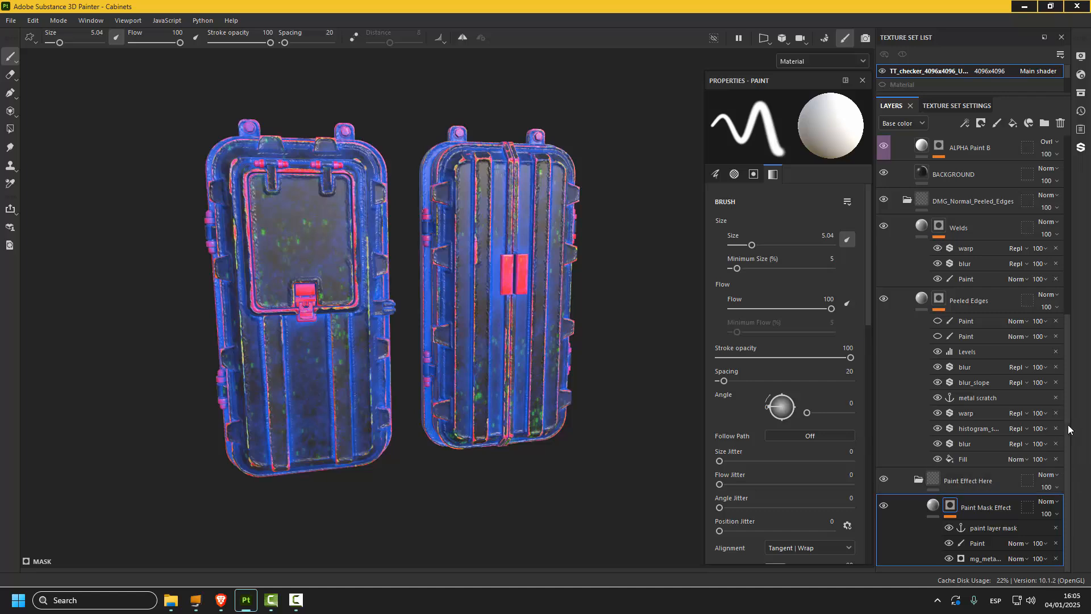
Set the Wear Level of the metal edge wear generator on the Paint Mask Effect layer to 0.92.
{"action": "left_click_drag", "start_coordinate": [1071, 377], "coordinate": [1074, 231]}
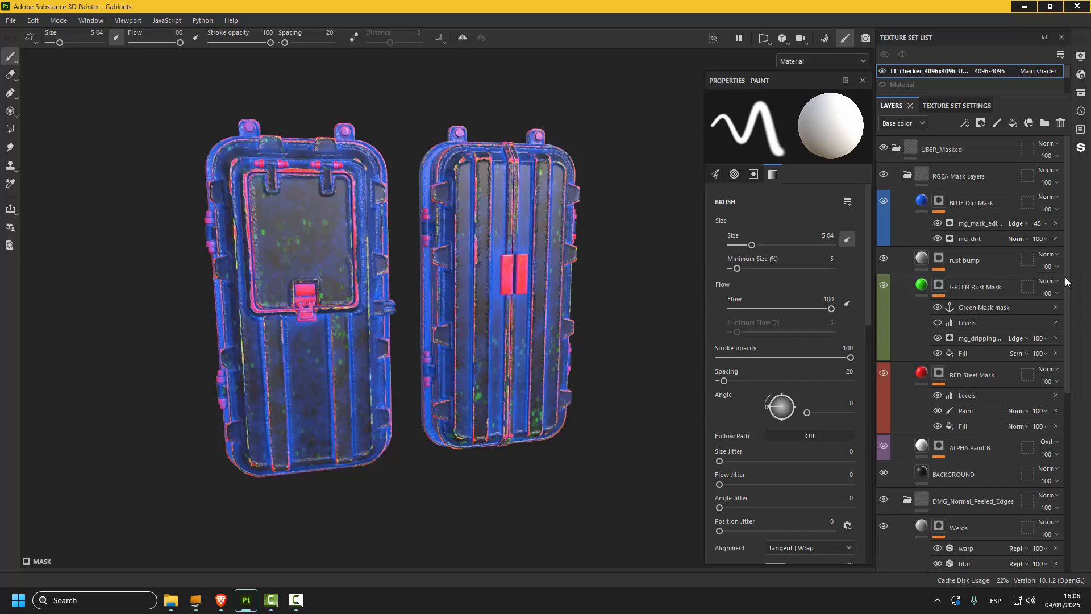
{"action": "left_click_drag", "start_coordinate": [1070, 300], "coordinate": [1070, 478]}
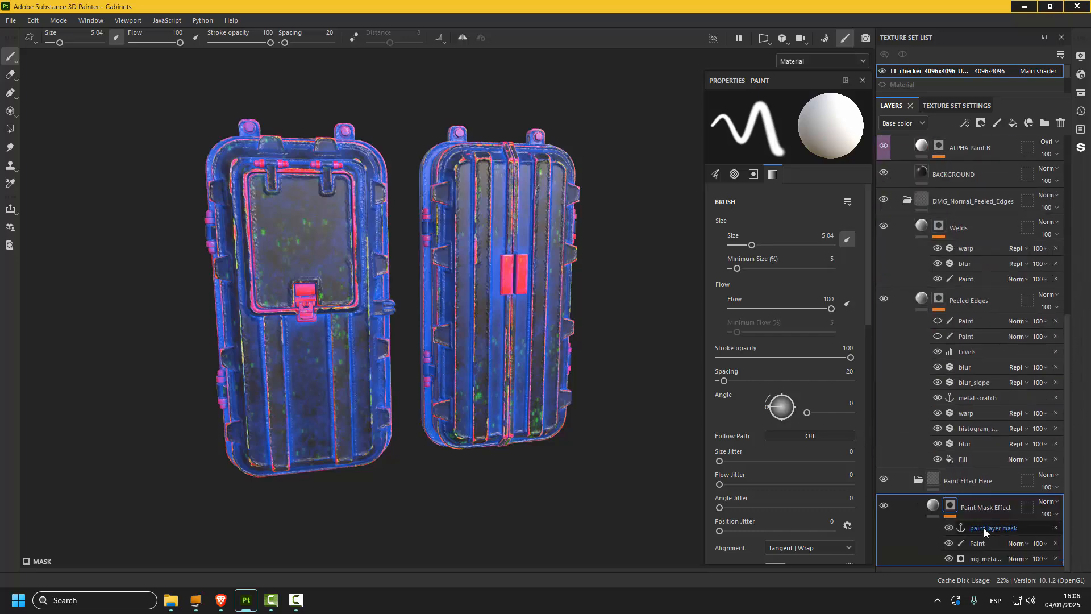
{"action": "left_click", "coordinate": [985, 507]}
{"action": "scroll", "coordinate": [398, 341], "scroll_direction": "up", "scroll_amount": 3}
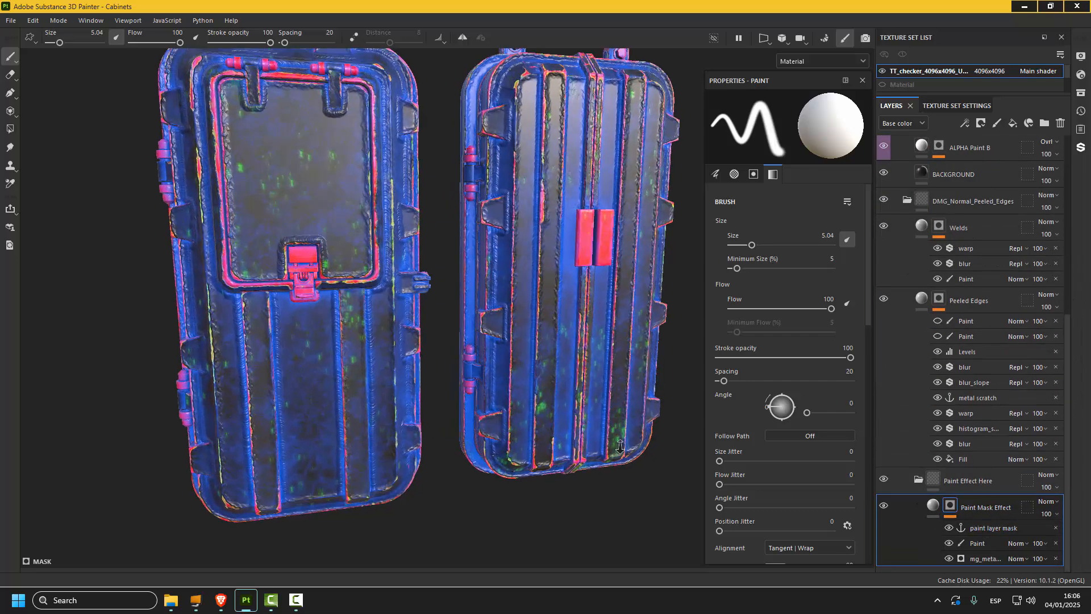
{"action": "middle_click_drag", "start_coordinate": [528, 443], "coordinate": [333, 445], "text": "alt"}
{"action": "scroll", "coordinate": [333, 445], "scroll_direction": "up", "scroll_amount": 5}
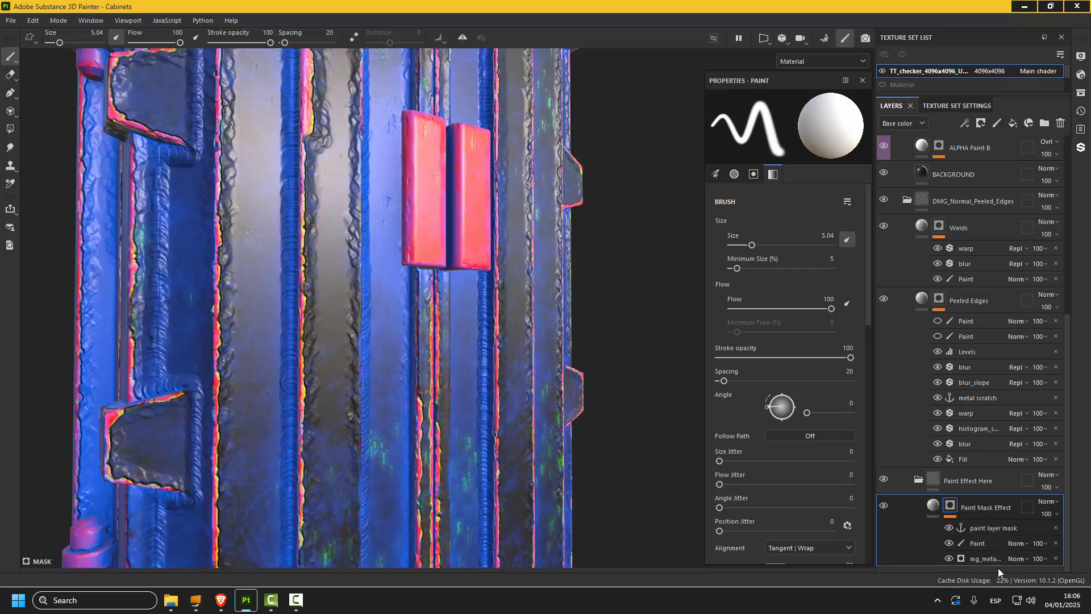
{"action": "left_click", "coordinate": [988, 558]}
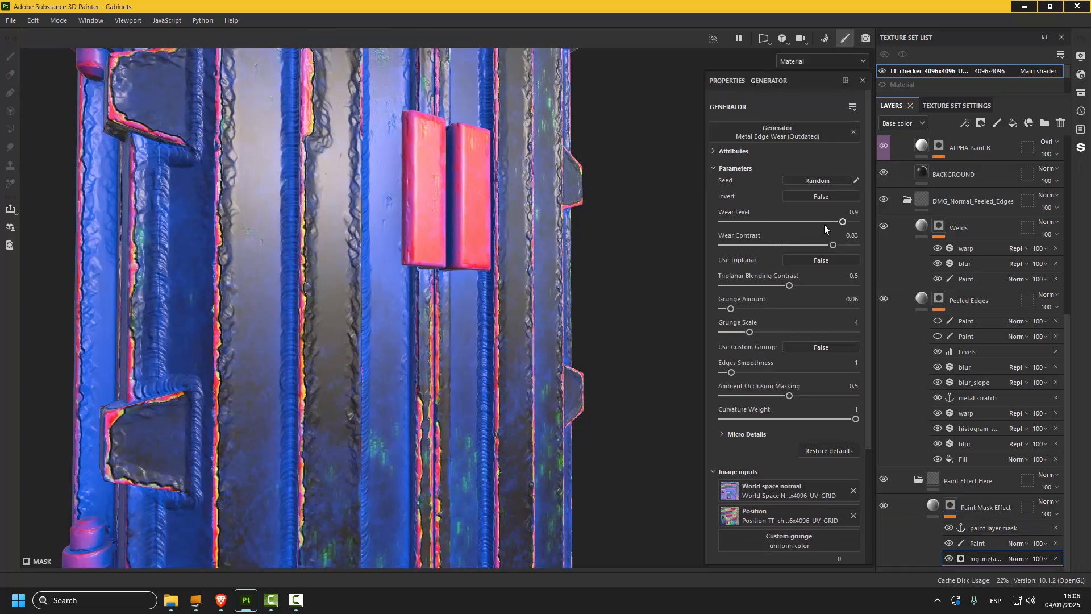
{"action": "mouse_move", "coordinate": [844, 221]}
{"action": "left_mouse_down"}
{"action": "mouse_move", "coordinate": [827, 221]}
{"action": "mouse_move", "coordinate": [845, 221]}
{"action": "left_mouse_up"}
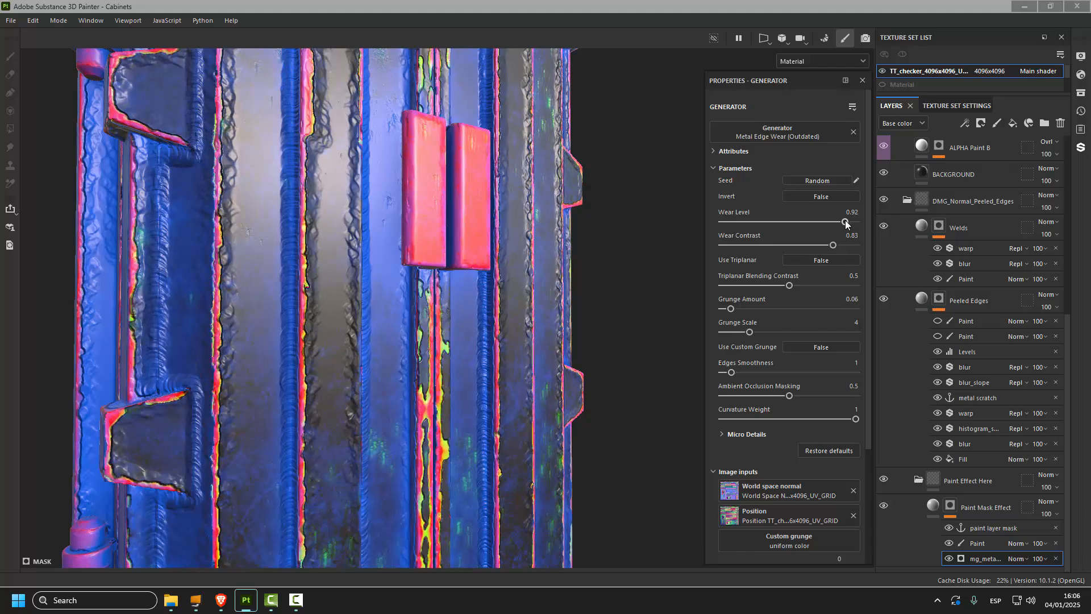
Brush a vertical stroke in the Paint Mask Effect's Paint effect along the door rib edge beside the red handles to peel it.
{"action": "left_click", "coordinate": [978, 544]}
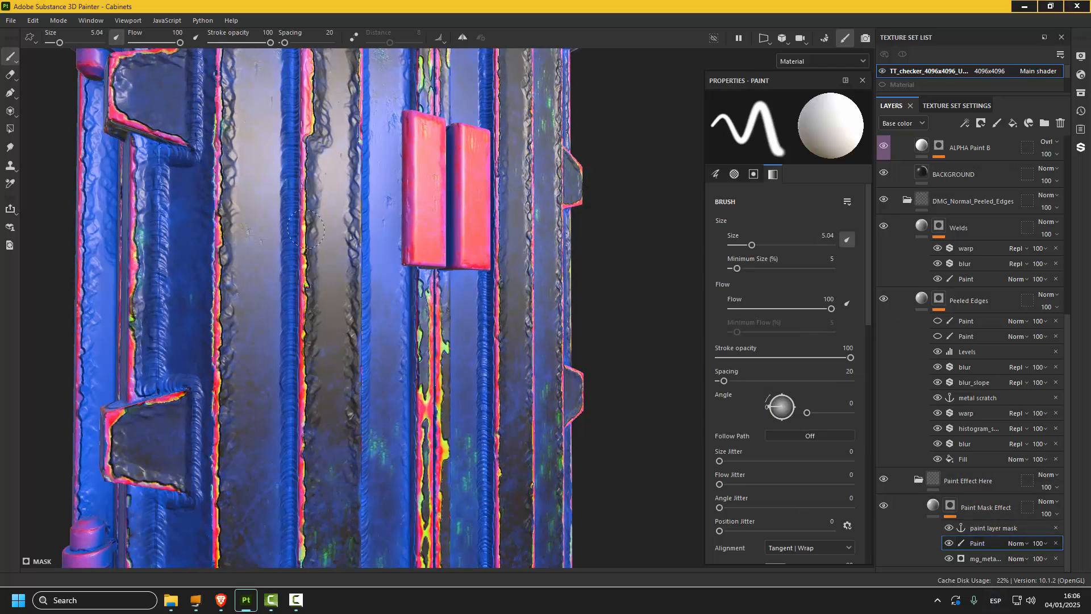
{"action": "mouse_move", "coordinate": [309, 295]}
{"action": "left_mouse_down"}
{"action": "mouse_move", "coordinate": [304, 233]}
{"action": "mouse_move", "coordinate": [312, 409]}
{"action": "mouse_move", "coordinate": [307, 186]}
{"action": "left_mouse_up"}
{"action": "scroll", "coordinate": [299, 276], "scroll_direction": "up", "scroll_amount": 5}
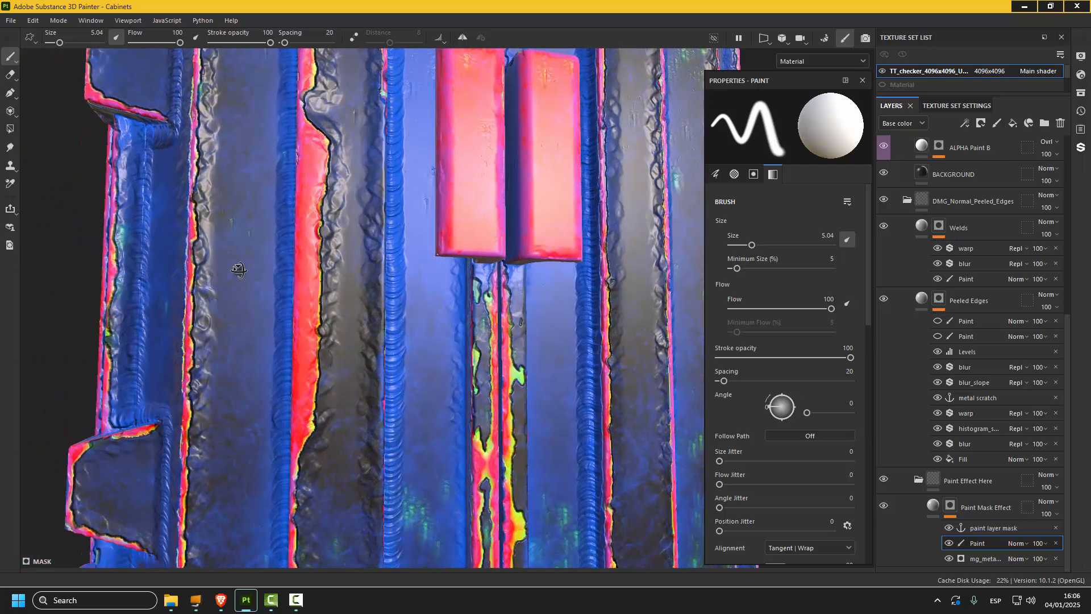
Check the references of the paint layer mask anchor point and compare the model with the Peeled Edges layer hidden and shown.
{"action": "left_click", "coordinate": [993, 528]}
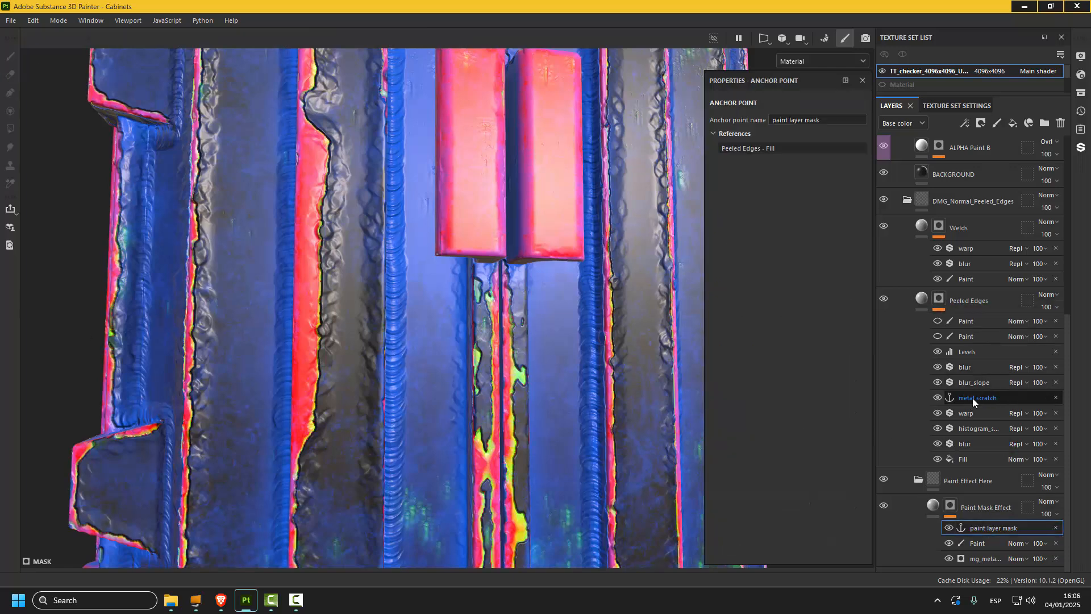
{"action": "left_click", "coordinate": [884, 298]}
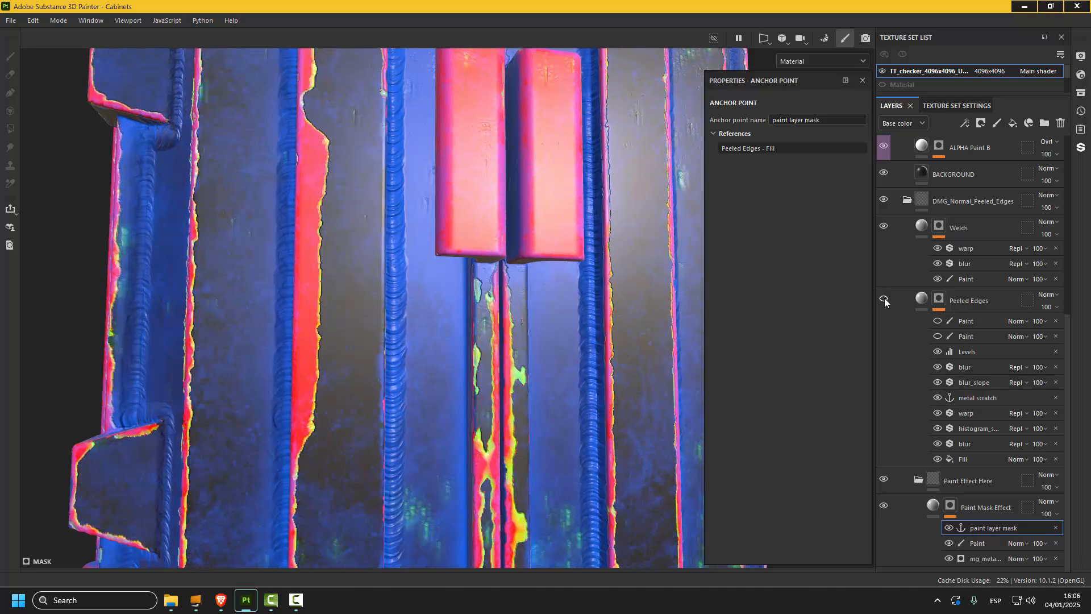
{"action": "left_click", "coordinate": [885, 298]}
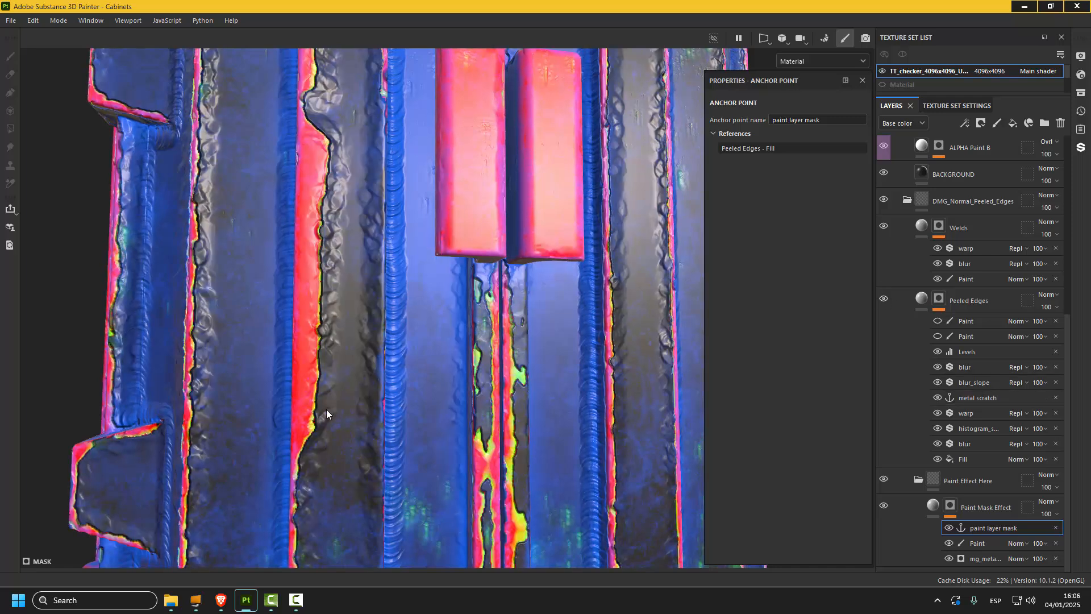
Examine the peeled paint edges and welds around the double-door cabinet's handles from several angles.
{"action": "right_click_drag", "start_coordinate": [376, 361], "coordinate": [479, 297], "text": "alt"}
{"action": "middle_click_drag", "start_coordinate": [479, 296], "coordinate": [448, 302], "text": "alt"}
{"action": "left_click_drag", "start_coordinate": [448, 302], "coordinate": [490, 341], "text": "alt"}
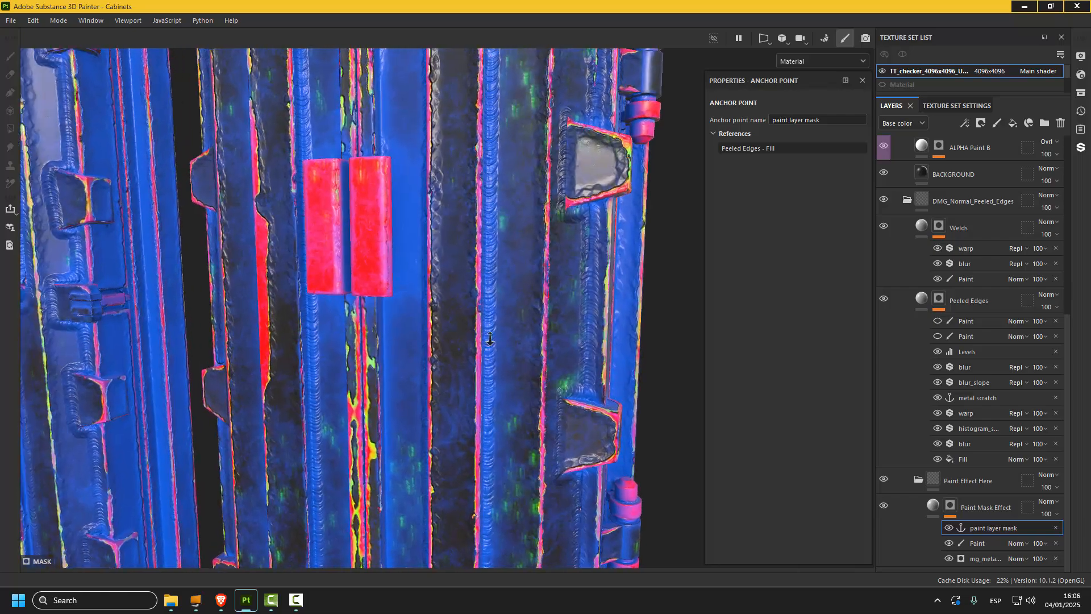
{"action": "right_click_drag", "start_coordinate": [490, 341], "coordinate": [563, 410], "text": "alt"}
{"action": "mouse_move", "coordinate": [562, 411]}
{"action": "left_mouse_down", "text": "alt"}
{"action": "mouse_move", "coordinate": [549, 411]}
{"action": "mouse_move", "coordinate": [571, 424]}
{"action": "left_mouse_up", "text": "alt"}
{"action": "right_click_drag", "start_coordinate": [571, 424], "coordinate": [563, 358], "text": "alt"}
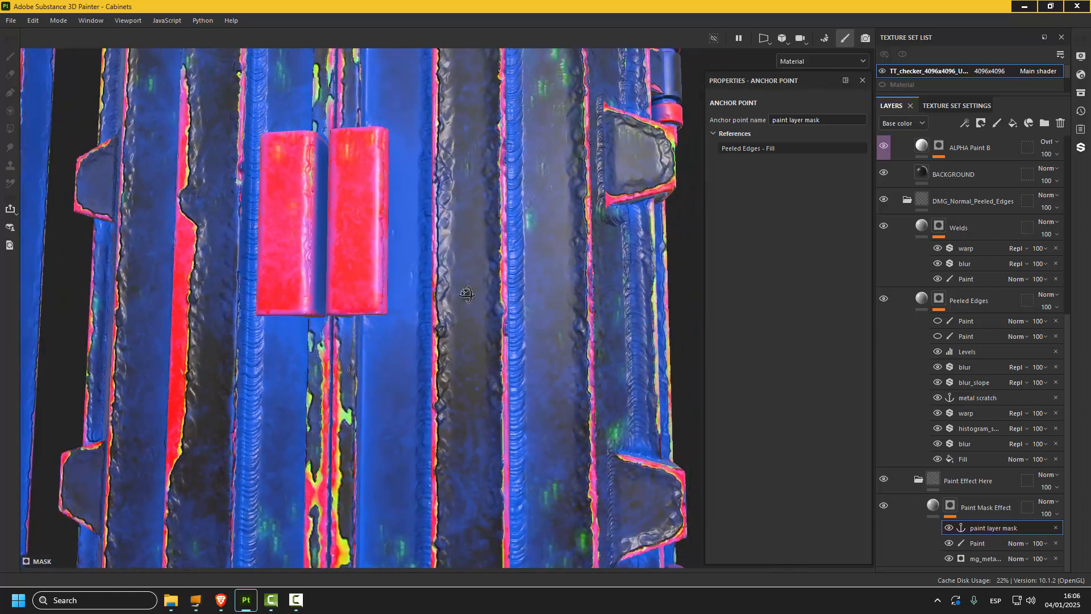
{"action": "left_click_drag", "start_coordinate": [562, 358], "coordinate": [559, 287], "text": "alt"}
{"action": "middle_click_drag", "start_coordinate": [559, 287], "coordinate": [579, 234], "text": "alt"}
{"action": "right_click_drag", "start_coordinate": [579, 233], "coordinate": [468, 186], "text": "alt"}
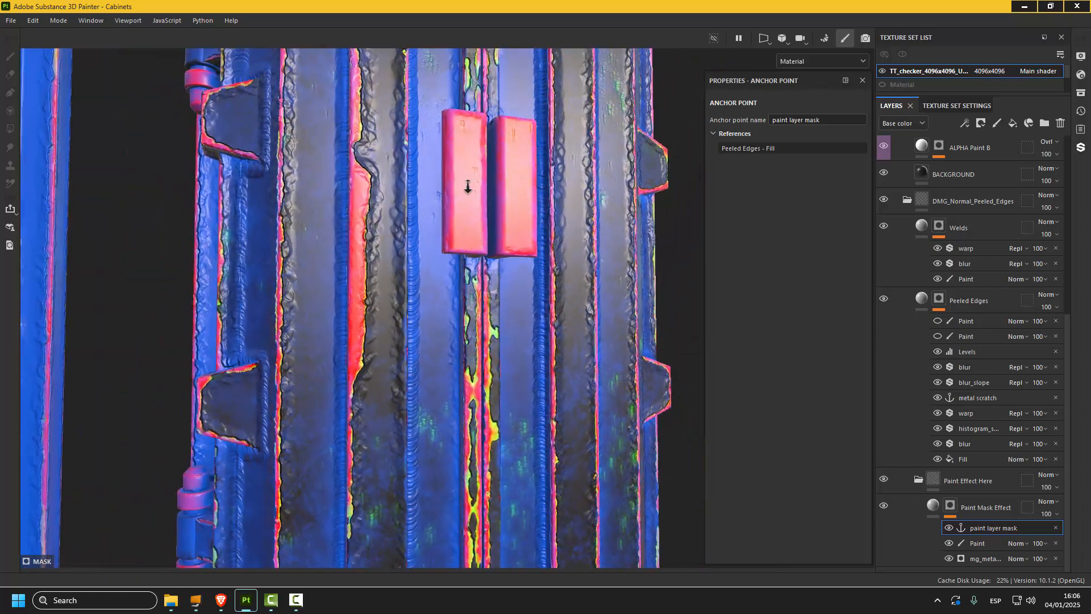
{"action": "middle_click_drag", "start_coordinate": [549, 353], "coordinate": [513, 298], "text": "alt"}
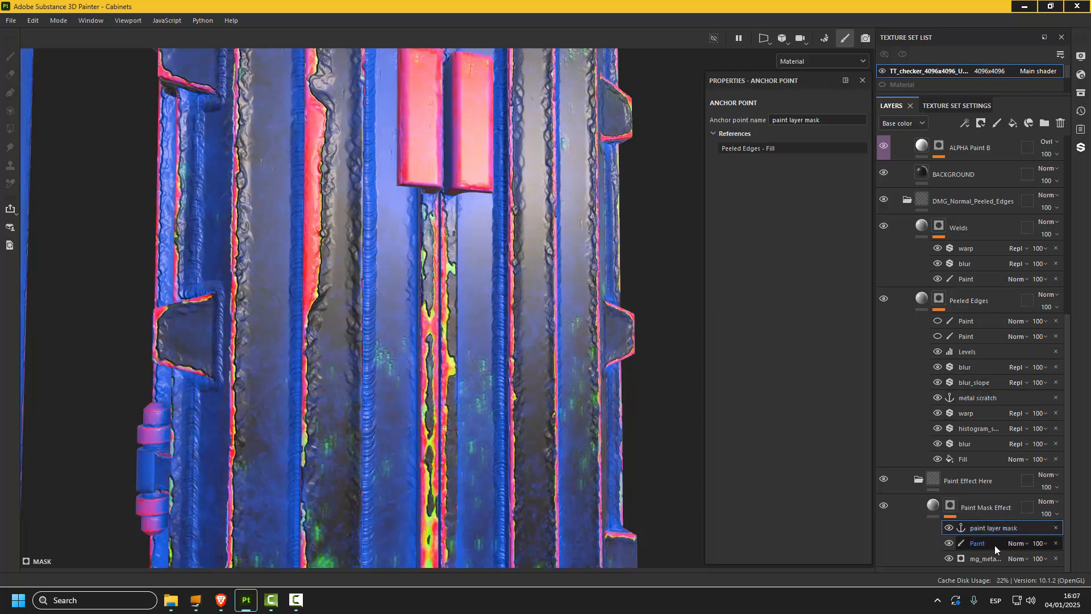
Inspect the Paint Mask Effect layer's mask on its own, including the painted stroke, and return to the material view.
{"action": "left_click", "coordinate": [950, 506], "text": "alt"}
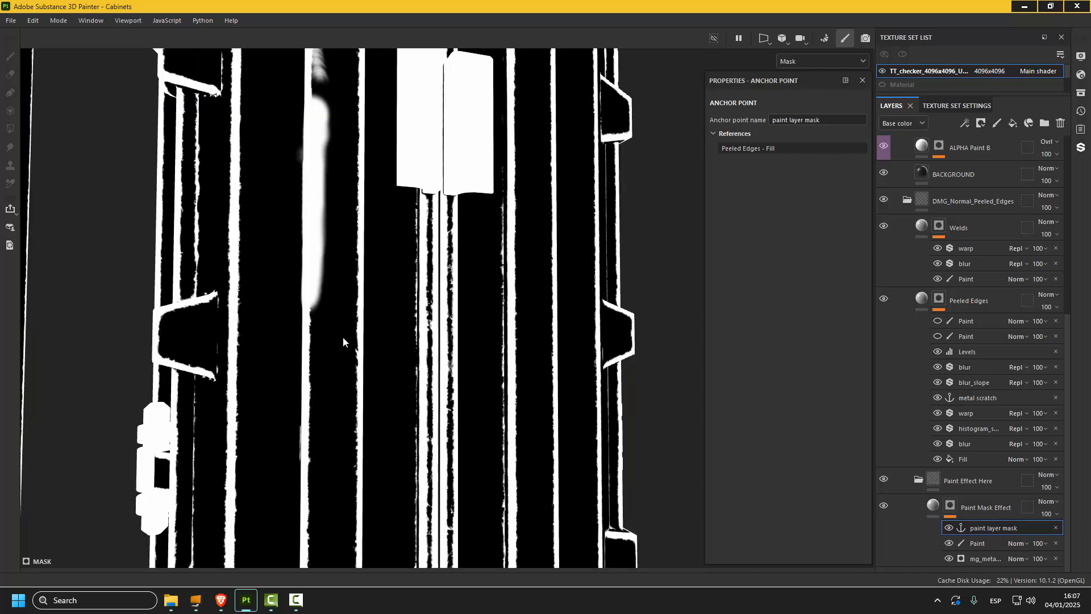
{"action": "left_click_drag", "start_coordinate": [343, 336], "coordinate": [575, 426], "text": "alt"}
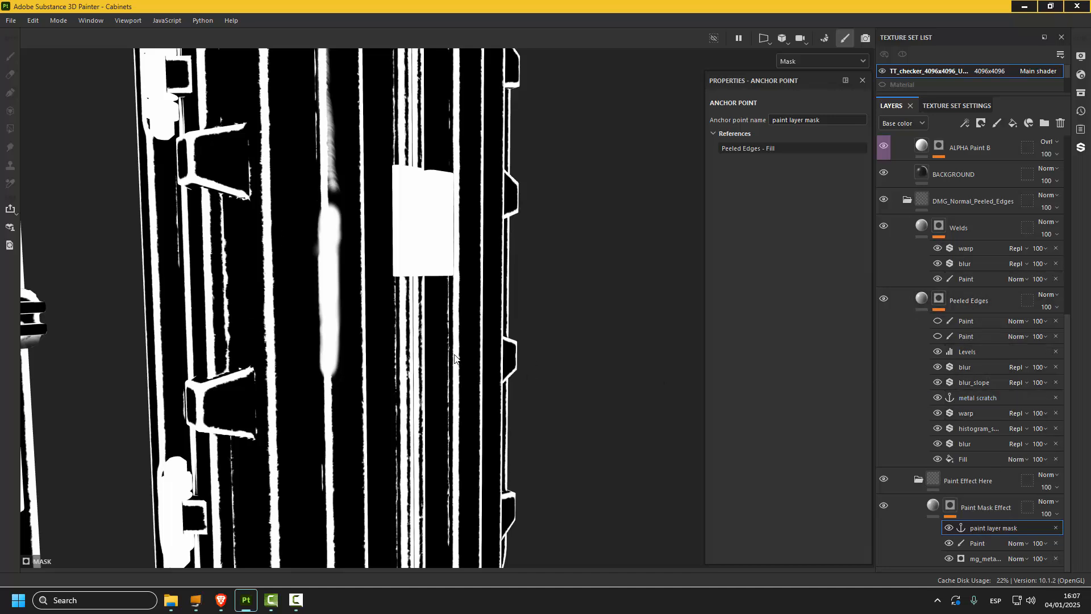
{"action": "key", "text": "m"}
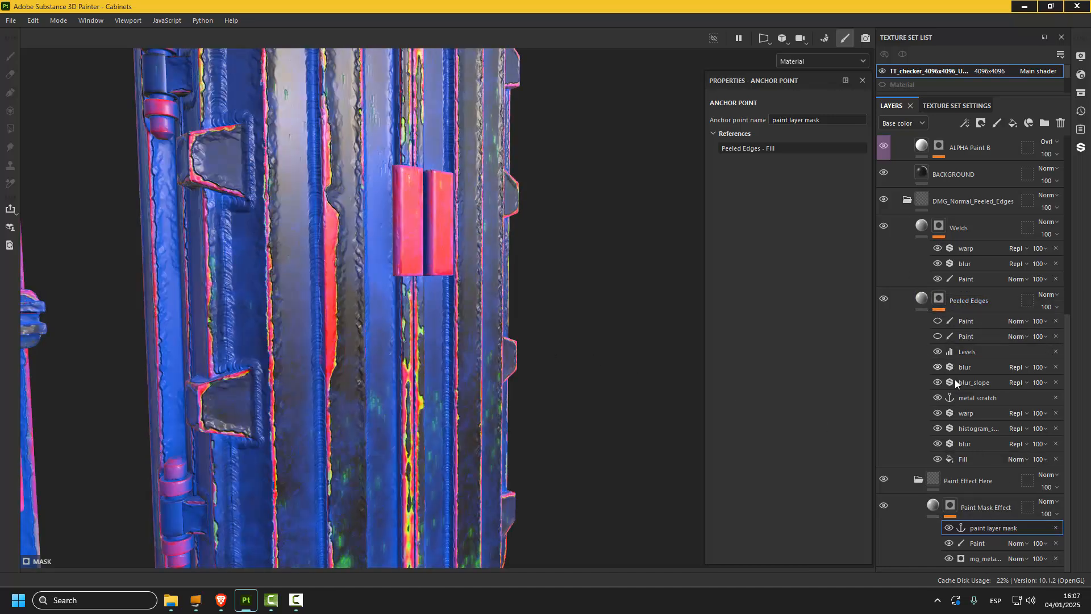
Look over the RGBA mask layers' result on both cabinets, from the door tops to the whole model.
{"action": "scroll", "coordinate": [955, 382], "scroll_direction": "up", "scroll_amount": 3}
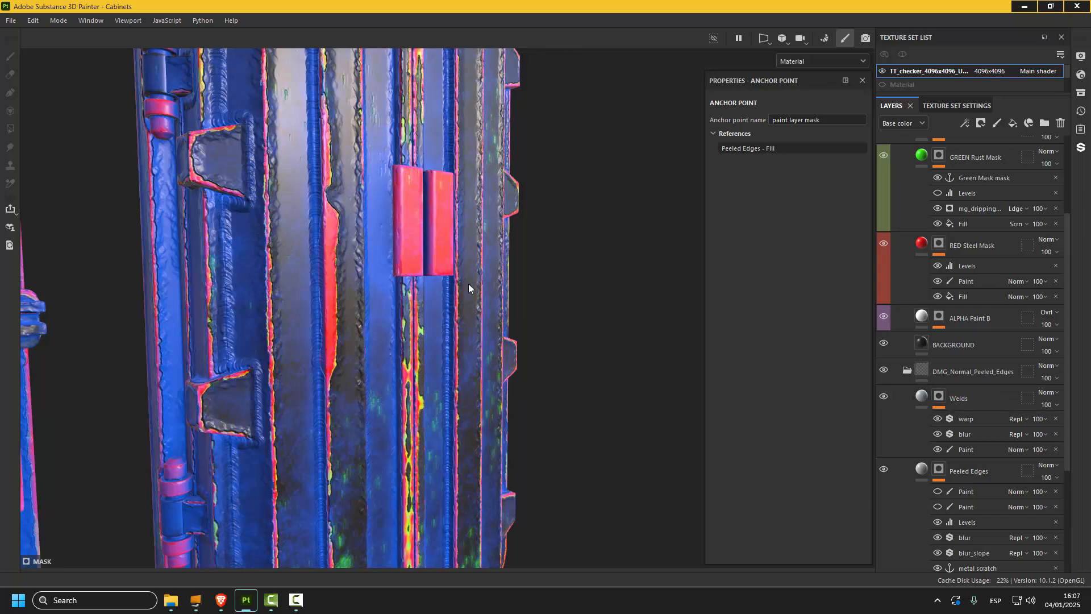
{"action": "left_click_drag", "start_coordinate": [469, 288], "coordinate": [389, 258], "text": "alt"}
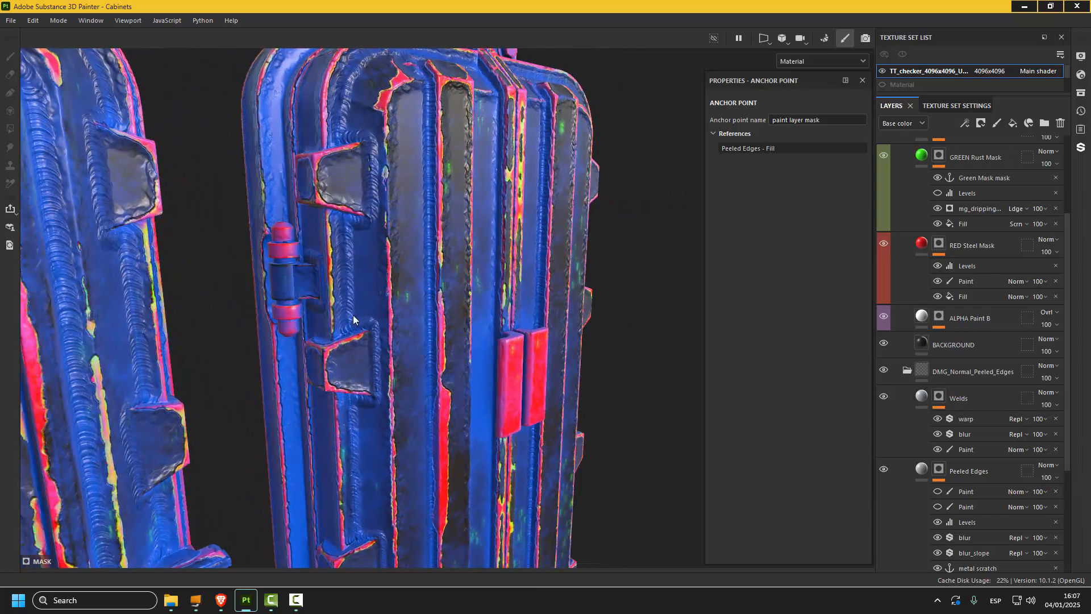
{"action": "left_click_drag", "start_coordinate": [435, 204], "coordinate": [235, 311], "text": "alt"}
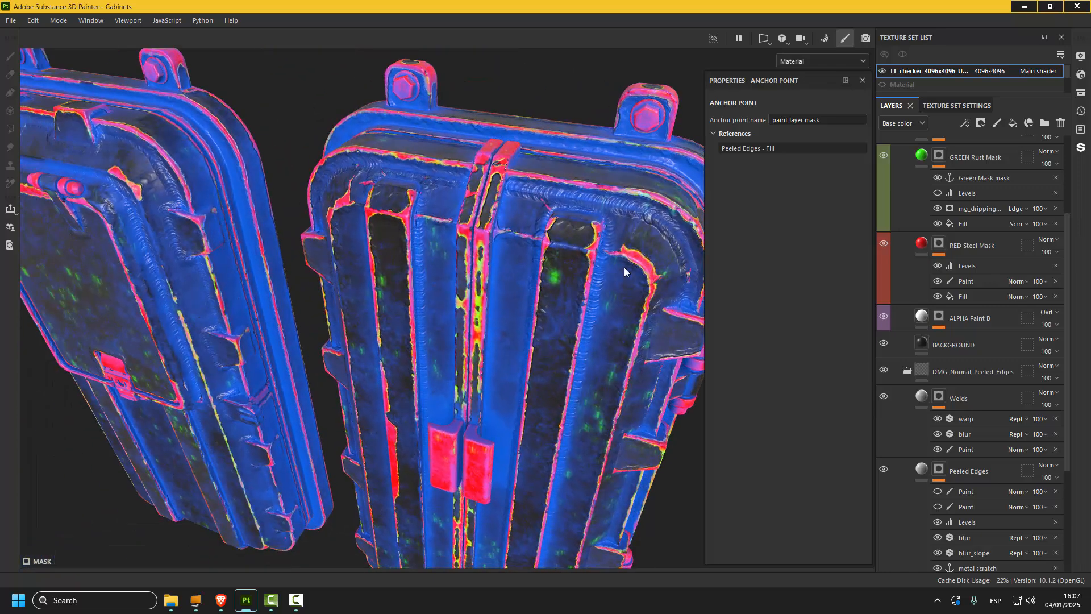
{"action": "scroll", "coordinate": [595, 318], "scroll_direction": "down", "scroll_amount": 4}
{"action": "left_click_drag", "start_coordinate": [591, 324], "coordinate": [523, 284], "text": "alt"}
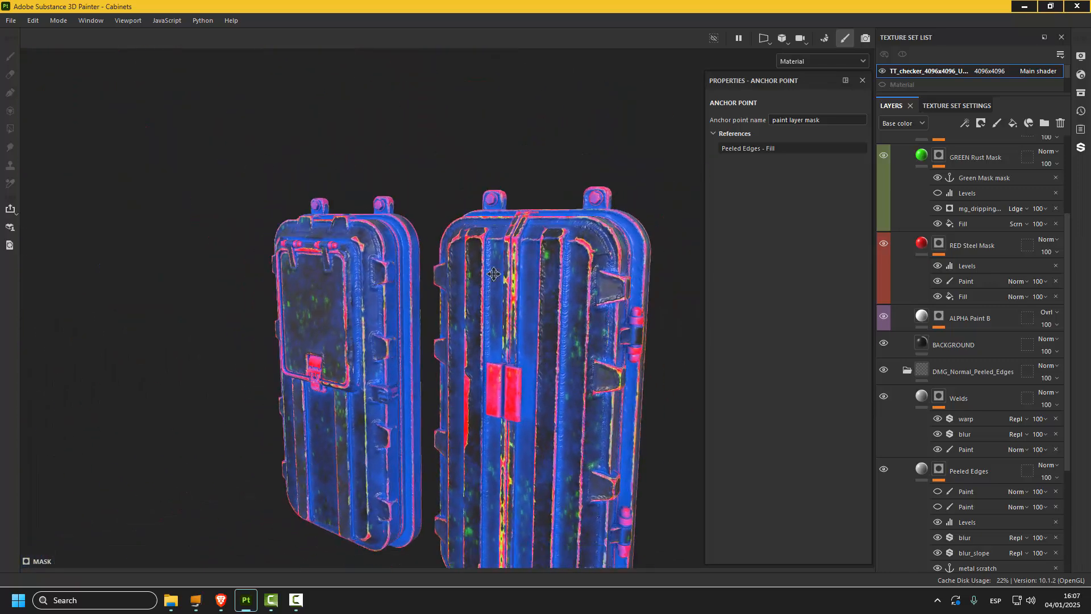
{"action": "middle_click_drag", "start_coordinate": [517, 343], "coordinate": [496, 240], "text": "alt"}
{"action": "left_click_drag", "start_coordinate": [496, 241], "coordinate": [525, 240], "text": "alt"}
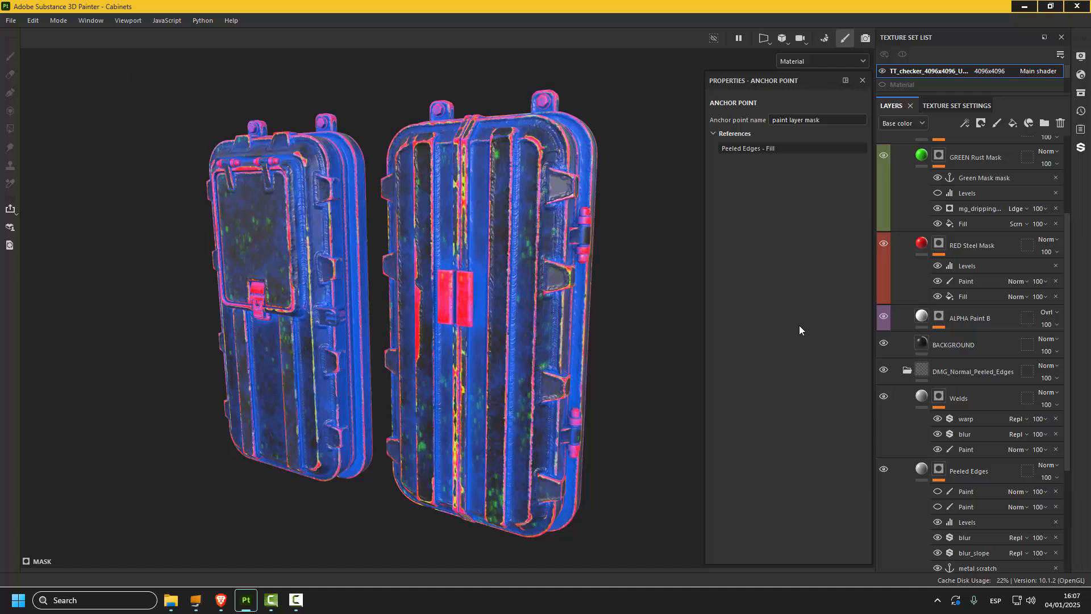
Collapse the DMG_Normal_Peeled_Edges folder and inspect the ALPHA Paint B layer's mask on both cabinets.
{"action": "left_click", "coordinate": [907, 371]}
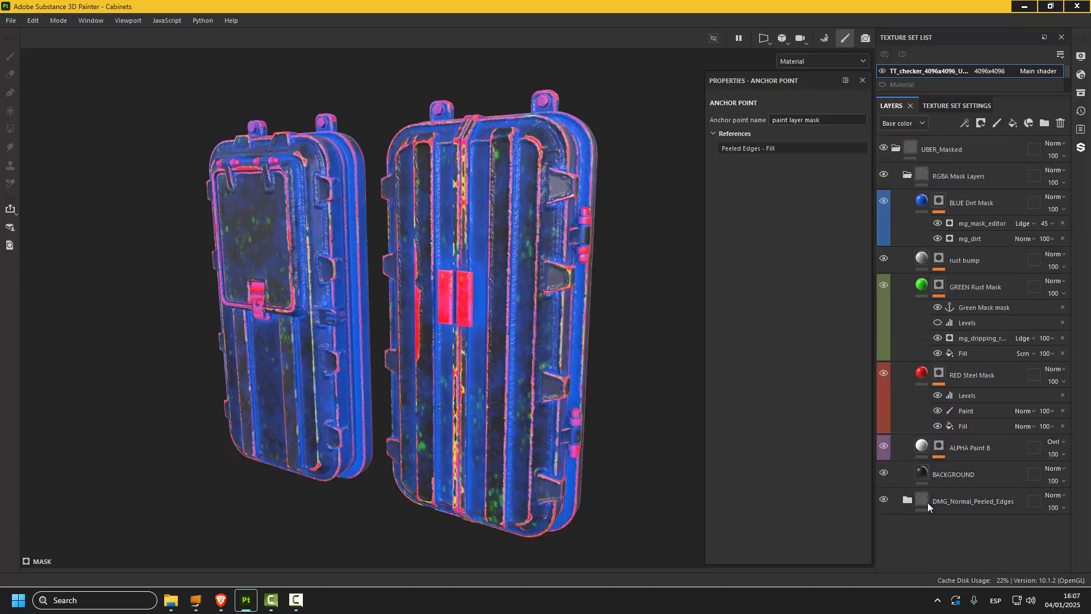
{"action": "key", "text": "f"}
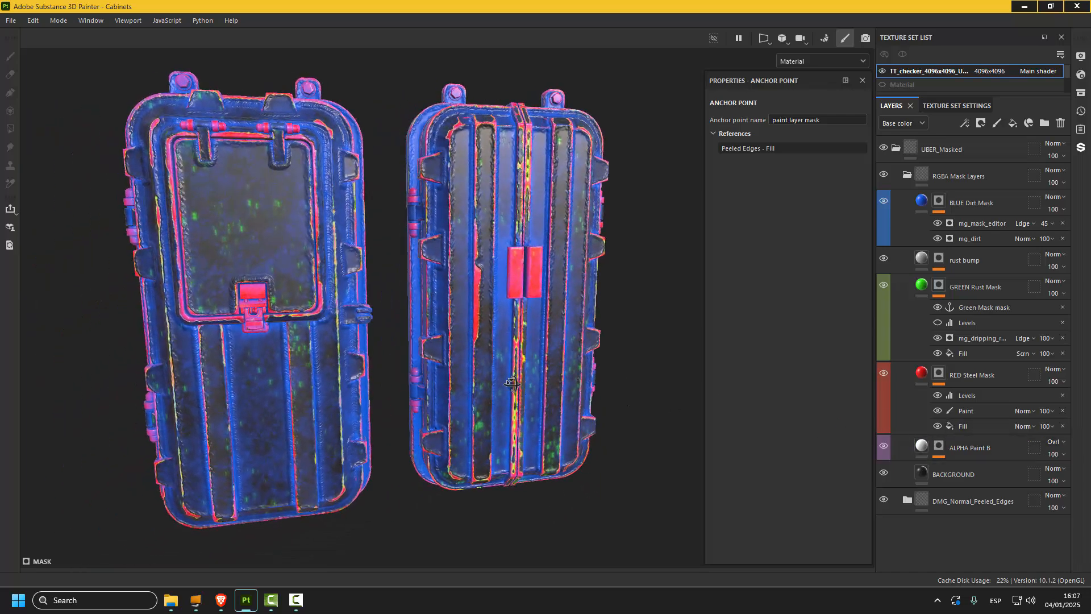
{"action": "left_click", "coordinate": [939, 445], "text": "alt"}
{"action": "mouse_move", "coordinate": [629, 442]}
{"action": "middle_mouse_down", "text": "alt"}
{"action": "mouse_move", "coordinate": [622, 416]}
{"action": "mouse_move", "coordinate": [645, 458]}
{"action": "middle_mouse_up", "text": "alt"}
{"action": "scroll", "coordinate": [592, 387], "scroll_direction": "down", "scroll_amount": 3}
{"action": "middle_click_drag", "start_coordinate": [608, 390], "coordinate": [582, 371], "text": "alt"}
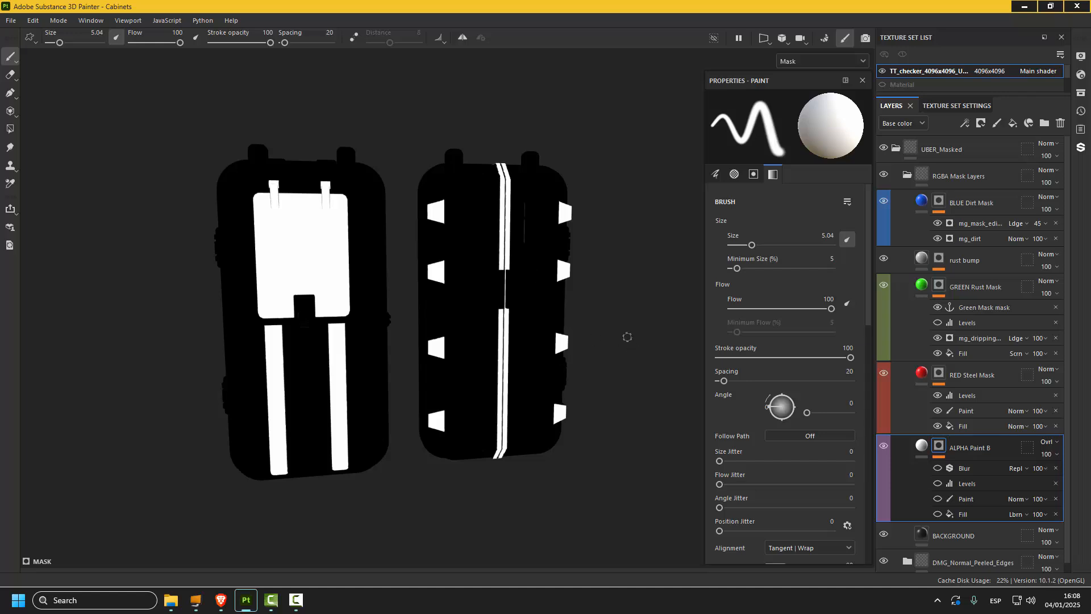
{"action": "left_click_drag", "start_coordinate": [627, 337], "coordinate": [592, 341], "text": "alt"}
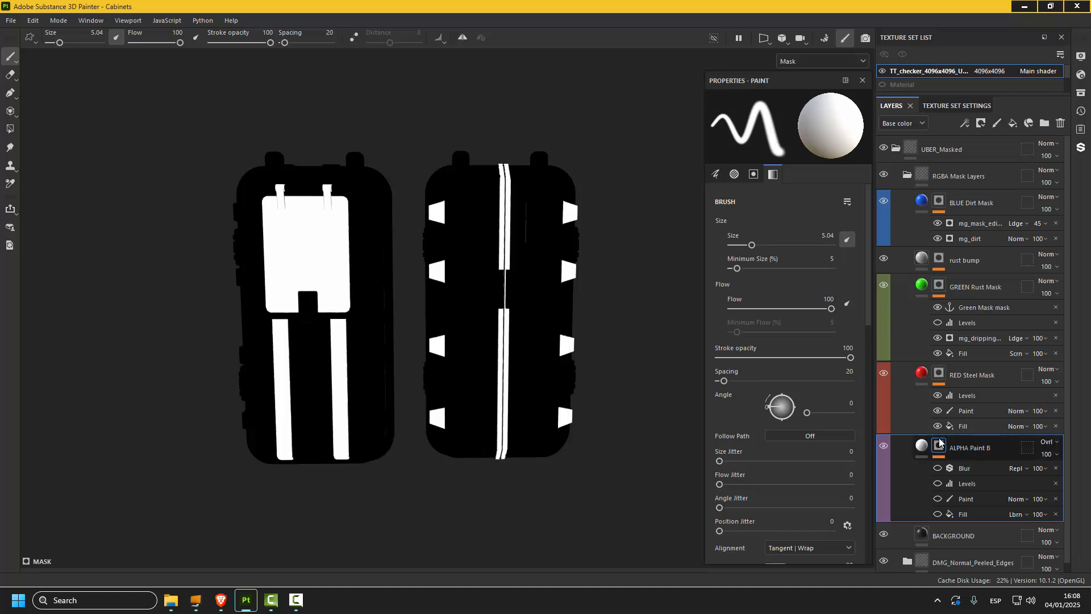
{"action": "left_click_drag", "start_coordinate": [224, 314], "coordinate": [329, 348], "text": "alt"}
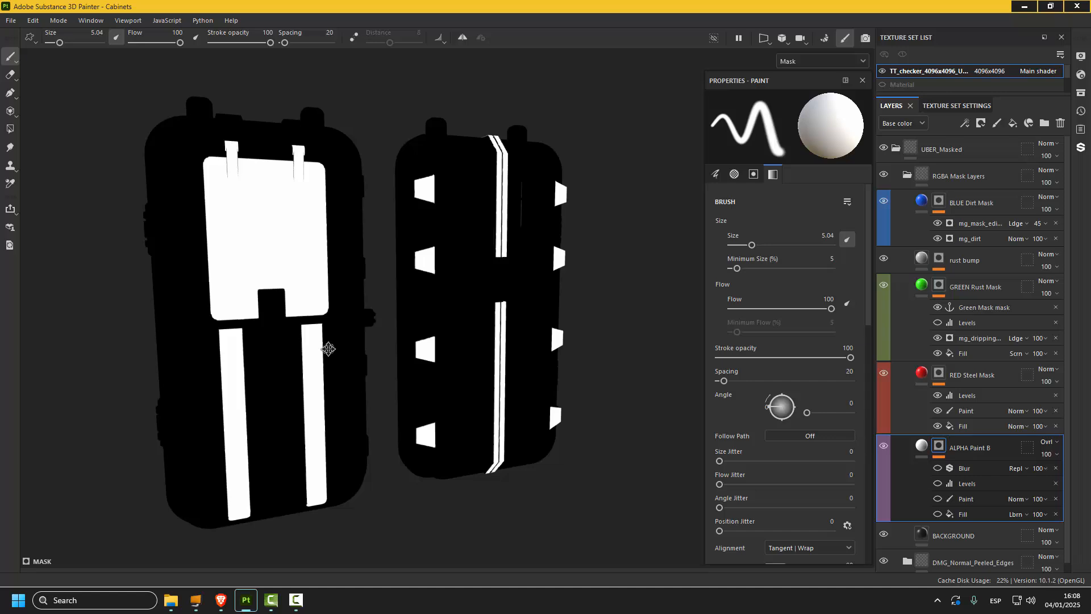
Make the Fill and Paint effects in the ALPHA Paint B mask visible.
{"action": "left_click", "coordinate": [937, 515]}
{"action": "left_click", "coordinate": [937, 499]}
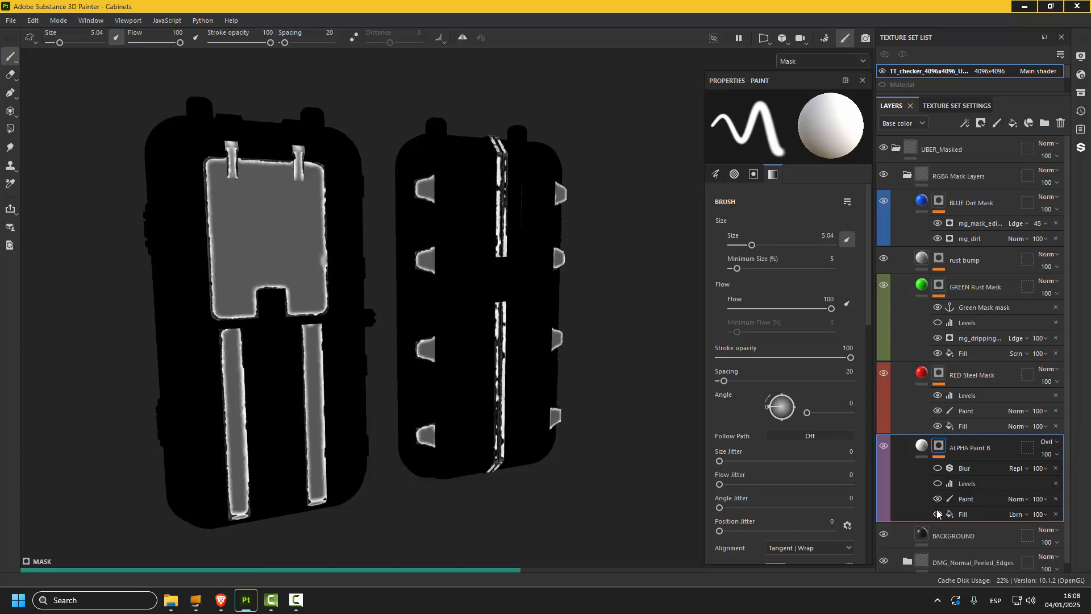
{"action": "mouse_move", "coordinate": [420, 341]}
{"action": "left_mouse_down", "text": "alt"}
{"action": "mouse_move", "coordinate": [464, 370]}
{"action": "mouse_move", "coordinate": [442, 302]}
{"action": "mouse_move", "coordinate": [373, 326]}
{"action": "mouse_move", "coordinate": [402, 347]}
{"action": "mouse_move", "coordinate": [340, 238]}
{"action": "mouse_move", "coordinate": [409, 316]}
{"action": "left_mouse_up", "text": "alt"}
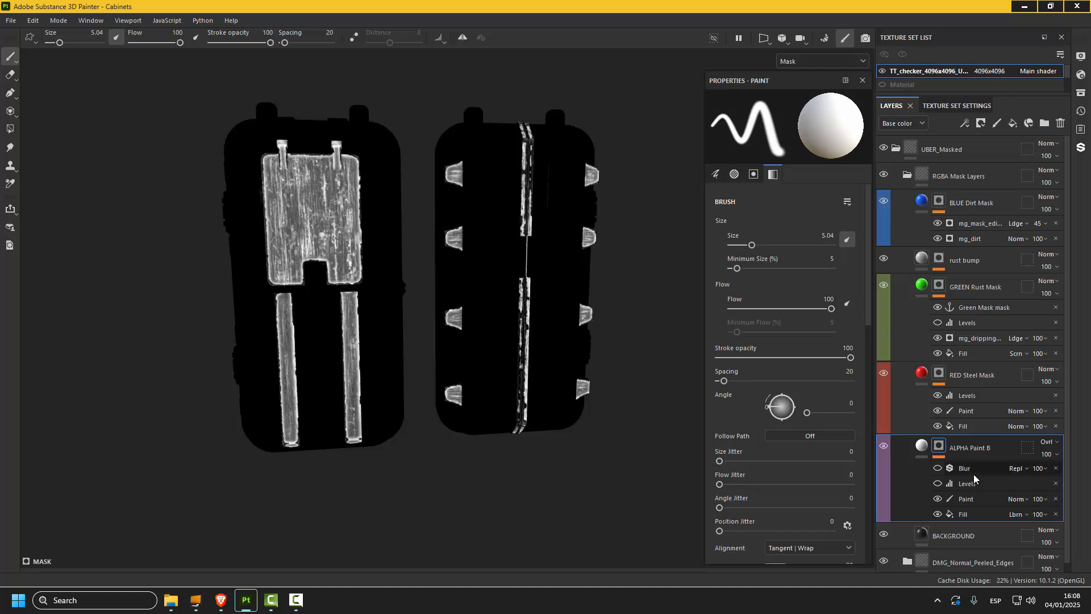
Open the settings of the ALPHA Paint B Fill effect and check its grayscale source anchor and UV projection.
{"action": "left_click", "coordinate": [965, 513]}
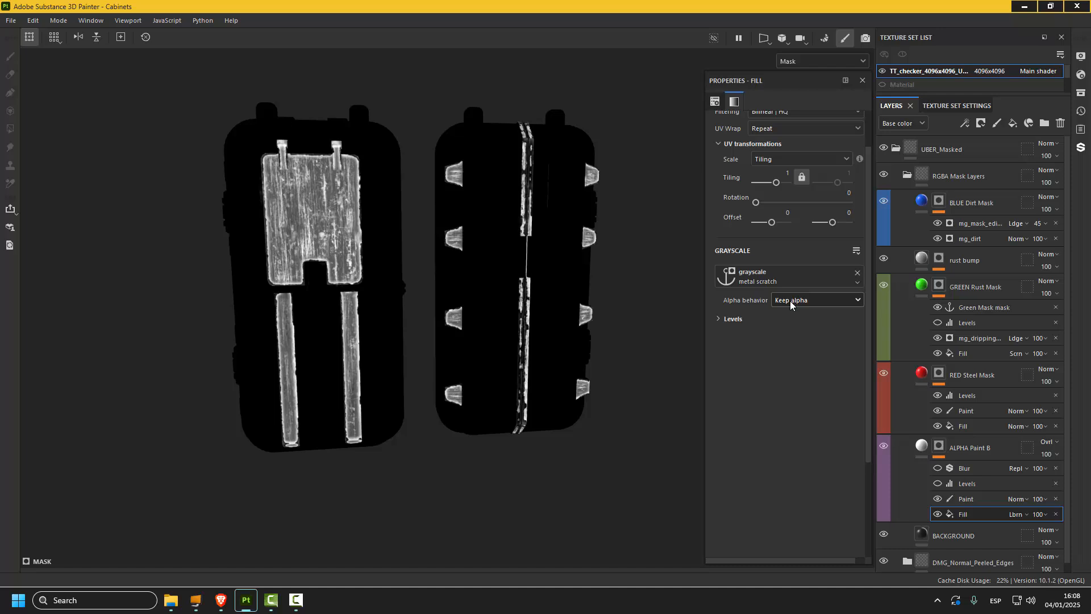
{"action": "scroll", "coordinate": [792, 416], "scroll_direction": "up", "scroll_amount": 2}
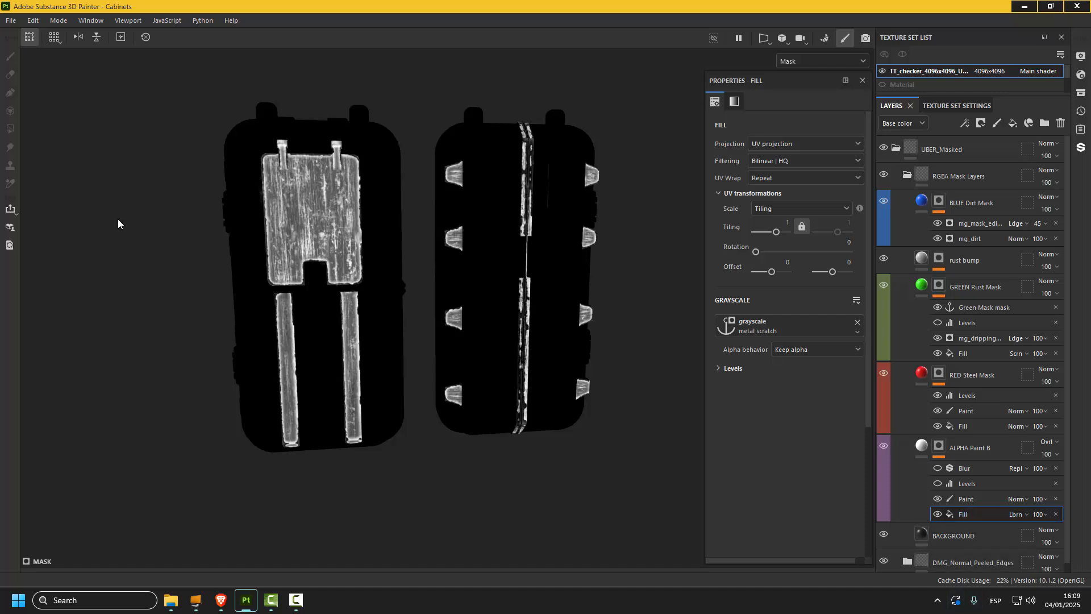
{"action": "left_click_drag", "start_coordinate": [429, 265], "coordinate": [506, 302], "text": "alt"}
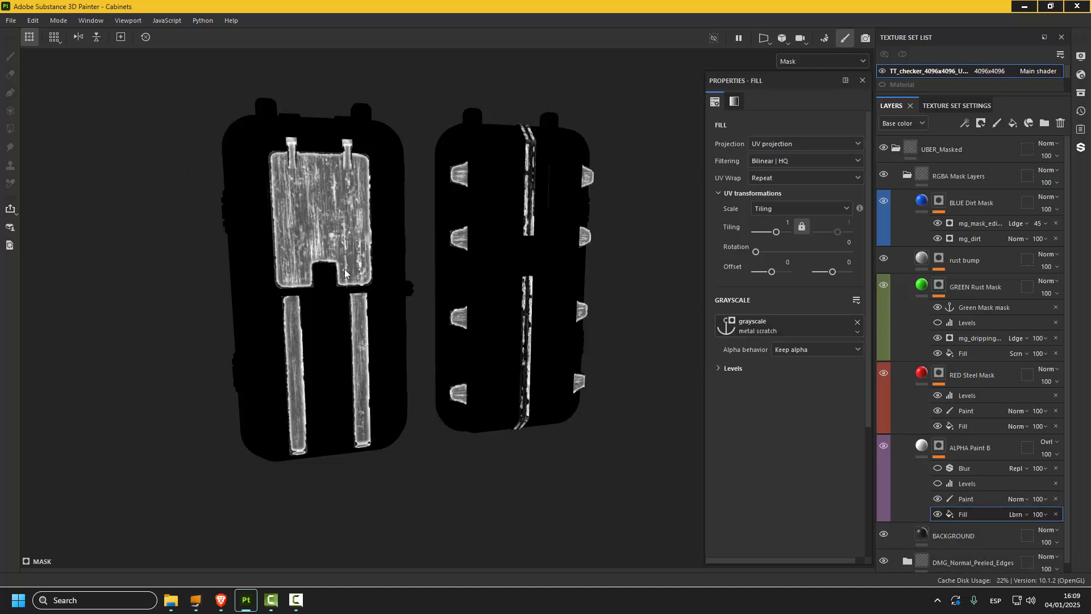
Hide the Paint effect in the ALPHA Paint B mask to isolate the Fill effect's worn edges on the front panel.
{"action": "left_click", "coordinate": [938, 498]}
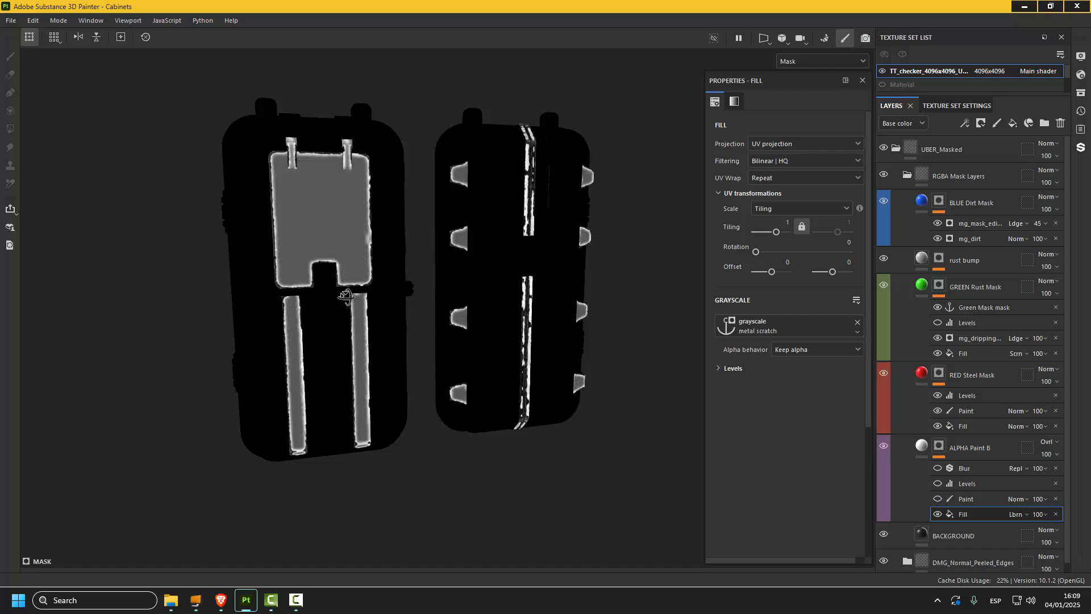
{"action": "left_click_drag", "start_coordinate": [531, 385], "coordinate": [324, 227], "text": "alt"}
{"action": "right_click_drag", "start_coordinate": [324, 227], "coordinate": [325, 372], "text": "alt"}
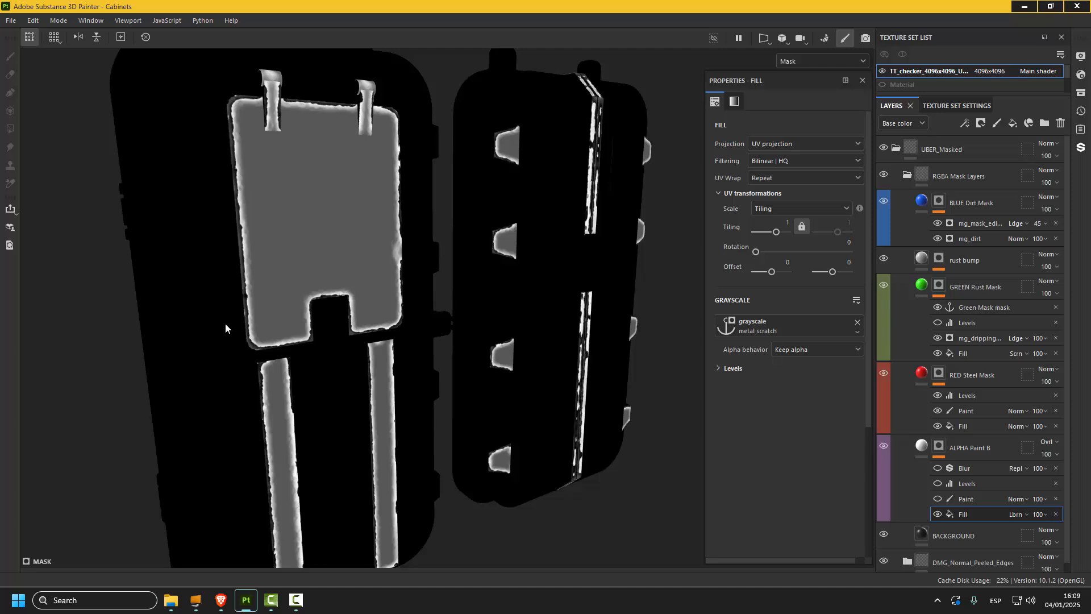
Examine the worn borders produced by the isolated Fill effect in the ALPHA Paint B mask around the front panel and strips.
{"action": "scroll", "coordinate": [225, 322], "scroll_direction": "up", "scroll_amount": 5}
{"action": "scroll", "coordinate": [230, 276], "scroll_direction": "down", "scroll_amount": 3}
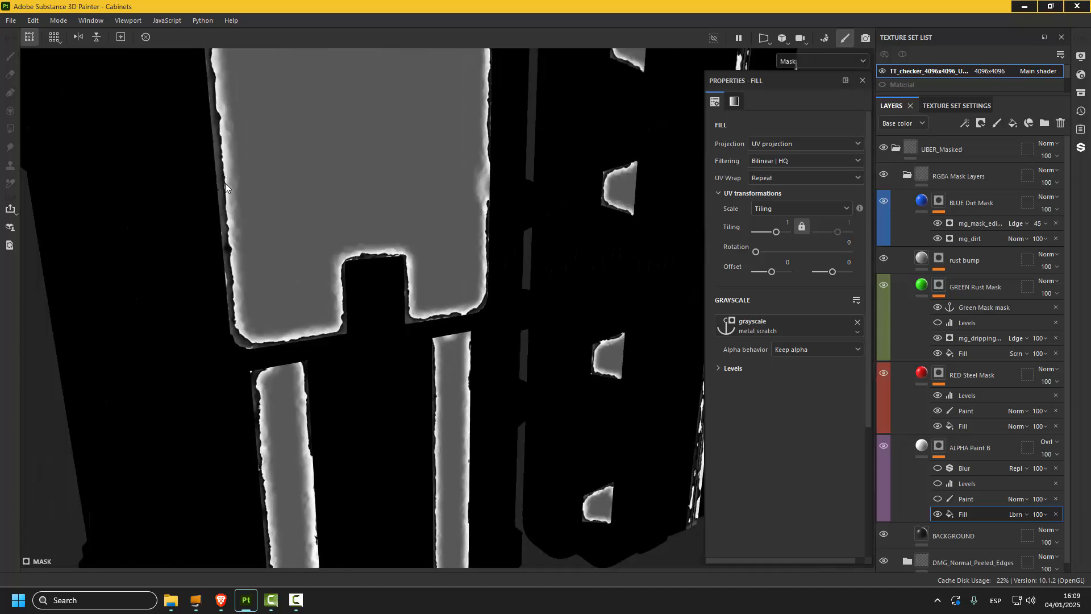
{"action": "scroll", "coordinate": [432, 330], "scroll_direction": "down", "scroll_amount": 2}
{"action": "left_click_drag", "start_coordinate": [432, 284], "coordinate": [271, 237], "text": "alt"}
{"action": "scroll", "coordinate": [435, 238], "scroll_direction": "up", "scroll_amount": 2}
{"action": "scroll", "coordinate": [501, 229], "scroll_direction": "up", "scroll_amount": 1}
{"action": "scroll", "coordinate": [496, 231], "scroll_direction": "down", "scroll_amount": 4}
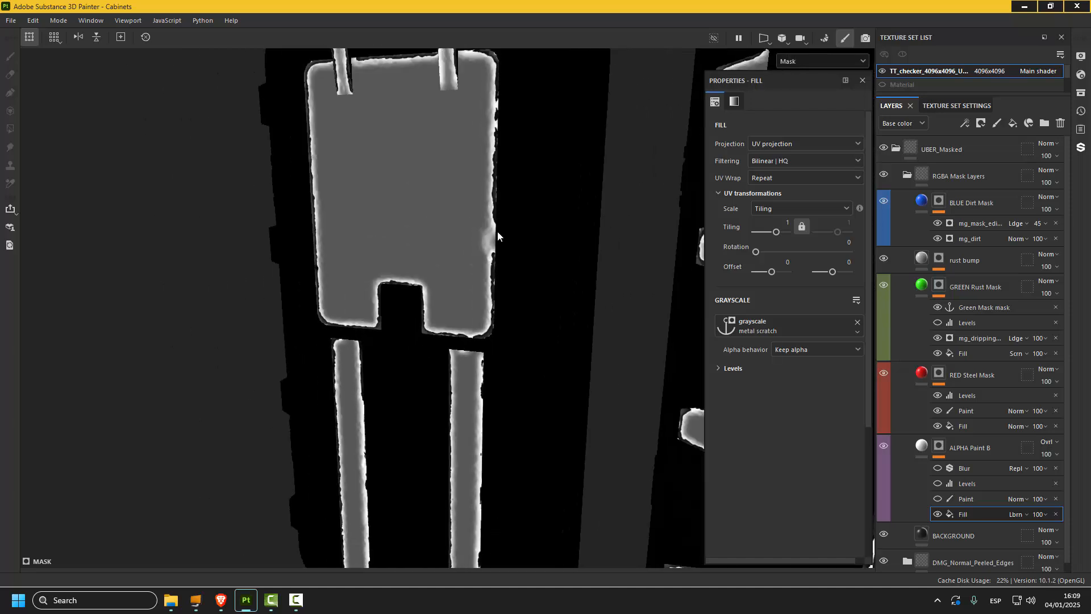
{"action": "left_click_drag", "start_coordinate": [439, 260], "coordinate": [570, 386], "text": "alt"}
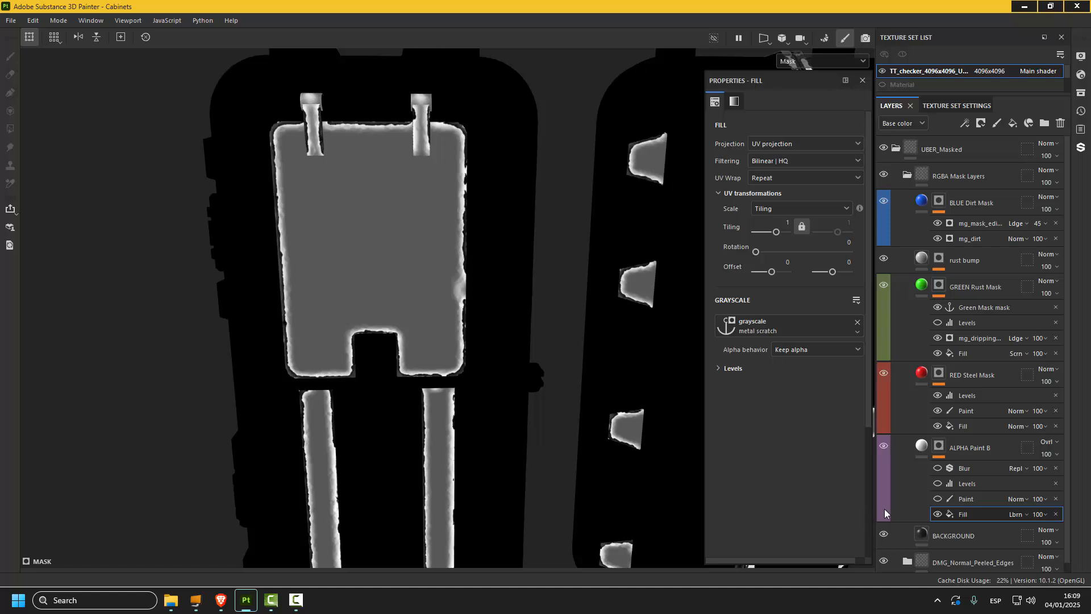
Examine the vertical scratches in the ALPHA Paint B mask with both its Fill and Paint effects shown.
{"action": "left_click_drag", "start_coordinate": [341, 316], "coordinate": [366, 212], "text": "alt"}
{"action": "scroll", "coordinate": [414, 248], "scroll_direction": "up", "scroll_amount": 3}
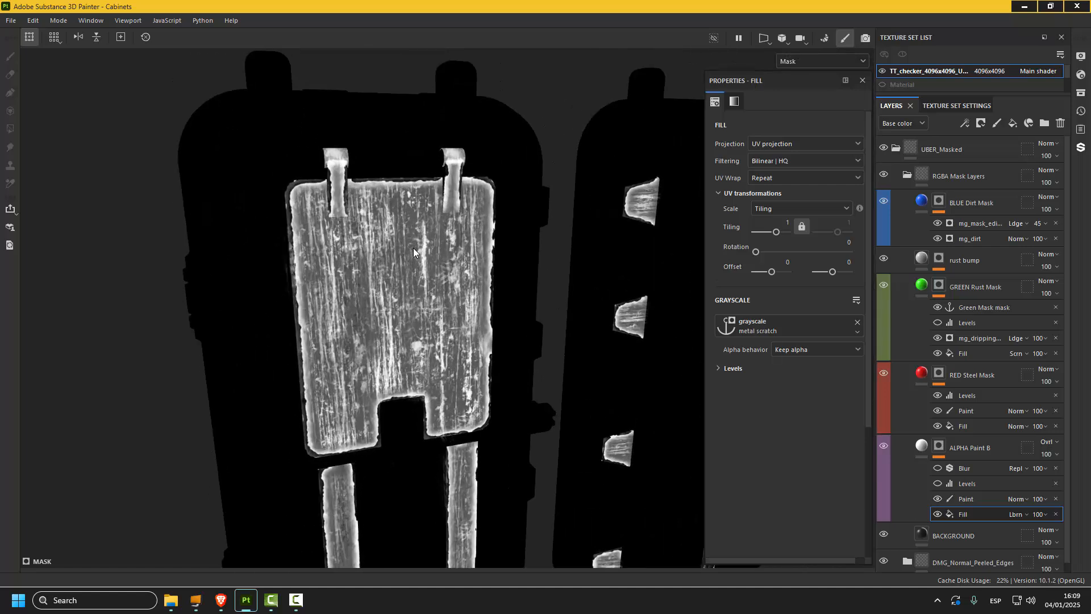
{"action": "scroll", "coordinate": [430, 230], "scroll_direction": "down", "scroll_amount": 2}
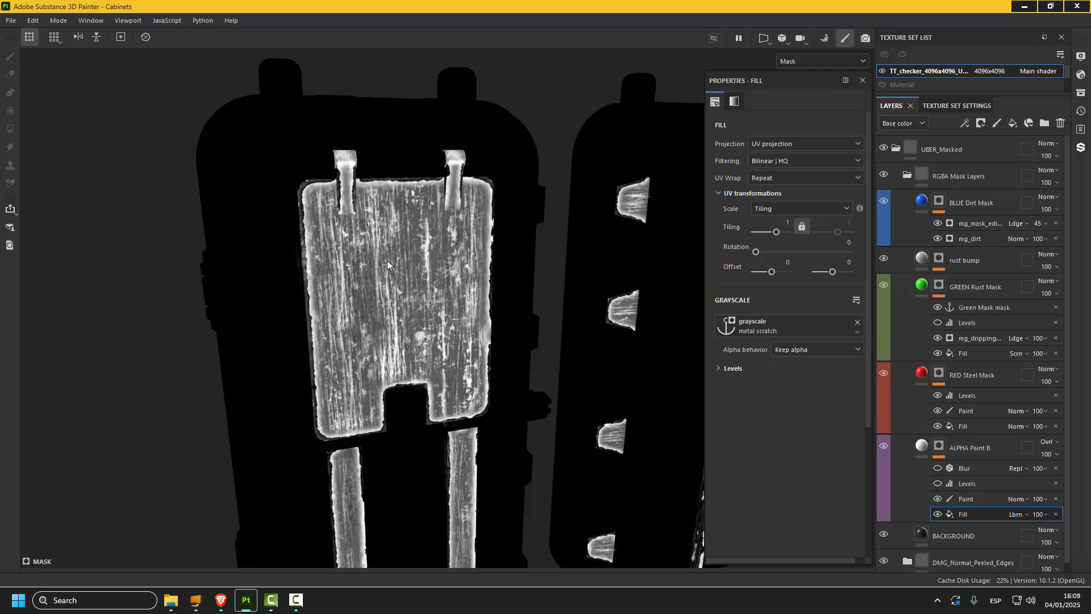
{"action": "left_click_drag", "start_coordinate": [406, 239], "coordinate": [352, 198], "text": "alt"}
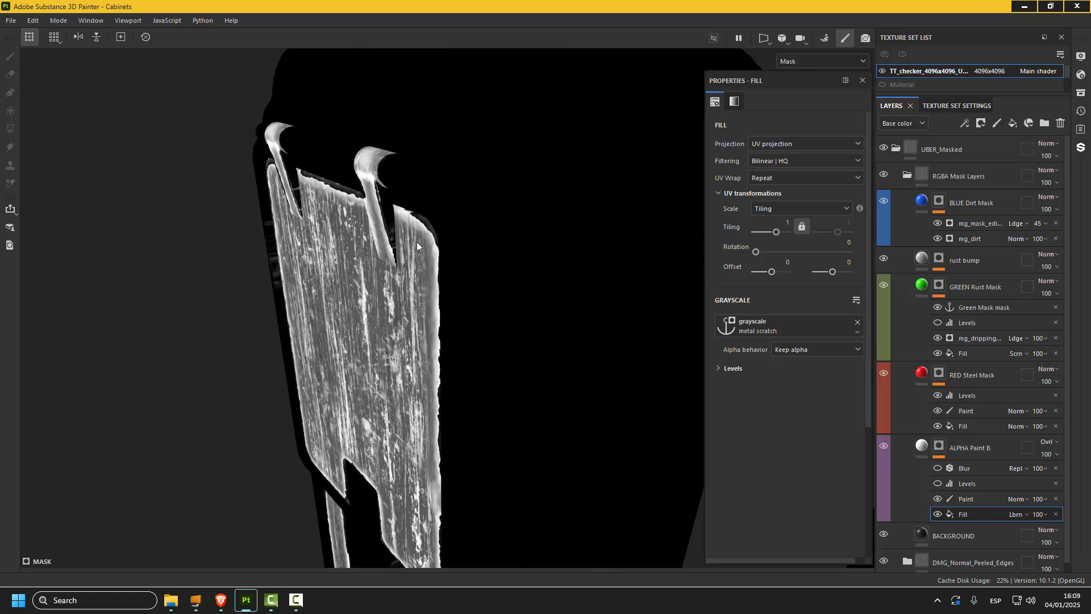
{"action": "left_click_drag", "start_coordinate": [358, 344], "coordinate": [573, 285], "text": "alt"}
{"action": "scroll", "coordinate": [470, 340], "scroll_direction": "down", "scroll_amount": 3}
{"action": "middle_click_drag", "start_coordinate": [432, 341], "coordinate": [423, 298], "text": "alt"}
{"action": "scroll", "coordinate": [423, 299], "scroll_direction": "up", "scroll_amount": 5}
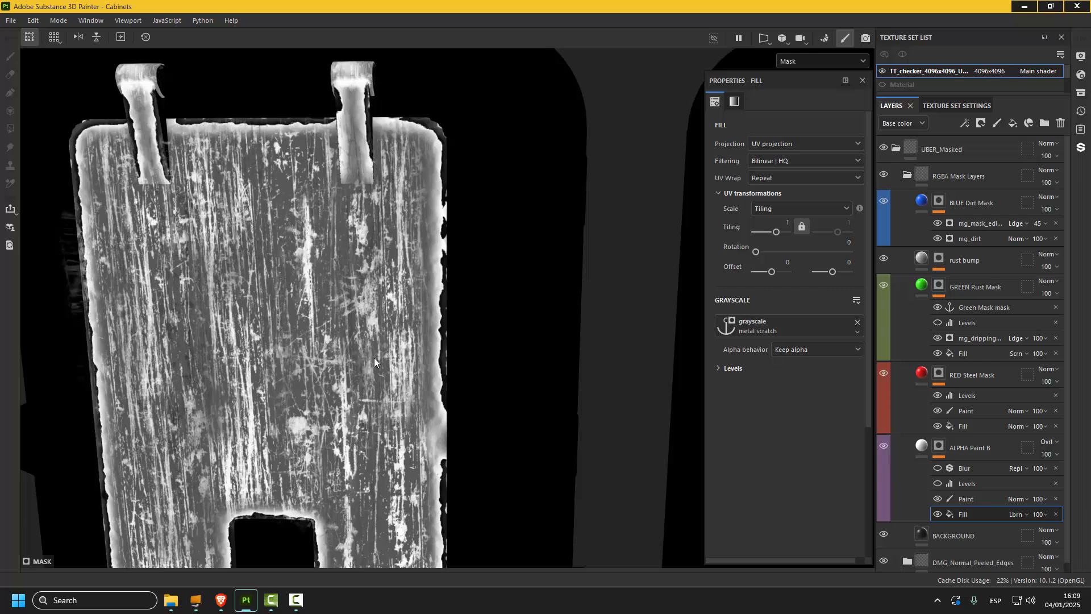
{"action": "scroll", "coordinate": [374, 361], "scroll_direction": "down", "scroll_amount": 5}
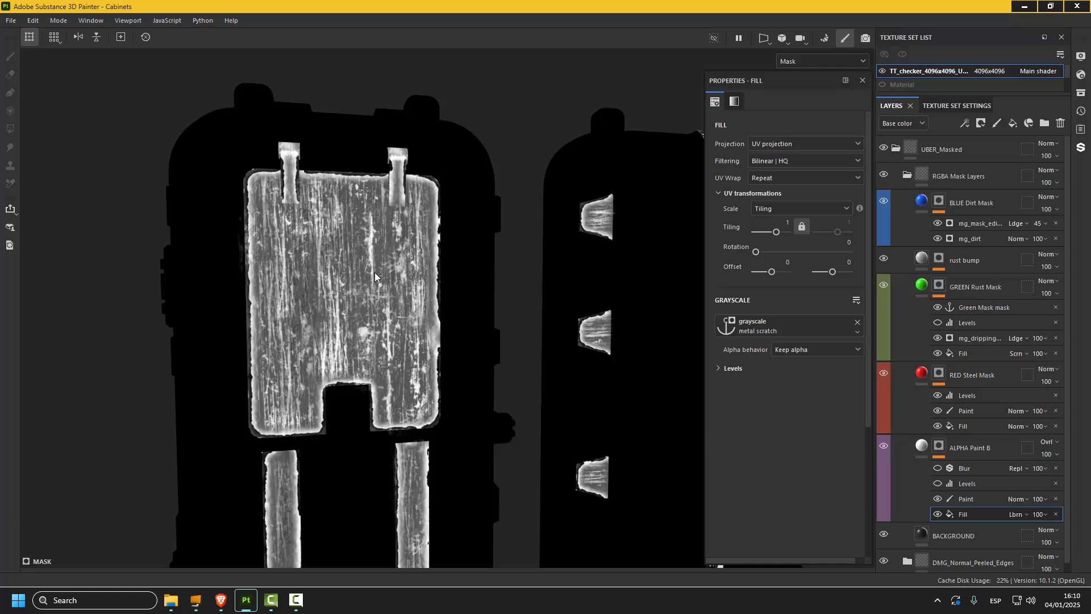
{"action": "scroll", "coordinate": [372, 287], "scroll_direction": "down", "scroll_amount": 5}
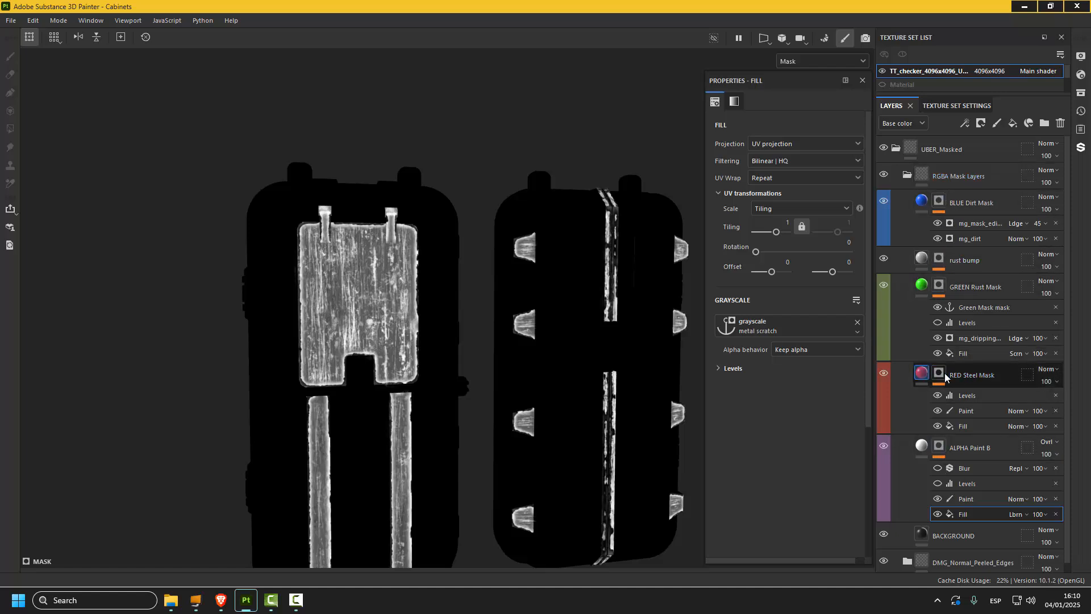
Select the RED Steel Mask layer and compare the mask view with the full material view of both cabinets.
{"action": "left_click", "coordinate": [977, 379]}
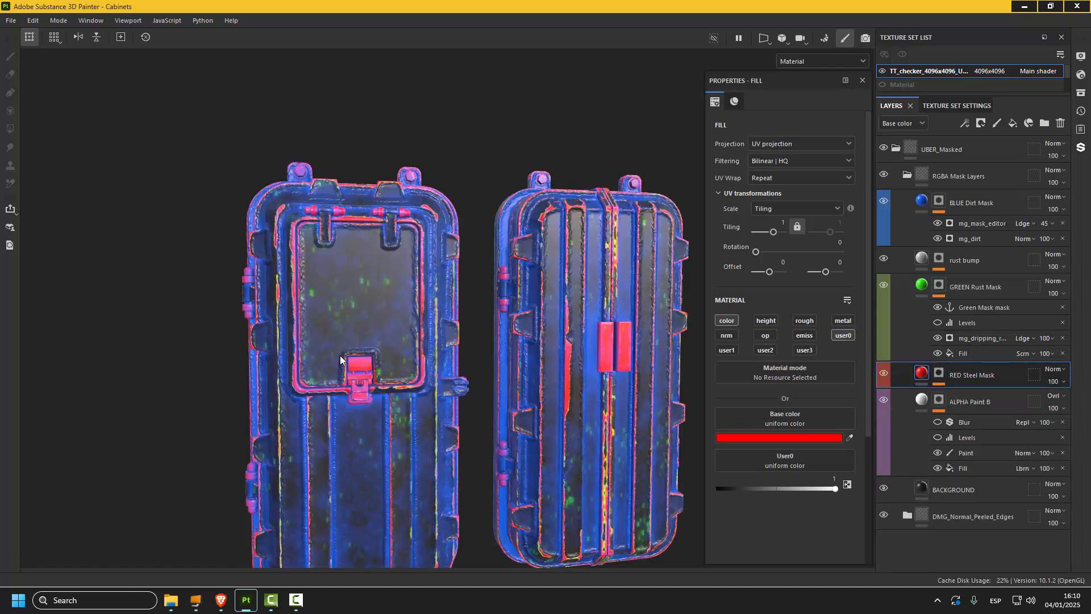
{"action": "scroll", "coordinate": [434, 260], "scroll_direction": "up", "scroll_amount": 3}
{"action": "scroll", "coordinate": [425, 266], "scroll_direction": "down", "scroll_amount": 3}
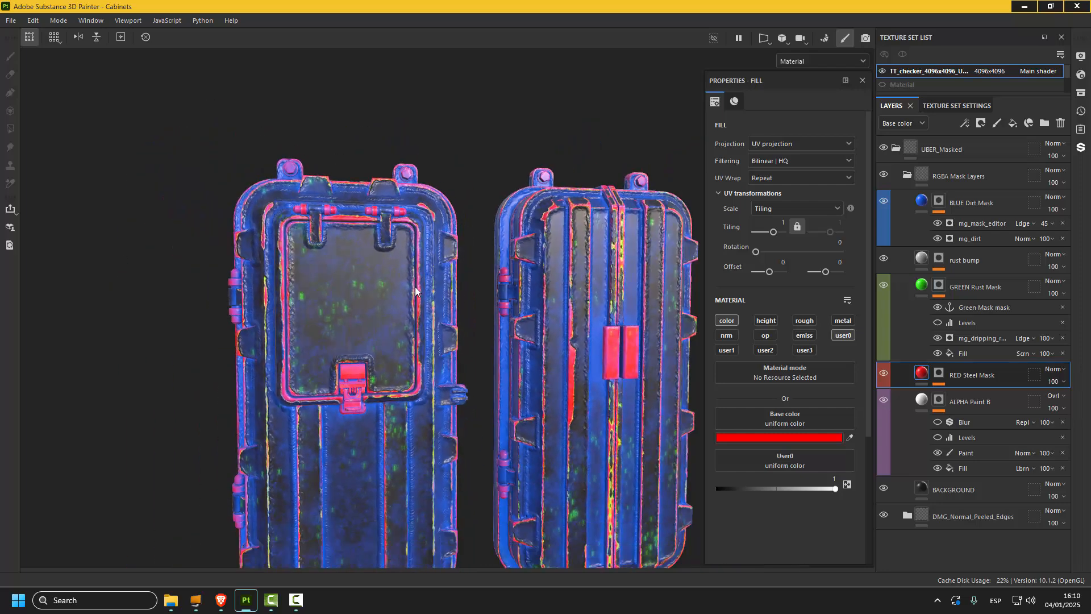
{"action": "key", "text": "c"}
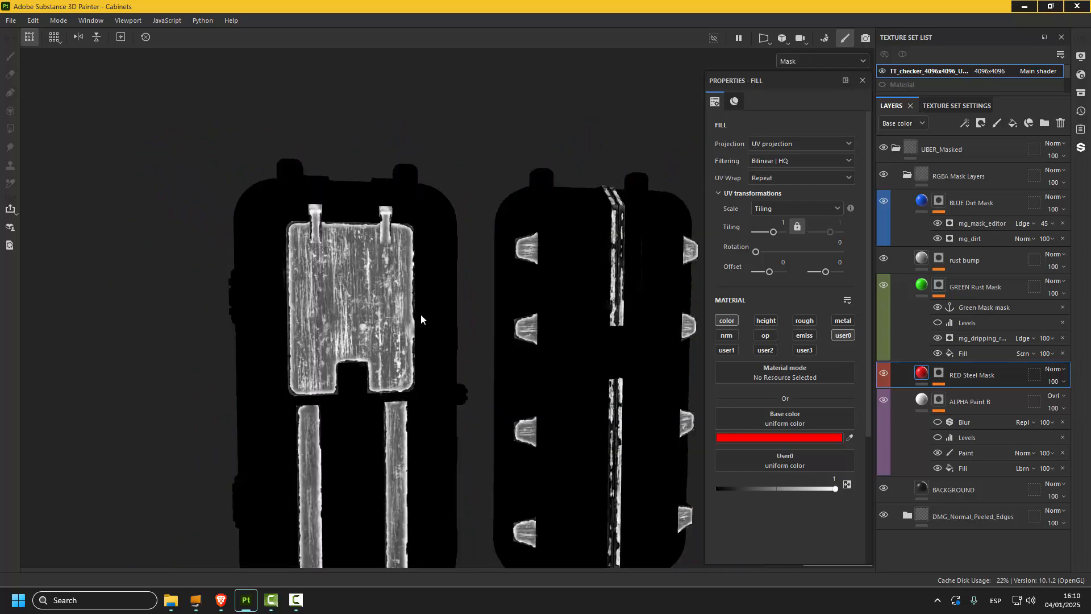
{"action": "key", "text": "m"}
Examine the peeled red steel edges along the front panel's frame and neighbouring weld up close in material view.
{"action": "mouse_move", "coordinate": [420, 317]}
{"action": "right_mouse_down", "text": "alt"}
{"action": "mouse_move", "coordinate": [402, 341]}
{"action": "mouse_move", "coordinate": [307, 323]}
{"action": "mouse_move", "coordinate": [412, 276]}
{"action": "right_mouse_up", "text": "alt"}
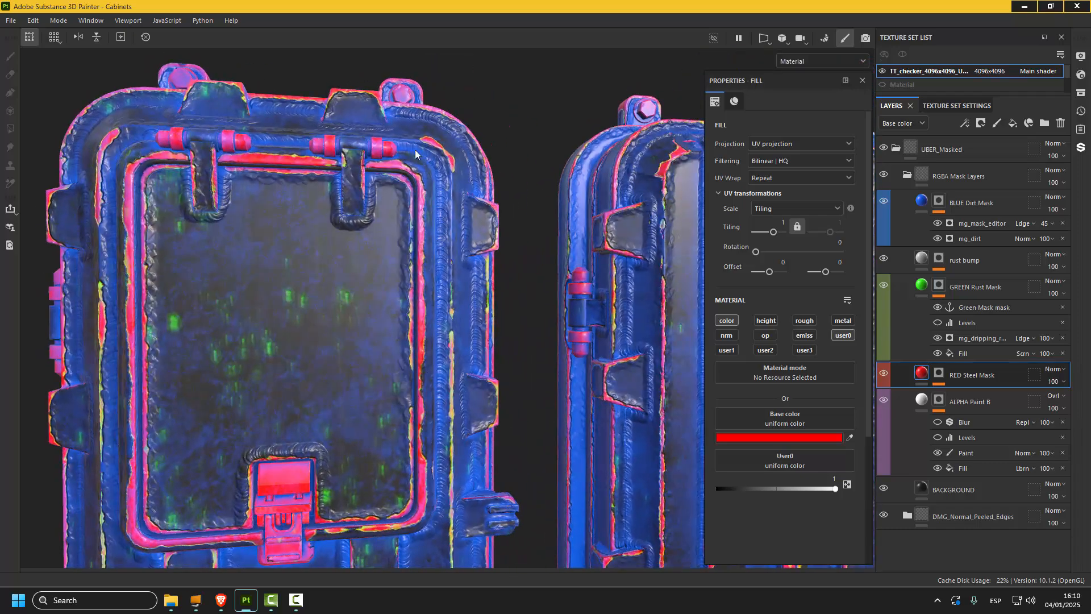
{"action": "scroll", "coordinate": [421, 287], "scroll_direction": "up", "scroll_amount": 3}
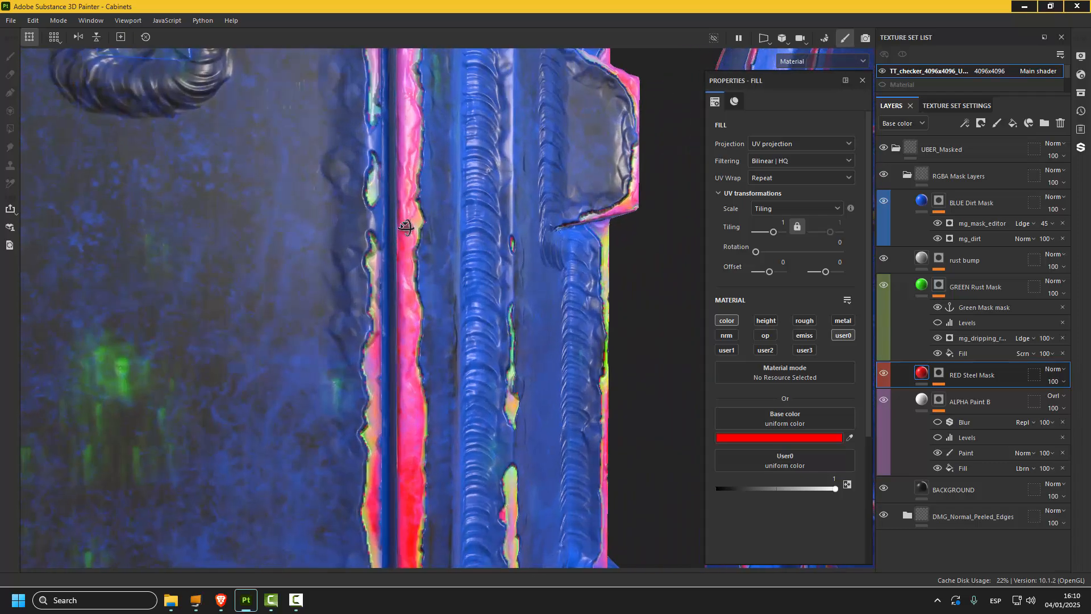
{"action": "left_click_drag", "start_coordinate": [405, 227], "coordinate": [372, 241], "text": "alt"}
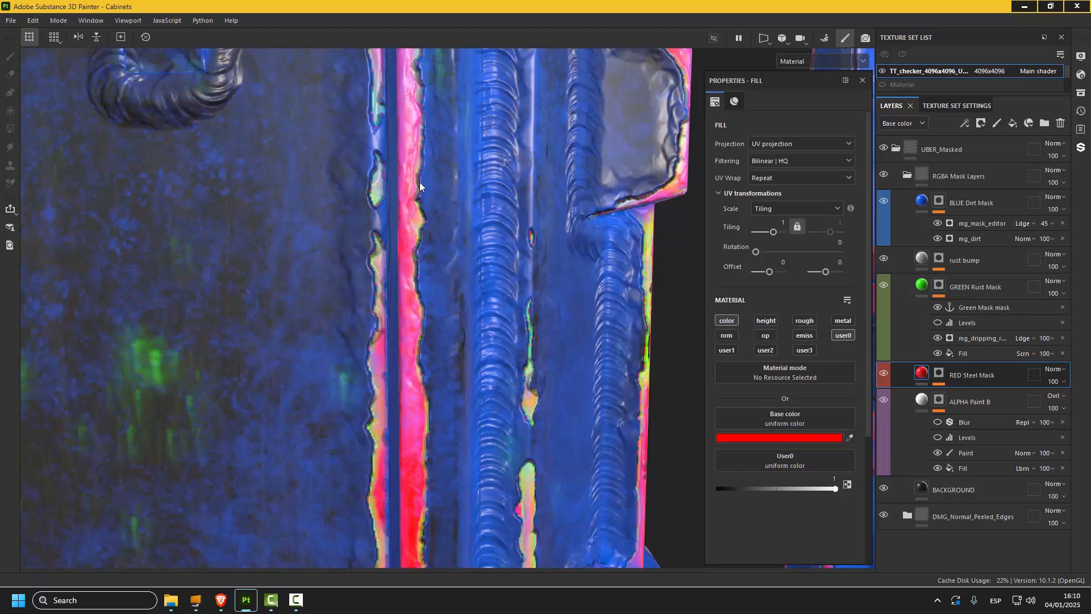
{"action": "scroll", "coordinate": [420, 182], "scroll_direction": "down", "scroll_amount": 5}
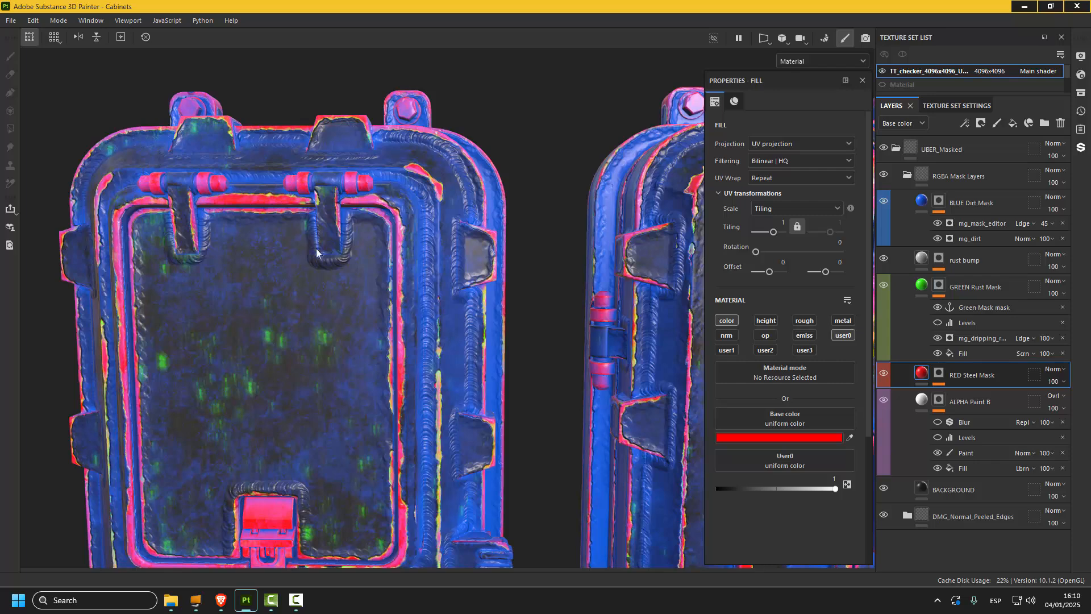
{"action": "scroll", "coordinate": [421, 229], "scroll_direction": "up", "scroll_amount": 5}
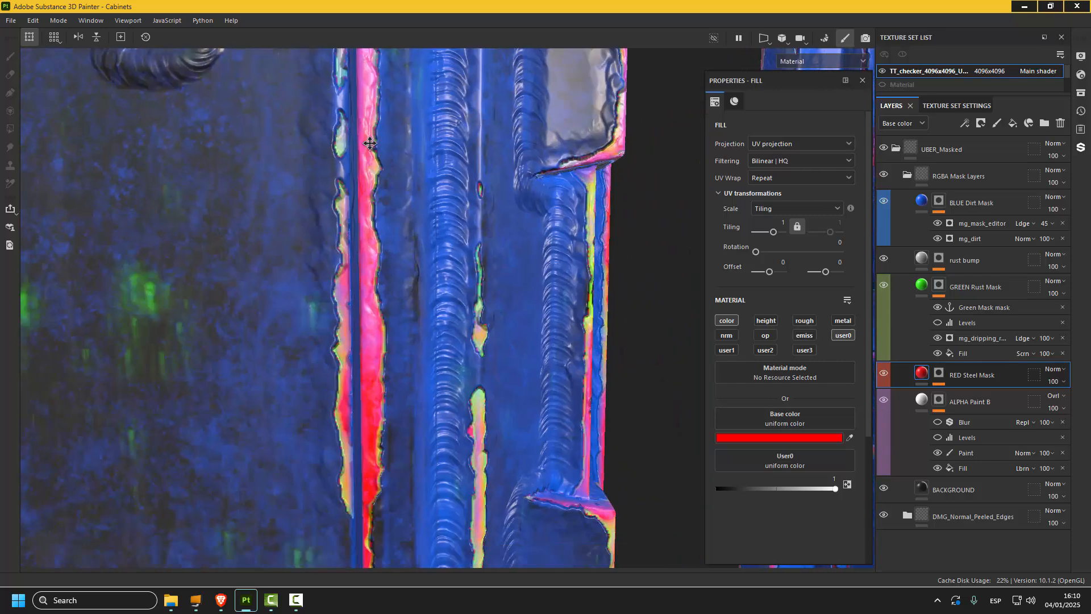
{"action": "left_click_drag", "start_coordinate": [419, 257], "coordinate": [435, 259], "text": "alt"}
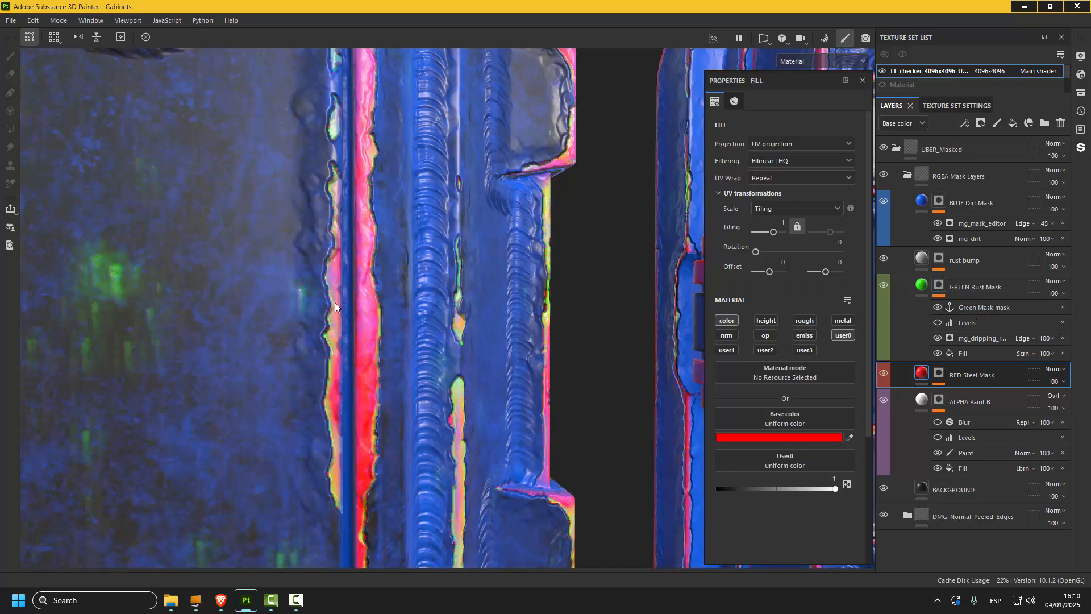
{"action": "scroll", "coordinate": [329, 273], "scroll_direction": "up", "scroll_amount": 5}
{"action": "scroll", "coordinate": [335, 278], "scroll_direction": "down", "scroll_amount": 3}
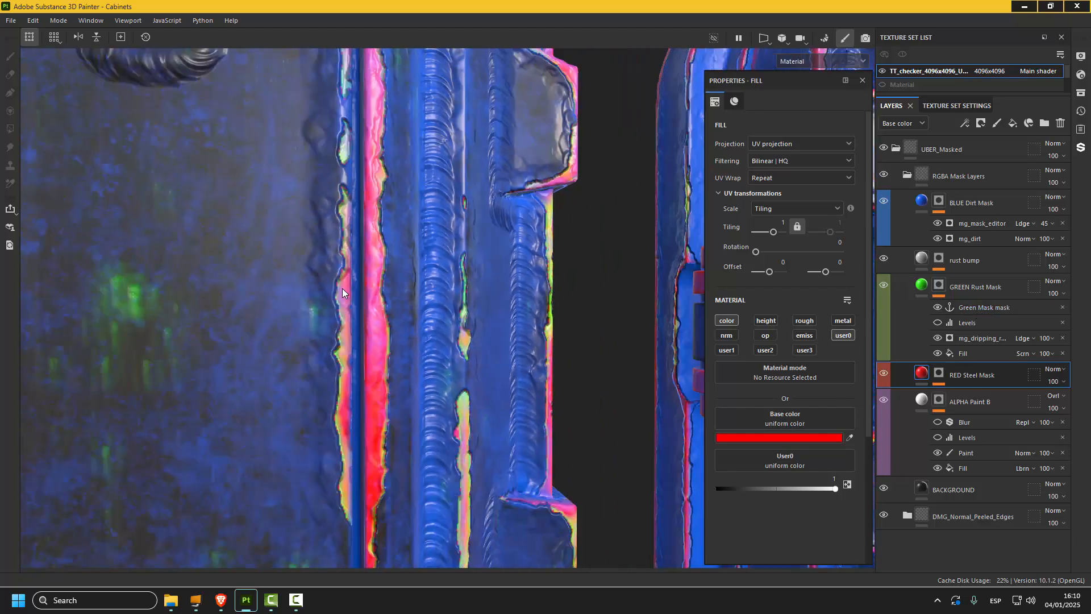
Paint a large peeled patch along the front panel's side edge on the Paint effect of the Paint Mask Effect layer.
{"action": "left_click", "coordinate": [906, 516]}
{"action": "scroll", "coordinate": [1001, 451], "scroll_direction": "down", "scroll_amount": 8}
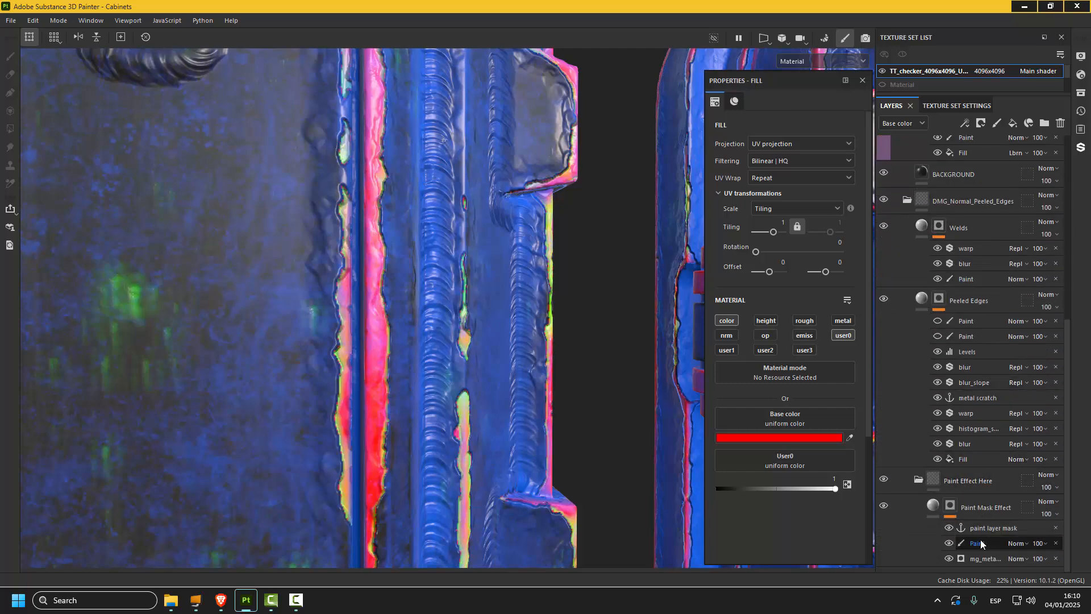
{"action": "left_click", "coordinate": [979, 543]}
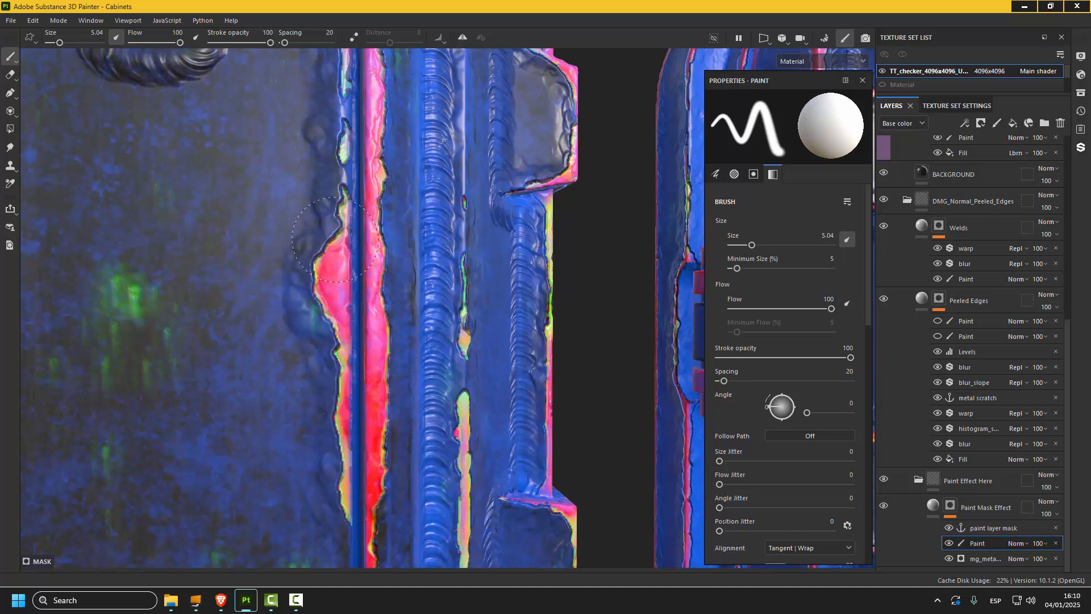
{"action": "mouse_move", "coordinate": [335, 239]}
{"action": "left_mouse_down"}
{"action": "mouse_move", "coordinate": [324, 113]}
{"action": "mouse_move", "coordinate": [316, 284]}
{"action": "mouse_move", "coordinate": [256, 244]}
{"action": "mouse_move", "coordinate": [310, 181]}
{"action": "mouse_move", "coordinate": [314, 250]}
{"action": "mouse_move", "coordinate": [323, 229]}
{"action": "left_mouse_up"}
{"action": "left_click_drag", "start_coordinate": [343, 320], "coordinate": [336, 361]}
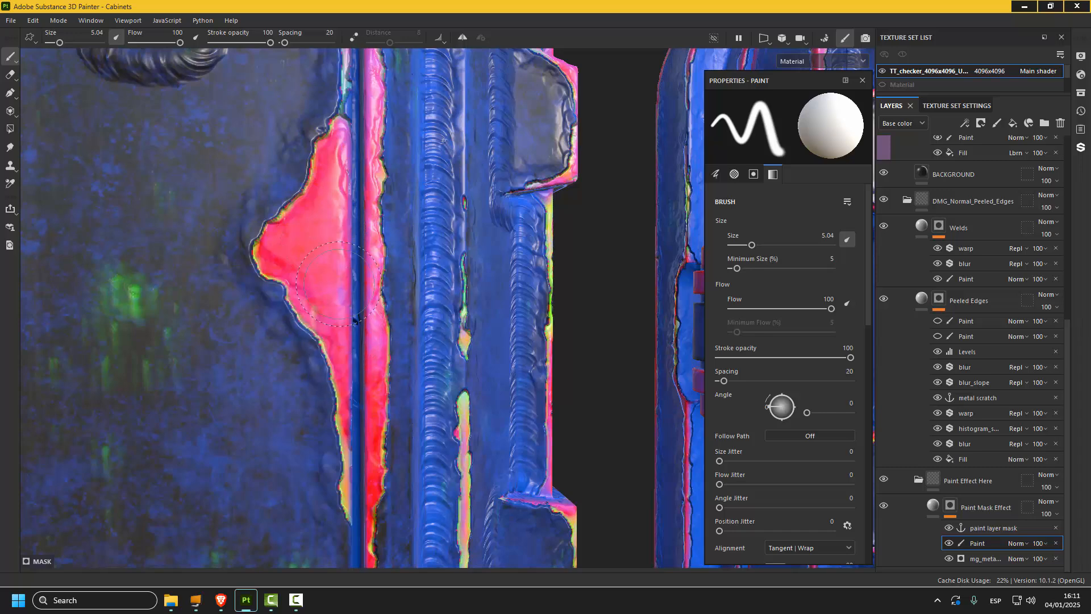
{"action": "scroll", "coordinate": [307, 272], "scroll_direction": "up", "scroll_amount": 3}
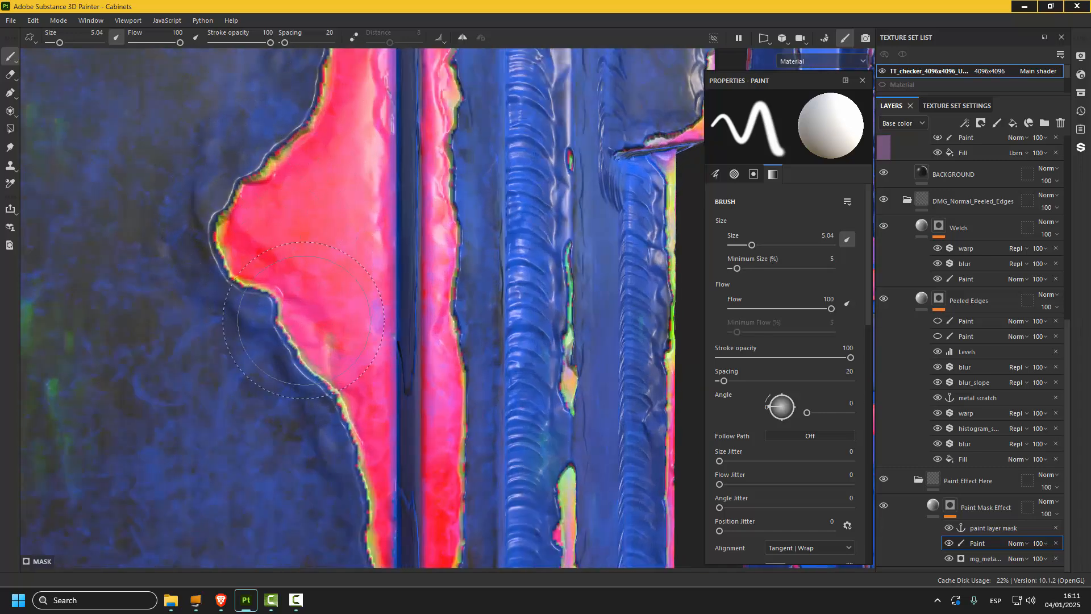
{"action": "scroll", "coordinate": [320, 404], "scroll_direction": "down", "scroll_amount": 3}
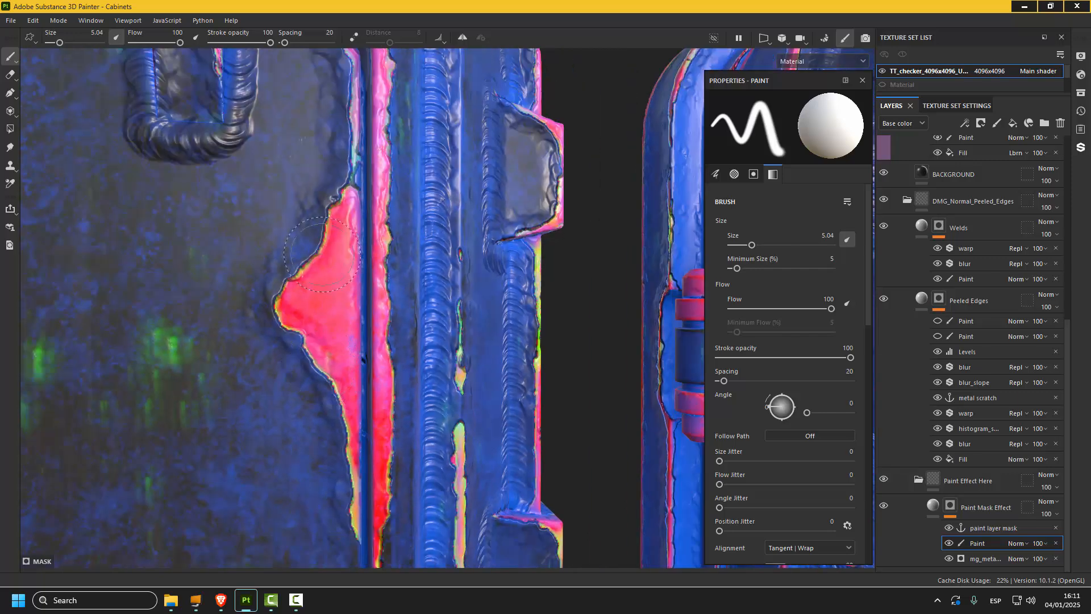
Reduce the brush size to 3.55 and paint a smaller peeled patch lower on the same panel edge.
{"action": "mouse_move", "coordinate": [304, 244]}
{"action": "left_mouse_down", "text": "alt"}
{"action": "mouse_move", "coordinate": [299, 226]}
{"action": "mouse_move", "coordinate": [311, 294]}
{"action": "left_mouse_up", "text": "alt"}
{"action": "right_click_drag", "start_coordinate": [312, 294], "coordinate": [305, 295], "text": "ctrl"}
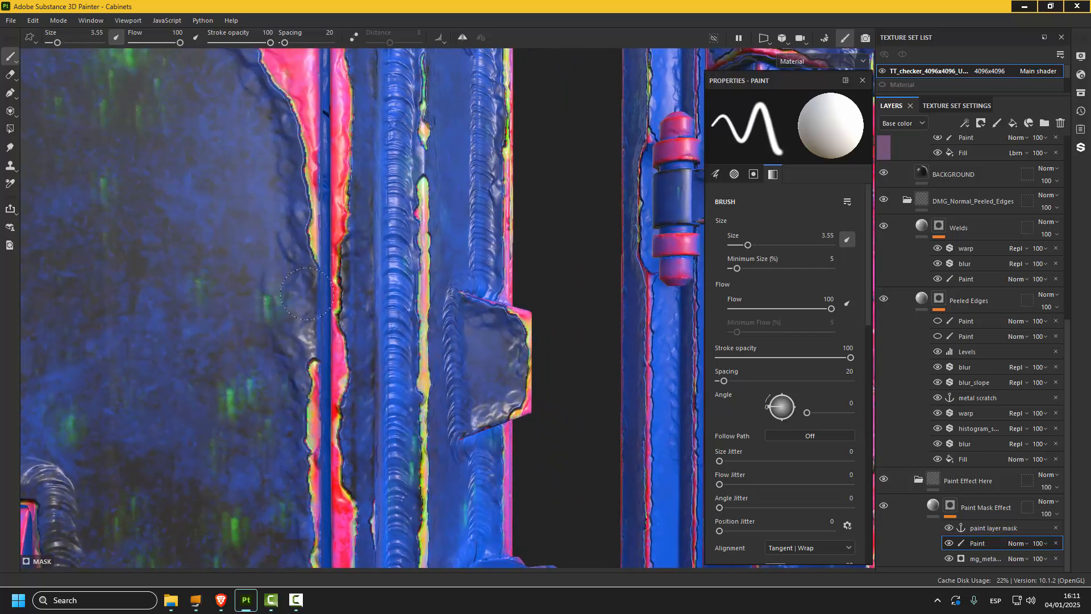
{"action": "scroll", "coordinate": [314, 299], "scroll_direction": "up", "scroll_amount": 3}
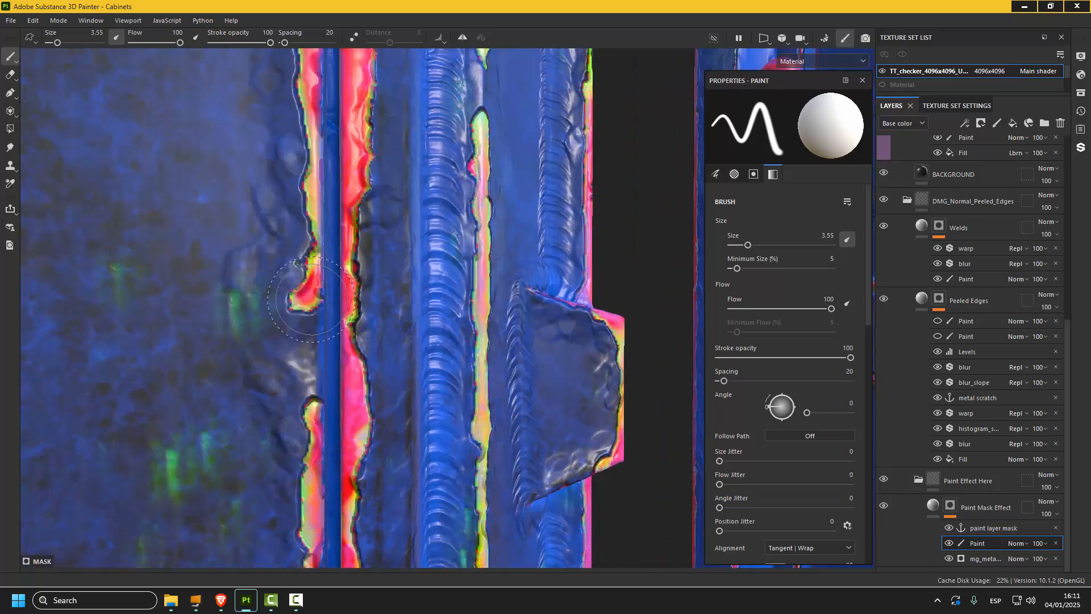
{"action": "scroll", "coordinate": [301, 326], "scroll_direction": "down", "scroll_amount": 1}
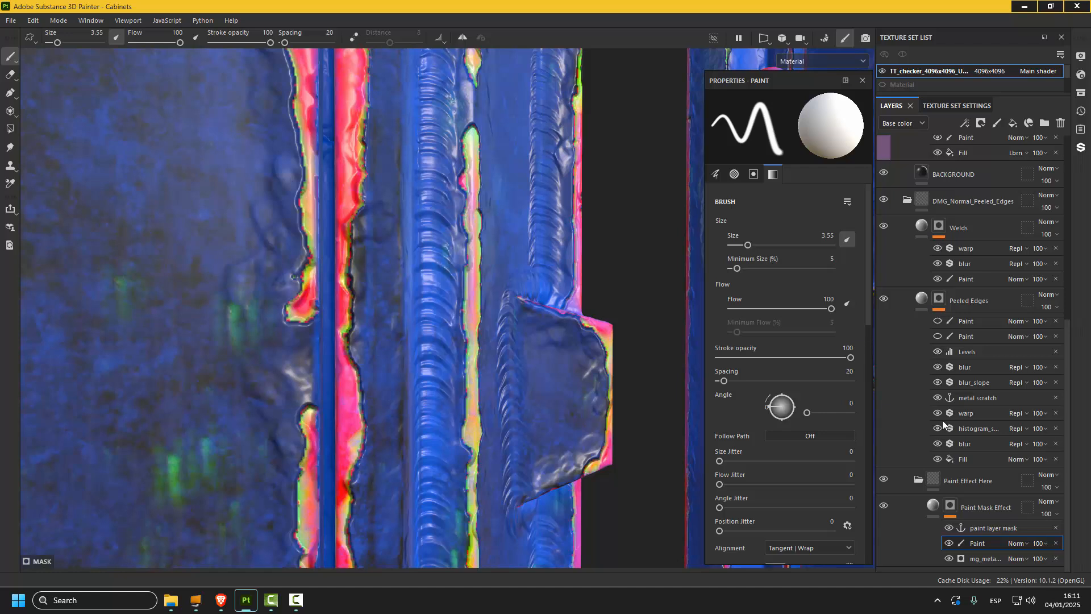
Make the Levels effect in the GREEN Rust Mask visible and set its midtone to 1.429.
{"action": "scroll", "coordinate": [938, 366], "scroll_direction": "up", "scroll_amount": 5}
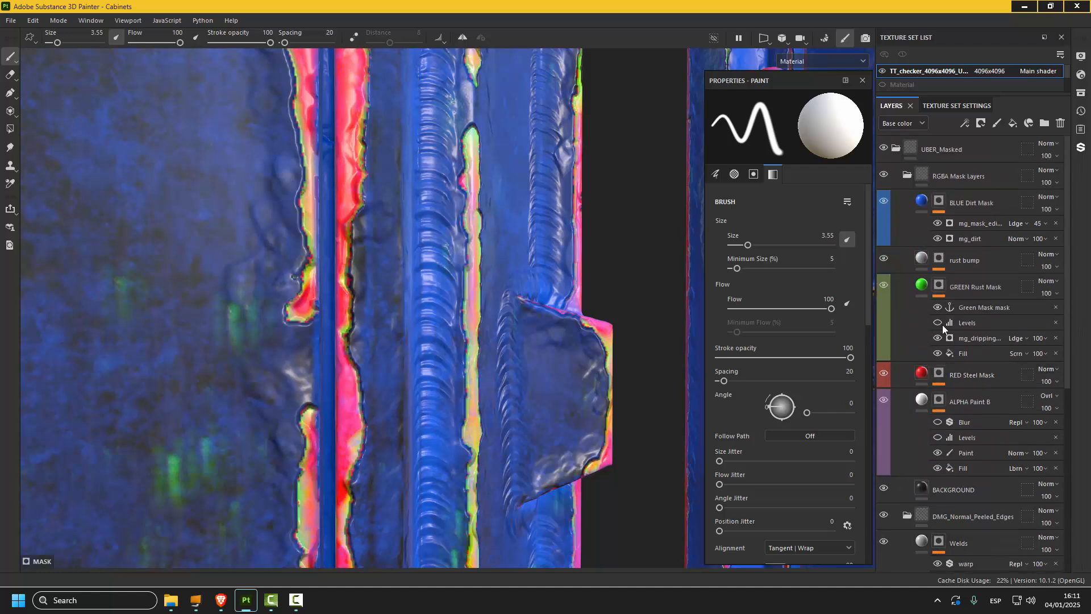
{"action": "left_click", "coordinate": [938, 322]}
{"action": "left_click", "coordinate": [964, 321]}
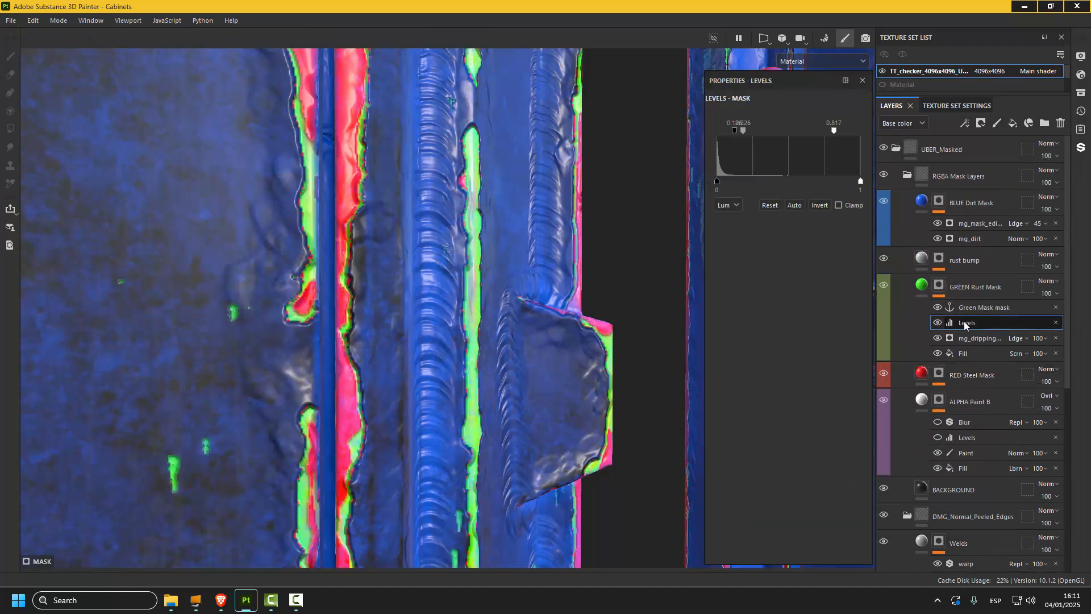
{"action": "mouse_move", "coordinate": [742, 131]}
{"action": "left_mouse_down"}
{"action": "mouse_move", "coordinate": [807, 128]}
{"action": "mouse_move", "coordinate": [744, 134]}
{"action": "mouse_move", "coordinate": [787, 130]}
{"action": "left_mouse_up"}
{"action": "scroll", "coordinate": [337, 276], "scroll_direction": "down", "scroll_amount": 3}
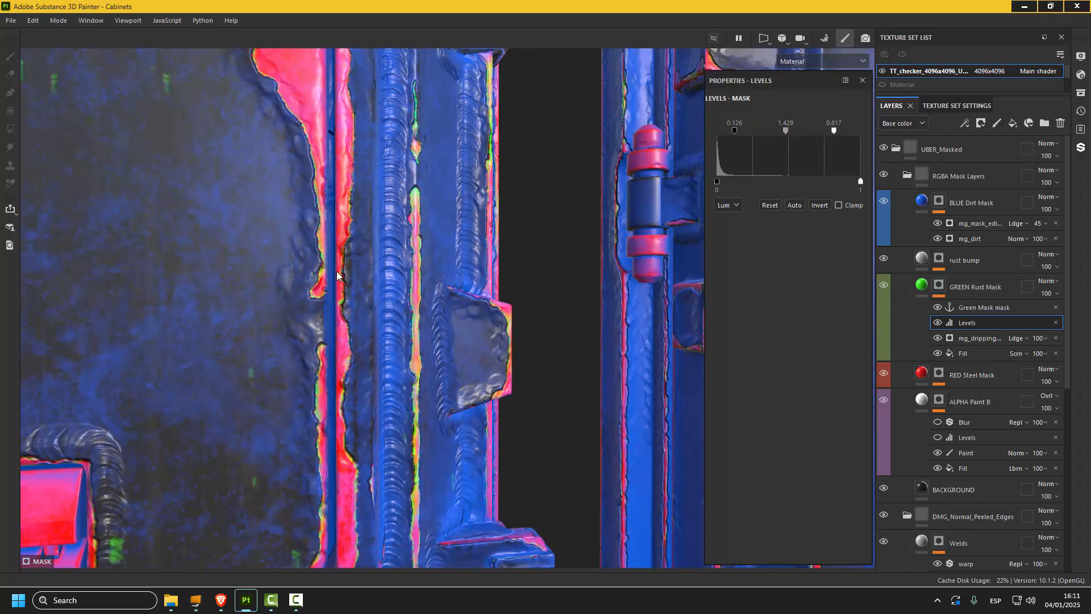
{"action": "scroll", "coordinate": [337, 276], "scroll_direction": "down", "scroll_amount": 4}
{"action": "left_click_drag", "start_coordinate": [352, 282], "coordinate": [285, 298], "text": "alt"}
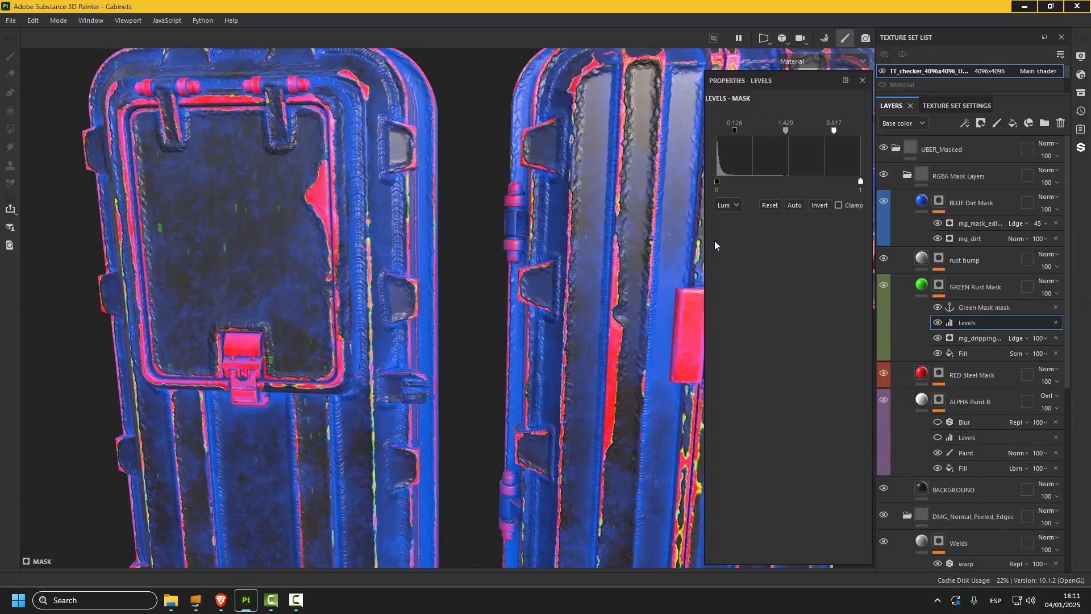
{"action": "mouse_move", "coordinate": [405, 235]}
{"action": "left_mouse_down", "text": "alt"}
{"action": "mouse_move", "coordinate": [411, 264]}
{"action": "mouse_move", "coordinate": [540, 247]}
{"action": "left_mouse_up", "text": "alt"}
Select the rust bump layer's mask and examine the raised rust spots on the front panel up close.
{"action": "left_click", "coordinate": [938, 260]}
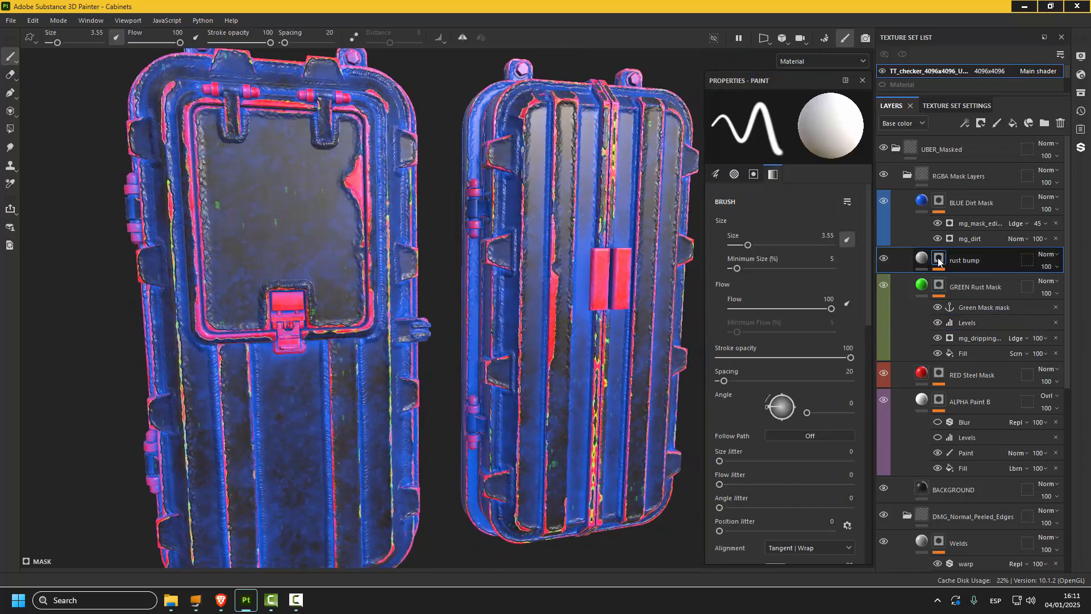
{"action": "left_click_drag", "start_coordinate": [478, 262], "coordinate": [380, 261], "text": "alt"}
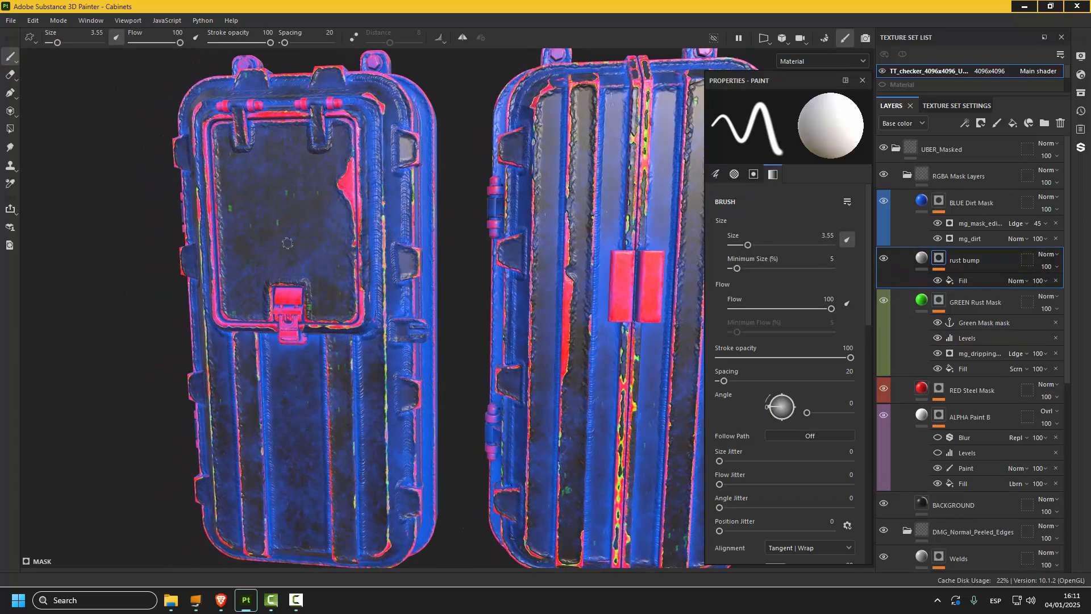
{"action": "right_click_drag", "start_coordinate": [288, 243], "coordinate": [282, 180], "text": "alt"}
{"action": "middle_click_drag", "start_coordinate": [274, 163], "coordinate": [427, 173], "text": "alt"}
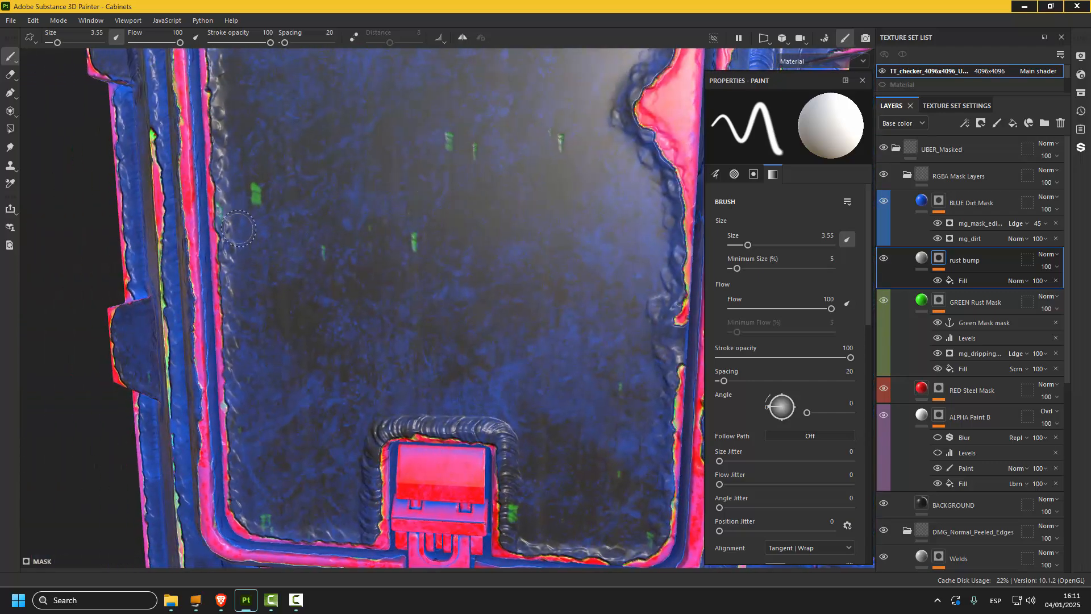
{"action": "left_click_drag", "start_coordinate": [239, 229], "coordinate": [344, 295], "text": "alt"}
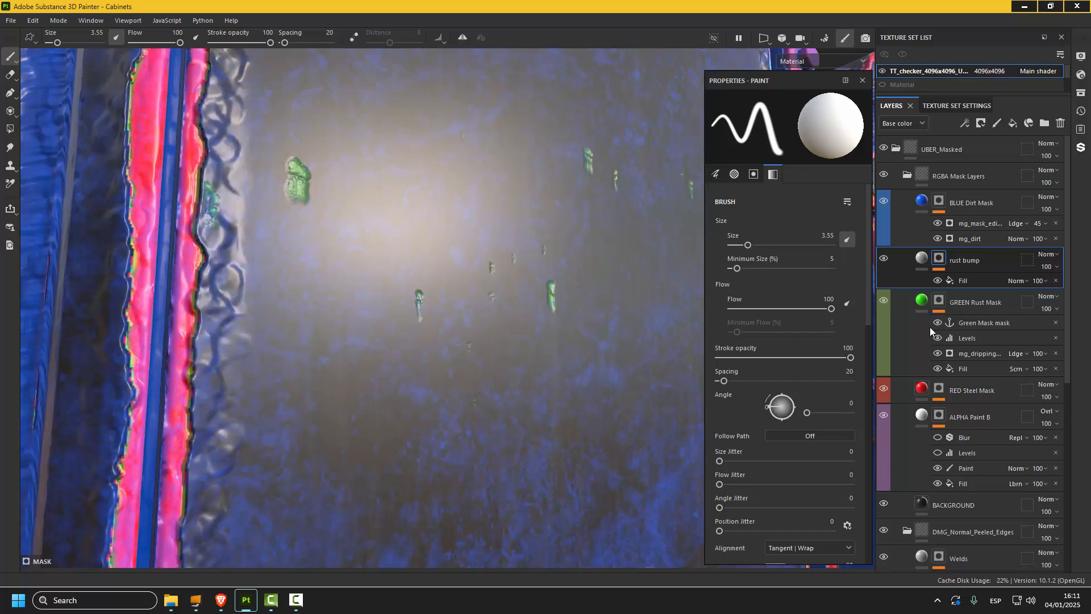
Compare the front panel with the rust bump layer and the BLUE Dirt Mask layer each hidden and shown again.
{"action": "left_click", "coordinate": [884, 260]}
{"action": "scroll", "coordinate": [321, 194], "scroll_direction": "down", "scroll_amount": 6}
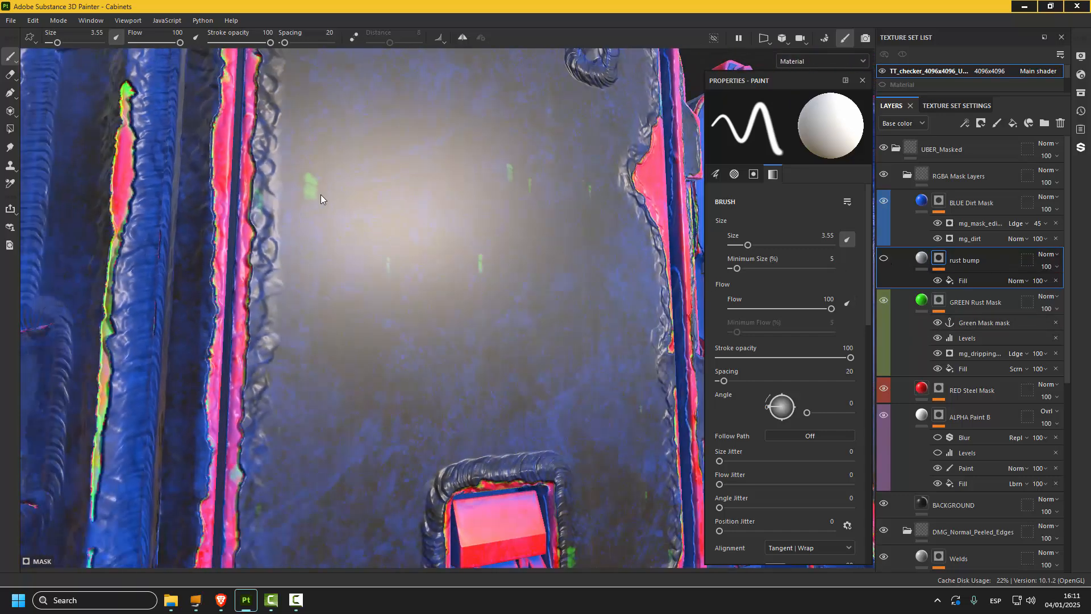
{"action": "left_click_drag", "start_coordinate": [408, 210], "coordinate": [422, 244], "text": "alt"}
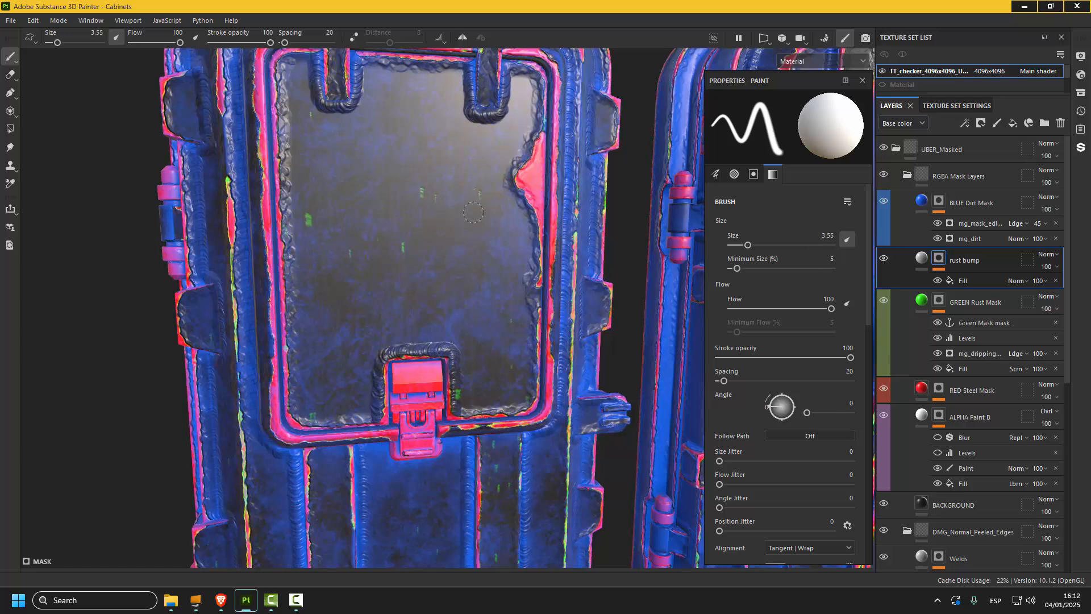
{"action": "scroll", "coordinate": [279, 234], "scroll_direction": "up", "scroll_amount": 5}
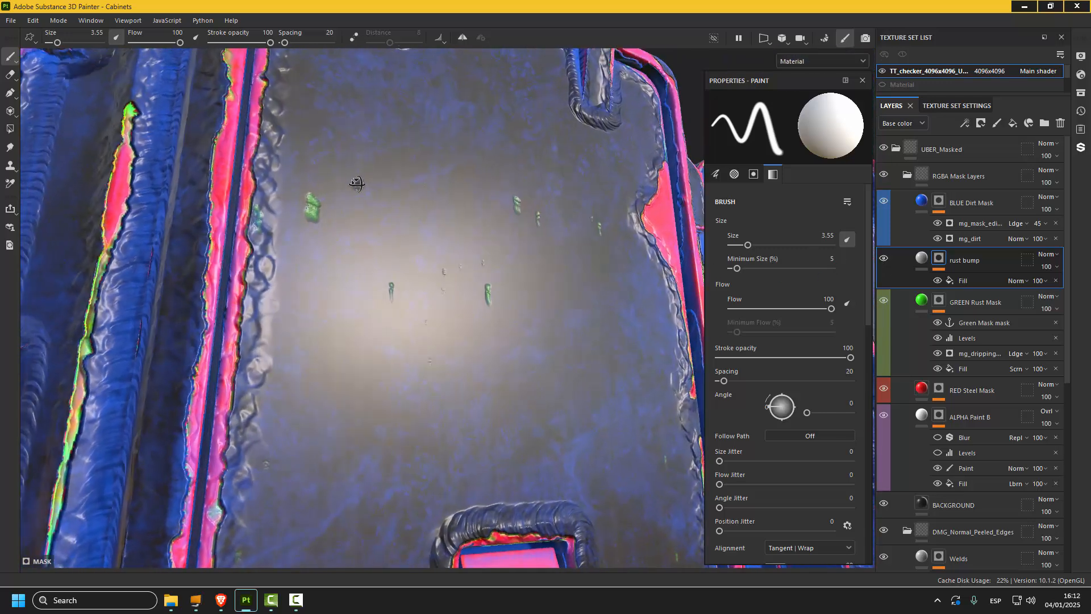
{"action": "scroll", "coordinate": [415, 244], "scroll_direction": "down", "scroll_amount": 5}
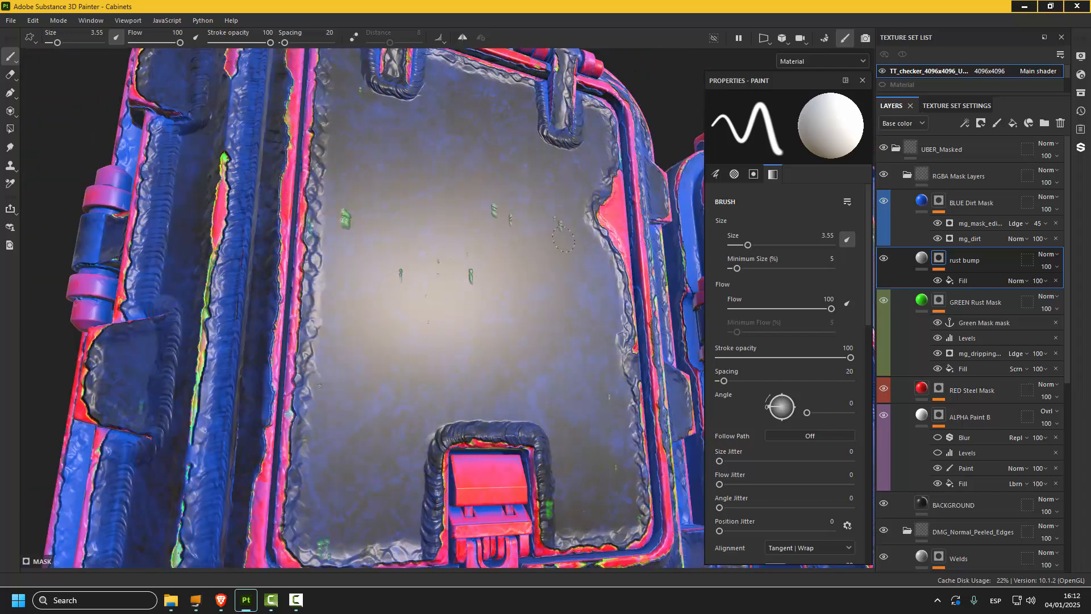
{"action": "left_click_drag", "start_coordinate": [518, 259], "coordinate": [525, 229], "text": "alt"}
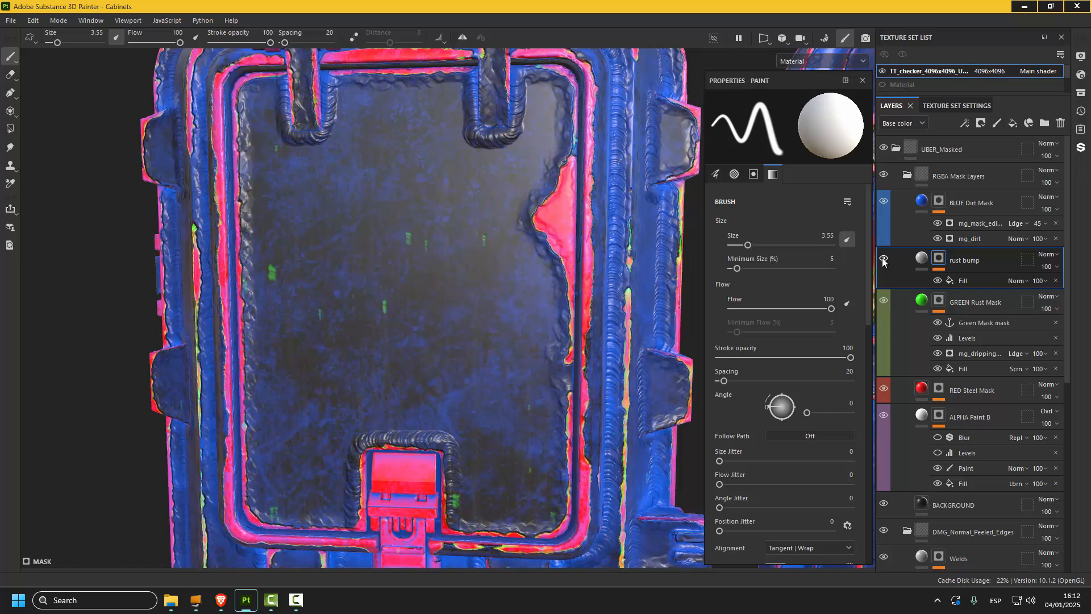
{"action": "left_click", "coordinate": [883, 203]}
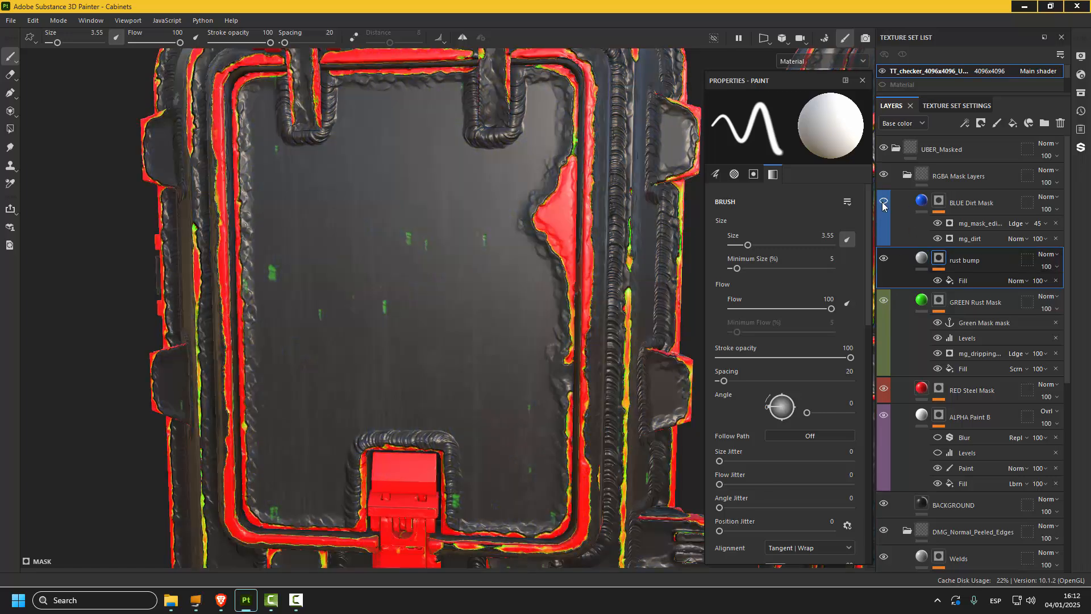
{"action": "left_click", "coordinate": [883, 203]}
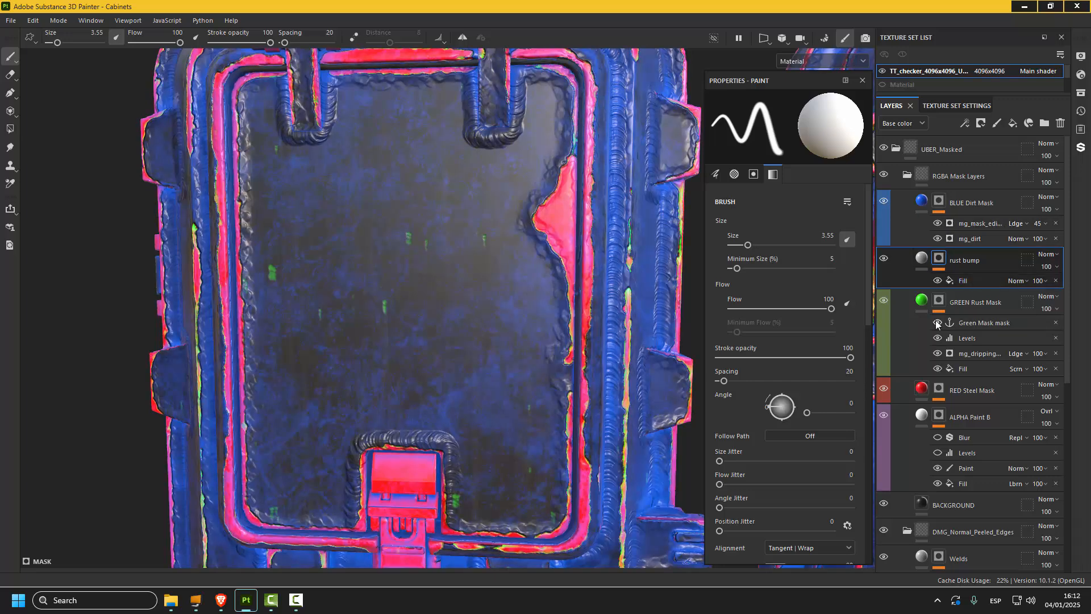
Expand the RED Steel Mask's effects and inspect the Fill effect that references the metal scratch anchor.
{"action": "scroll", "coordinate": [975, 399], "scroll_direction": "down", "scroll_amount": 1}
{"action": "left_click", "coordinate": [933, 359]}
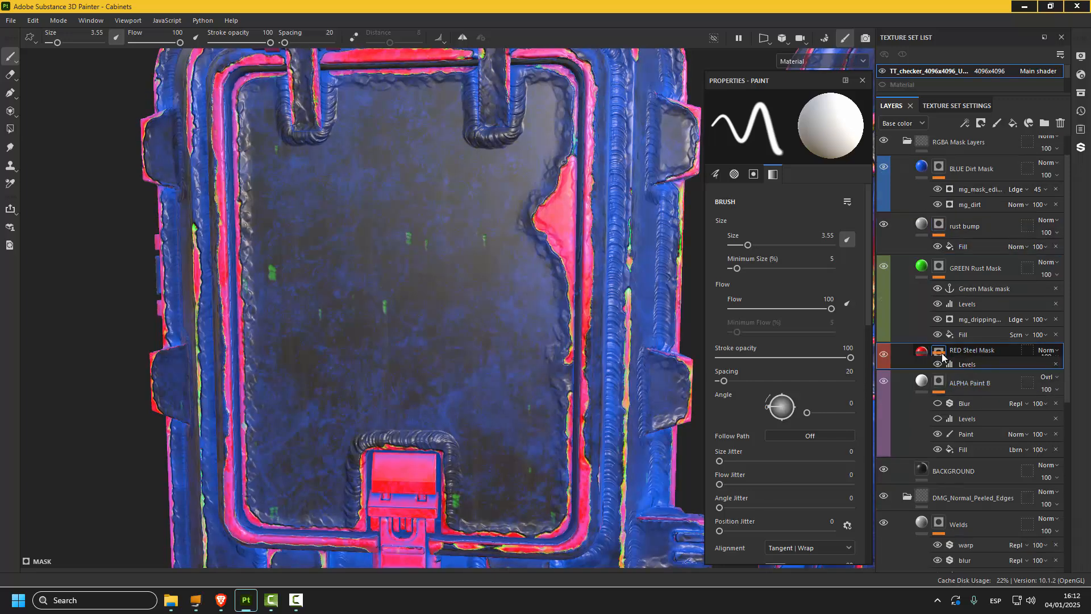
{"action": "scroll", "coordinate": [948, 364], "scroll_direction": "down", "scroll_amount": 2}
{"action": "left_click", "coordinate": [962, 338]}
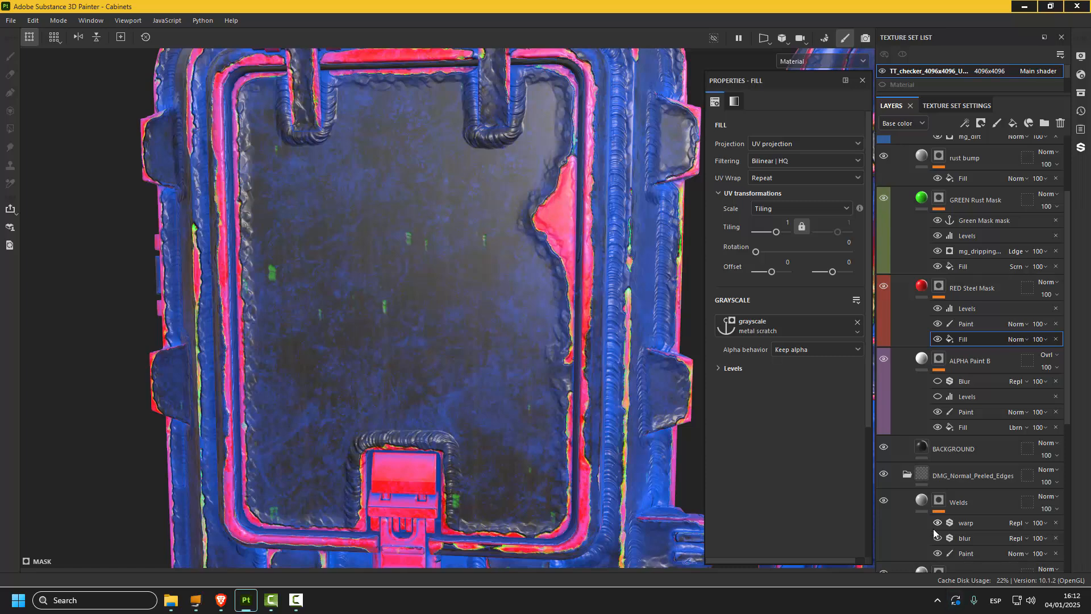
Set the Wear Level to 0.4 in the Metal Edge Wear generator on the Paint Mask Effect layer.
{"action": "scroll", "coordinate": [935, 528], "scroll_direction": "down", "scroll_amount": 8}
{"action": "left_click", "coordinate": [987, 558]}
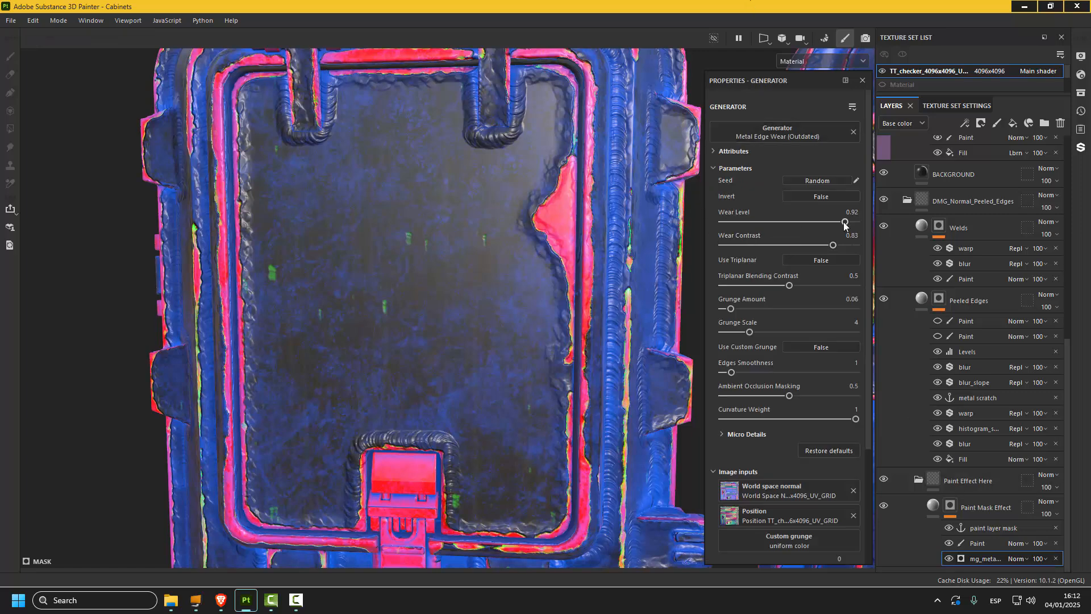
{"action": "left_click_drag", "start_coordinate": [844, 221], "coordinate": [777, 237]}
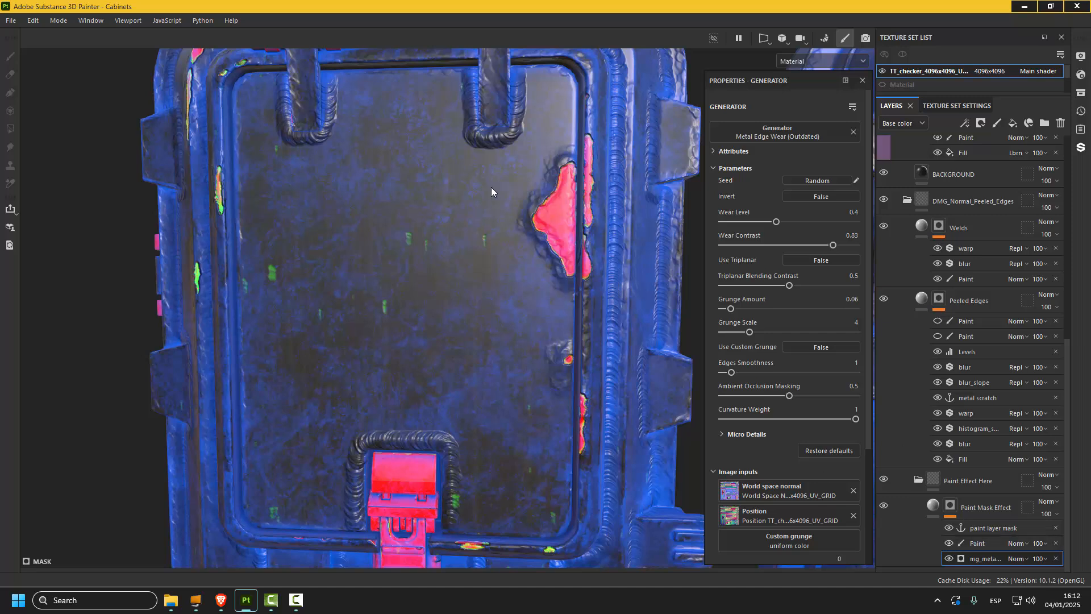
Inspect the mg_dirt generator of the BLUE Dirt Mask and compare the RED Steel Mask's Paint effect hidden and shown.
{"action": "scroll", "coordinate": [937, 275], "scroll_direction": "up", "scroll_amount": 7}
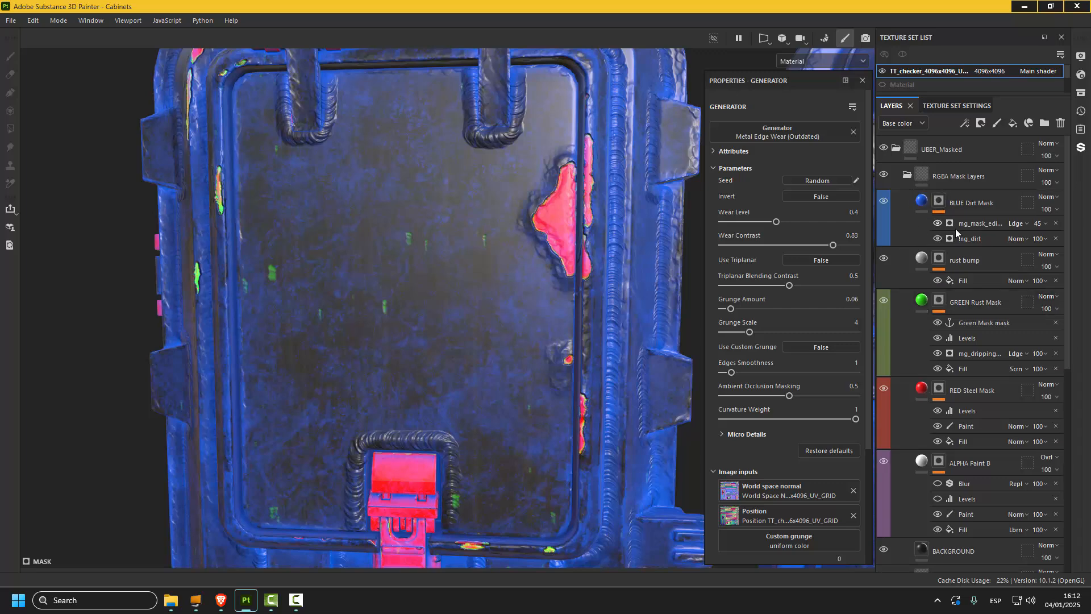
{"action": "left_click", "coordinate": [969, 239]}
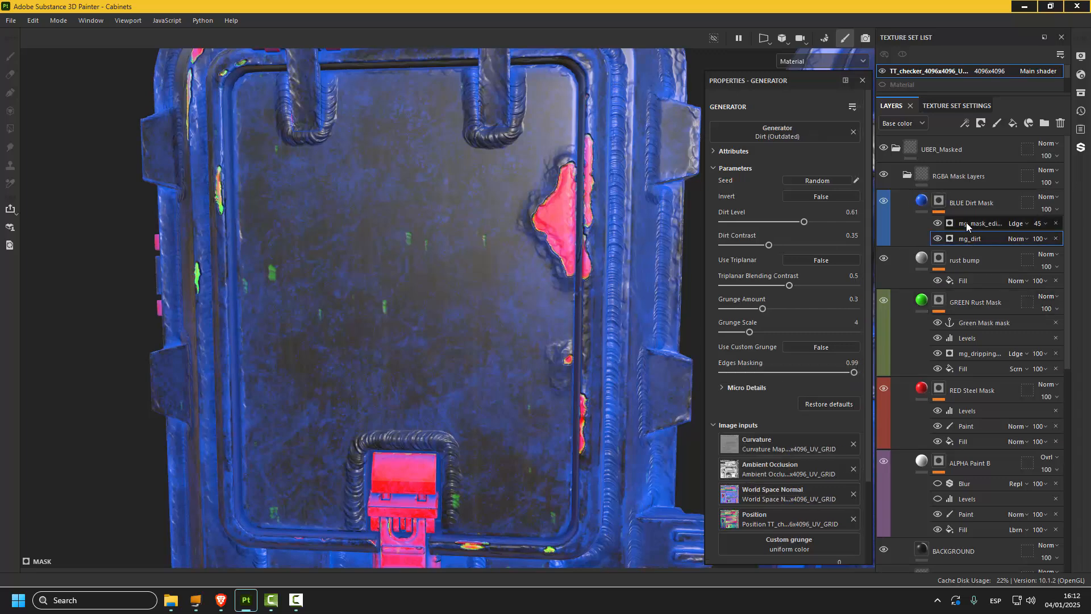
{"action": "scroll", "coordinate": [441, 315], "scroll_direction": "down", "scroll_amount": 4}
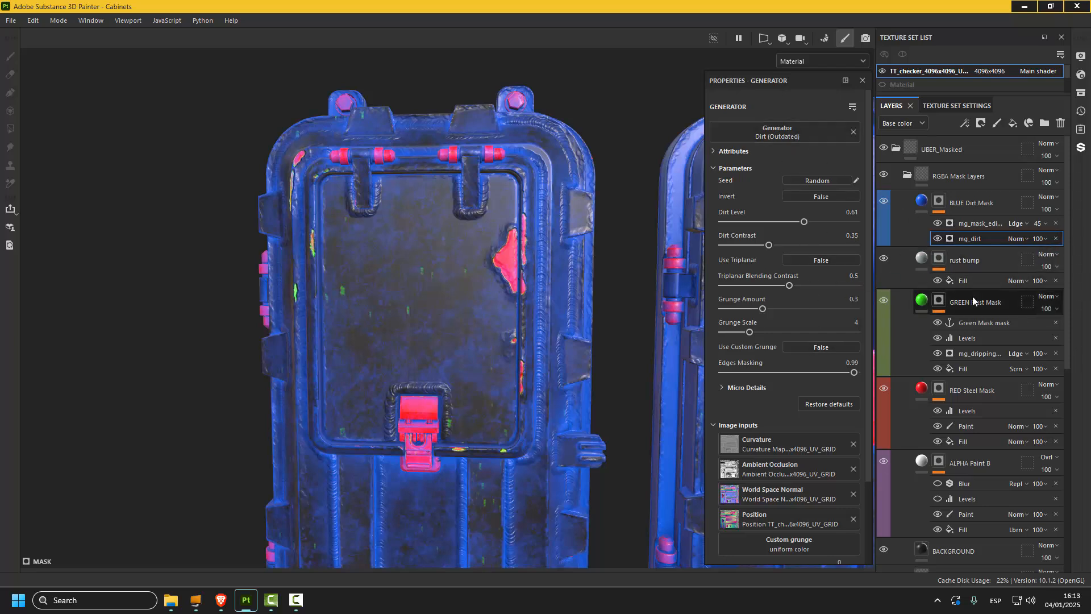
{"action": "scroll", "coordinate": [967, 316], "scroll_direction": "down", "scroll_amount": 2}
{"action": "scroll", "coordinate": [957, 291], "scroll_direction": "up", "scroll_amount": 2}
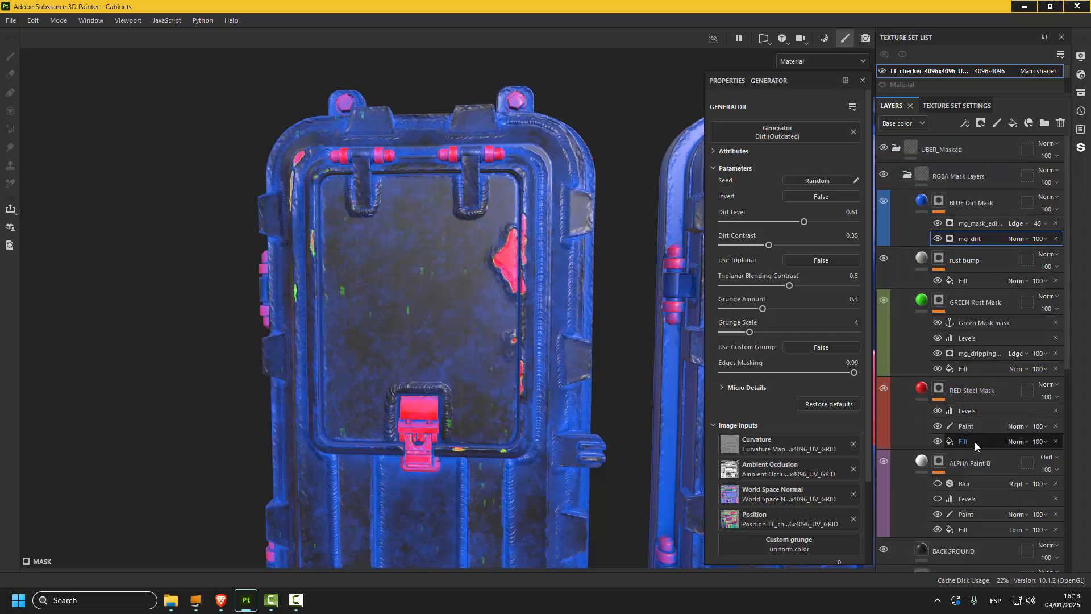
{"action": "left_click", "coordinate": [937, 424]}
{"action": "left_click", "coordinate": [937, 425]}
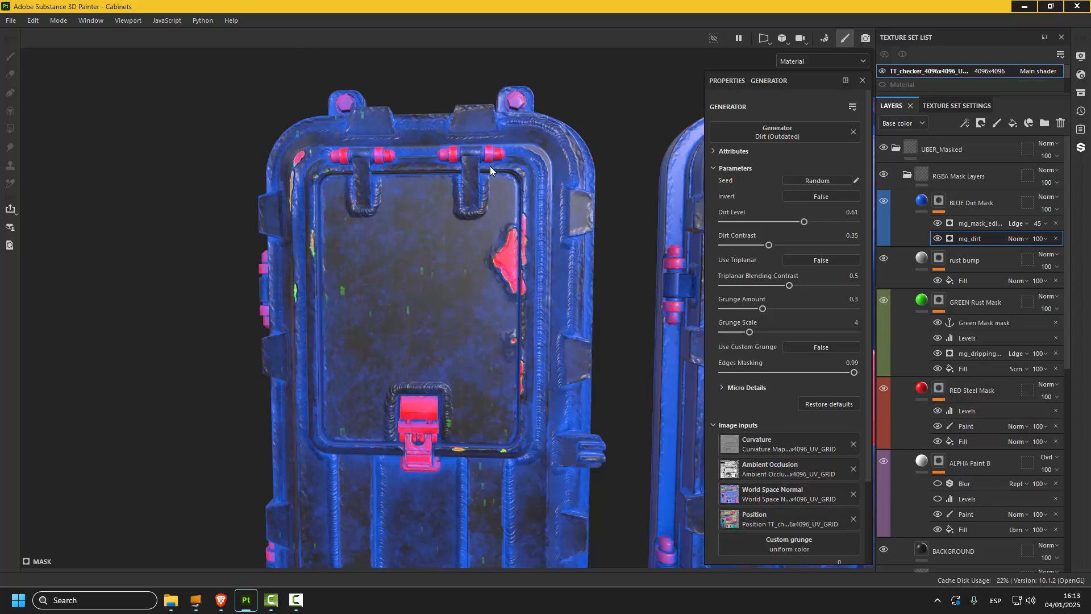
Examine the hinges, latch and peeled edges of the cabinet with the framed front panel up close.
{"action": "scroll", "coordinate": [488, 163], "scroll_direction": "up", "scroll_amount": 3}
{"action": "scroll", "coordinate": [490, 158], "scroll_direction": "down", "scroll_amount": 2}
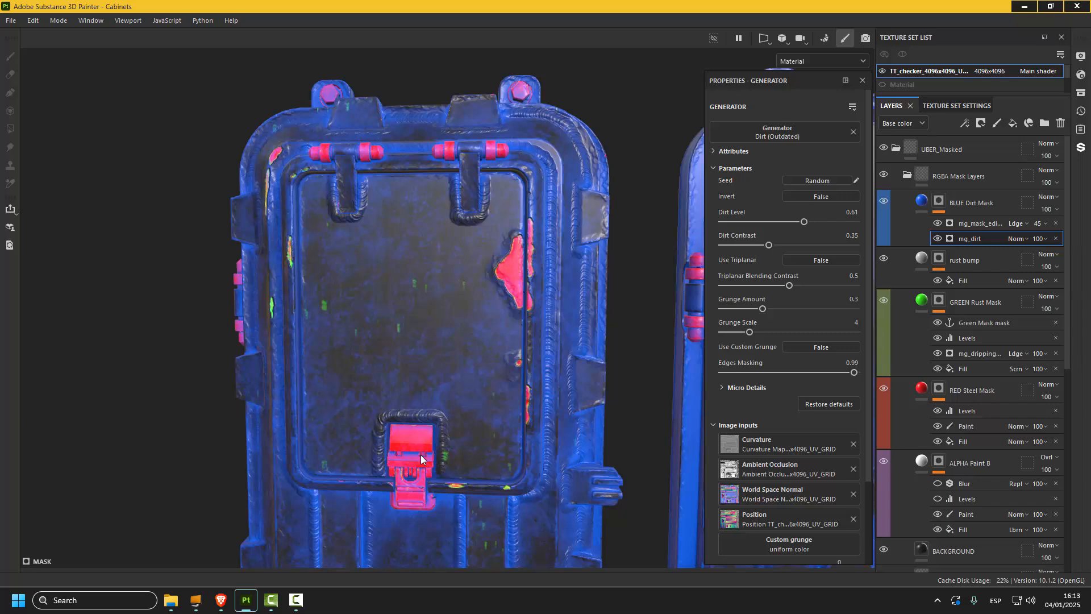
{"action": "scroll", "coordinate": [419, 455], "scroll_direction": "down", "scroll_amount": 1}
{"action": "middle_click_drag", "start_coordinate": [425, 452], "coordinate": [408, 310]}
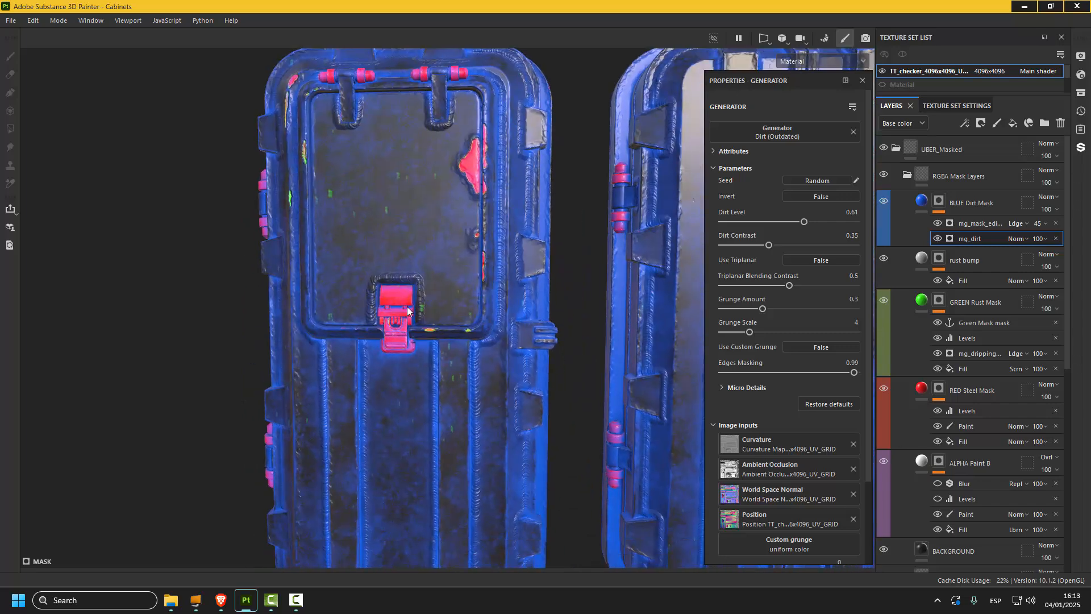
{"action": "scroll", "coordinate": [404, 307], "scroll_direction": "up", "scroll_amount": 3}
{"action": "scroll", "coordinate": [390, 284], "scroll_direction": "down", "scroll_amount": 2}
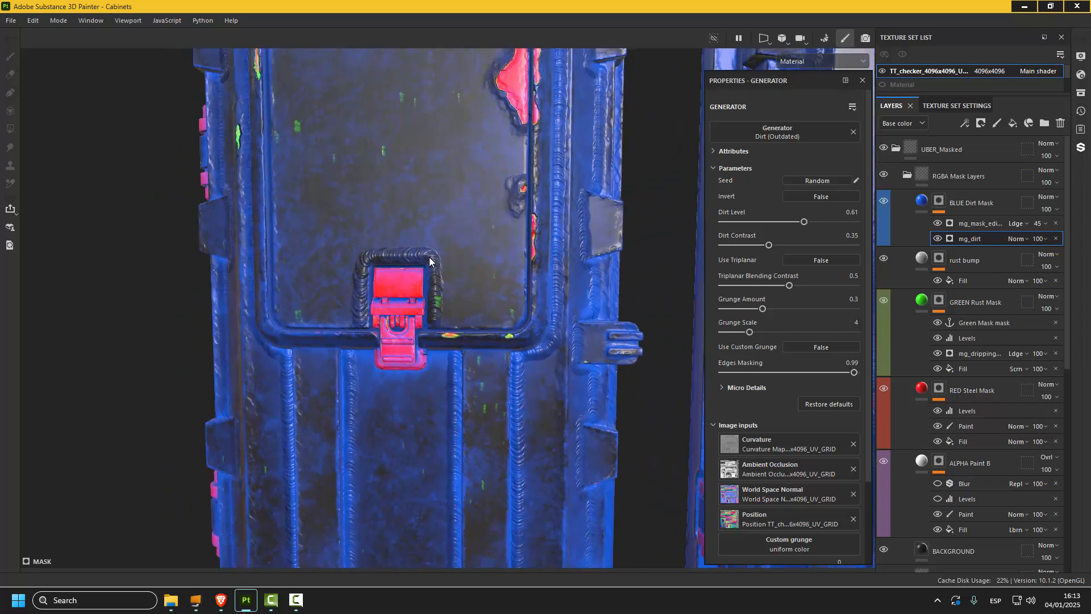
{"action": "middle_click_drag", "start_coordinate": [469, 202], "coordinate": [442, 329], "text": "alt"}
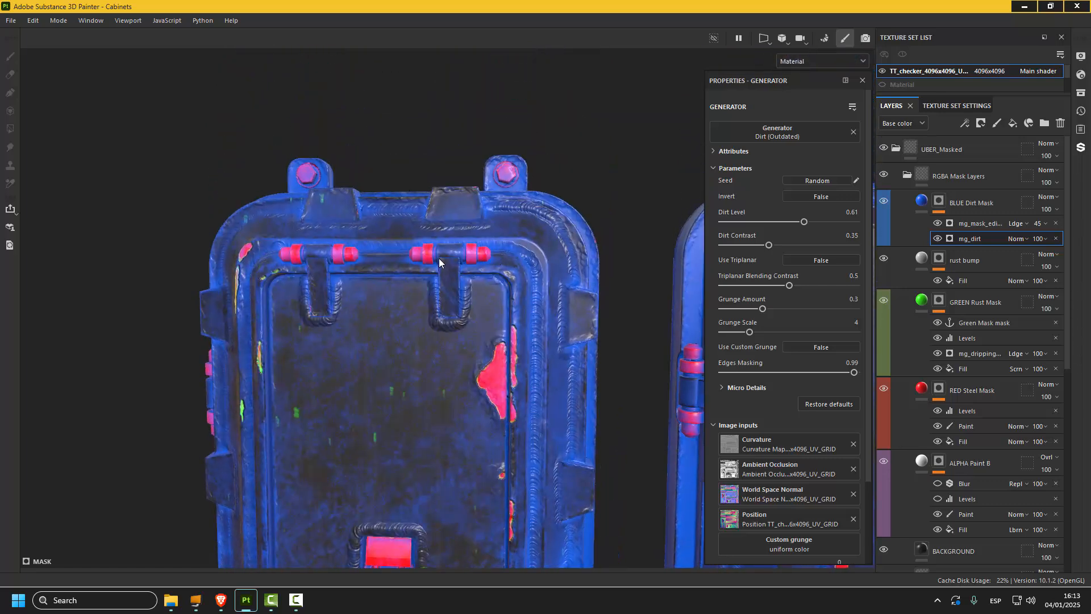
{"action": "scroll", "coordinate": [441, 257], "scroll_direction": "down", "scroll_amount": 3}
{"action": "scroll", "coordinate": [451, 258], "scroll_direction": "up", "scroll_amount": 2}
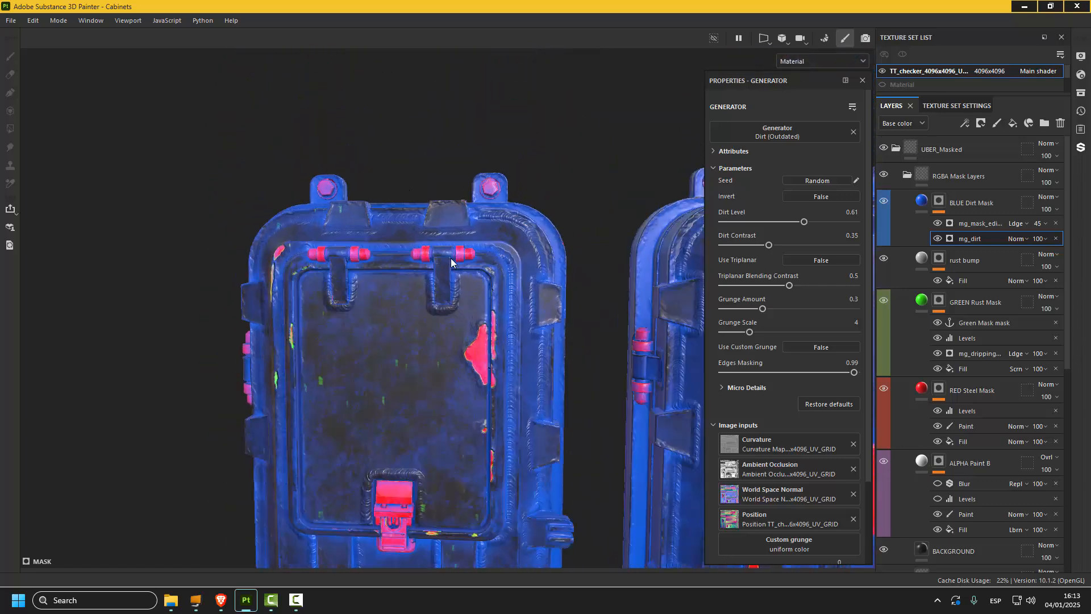
{"action": "scroll", "coordinate": [463, 234], "scroll_direction": "up", "scroll_amount": 2}
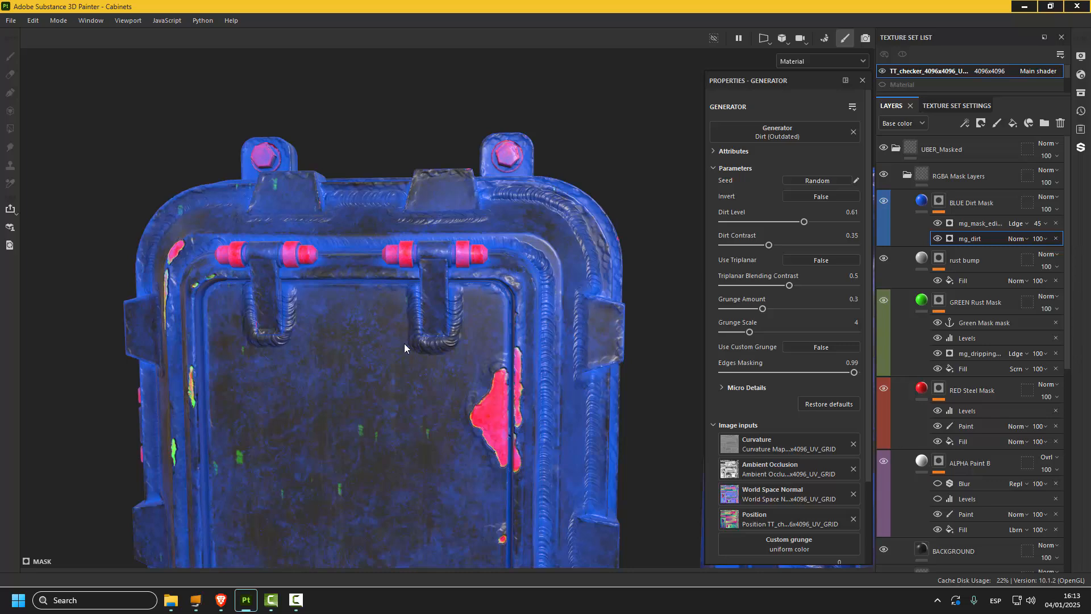
{"action": "middle_click_drag", "start_coordinate": [403, 435], "coordinate": [478, 274], "text": "alt"}
Examine the mask colors across both cabinets from several angles and distances.
{"action": "scroll", "coordinate": [473, 274], "scroll_direction": "down", "scroll_amount": 3}
{"action": "left_click_drag", "start_coordinate": [473, 274], "coordinate": [577, 227], "text": "alt"}
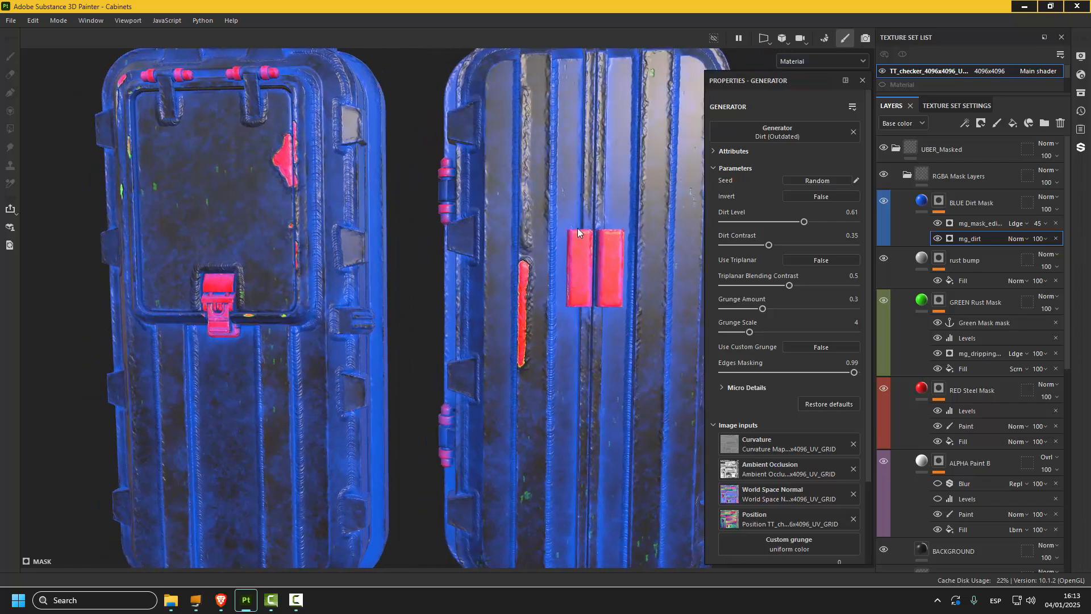
{"action": "left_click_drag", "start_coordinate": [291, 201], "coordinate": [392, 216], "text": "alt"}
{"action": "scroll", "coordinate": [411, 175], "scroll_direction": "up", "scroll_amount": 4}
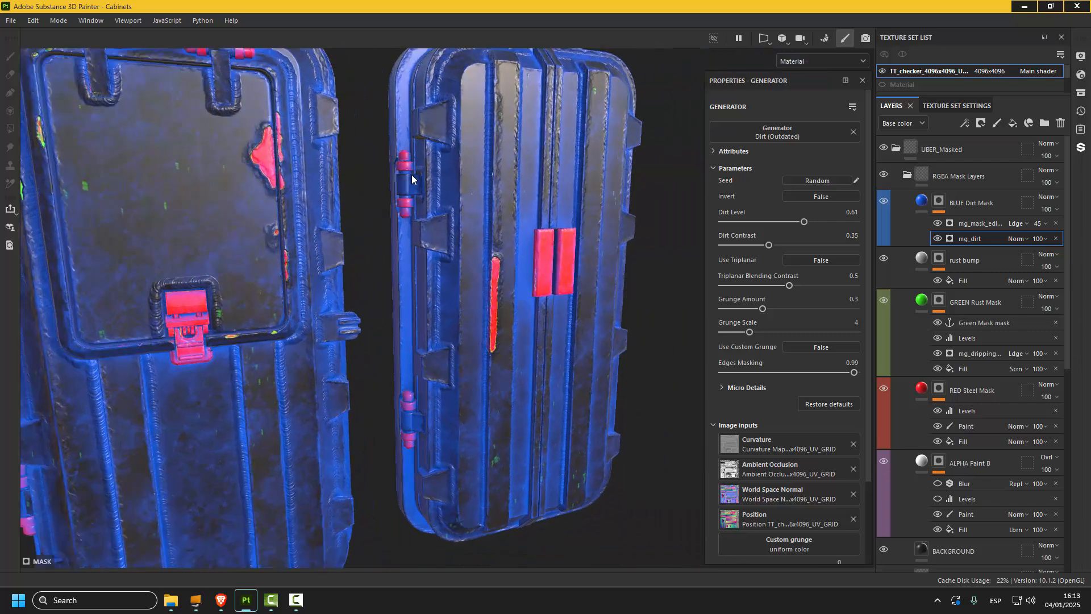
{"action": "scroll", "coordinate": [326, 267], "scroll_direction": "down", "scroll_amount": 5}
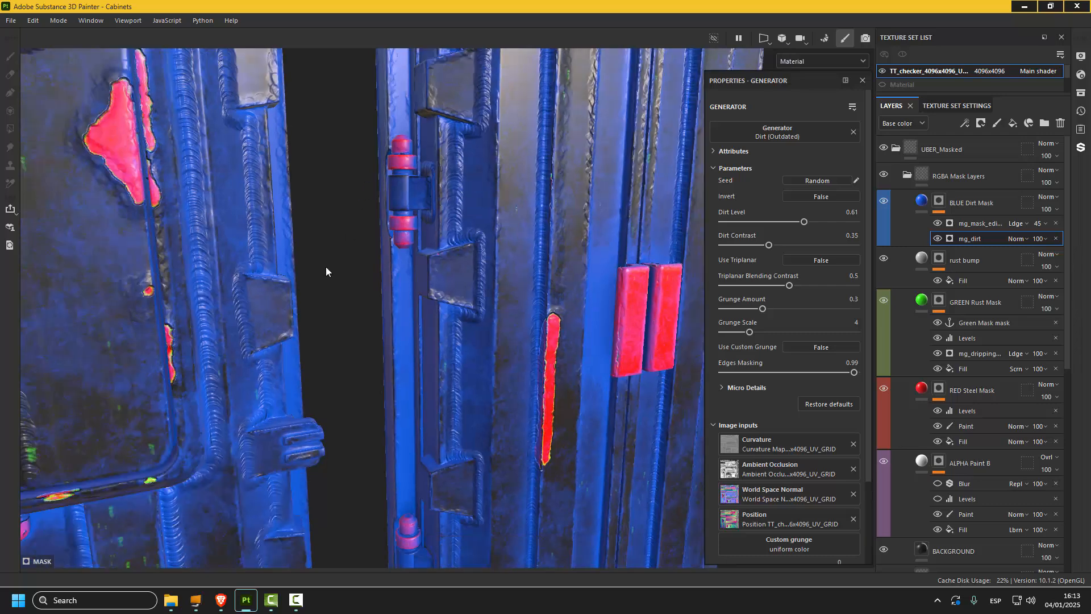
{"action": "left_click_drag", "start_coordinate": [264, 285], "coordinate": [302, 329], "text": "alt"}
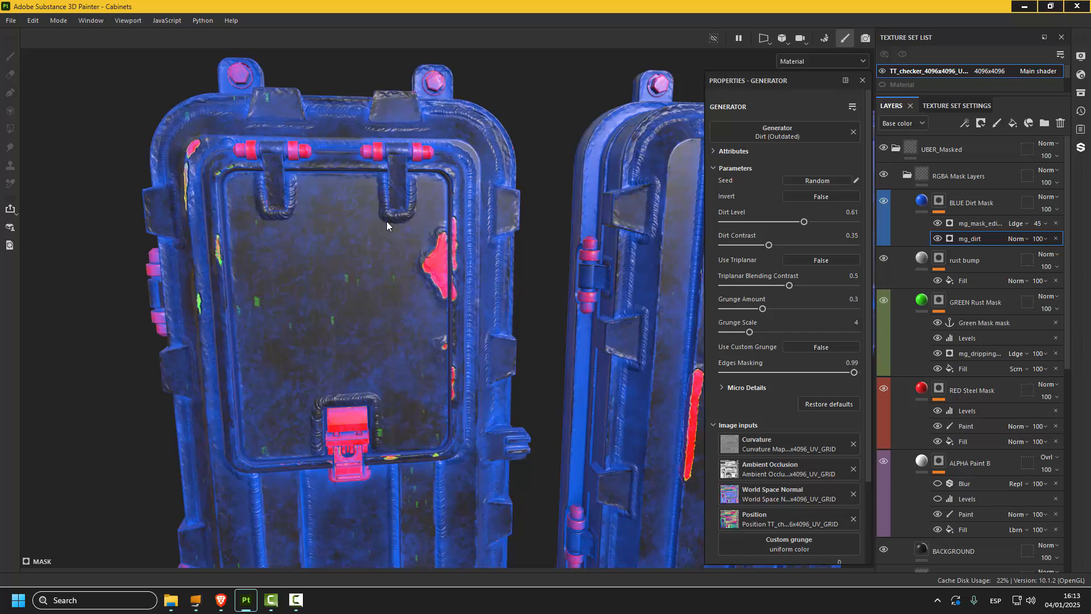
{"action": "scroll", "coordinate": [391, 244], "scroll_direction": "down", "scroll_amount": 3}
{"action": "left_click_drag", "start_coordinate": [391, 244], "coordinate": [299, 275], "text": "alt"}
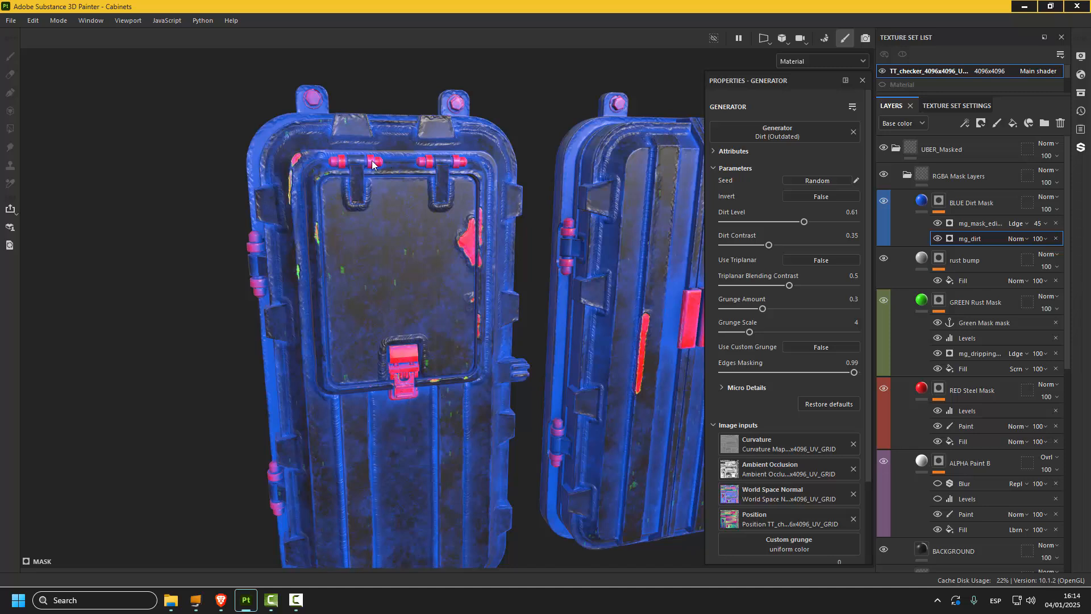
{"action": "middle_click_drag", "start_coordinate": [446, 224], "coordinate": [265, 221], "text": "alt"}
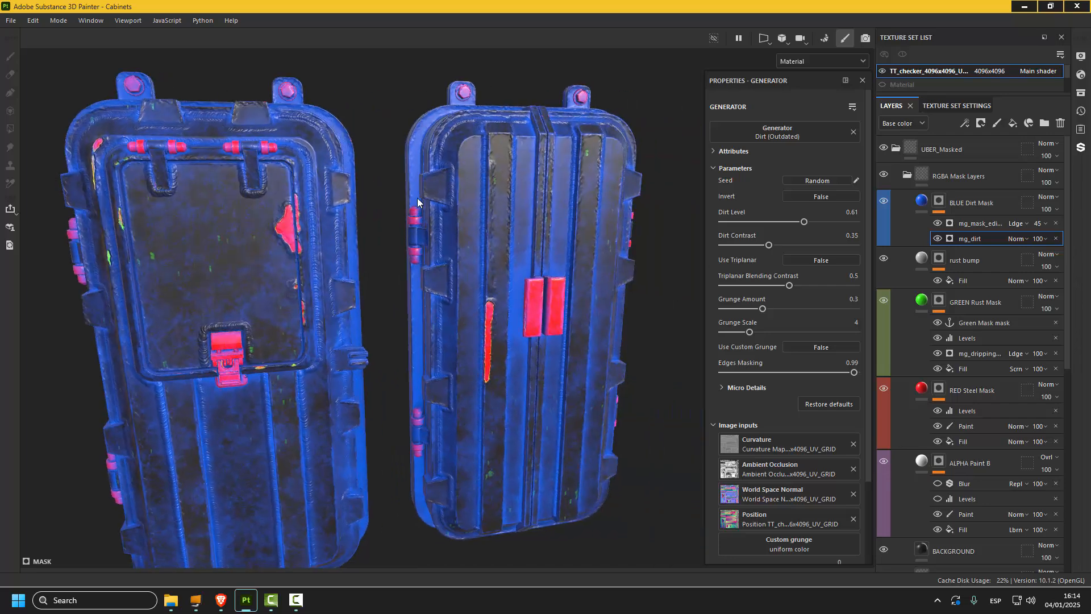
{"action": "scroll", "coordinate": [417, 198], "scroll_direction": "down", "scroll_amount": 6}
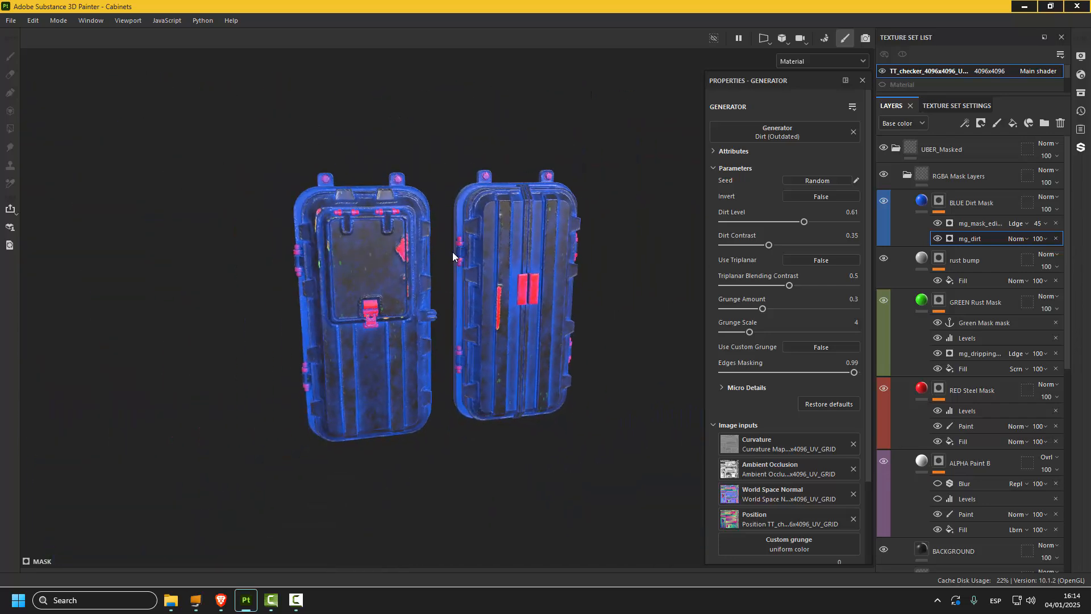
{"action": "scroll", "coordinate": [455, 248], "scroll_direction": "up", "scroll_amount": 5}
{"action": "scroll", "coordinate": [459, 247], "scroll_direction": "down", "scroll_amount": 5}
{"action": "left_click_drag", "start_coordinate": [501, 301], "coordinate": [467, 328], "text": "alt"}
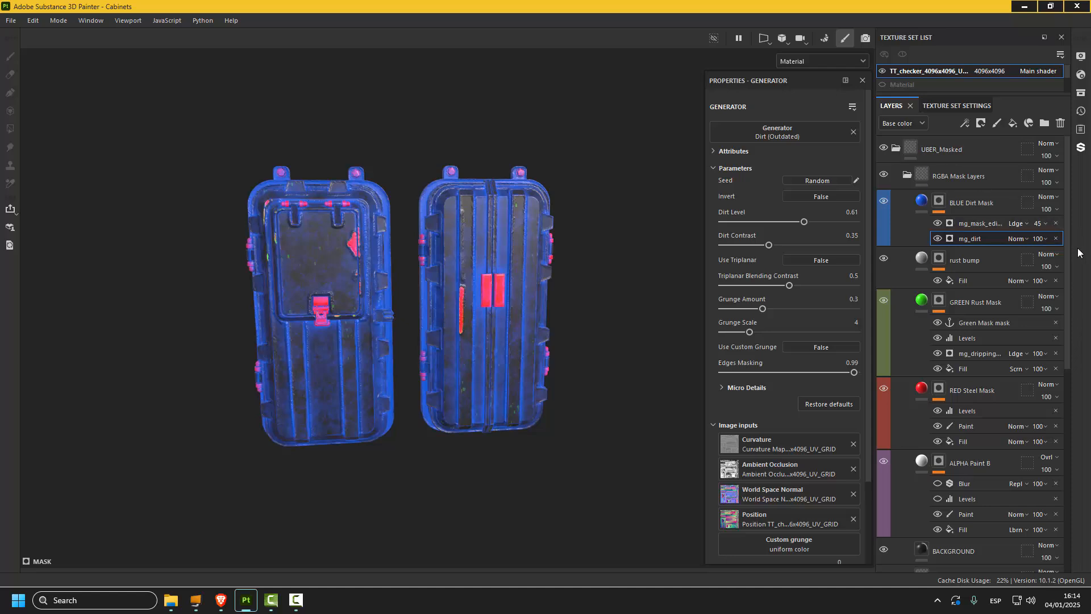
{"action": "scroll", "coordinate": [1066, 266], "scroll_direction": "down", "scroll_amount": 1}
{"action": "scroll", "coordinate": [1066, 266], "scroll_direction": "up", "scroll_amount": 1}
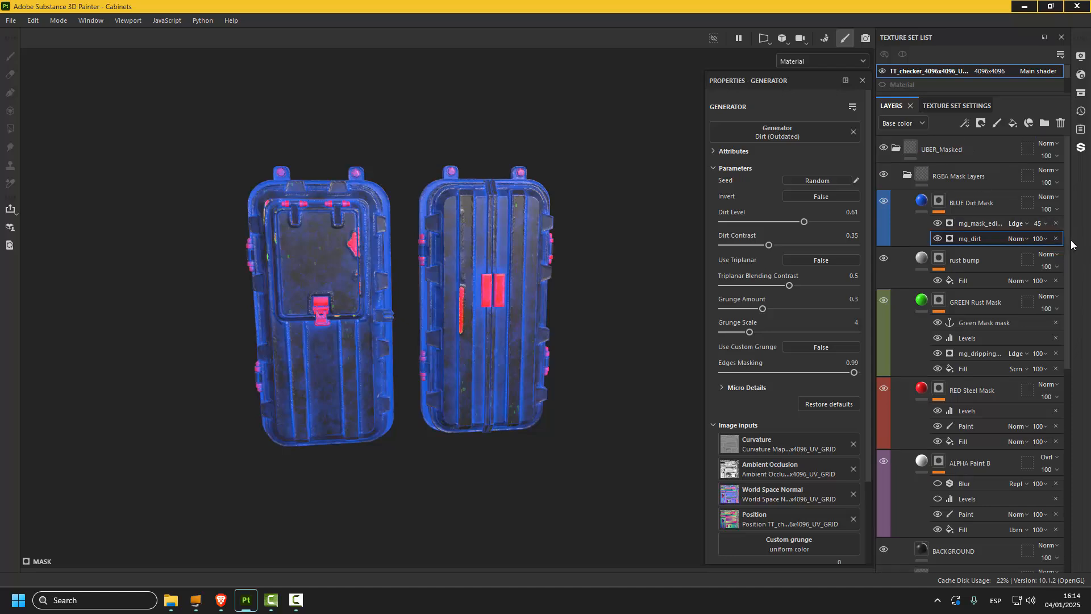
{"action": "left_click", "coordinate": [896, 148]}
{"action": "left_click", "coordinate": [896, 149]}
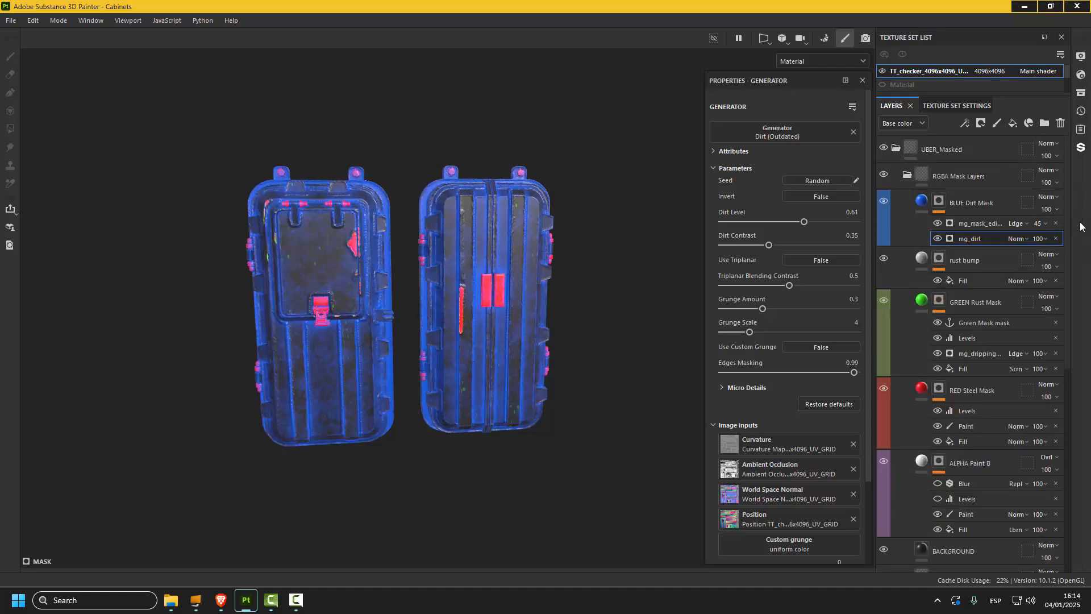
{"action": "scroll", "coordinate": [1069, 229], "scroll_direction": "down", "scroll_amount": 5}
{"action": "scroll", "coordinate": [1069, 228], "scroll_direction": "up", "scroll_amount": 5}
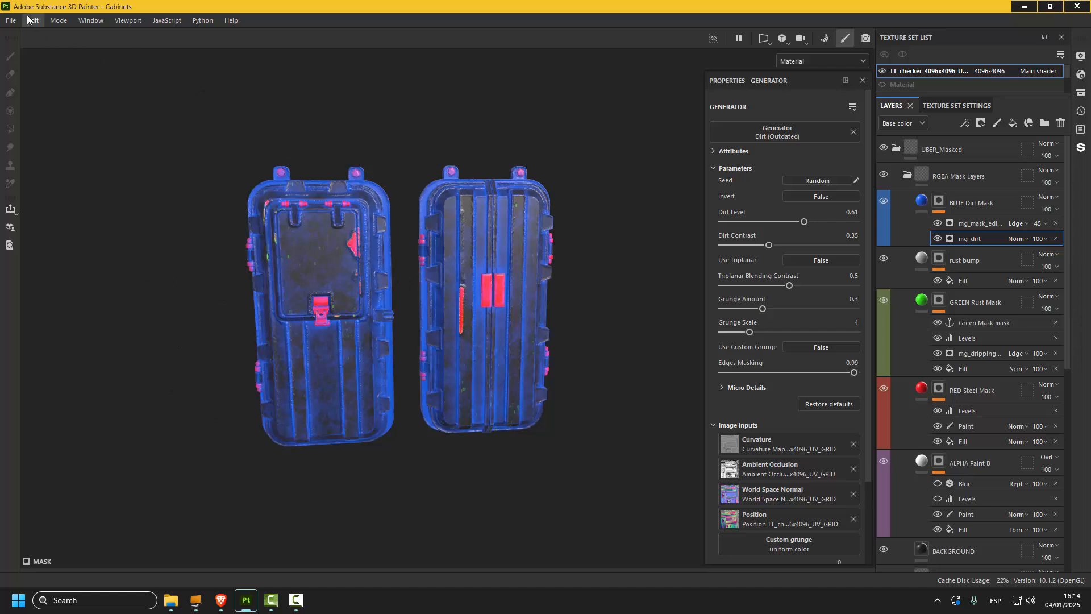
Switch from painting to the Bake Mesh Maps mode.
{"action": "left_click", "coordinate": [59, 21]}
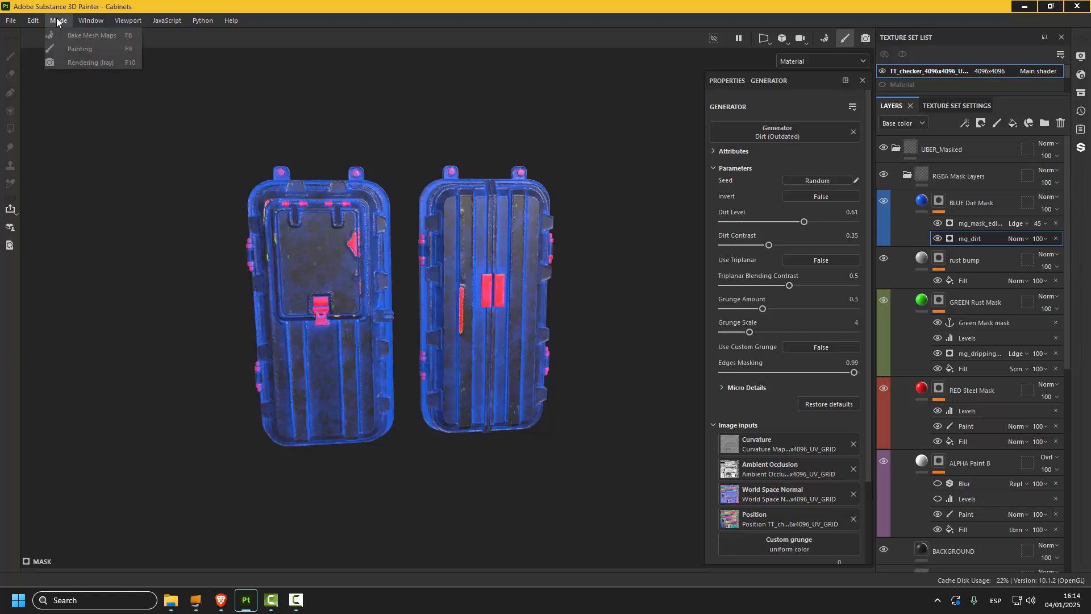
{"action": "left_click", "coordinate": [87, 35]}
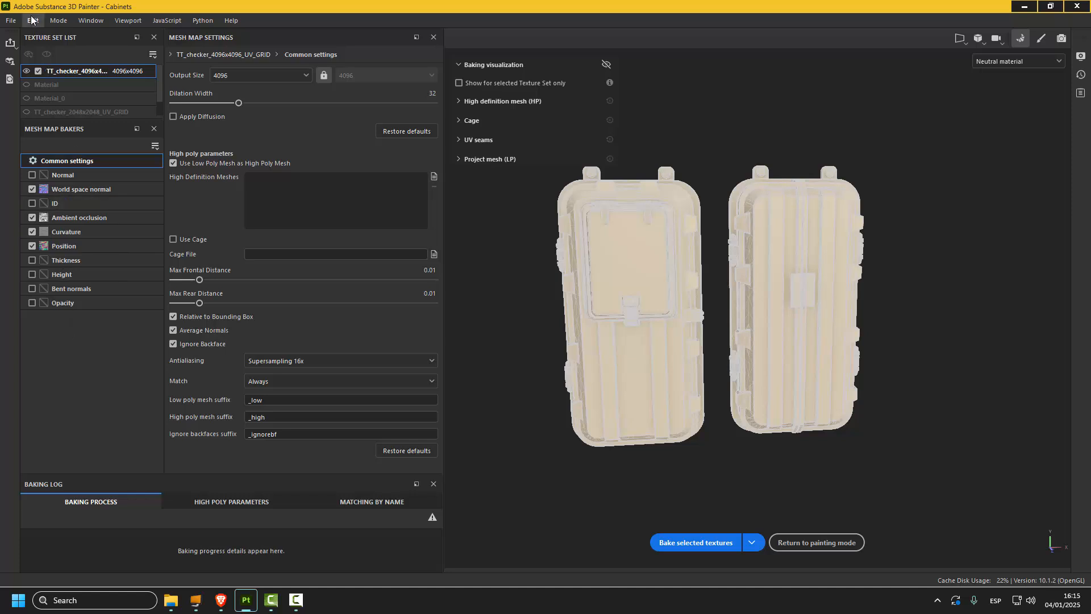
Return from mesh map baking to painting mode and view both cabinets from a slight angle.
{"action": "left_click", "coordinate": [58, 20]}
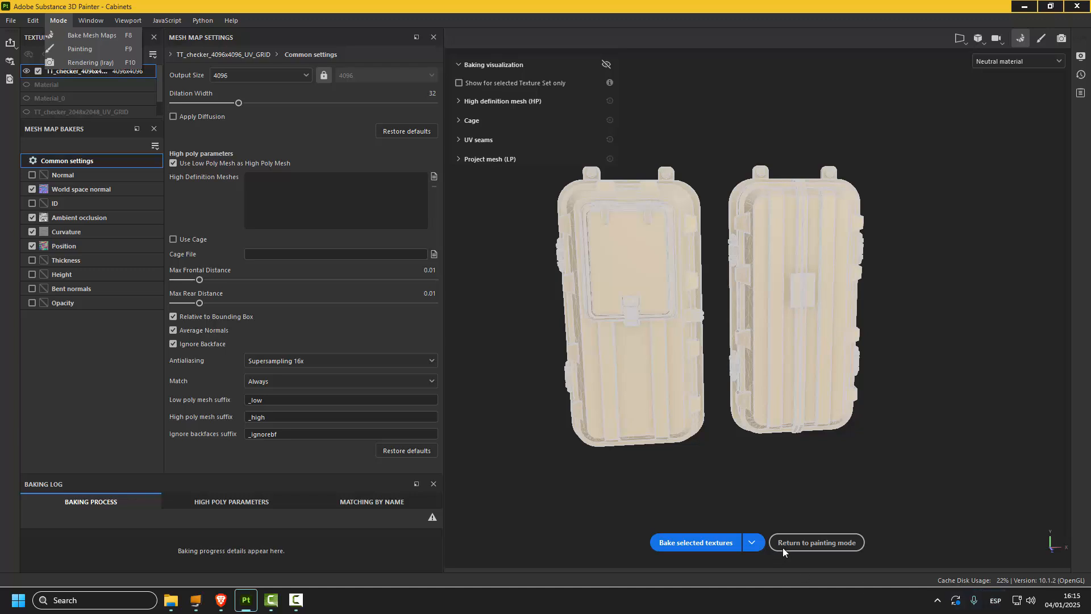
{"action": "left_click", "coordinate": [803, 538]}
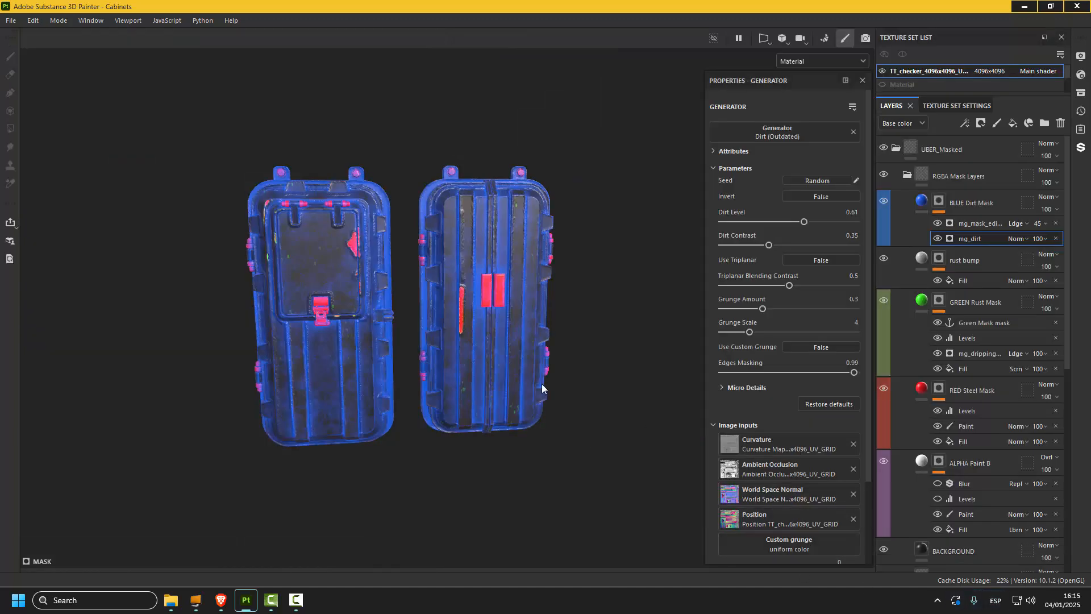
{"action": "mouse_move", "coordinate": [555, 392]}
{"action": "left_mouse_down", "text": "alt"}
{"action": "mouse_move", "coordinate": [590, 418]}
{"action": "mouse_move", "coordinate": [563, 330]}
{"action": "mouse_move", "coordinate": [275, 276]}
{"action": "left_mouse_up", "text": "alt"}
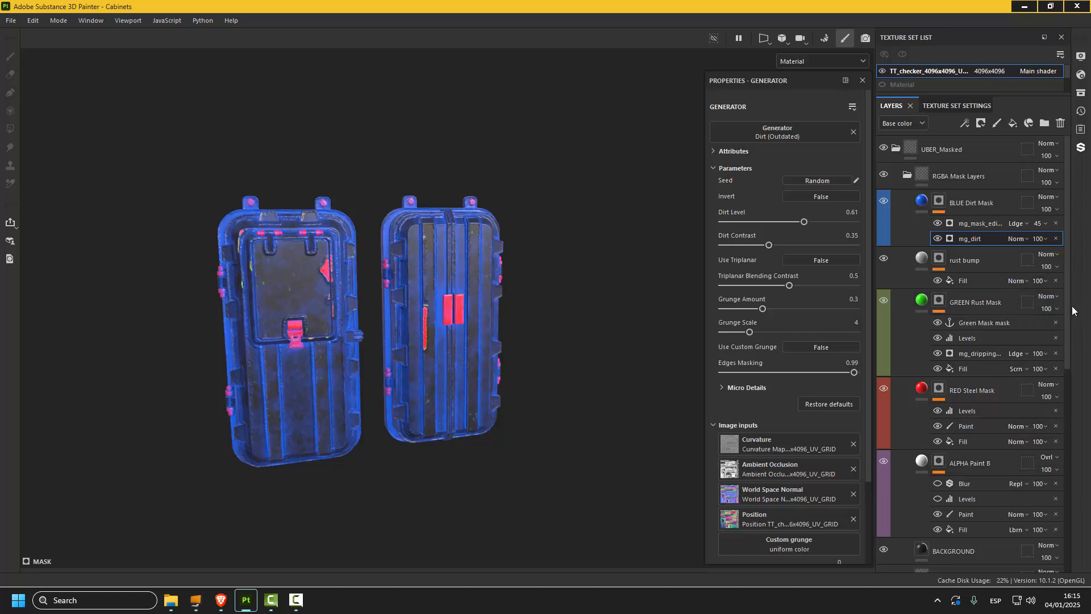
Look through the layer stack down to the Paint Mask Effect and briefly view the texture export settings.
{"action": "scroll", "coordinate": [1071, 316], "scroll_direction": "down", "scroll_amount": 6}
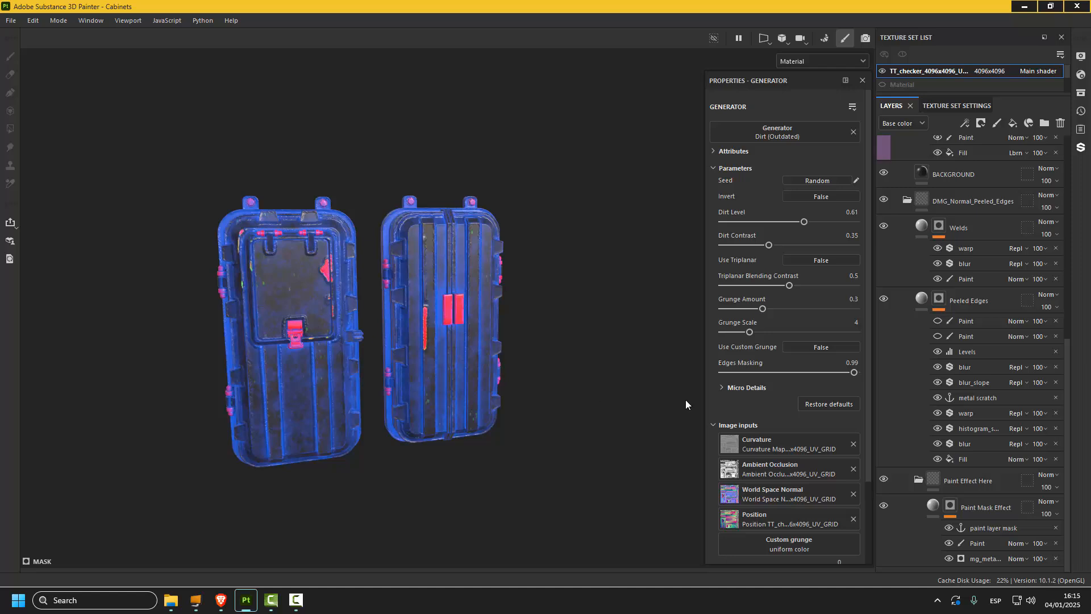
{"action": "scroll", "coordinate": [970, 277], "scroll_direction": "up", "scroll_amount": 1}
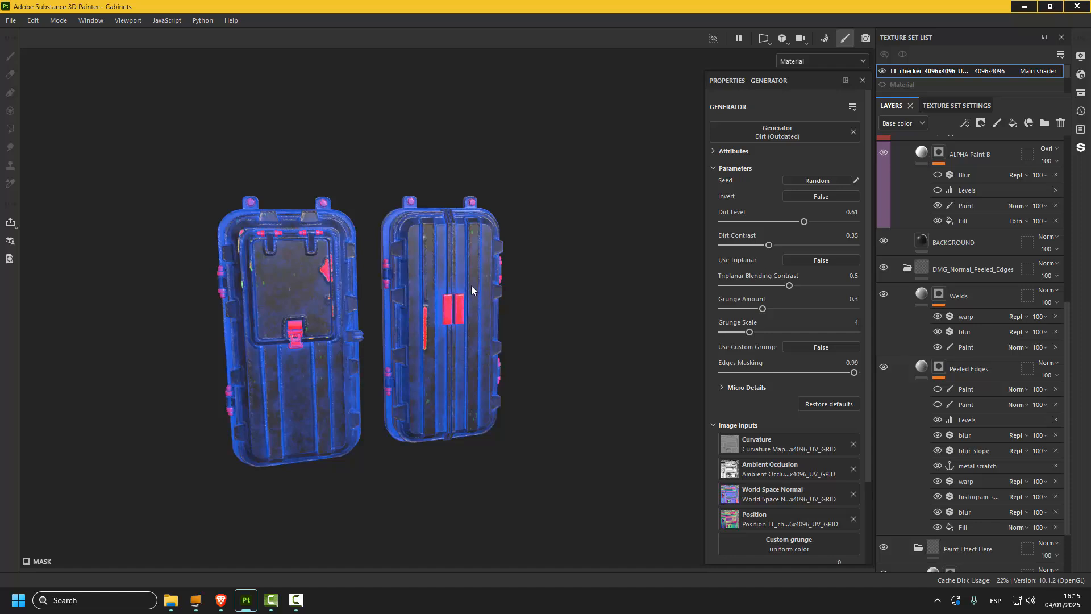
{"action": "key", "text": "ctrl+shift+e"}
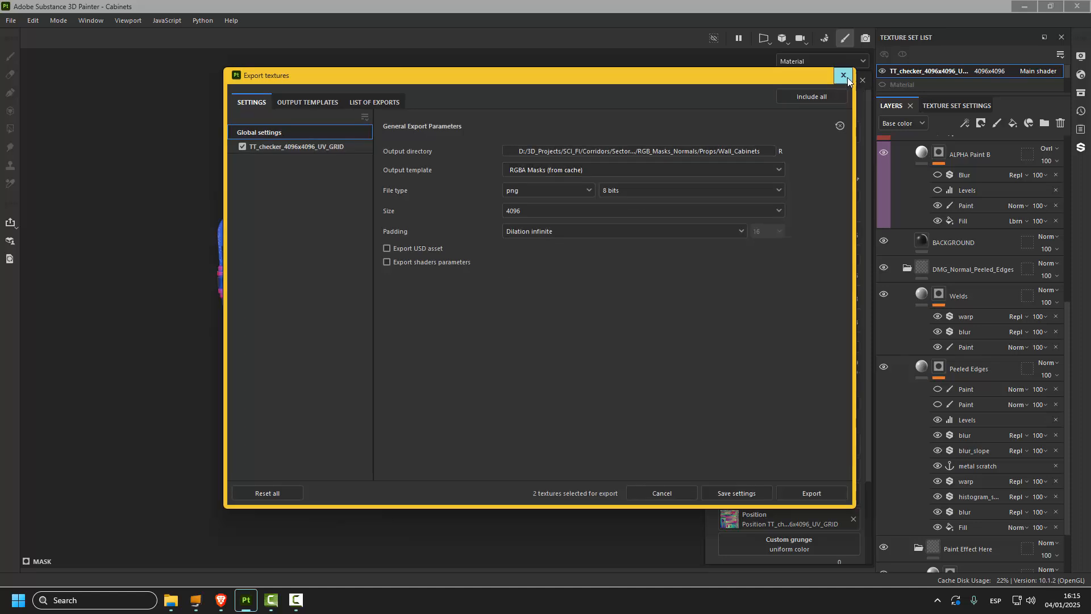
{"action": "left_click", "coordinate": [844, 76]}
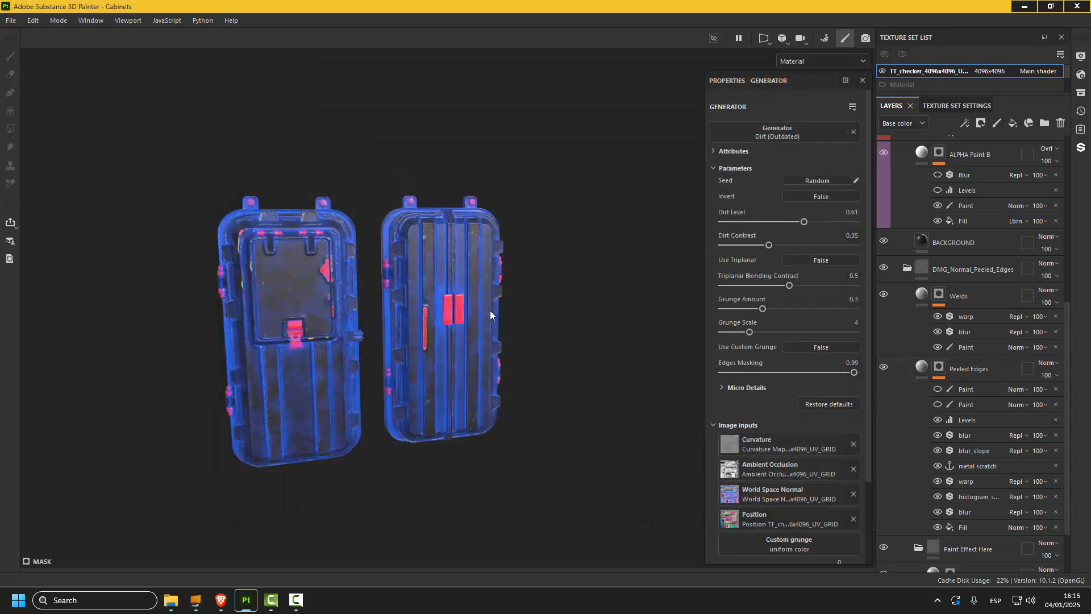
Inspect the RED Steel Mask fill's material channels and the user channels listed for the texture set.
{"action": "scroll", "coordinate": [991, 277], "scroll_direction": "up", "scroll_amount": 5}
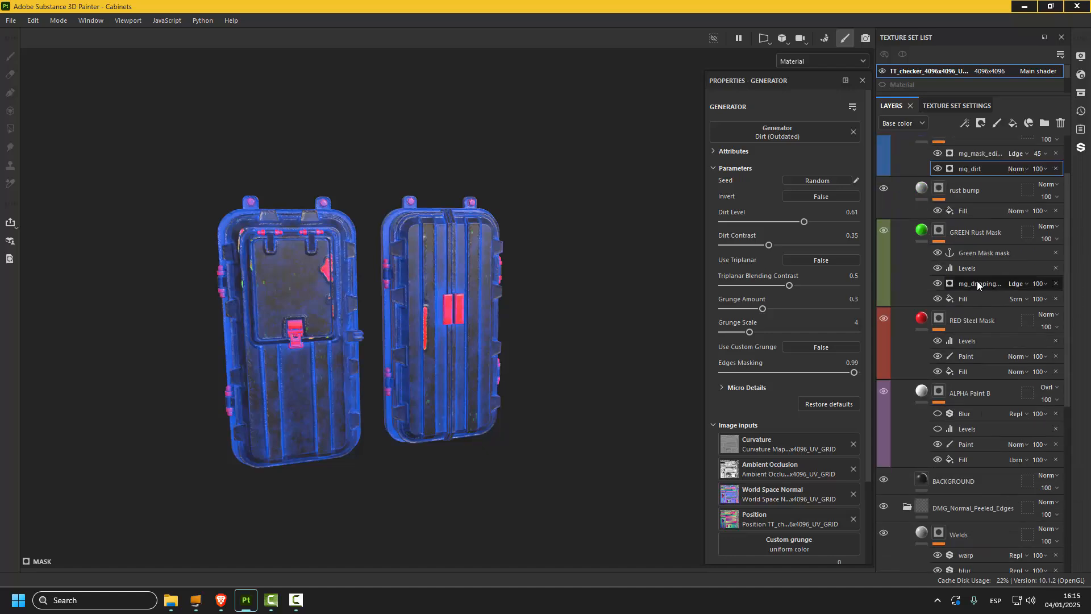
{"action": "left_click", "coordinate": [922, 320]}
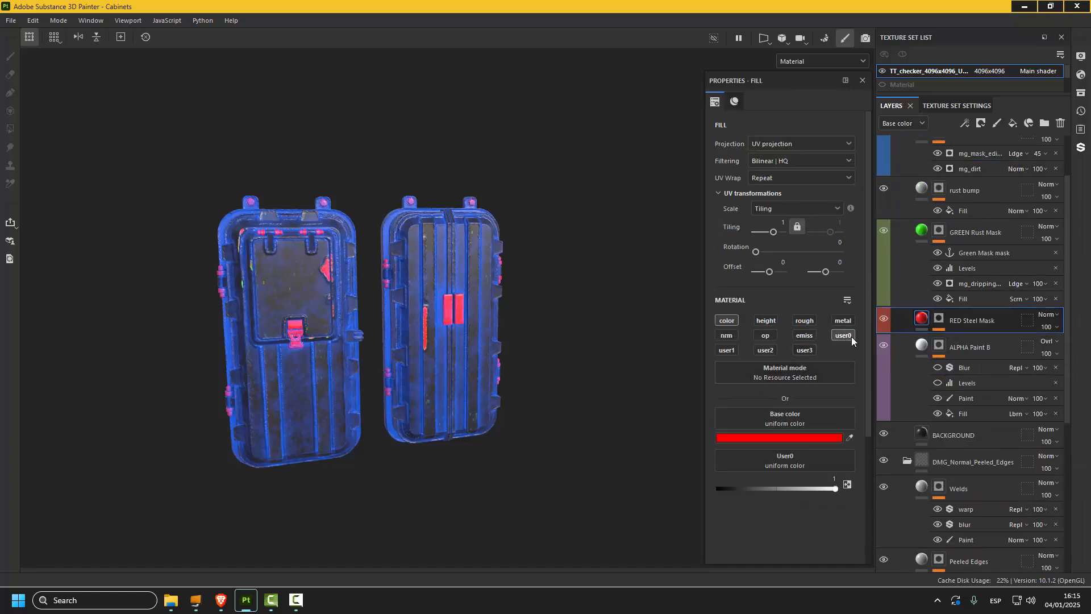
{"action": "left_click", "coordinate": [945, 105]}
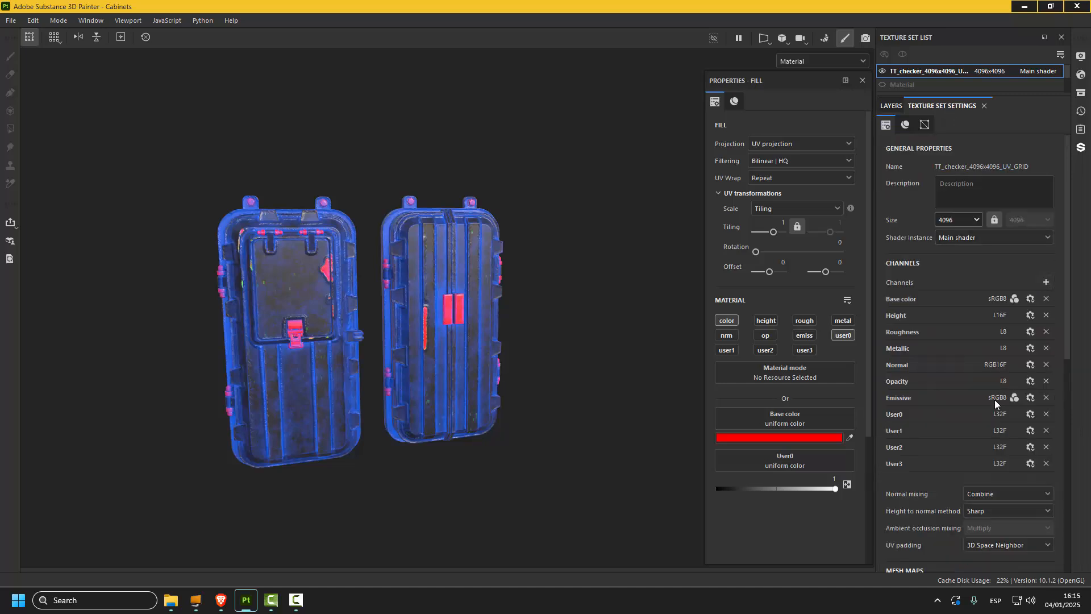
{"action": "scroll", "coordinate": [997, 393], "scroll_direction": "down", "scroll_amount": 2}
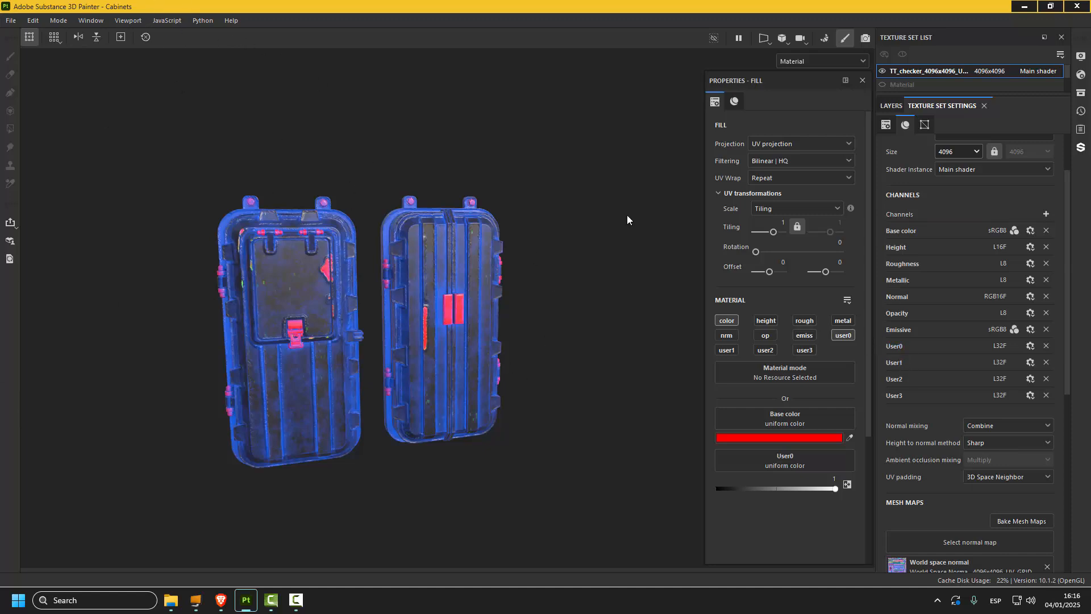
{"action": "left_click", "coordinate": [892, 105]}
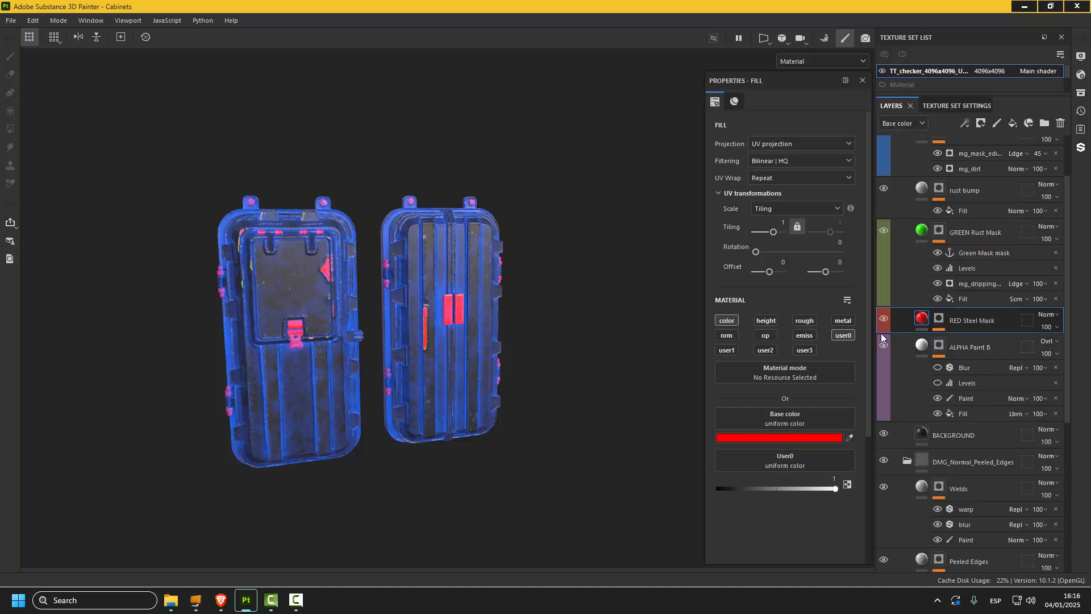
Check which user channels the GREEN Rust Mask, BLUE Dirt Mask and ALPHA Paint B fills write to.
{"action": "left_click", "coordinate": [902, 253]}
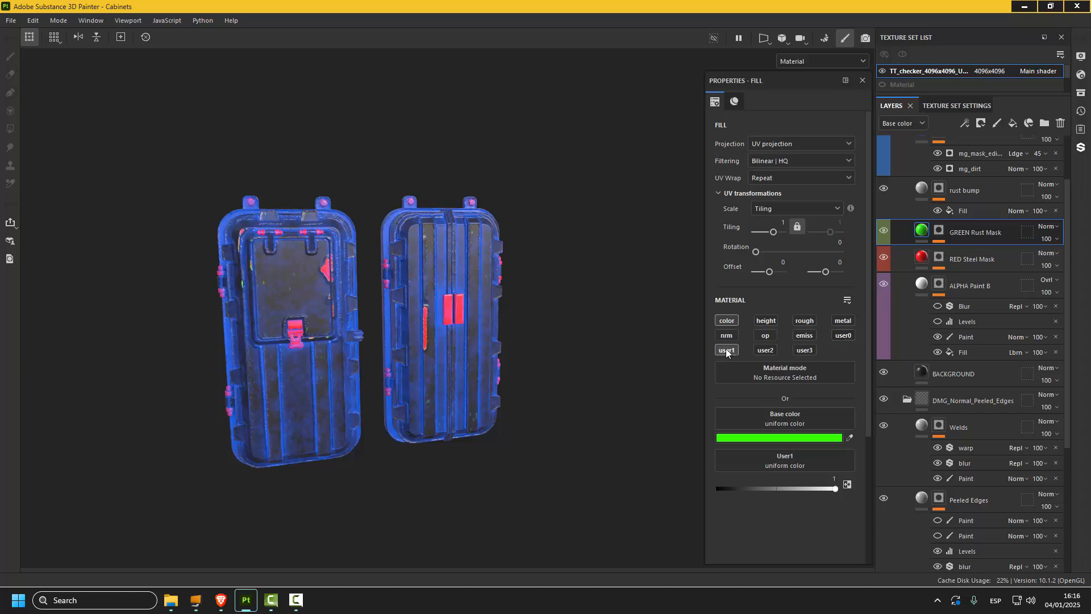
{"action": "scroll", "coordinate": [922, 261], "scroll_direction": "up", "scroll_amount": 2}
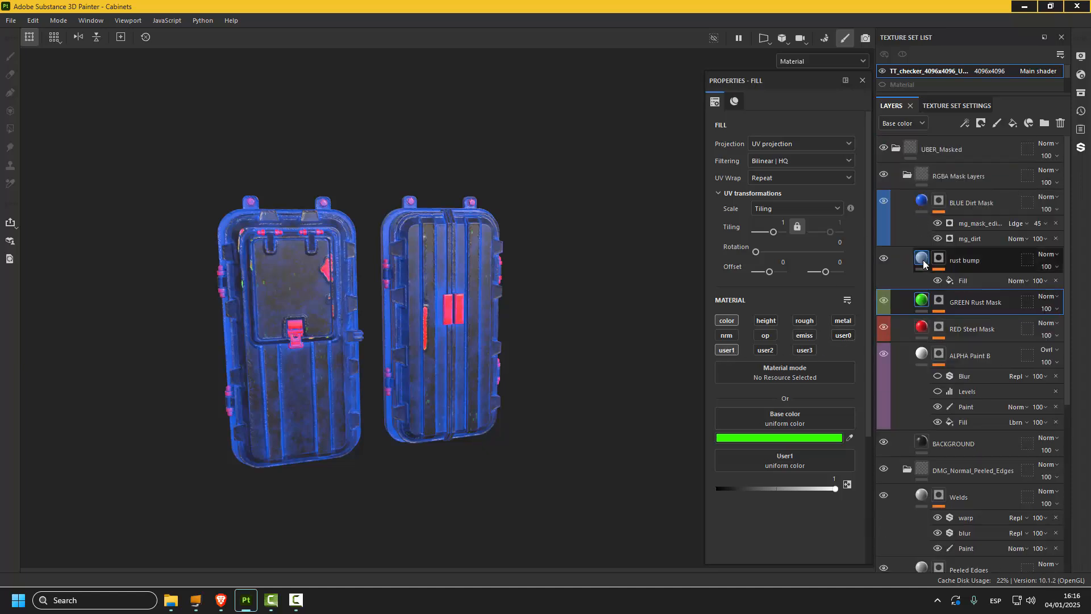
{"action": "left_click", "coordinate": [921, 205]}
{"action": "scroll", "coordinate": [922, 313], "scroll_direction": "down", "scroll_amount": 2}
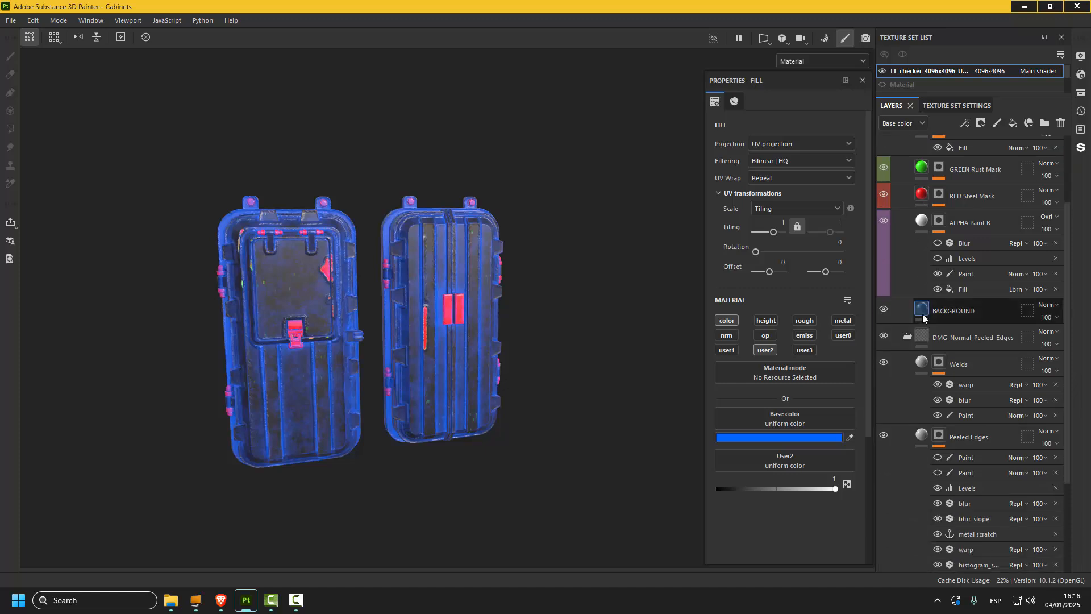
{"action": "scroll", "coordinate": [923, 314], "scroll_direction": "down", "scroll_amount": 2}
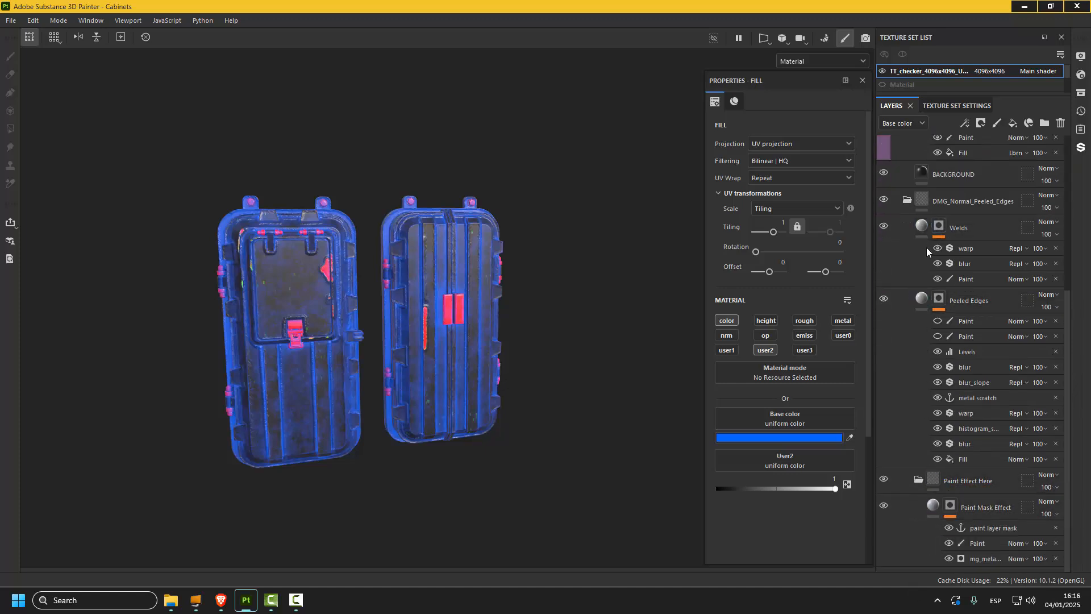
{"action": "scroll", "coordinate": [925, 256], "scroll_direction": "up", "scroll_amount": 2}
{"action": "left_click", "coordinate": [922, 187]}
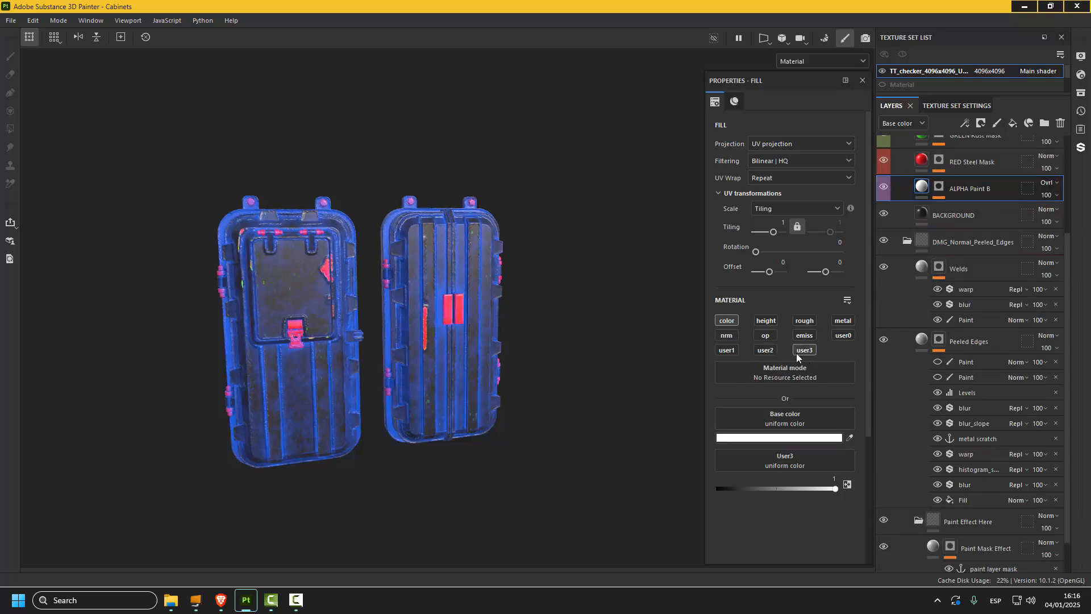
{"action": "scroll", "coordinate": [923, 307], "scroll_direction": "up", "scroll_amount": 3}
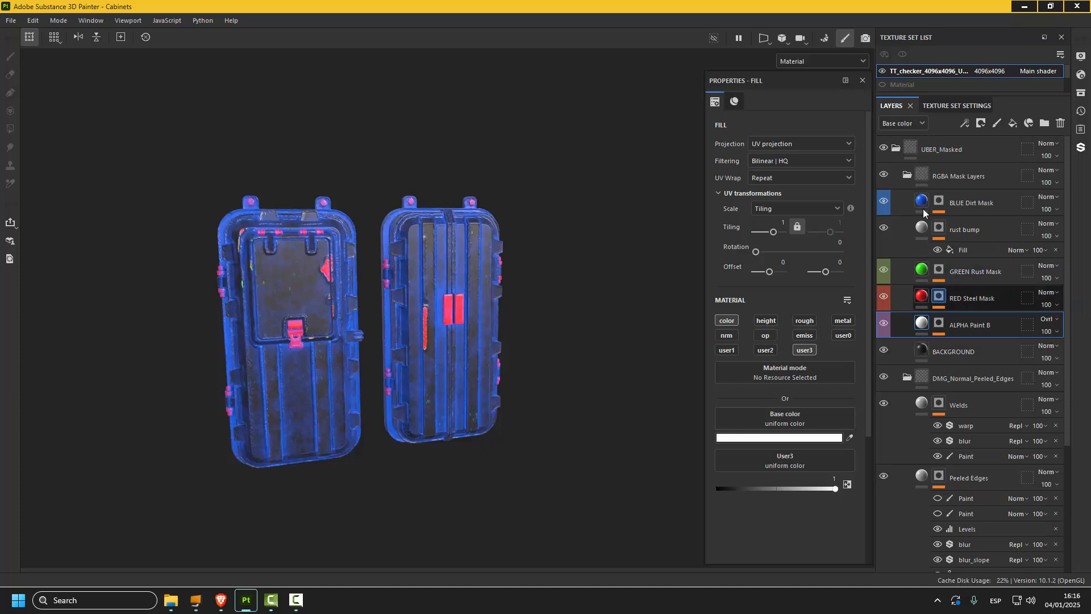
{"action": "left_click_drag", "start_coordinate": [579, 282], "coordinate": [582, 280], "text": "alt"}
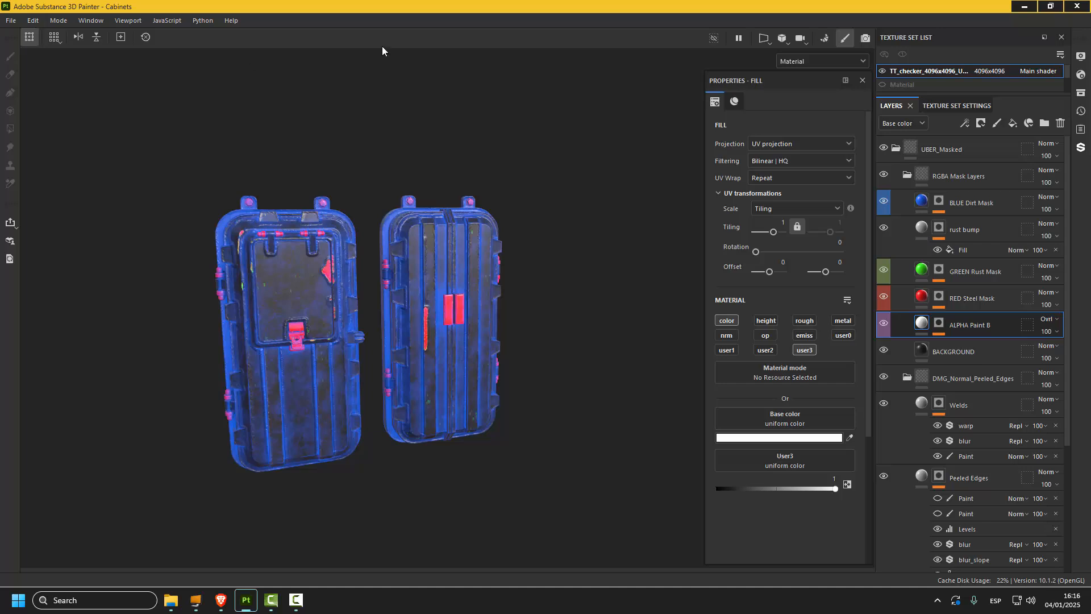
Open the texture export settings and examine the TT_checker_4096x4096_UV_GRID output maps and the RGBA Masks output template.
{"action": "key", "text": "ctrl+shift+e"}
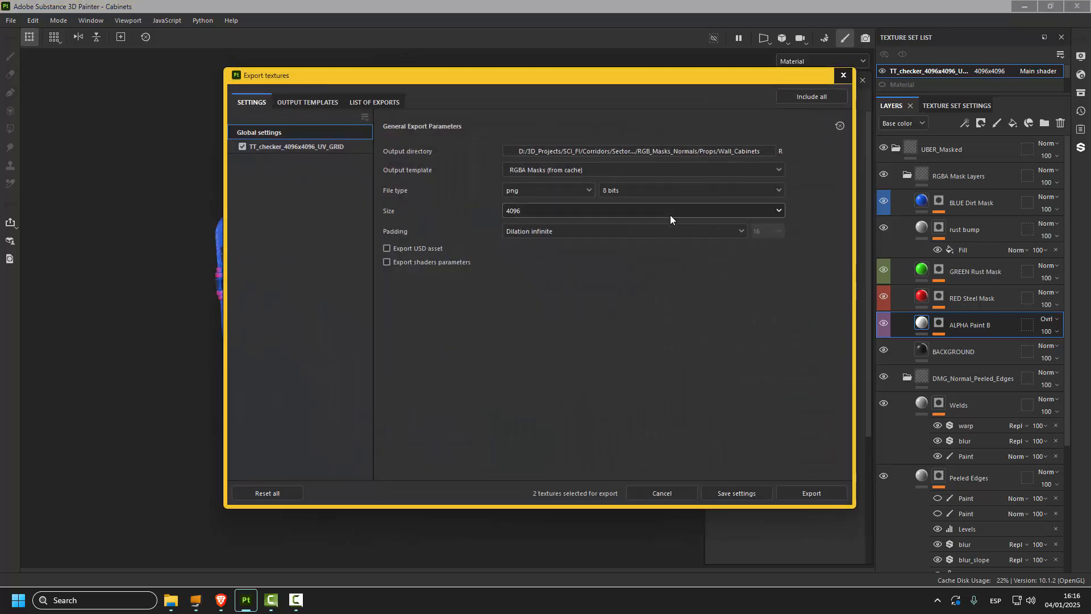
{"action": "left_click", "coordinate": [281, 146]}
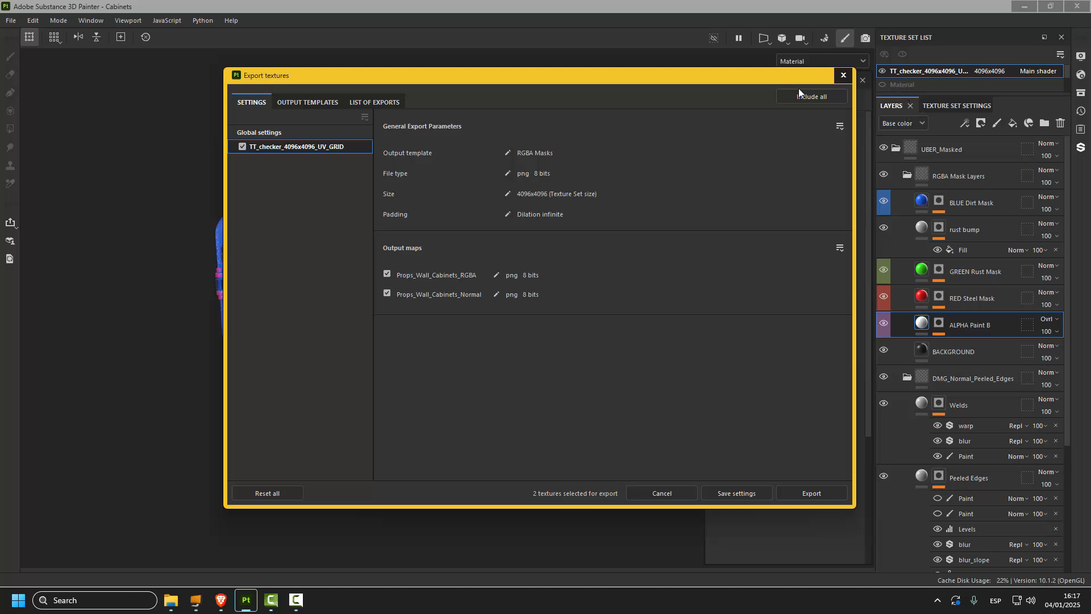
{"action": "left_click", "coordinate": [301, 101]}
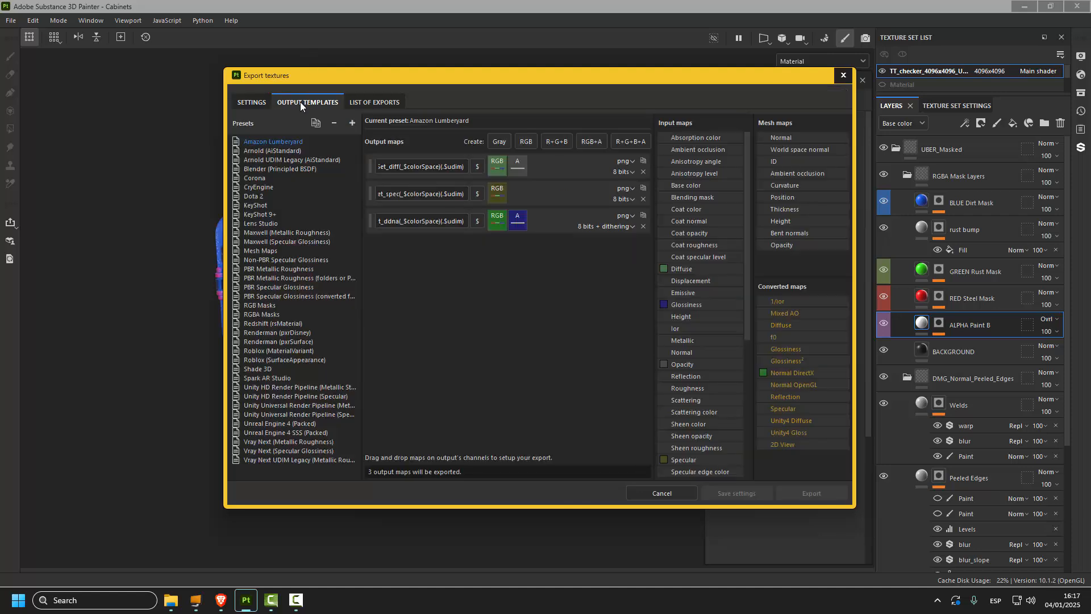
{"action": "left_click", "coordinate": [262, 315]}
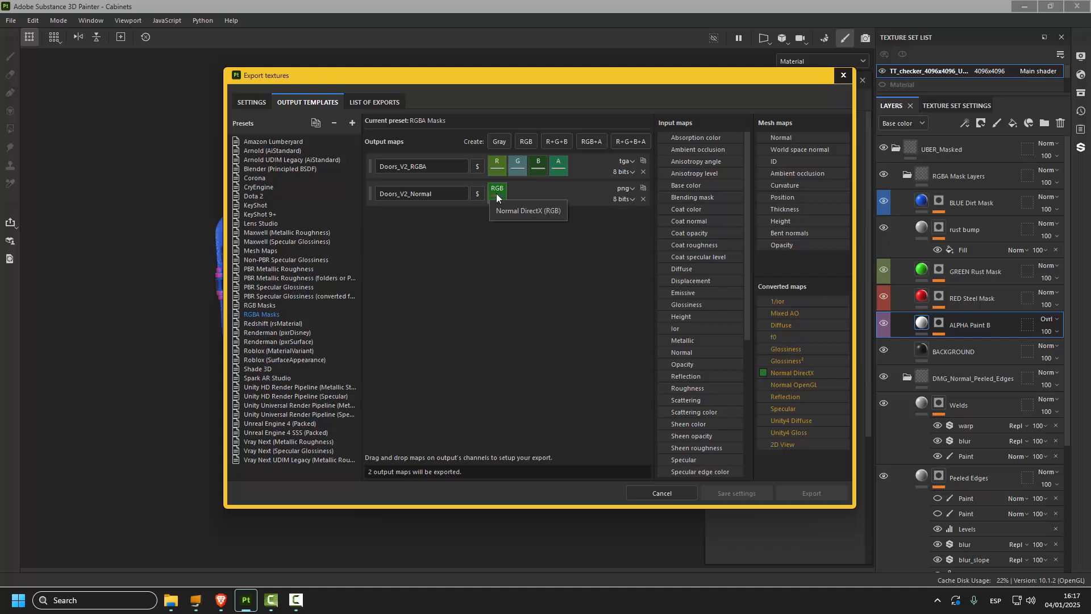
Review the list of textures for export and compare the texture set's output map names with the RGBA Masks template.
{"action": "left_click", "coordinate": [361, 105]}
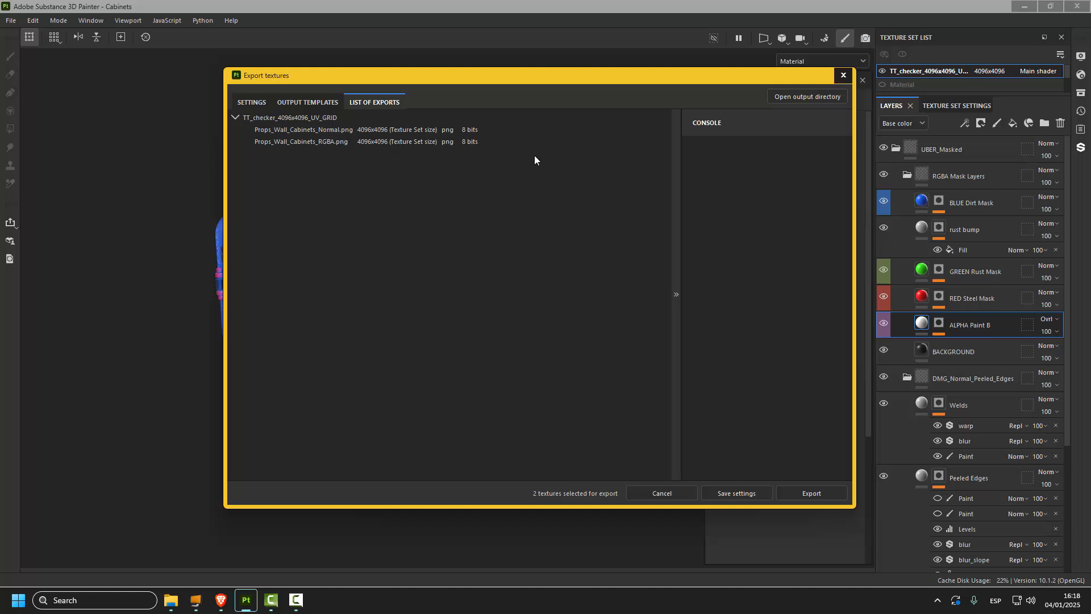
{"action": "left_click", "coordinate": [252, 102]}
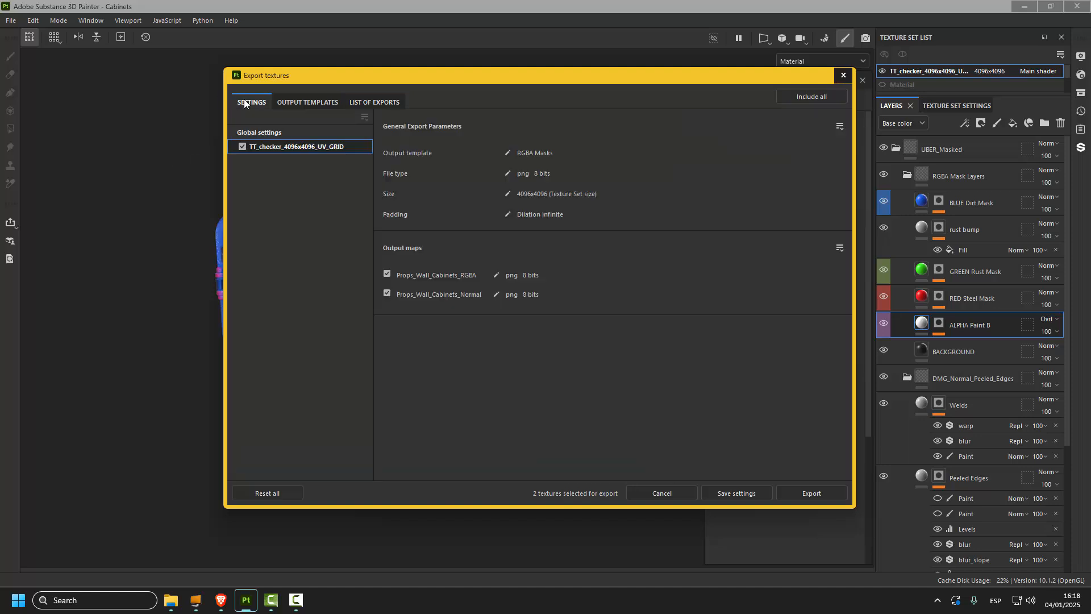
{"action": "left_click", "coordinate": [299, 101]}
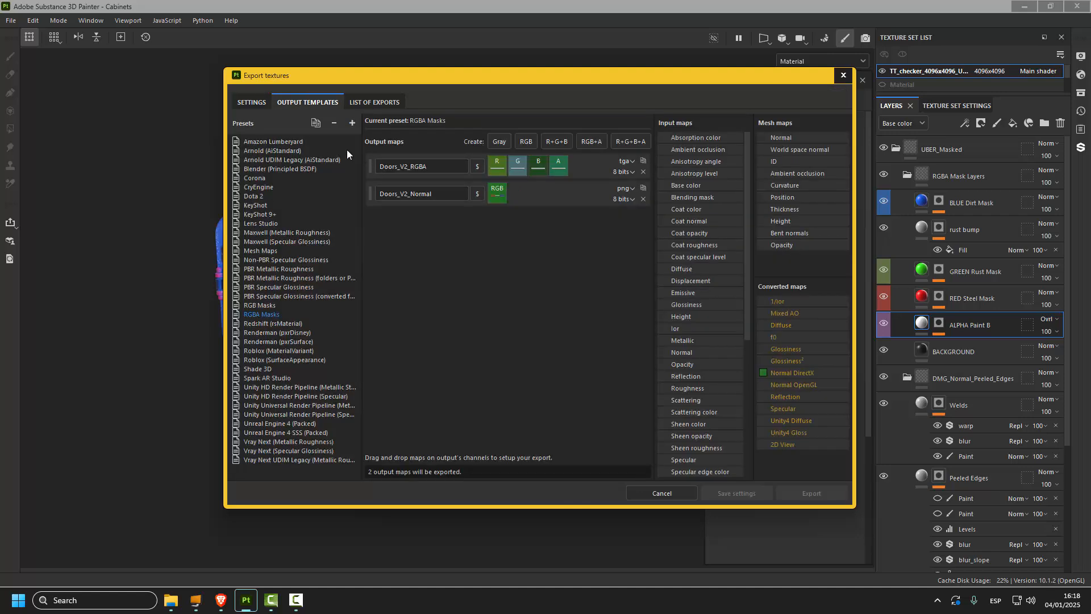
{"action": "left_click", "coordinate": [255, 103]}
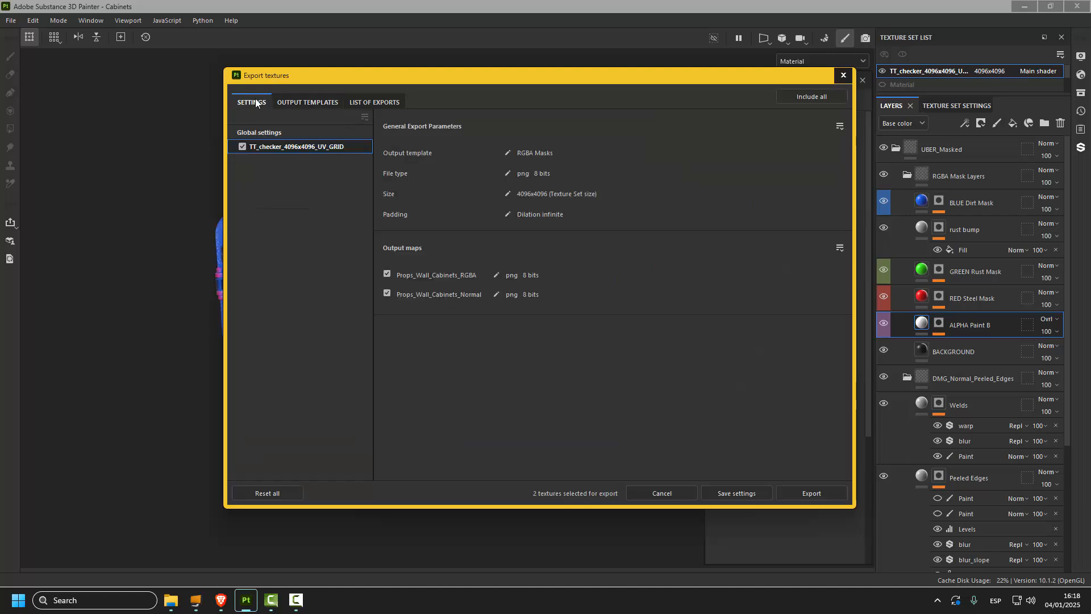
Examine the size, file type and bit depth options in the global export settings without changing them.
{"action": "left_click", "coordinate": [271, 130]}
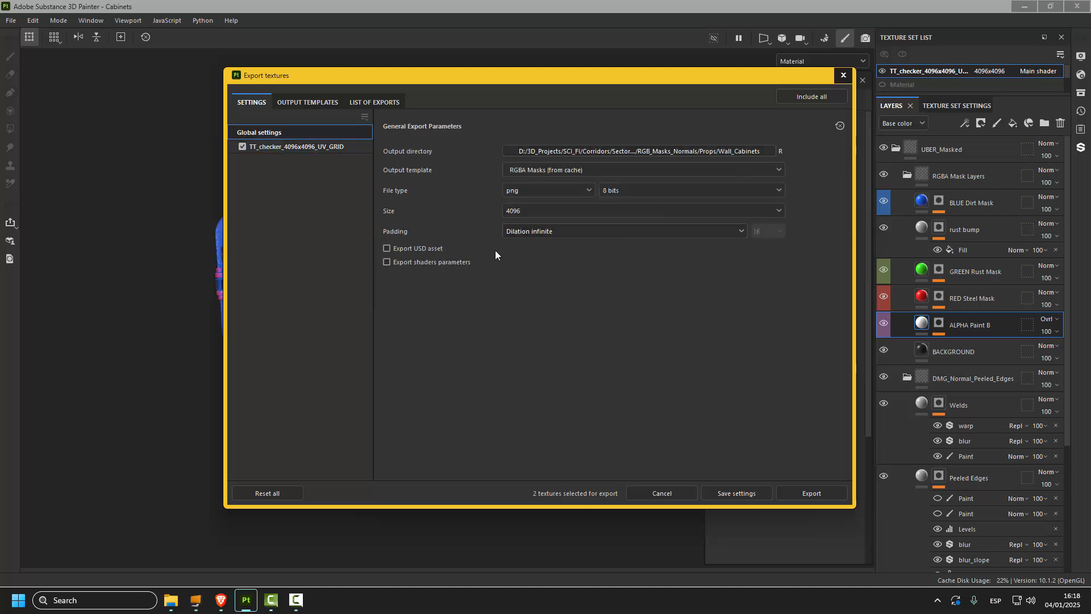
{"action": "left_click", "coordinate": [517, 209]}
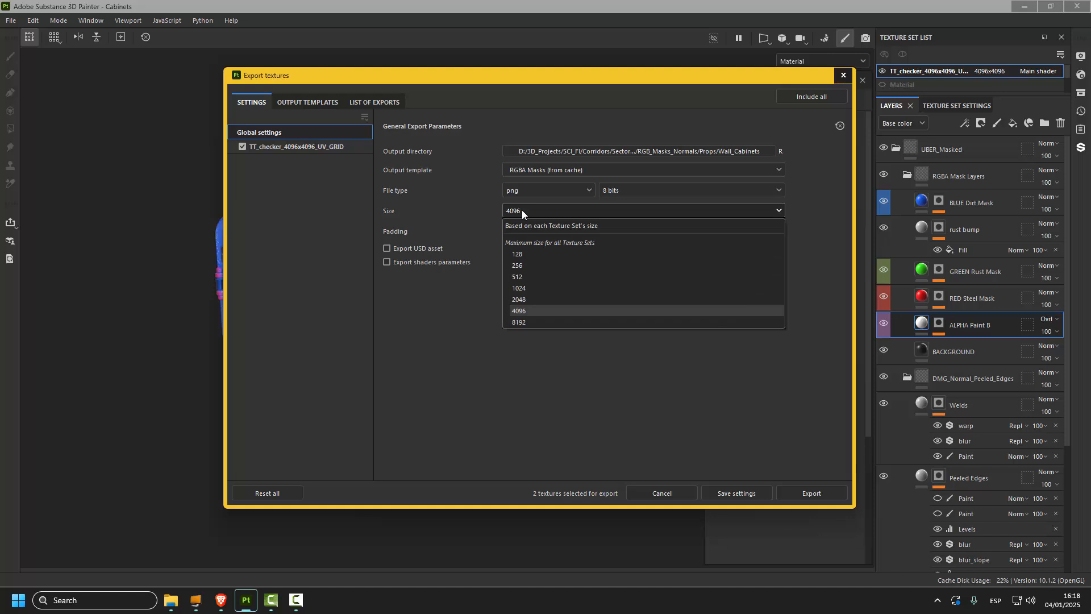
{"action": "left_click", "coordinate": [521, 210]}
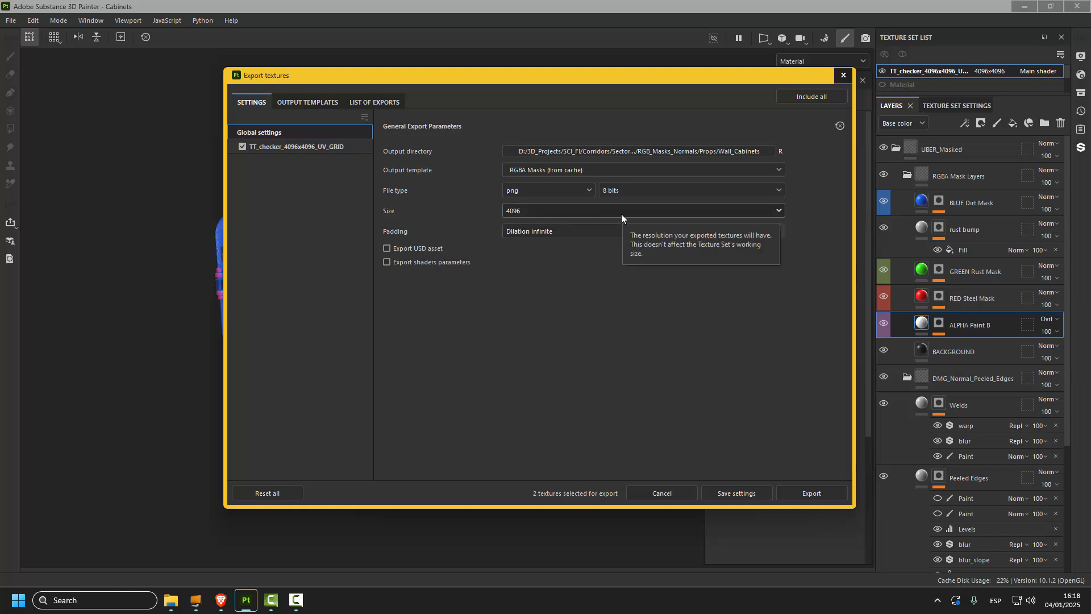
{"action": "left_click", "coordinate": [618, 190]}
{"action": "left_click", "coordinate": [617, 190]}
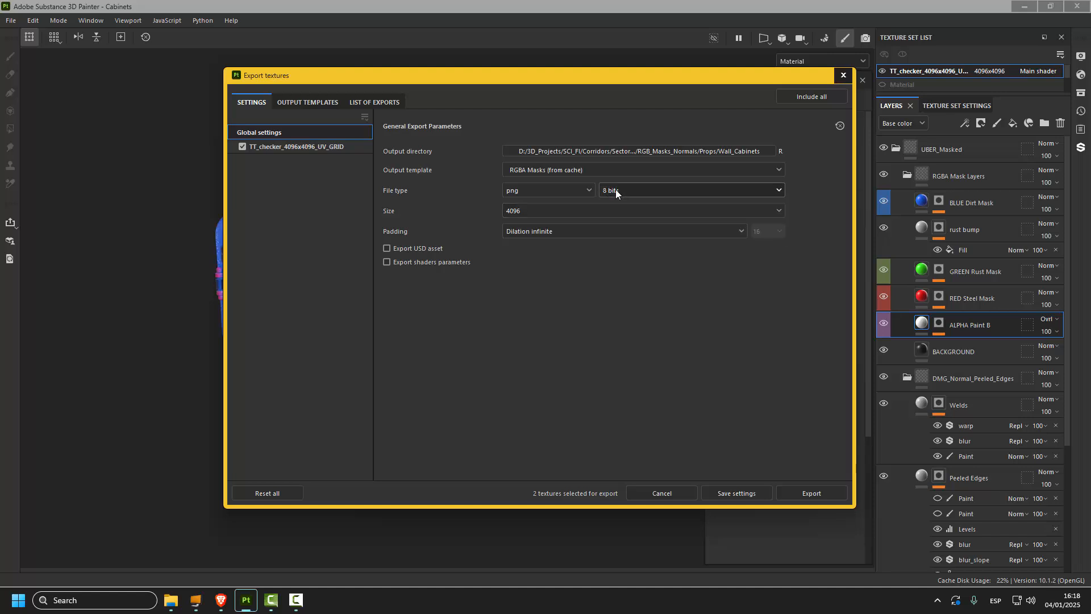
{"action": "left_click", "coordinate": [558, 185]}
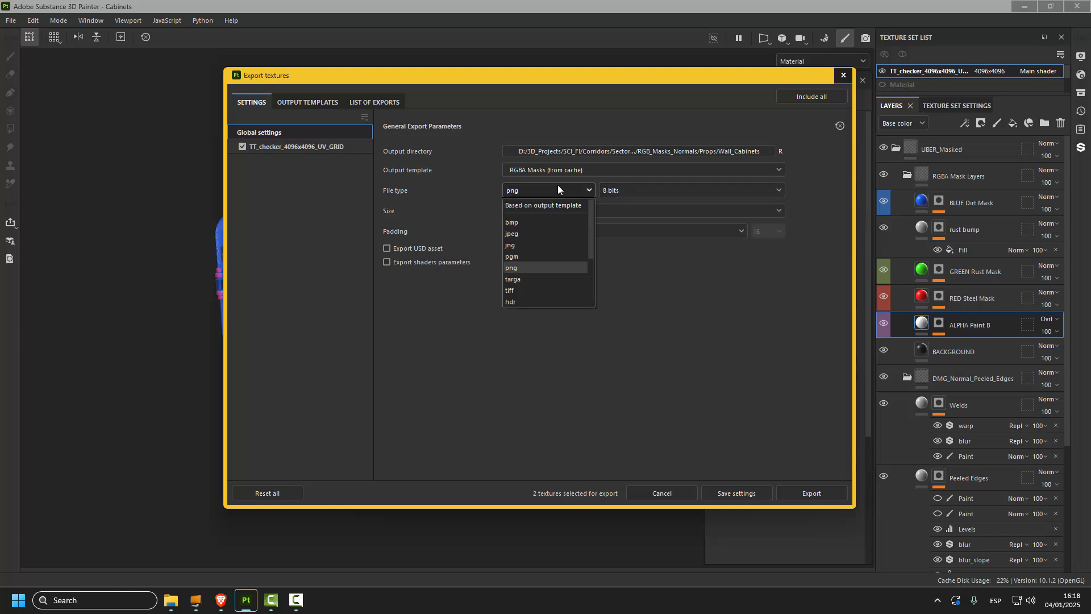
{"action": "left_click", "coordinate": [557, 185]}
{"action": "left_click", "coordinate": [624, 193]}
{"action": "left_click", "coordinate": [624, 192]}
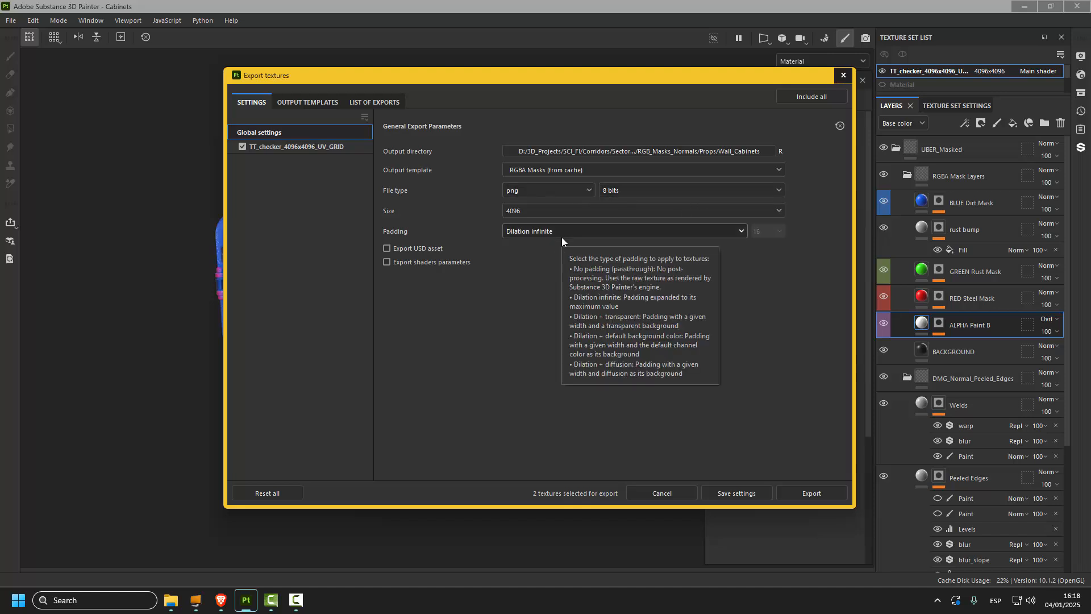
Show the RGBA Masks output template and move the export dialog clear of the cabinet with the framed front panel.
{"action": "left_click", "coordinate": [306, 102]}
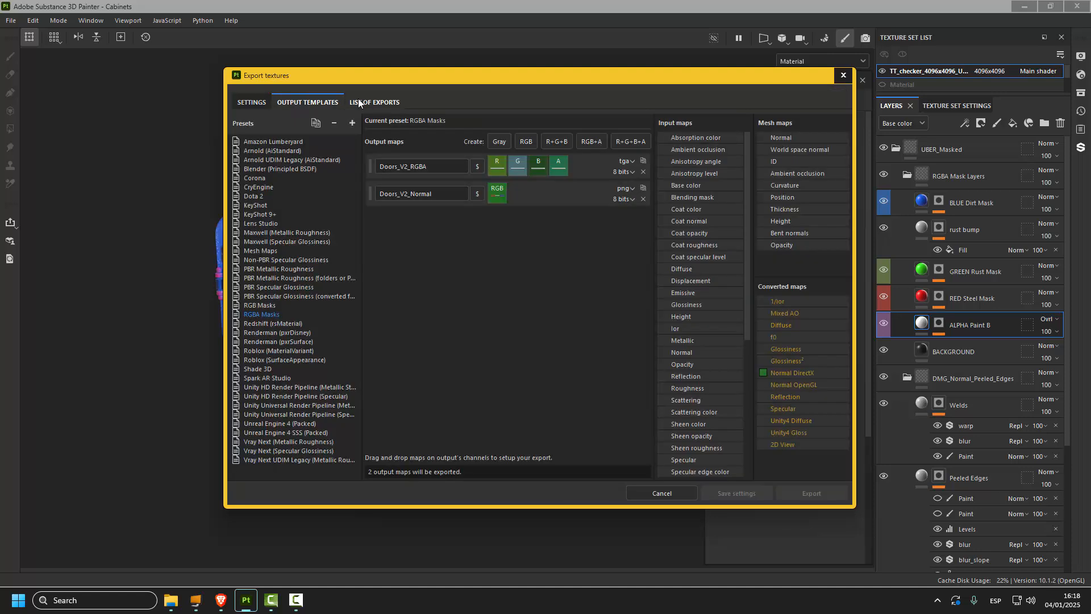
{"action": "left_click_drag", "start_coordinate": [385, 83], "coordinate": [535, 131]}
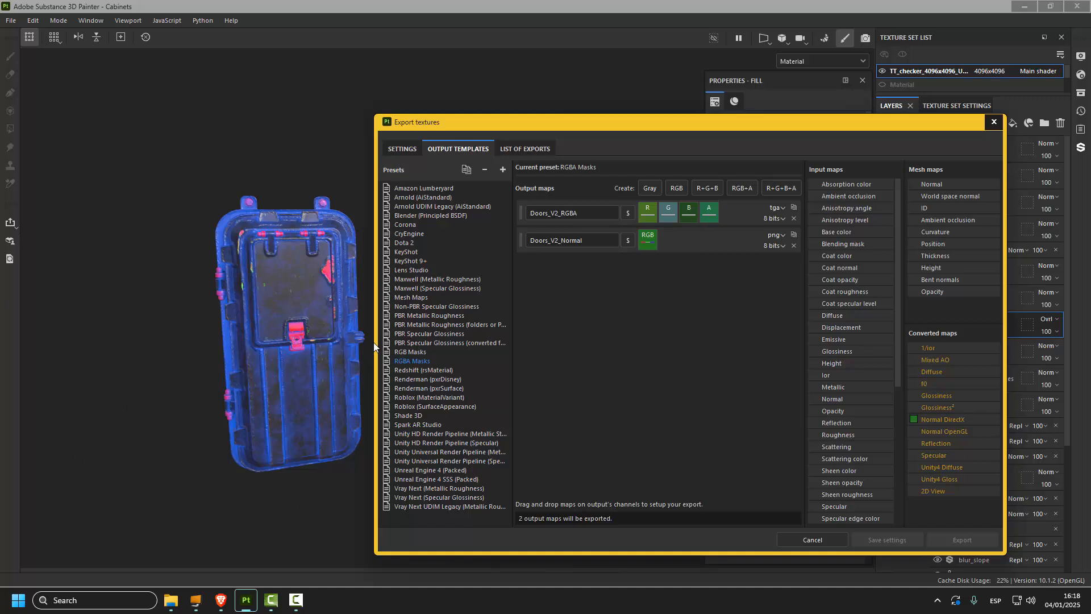
Check the list of exports for the RGBA masks, close the export settings and inspect both cabinets.
{"action": "left_click_drag", "start_coordinate": [628, 118], "coordinate": [615, 111]}
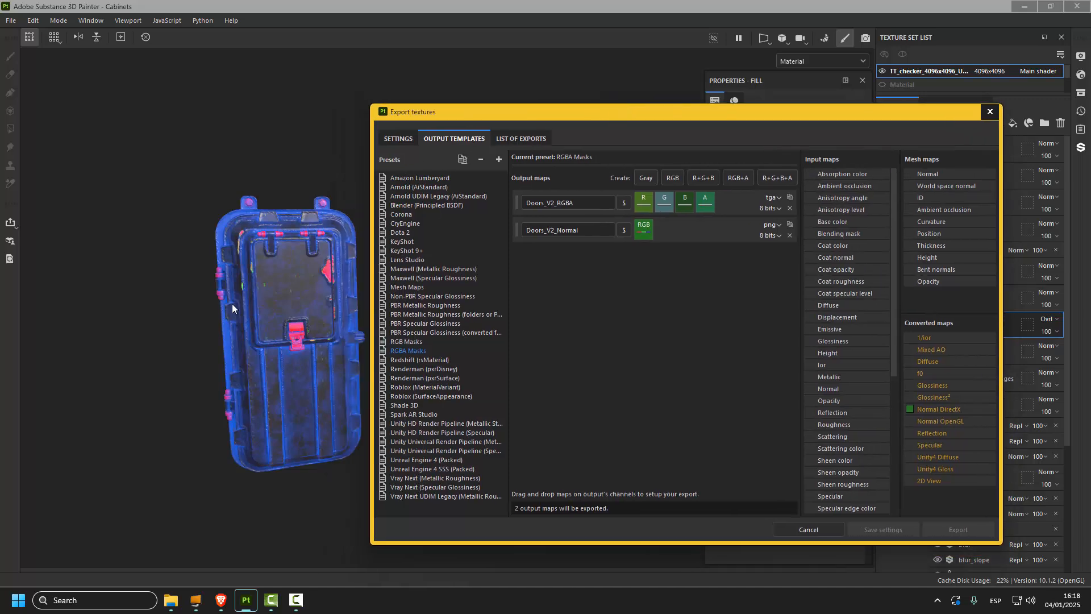
{"action": "left_click", "coordinate": [526, 138]}
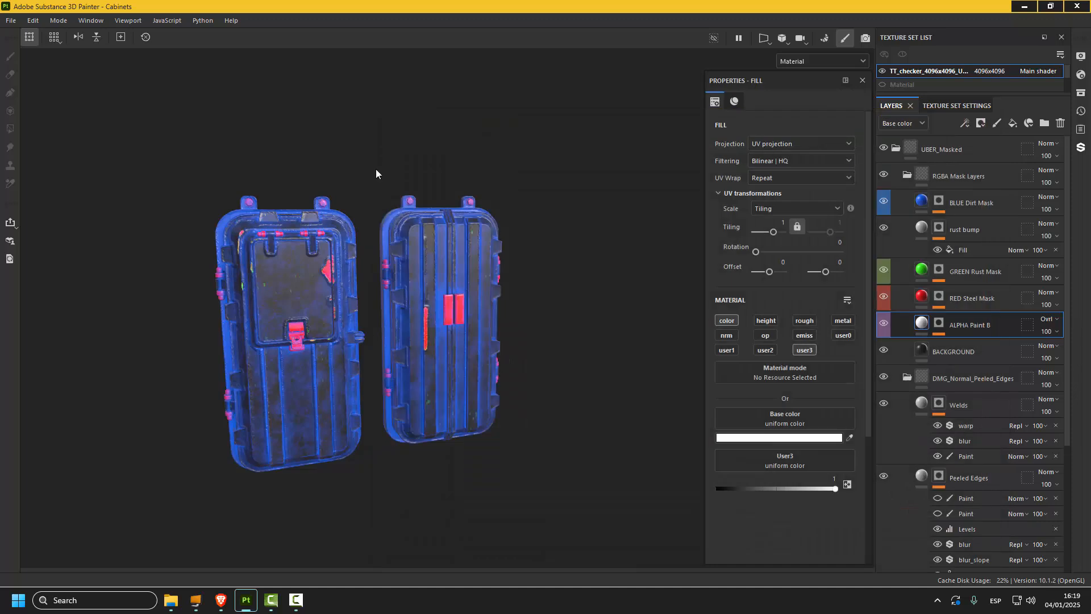
{"action": "left_click_drag", "start_coordinate": [541, 388], "coordinate": [504, 407], "text": "alt"}
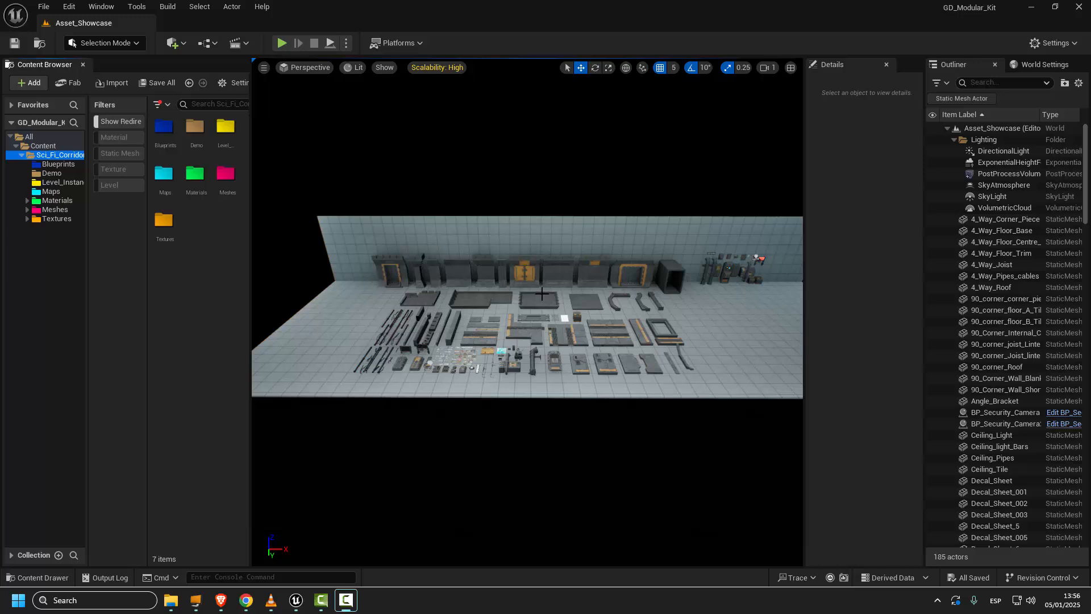
Switch to Unreal Editor and look over the modular wall, floor and prop pieces in the Asset_Showcase level.
{"action": "left_click", "coordinate": [532, 358]}
{"action": "right_click_drag", "start_coordinate": [532, 358], "coordinate": [671, 386]}
{"action": "key", "text": "w"}
{"action": "key", "text": "s"}
{"action": "key", "text": "w"}
{"action": "key", "text": "w"}
{"action": "key", "text": "w"}
{"action": "key", "text": "w"}
{"action": "right_click_drag", "start_coordinate": [528, 311], "coordinate": [436, 275]}
{"action": "key", "text": "w"}
{"action": "key", "text": "s"}
{"action": "key", "text": "w"}
{"action": "key", "text": "w"}
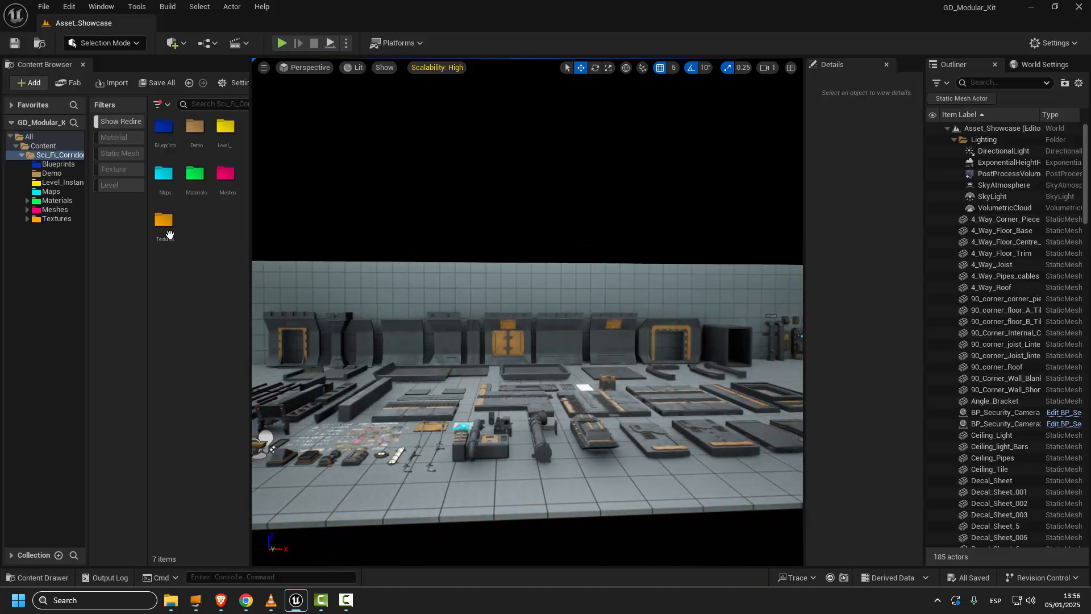
Open the Sci_Fi_Corridor Materials folder and examine the cabinets, monitors, pipes and floor panels in the level up close.
{"action": "left_click", "coordinate": [54, 201]}
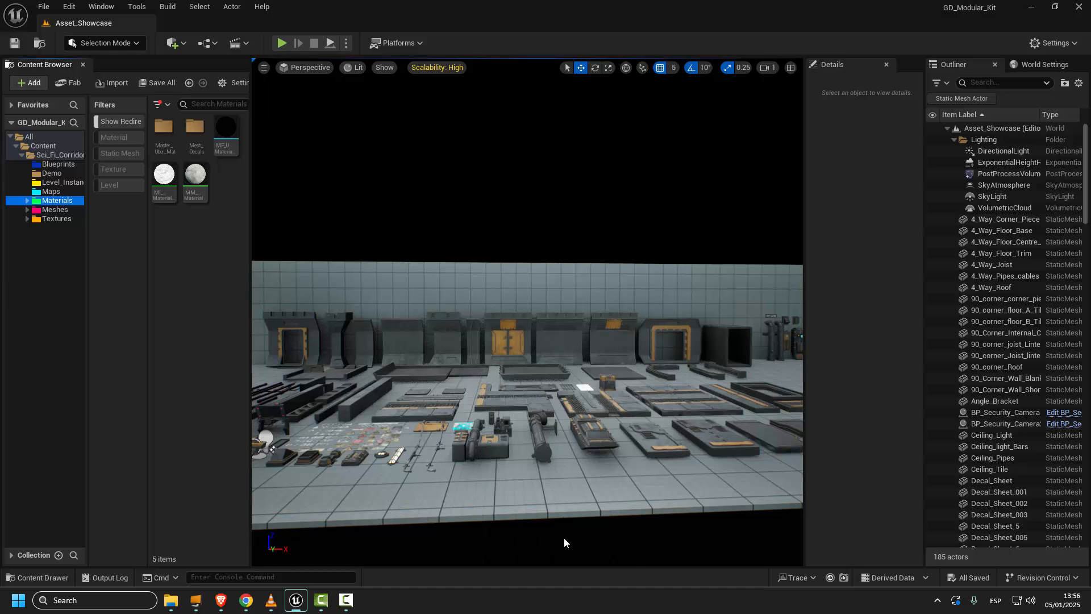
{"action": "right_click_drag", "start_coordinate": [563, 481], "coordinate": [705, 430]}
{"action": "key", "text": "w"}
{"action": "key", "text": "w"}
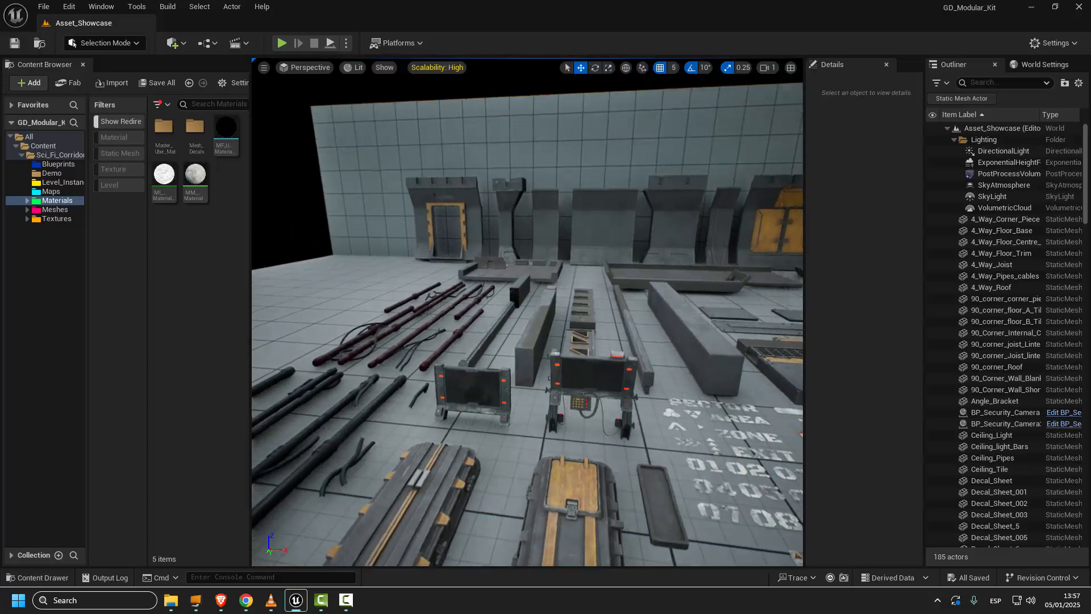
{"action": "key", "text": "w"}
{"action": "right_click_drag", "start_coordinate": [705, 430], "coordinate": [707, 445]}
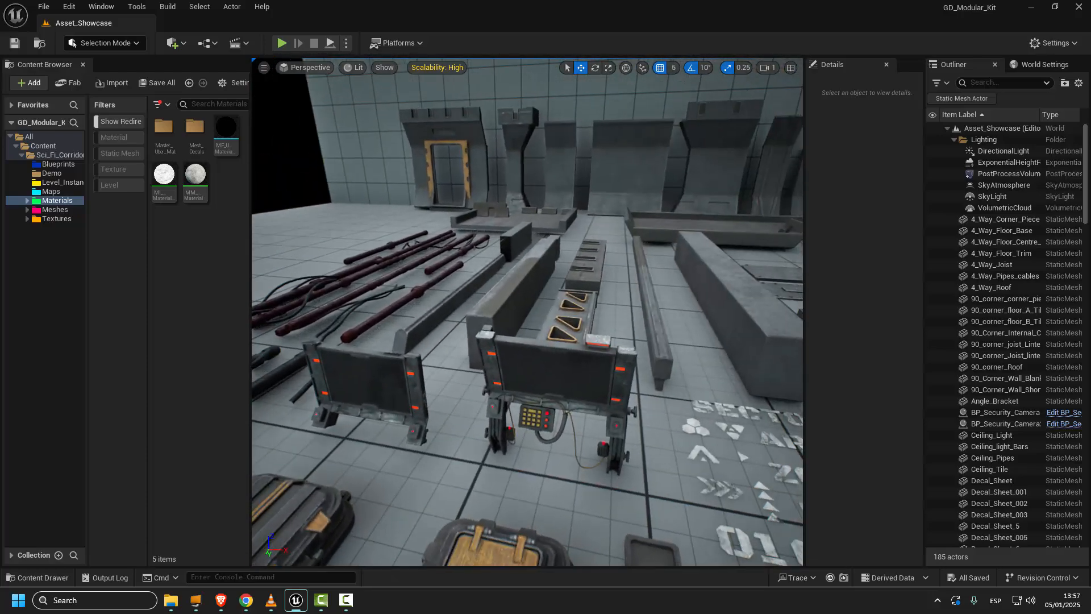
{"action": "right_click_drag", "start_coordinate": [707, 445], "coordinate": [724, 445]}
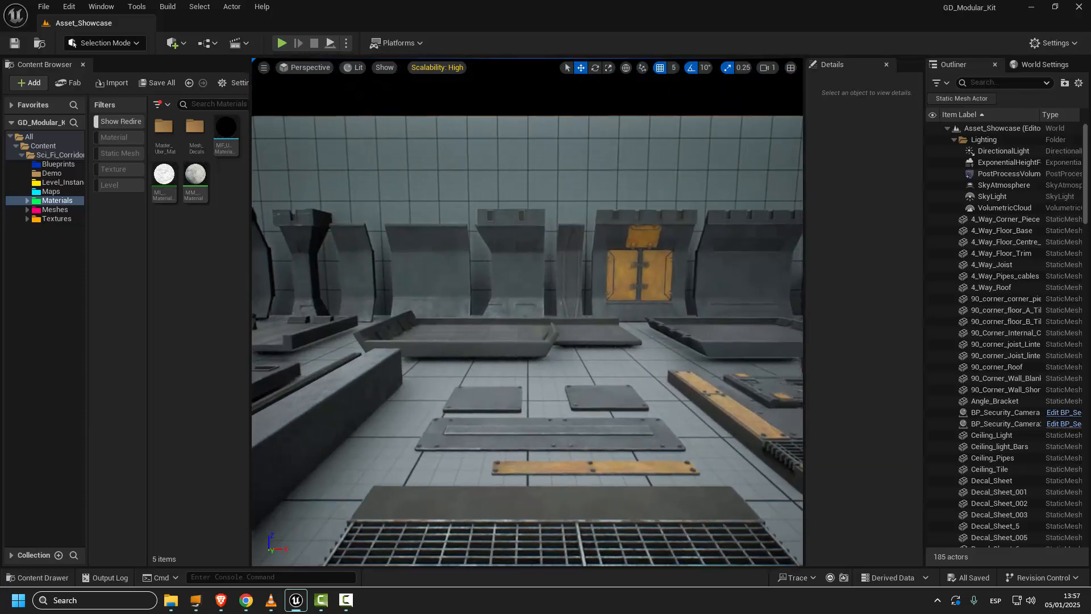
{"action": "right_click_drag", "start_coordinate": [724, 445], "coordinate": [723, 432]}
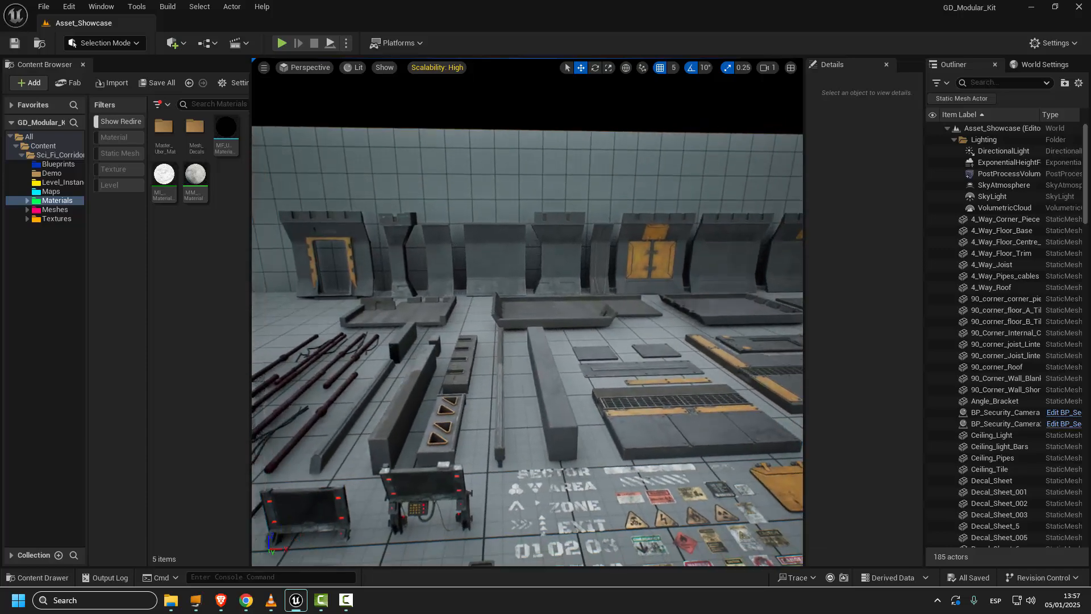
{"action": "right_click_drag", "start_coordinate": [723, 432], "coordinate": [432, 450]}
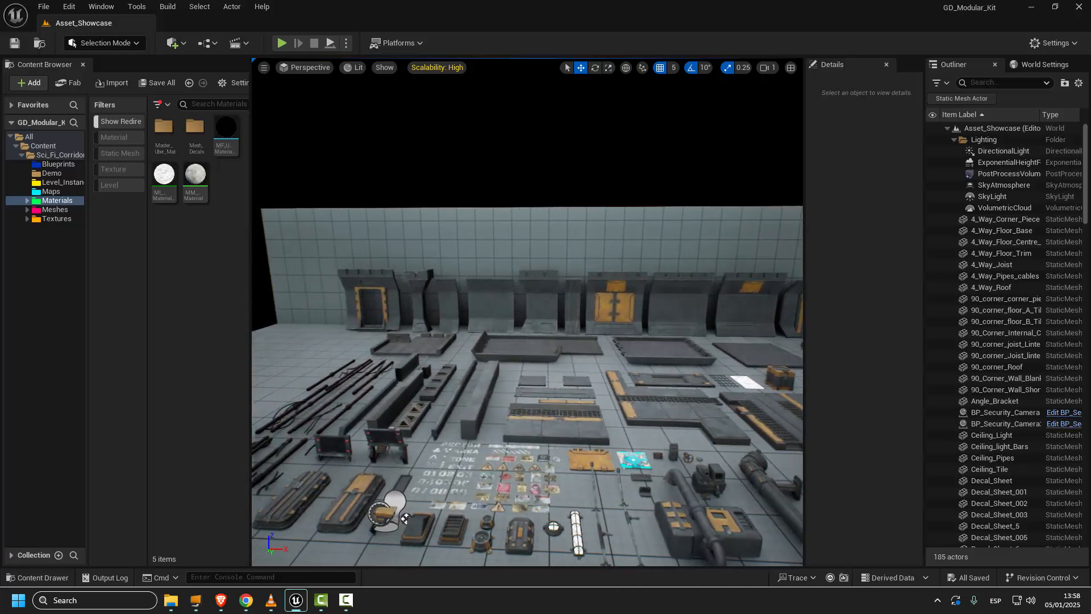
Survey the whole showcase floor from several angles, from the pipes and decals across to the doors and floor tiles.
{"action": "middle_click_drag", "start_coordinate": [491, 519], "coordinate": [661, 519]}
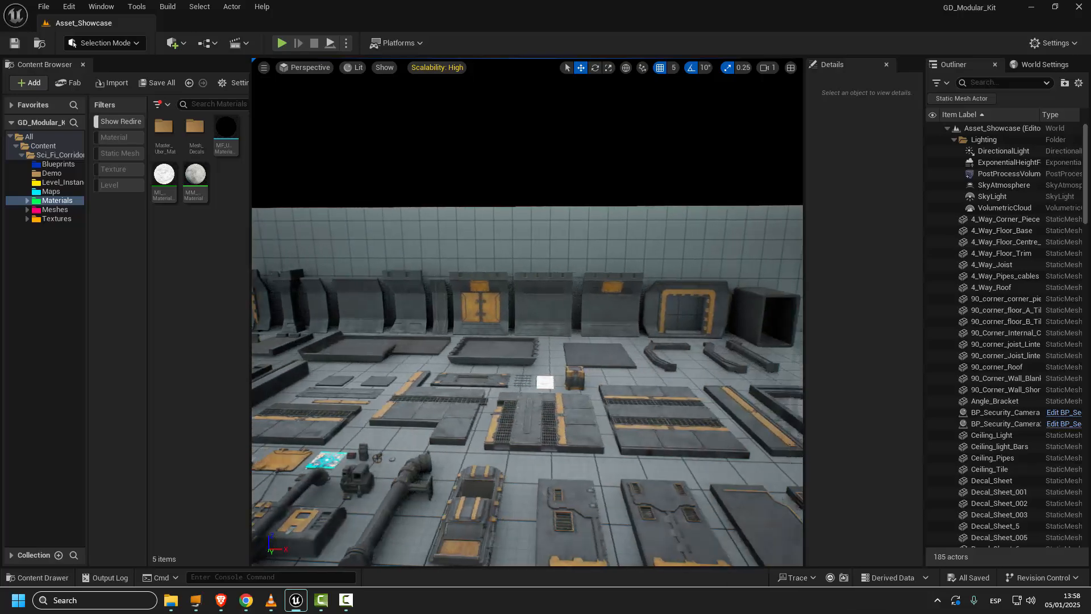
{"action": "key", "text": "s"}
{"action": "right_click_drag", "start_coordinate": [527, 311], "coordinate": [425, 312]}
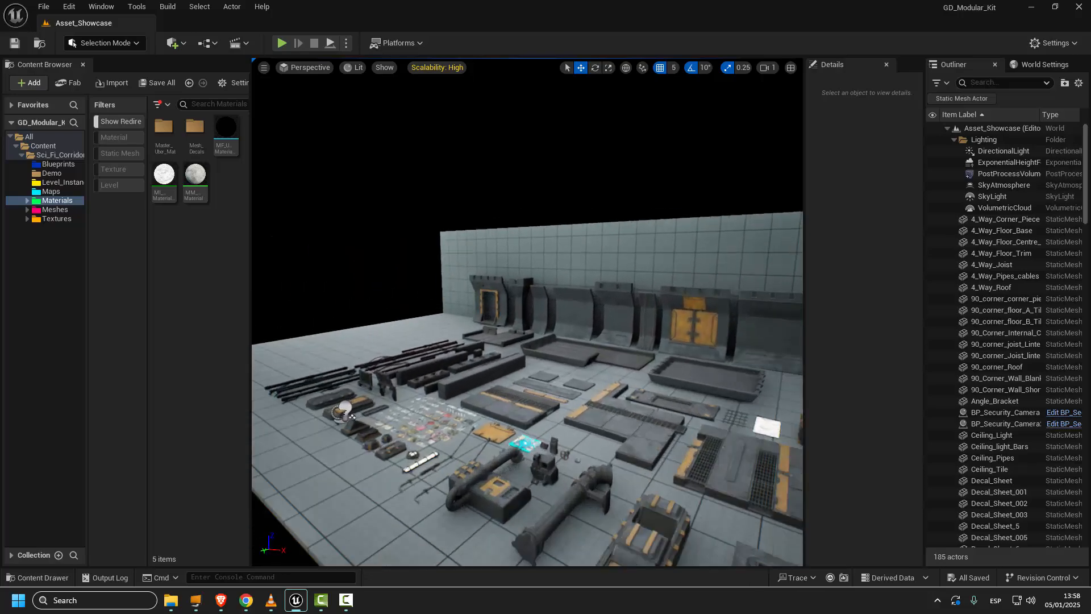
{"action": "key", "text": "s"}
{"action": "right_click_drag", "start_coordinate": [527, 311], "coordinate": [639, 334]}
{"action": "key", "text": "a"}
{"action": "key", "text": "d"}
{"action": "right_click_drag", "start_coordinate": [528, 312], "coordinate": [504, 293]}
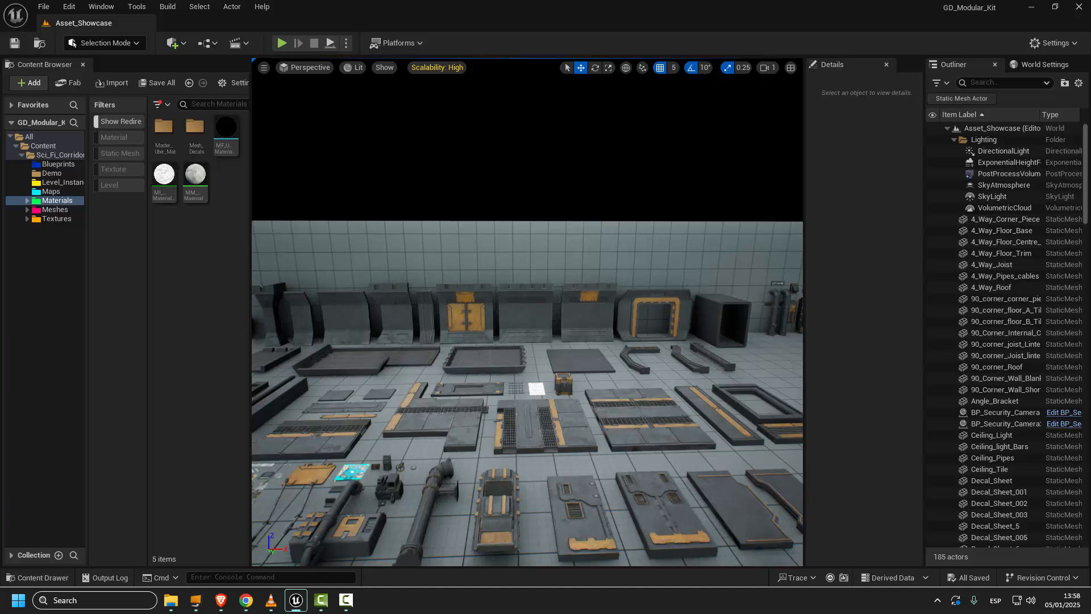
{"action": "scroll", "coordinate": [504, 292], "scroll_direction": "down", "scroll_amount": 4}
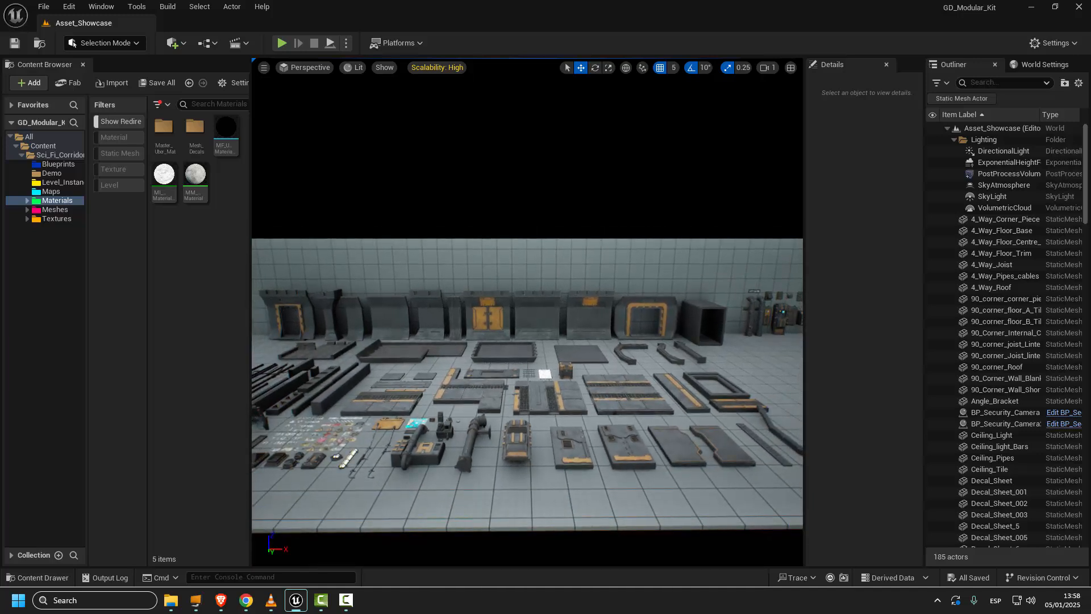
{"action": "mouse_move", "coordinate": [310, 465]}
{"action": "right_mouse_down"}
{"action": "mouse_move", "coordinate": [287, 463]}
{"action": "mouse_move", "coordinate": [310, 465]}
{"action": "right_mouse_up"}
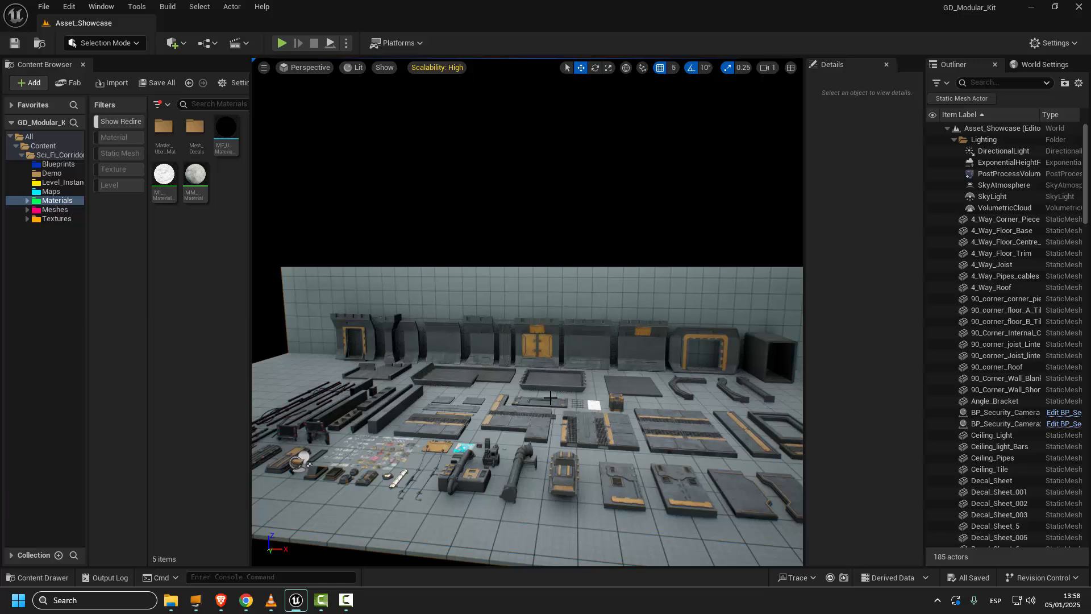
{"action": "right_click_drag", "start_coordinate": [550, 397], "coordinate": [570, 396]}
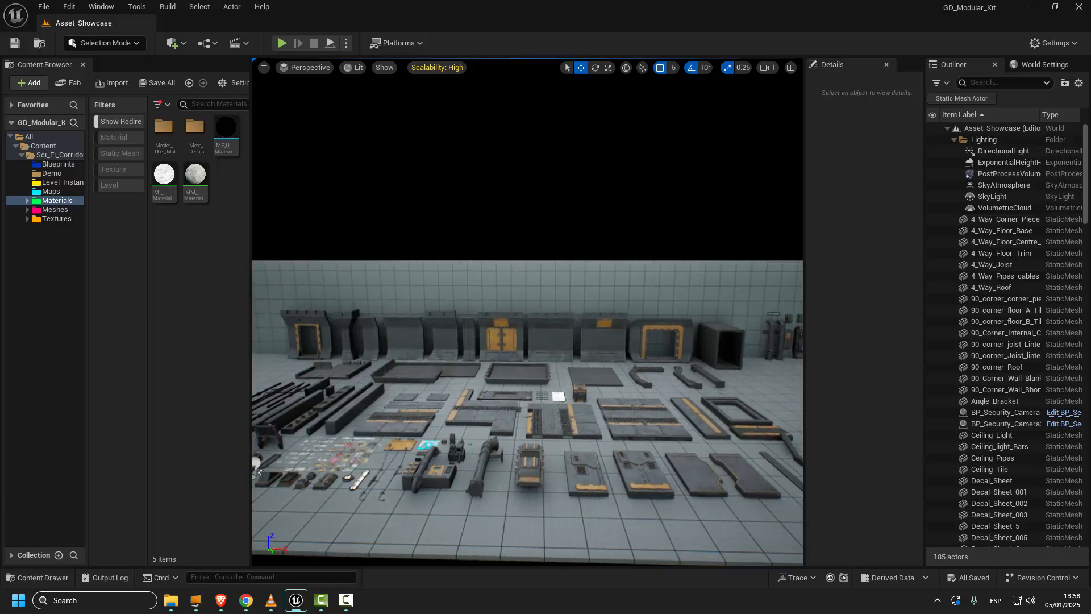
Select the 90_corner_floor_A_Tiles piece and look over the kit pieces surrounding it.
{"action": "left_click", "coordinate": [566, 415]}
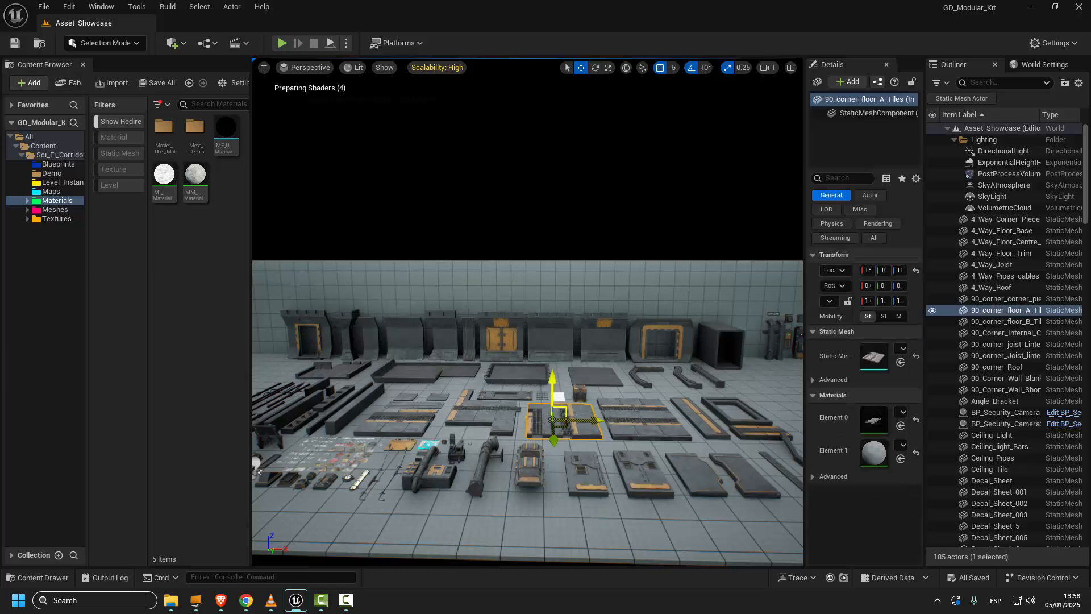
{"action": "right_click", "coordinate": [569, 416]}
{"action": "mouse_move", "coordinate": [665, 282]}
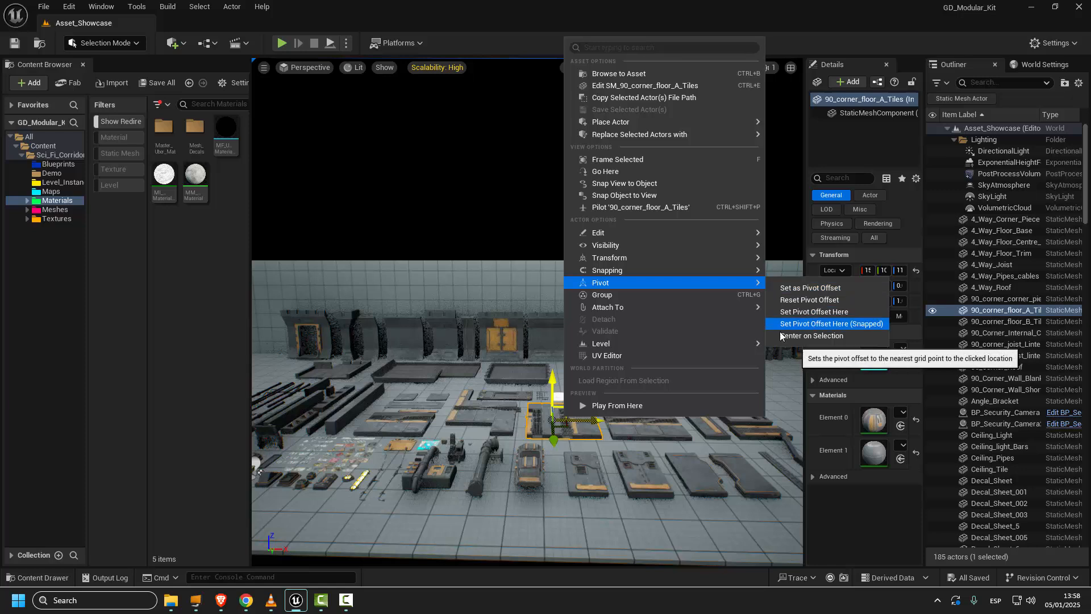
{"action": "key", "text": "Escape"}
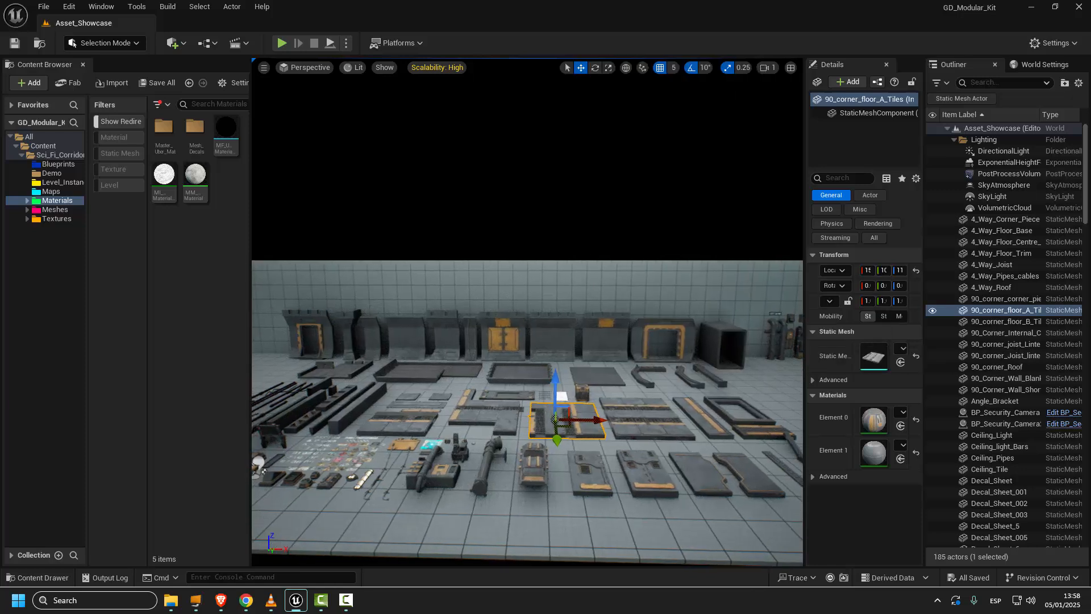
{"action": "middle_click_drag", "start_coordinate": [263, 470], "coordinate": [394, 367]}
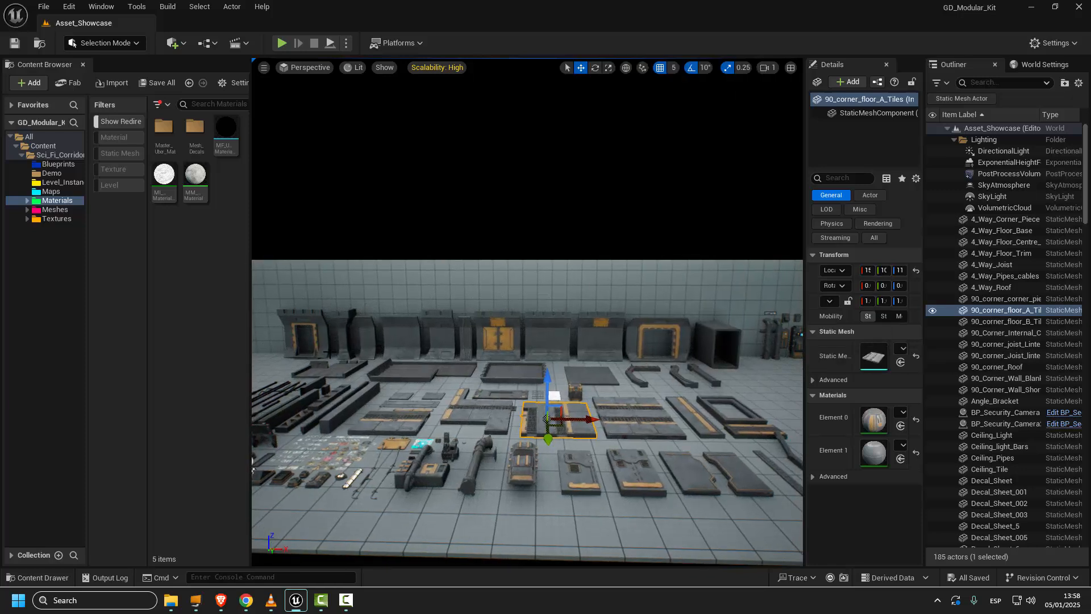
{"action": "mouse_move", "coordinate": [494, 371]}
{"action": "right_mouse_down"}
{"action": "mouse_move", "coordinate": [529, 371]}
{"action": "mouse_move", "coordinate": [495, 364]}
{"action": "right_mouse_up"}
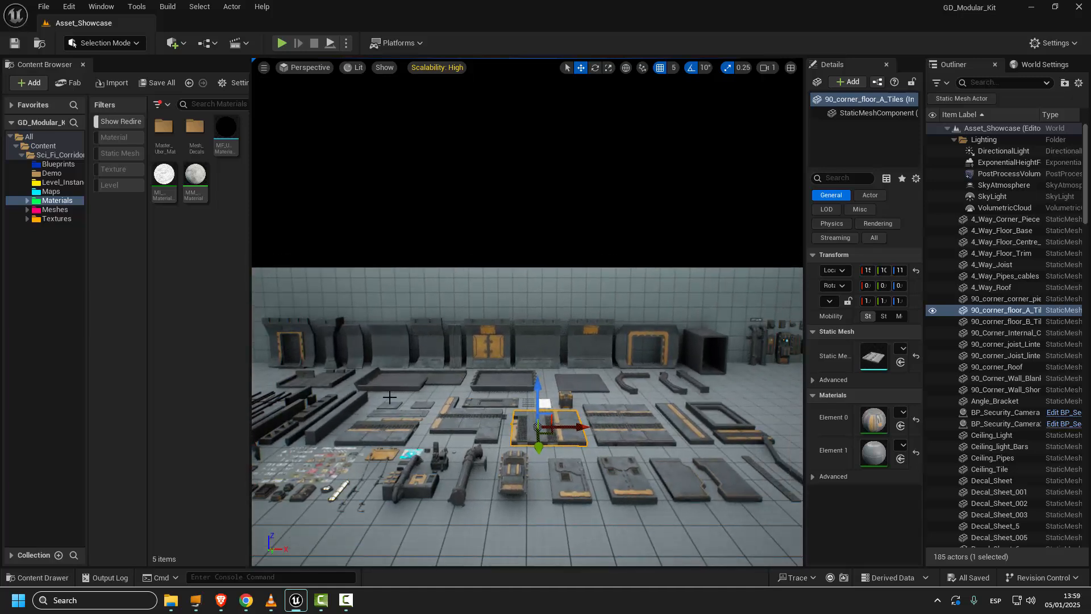
{"action": "mouse_move", "coordinate": [483, 395]}
{"action": "right_mouse_down"}
{"action": "mouse_move", "coordinate": [498, 391]}
{"action": "mouse_move", "coordinate": [483, 406]}
{"action": "right_mouse_up"}
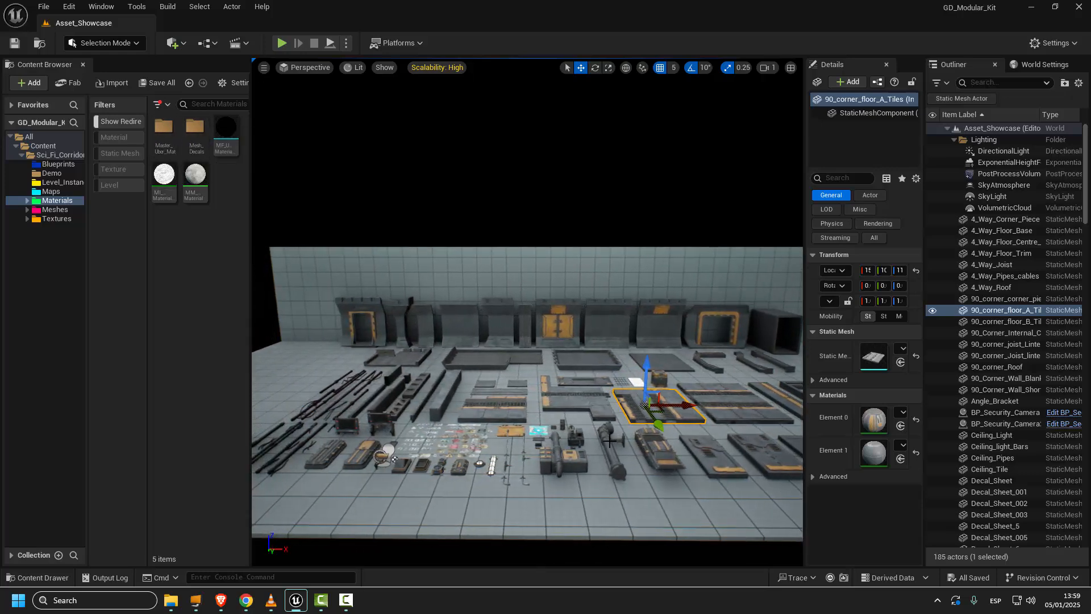
{"action": "right_click_drag", "start_coordinate": [594, 430], "coordinate": [594, 430]}
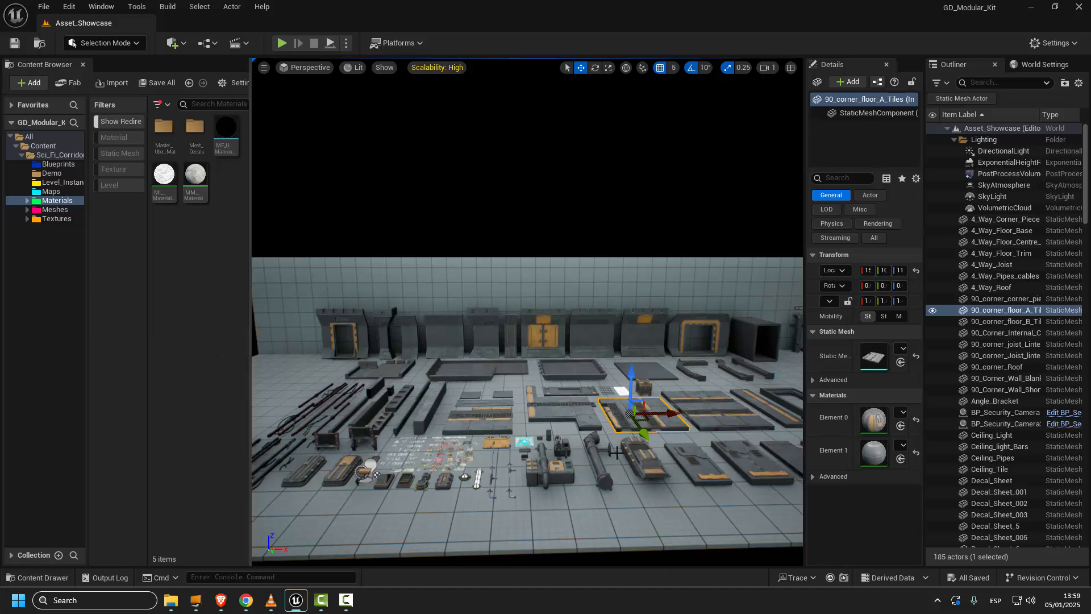
{"action": "mouse_move", "coordinate": [529, 372]}
{"action": "right_mouse_down"}
{"action": "mouse_move", "coordinate": [594, 369]}
{"action": "mouse_move", "coordinate": [528, 373]}
{"action": "right_mouse_up"}
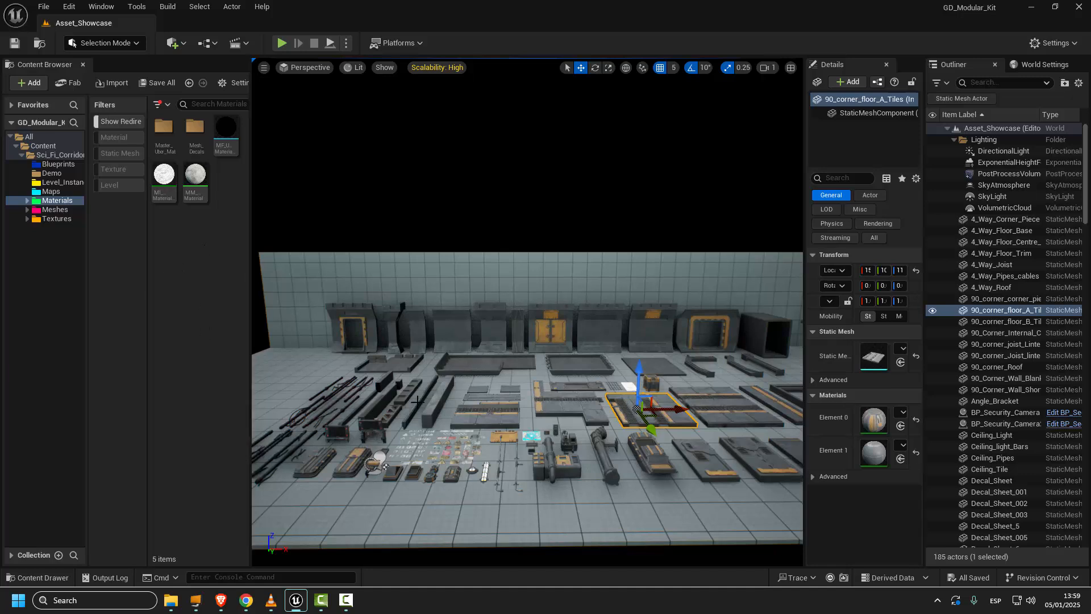
{"action": "right_click_drag", "start_coordinate": [418, 401], "coordinate": [455, 301]}
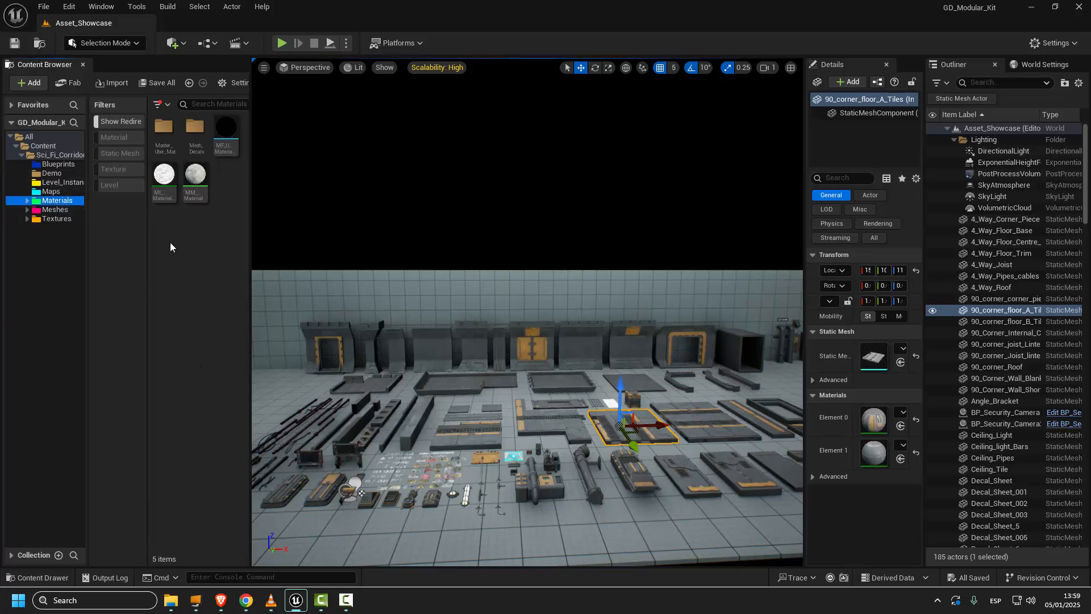
Open the Master_Uber_Mat folder and enlarge its asset thumbnails in a widened content browser.
{"action": "double_click", "coordinate": [164, 127]}
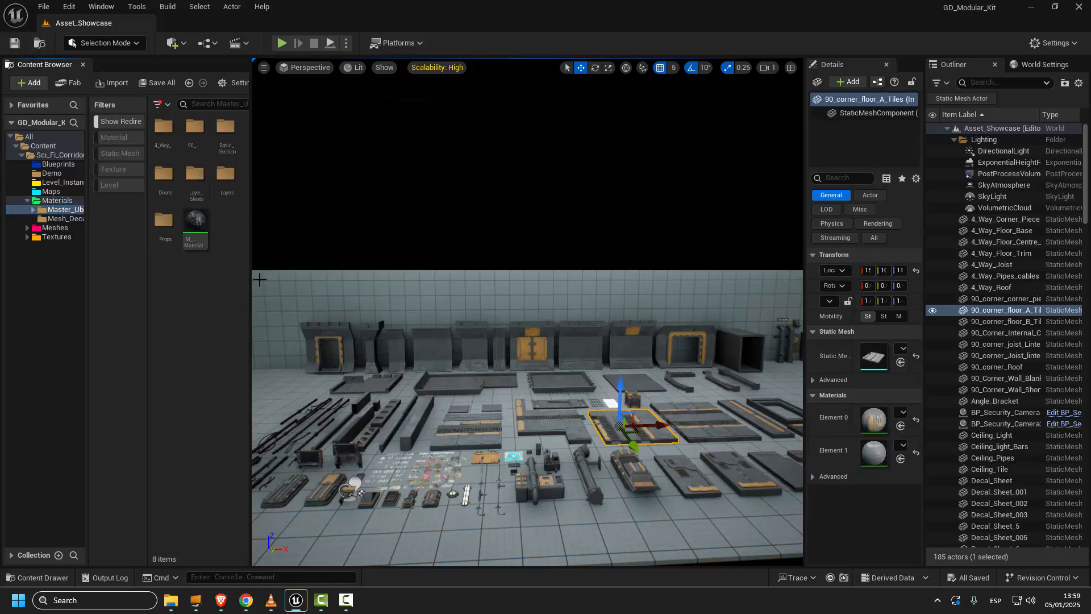
{"action": "left_click_drag", "start_coordinate": [252, 277], "coordinate": [337, 281]}
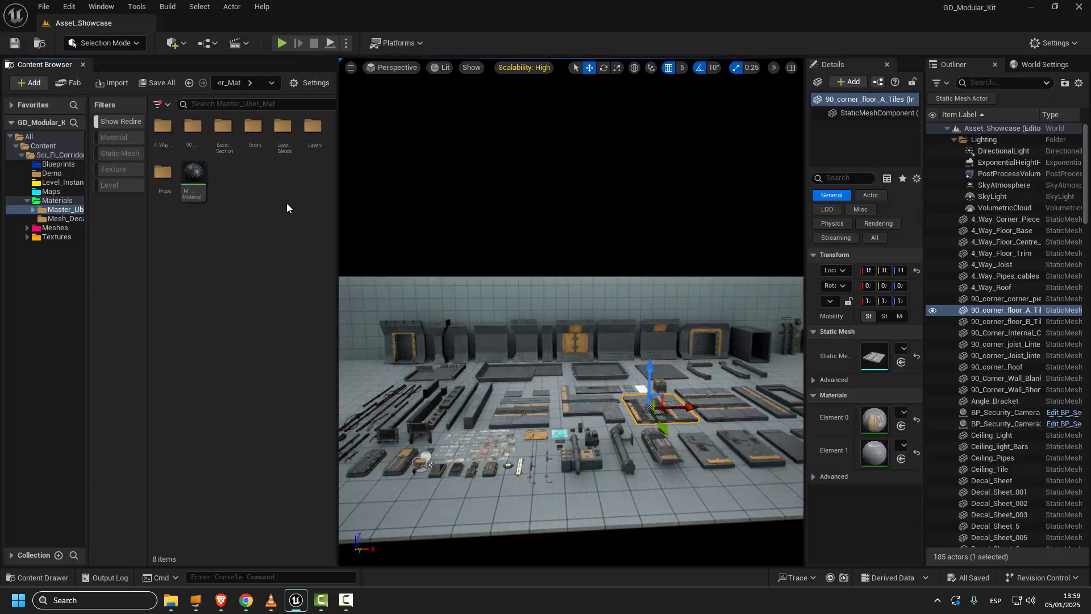
{"action": "left_click", "coordinate": [310, 82]}
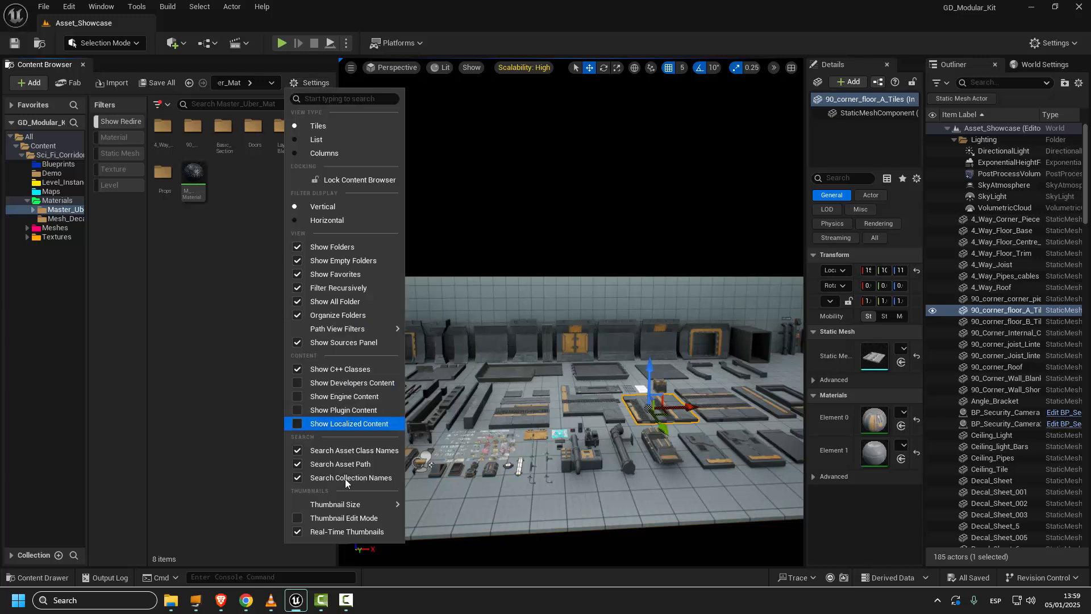
{"action": "mouse_move", "coordinate": [364, 504]}
{"action": "left_click", "coordinate": [434, 536]}
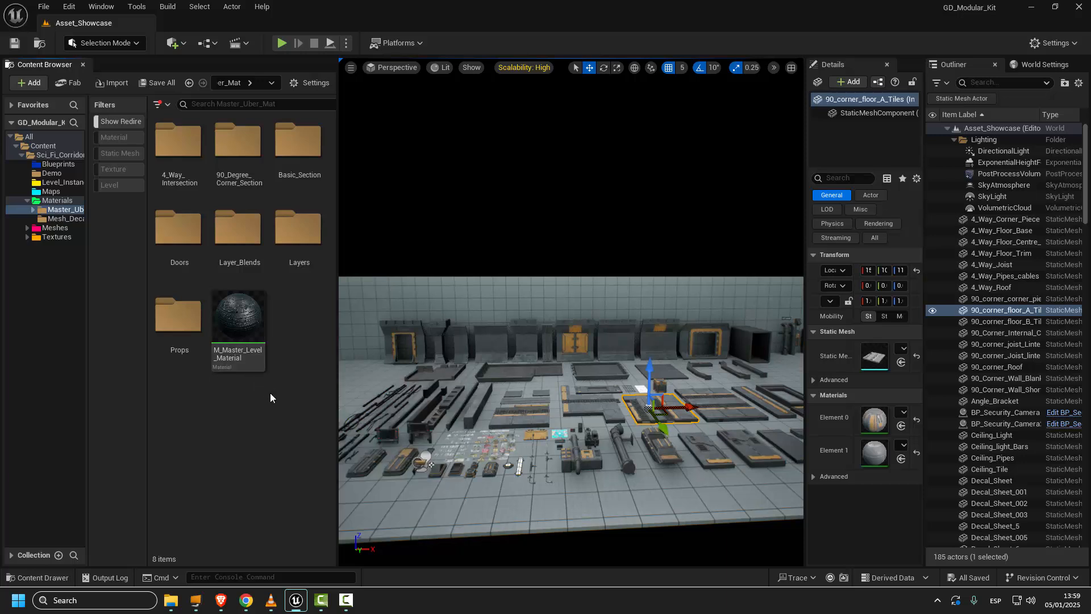
Open M_Master_Level_Material and examine the Material Attribute Layers node feeding the Baked Mesh Normal (Optional) group.
{"action": "double_click", "coordinate": [240, 313]}
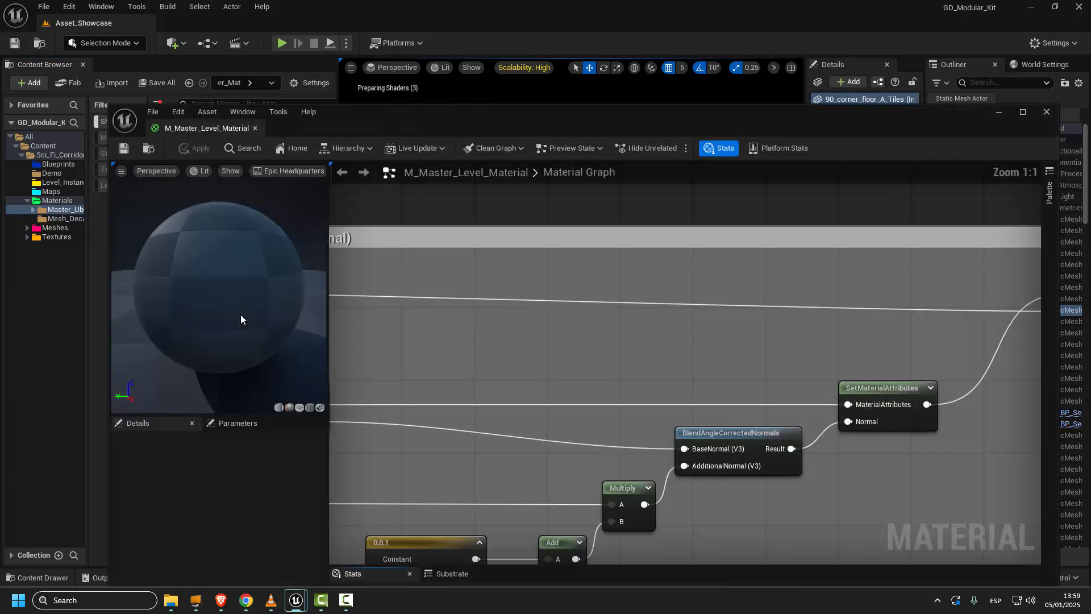
{"action": "scroll", "coordinate": [703, 299], "scroll_direction": "down", "scroll_amount": 10}
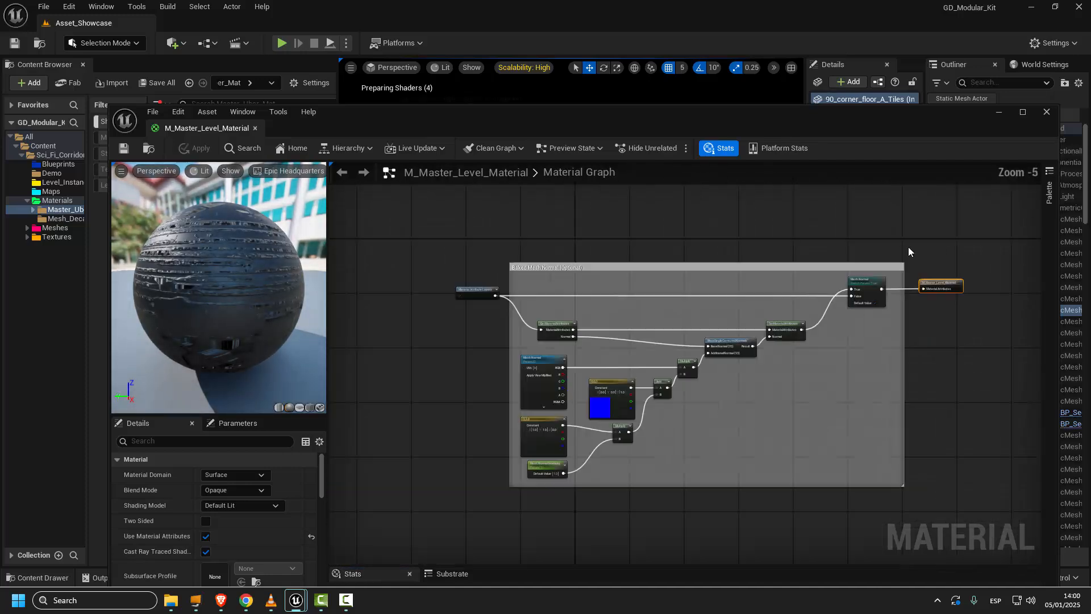
{"action": "scroll", "coordinate": [524, 305], "scroll_direction": "up", "scroll_amount": 6}
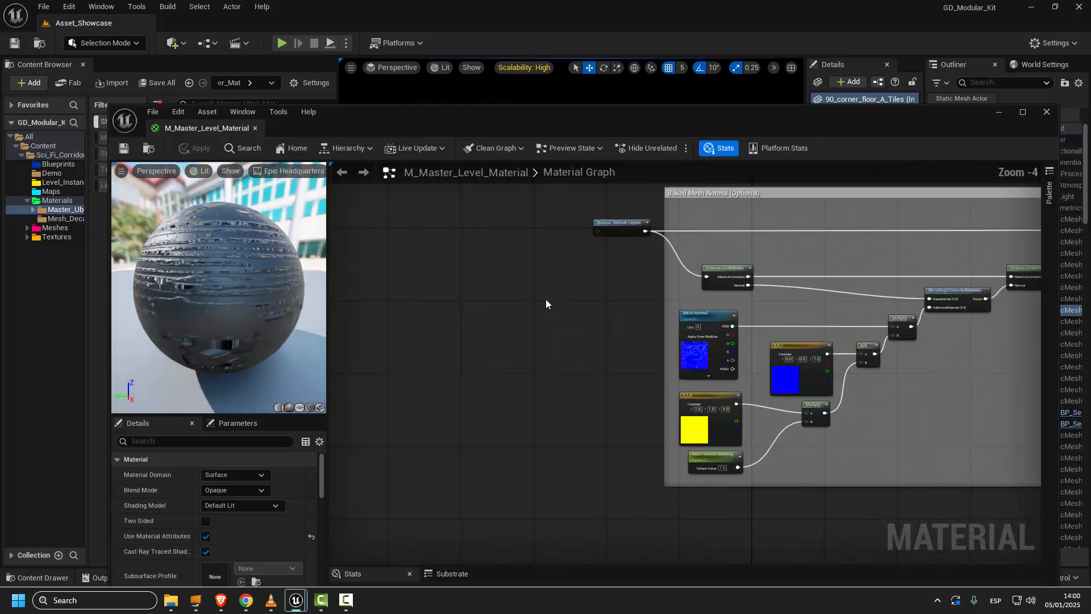
{"action": "right_click_drag", "start_coordinate": [546, 305], "coordinate": [441, 369]}
{"action": "left_click", "coordinate": [508, 292]}
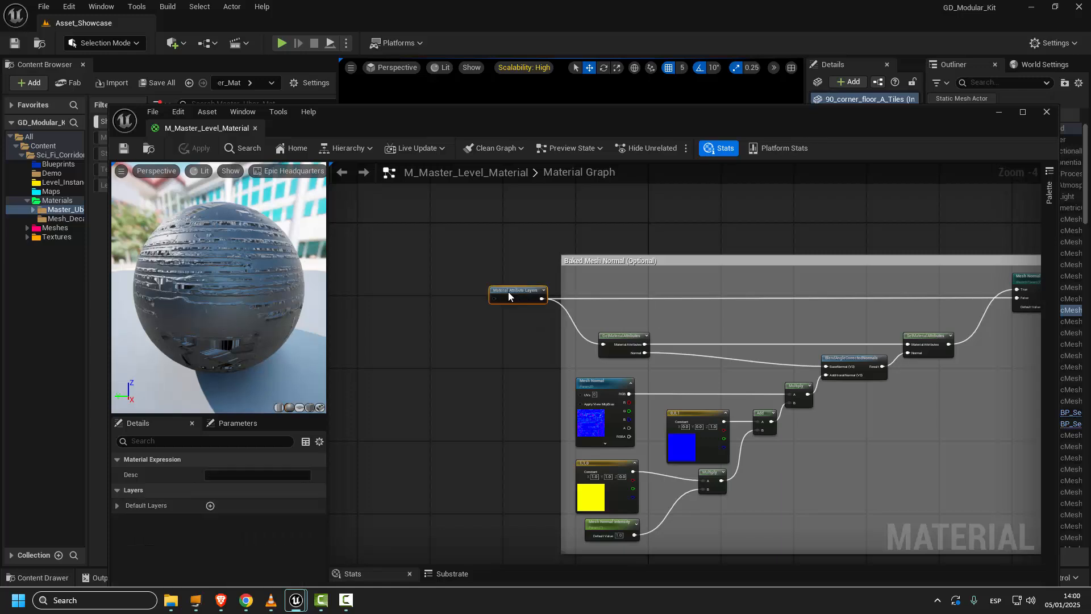
{"action": "scroll", "coordinate": [513, 316], "scroll_direction": "up", "scroll_amount": 2}
{"action": "scroll", "coordinate": [513, 316], "scroll_direction": "up", "scroll_amount": 2}
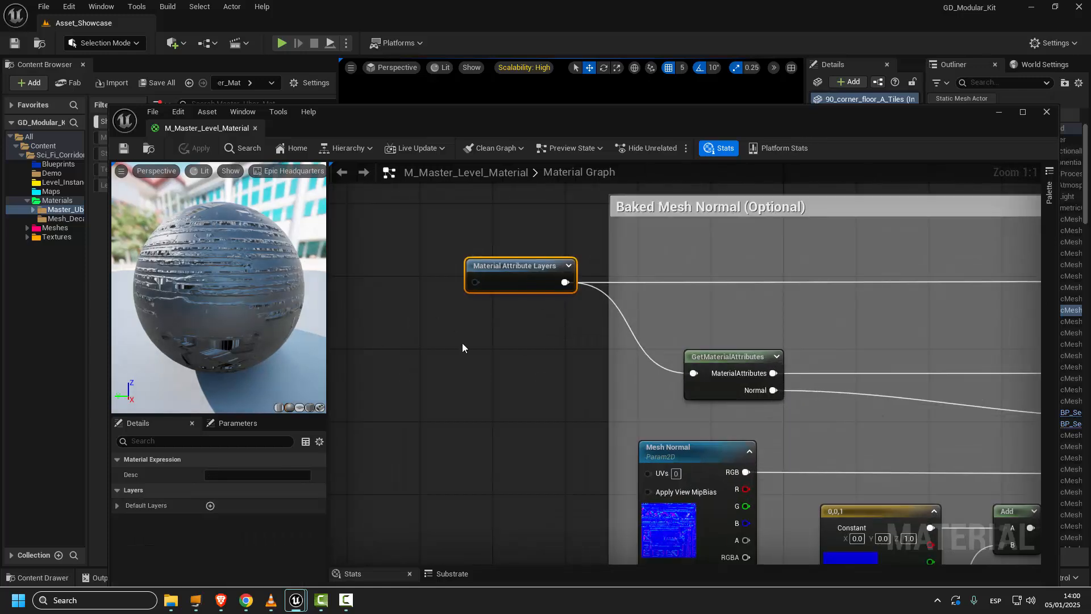
{"action": "right_click_drag", "start_coordinate": [519, 356], "coordinate": [429, 348]}
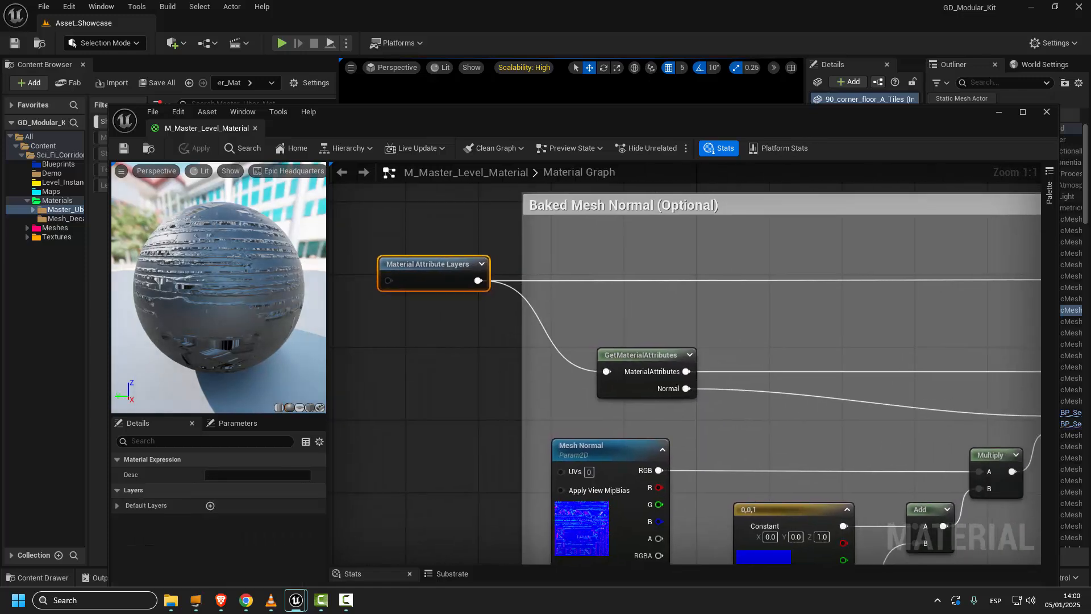
Examine the M_Master_Level_Material graph from the Material Attribute Layers node through the Baked Mesh Normal (Optional) group to the material output.
{"action": "scroll", "coordinate": [429, 353], "scroll_direction": "down", "scroll_amount": 2}
{"action": "right_click_drag", "start_coordinate": [460, 357], "coordinate": [447, 334]}
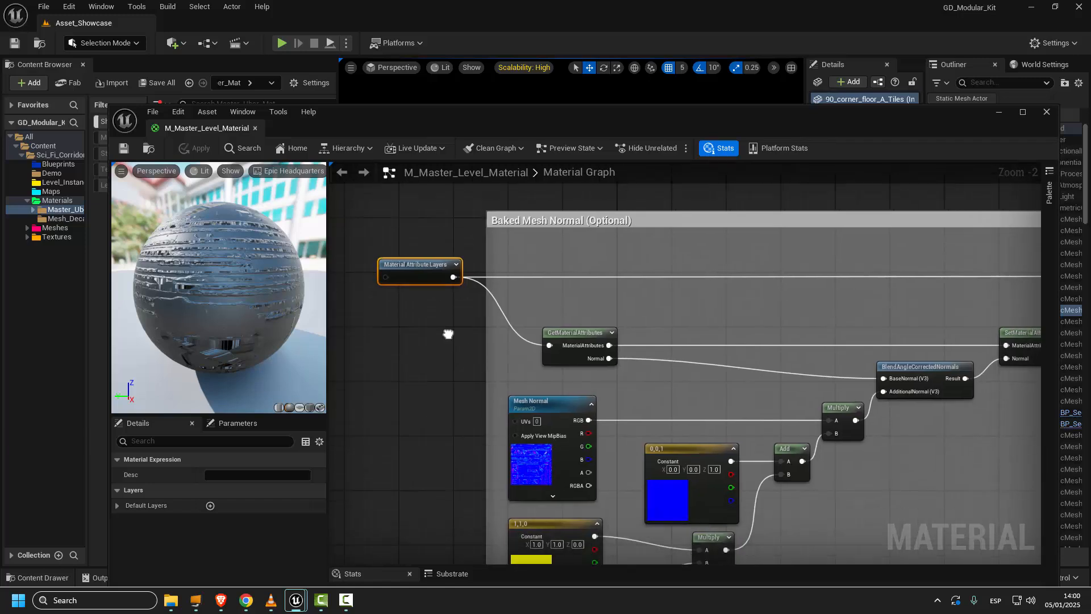
{"action": "scroll", "coordinate": [447, 327], "scroll_direction": "down", "scroll_amount": 3}
{"action": "scroll", "coordinate": [439, 272], "scroll_direction": "up", "scroll_amount": 3}
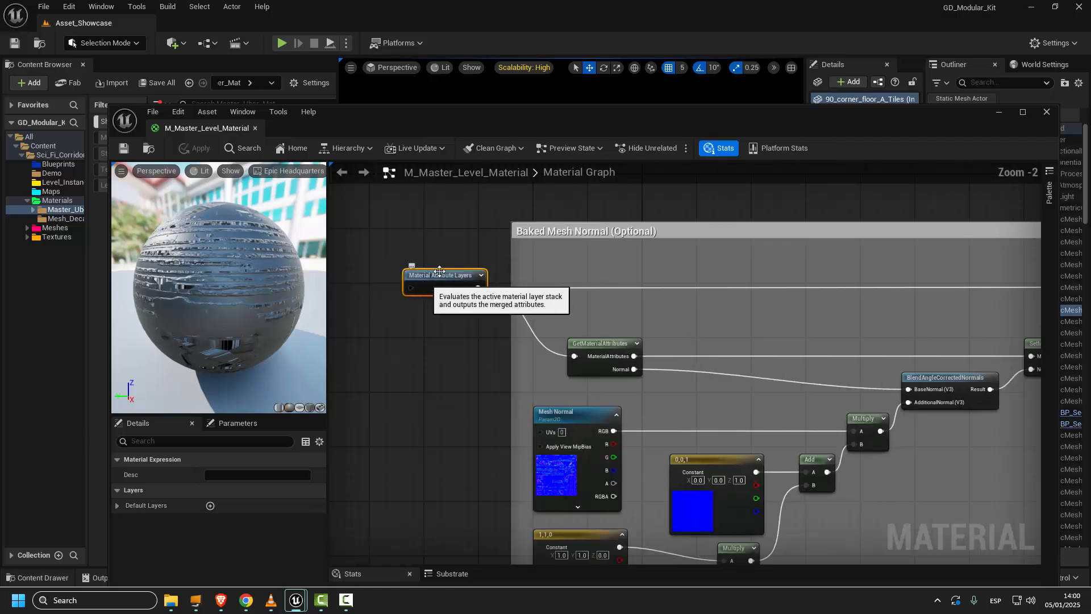
{"action": "scroll", "coordinate": [422, 308], "scroll_direction": "down", "scroll_amount": 3}
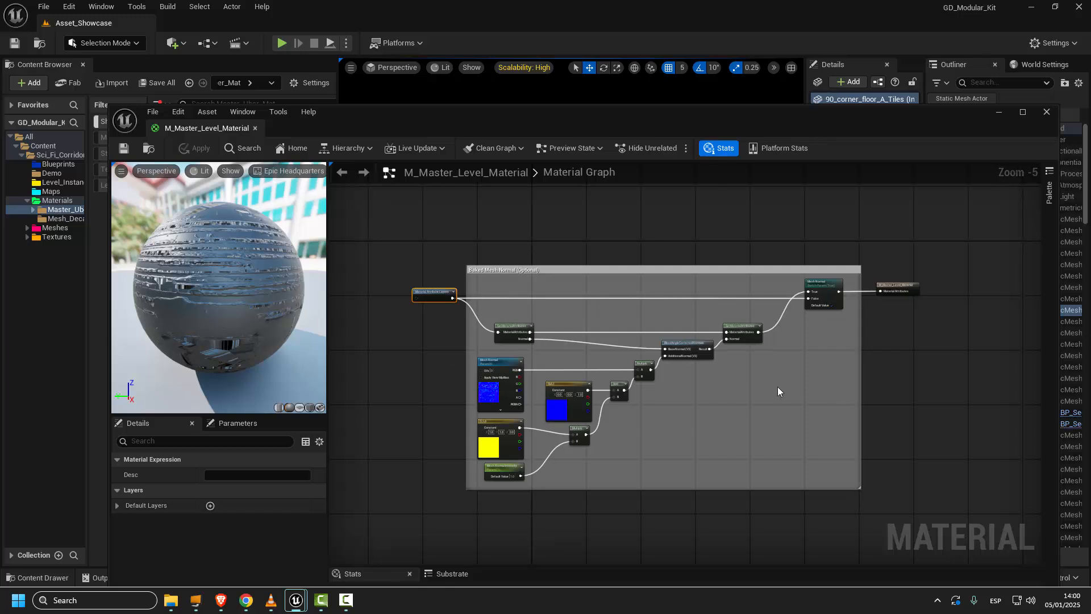
{"action": "right_click_drag", "start_coordinate": [912, 348], "coordinate": [979, 341]}
{"action": "scroll", "coordinate": [794, 333], "scroll_direction": "up", "scroll_amount": 5}
{"action": "scroll", "coordinate": [804, 325], "scroll_direction": "down", "scroll_amount": 4}
{"action": "scroll", "coordinate": [436, 291], "scroll_direction": "up", "scroll_amount": 4}
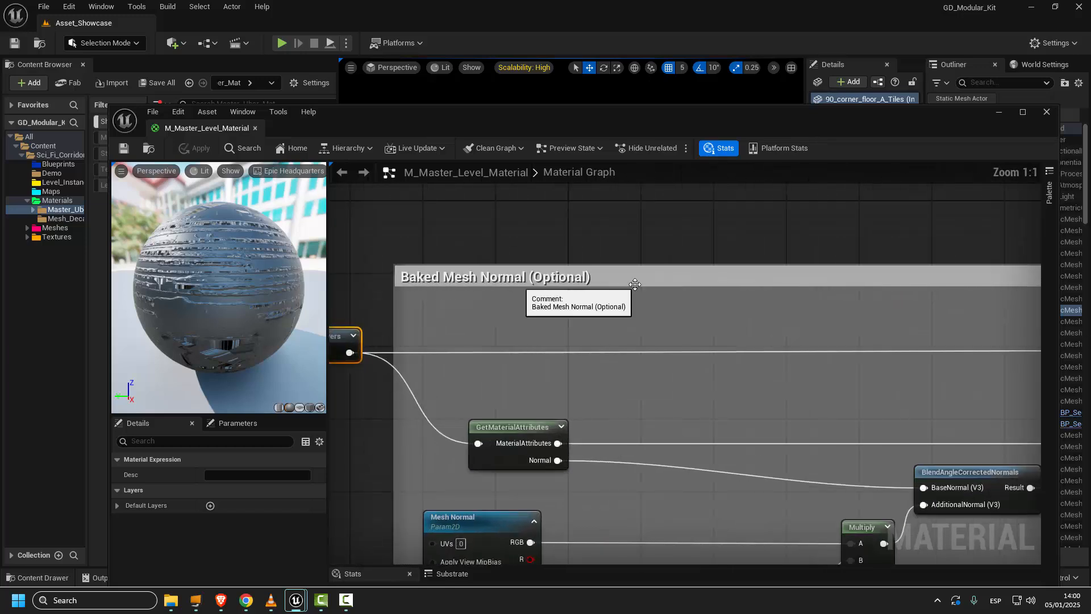
Examine the Mesh Normal texture, constant and Mesh Normal Intensity nodes in the Baked Mesh Normal group, and close the material.
{"action": "scroll", "coordinate": [584, 309], "scroll_direction": "down", "scroll_amount": 4}
{"action": "scroll", "coordinate": [541, 334], "scroll_direction": "up", "scroll_amount": 2}
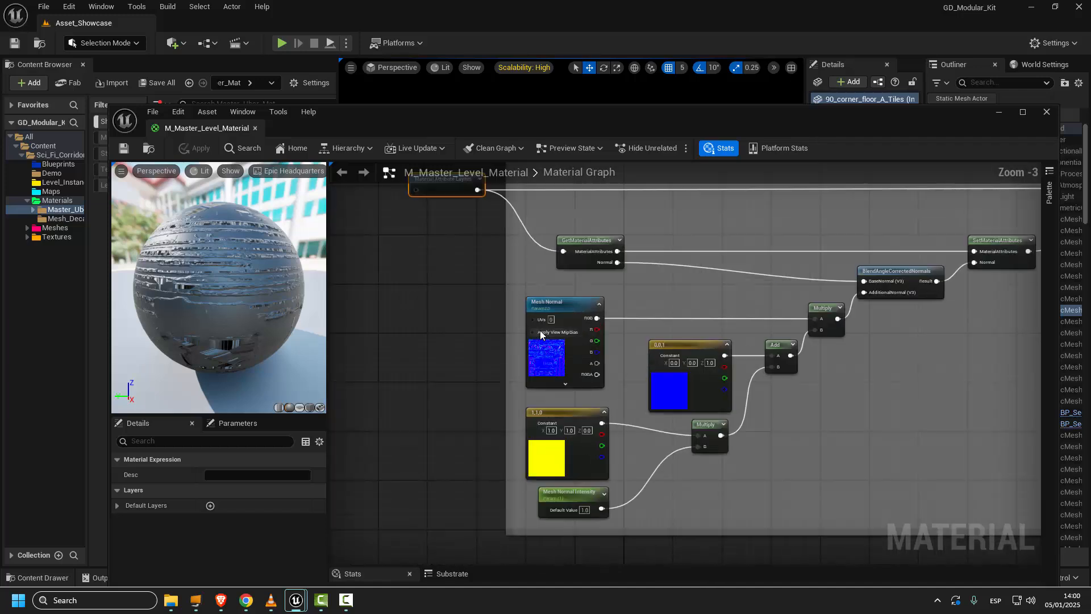
{"action": "right_click_drag", "start_coordinate": [409, 335], "coordinate": [356, 327]}
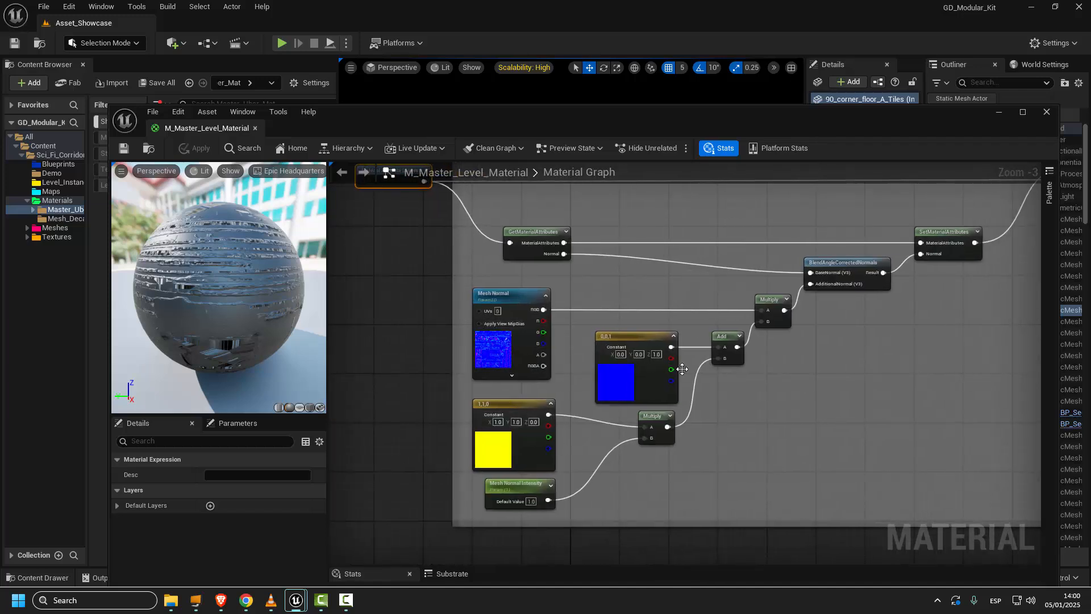
{"action": "scroll", "coordinate": [563, 422], "scroll_direction": "down", "scroll_amount": 2}
{"action": "scroll", "coordinate": [611, 399], "scroll_direction": "up", "scroll_amount": 3}
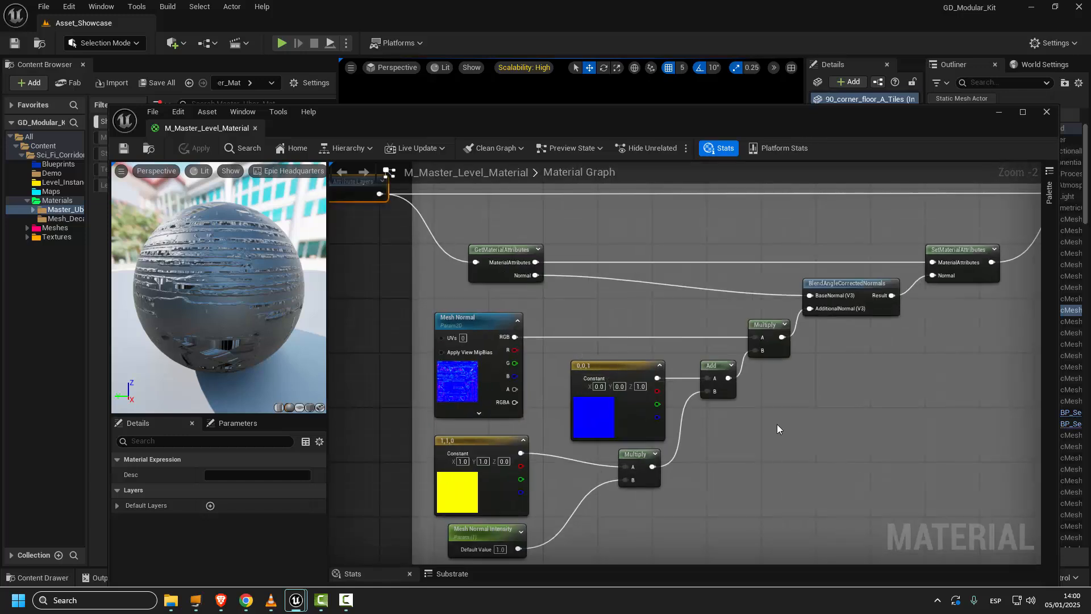
{"action": "right_click_drag", "start_coordinate": [776, 448], "coordinate": [858, 380]}
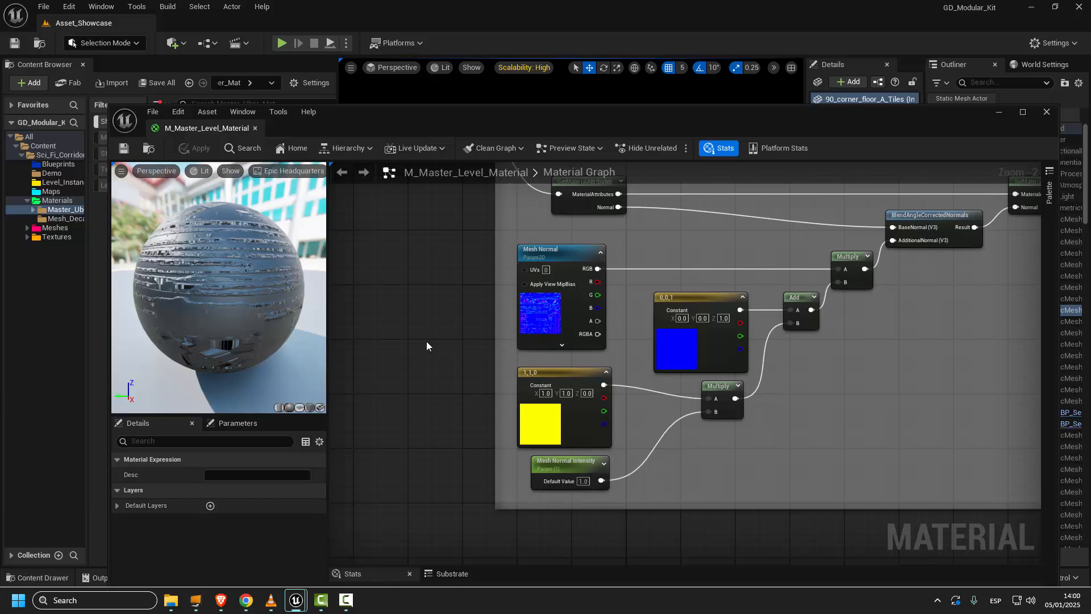
{"action": "scroll", "coordinate": [420, 325], "scroll_direction": "down", "scroll_amount": 3}
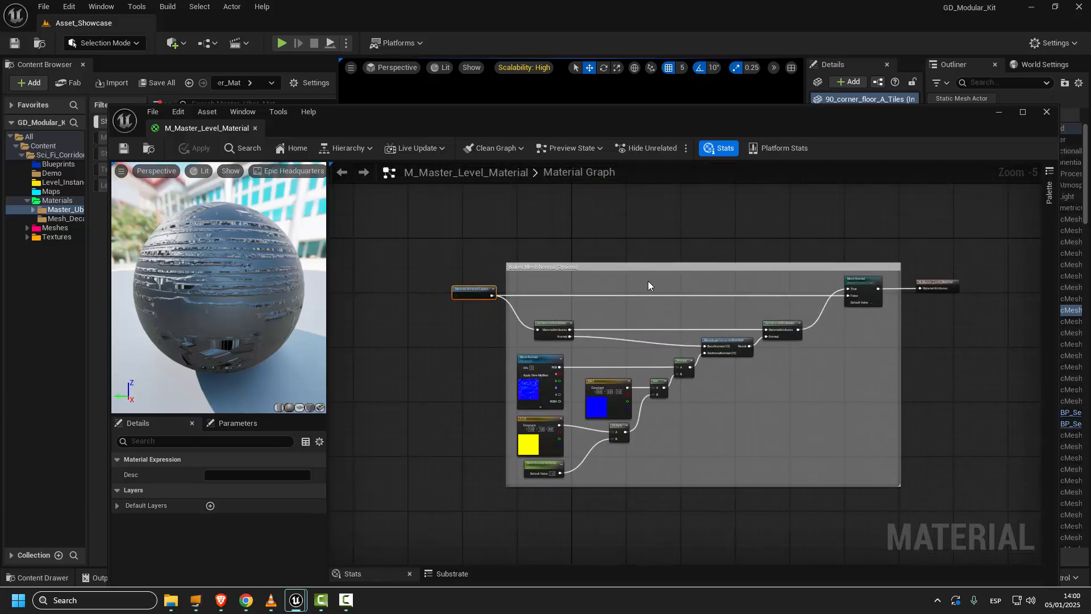
{"action": "left_click", "coordinate": [1046, 112]}
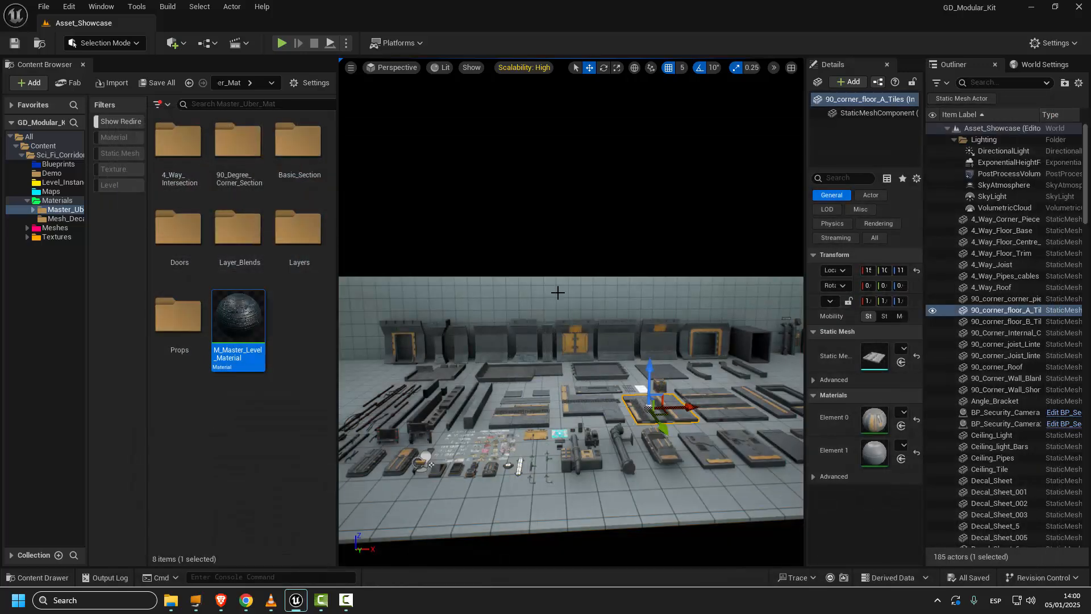
Open the ML_Base_Paint layer instance from the Layers folder and check the texture maps in its Textures parameter group.
{"action": "double_click", "coordinate": [297, 233]}
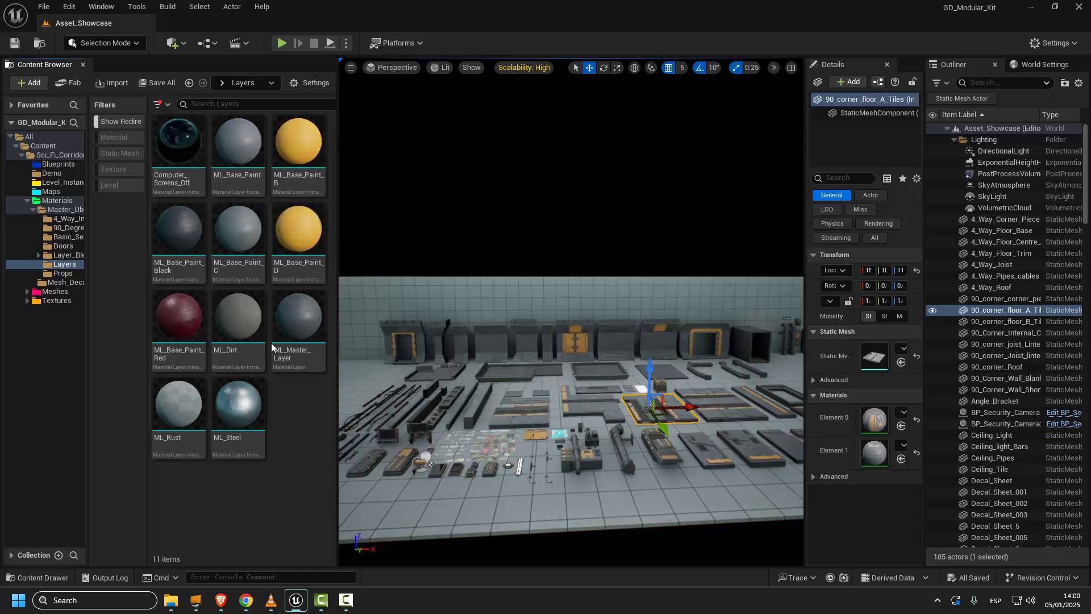
{"action": "double_click", "coordinate": [236, 151]}
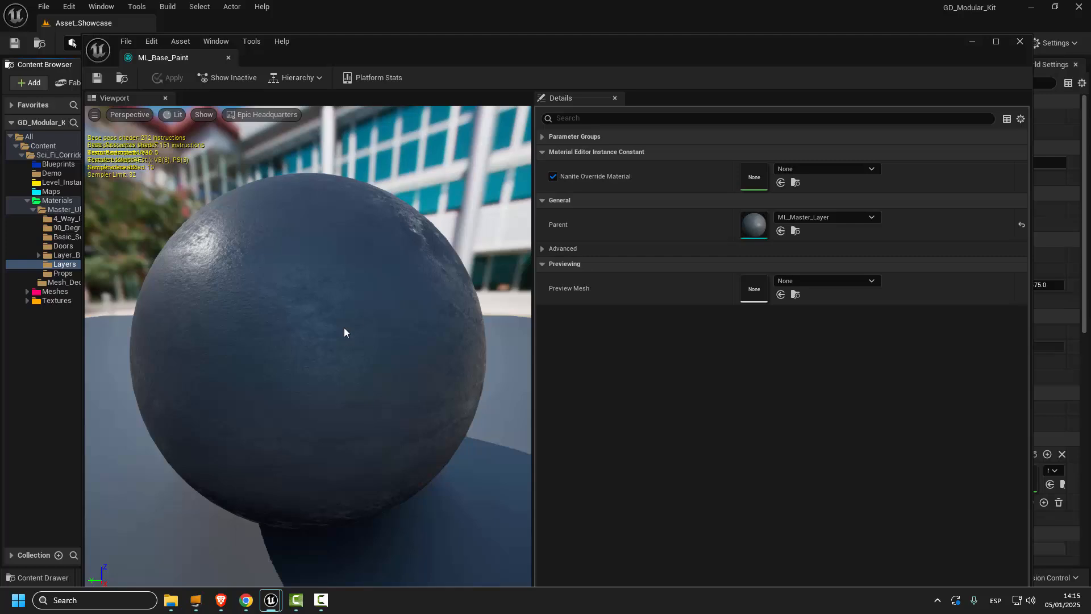
{"action": "left_click", "coordinate": [543, 137]}
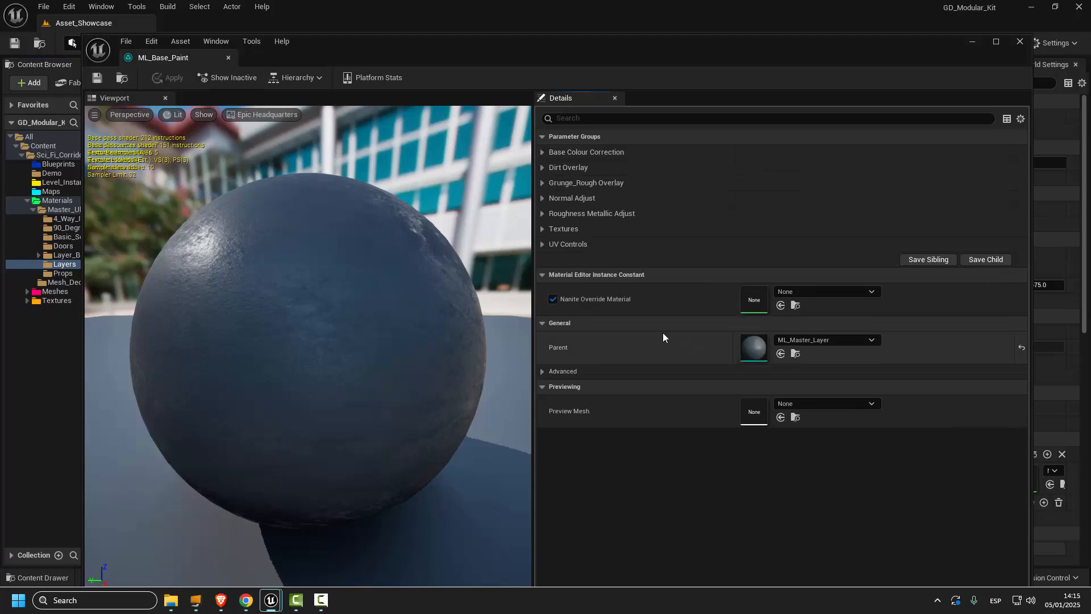
{"action": "left_click", "coordinate": [544, 229]}
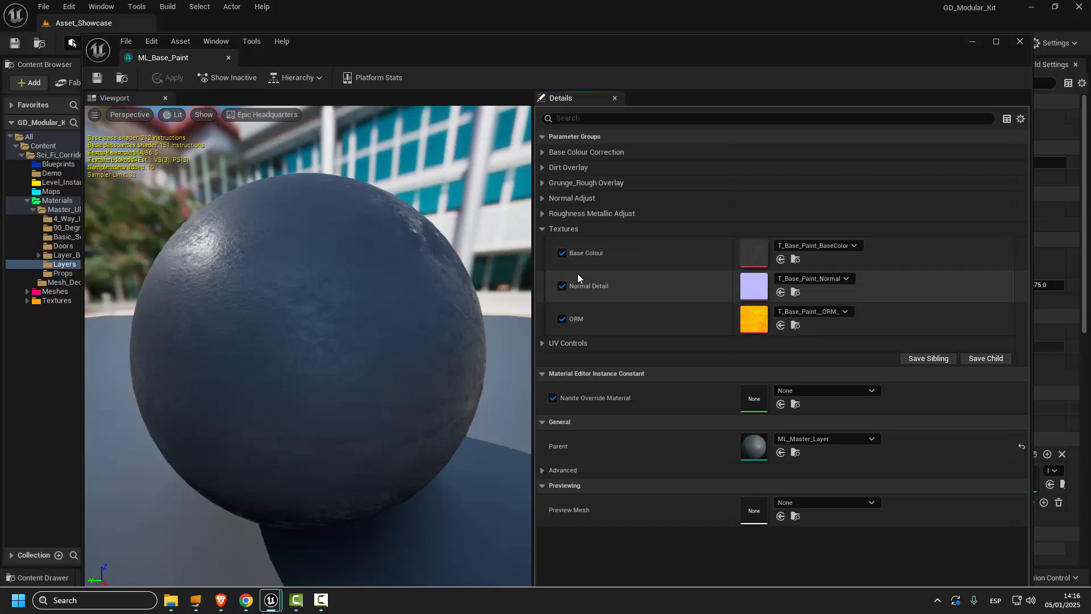
{"action": "left_click", "coordinate": [544, 228]}
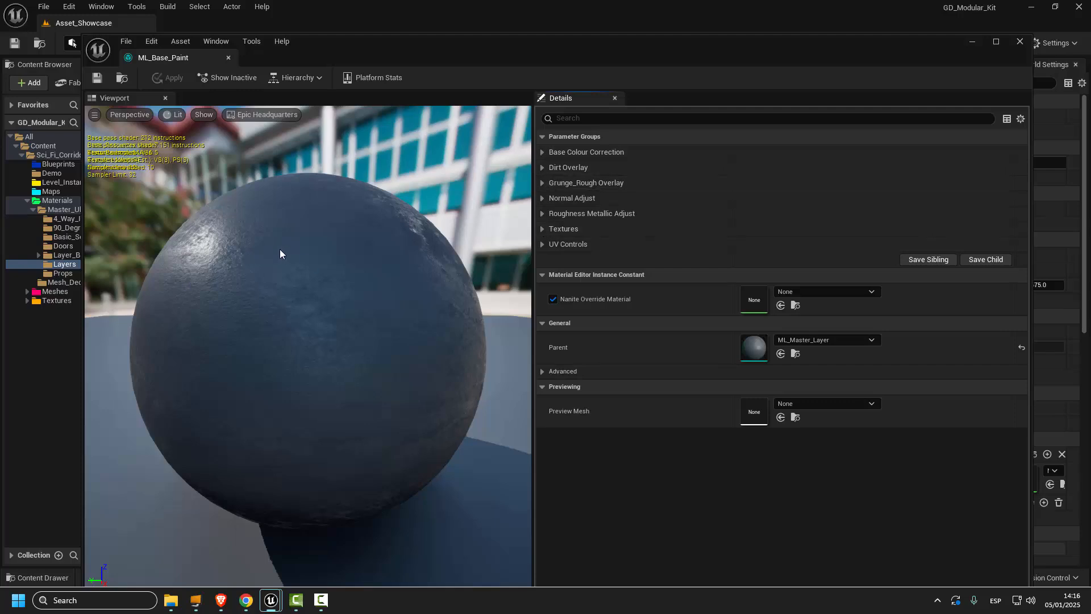
Check the Base Colour Correction and Dirt Overlay parameter groups of ML_Base_Paint, collapsing each one again.
{"action": "left_click", "coordinate": [543, 152]}
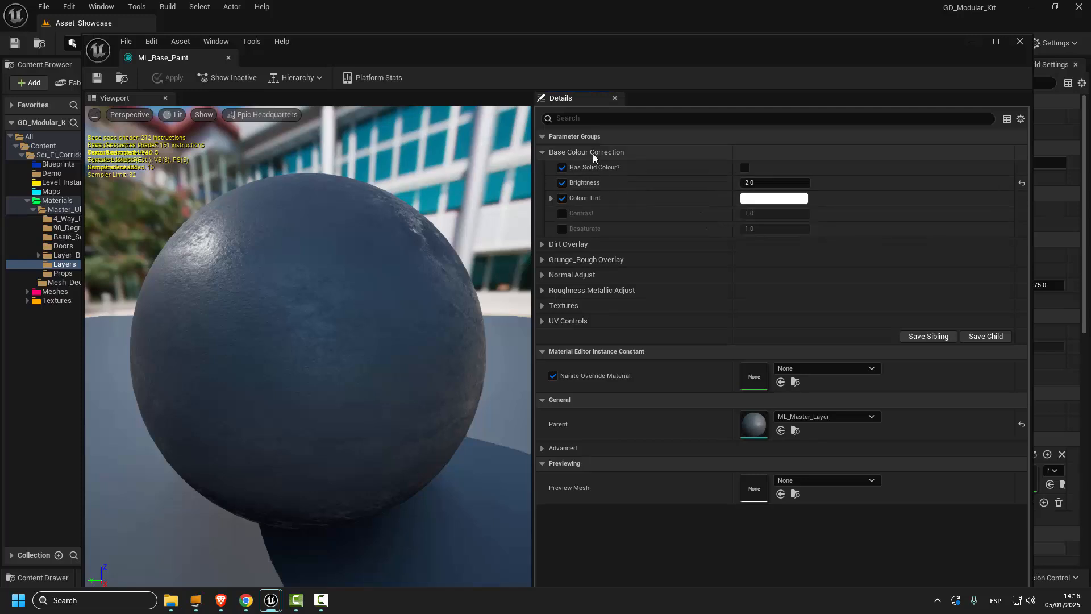
{"action": "left_click", "coordinate": [543, 153]}
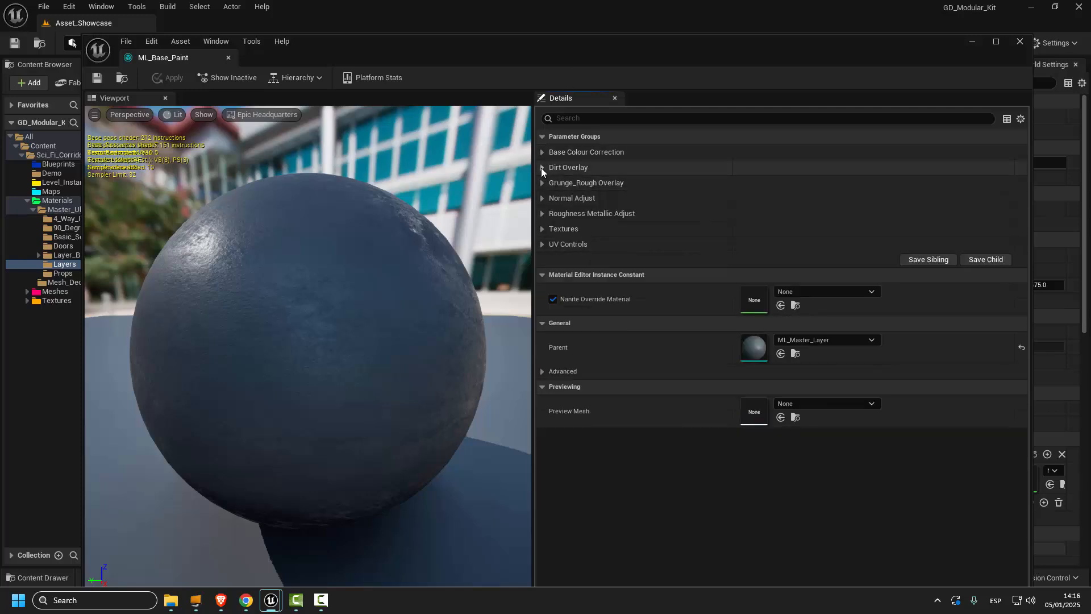
{"action": "left_click", "coordinate": [541, 168]}
{"action": "left_click", "coordinate": [541, 167]}
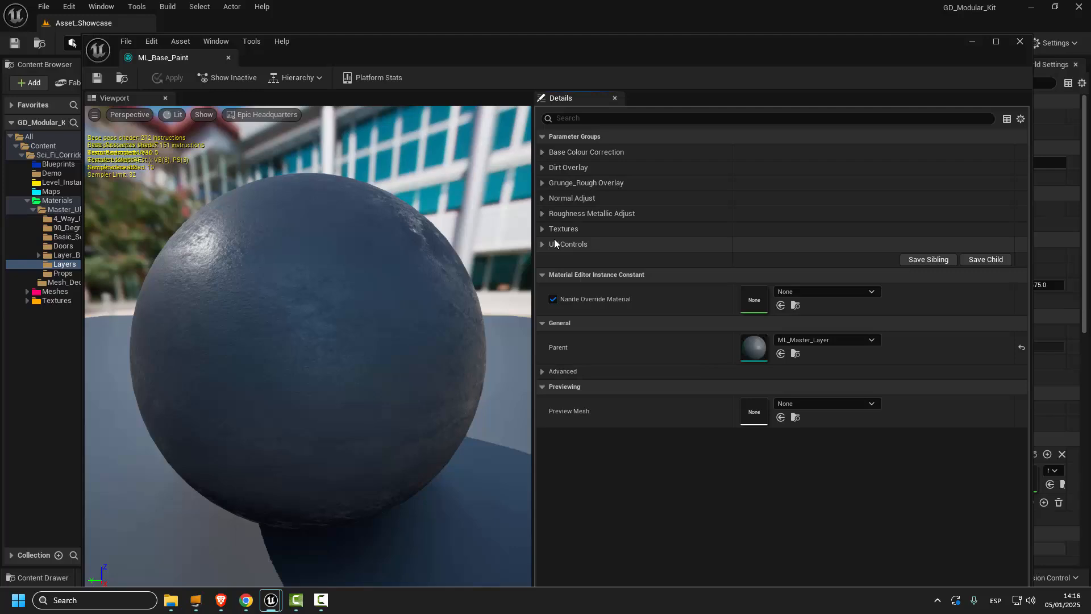
Check the Roughness Metallic Adjust, Textures and UV Controls parameter groups, and close ML_Base_Paint.
{"action": "left_click", "coordinate": [543, 213]}
{"action": "left_click", "coordinate": [542, 214]}
{"action": "left_click", "coordinate": [544, 230]}
{"action": "left_click", "coordinate": [544, 229]}
{"action": "left_click", "coordinate": [542, 244]}
{"action": "left_click", "coordinate": [541, 244]}
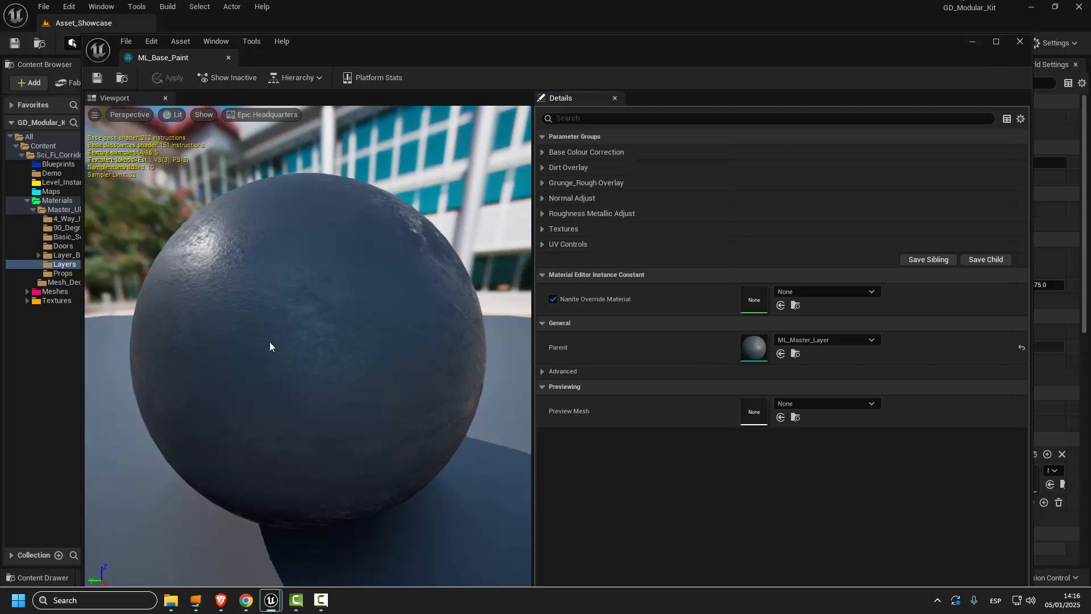
{"action": "left_click", "coordinate": [1019, 41]}
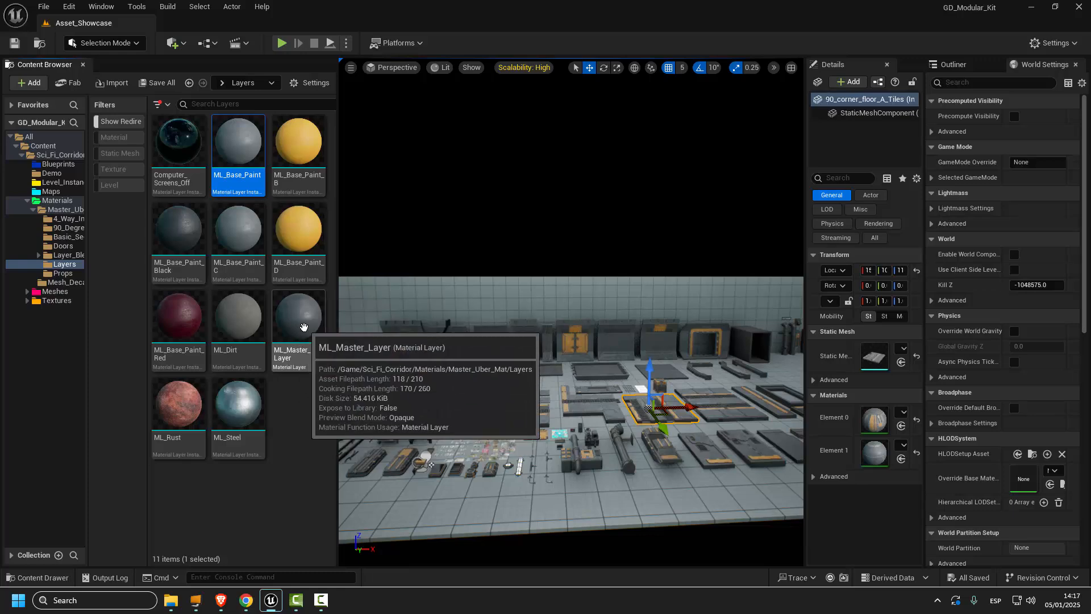
Open the parent ML_Master_Layer and examine its overall graph and the Base Colour group's nodes.
{"action": "double_click", "coordinate": [295, 309]}
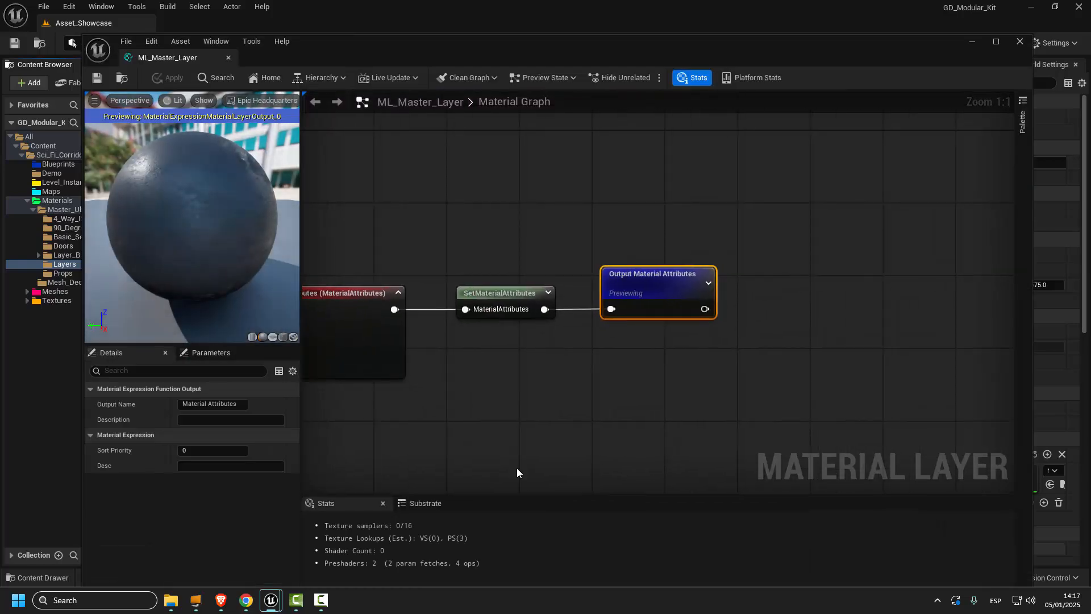
{"action": "scroll", "coordinate": [813, 369], "scroll_direction": "down", "scroll_amount": 10}
{"action": "key", "text": "Home"}
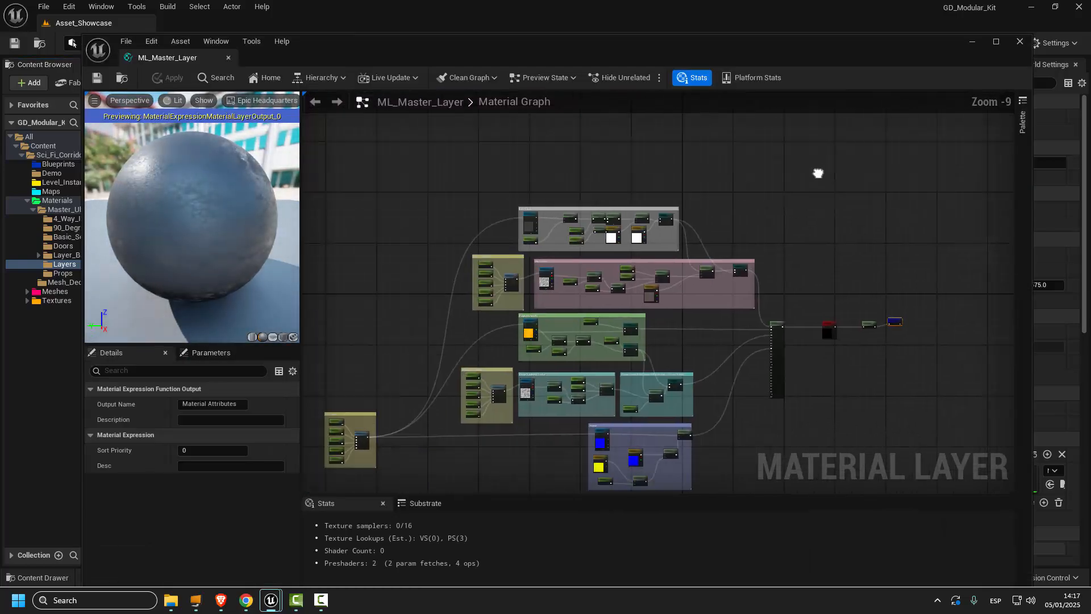
{"action": "scroll", "coordinate": [638, 213], "scroll_direction": "up", "scroll_amount": 10}
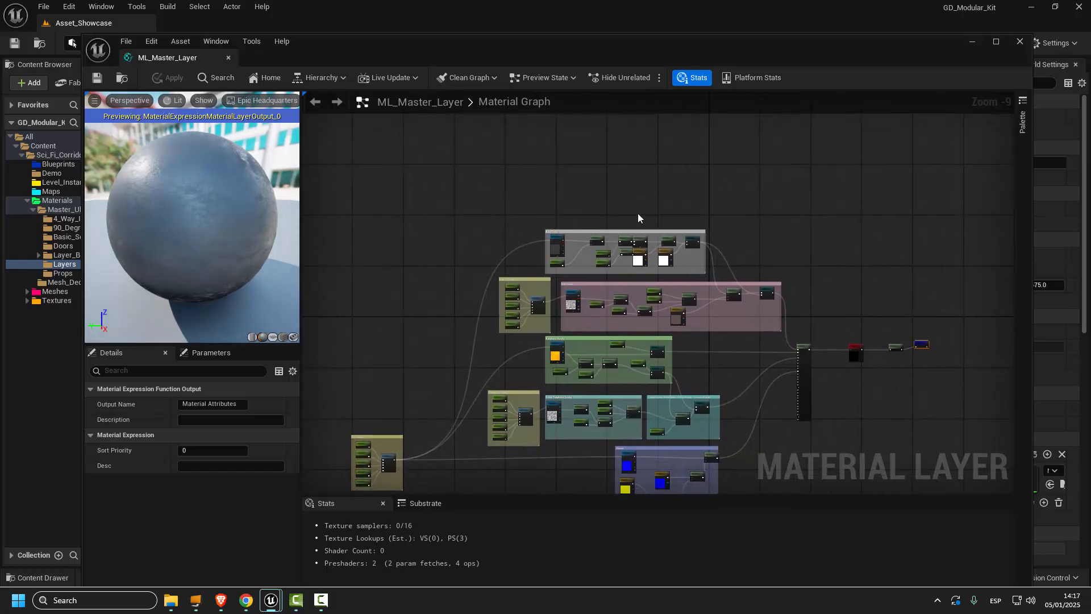
{"action": "scroll", "coordinate": [462, 230], "scroll_direction": "down", "scroll_amount": 2}
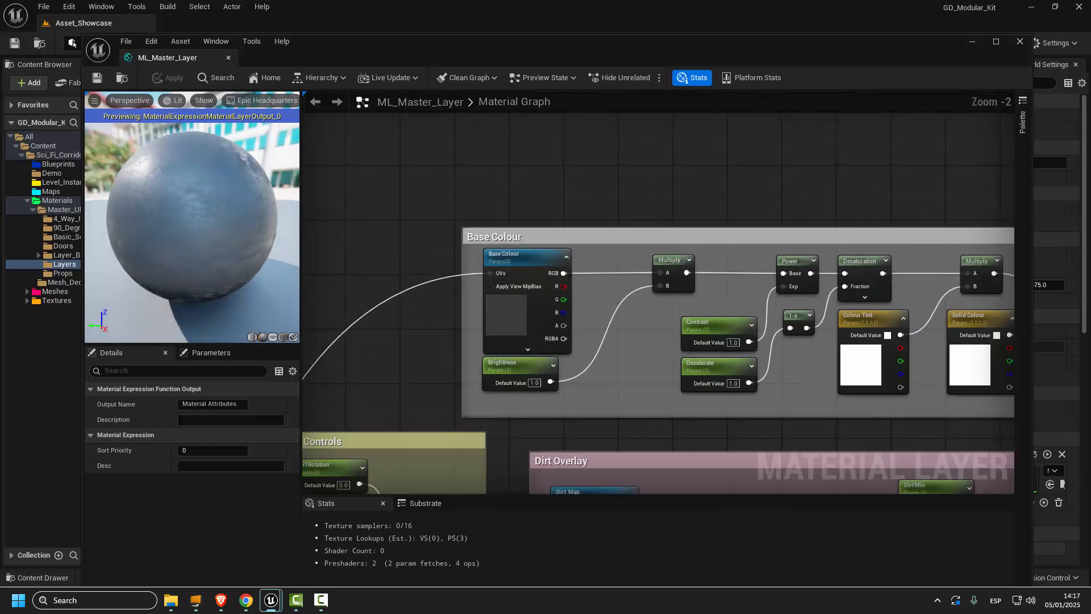
{"action": "right_click_drag", "start_coordinate": [464, 430], "coordinate": [446, 211]}
{"action": "right_click_drag", "start_coordinate": [371, 153], "coordinate": [416, 286]}
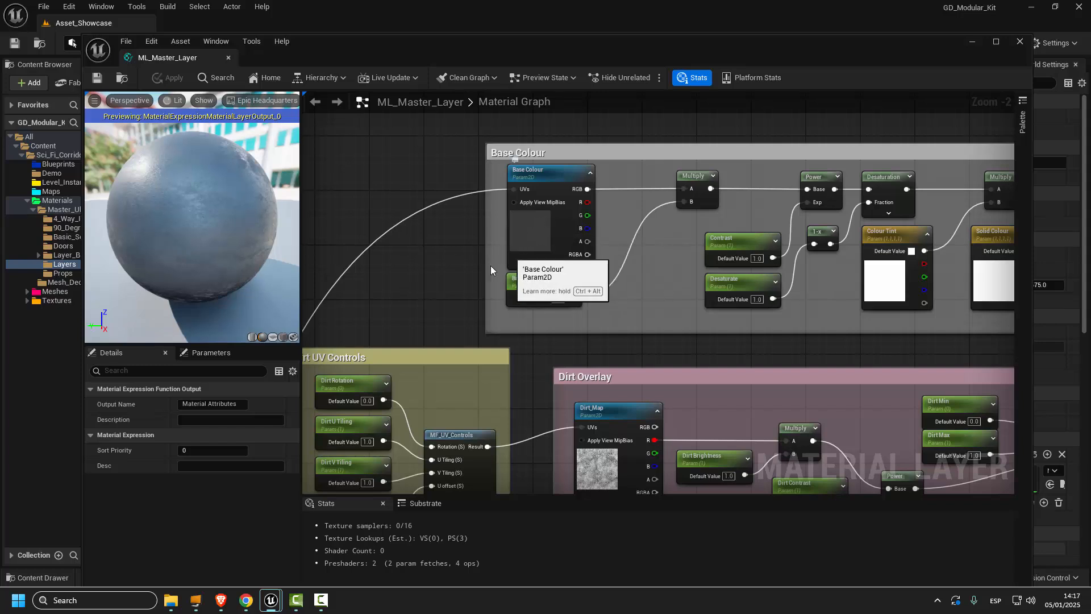
{"action": "mouse_move", "coordinate": [422, 304]}
{"action": "right_mouse_down"}
{"action": "mouse_move", "coordinate": [427, 259]}
{"action": "mouse_move", "coordinate": [419, 288]}
{"action": "right_mouse_up"}
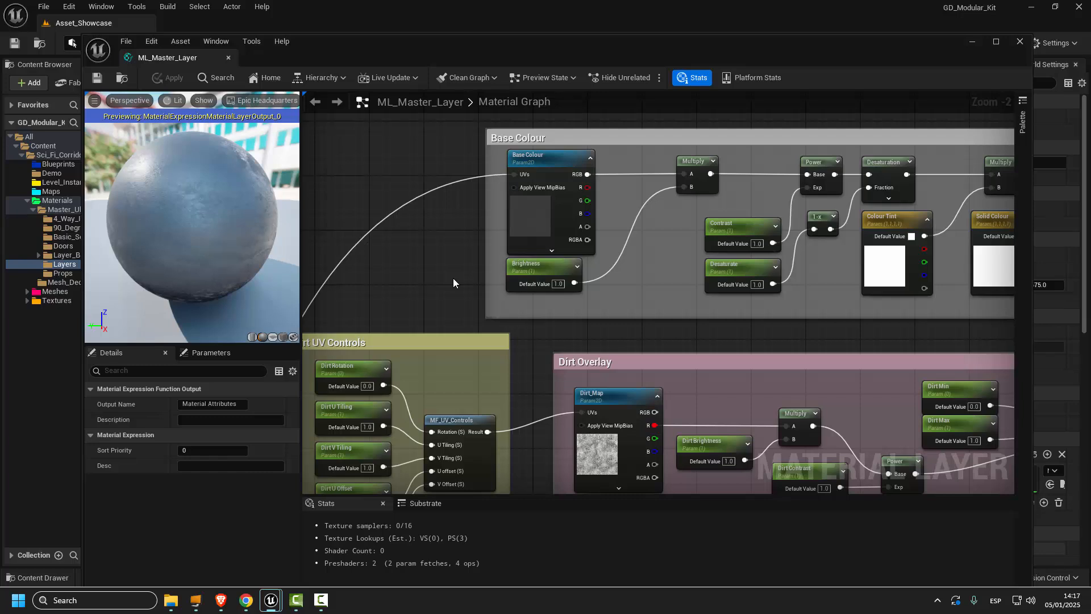
Examine the Dirt Overlay, Roughness Metallic, Grunge Roughness Overlay and Normal groups of the ML_Master_Layer graph.
{"action": "right_click_drag", "start_coordinate": [454, 279], "coordinate": [484, 120]}
{"action": "scroll", "coordinate": [455, 307], "scroll_direction": "down", "scroll_amount": 2}
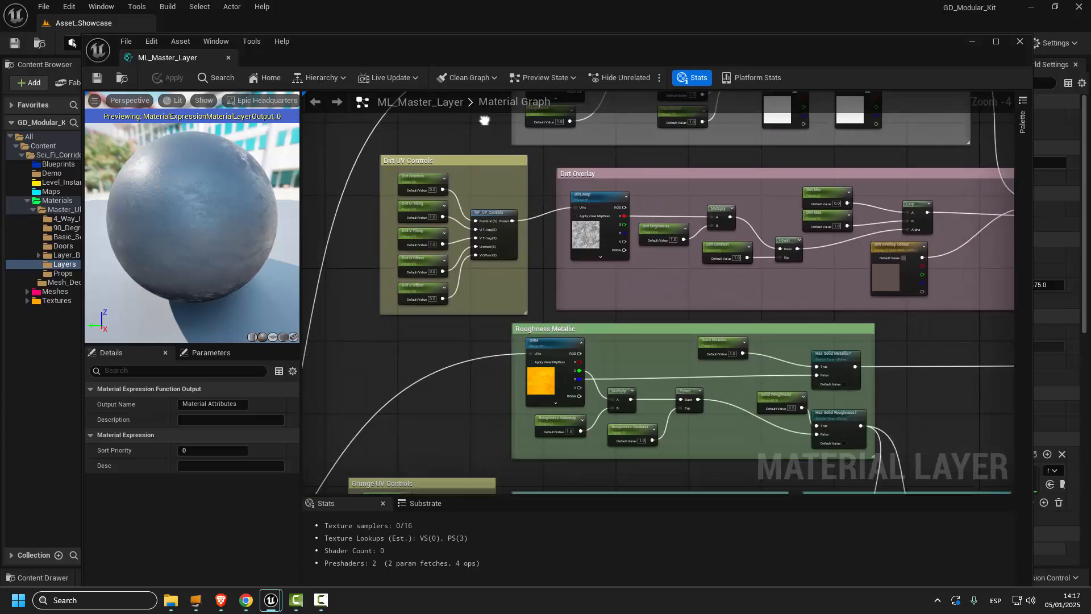
{"action": "right_click_drag", "start_coordinate": [455, 420], "coordinate": [462, 393]}
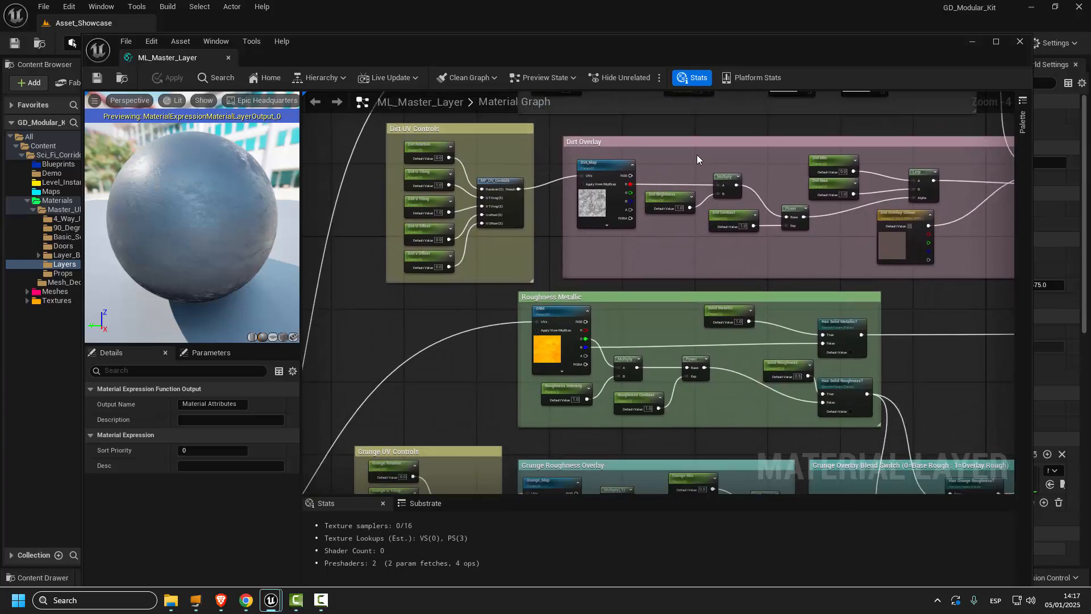
{"action": "right_click_drag", "start_coordinate": [433, 317], "coordinate": [580, 369]}
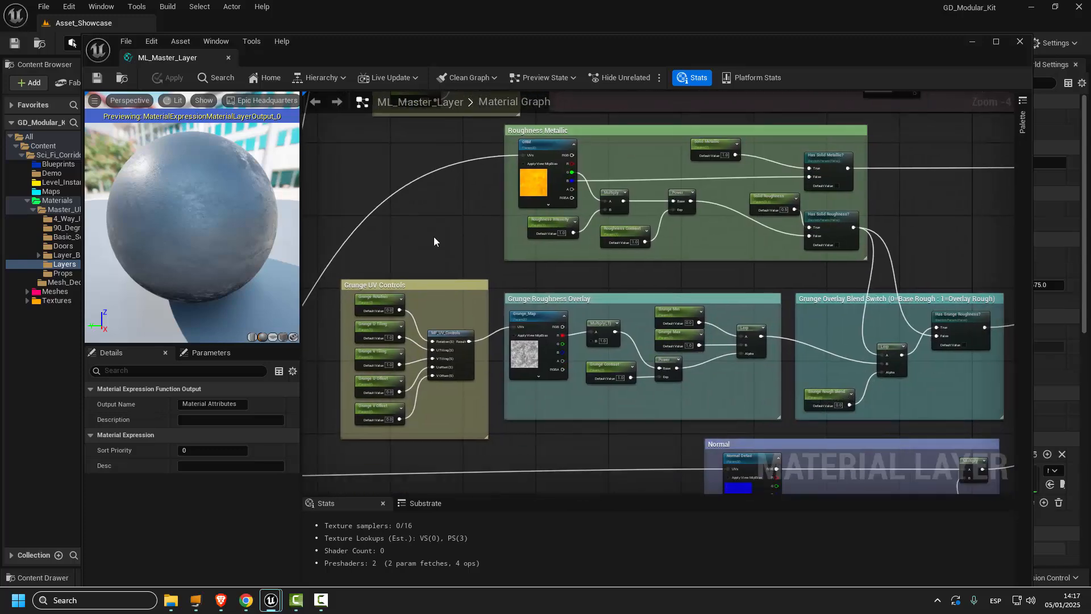
{"action": "right_click_drag", "start_coordinate": [434, 241], "coordinate": [484, 126]}
{"action": "right_click_drag", "start_coordinate": [689, 447], "coordinate": [442, 335]}
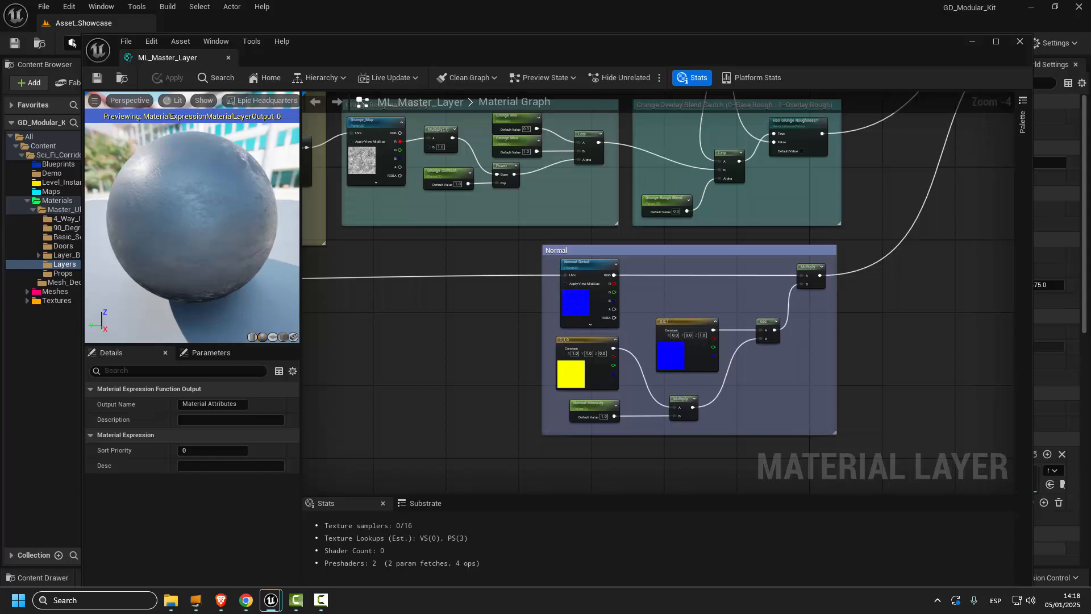
Trace the connections from the Normal group back past the roughness and dirt groups to the shared UV controls, showing the whole graph.
{"action": "right_click_drag", "start_coordinate": [670, 312], "coordinate": [848, 392]}
{"action": "right_click_drag", "start_coordinate": [542, 323], "coordinate": [579, 487]}
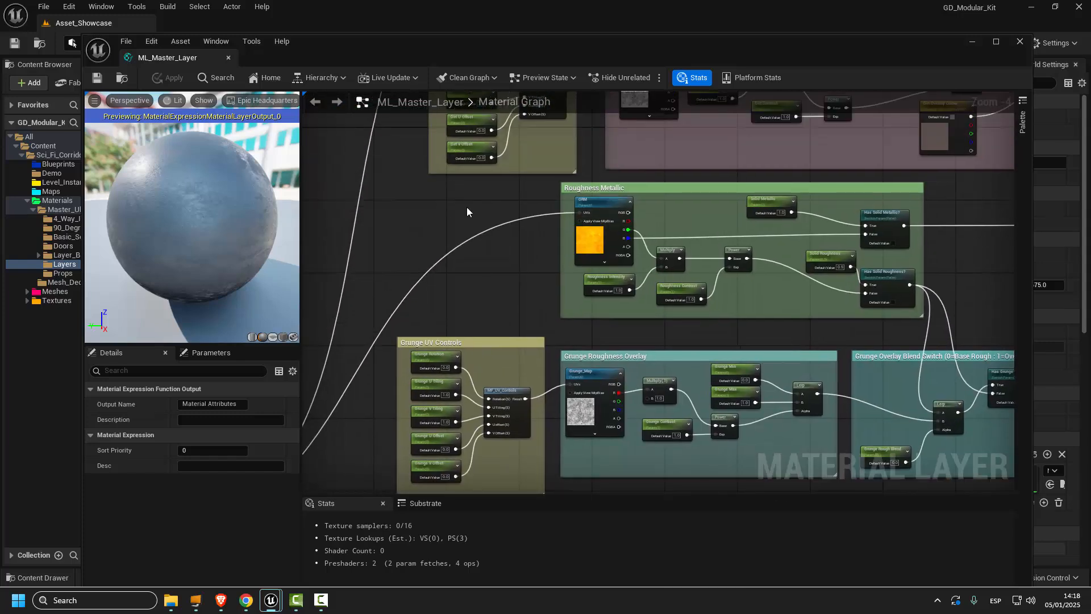
{"action": "right_click_drag", "start_coordinate": [491, 228], "coordinate": [535, 355]}
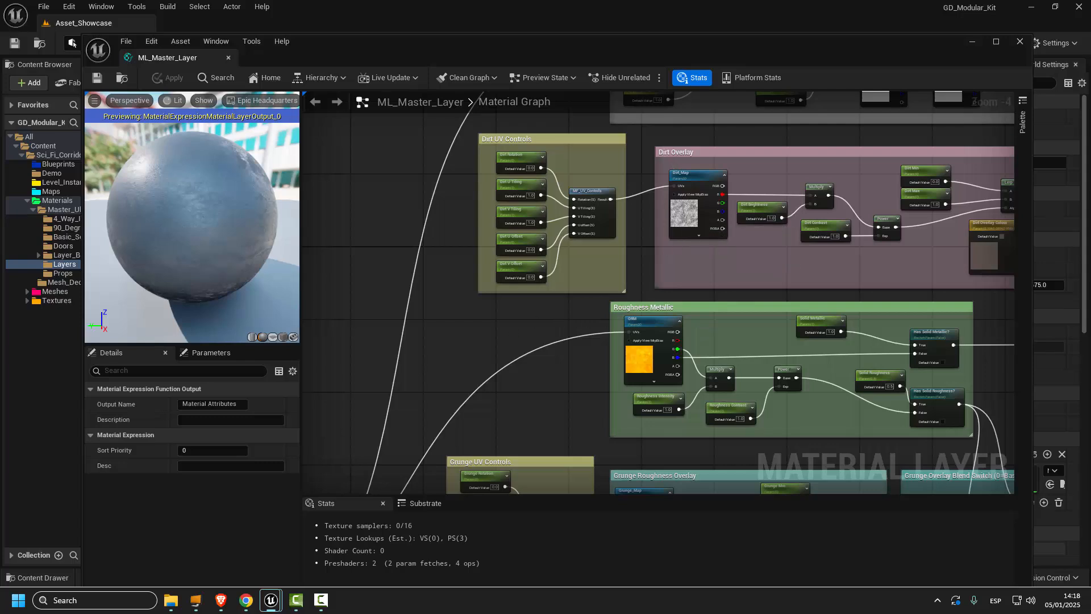
{"action": "right_click_drag", "start_coordinate": [403, 354], "coordinate": [454, 322]}
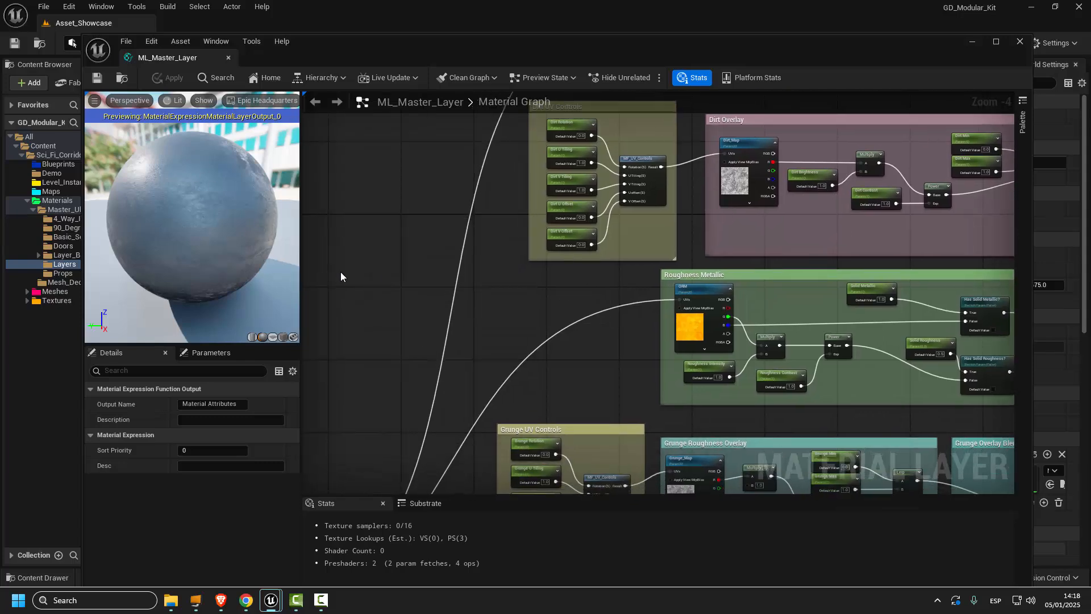
{"action": "scroll", "coordinate": [496, 305], "scroll_direction": "down", "scroll_amount": 4}
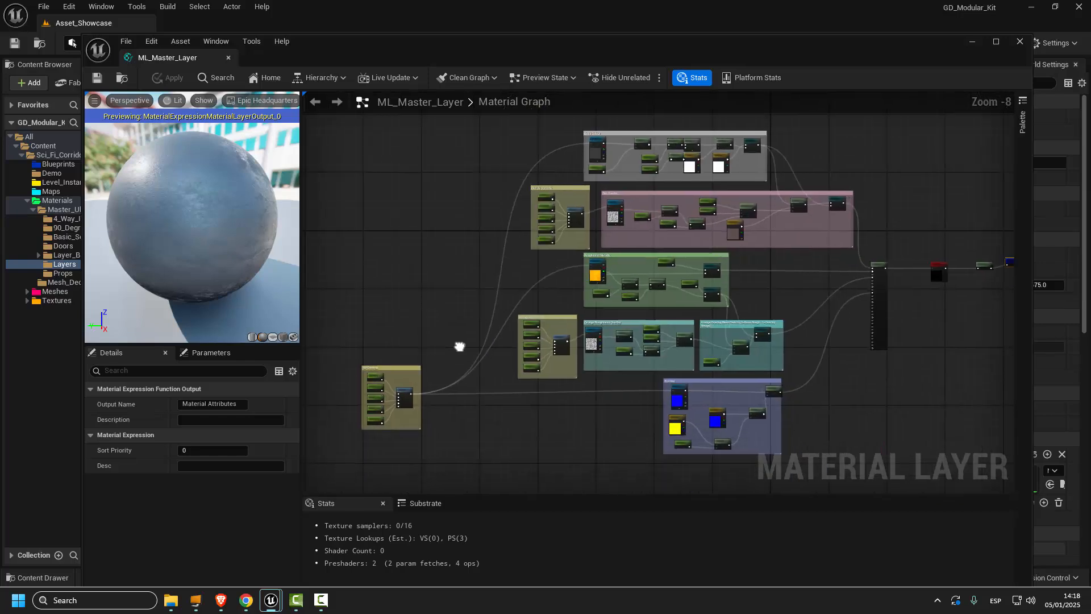
{"action": "mouse_move", "coordinate": [458, 346]}
{"action": "right_mouse_down"}
{"action": "mouse_move", "coordinate": [492, 353]}
{"action": "mouse_move", "coordinate": [478, 353]}
{"action": "right_mouse_up"}
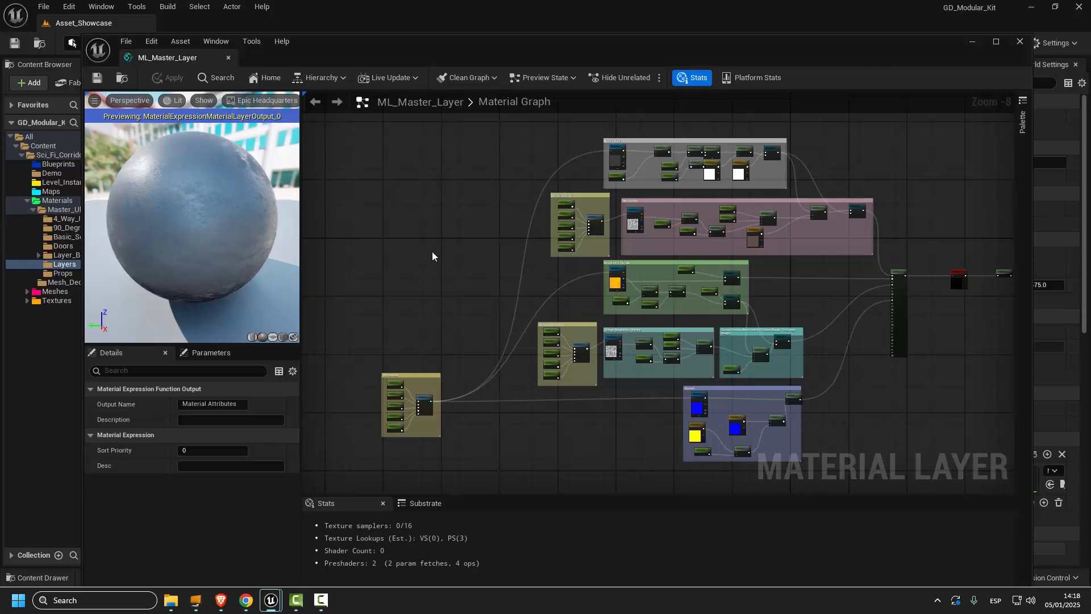
Examine the Dirt UV Controls group and its connection to the Dirt Overlay group in the ML_Master_Layer graph.
{"action": "mouse_move", "coordinate": [476, 283]}
{"action": "right_mouse_down"}
{"action": "mouse_move", "coordinate": [401, 324]}
{"action": "mouse_move", "coordinate": [492, 263]}
{"action": "mouse_move", "coordinate": [492, 282]}
{"action": "right_mouse_up"}
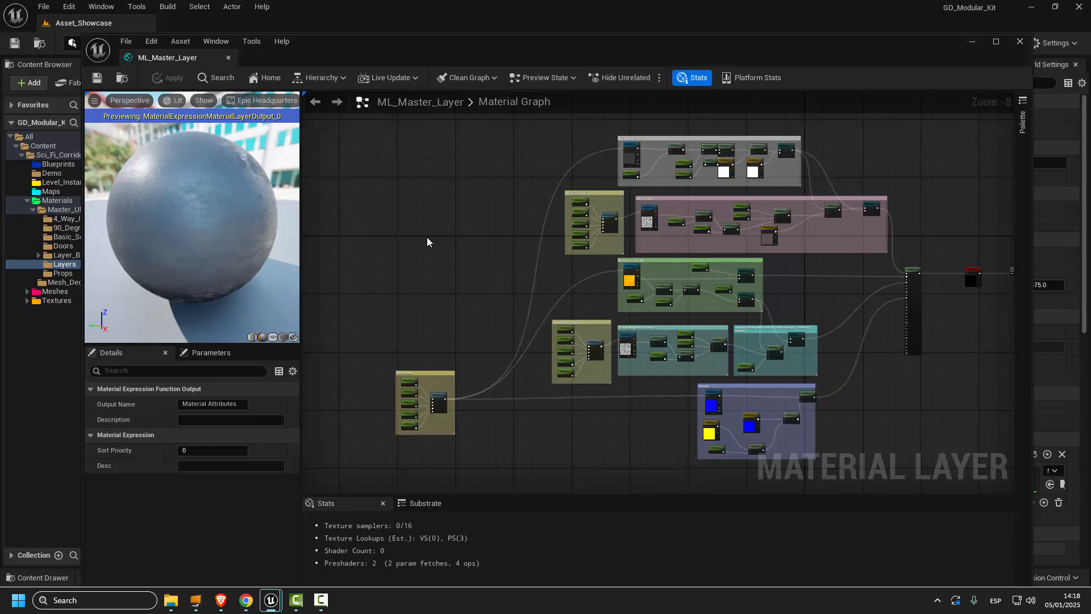
{"action": "right_click_drag", "start_coordinate": [463, 239], "coordinate": [410, 259]}
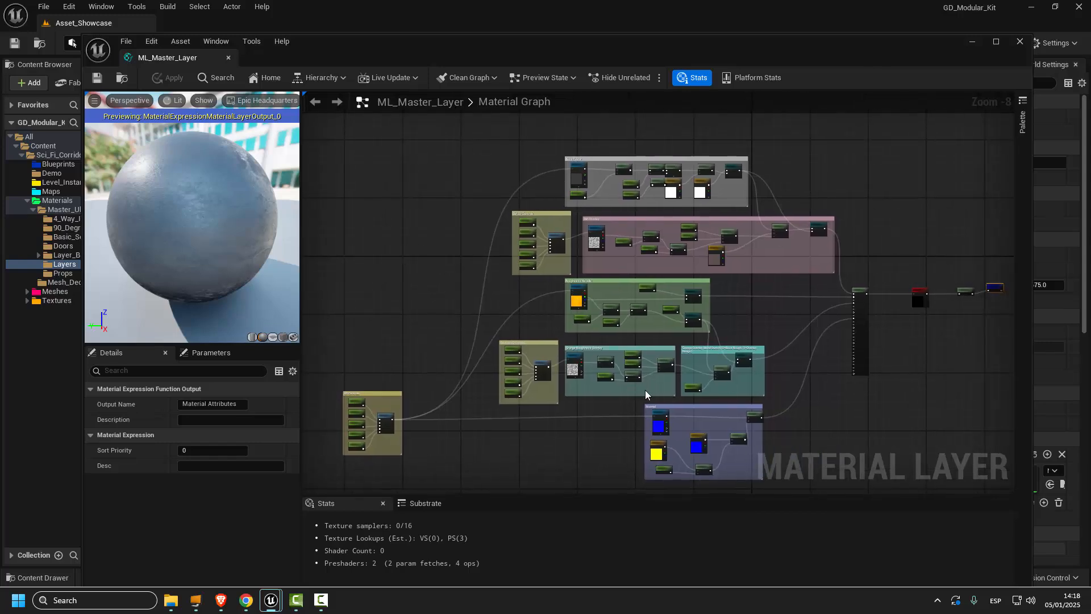
{"action": "right_click_drag", "start_coordinate": [382, 337], "coordinate": [443, 312]}
{"action": "right_click_drag", "start_coordinate": [514, 434], "coordinate": [538, 371]}
{"action": "scroll", "coordinate": [414, 318], "scroll_direction": "up", "scroll_amount": 6}
{"action": "scroll", "coordinate": [624, 228], "scroll_direction": "down", "scroll_amount": 3}
{"action": "right_click_drag", "start_coordinate": [712, 188], "coordinate": [515, 278]}
{"action": "right_click_drag", "start_coordinate": [729, 189], "coordinate": [733, 358]}
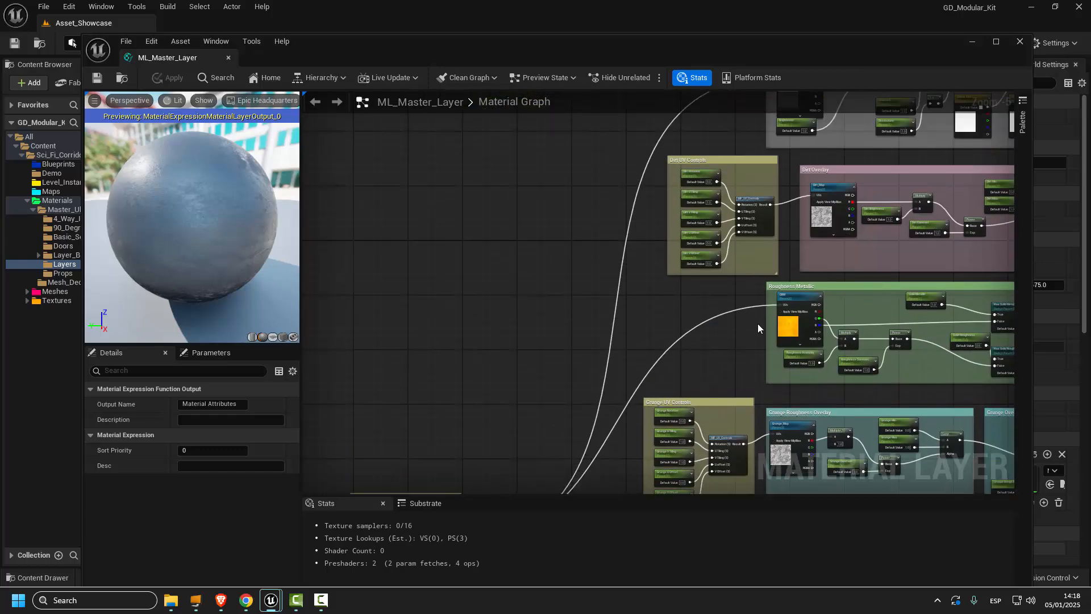
{"action": "right_click_drag", "start_coordinate": [616, 226], "coordinate": [546, 241]}
{"action": "scroll", "coordinate": [523, 246], "scroll_direction": "up", "scroll_amount": 2}
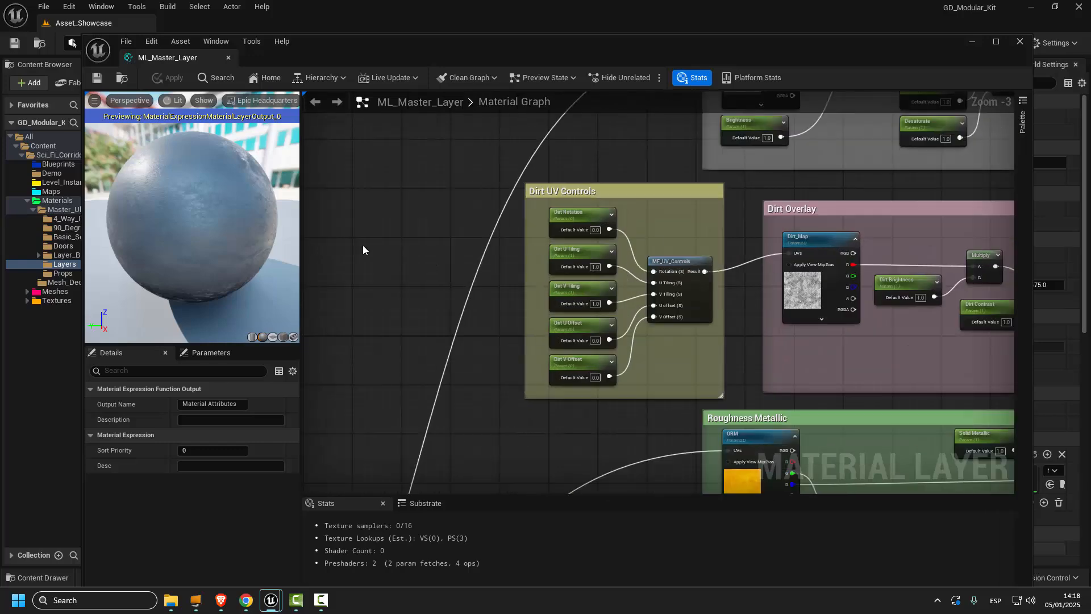
{"action": "right_click_drag", "start_coordinate": [444, 182], "coordinate": [437, 238]}
{"action": "scroll", "coordinate": [402, 322], "scroll_direction": "down", "scroll_amount": 2}
{"action": "scroll", "coordinate": [449, 380], "scroll_direction": "down", "scroll_amount": 3}
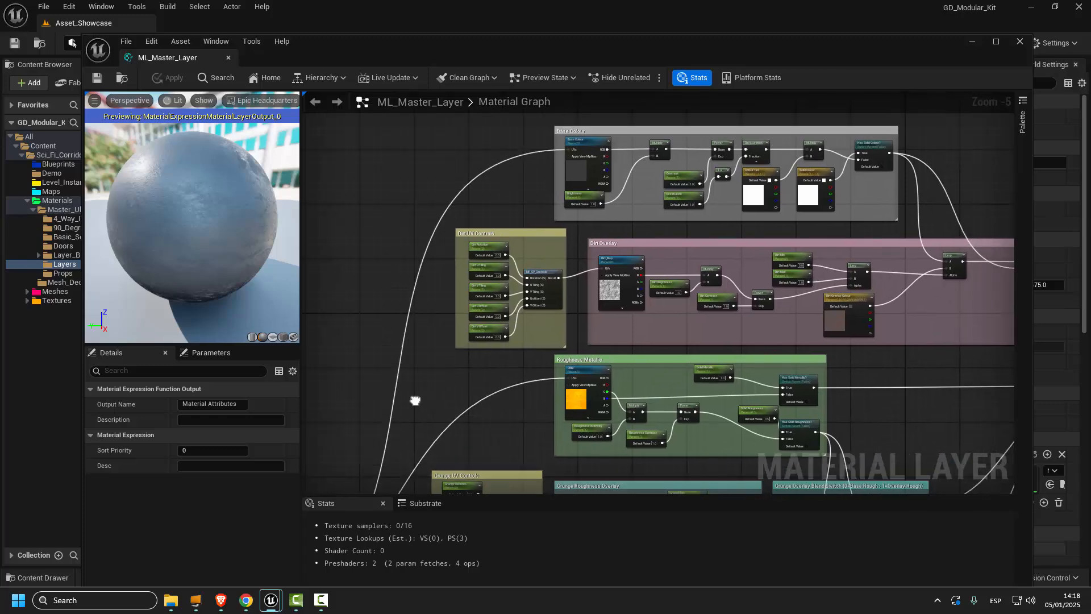
Examine the MakeMaterialAttributes node where the graph's groups come together, and close ML_Master_Layer.
{"action": "right_click_drag", "start_coordinate": [419, 362], "coordinate": [420, 305]}
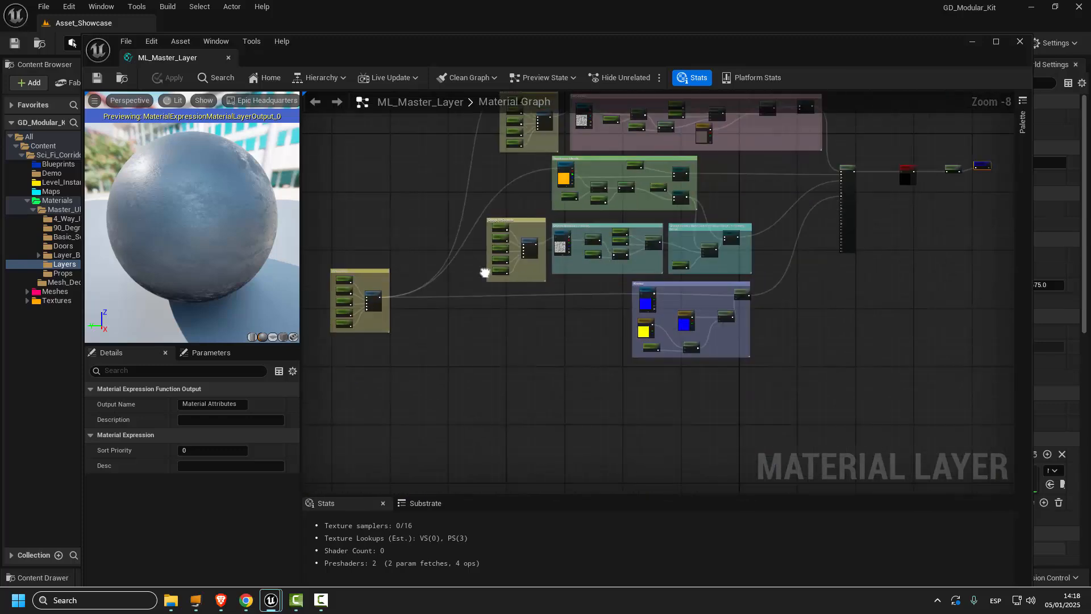
{"action": "scroll", "coordinate": [676, 307], "scroll_direction": "up", "scroll_amount": 4}
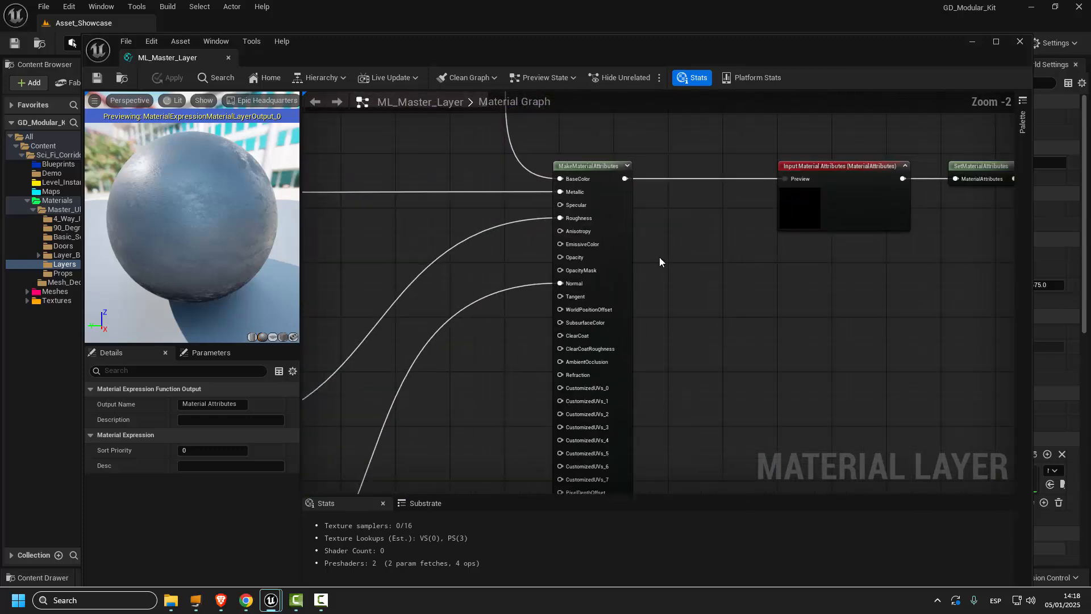
{"action": "scroll", "coordinate": [660, 257], "scroll_direction": "down", "scroll_amount": 5}
{"action": "right_click_drag", "start_coordinate": [659, 257], "coordinate": [634, 327]}
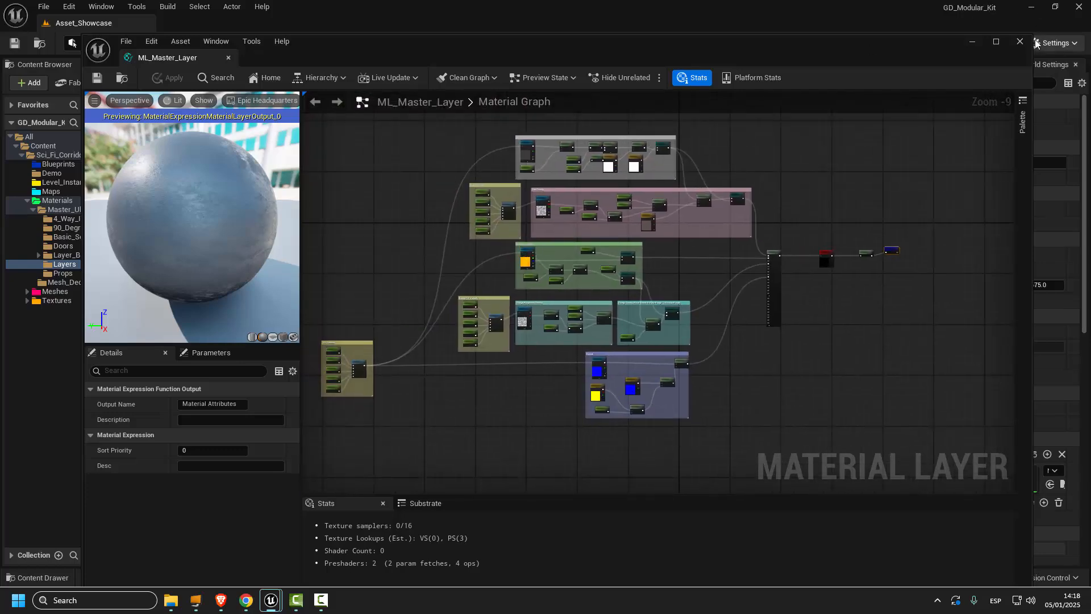
{"action": "left_click", "coordinate": [1020, 42]}
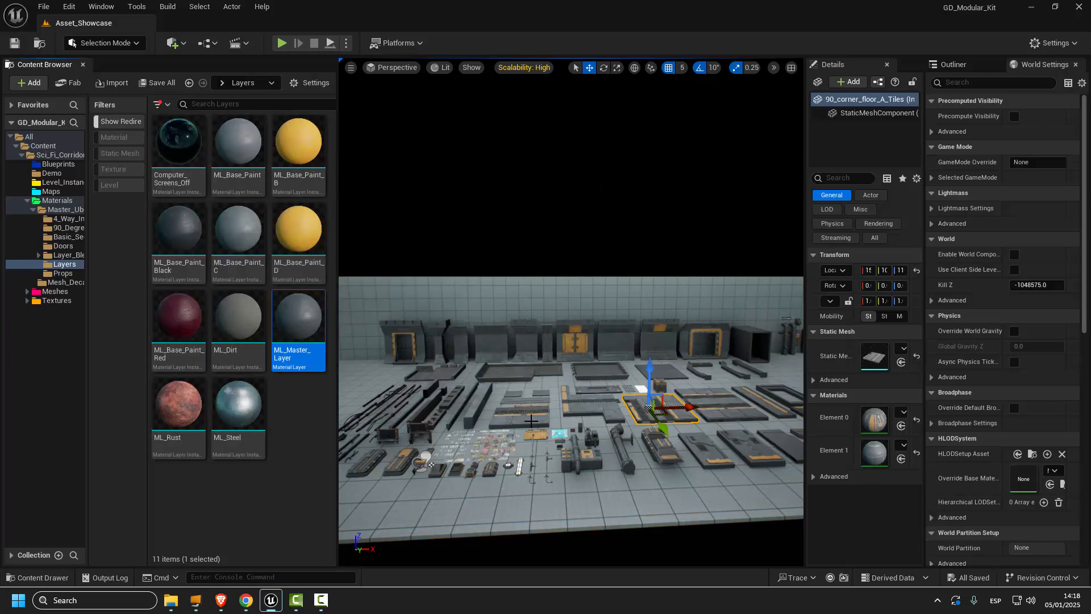
Open MI_Double_Doors_Floor from the Doors folder and show its global scalar, static switch and texture parameter values.
{"action": "left_click", "coordinate": [64, 255]}
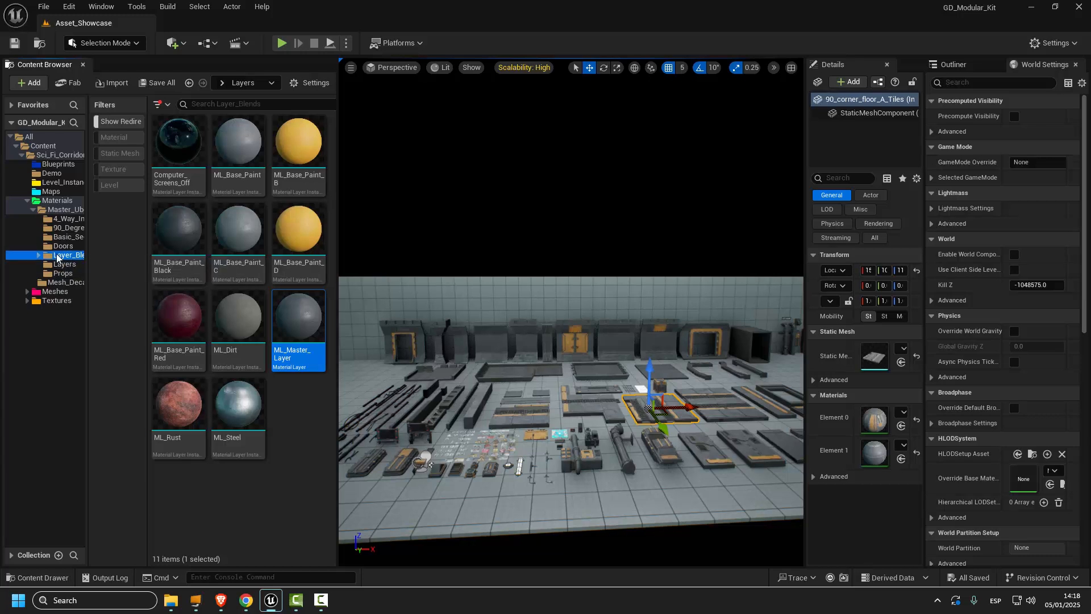
{"action": "left_click", "coordinate": [59, 246]}
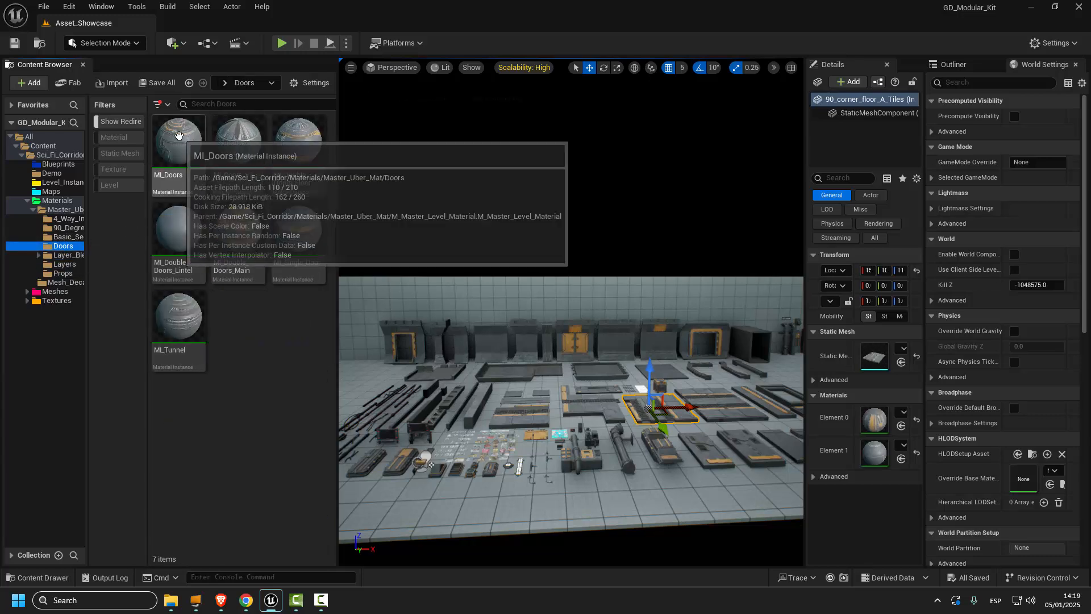
{"action": "double_click", "coordinate": [296, 145]}
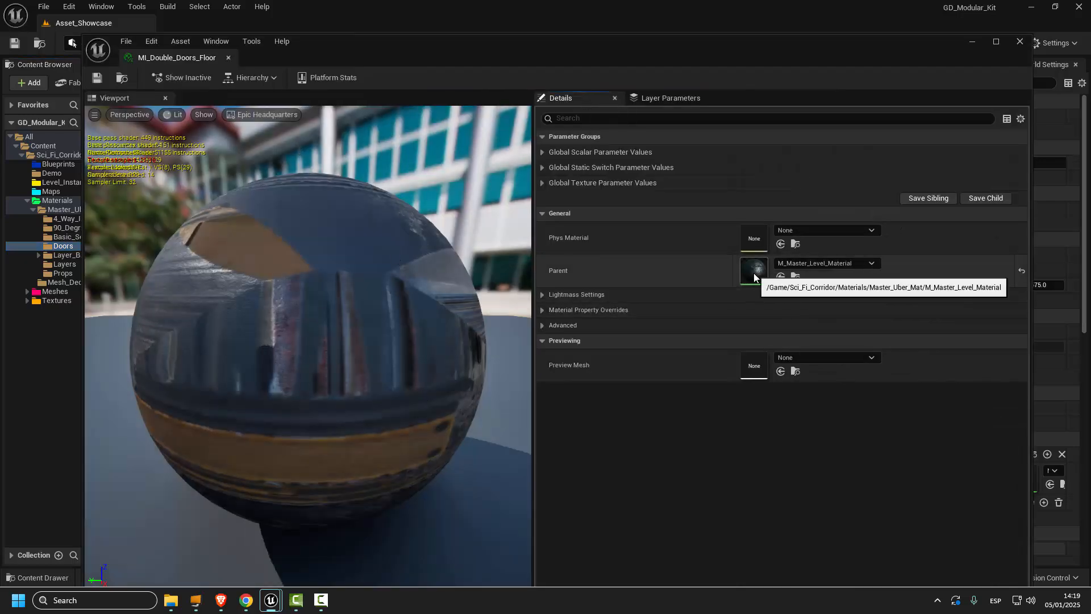
{"action": "left_click", "coordinate": [542, 151]}
{"action": "left_click", "coordinate": [542, 182]}
{"action": "left_click", "coordinate": [542, 213]}
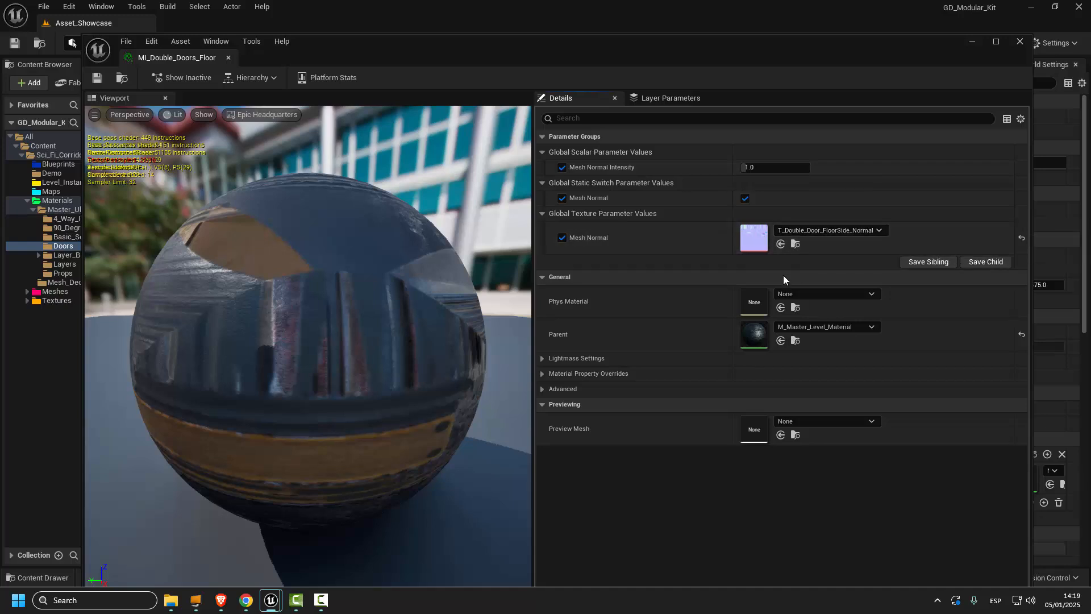
Show the layer parameters of MI_Double_Doors_Floor and review its material layers down to the Background.
{"action": "left_click", "coordinate": [669, 99]}
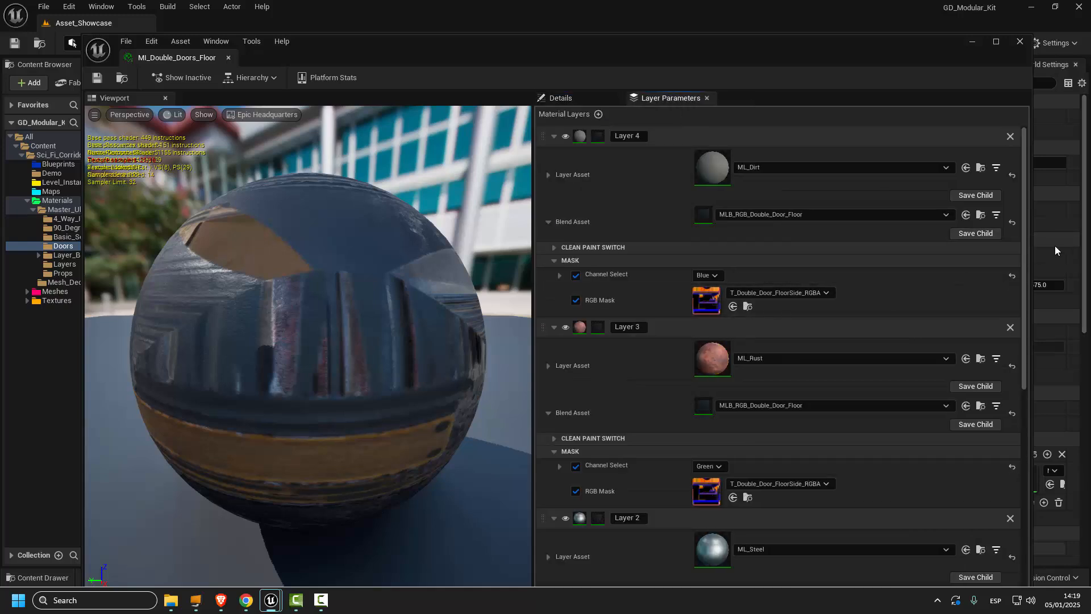
{"action": "scroll", "coordinate": [1028, 290], "scroll_direction": "down", "scroll_amount": 1}
{"action": "scroll", "coordinate": [1027, 290], "scroll_direction": "down", "scroll_amount": 5}
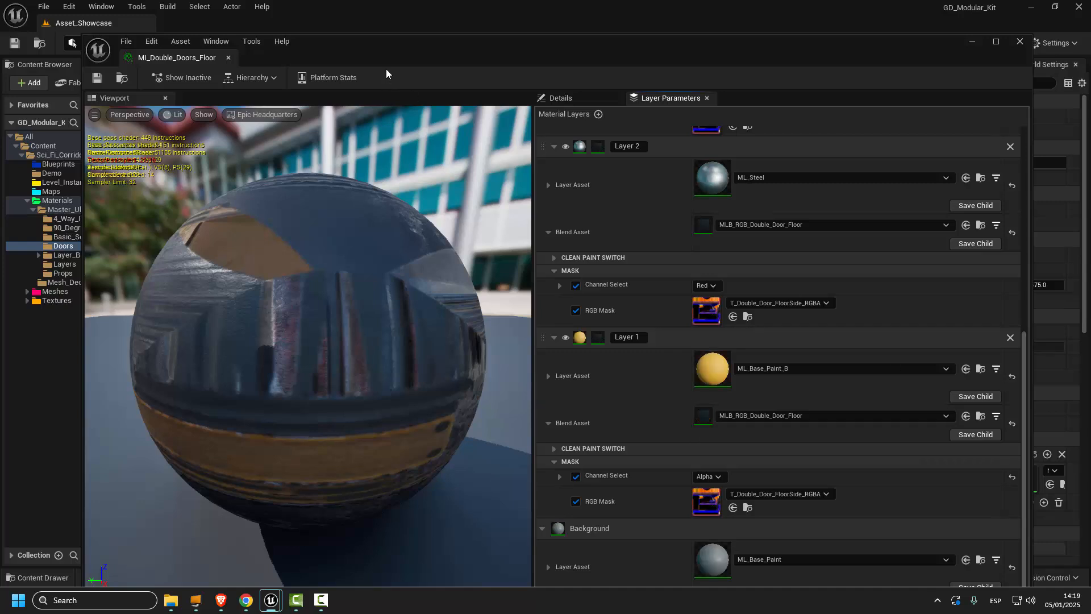
{"action": "left_click_drag", "start_coordinate": [376, 53], "coordinate": [466, 54]}
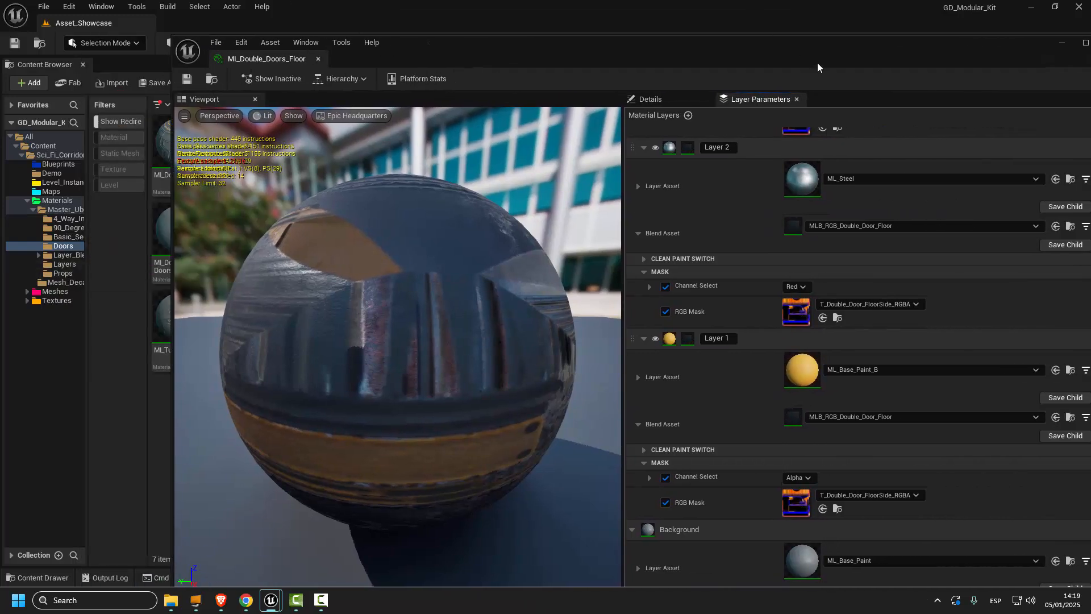
{"action": "left_click_drag", "start_coordinate": [817, 63], "coordinate": [761, 48]}
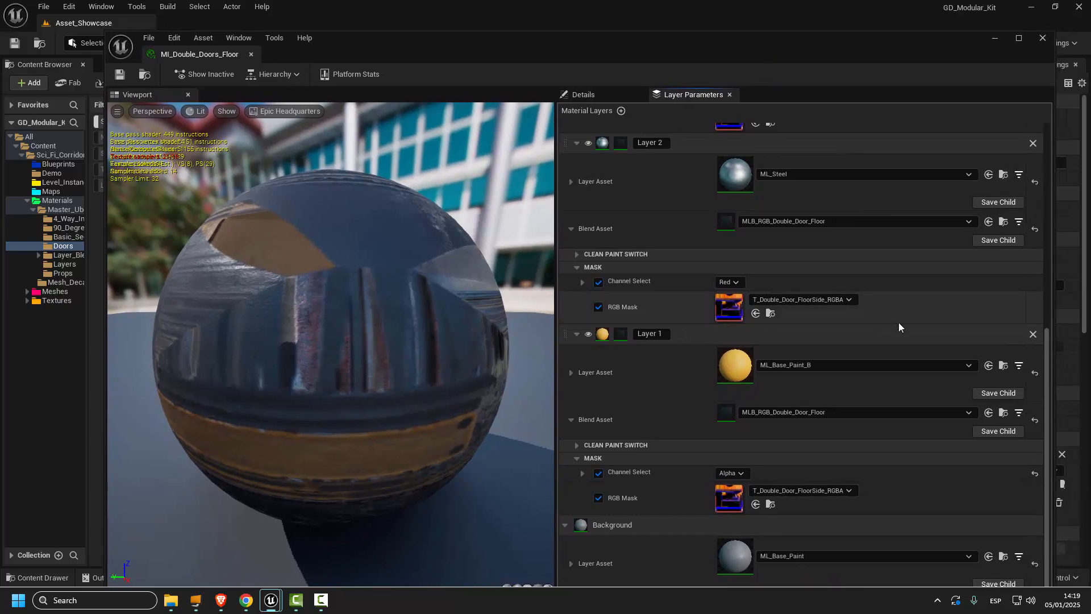
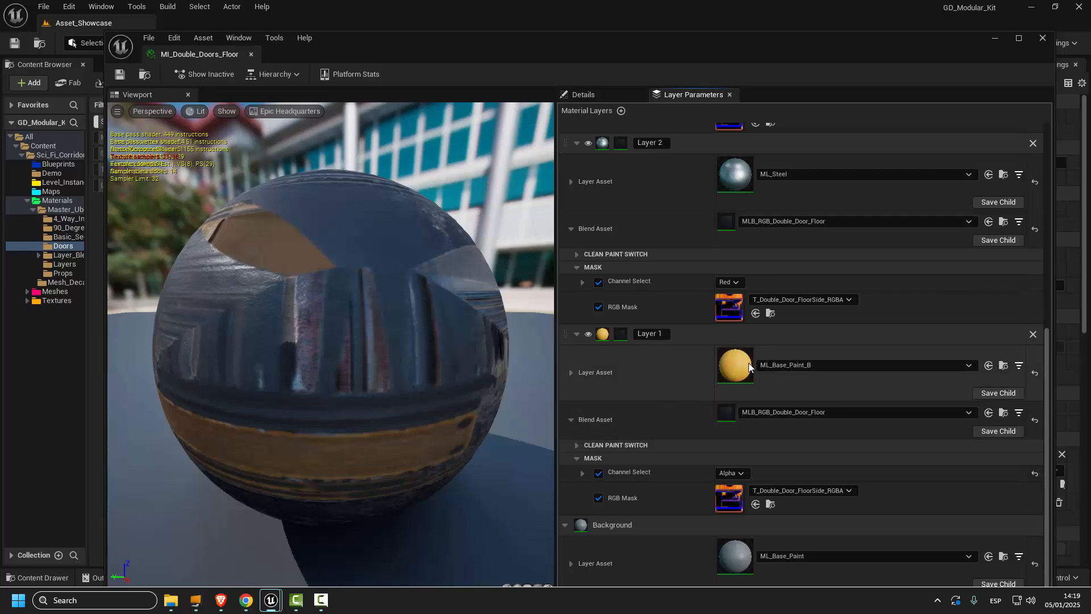
Compare the layer asset, blend asset, mask channel and RGB mask assigned to each of Layers 1 to 4.
{"action": "left_click_drag", "start_coordinate": [1048, 428], "coordinate": [1049, 337]}
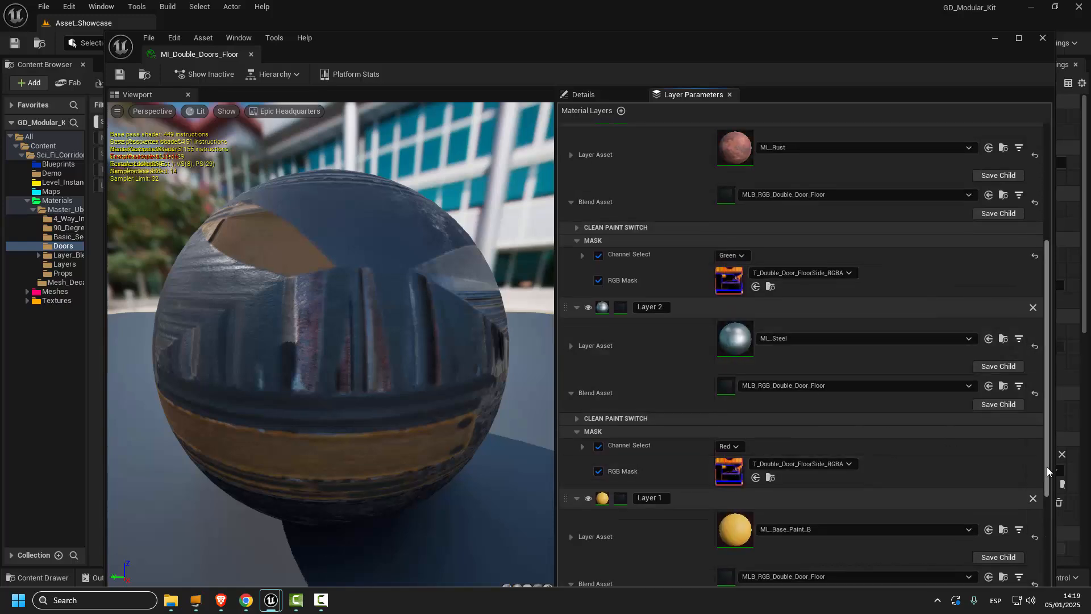
{"action": "left_click_drag", "start_coordinate": [1045, 468], "coordinate": [1046, 357]}
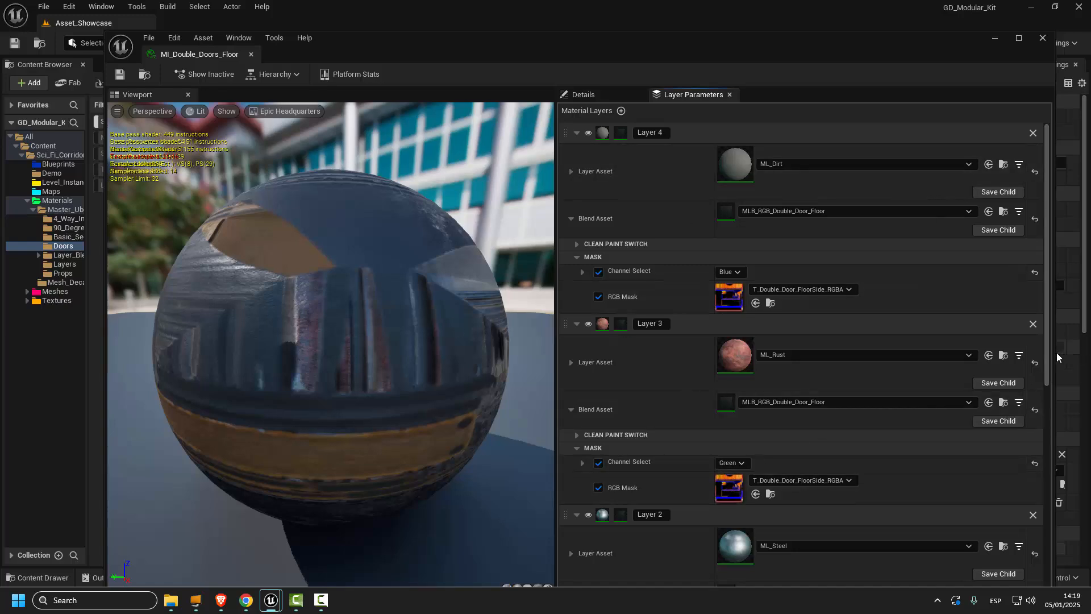
{"action": "left_click_drag", "start_coordinate": [1046, 363], "coordinate": [1004, 546]}
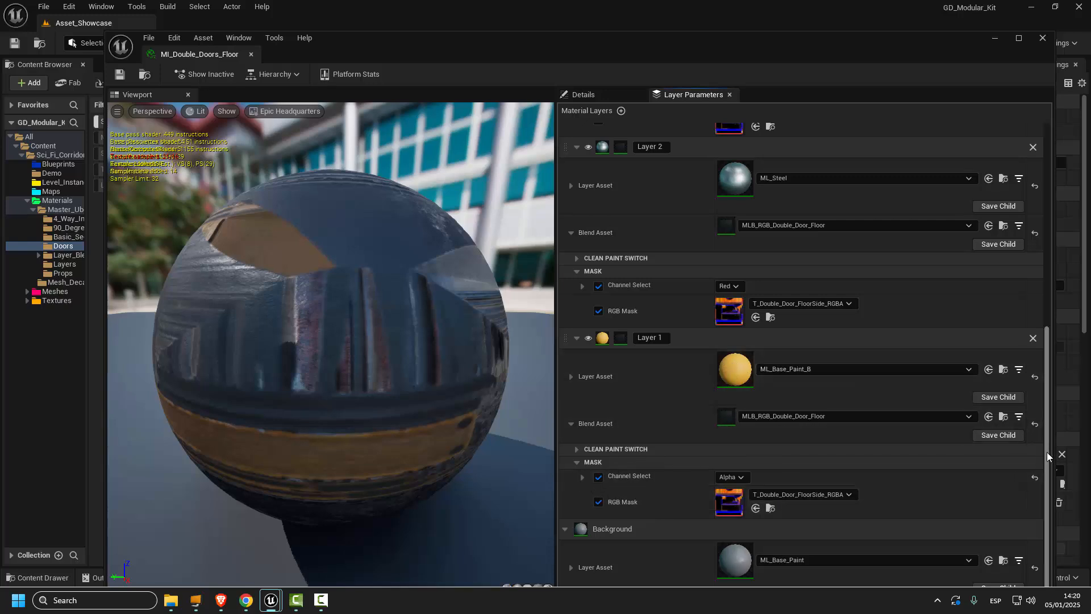
{"action": "left_click_drag", "start_coordinate": [1047, 451], "coordinate": [1060, 317]}
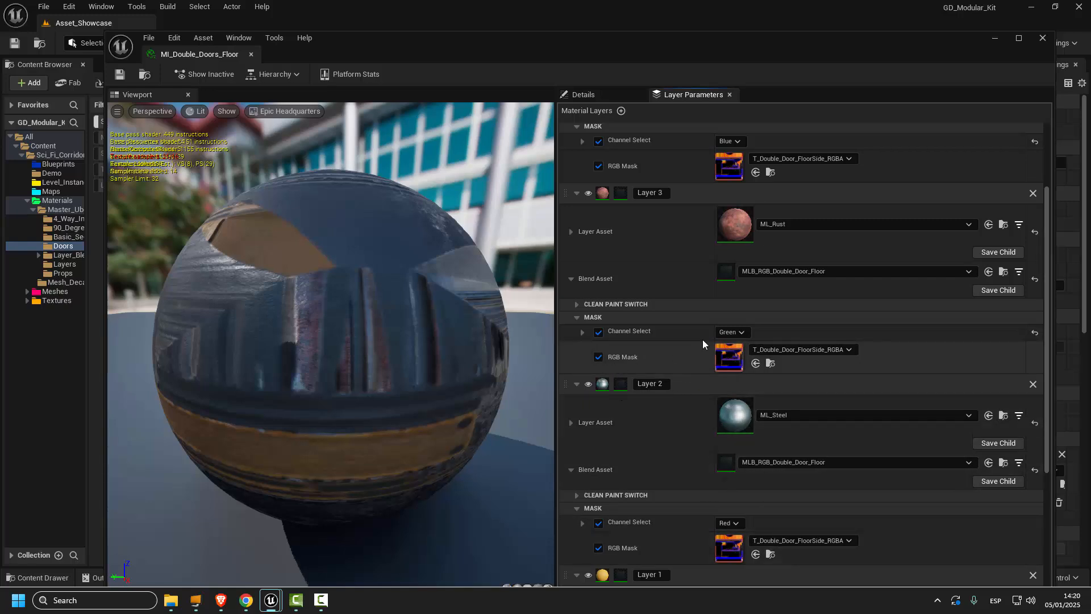
{"action": "scroll", "coordinate": [749, 453], "scroll_direction": "down", "scroll_amount": 1}
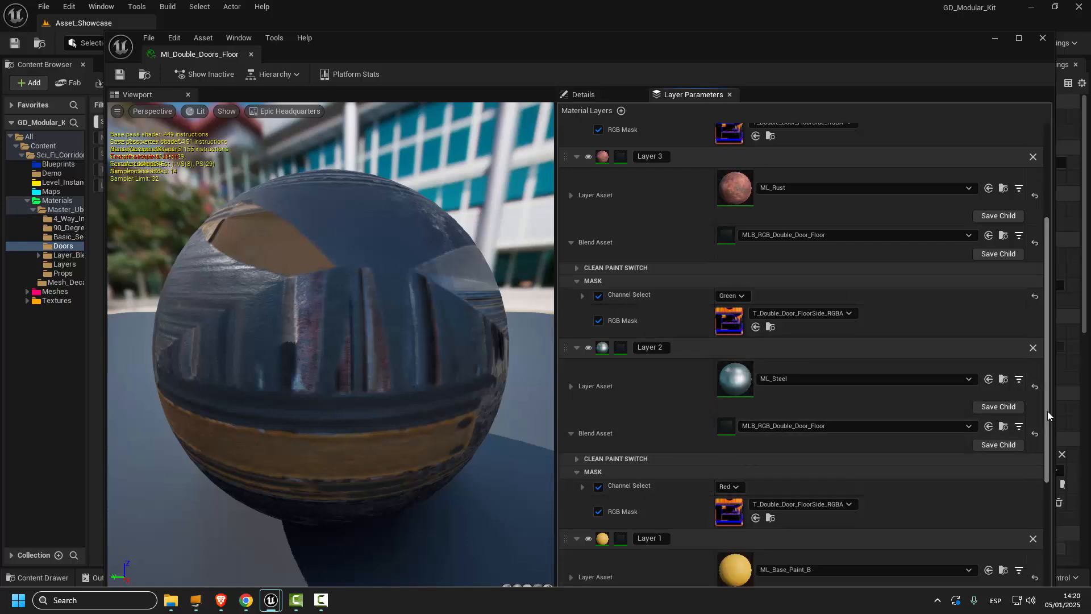
{"action": "left_click_drag", "start_coordinate": [1048, 411], "coordinate": [1052, 281]}
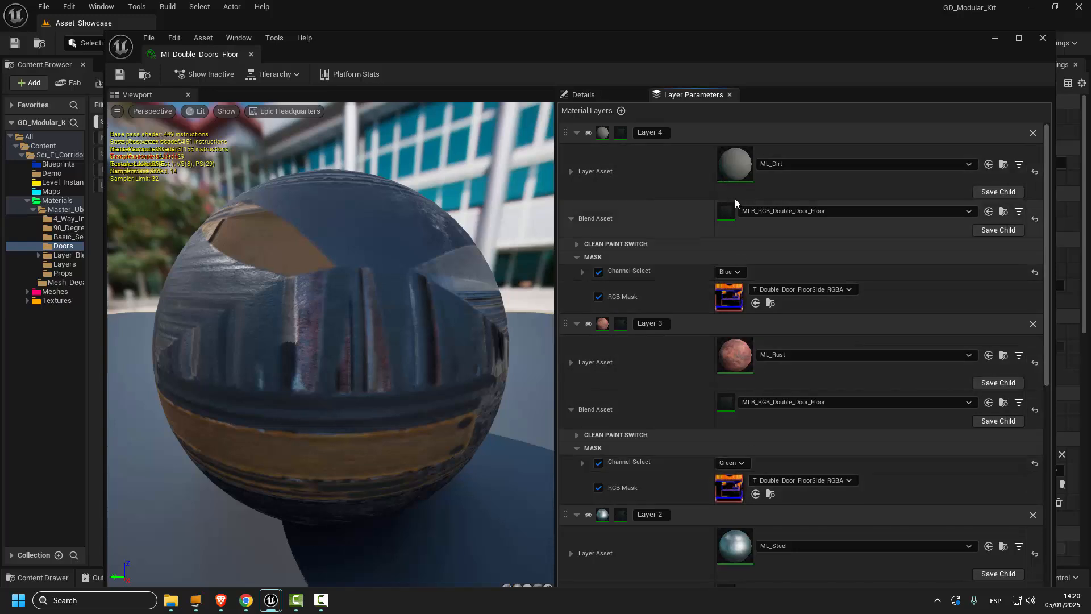
{"action": "scroll", "coordinate": [806, 261], "scroll_direction": "down", "scroll_amount": 10}
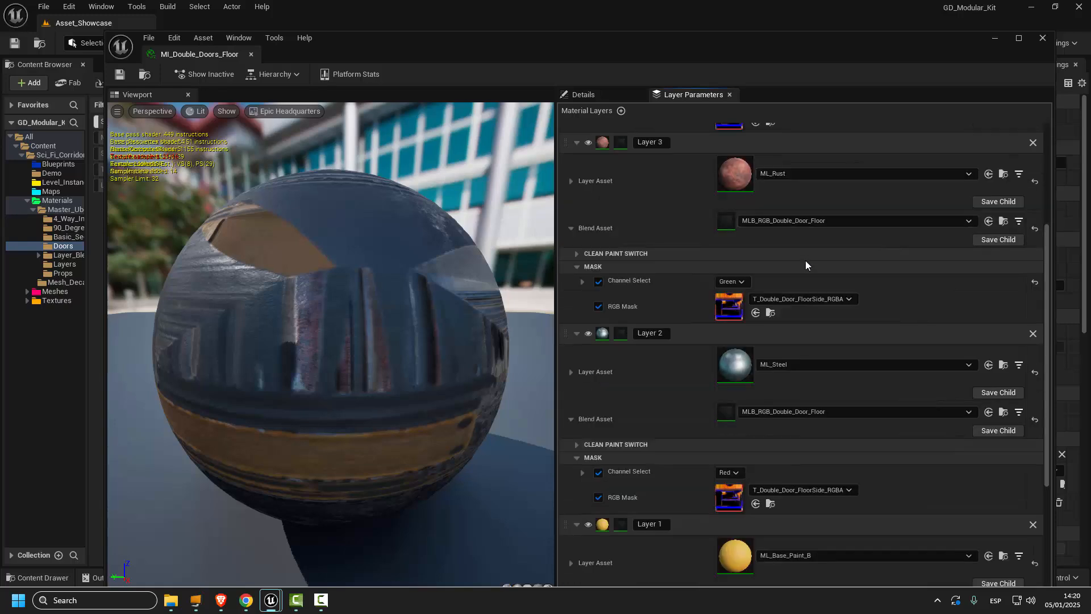
{"action": "scroll", "coordinate": [867, 344], "scroll_direction": "down", "scroll_amount": 2}
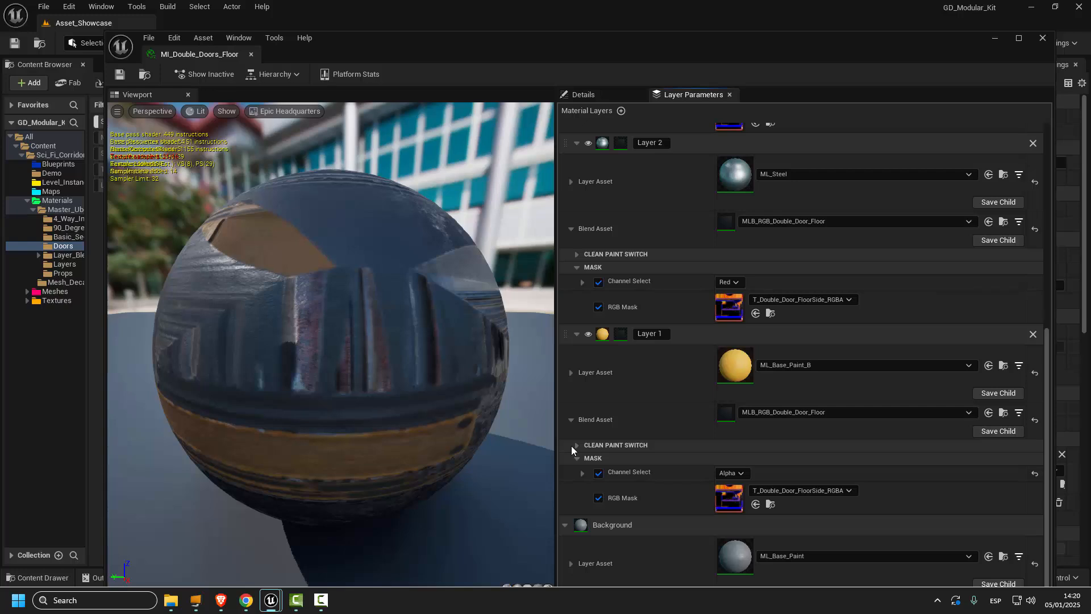
Check the Background layer's Base Colour Correction and Dirt Overlay parameters and Layer 1's Clean Paint Switch, collapsing each group again.
{"action": "left_click", "coordinate": [571, 563]}
{"action": "scroll", "coordinate": [621, 438], "scroll_direction": "down", "scroll_amount": 2}
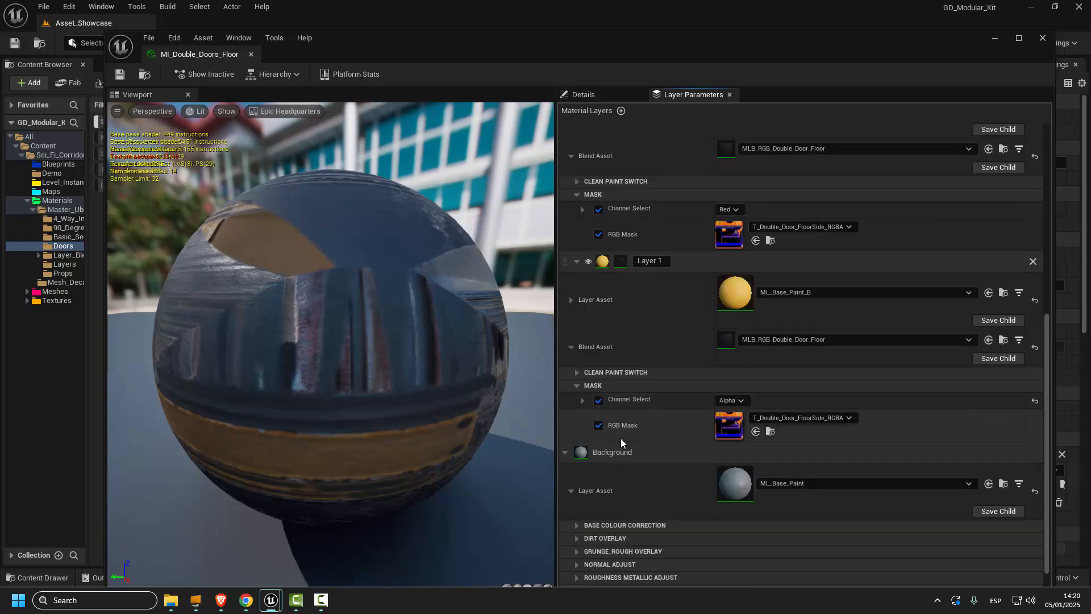
{"action": "left_click", "coordinate": [574, 507]}
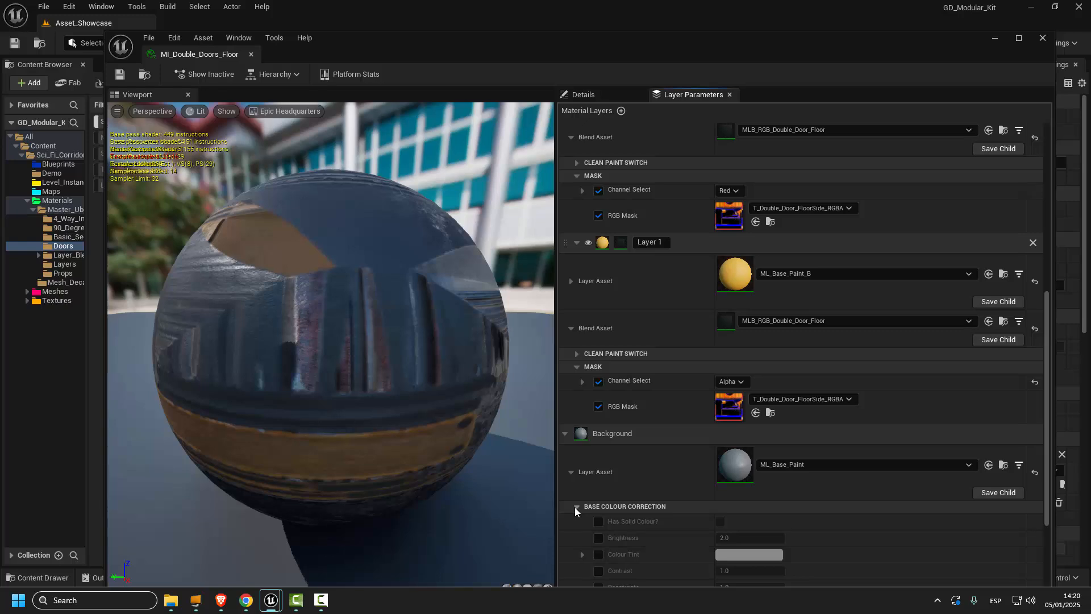
{"action": "scroll", "coordinate": [574, 507], "scroll_direction": "down", "scroll_amount": 2}
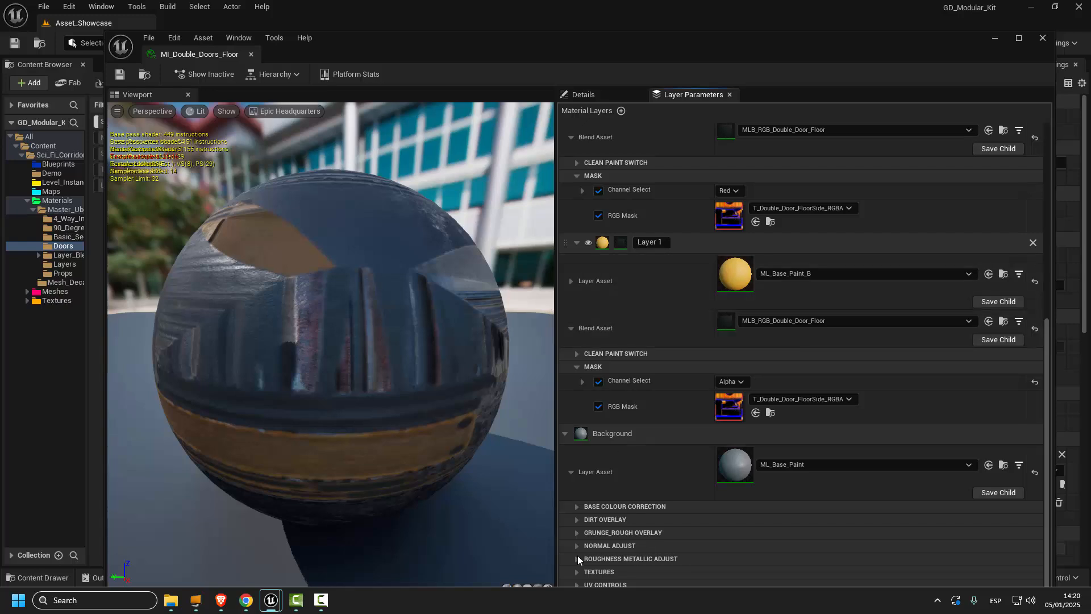
{"action": "left_click", "coordinate": [576, 520]}
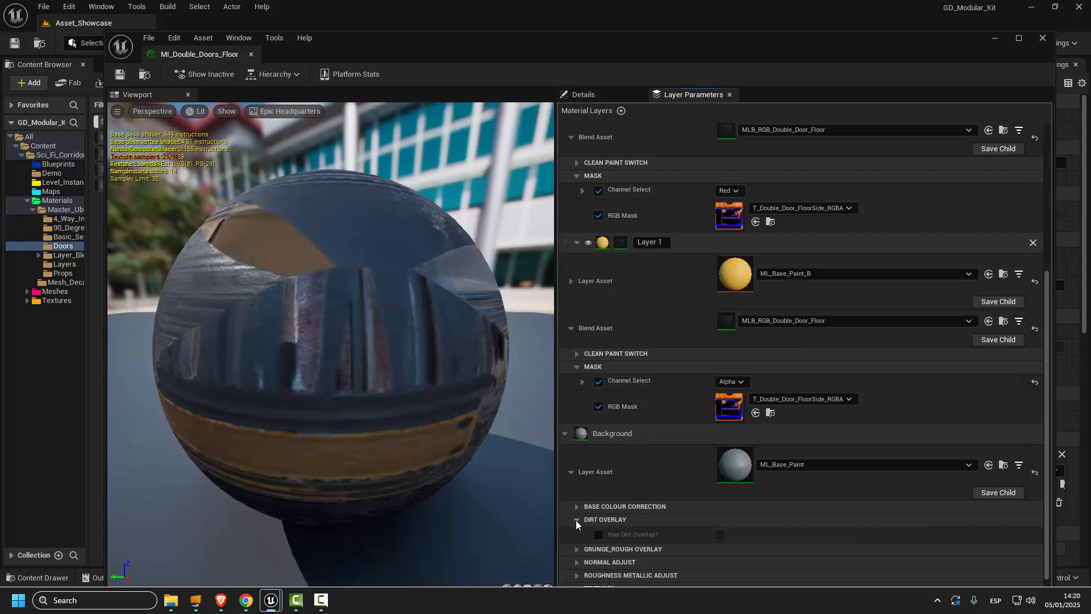
{"action": "left_click", "coordinate": [575, 520]}
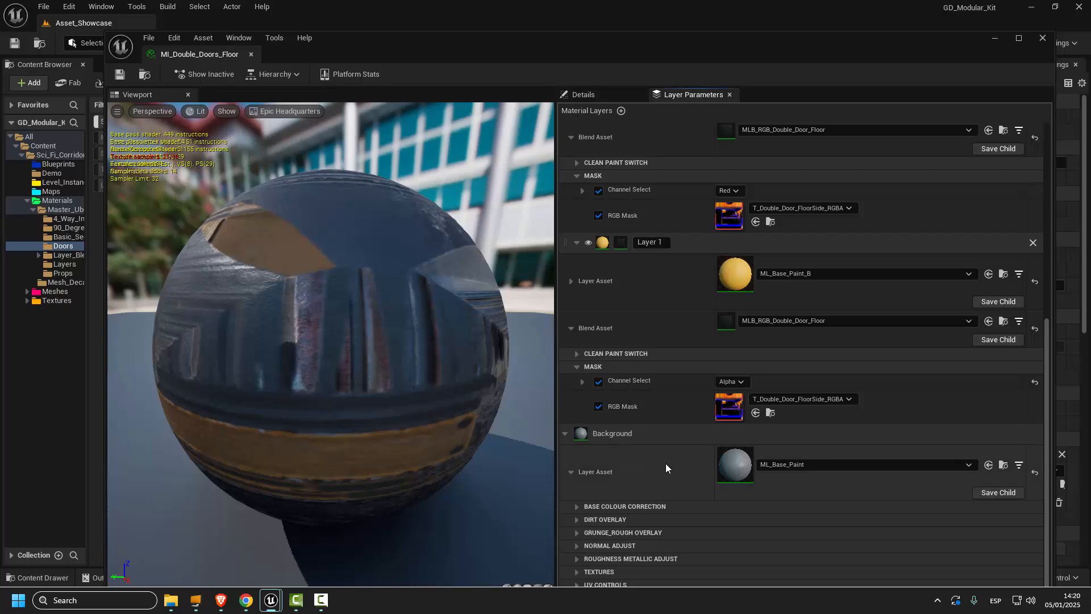
{"action": "left_click", "coordinate": [576, 354]}
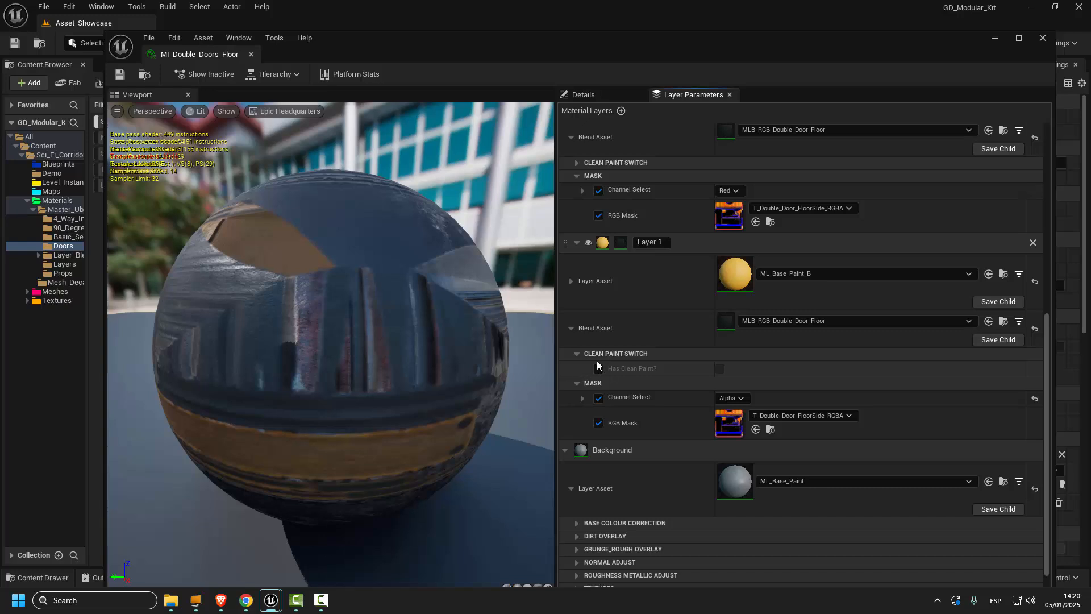
{"action": "left_click", "coordinate": [575, 353]}
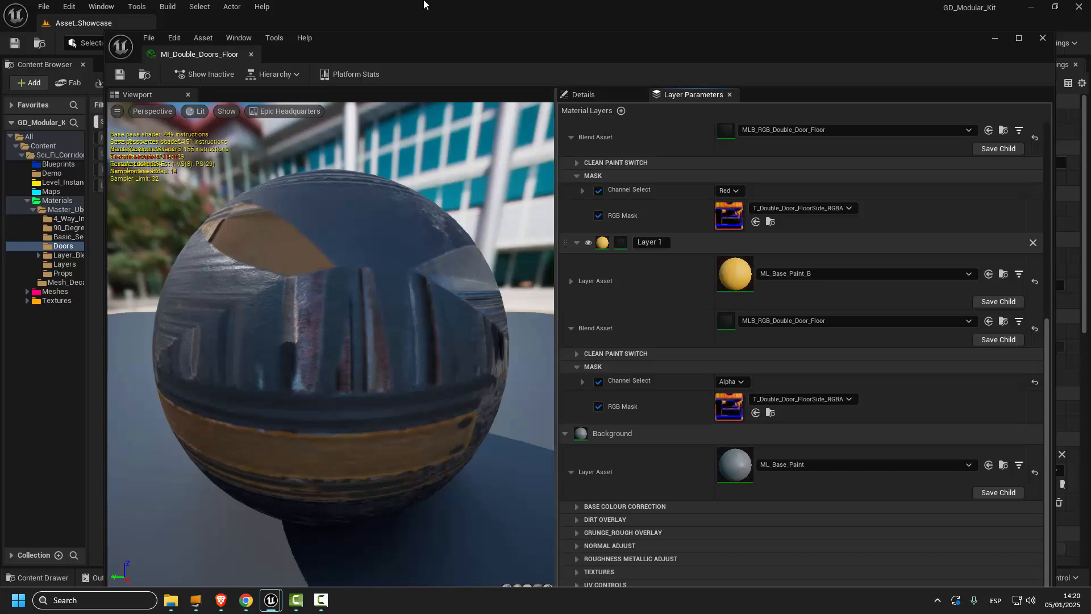
Show the contents of the Layer_Blends folder and close the MI_Double_Doors_Floor editor.
{"action": "left_click_drag", "start_coordinate": [404, 44], "coordinate": [492, 56]}
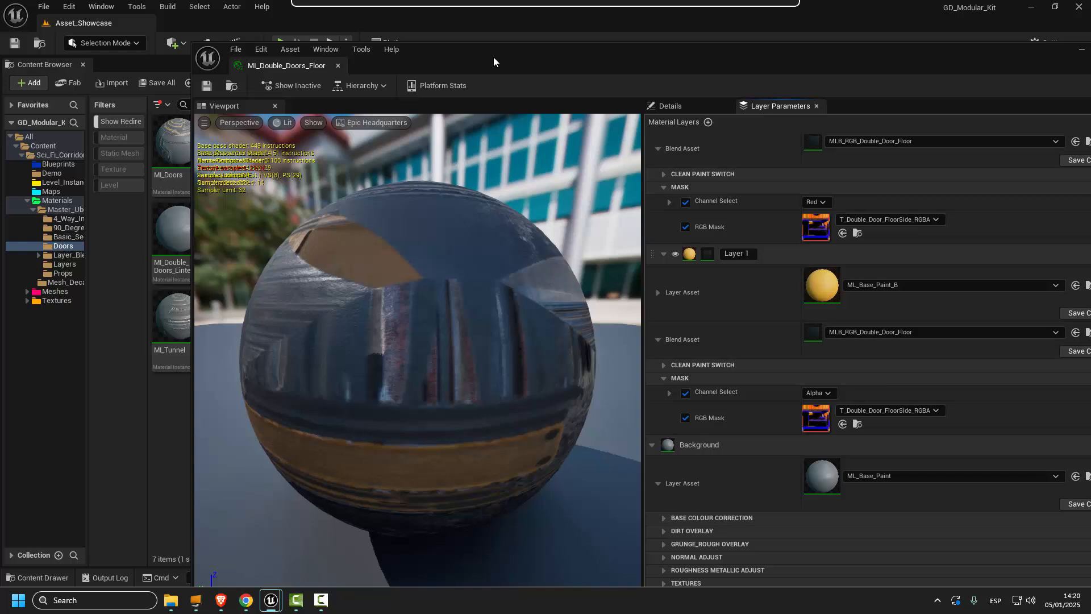
{"action": "left_click", "coordinate": [65, 257]}
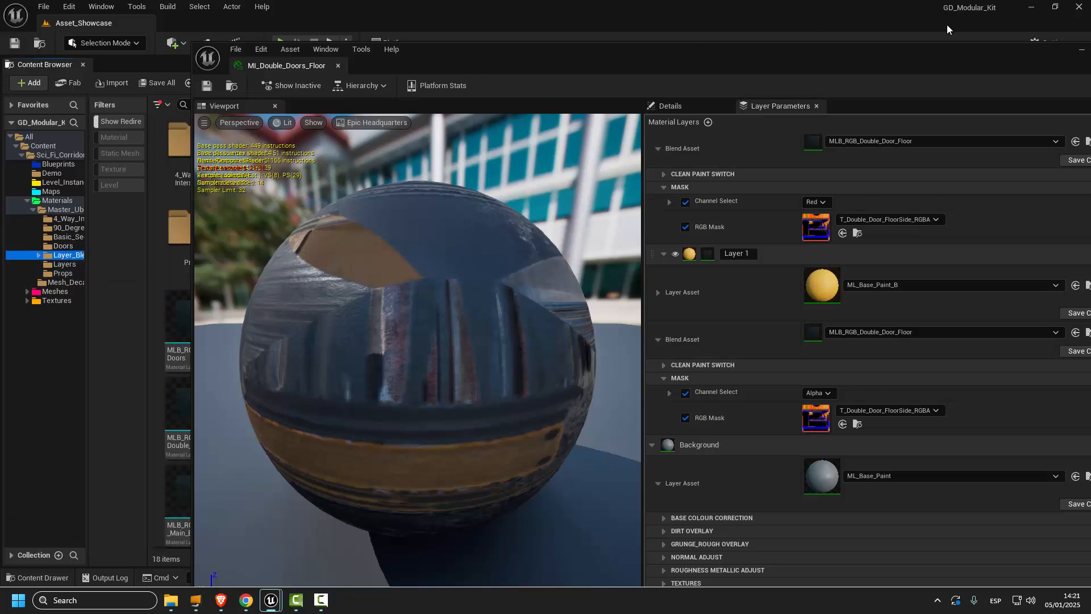
{"action": "left_click_drag", "start_coordinate": [1001, 54], "coordinate": [876, 50]}
{"action": "left_click", "coordinate": [936, 54]}
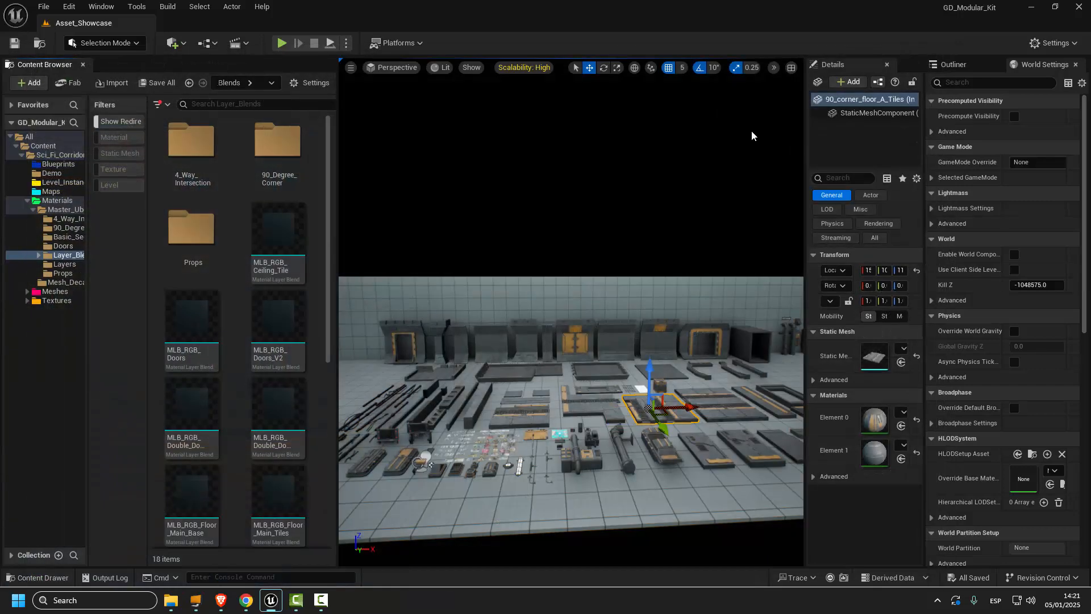
Open the MLB_RGB_Ceiling_Tile layer blend and inspect the RGB Mask texture parameter at the start of its graph.
{"action": "double_click", "coordinate": [273, 234]}
{"action": "right_click_drag", "start_coordinate": [276, 233], "coordinate": [661, 288]}
{"action": "scroll", "coordinate": [569, 228], "scroll_direction": "down", "scroll_amount": 5}
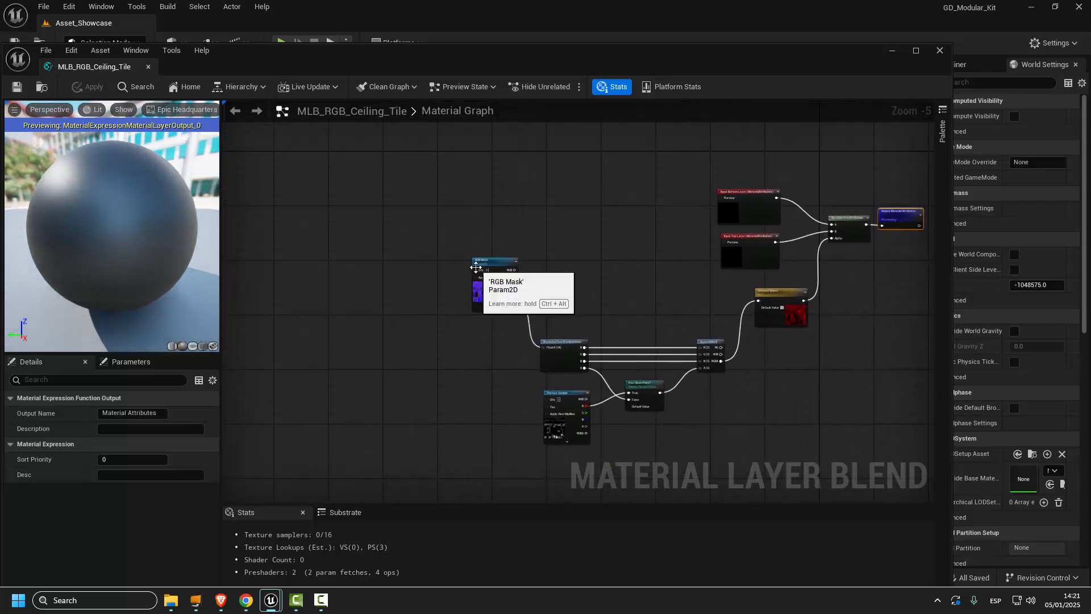
{"action": "right_click_drag", "start_coordinate": [401, 336], "coordinate": [412, 322]}
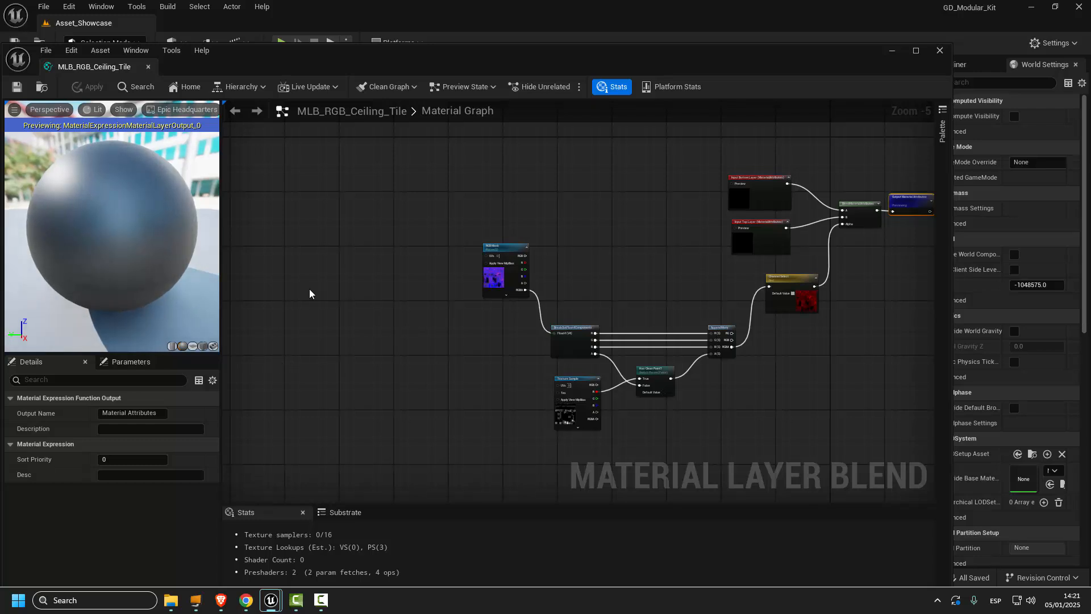
{"action": "right_click_drag", "start_coordinate": [361, 286], "coordinate": [332, 285]}
{"action": "scroll", "coordinate": [521, 290], "scroll_direction": "up", "scroll_amount": 4}
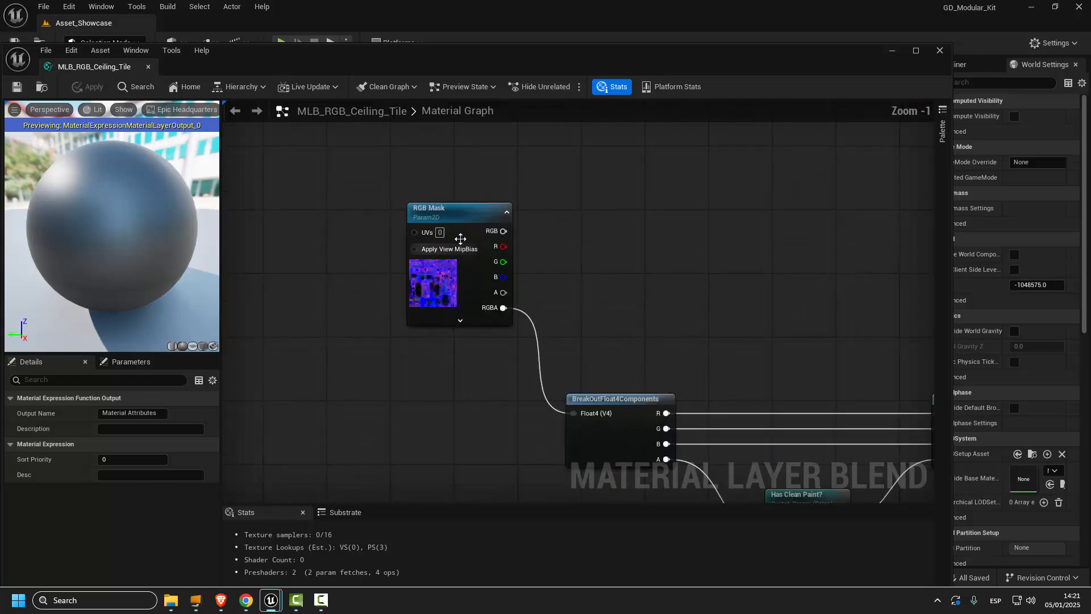
{"action": "left_click", "coordinate": [415, 284]}
{"action": "scroll", "coordinate": [393, 312], "scroll_direction": "down", "scroll_amount": 3}
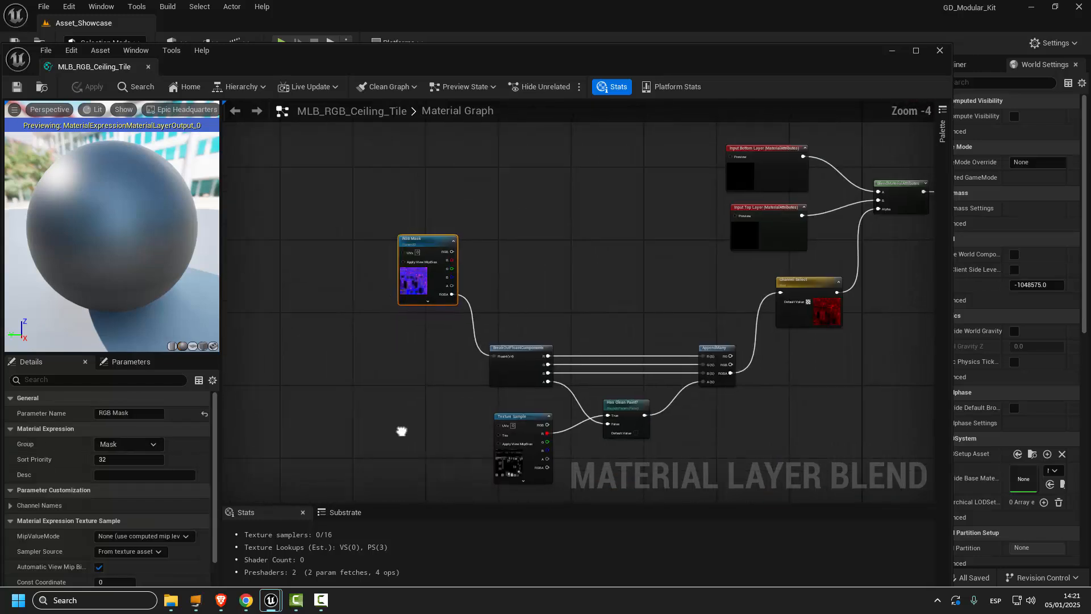
Inspect the clean paint Texture Sample and follow it through the Has Clean Paint? switch towards Channel Select.
{"action": "left_click", "coordinate": [499, 390]}
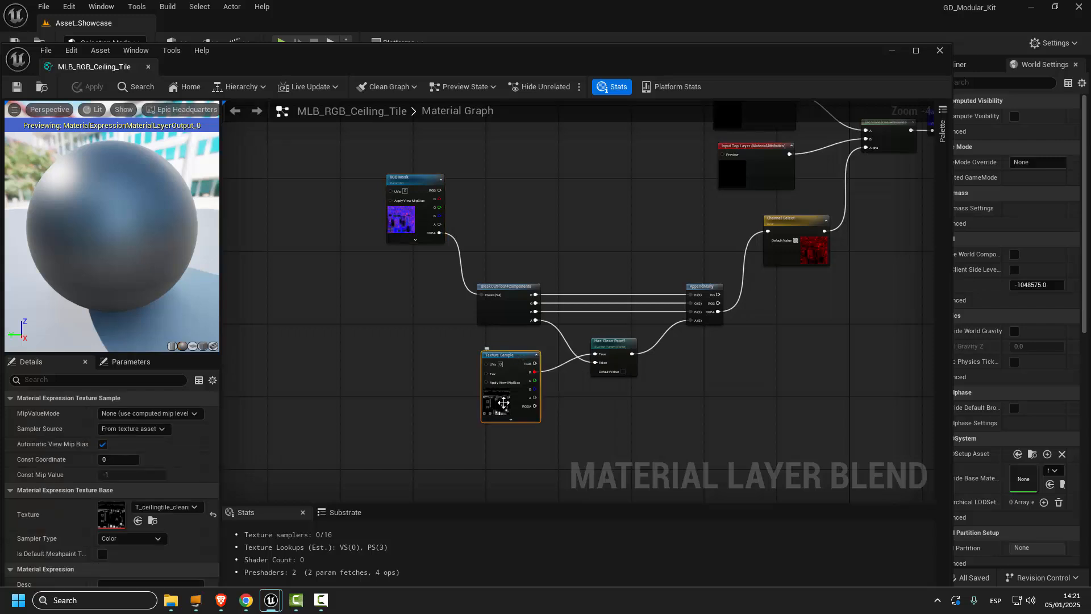
{"action": "scroll", "coordinate": [498, 385], "scroll_direction": "up", "scroll_amount": 4}
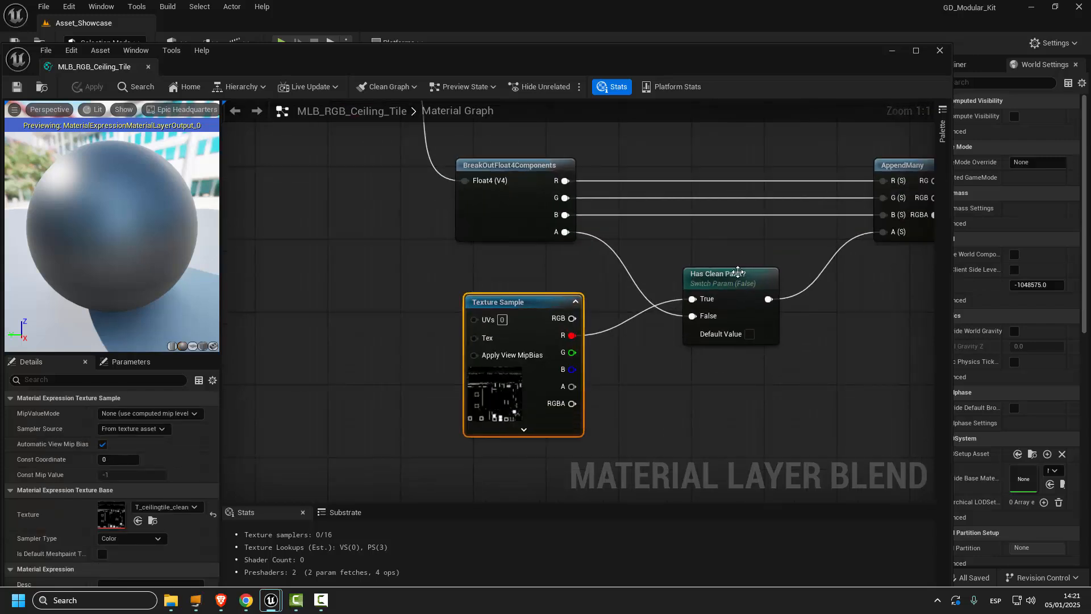
{"action": "right_click_drag", "start_coordinate": [413, 254], "coordinate": [398, 256]}
{"action": "scroll", "coordinate": [360, 262], "scroll_direction": "down", "scroll_amount": 4}
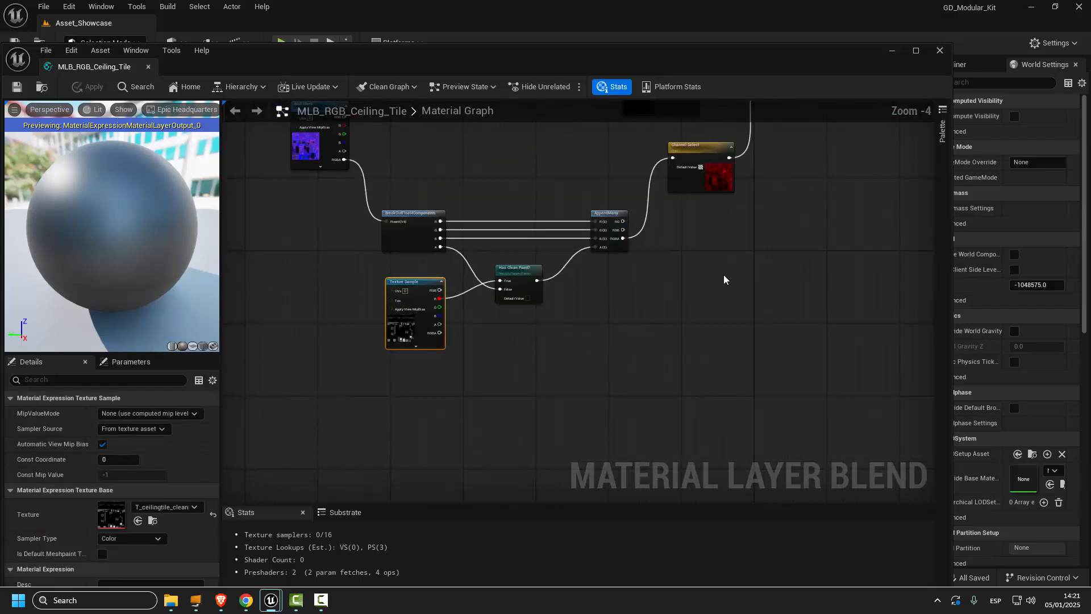
{"action": "right_click_drag", "start_coordinate": [724, 274], "coordinate": [784, 372]}
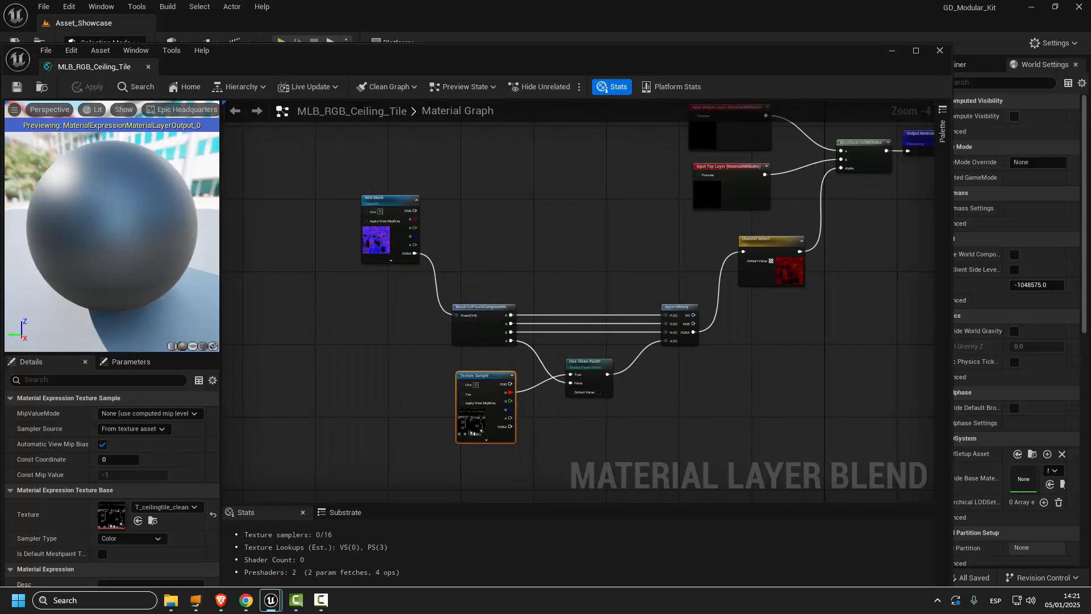
Nudge the RGB Mask and Texture Sample nodes slightly while reviewing how both feed the Has Clean Paint? switch.
{"action": "right_click_drag", "start_coordinate": [386, 196], "coordinate": [367, 165]}
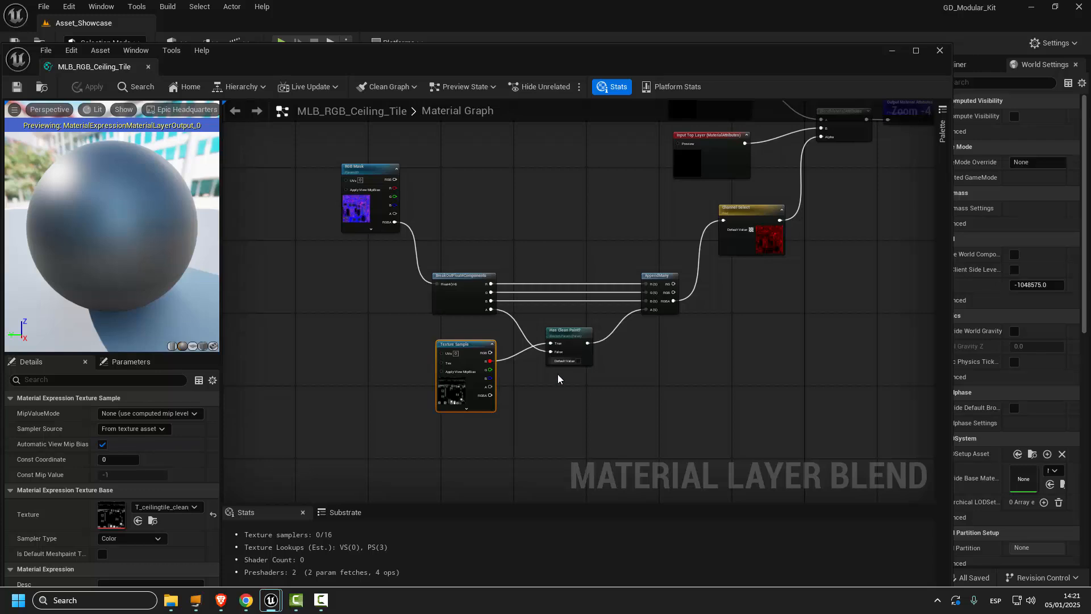
{"action": "right_click_drag", "start_coordinate": [558, 378], "coordinate": [596, 413]}
{"action": "left_click", "coordinate": [404, 207]}
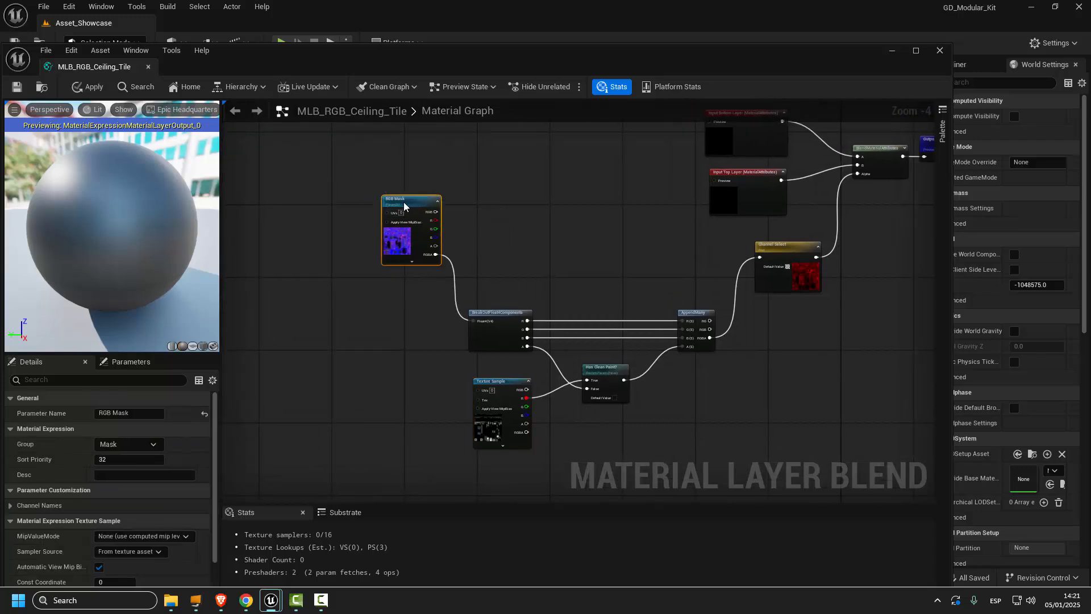
{"action": "left_click_drag", "start_coordinate": [404, 206], "coordinate": [391, 210]}
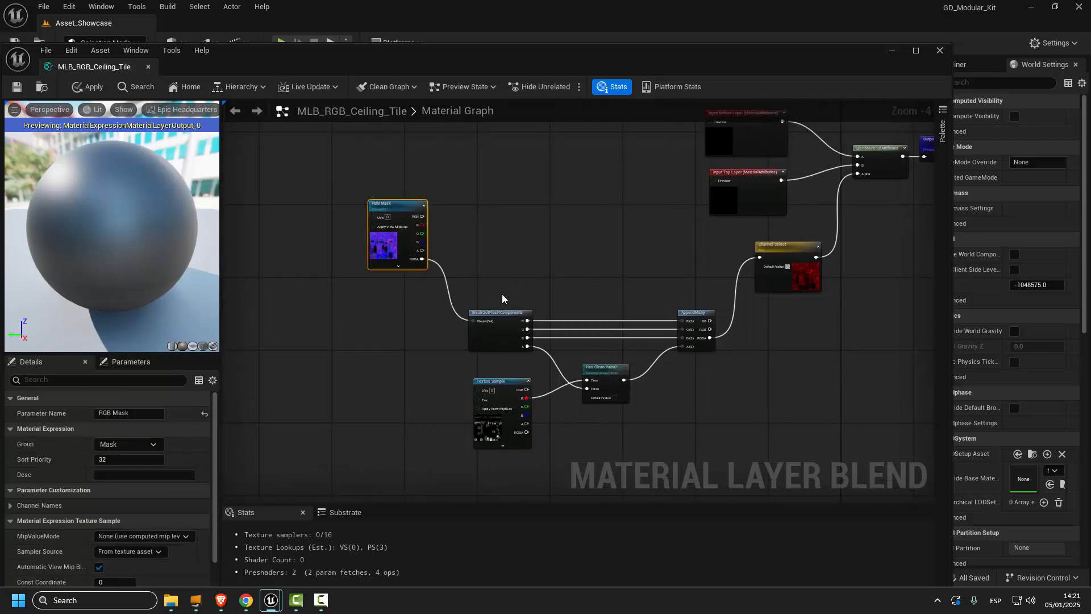
{"action": "right_click_drag", "start_coordinate": [369, 319], "coordinate": [350, 316]}
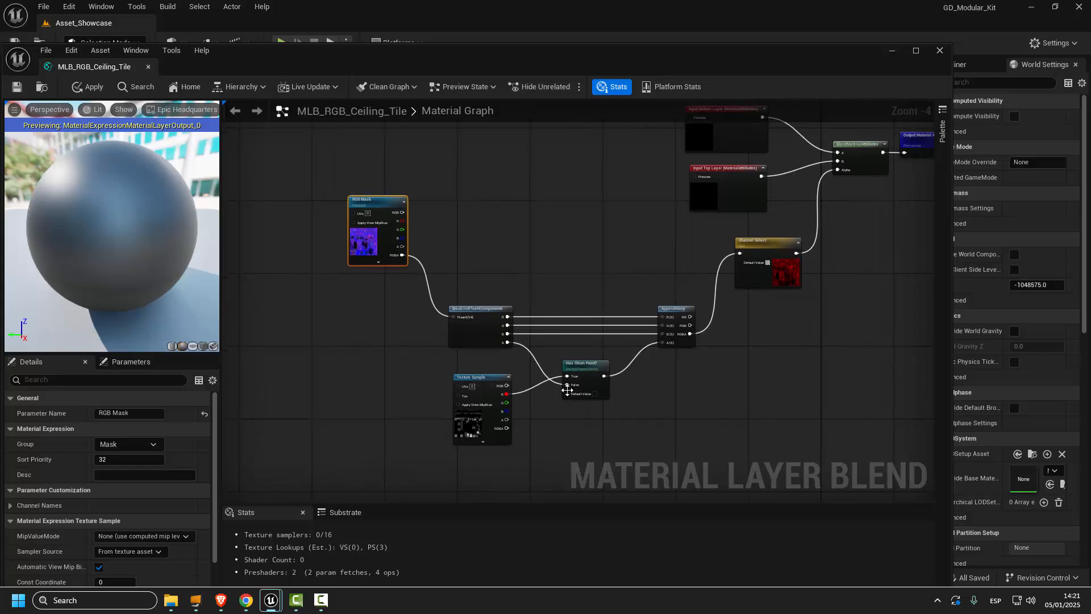
{"action": "left_click_drag", "start_coordinate": [471, 379], "coordinate": [466, 374]}
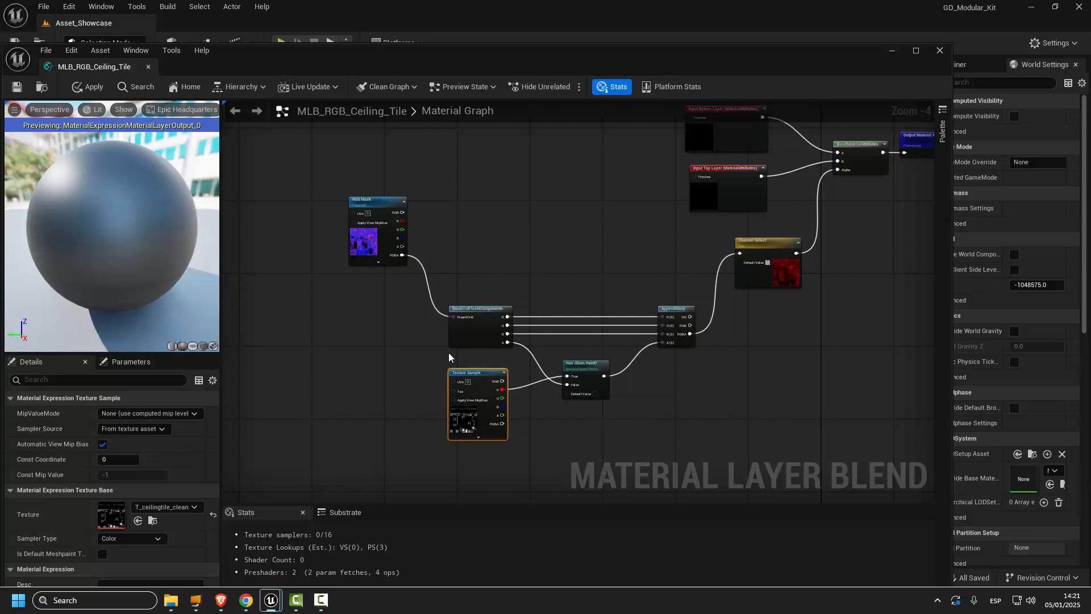
{"action": "right_click_drag", "start_coordinate": [282, 290], "coordinate": [329, 347]}
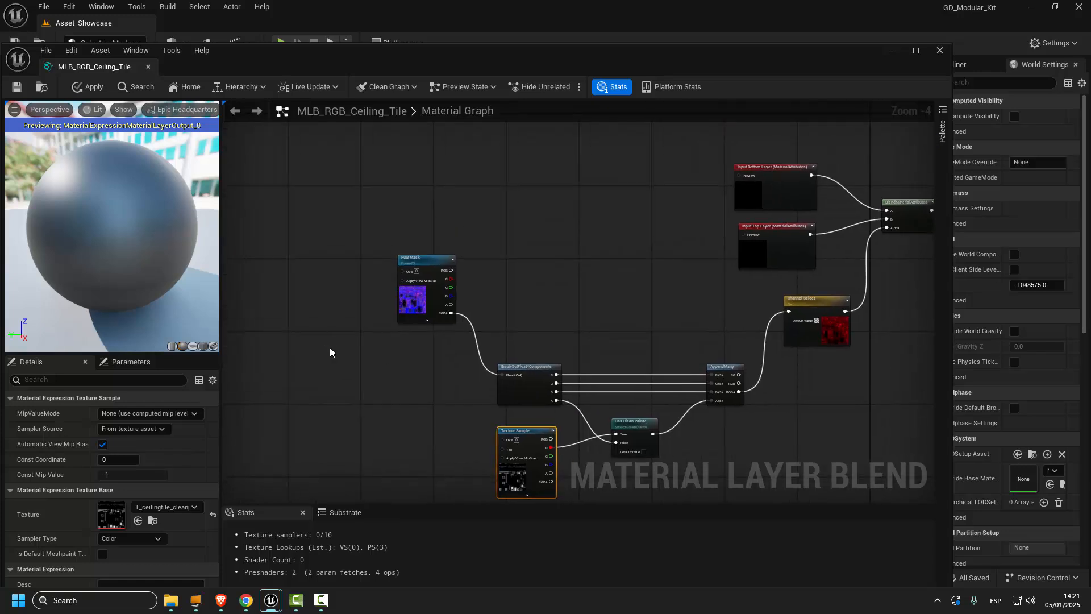
Close the MLB_RGB_Ceiling_Tile editor without applying the changes to the original material.
{"action": "scroll", "coordinate": [329, 348], "scroll_direction": "down", "scroll_amount": 2}
{"action": "left_click", "coordinate": [373, 310]}
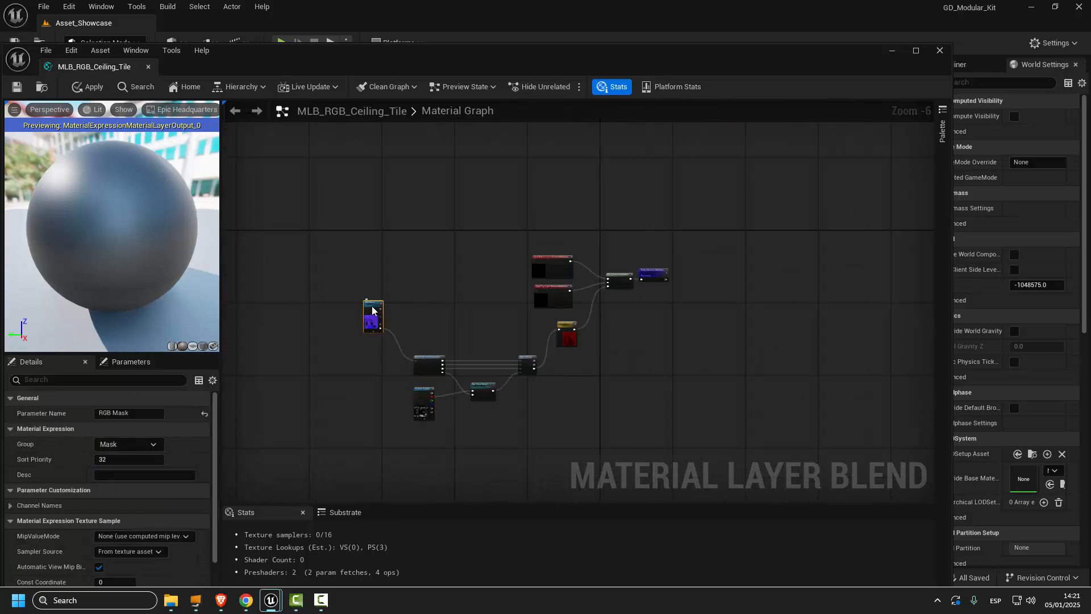
{"action": "left_click", "coordinate": [940, 51]}
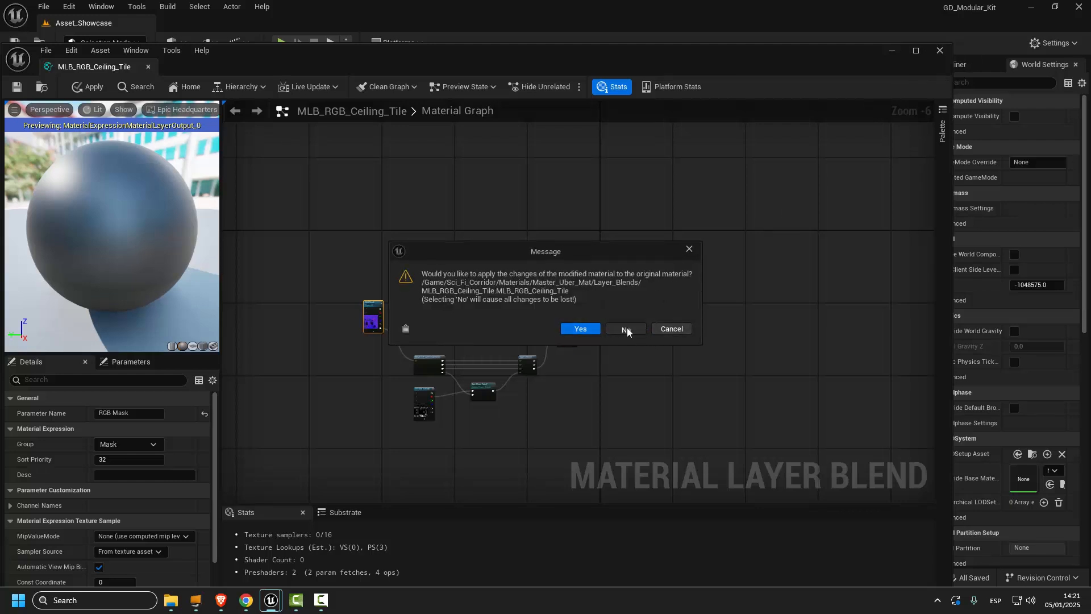
{"action": "left_click", "coordinate": [627, 328]}
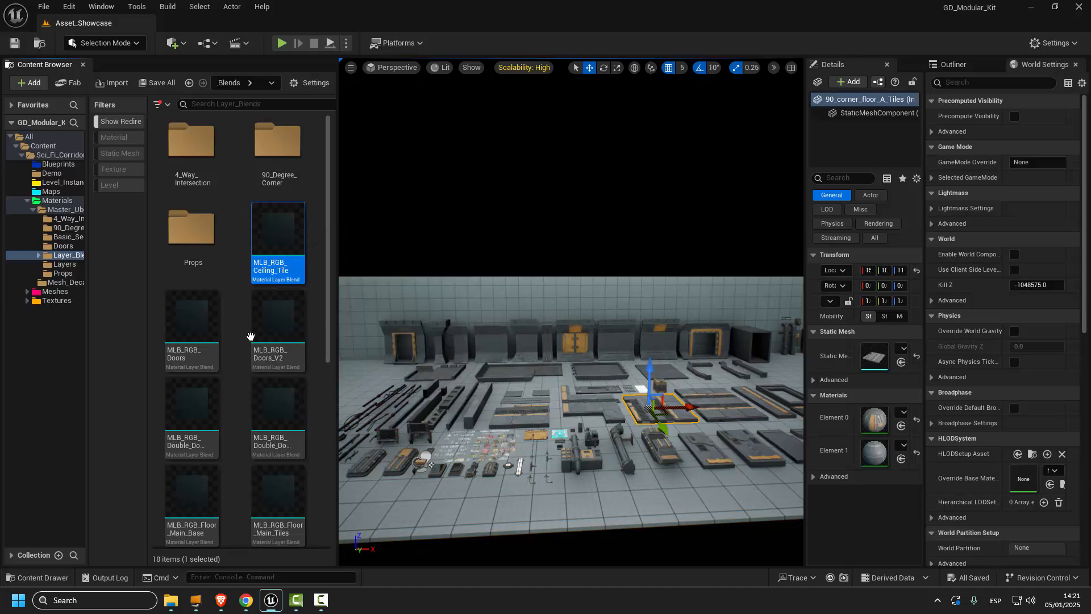
Show the material layer instances stored in the Layers folder.
{"action": "left_click", "coordinate": [63, 264]}
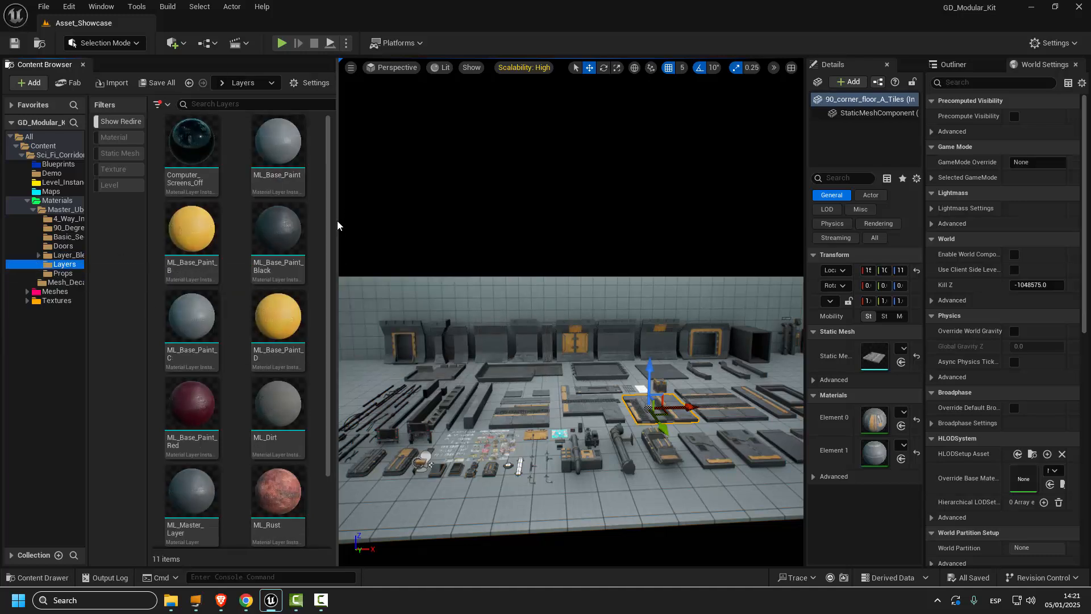
{"action": "mouse_move", "coordinate": [329, 228]}
{"action": "left_mouse_down"}
{"action": "mouse_move", "coordinate": [319, 339]}
{"action": "mouse_move", "coordinate": [338, 214]}
{"action": "left_mouse_up"}
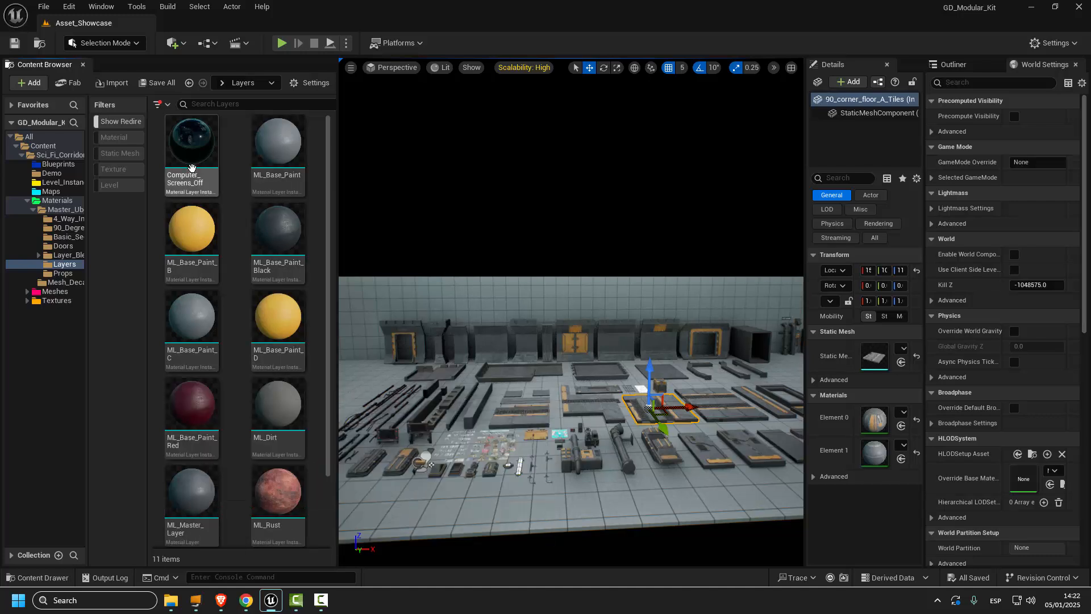
Open MI_Double_Doors_Main from the Doors folder and review its layer stack from Layer 4 down to the Background.
{"action": "left_click", "coordinate": [63, 246]}
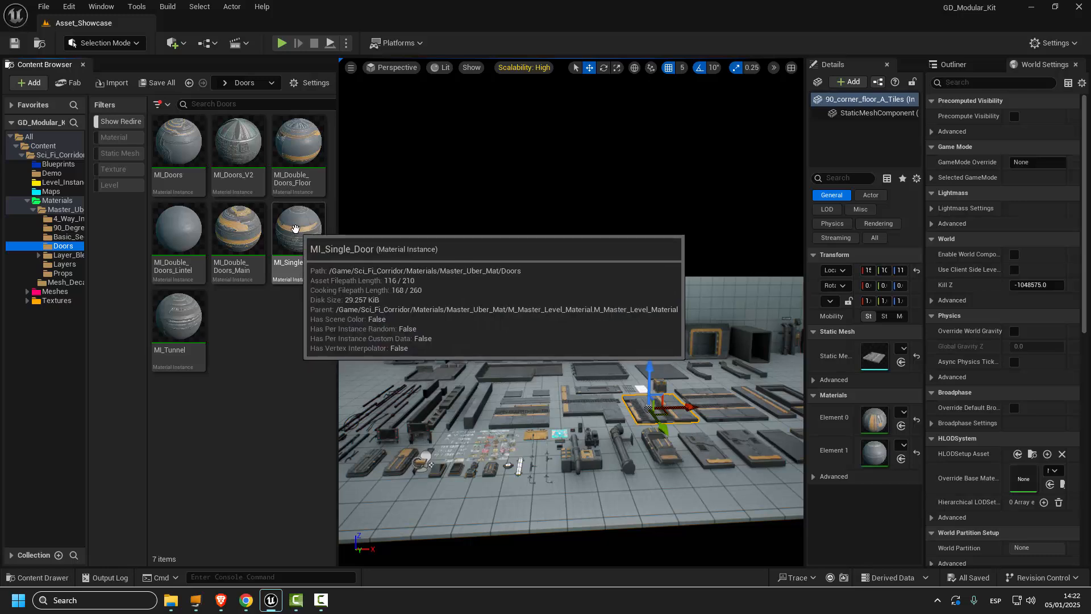
{"action": "left_click", "coordinate": [238, 231]}
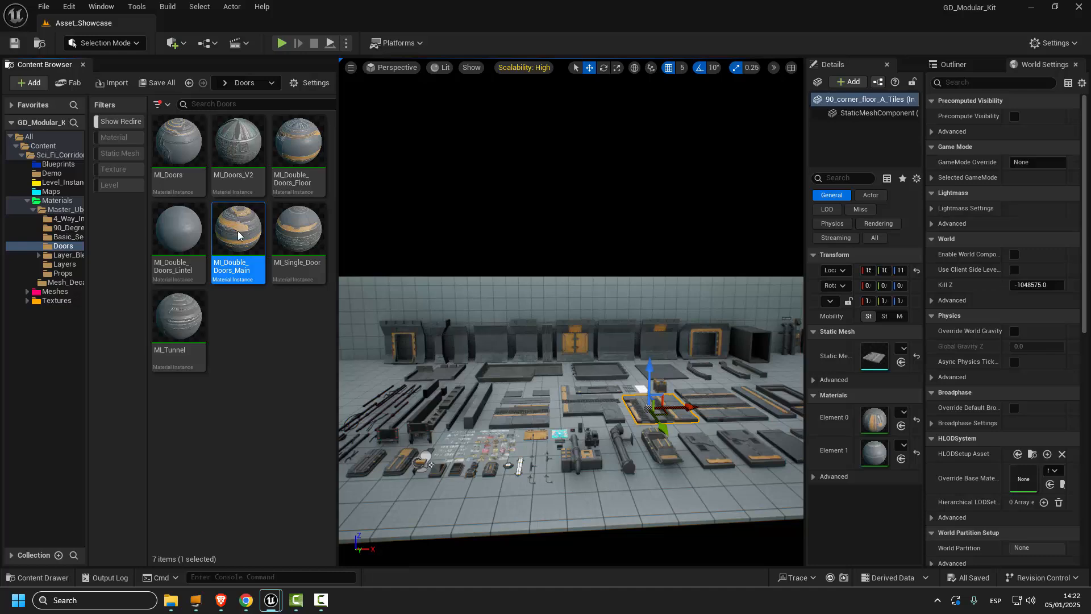
{"action": "double_click", "coordinate": [237, 230]}
{"action": "scroll", "coordinate": [790, 393], "scroll_direction": "down", "scroll_amount": 3}
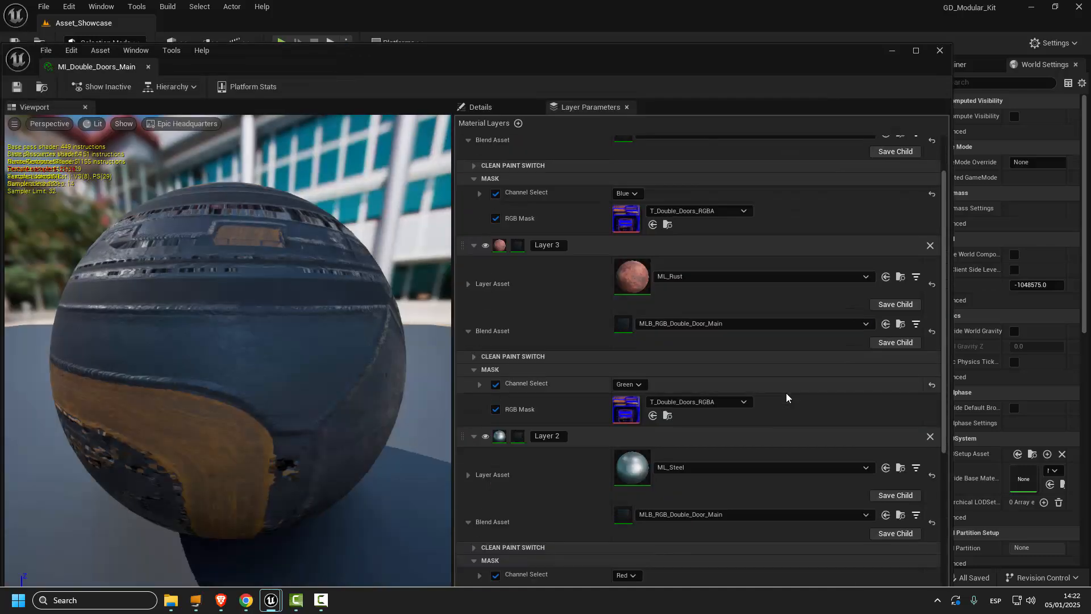
{"action": "scroll", "coordinate": [786, 393], "scroll_direction": "down", "scroll_amount": 10}
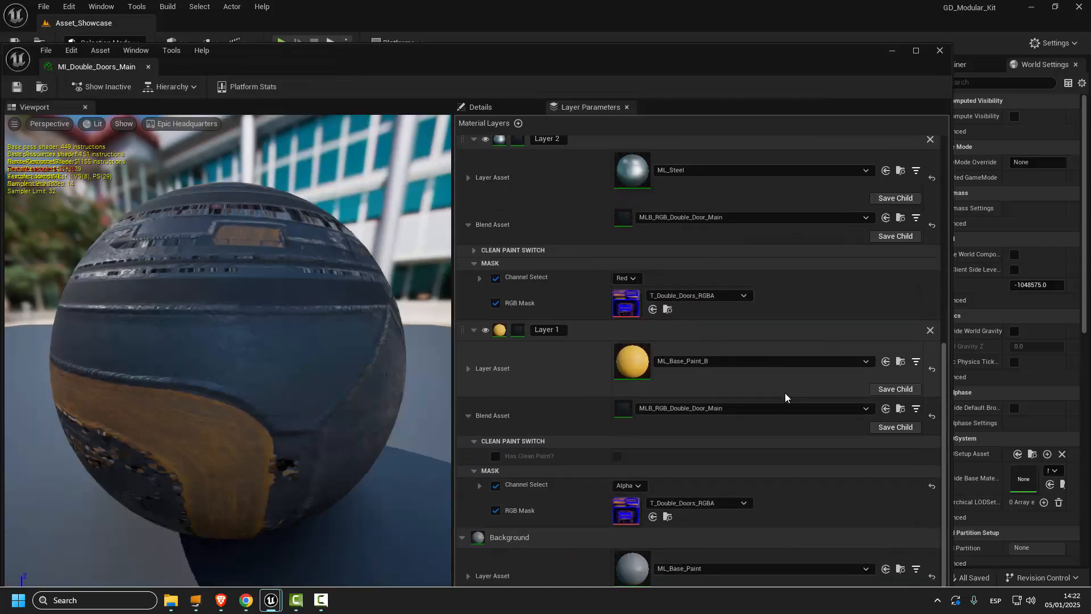
{"action": "scroll", "coordinate": [784, 393], "scroll_direction": "up", "scroll_amount": 10}
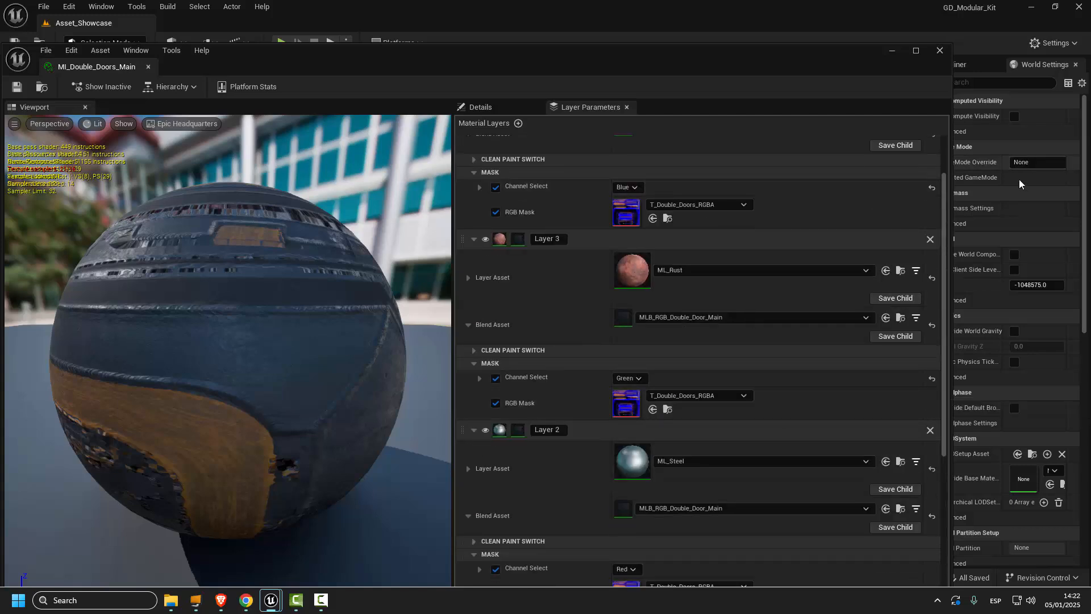
Narrow the material instance editor to uncover the level, and examine the yellow paint on the Double_Door_Main mesh up close.
{"action": "left_click_drag", "start_coordinate": [948, 193], "coordinate": [345, 247]}
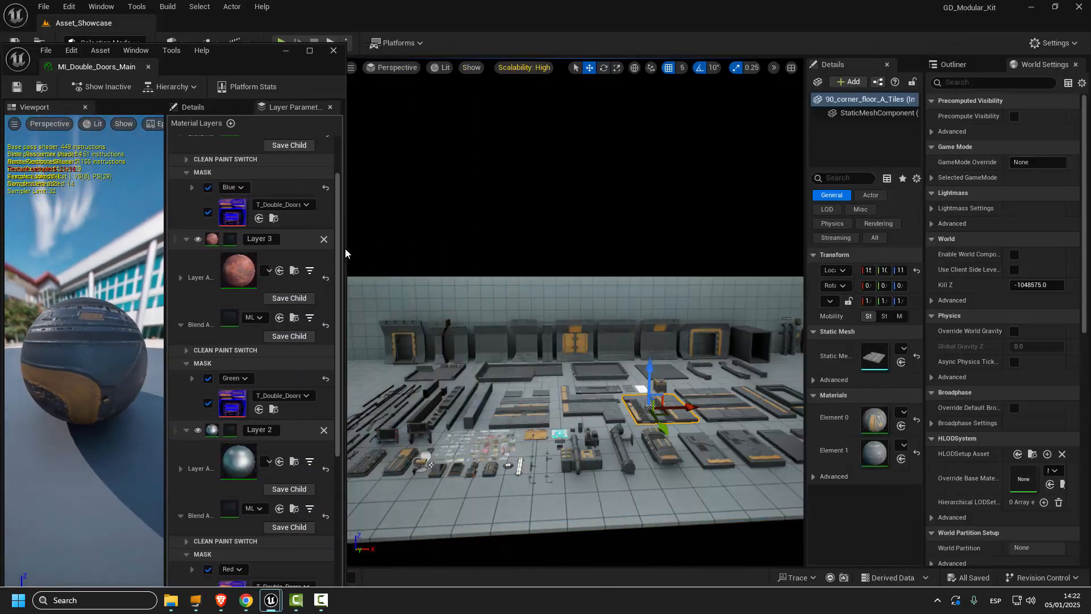
{"action": "left_click", "coordinate": [320, 601]}
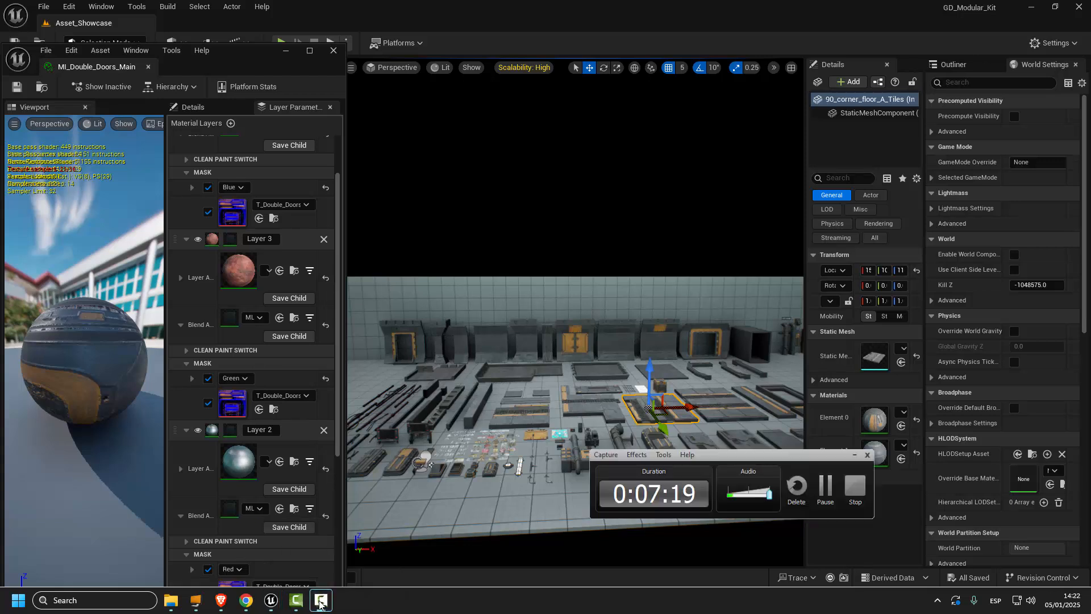
{"action": "left_click", "coordinate": [320, 602]}
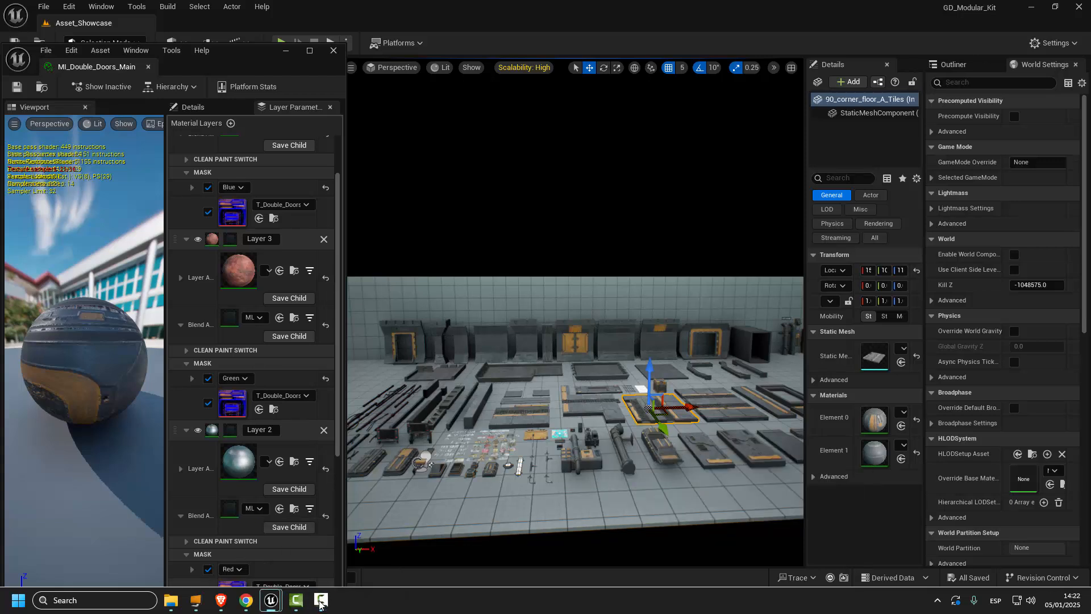
{"action": "left_click", "coordinate": [689, 339]}
{"action": "key", "text": "f"}
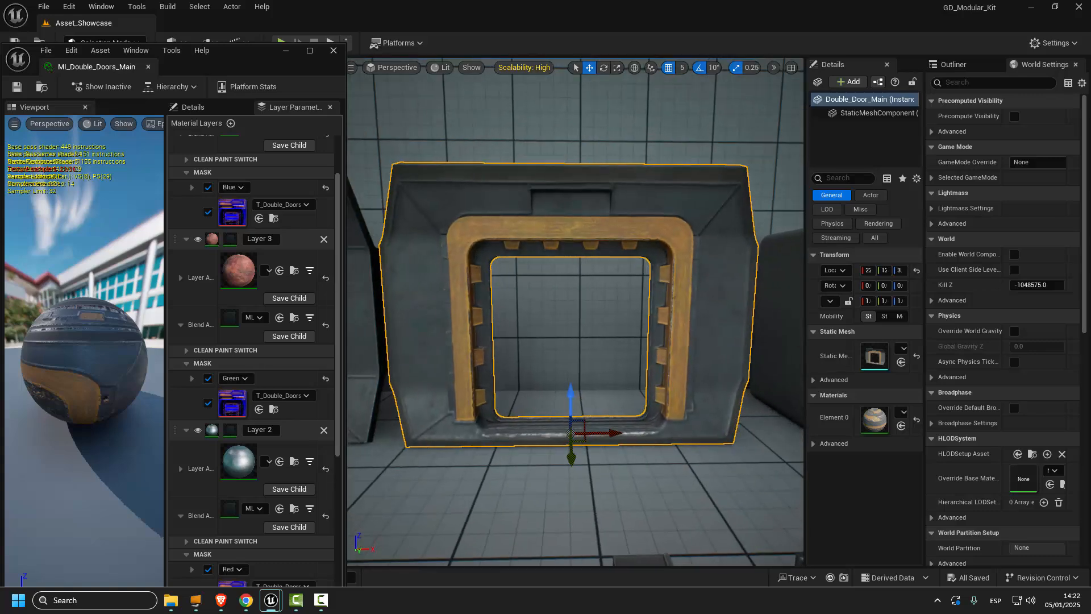
{"action": "scroll", "coordinate": [576, 319], "scroll_direction": "up", "scroll_amount": 3}
{"action": "left_click_drag", "start_coordinate": [440, 474], "coordinate": [576, 229]}
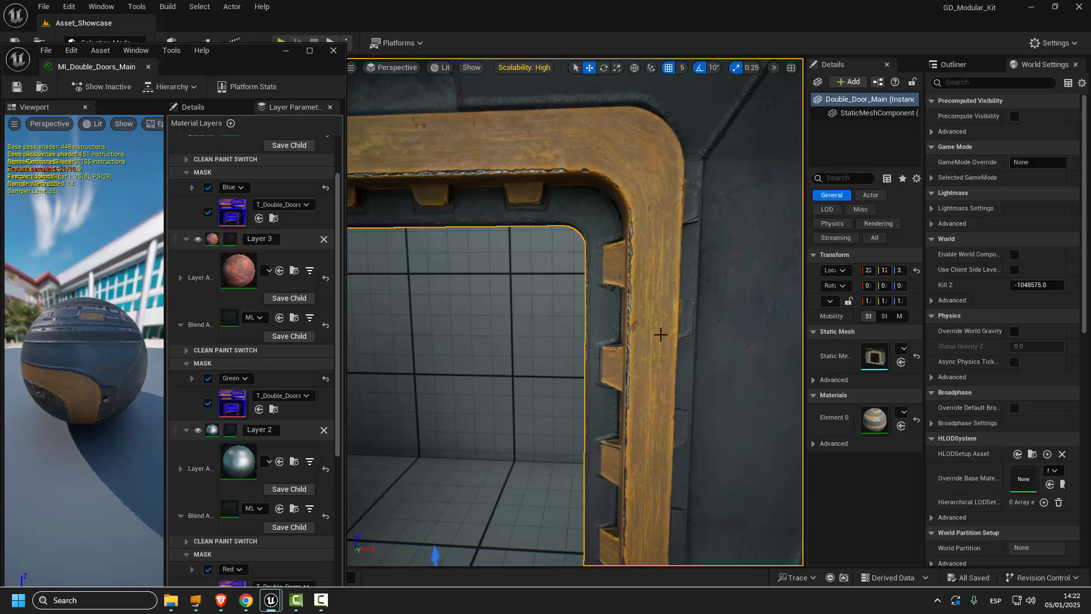
{"action": "left_click_drag", "start_coordinate": [660, 335], "coordinate": [564, 209], "text": "alt"}
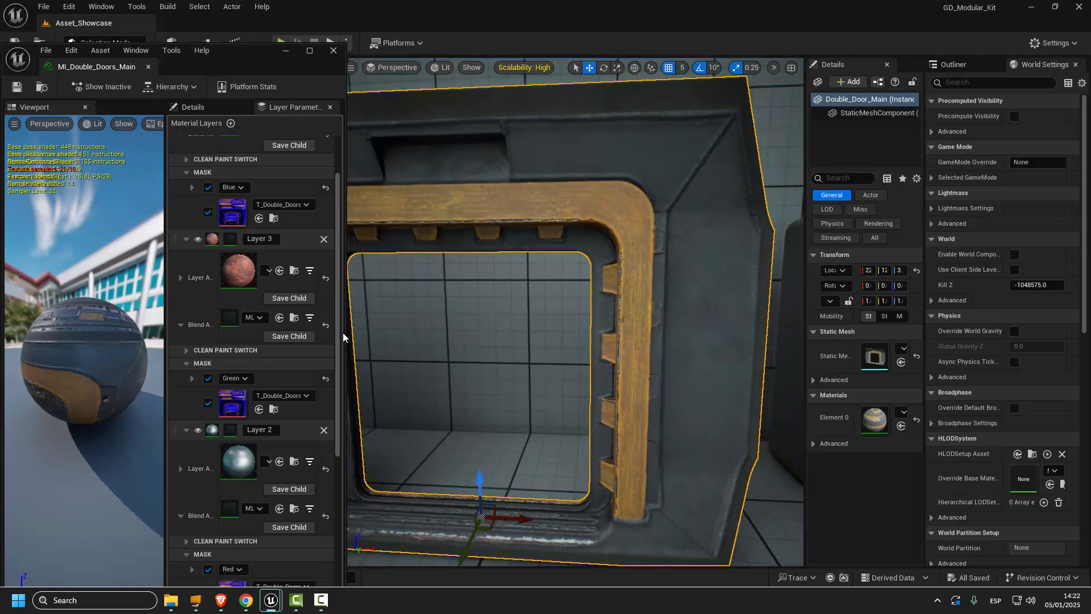
{"action": "left_click_drag", "start_coordinate": [346, 332], "coordinate": [564, 327]}
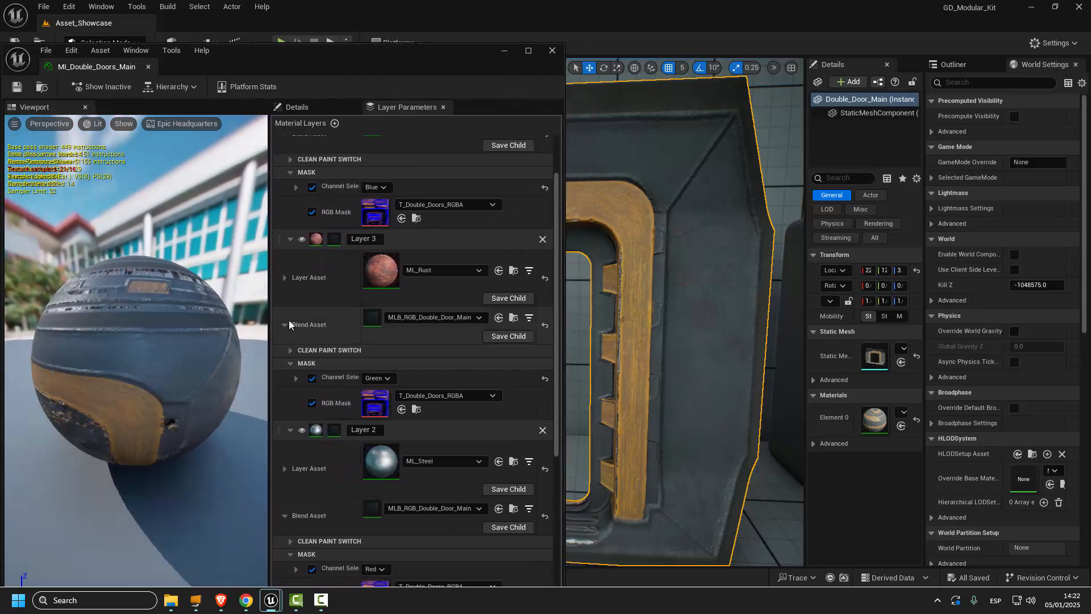
{"action": "left_click", "coordinate": [290, 350]}
{"action": "left_click", "coordinate": [312, 366]}
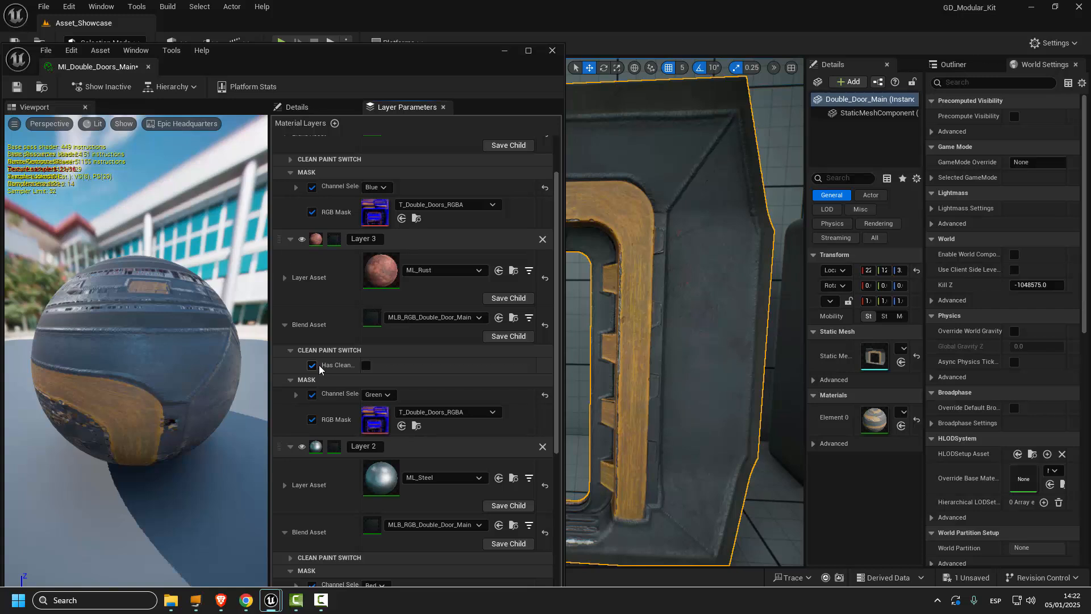
{"action": "left_click", "coordinate": [366, 365]}
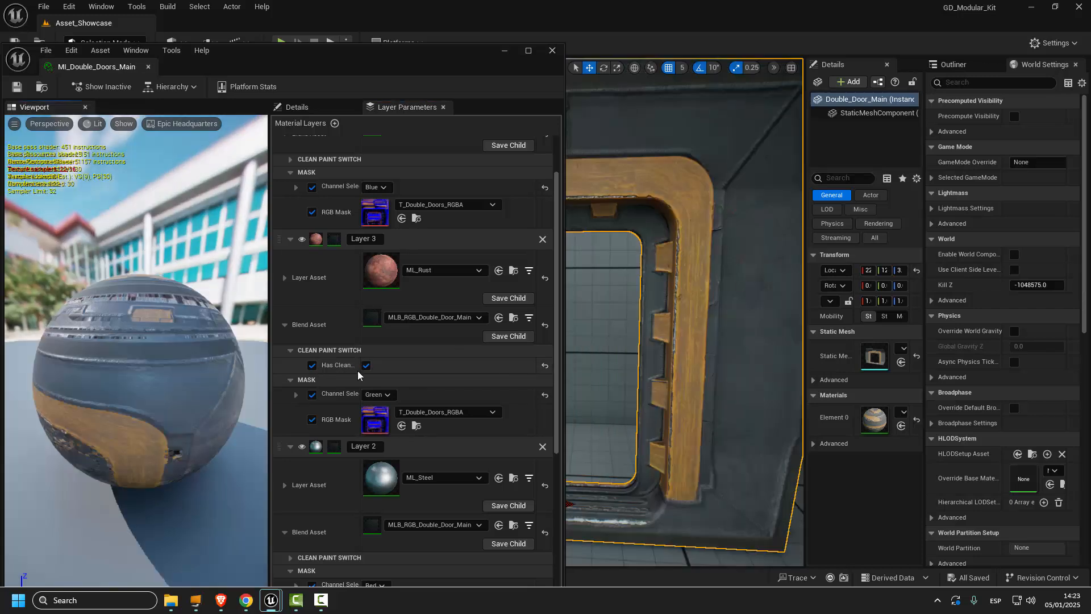
{"action": "key", "text": "ctrl+s"}
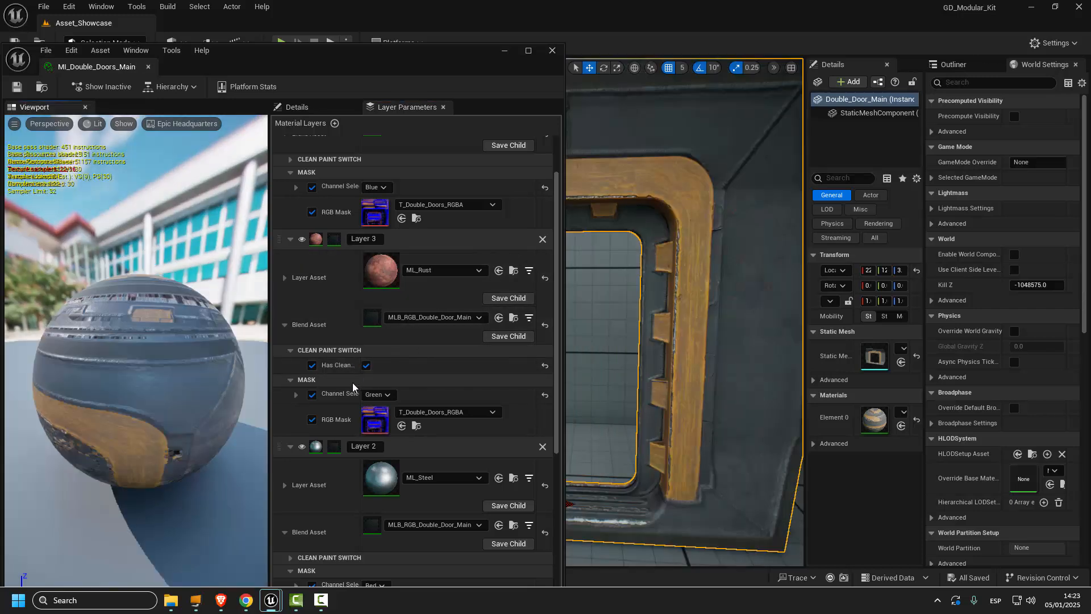
{"action": "left_click", "coordinate": [366, 366]}
{"action": "left_click", "coordinate": [312, 365]}
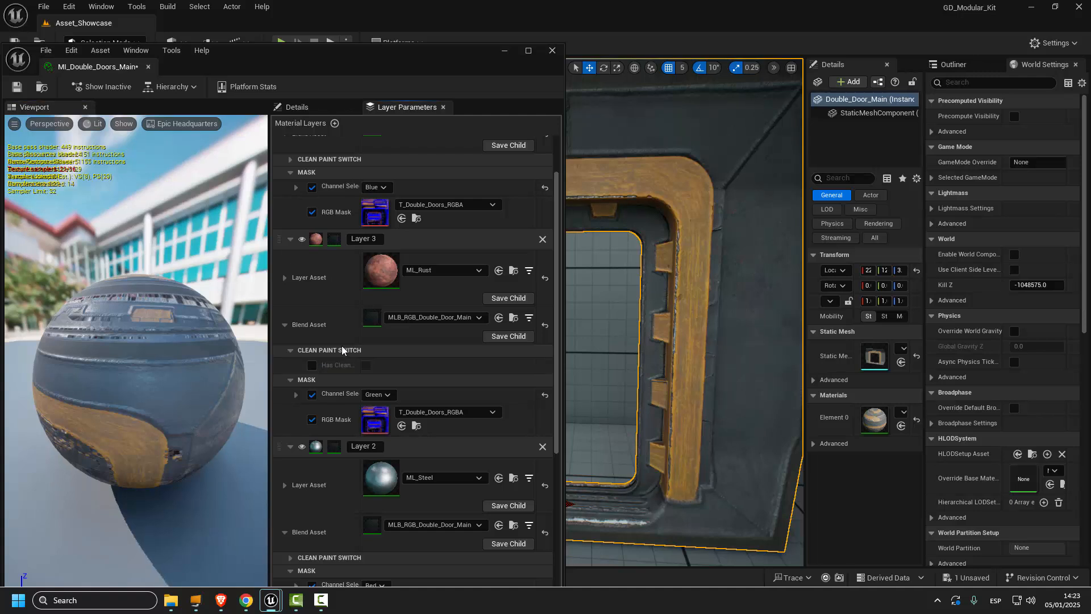
Enable the clean paint switch in Layer 1's blend and inspect the yellow paint on the door frame.
{"action": "scroll", "coordinate": [343, 344], "scroll_direction": "down", "scroll_amount": 5}
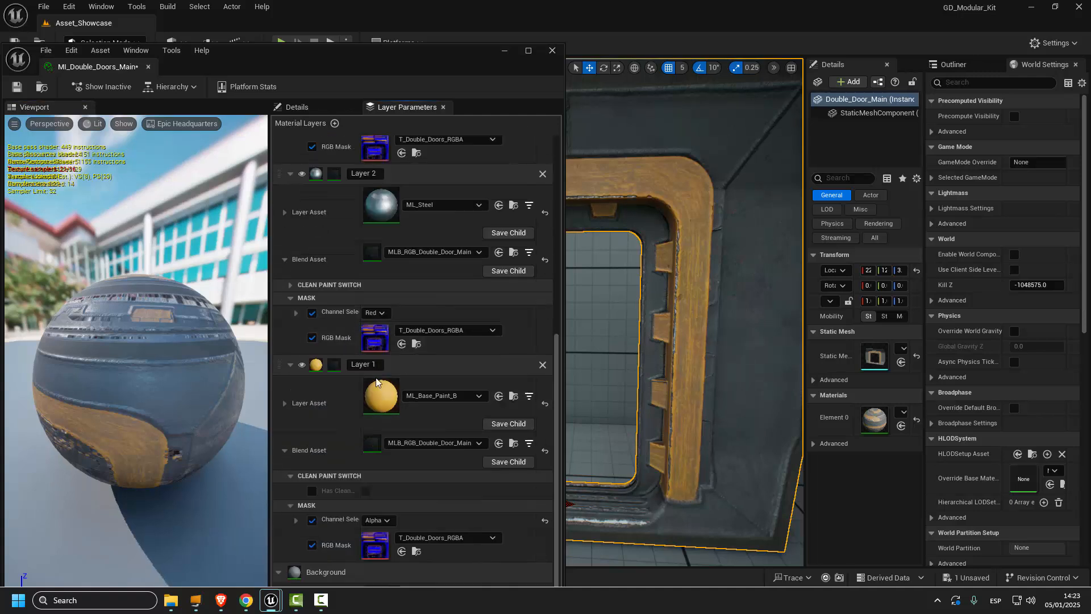
{"action": "scroll", "coordinate": [364, 398], "scroll_direction": "down", "scroll_amount": 1}
{"action": "left_click", "coordinate": [312, 456]}
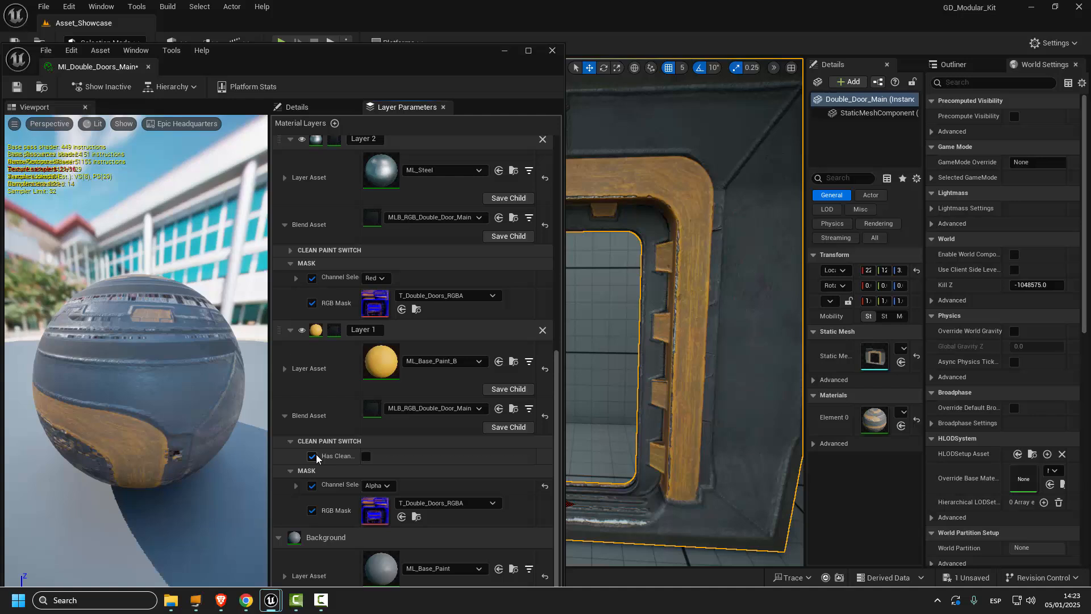
{"action": "left_click", "coordinate": [366, 457]}
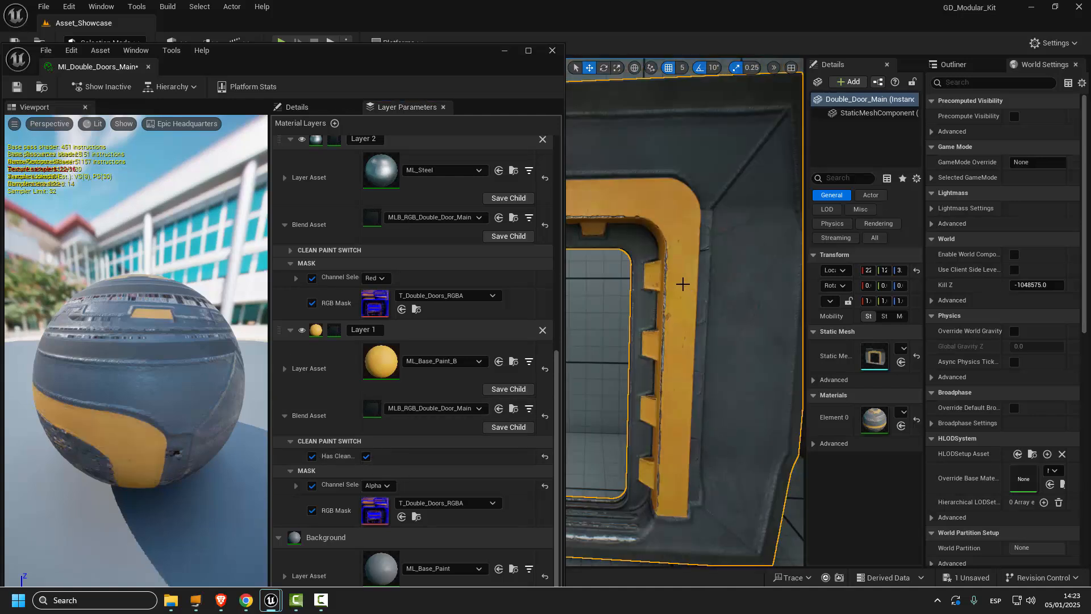
{"action": "right_click_drag", "start_coordinate": [683, 284], "coordinate": [632, 154]}
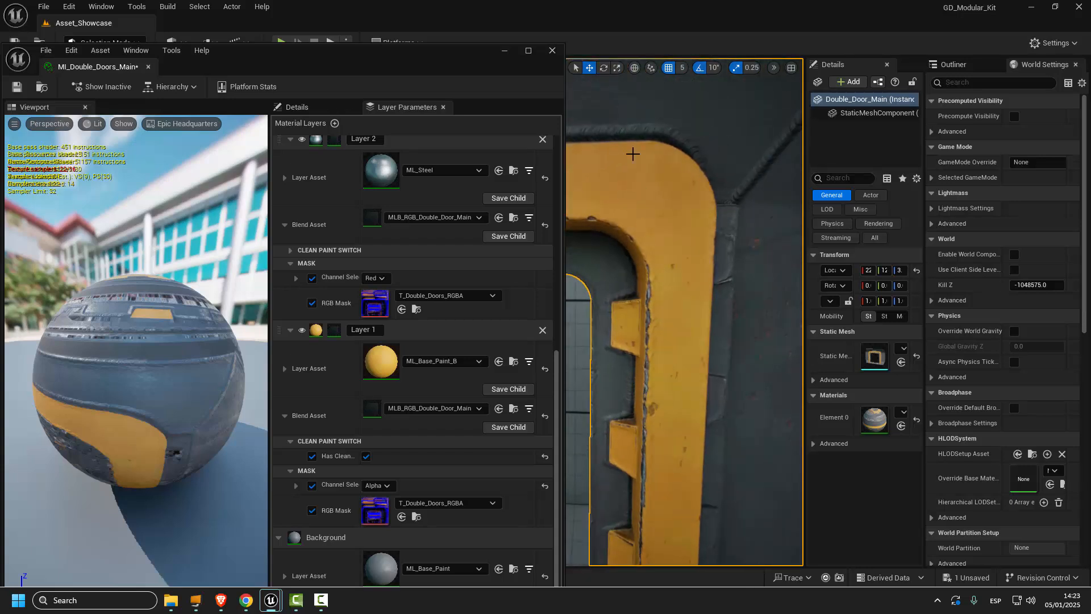
{"action": "right_click_drag", "start_coordinate": [652, 275], "coordinate": [641, 264]}
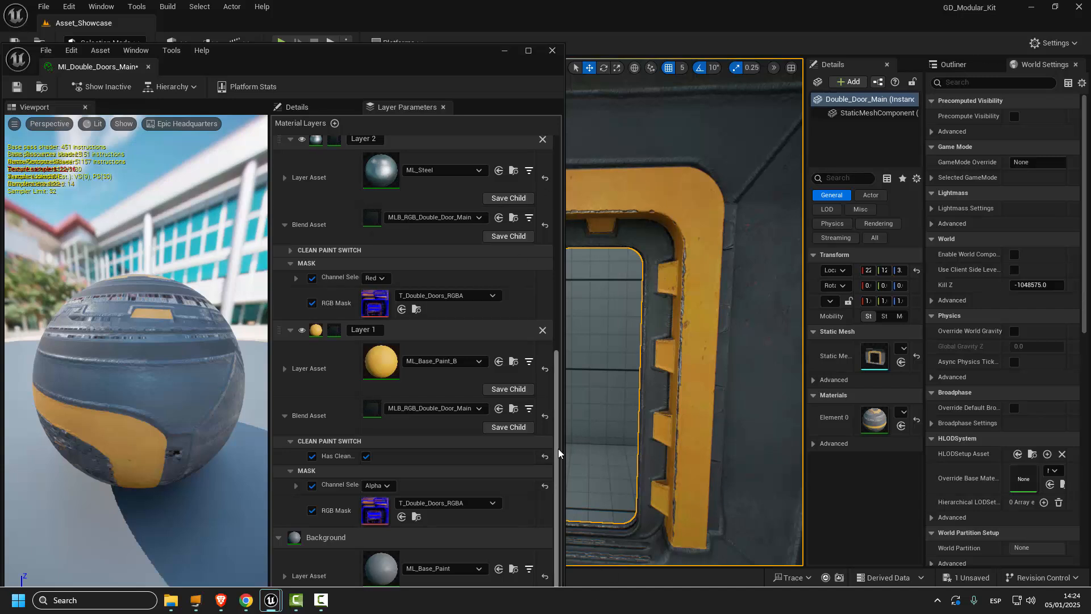
Remove the clean paint override from Layer 1's blend.
{"action": "left_click", "coordinate": [312, 457]}
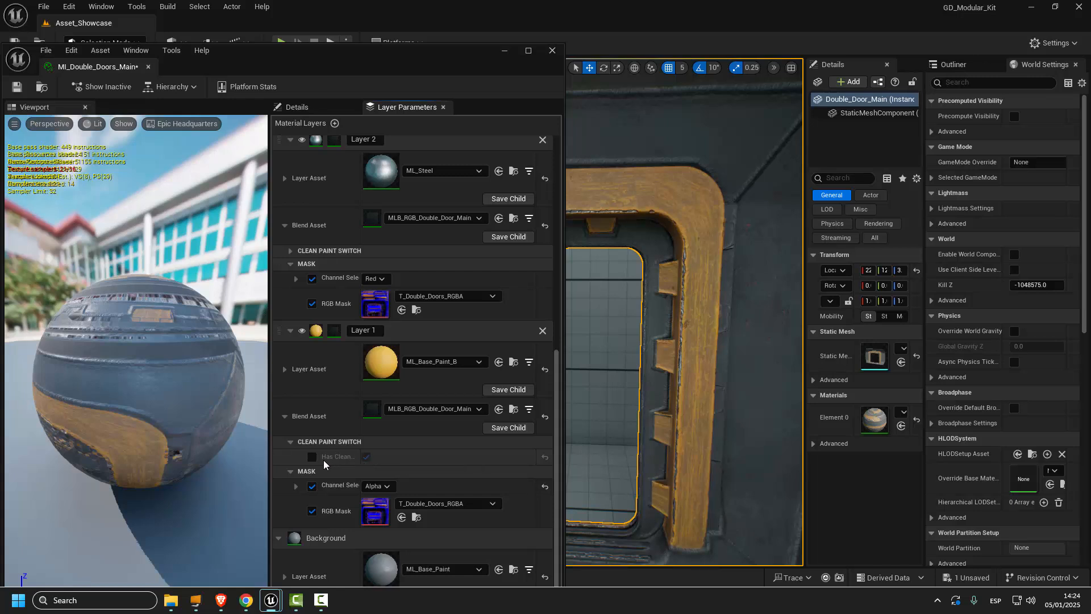
{"action": "left_click", "coordinate": [312, 457]}
{"action": "left_click", "coordinate": [312, 457]}
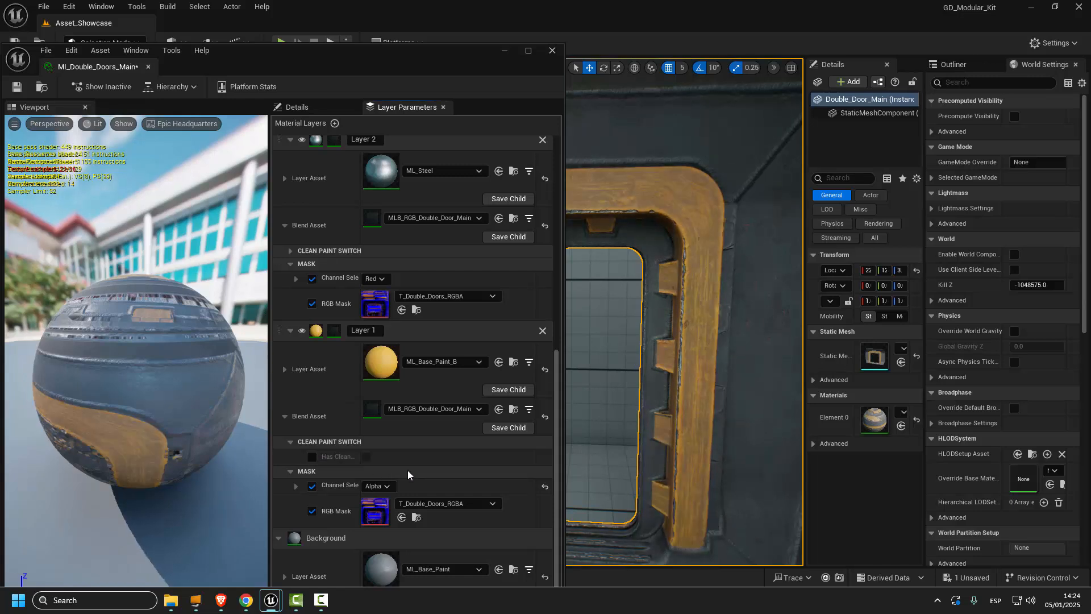
Enable the solid colour switch in Layer 1's base colour correction and check the paint on the door frame.
{"action": "scroll", "coordinate": [557, 483], "scroll_direction": "down", "scroll_amount": 1}
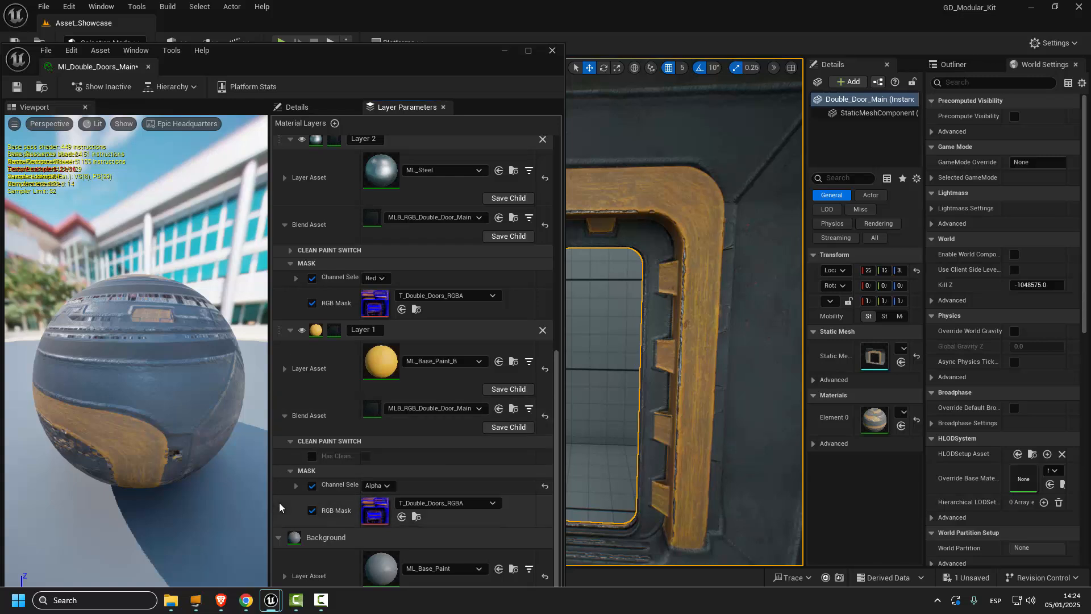
{"action": "left_click", "coordinate": [284, 576]}
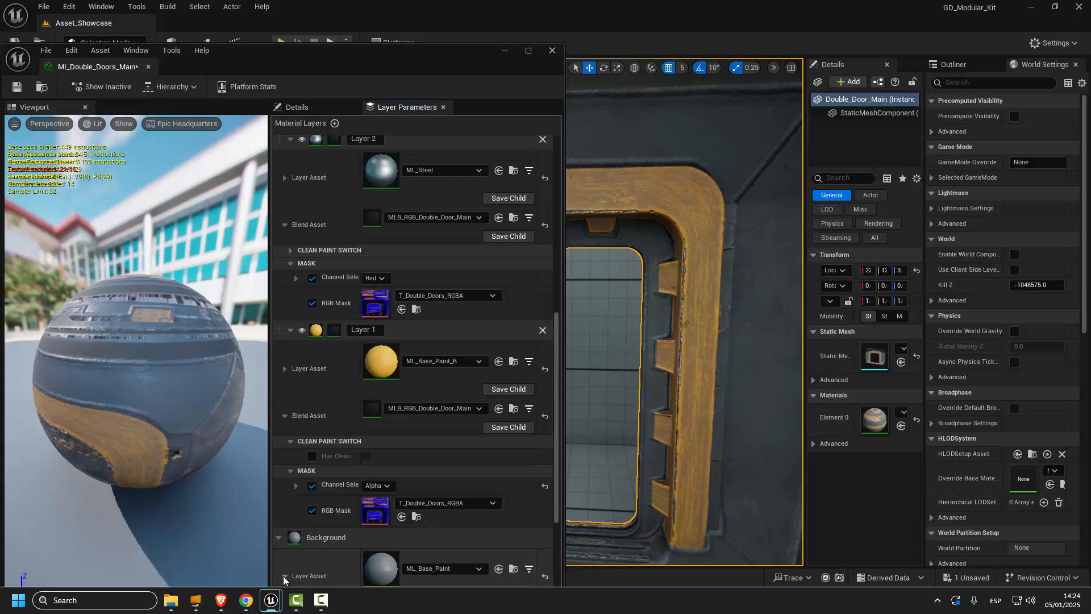
{"action": "scroll", "coordinate": [362, 385], "scroll_direction": "down", "scroll_amount": 2}
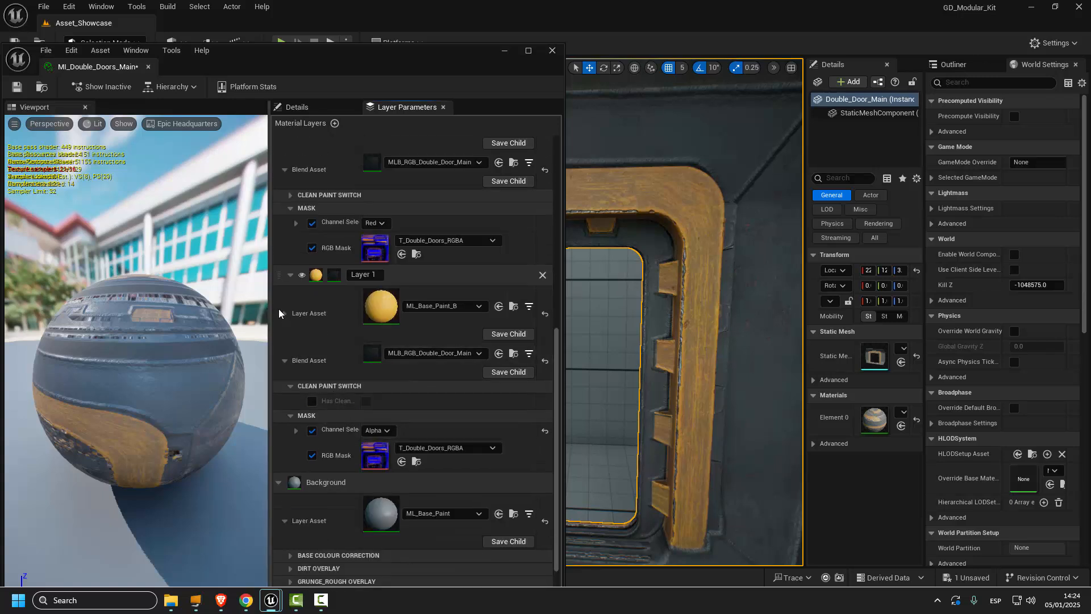
{"action": "left_click", "coordinate": [284, 314]}
{"action": "left_click", "coordinate": [290, 348]}
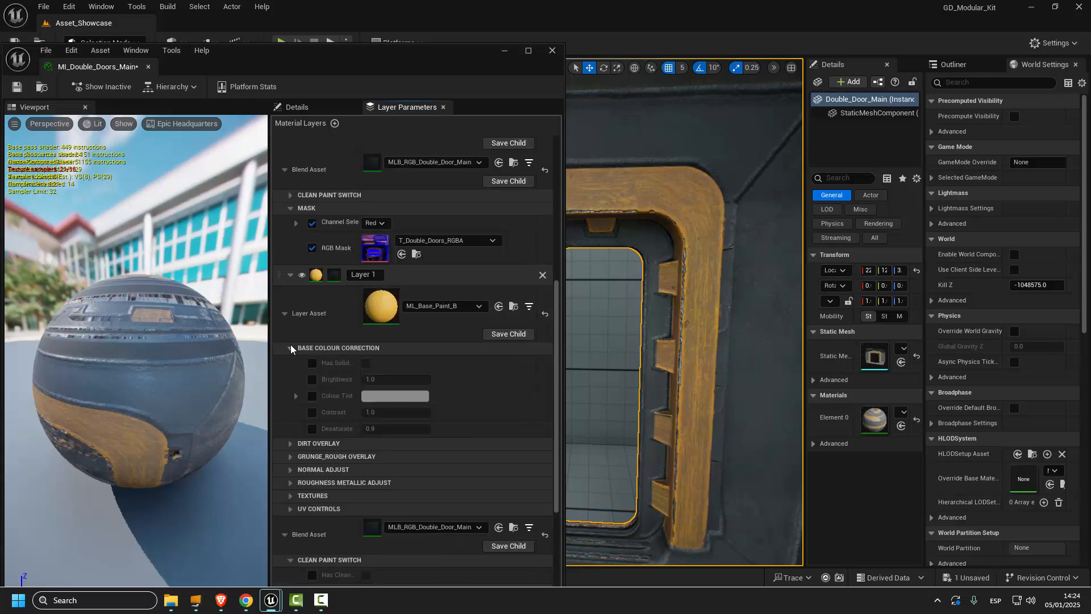
{"action": "left_click", "coordinate": [366, 363]}
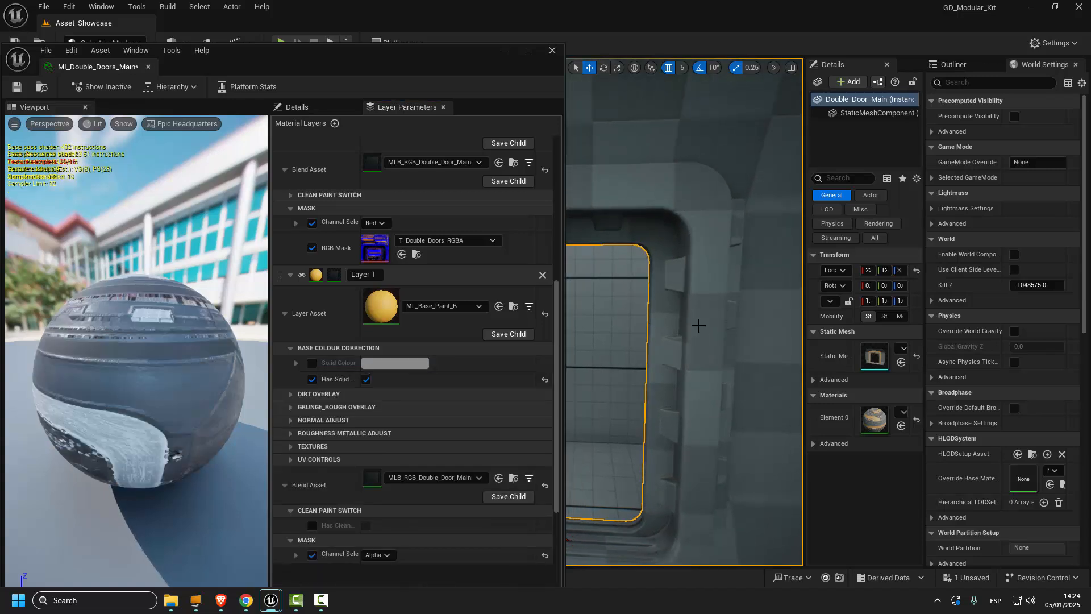
{"action": "right_click_drag", "start_coordinate": [671, 223], "coordinate": [672, 222]}
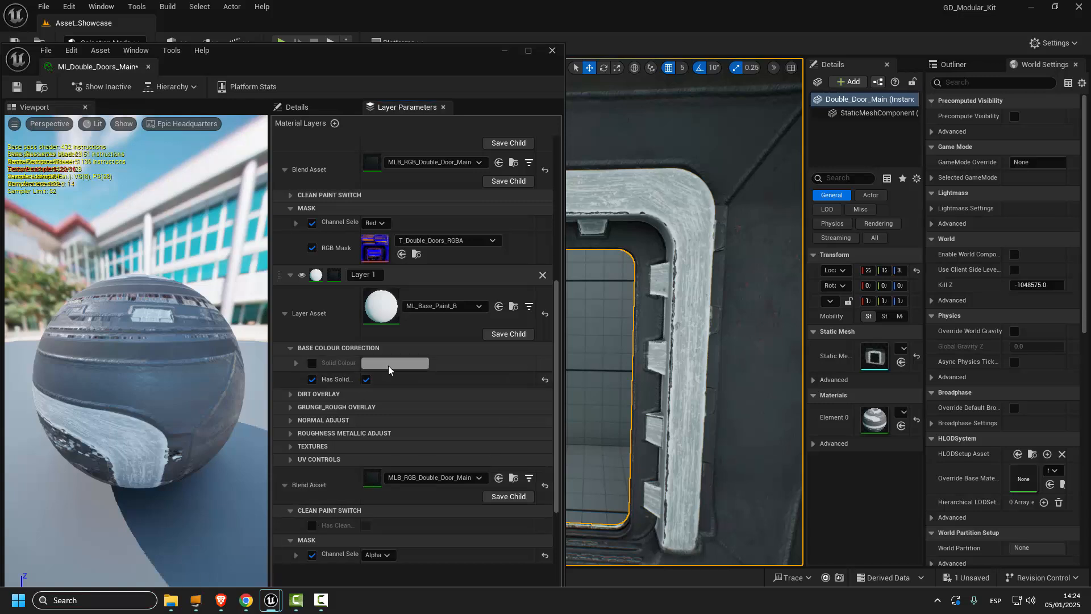
Override Layer 1's Solid Colour with a light blue, hex sRGB 7FADFFFF, and check it on the door frame.
{"action": "left_click", "coordinate": [312, 363]}
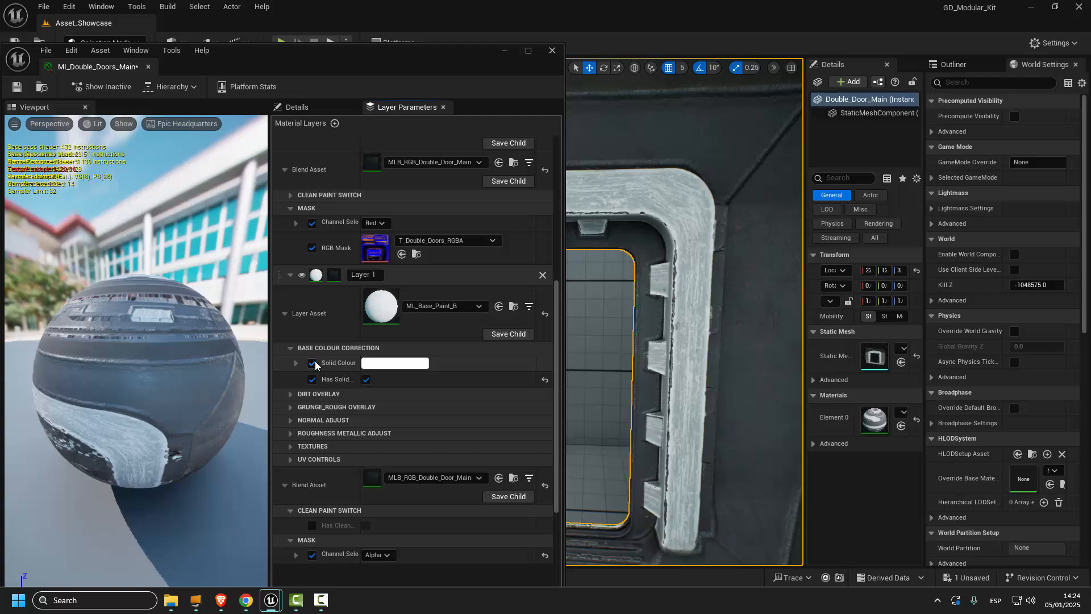
{"action": "left_click", "coordinate": [378, 365]}
{"action": "left_click_drag", "start_coordinate": [449, 384], "coordinate": [416, 350]}
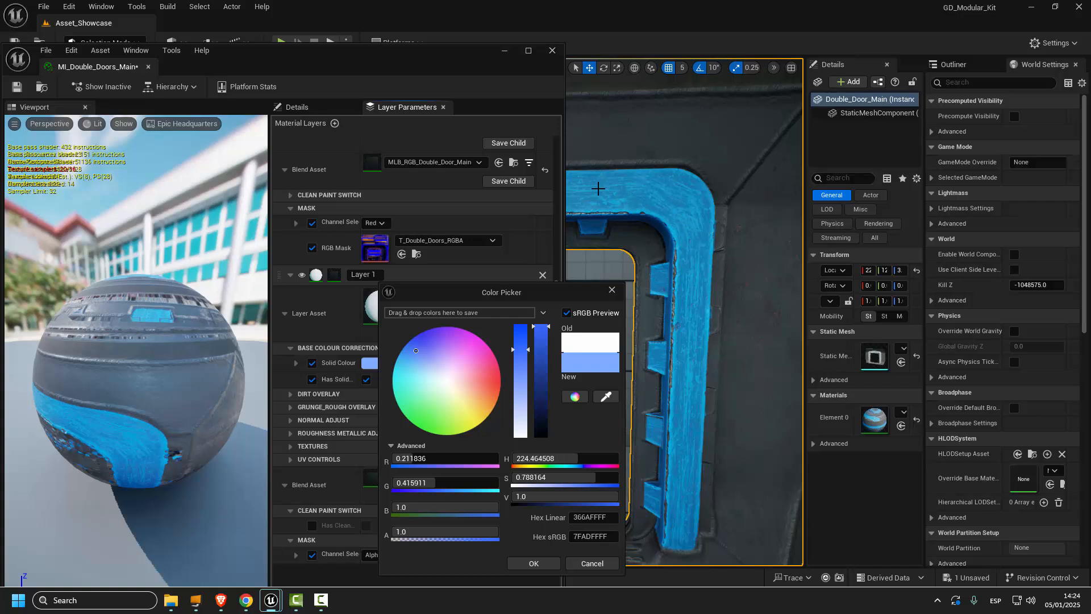
{"action": "middle_click_drag", "start_coordinate": [711, 318], "coordinate": [699, 346]}
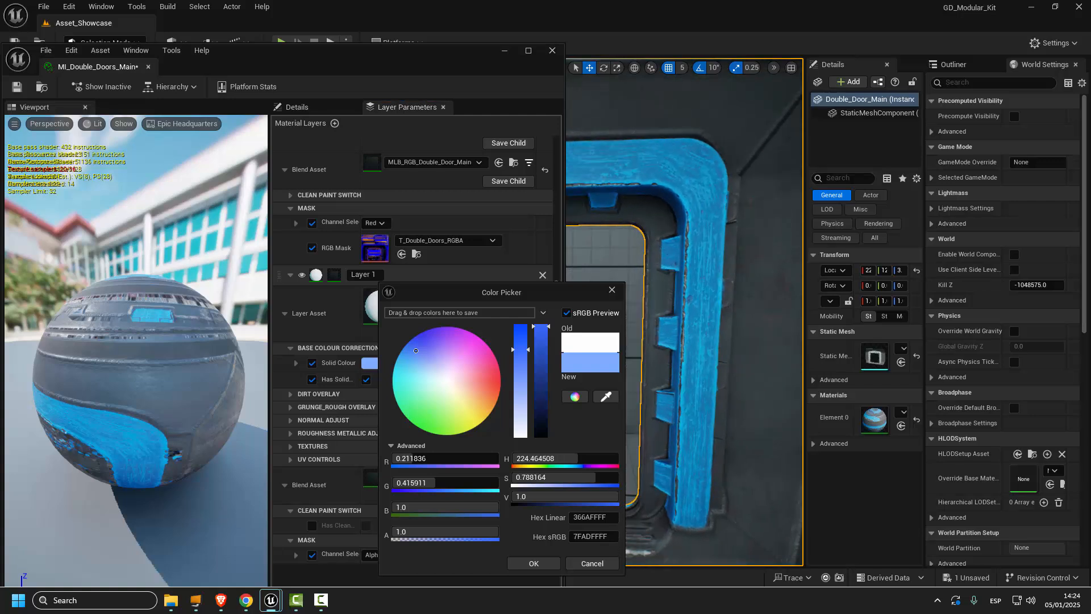
{"action": "left_click", "coordinate": [533, 563]}
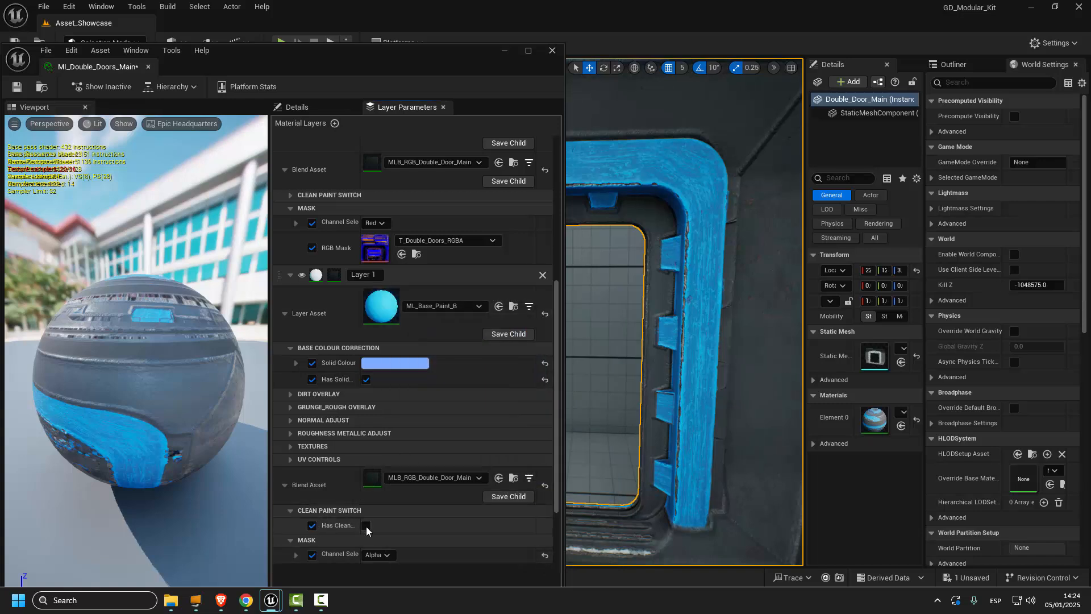
Turn on the clean paint switch in Layer 1's blend and inspect the blue paint on the door frame.
{"action": "left_click", "coordinate": [366, 525]}
{"action": "scroll", "coordinate": [673, 386], "scroll_direction": "up", "scroll_amount": 2}
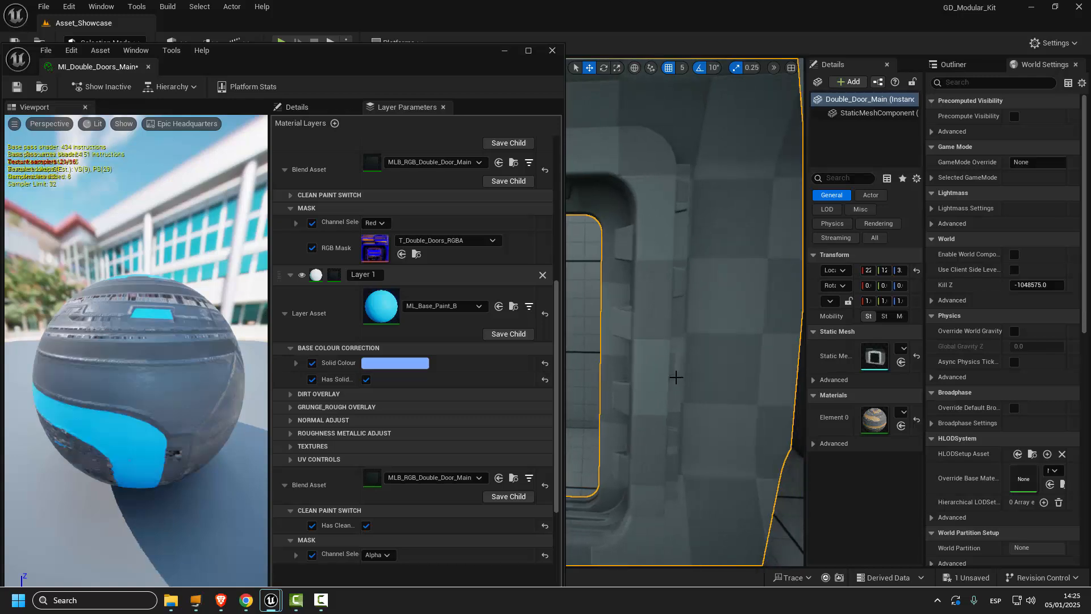
{"action": "right_click_drag", "start_coordinate": [671, 362], "coordinate": [671, 362]}
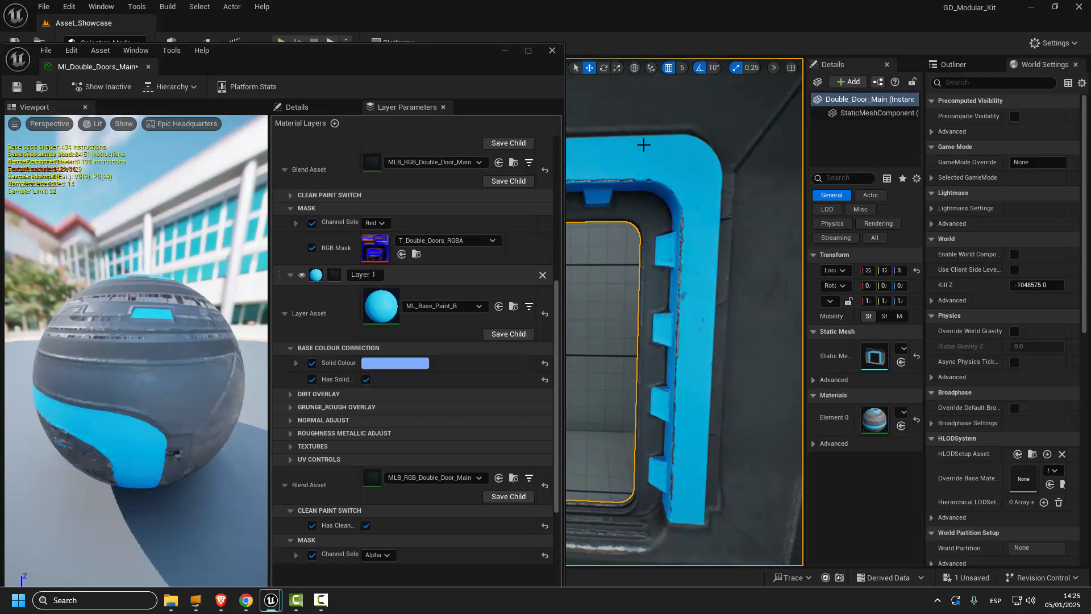
{"action": "right_click_drag", "start_coordinate": [679, 302], "coordinate": [694, 281]}
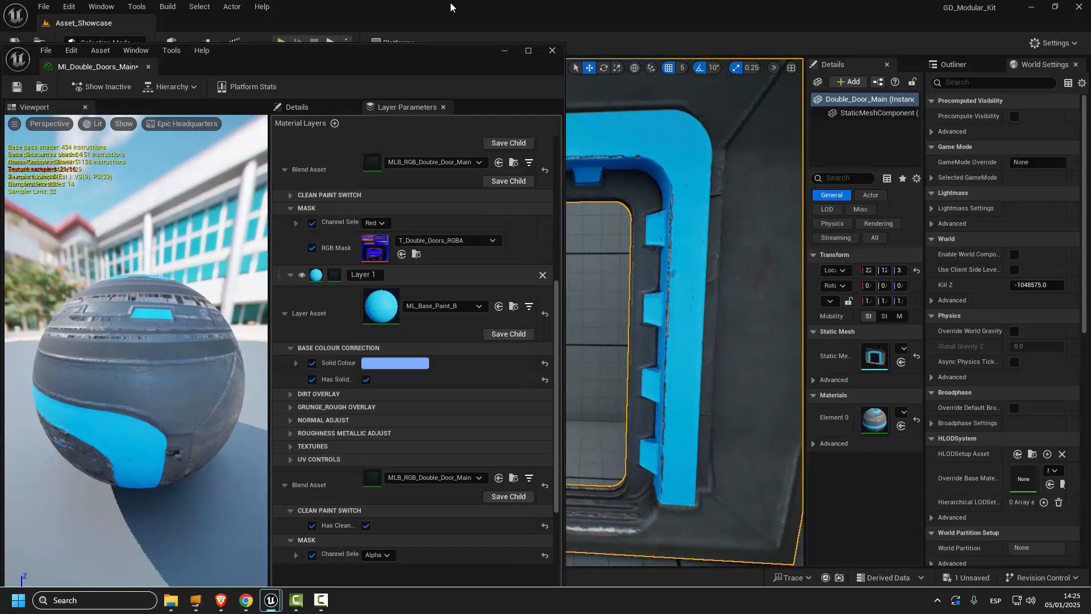
{"action": "left_click_drag", "start_coordinate": [446, 62], "coordinate": [441, 61]}
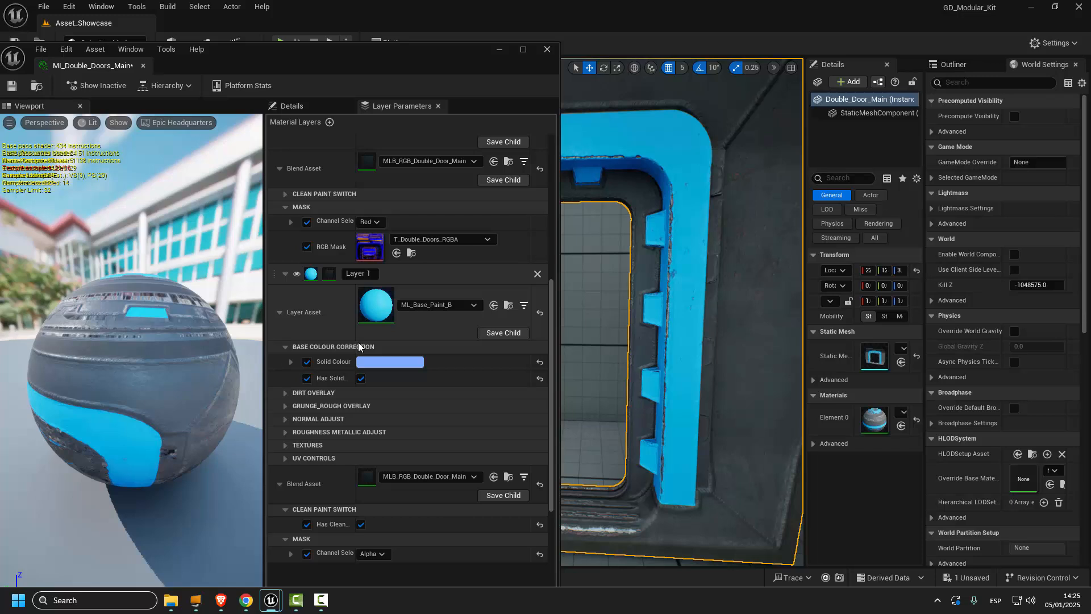
Enable the dirt overlay on Layer 1's ML_Base_Paint_B and review its dirt parameters.
{"action": "left_click", "coordinate": [289, 395]}
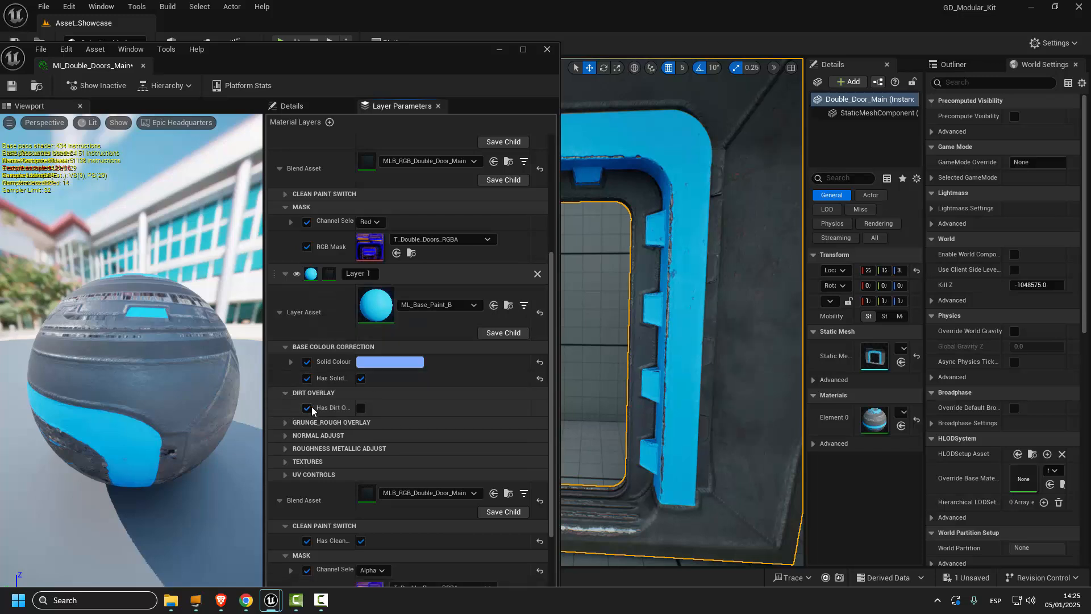
{"action": "left_click", "coordinate": [360, 409]}
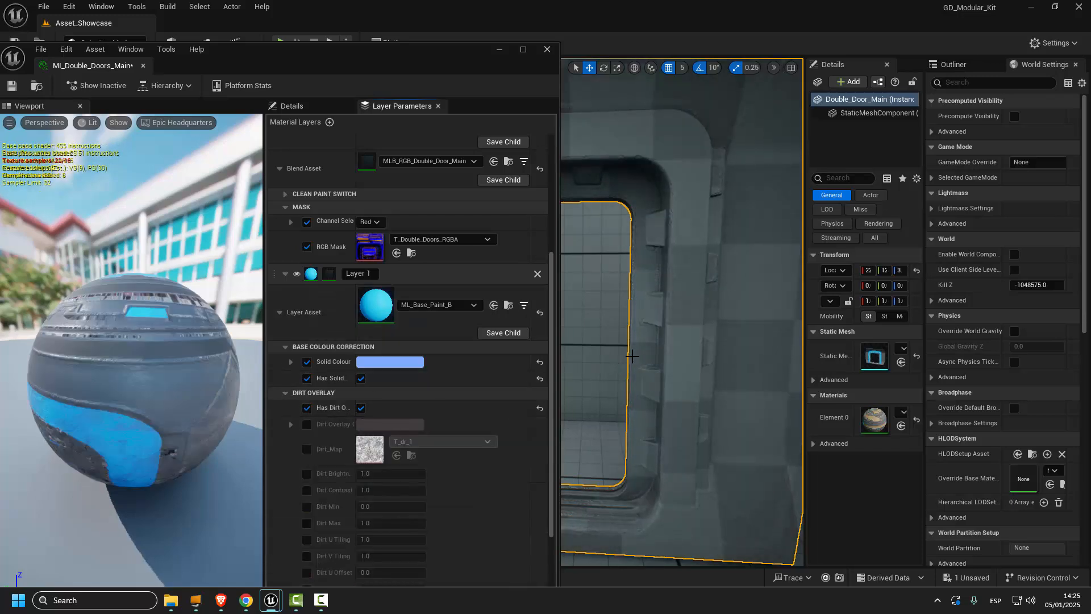
{"action": "scroll", "coordinate": [692, 188], "scroll_direction": "down", "scroll_amount": 2}
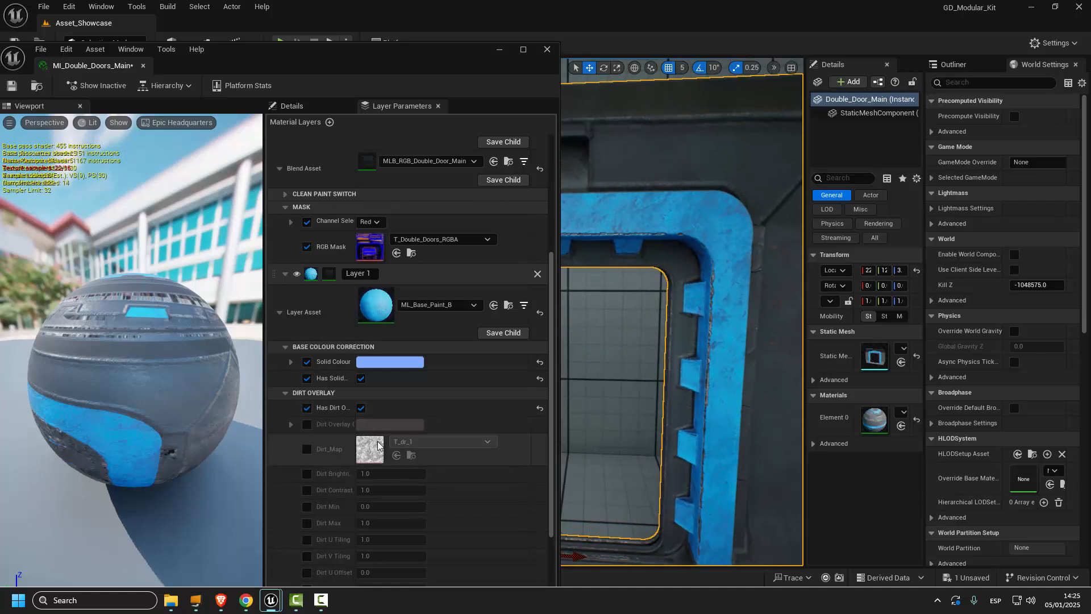
{"action": "scroll", "coordinate": [299, 466], "scroll_direction": "down", "scroll_amount": 2}
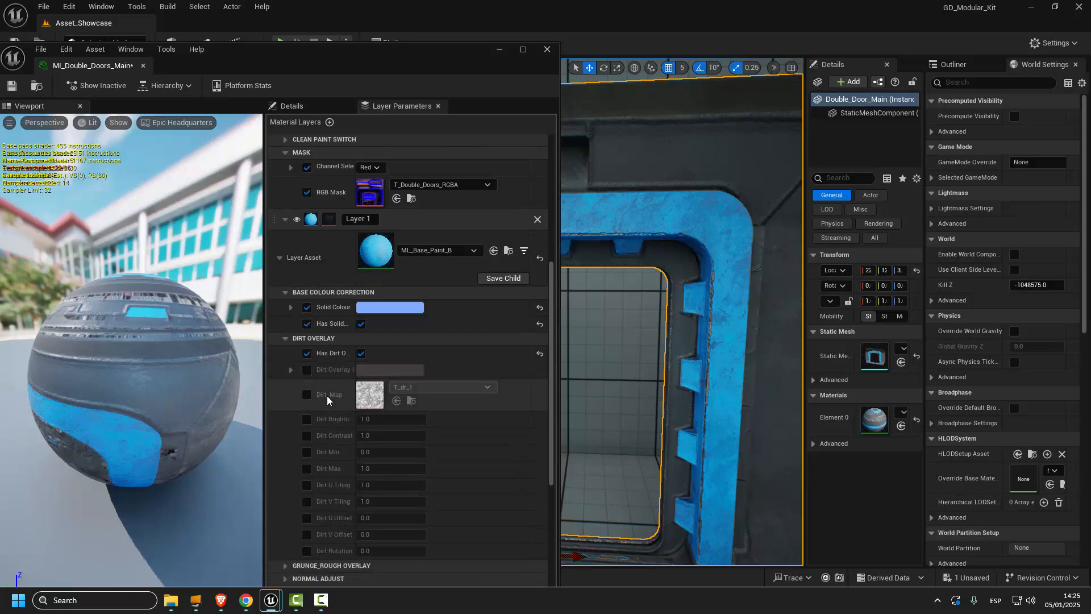
{"action": "scroll", "coordinate": [297, 474], "scroll_direction": "down", "scroll_amount": 2}
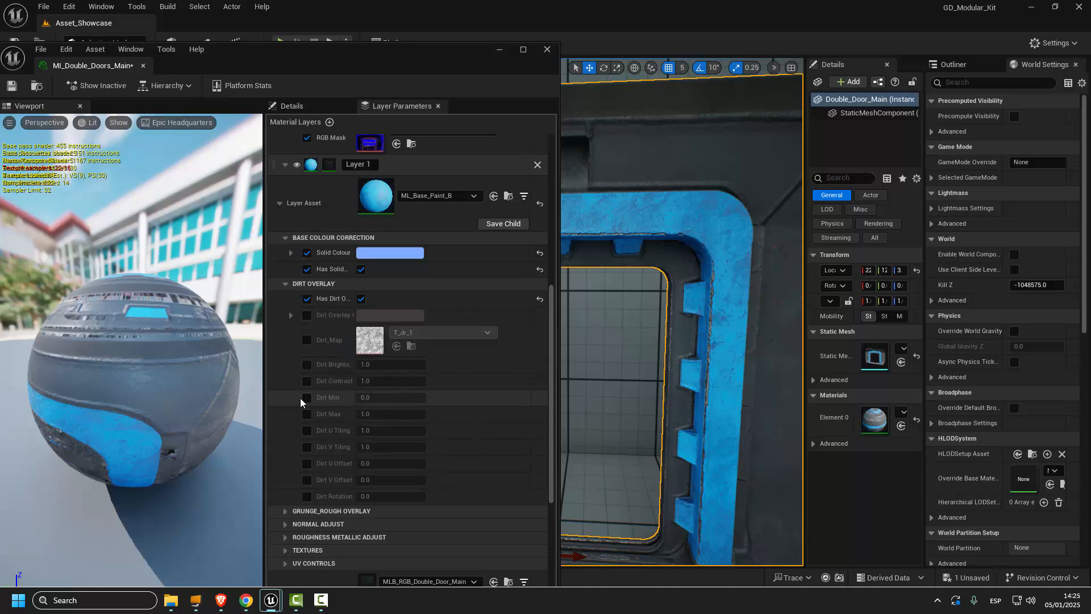
{"action": "scroll", "coordinate": [341, 420], "scroll_direction": "down", "scroll_amount": 1}
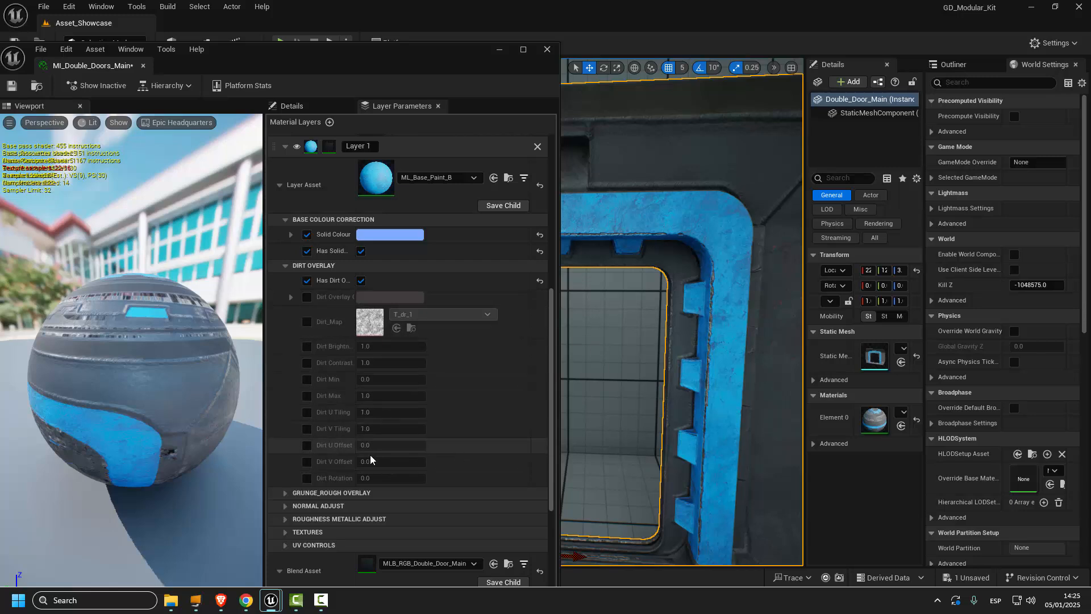
Examine Layer 1's grunge, normal and roughness metallic parameter groups, and look back over the upper material layers.
{"action": "left_click", "coordinate": [286, 494]}
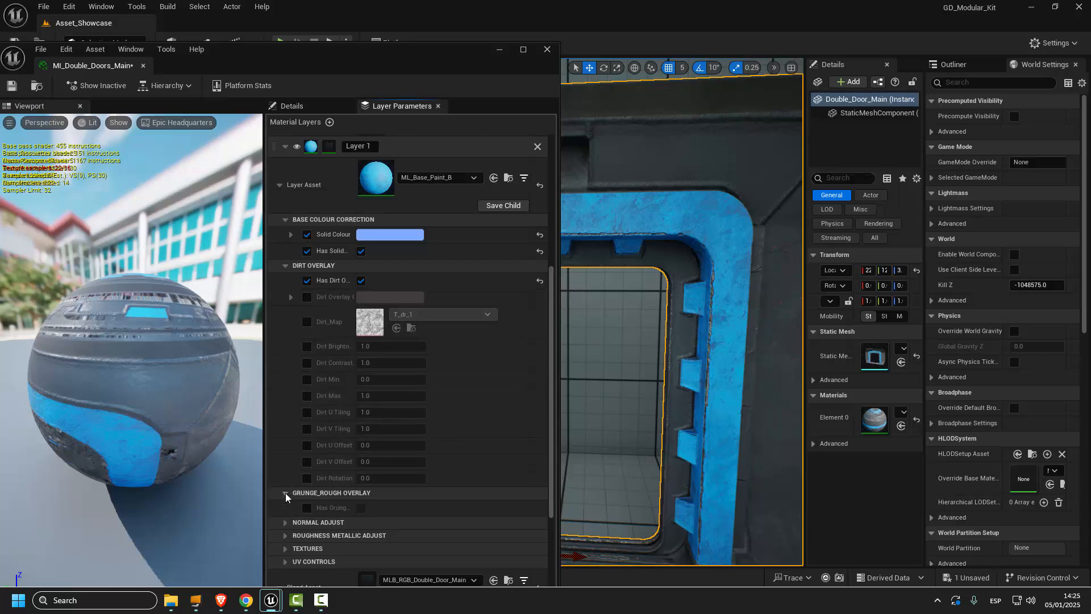
{"action": "left_click", "coordinate": [285, 494]}
{"action": "scroll", "coordinate": [296, 429], "scroll_direction": "down", "scroll_amount": 2}
{"action": "left_click", "coordinate": [285, 452]}
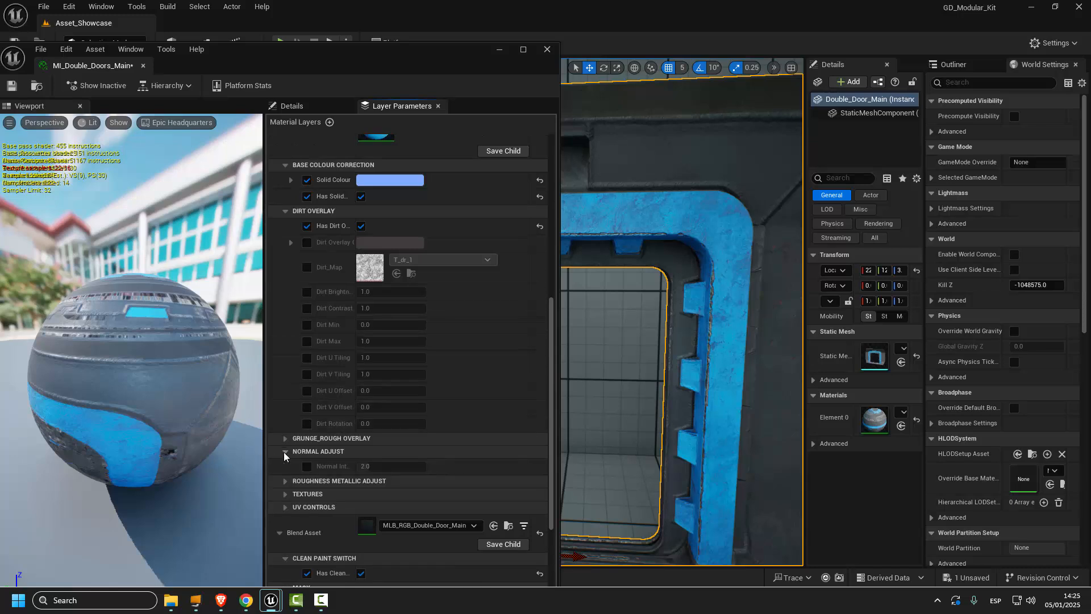
{"action": "left_click", "coordinate": [285, 452]}
{"action": "left_click", "coordinate": [285, 465]}
{"action": "scroll", "coordinate": [426, 353], "scroll_direction": "down", "scroll_amount": 3}
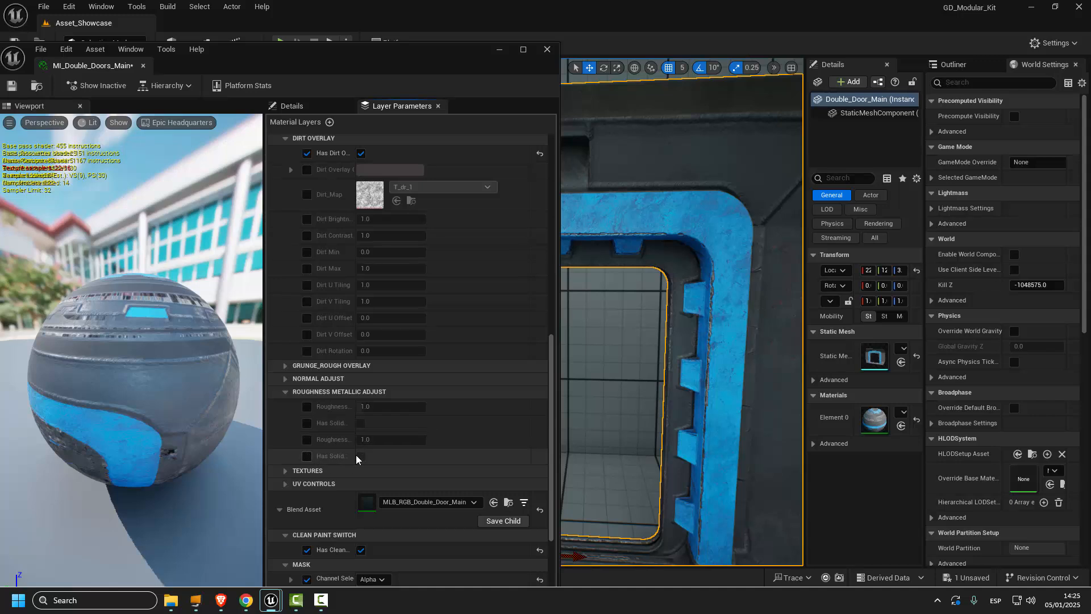
{"action": "scroll", "coordinate": [469, 379], "scroll_direction": "up", "scroll_amount": 10}
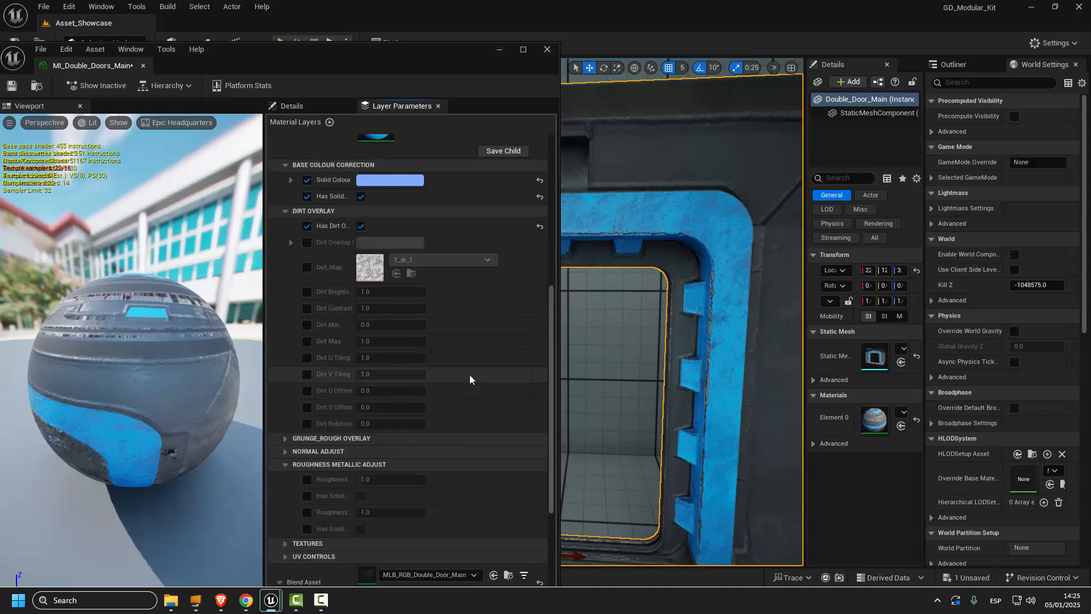
{"action": "scroll", "coordinate": [468, 378], "scroll_direction": "up", "scroll_amount": 10}
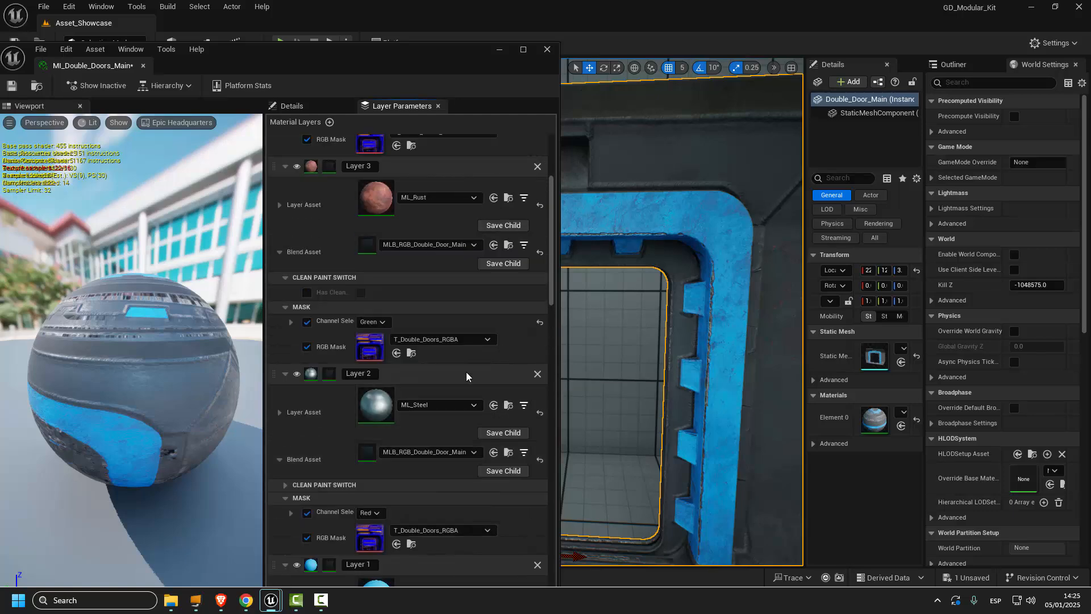
Close the material instance editor and inspect the painted double door frame in the level from near and far.
{"action": "left_click", "coordinate": [543, 54]}
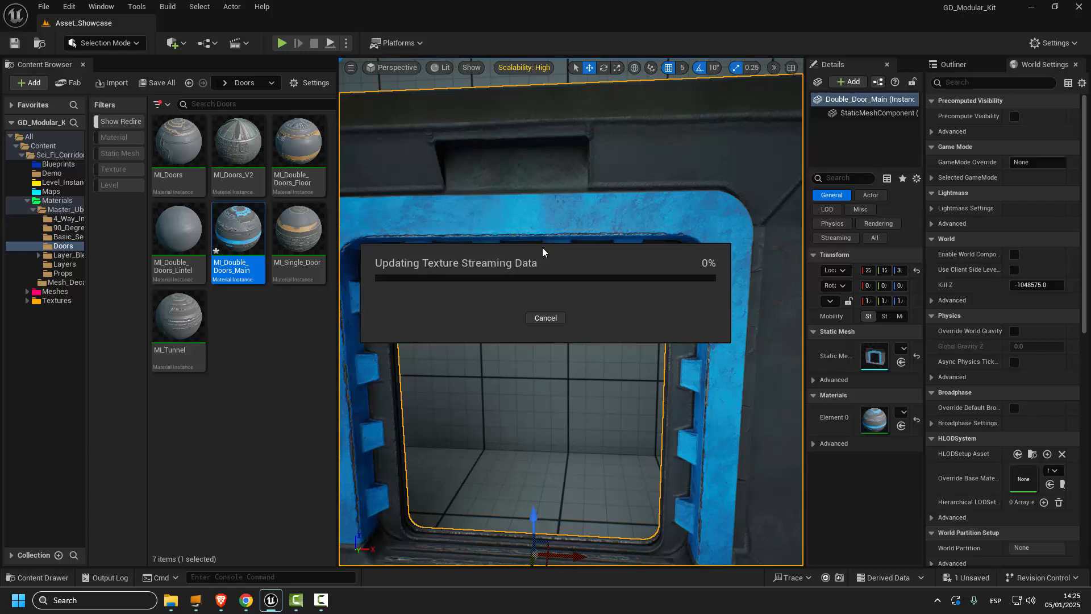
{"action": "right_click_drag", "start_coordinate": [543, 252], "coordinate": [501, 283]}
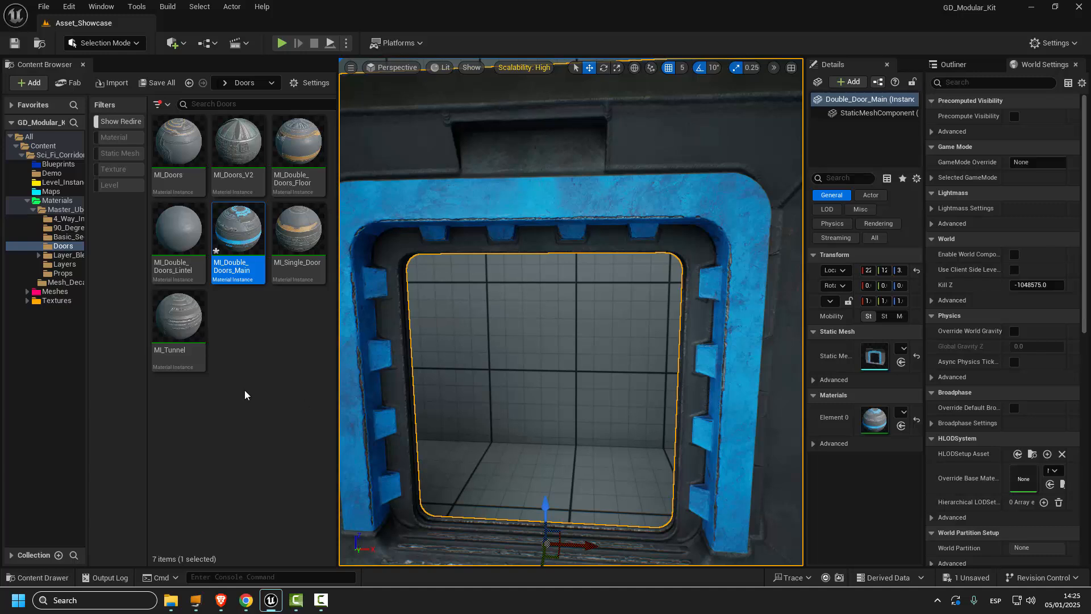
{"action": "left_click_drag", "start_coordinate": [89, 397], "coordinate": [111, 393]}
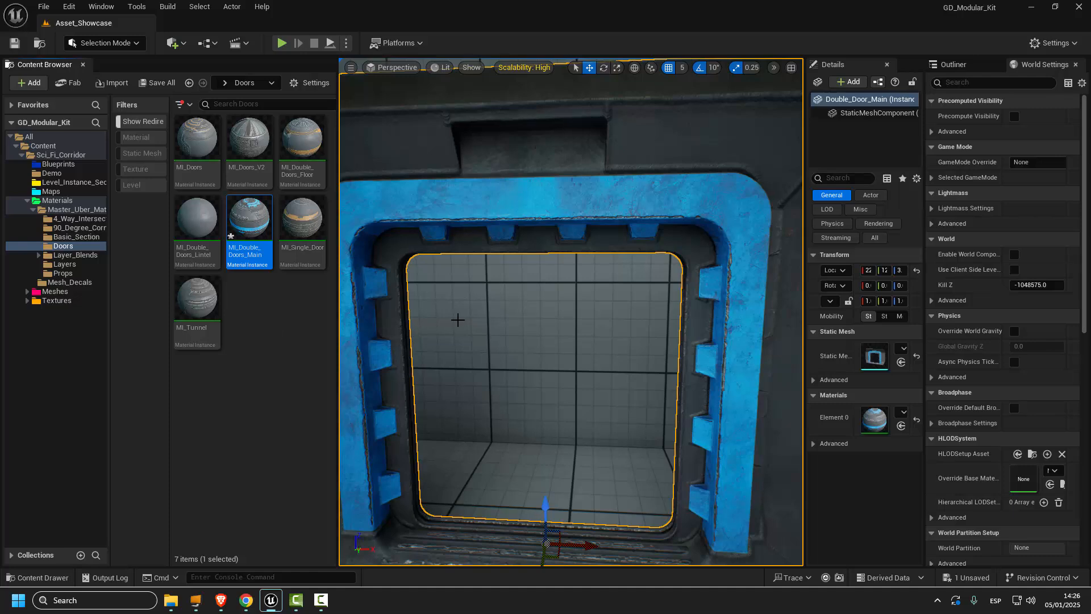
{"action": "right_click_drag", "start_coordinate": [507, 320], "coordinate": [472, 325]}
{"action": "scroll", "coordinate": [506, 320], "scroll_direction": "down", "scroll_amount": 4}
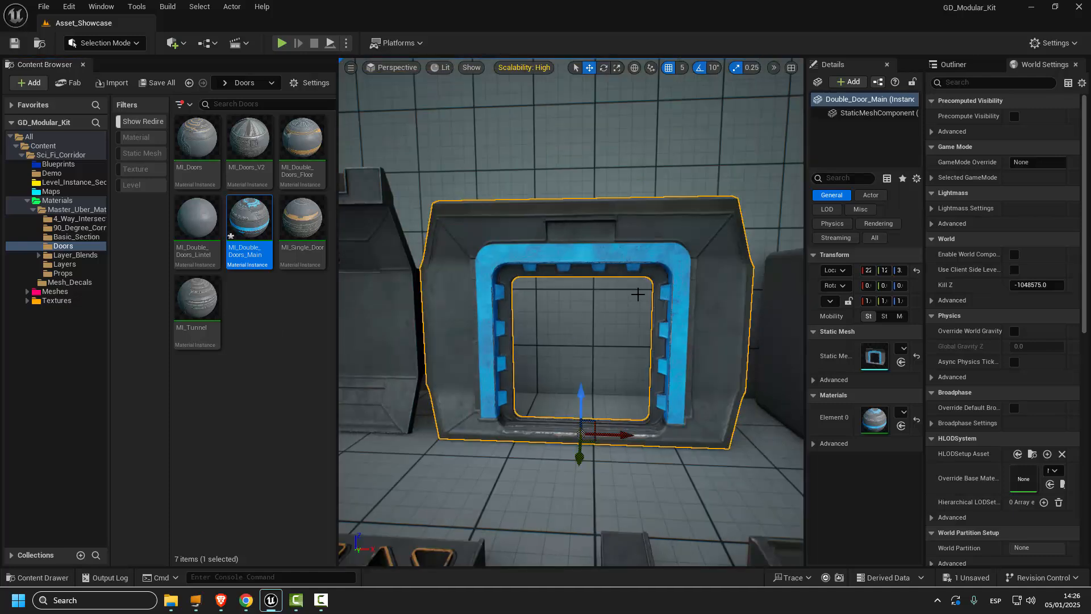
{"action": "right_click_drag", "start_coordinate": [637, 294], "coordinate": [684, 320]}
{"action": "scroll", "coordinate": [629, 332], "scroll_direction": "up", "scroll_amount": 4}
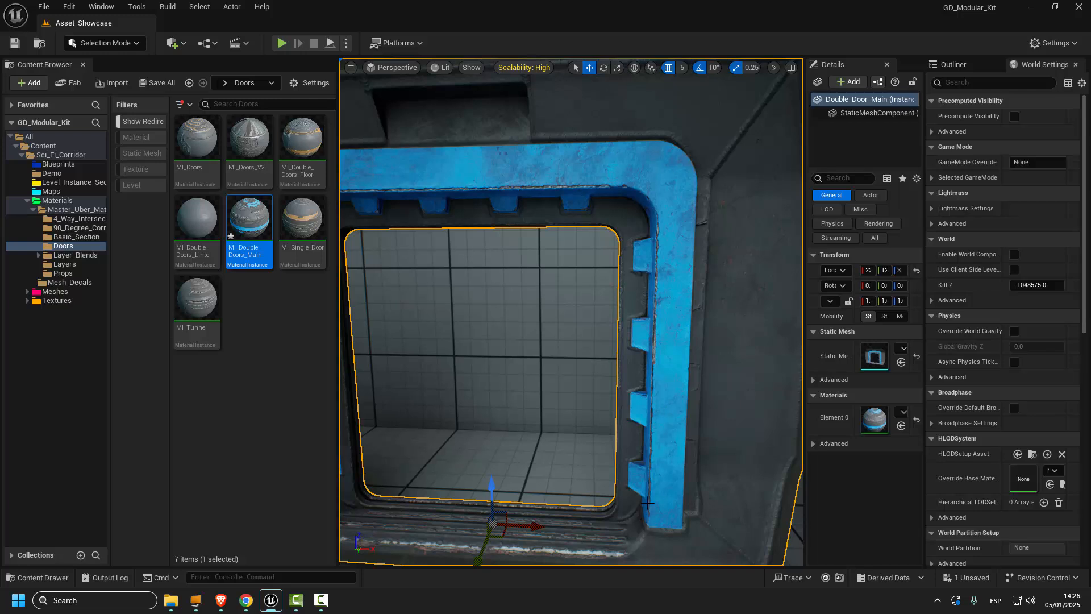
Open the MI_Double_Doors_Main material instance and place its editor so the door frame stays in view.
{"action": "double_click", "coordinate": [249, 218]}
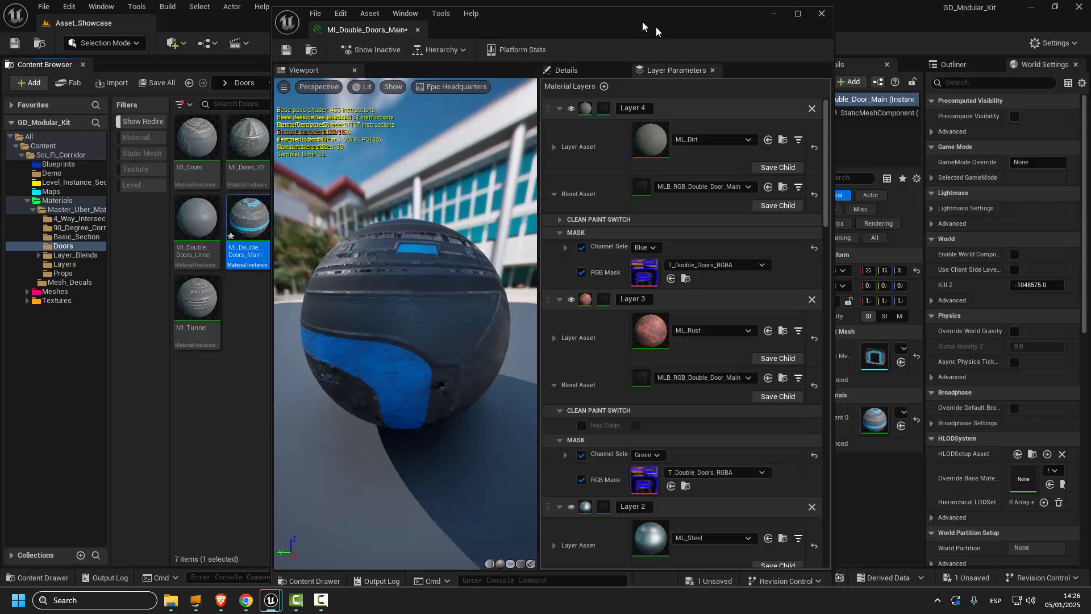
{"action": "left_click_drag", "start_coordinate": [637, 22], "coordinate": [901, 56]}
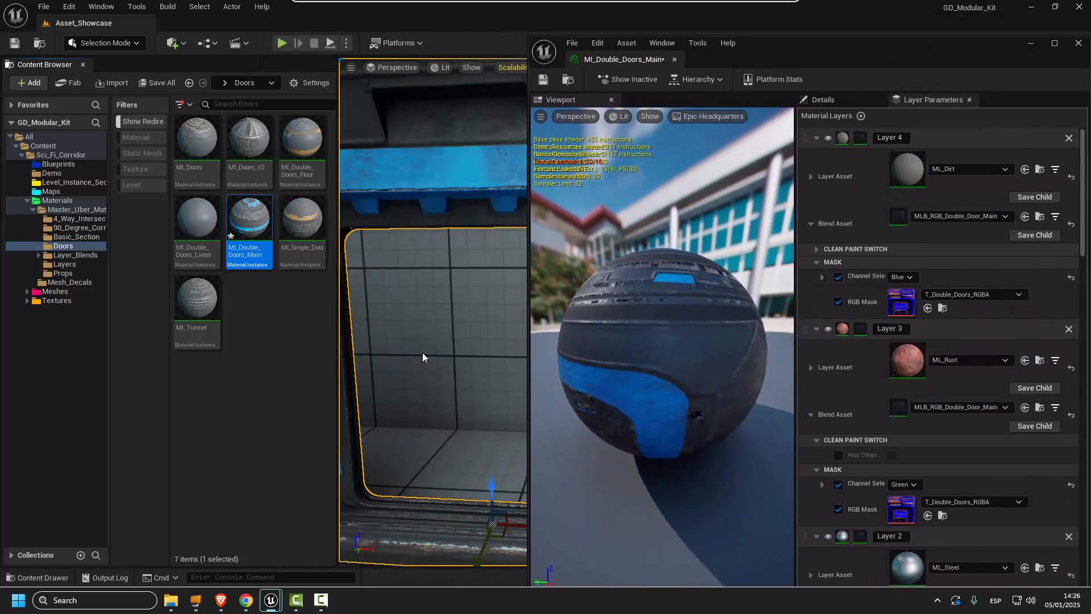
{"action": "middle_click_drag", "start_coordinate": [450, 261], "coordinate": [478, 244]}
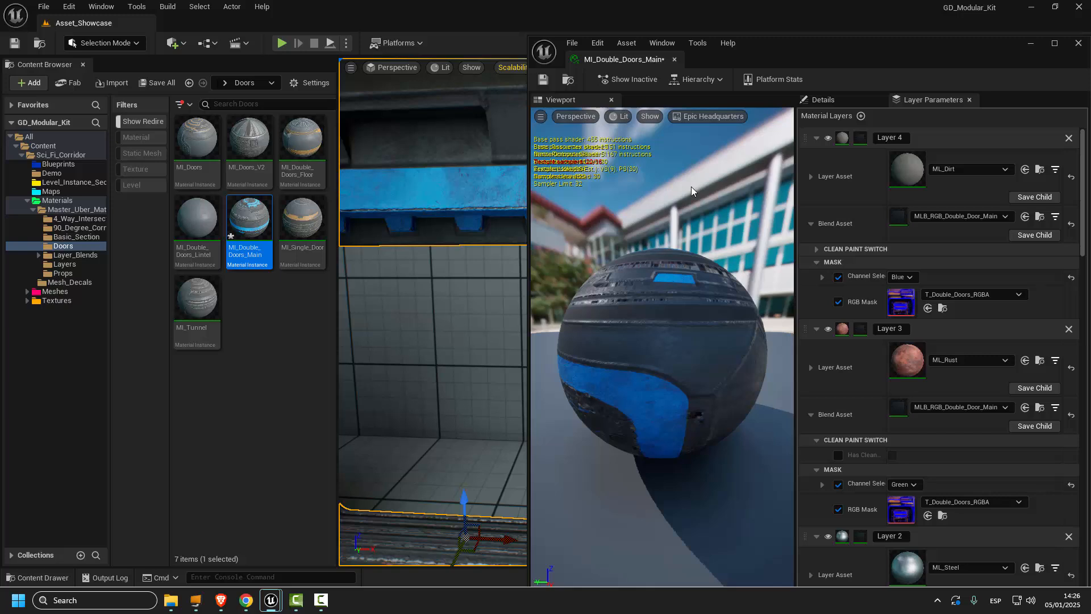
Set the material instance's Mesh Normal Intensity to 0 and inspect the door frame's corner.
{"action": "left_click", "coordinate": [839, 100]}
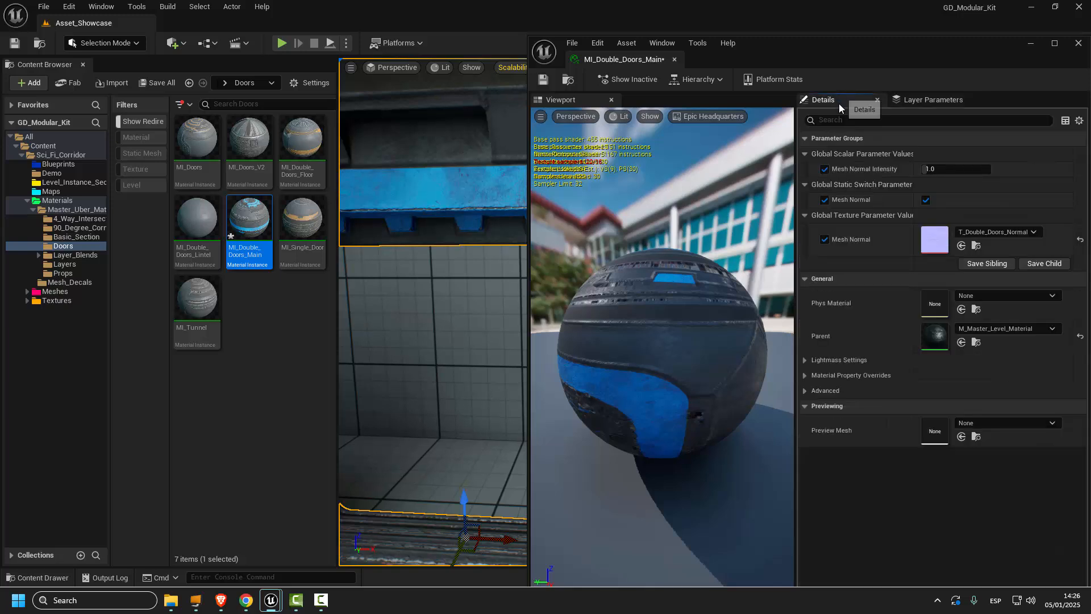
{"action": "type", "text": "0"}
{"action": "key", "text": "Return"}
{"action": "middle_click_drag", "start_coordinate": [428, 282], "coordinate": [506, 282]}
{"action": "left_click_drag", "start_coordinate": [448, 252], "coordinate": [366, 257], "text": "alt"}
Set the Mesh Normal Intensity to 0.5 and check the effect on the door frame.
{"action": "left_click", "coordinate": [934, 168]}
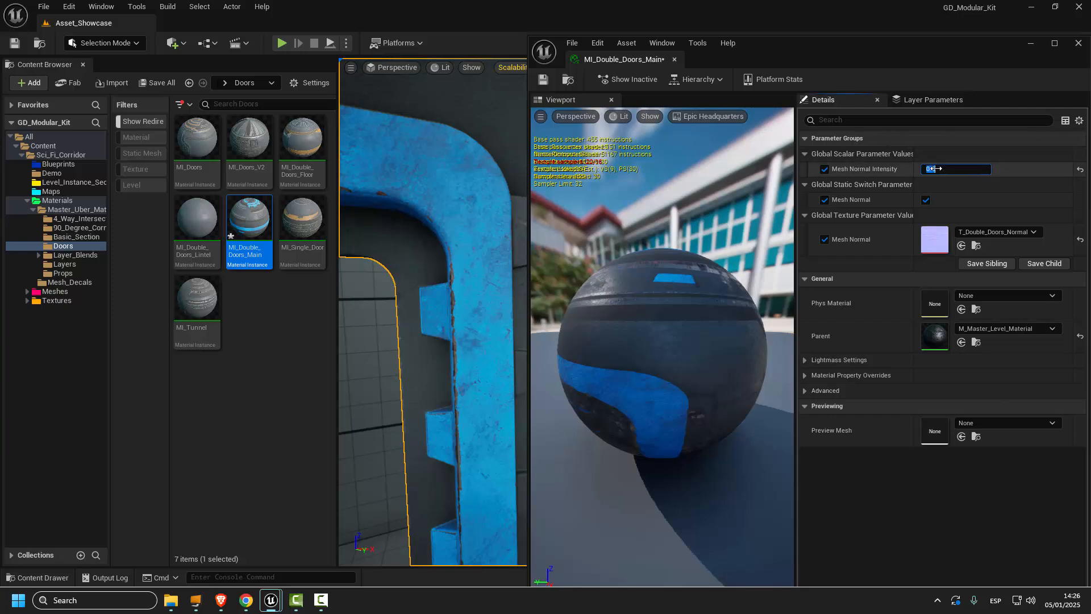
{"action": "type", "text": ".5"}
{"action": "key", "text": "Return"}
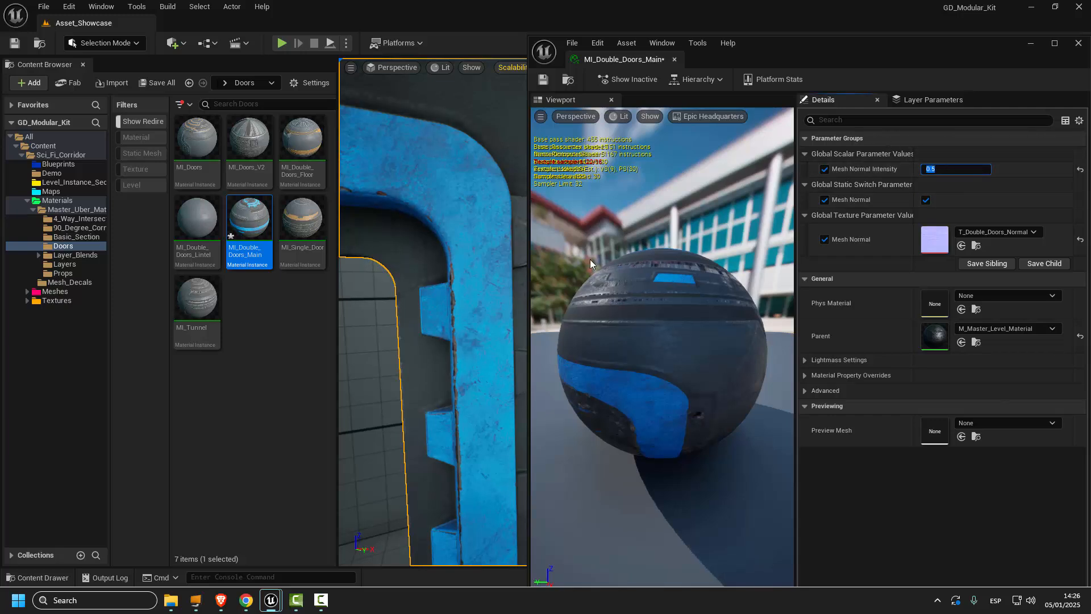
{"action": "mouse_move", "coordinate": [423, 305]}
{"action": "left_mouse_down", "text": "alt"}
{"action": "mouse_move", "coordinate": [452, 293]}
{"action": "mouse_move", "coordinate": [423, 288]}
{"action": "left_mouse_up", "text": "alt"}
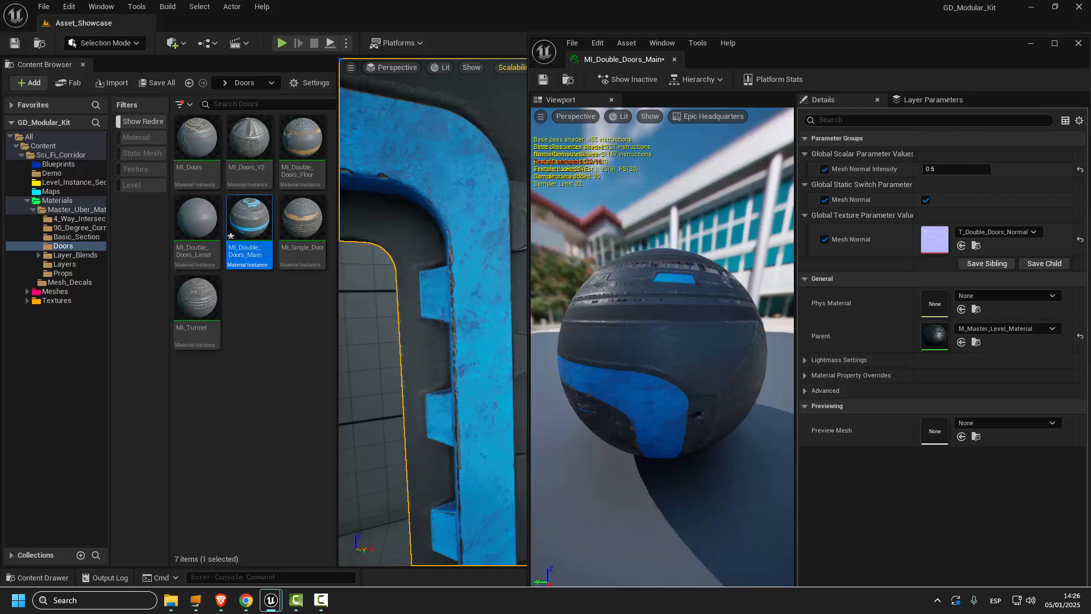
Hide material Layers 3, 4 and 2 (rust, dirt and steel) and inspect the painted frame up close.
{"action": "left_click", "coordinate": [920, 100]}
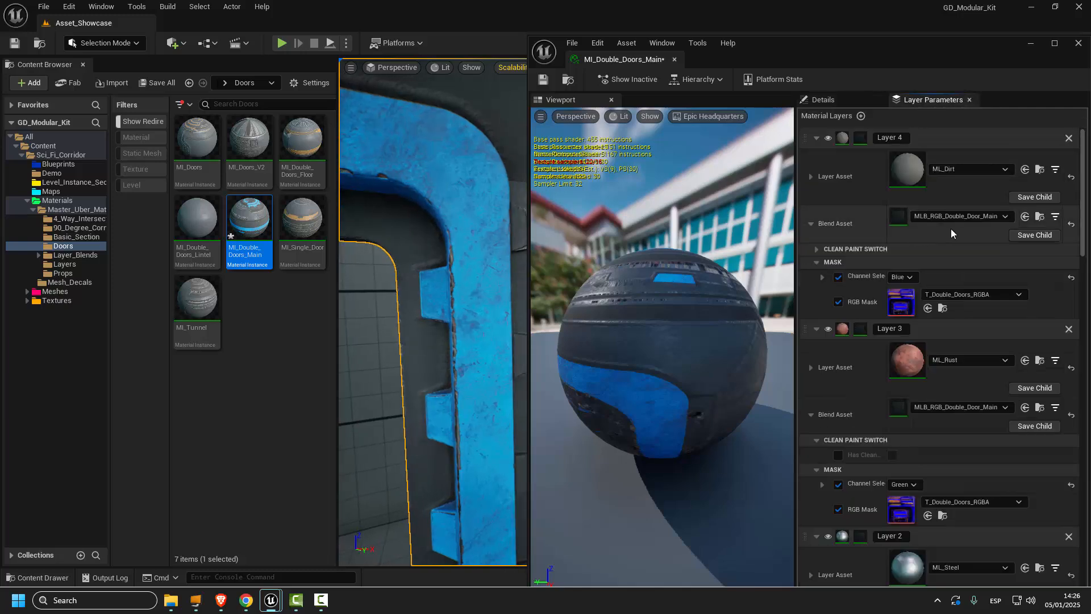
{"action": "left_click", "coordinate": [828, 329]}
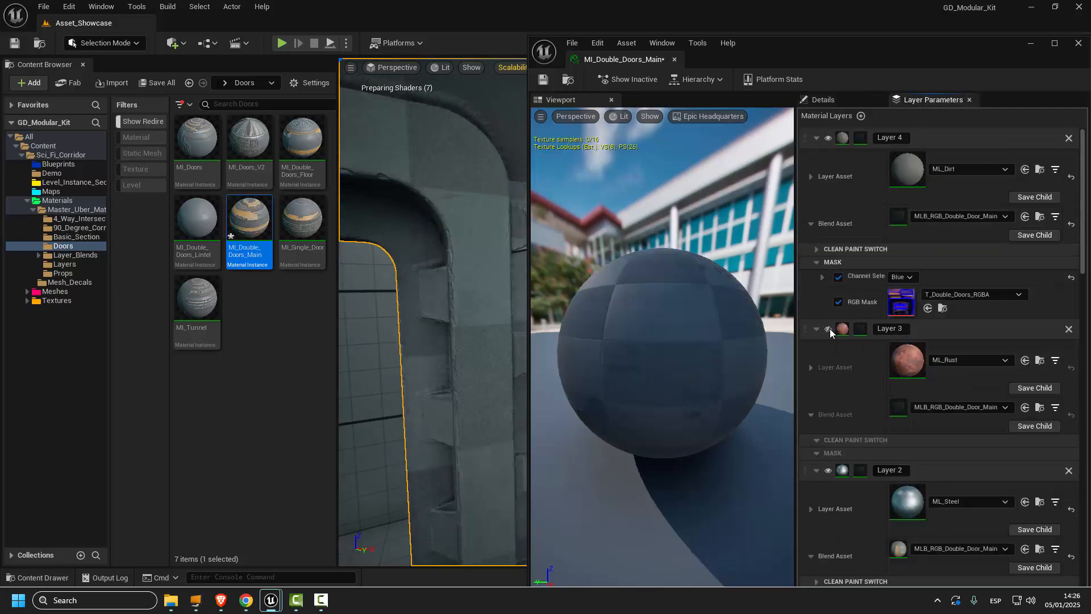
{"action": "left_click", "coordinate": [828, 138]}
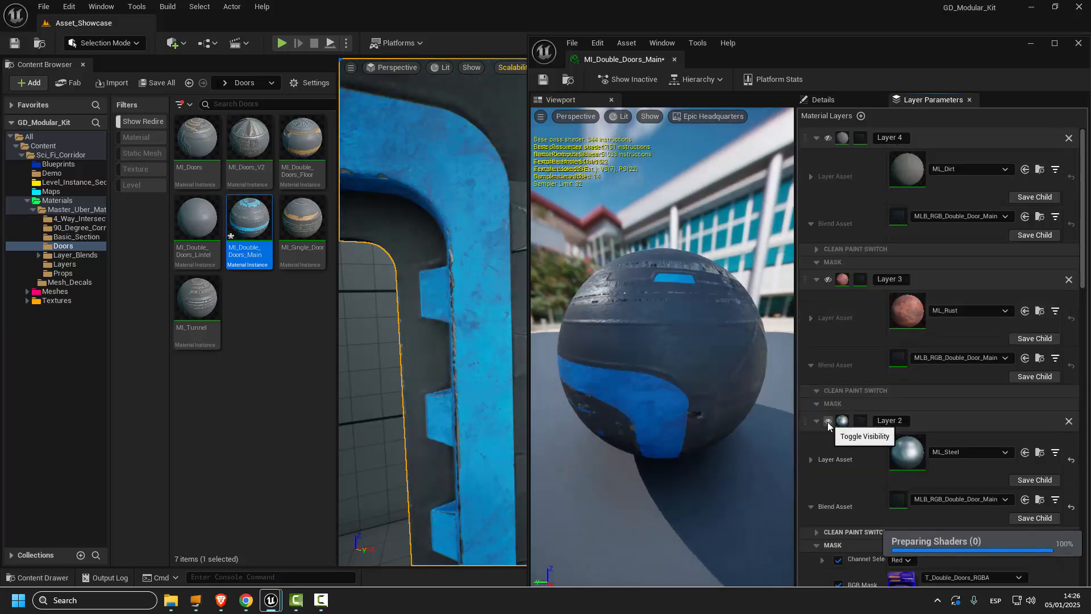
{"action": "left_click", "coordinate": [828, 422]}
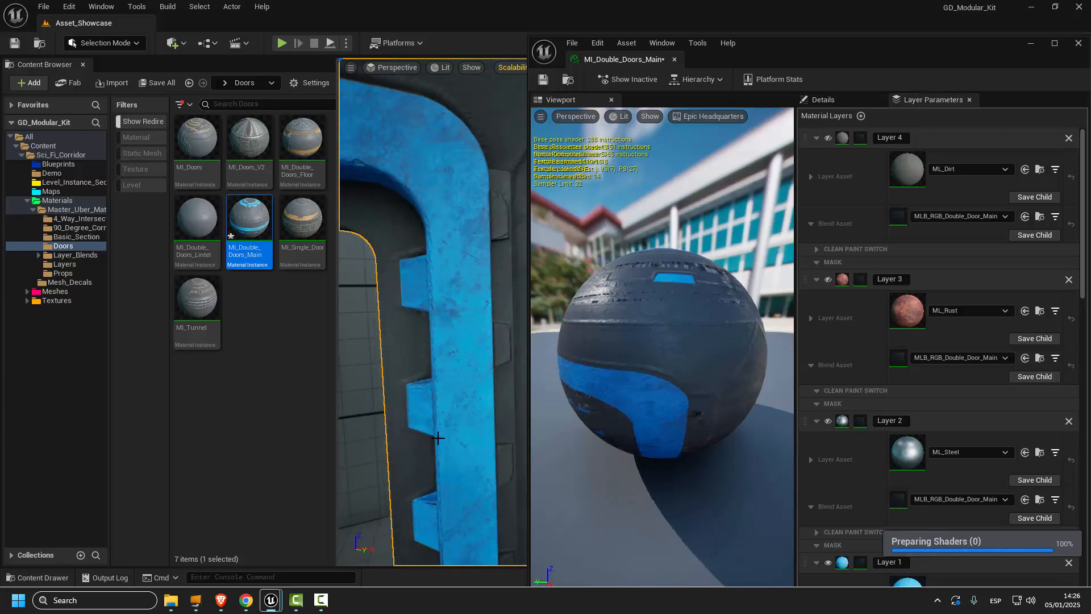
{"action": "left_click_drag", "start_coordinate": [438, 437], "coordinate": [345, 138]}
{"action": "left_click_drag", "start_coordinate": [470, 198], "coordinate": [439, 180]}
{"action": "left_click_drag", "start_coordinate": [466, 229], "coordinate": [415, 256]}
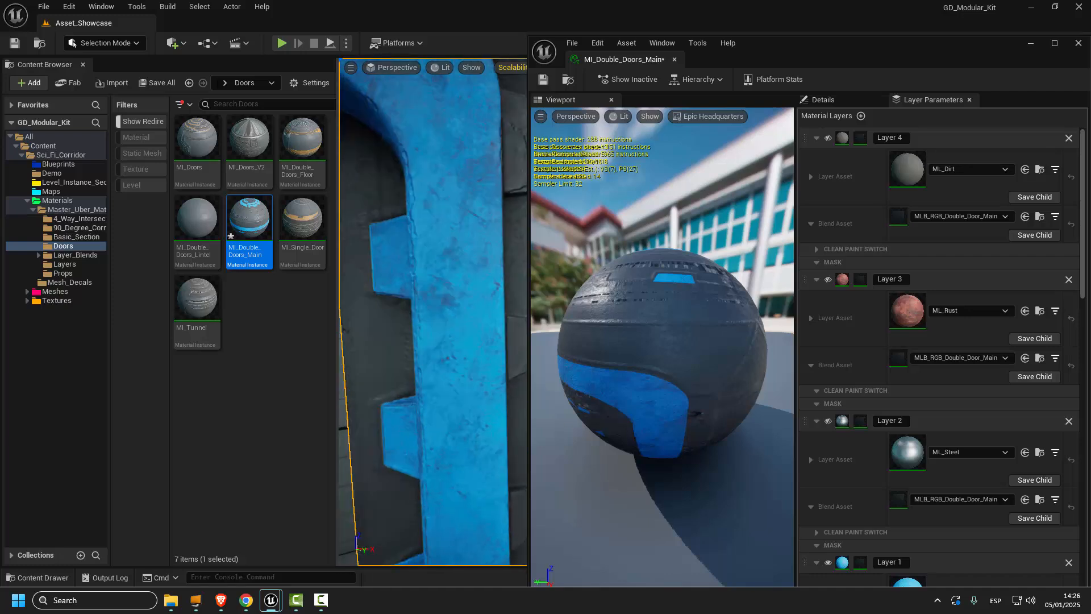
Set the Mesh Normal Intensity to 1 and look at the frame's edges.
{"action": "left_click", "coordinate": [830, 98]}
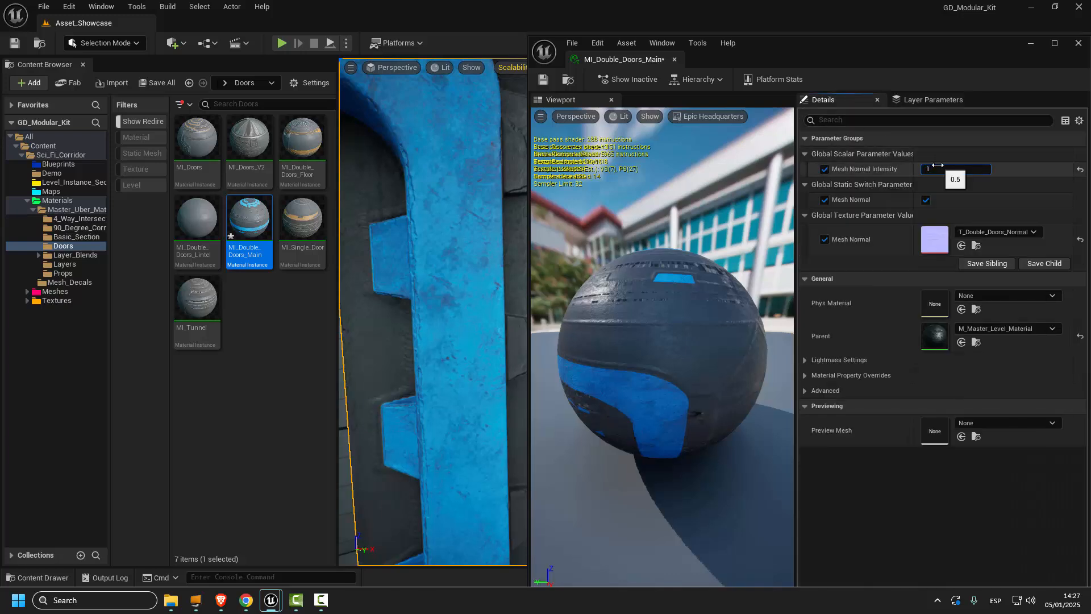
{"action": "key", "text": "Return"}
{"action": "left_click_drag", "start_coordinate": [400, 259], "coordinate": [383, 260]}
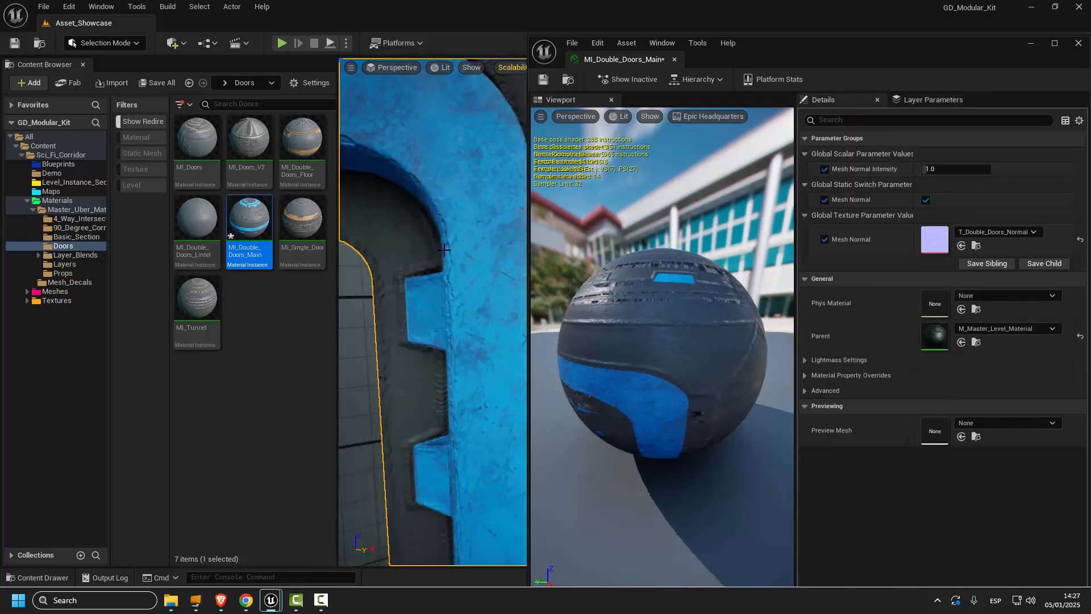
Set the Mesh Normal Intensity to 5 and inspect the door frame's surface detail from several angles.
{"action": "left_click", "coordinate": [947, 169]}
{"action": "type", "text": "5"}
{"action": "key", "text": "Return"}
{"action": "left_click_drag", "start_coordinate": [485, 307], "coordinate": [511, 307]}
{"action": "left_click_drag", "start_coordinate": [443, 307], "coordinate": [441, 358]}
{"action": "left_click_drag", "start_coordinate": [463, 295], "coordinate": [462, 250]}
{"action": "left_click_drag", "start_coordinate": [436, 303], "coordinate": [415, 293]}
{"action": "middle_click_drag", "start_coordinate": [415, 293], "coordinate": [438, 284]}
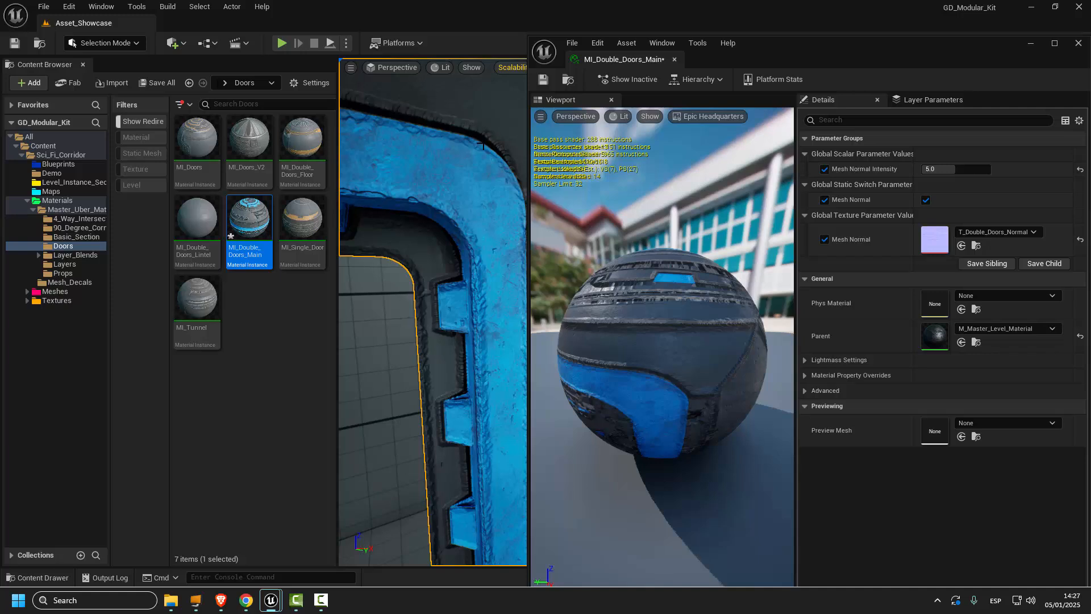
Turn on the solid colour option in the Background layer's base colour correction.
{"action": "left_click", "coordinate": [932, 98]}
{"action": "scroll", "coordinate": [933, 330], "scroll_direction": "down", "scroll_amount": 15}
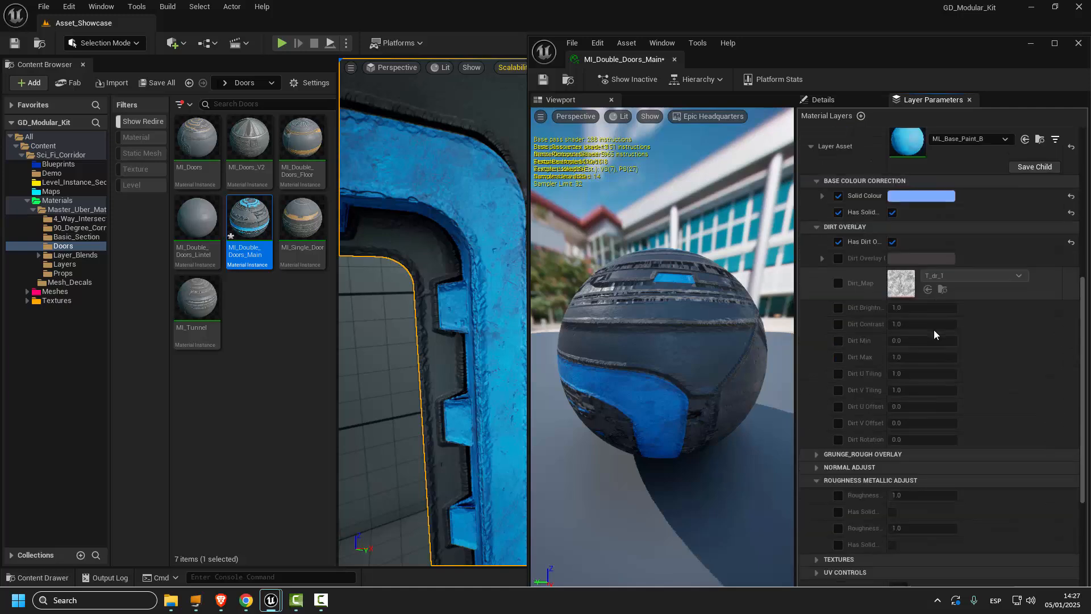
{"action": "scroll", "coordinate": [934, 329], "scroll_direction": "down", "scroll_amount": 3}
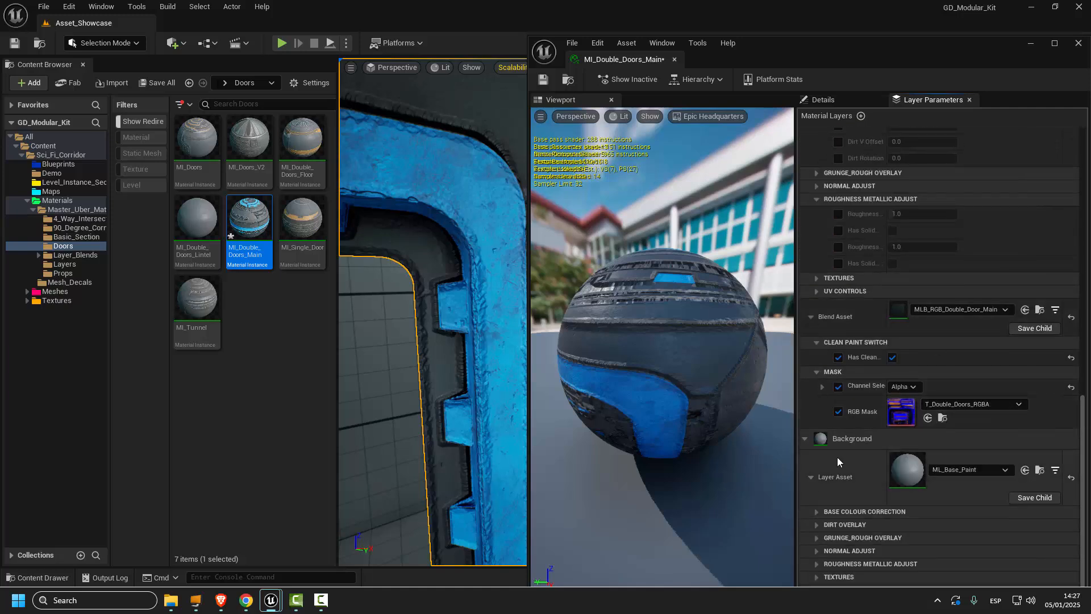
{"action": "left_click", "coordinate": [817, 511]}
{"action": "scroll", "coordinate": [837, 463], "scroll_direction": "down", "scroll_amount": 3}
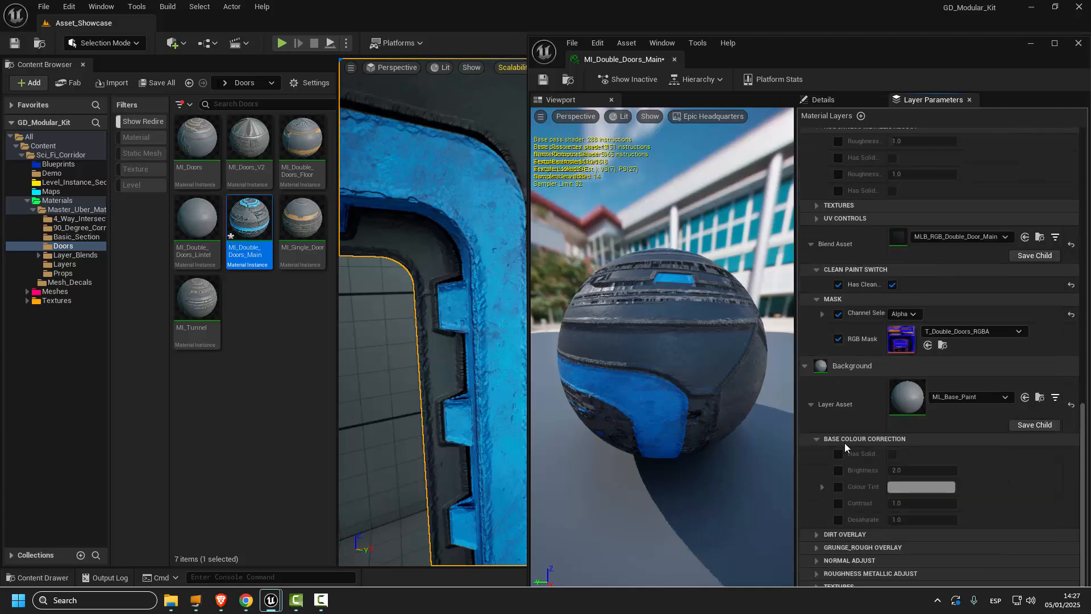
{"action": "left_click", "coordinate": [893, 454]}
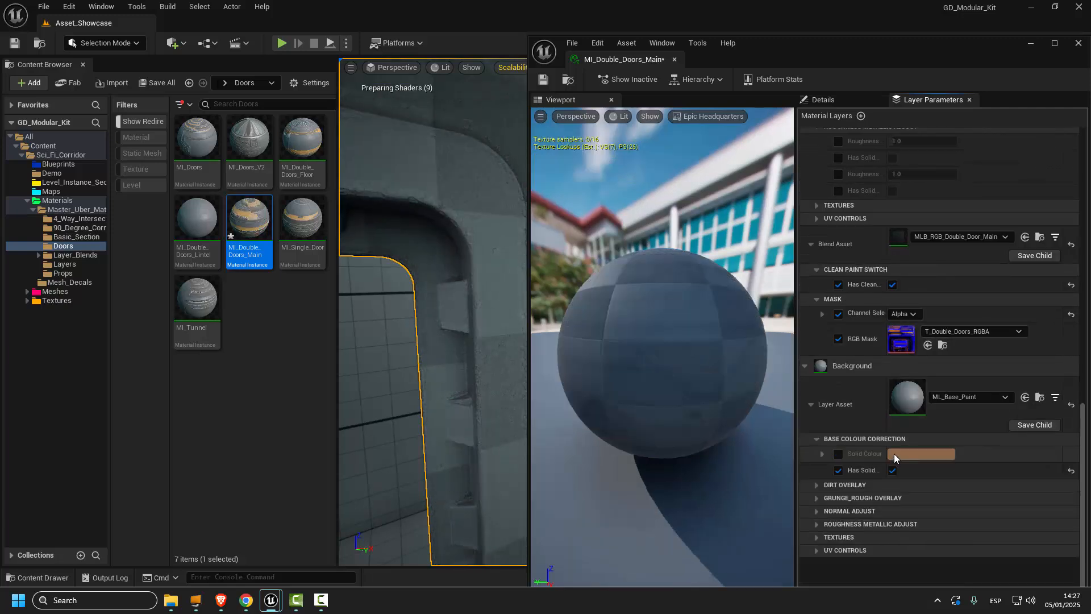
Override the Background layer's solid colour with a pale bluish white: R 0.851951, G 0.874873, B 1.0.
{"action": "left_click", "coordinate": [838, 454]}
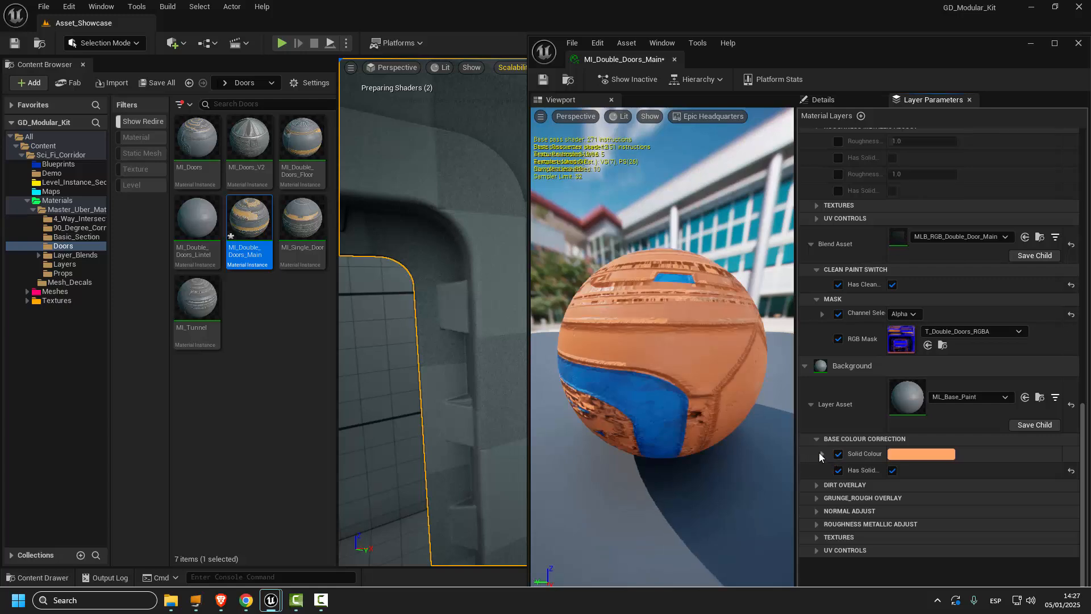
{"action": "left_click", "coordinate": [821, 453]}
{"action": "left_click", "coordinate": [929, 456]}
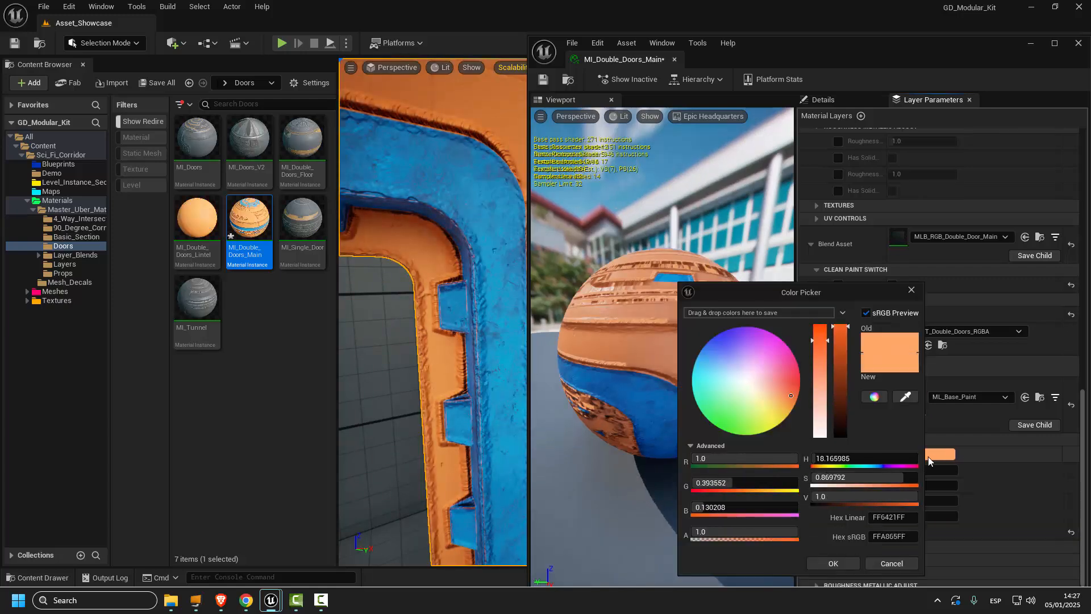
{"action": "left_click", "coordinate": [742, 378]}
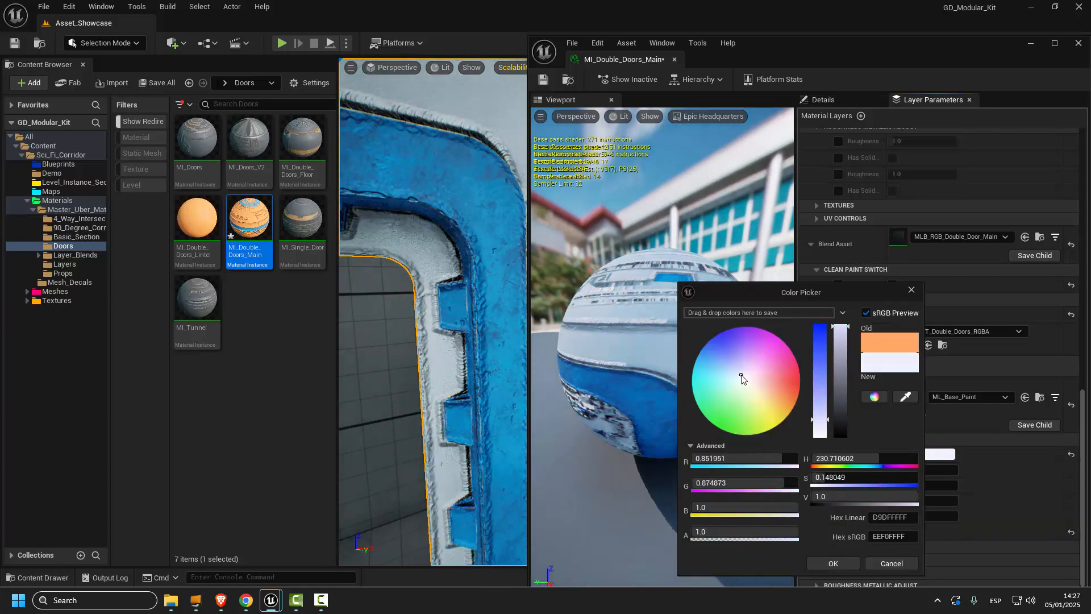
{"action": "mouse_move", "coordinate": [455, 367]}
{"action": "right_mouse_down"}
{"action": "mouse_move", "coordinate": [489, 369]}
{"action": "mouse_move", "coordinate": [463, 367]}
{"action": "mouse_move", "coordinate": [478, 369]}
{"action": "right_mouse_up"}
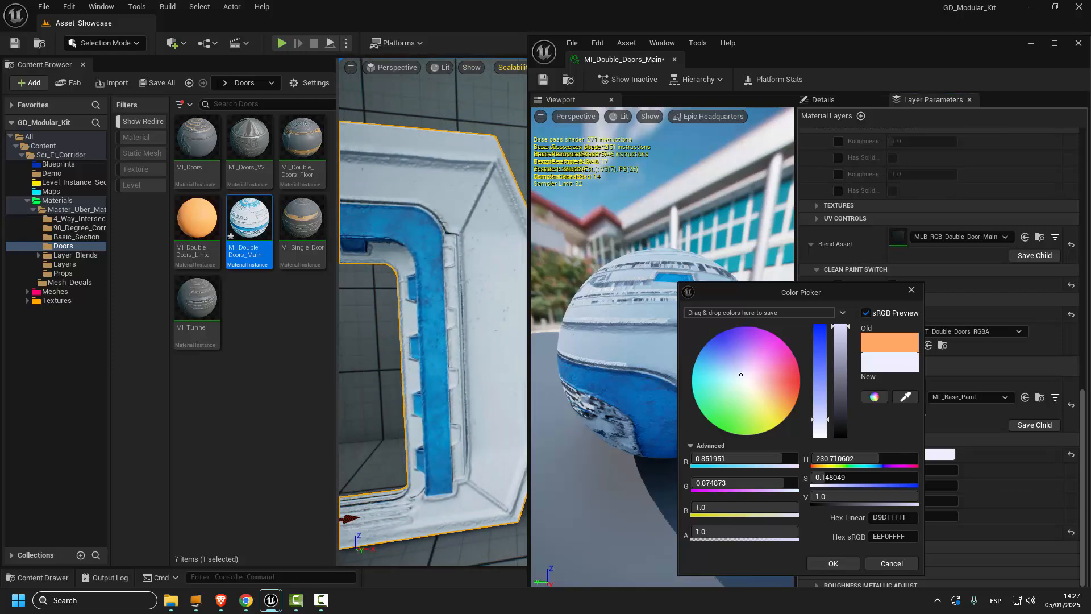
{"action": "left_click", "coordinate": [833, 564]}
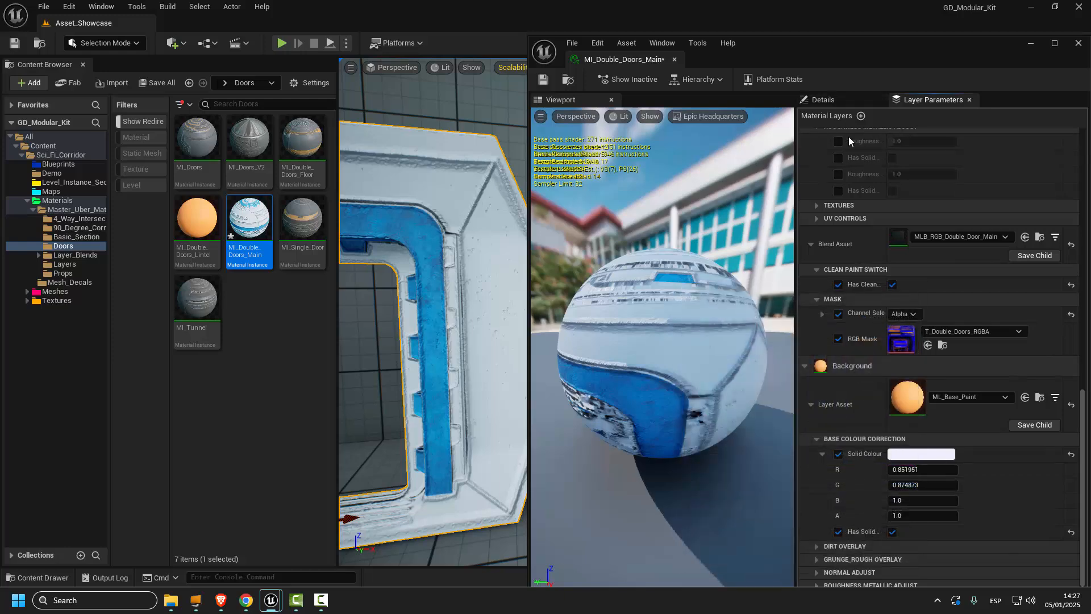
Set the Mesh Normal Intensity to 0 and check the smoothed door frame.
{"action": "scroll", "coordinate": [928, 190], "scroll_direction": "up", "scroll_amount": 10}
{"action": "left_click_drag", "start_coordinate": [1081, 327], "coordinate": [781, 148]}
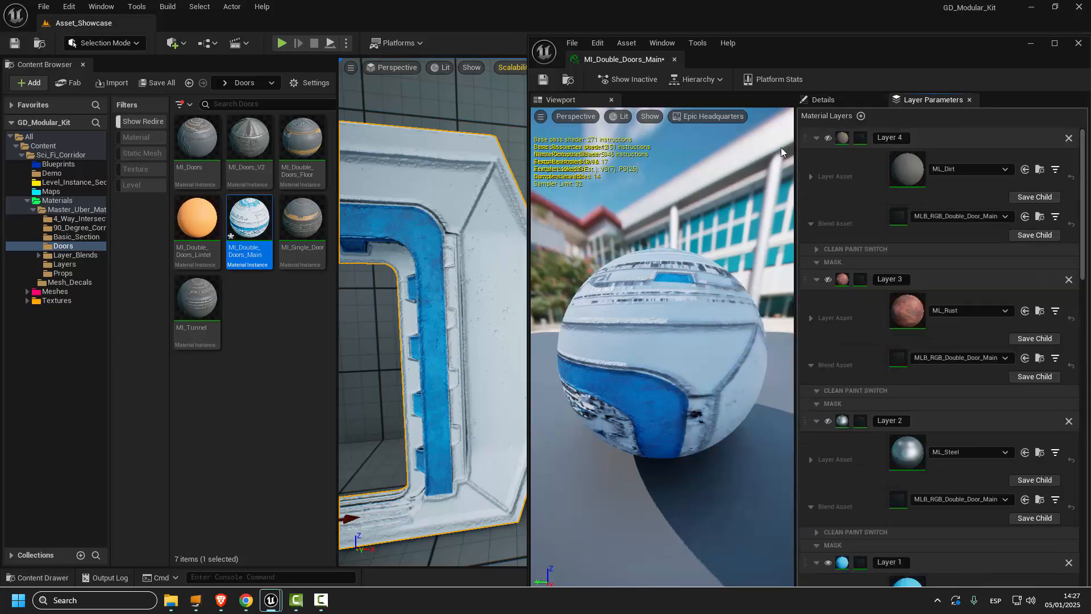
{"action": "left_click", "coordinate": [823, 99]}
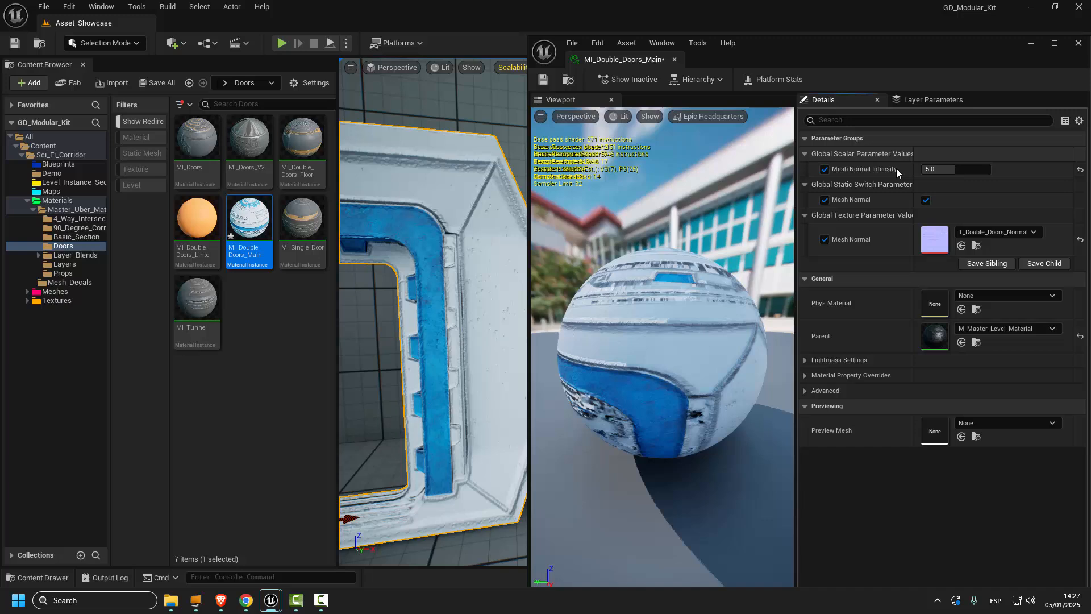
{"action": "left_click", "coordinate": [942, 166]}
{"action": "type", "text": "0"}
{"action": "key", "text": "Return"}
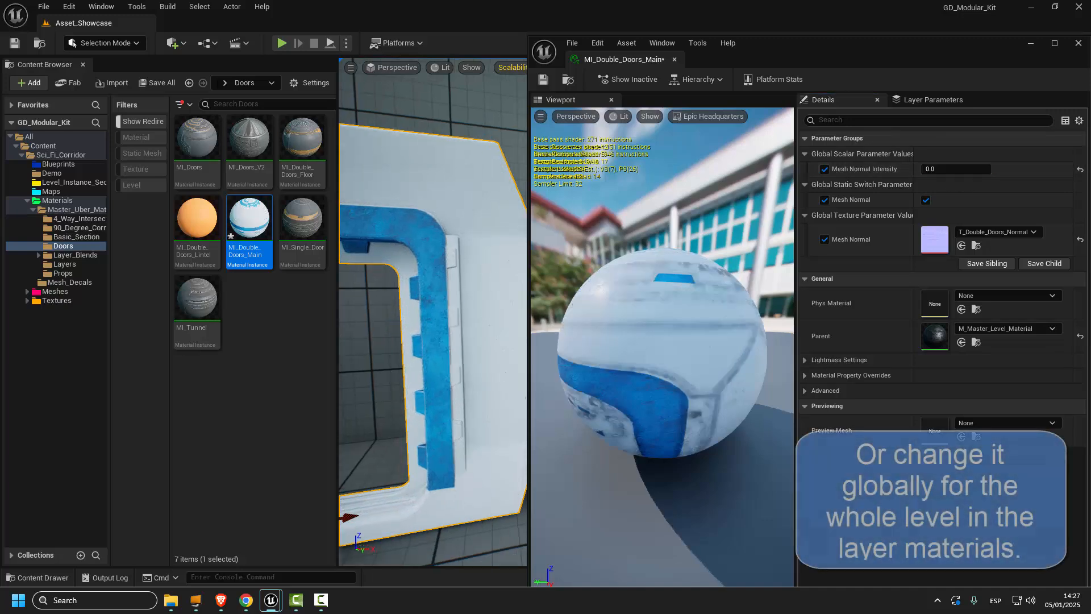
{"action": "right_click_drag", "start_coordinate": [429, 286], "coordinate": [422, 290]}
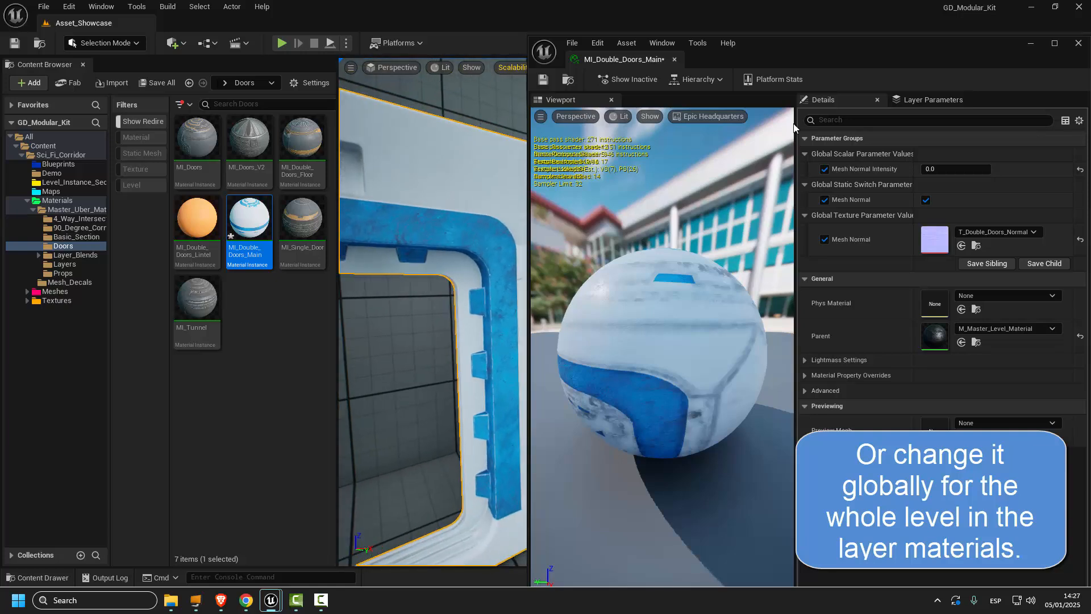
Turn off the Has Dirt Overlay override in Layer 1's ML_Base_Paint_B paint.
{"action": "left_click", "coordinate": [931, 99]}
{"action": "scroll", "coordinate": [868, 291], "scroll_direction": "down", "scroll_amount": 8}
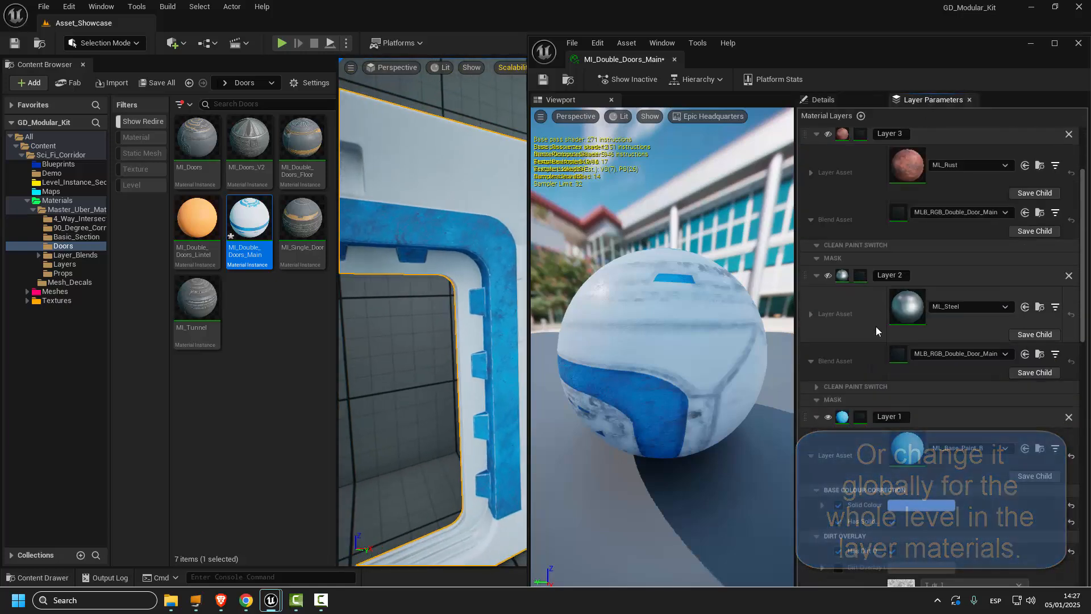
{"action": "scroll", "coordinate": [874, 329], "scroll_direction": "down", "scroll_amount": 2}
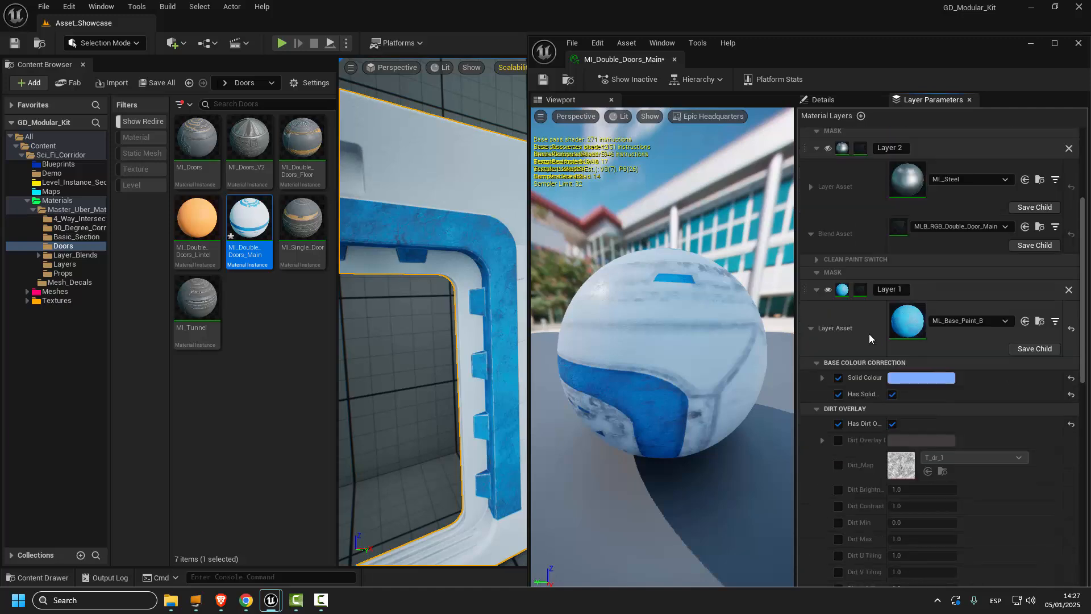
{"action": "left_click", "coordinate": [837, 424]}
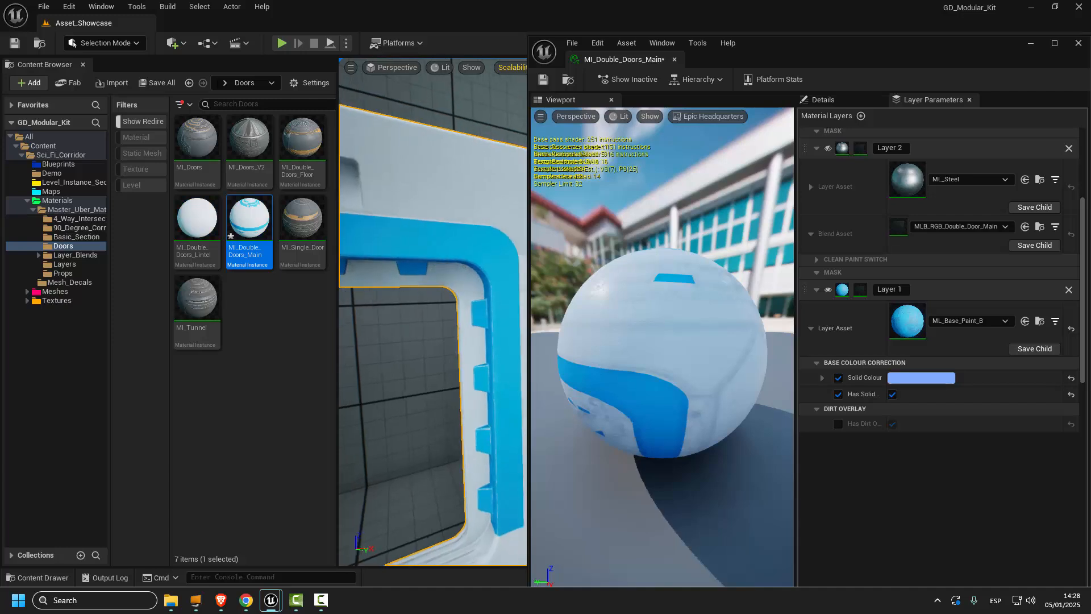
Darken the Background layer's solid colour to a value (V) of 0.78125, keeping its hue and saturation.
{"action": "scroll", "coordinate": [895, 281], "scroll_direction": "down", "scroll_amount": 3}
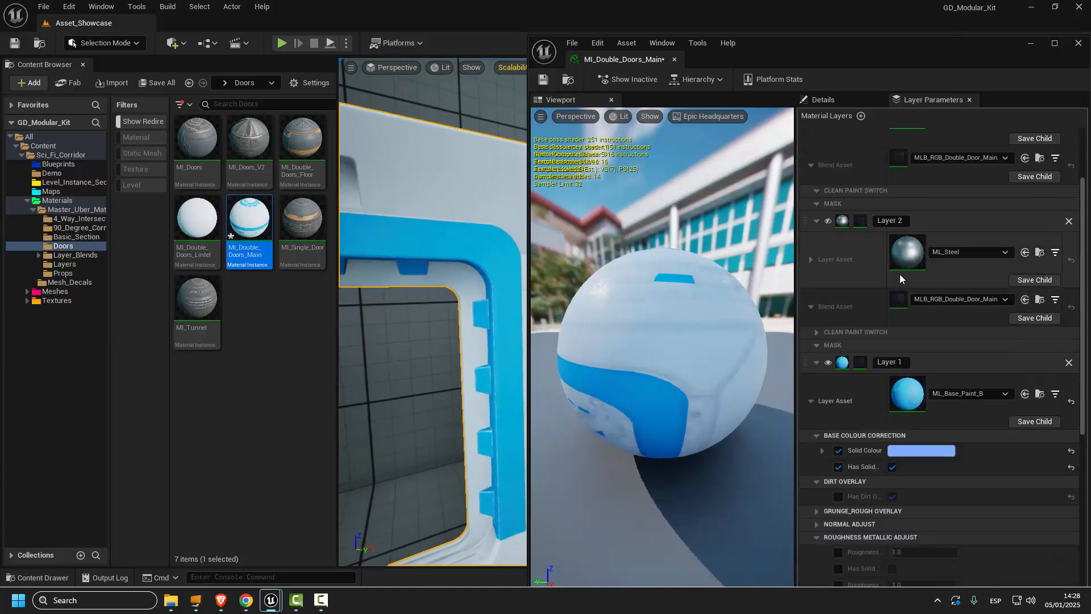
{"action": "scroll", "coordinate": [890, 293], "scroll_direction": "down", "scroll_amount": 8}
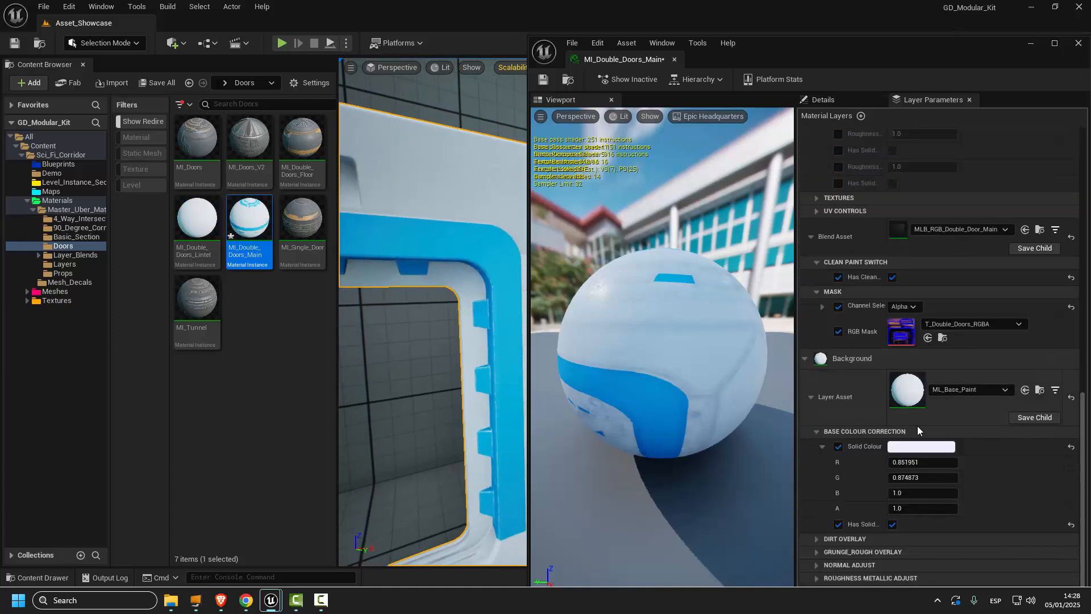
{"action": "left_click", "coordinate": [921, 447]}
{"action": "left_click_drag", "start_coordinate": [836, 333], "coordinate": [836, 349]}
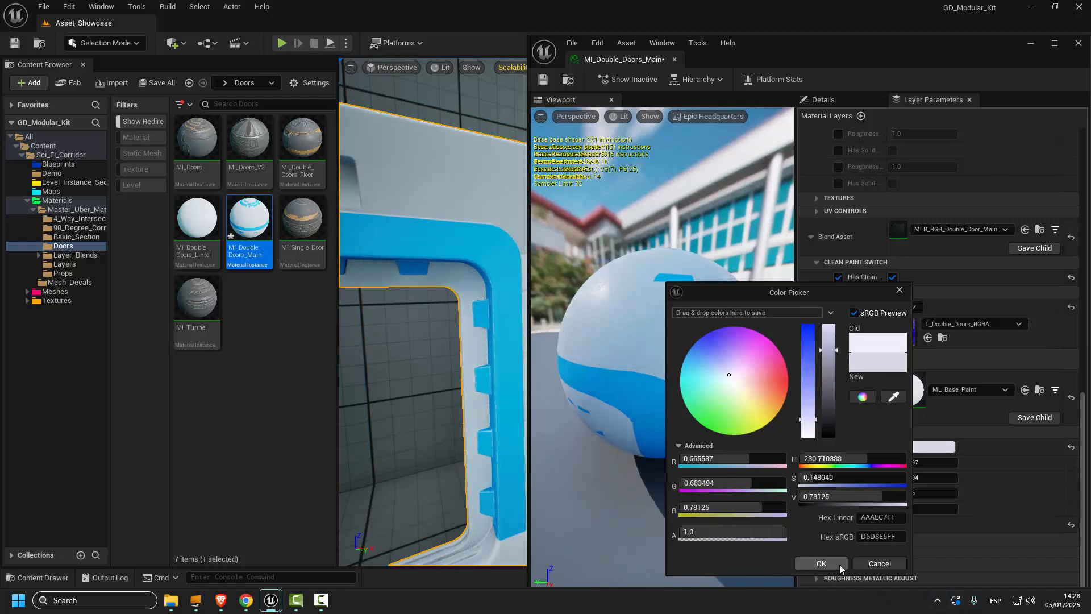
{"action": "left_click", "coordinate": [821, 563]}
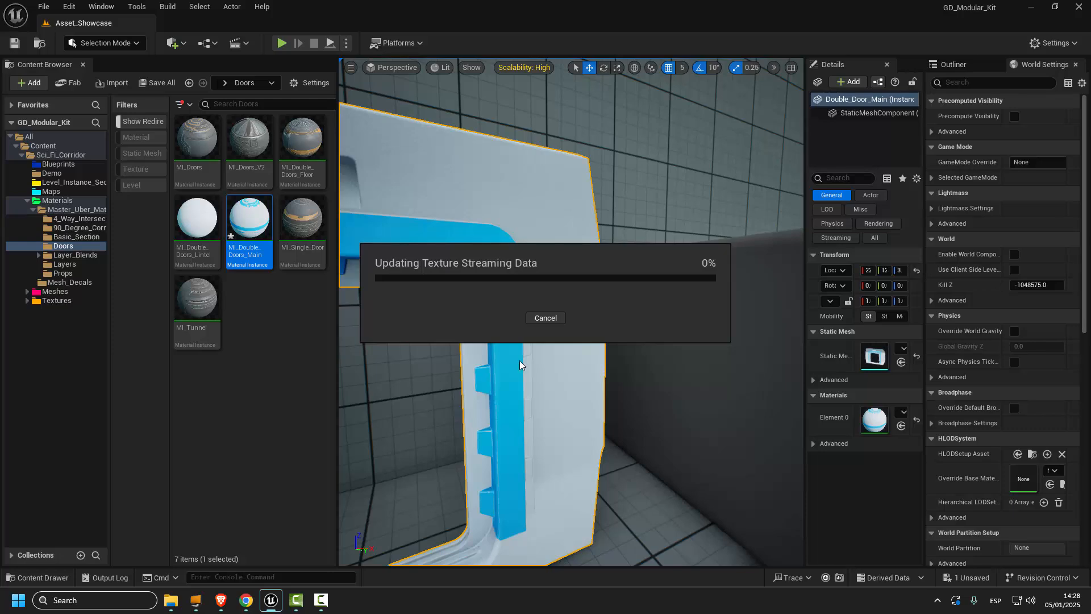
Inspect the clean white and blue double door frame in the level, up close and from a distance.
{"action": "middle_click_drag", "start_coordinate": [502, 366], "coordinate": [673, 373]}
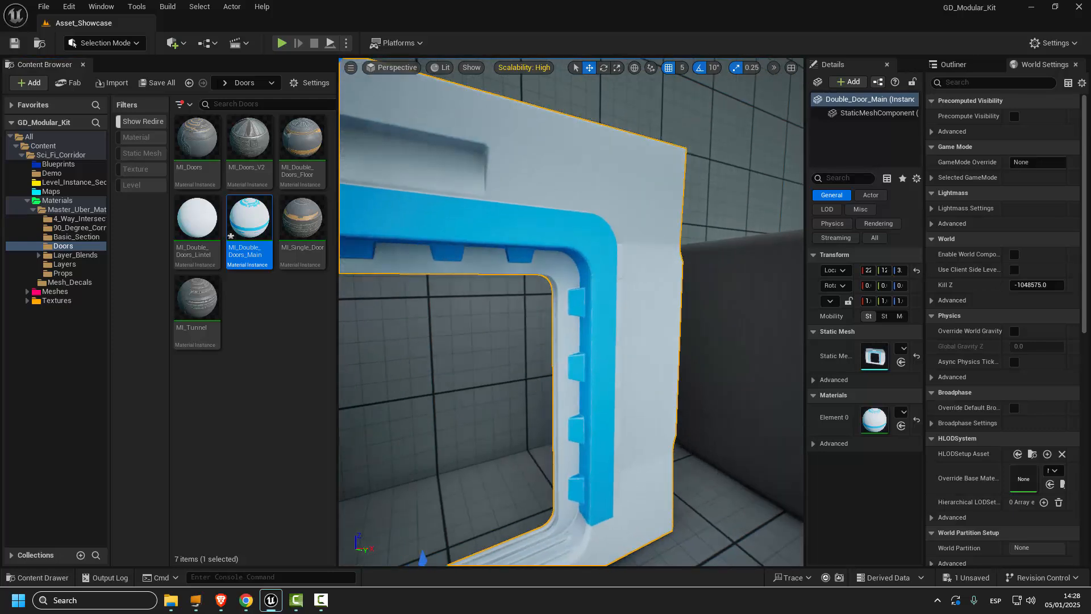
{"action": "scroll", "coordinate": [672, 374], "scroll_direction": "down", "scroll_amount": 3}
{"action": "left_click_drag", "start_coordinate": [673, 374], "coordinate": [625, 373], "text": "alt"}
{"action": "scroll", "coordinate": [649, 368], "scroll_direction": "down", "scroll_amount": 5}
{"action": "middle_click_drag", "start_coordinate": [650, 368], "coordinate": [591, 373]}
{"action": "scroll", "coordinate": [611, 353], "scroll_direction": "up", "scroll_amount": 4}
{"action": "scroll", "coordinate": [612, 353], "scroll_direction": "down", "scroll_amount": 4}
{"action": "mouse_move", "coordinate": [611, 353]}
{"action": "left_mouse_down", "text": "alt"}
{"action": "mouse_move", "coordinate": [668, 353]}
{"action": "mouse_move", "coordinate": [622, 353]}
{"action": "left_mouse_up", "text": "alt"}
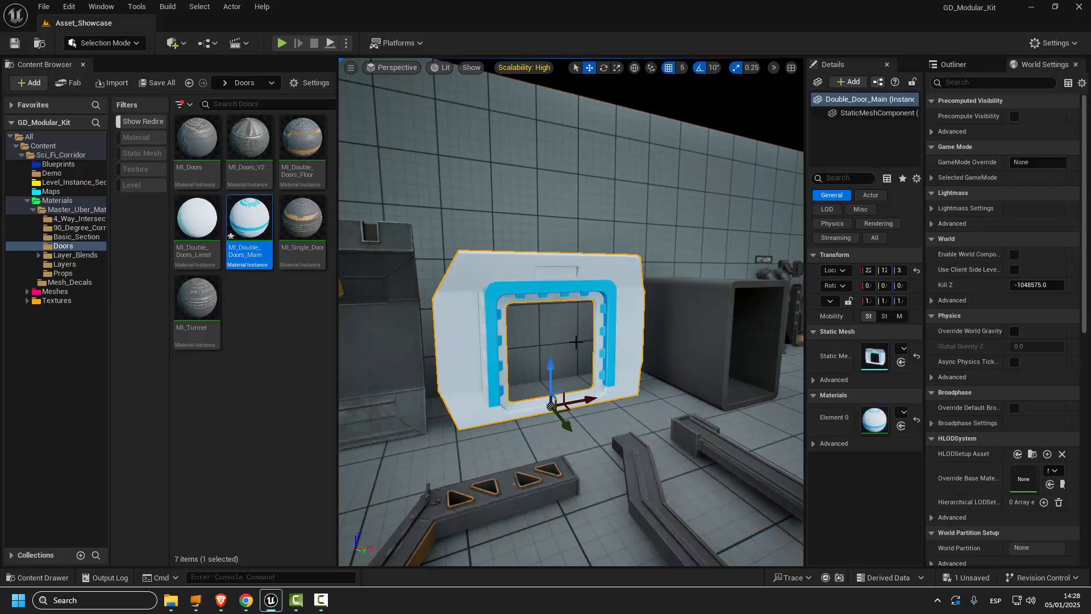
Open the MLB_RGB_Ceiling_Tile layer blend from the Layer_Blends folder and examine its RGB mask and clean paint nodes.
{"action": "left_click", "coordinate": [62, 255]}
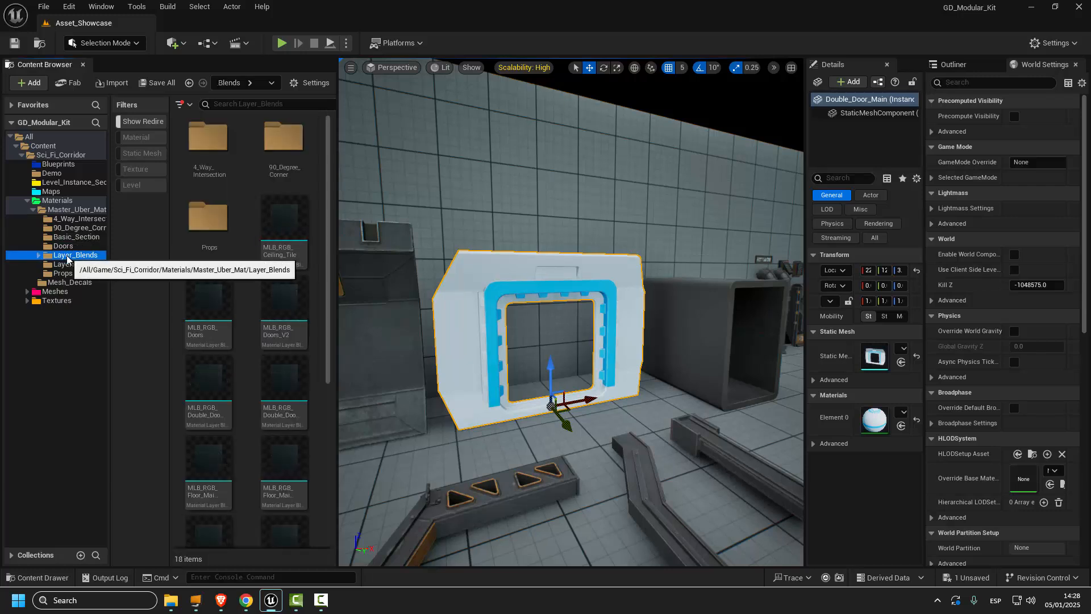
{"action": "left_click", "coordinate": [284, 219]}
{"action": "double_click", "coordinate": [284, 219]}
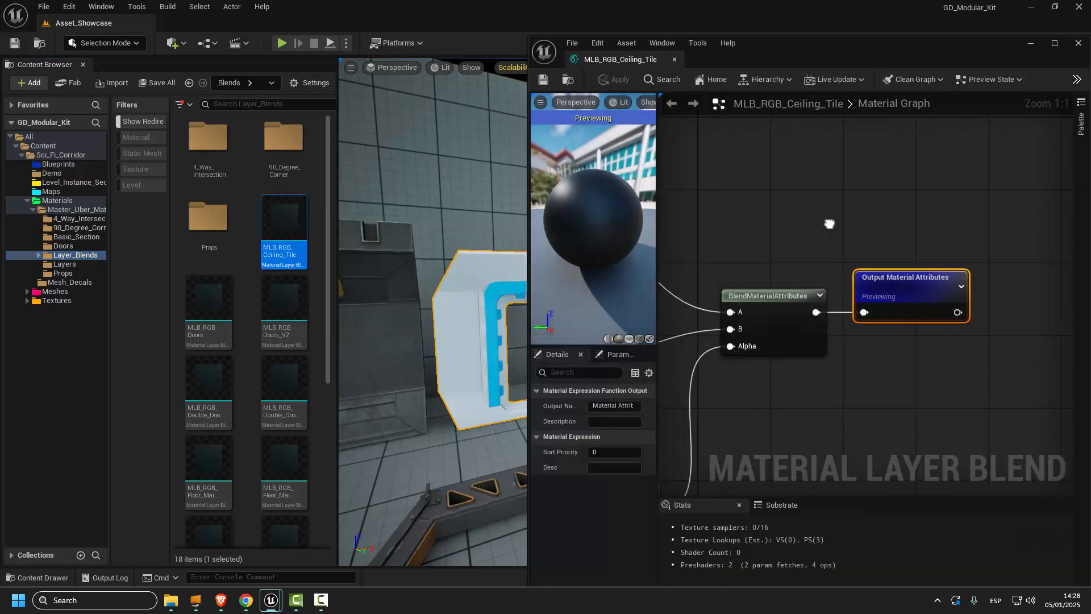
{"action": "right_click_drag", "start_coordinate": [798, 339], "coordinate": [919, 270]}
{"action": "scroll", "coordinate": [778, 325], "scroll_direction": "up", "scroll_amount": 3}
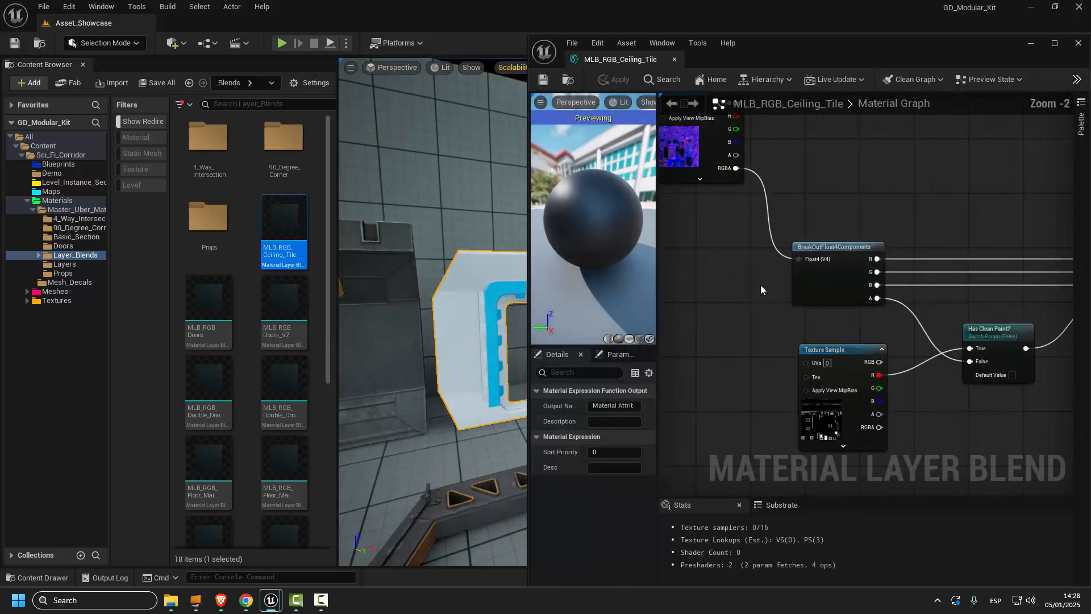
{"action": "right_click_drag", "start_coordinate": [742, 263], "coordinate": [820, 324]}
{"action": "scroll", "coordinate": [760, 197], "scroll_direction": "down", "scroll_amount": 2}
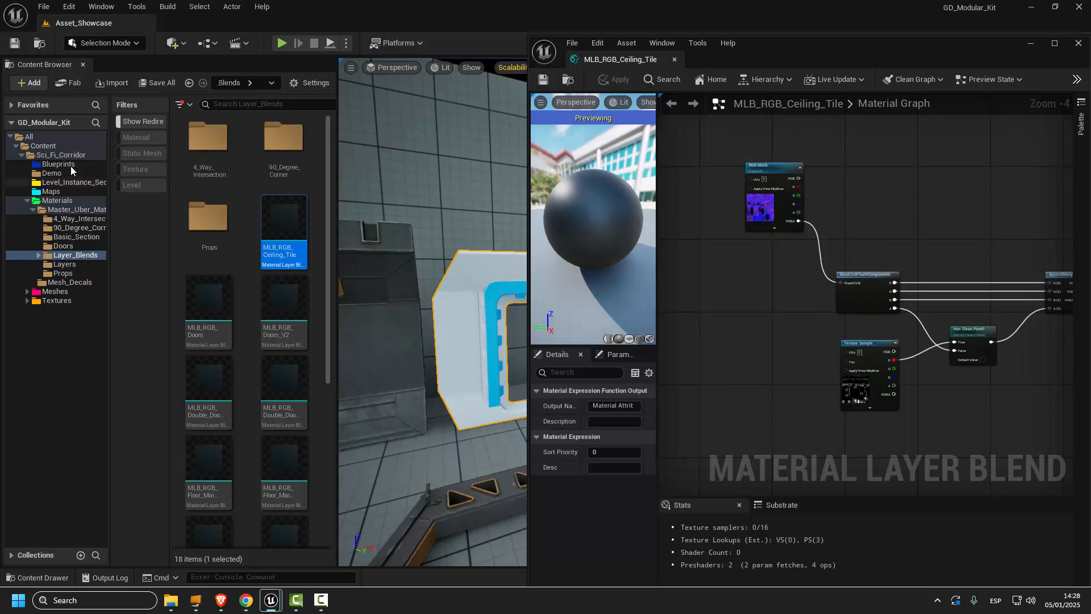
Open the corner_piece texture folder under Textures, RGB_Masks_Normals, 4_Way.
{"action": "left_click", "coordinate": [56, 300]}
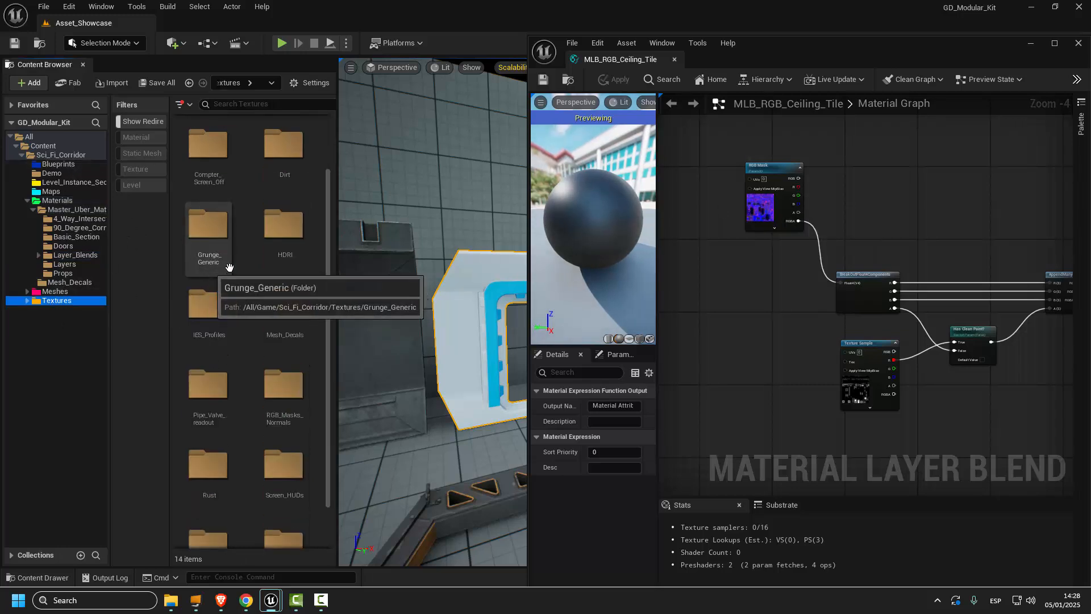
{"action": "scroll", "coordinate": [285, 262], "scroll_direction": "down", "scroll_amount": 2}
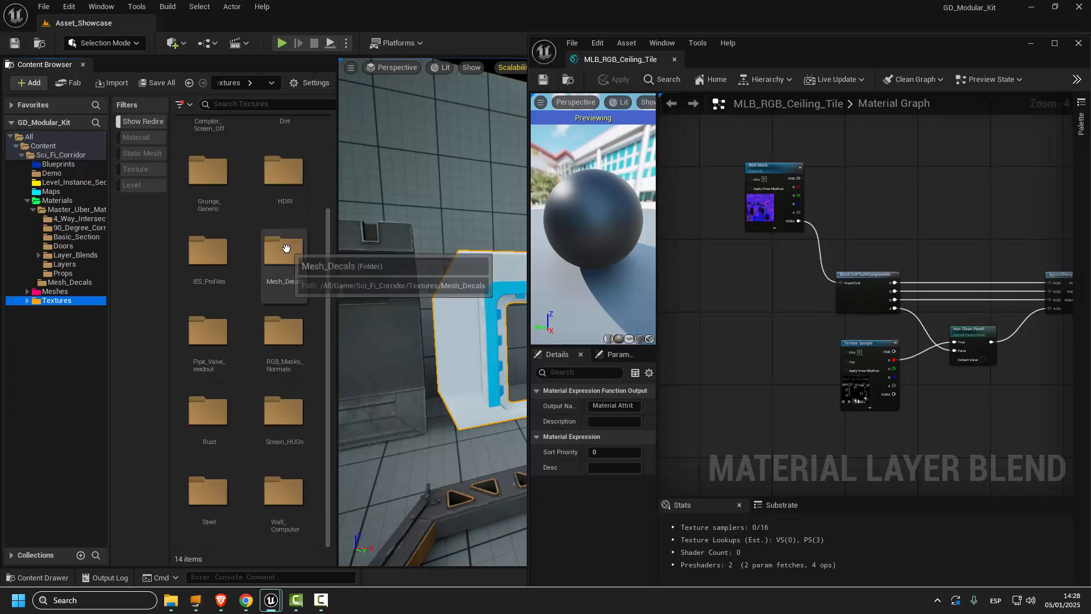
{"action": "double_click", "coordinate": [286, 344]}
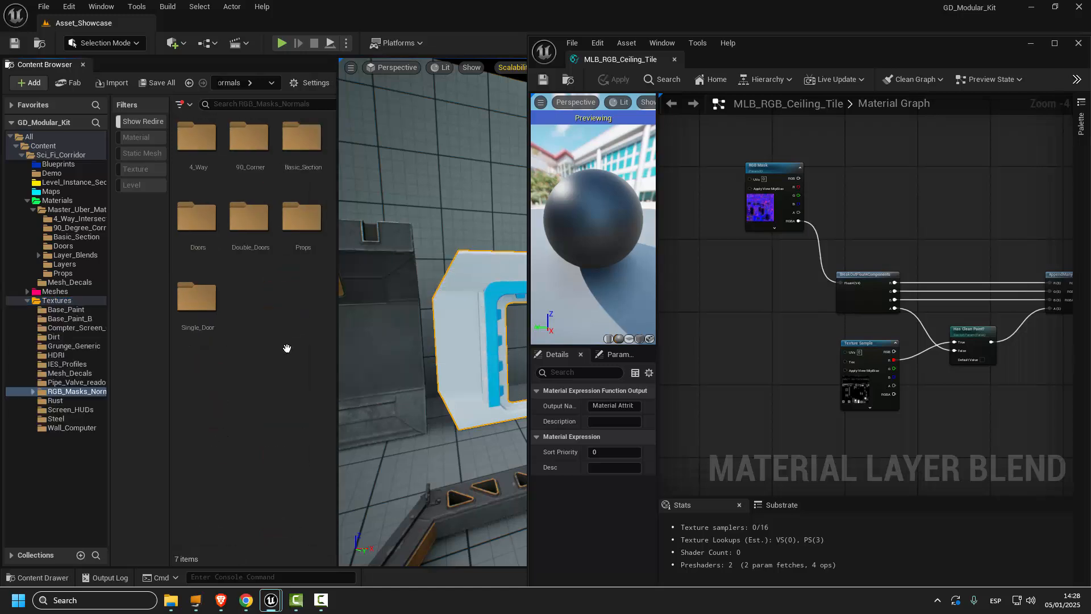
{"action": "double_click", "coordinate": [198, 145]}
{"action": "left_click", "coordinate": [199, 151]}
{"action": "double_click", "coordinate": [199, 151]}
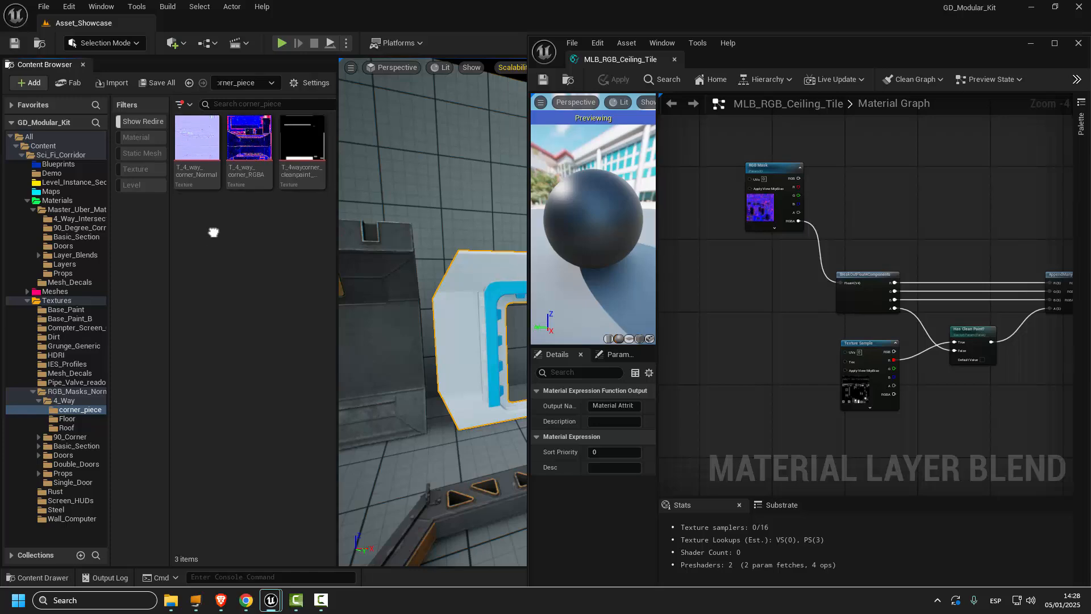
Select the T_4_way_corner Normal and RGBA textures and look over their available asset actions.
{"action": "right_click", "coordinate": [209, 150]}
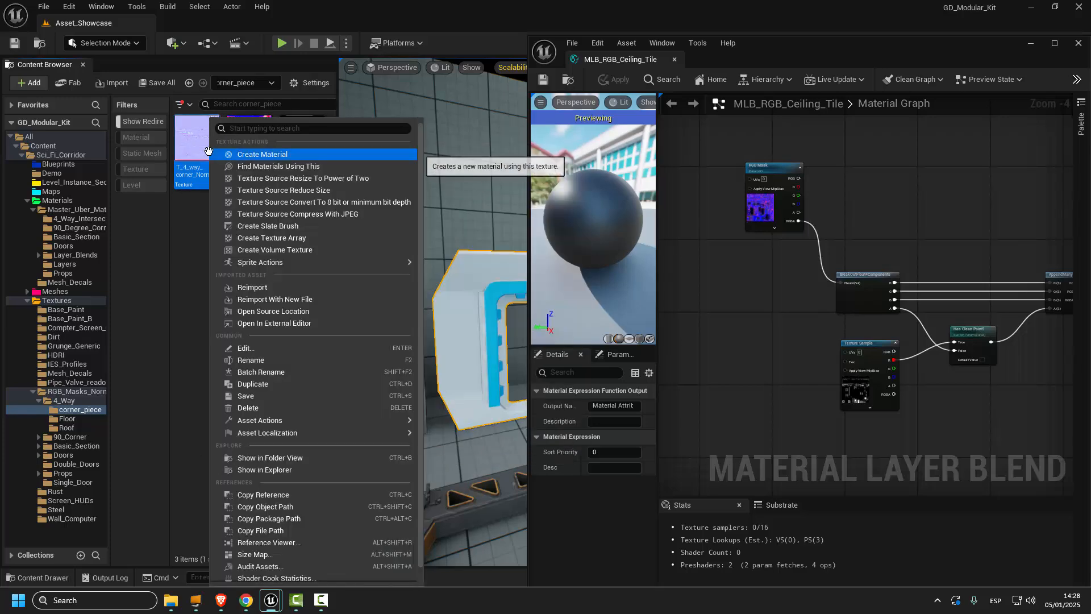
{"action": "key", "text": "Escape"}
{"action": "left_click", "coordinate": [233, 146], "text": "ctrl"}
{"action": "right_click", "coordinate": [233, 146]}
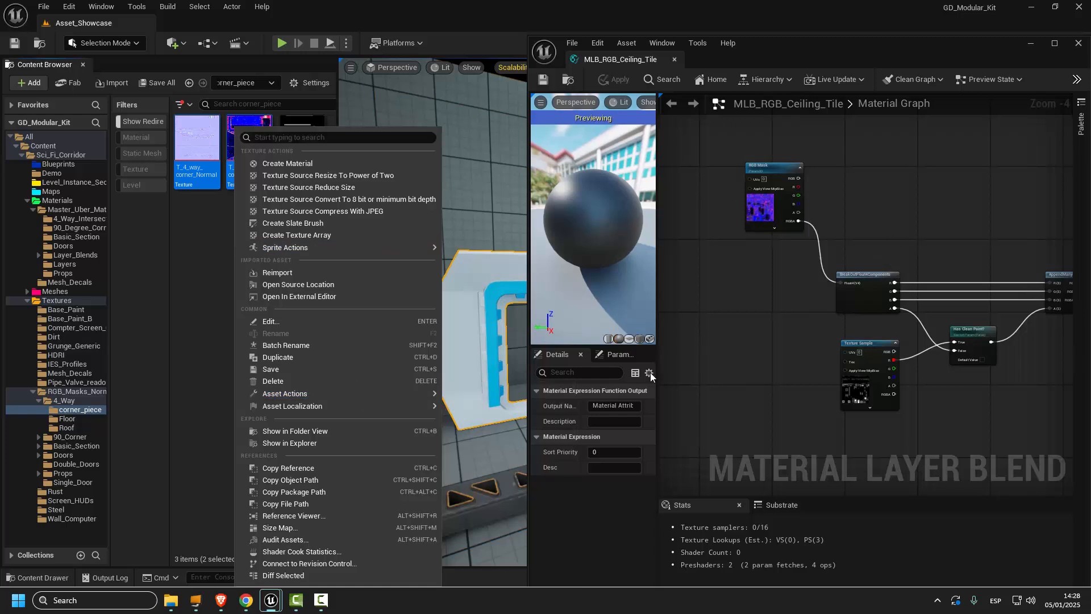
{"action": "right_click_drag", "start_coordinate": [745, 307], "coordinate": [786, 333]}
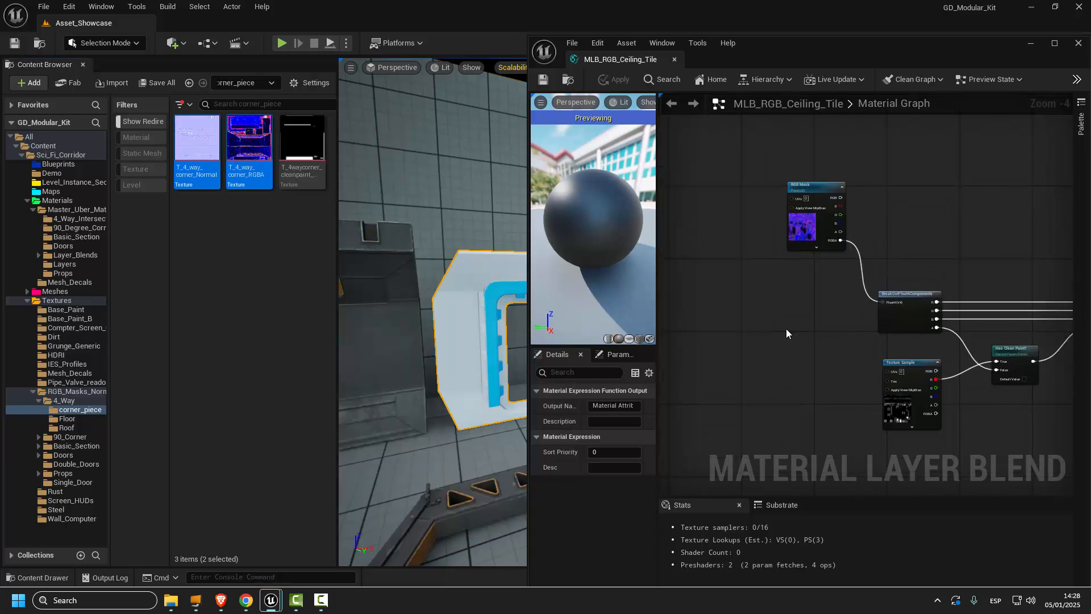
Close the layer blend editor and view the door among the surrounding showcase assets.
{"action": "left_click", "coordinate": [1079, 43]}
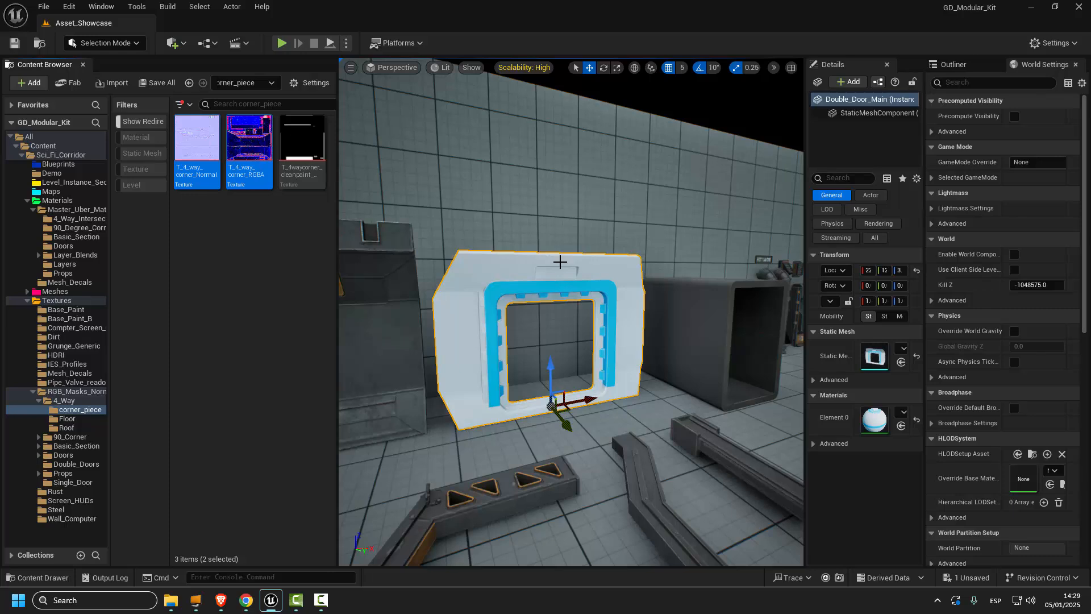
{"action": "scroll", "coordinate": [560, 261], "scroll_direction": "down", "scroll_amount": 5}
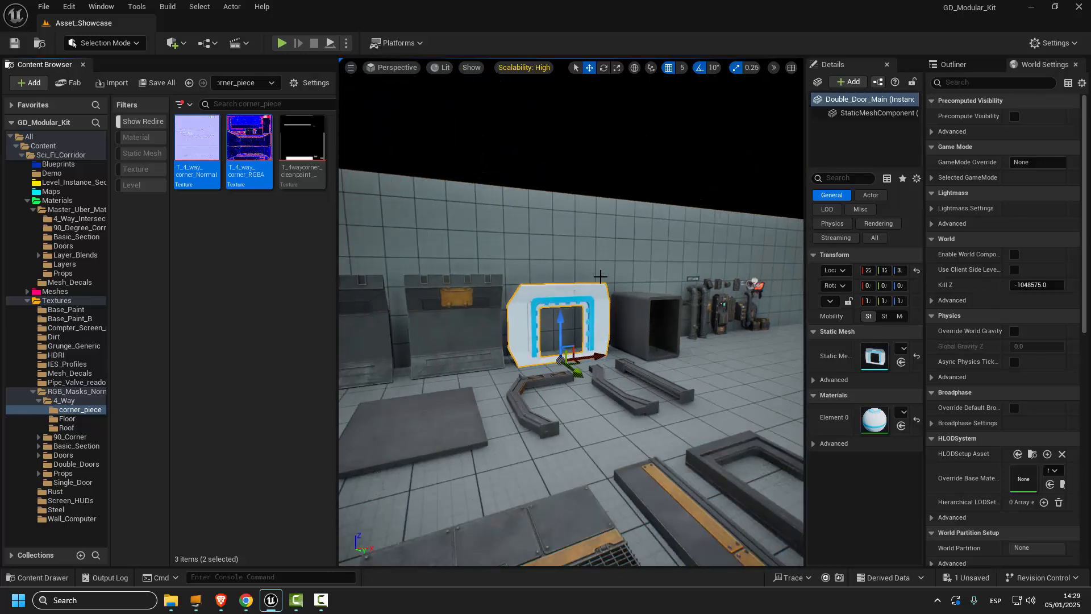
{"action": "scroll", "coordinate": [573, 370], "scroll_direction": "down", "scroll_amount": 6}
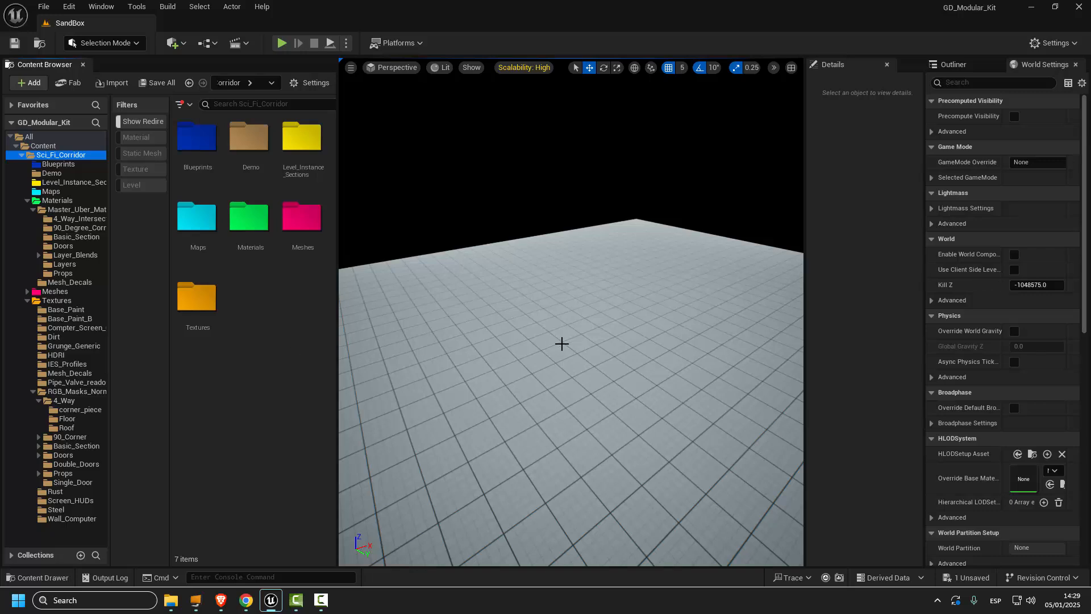
Open the 4-way intersection static mesh folder under Meshes, Sector_01.
{"action": "left_click", "coordinate": [63, 292]}
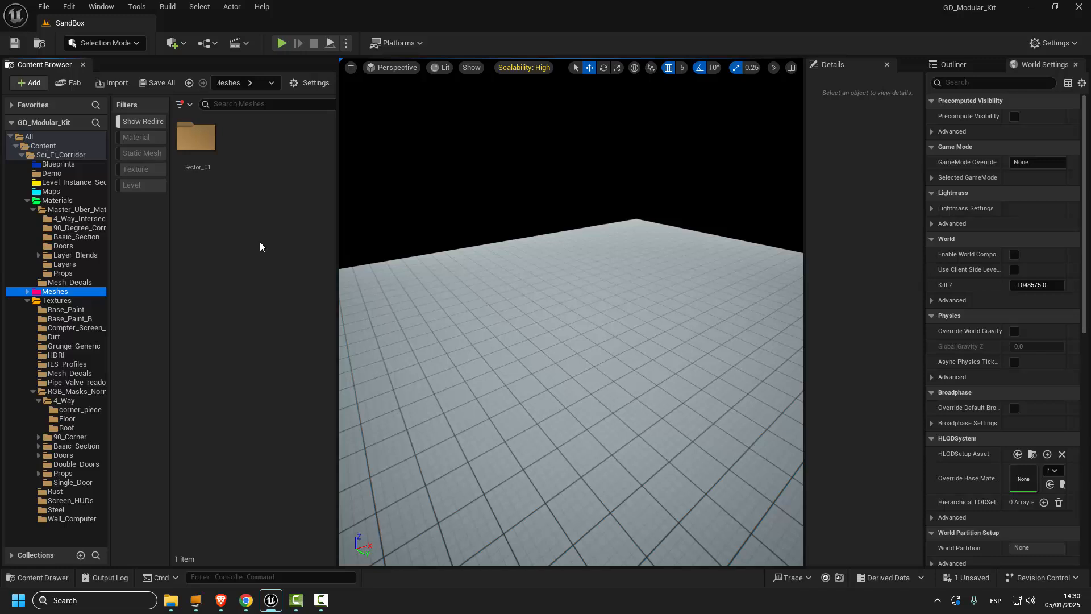
{"action": "double_click", "coordinate": [197, 135]}
{"action": "double_click", "coordinate": [197, 135]}
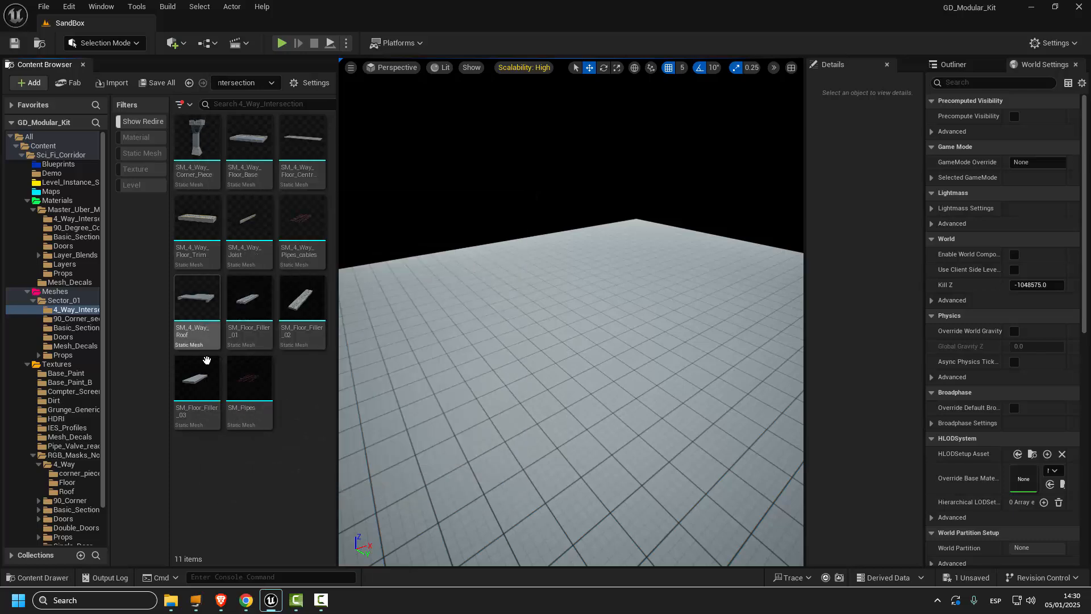
{"action": "mouse_move", "coordinate": [197, 364]}
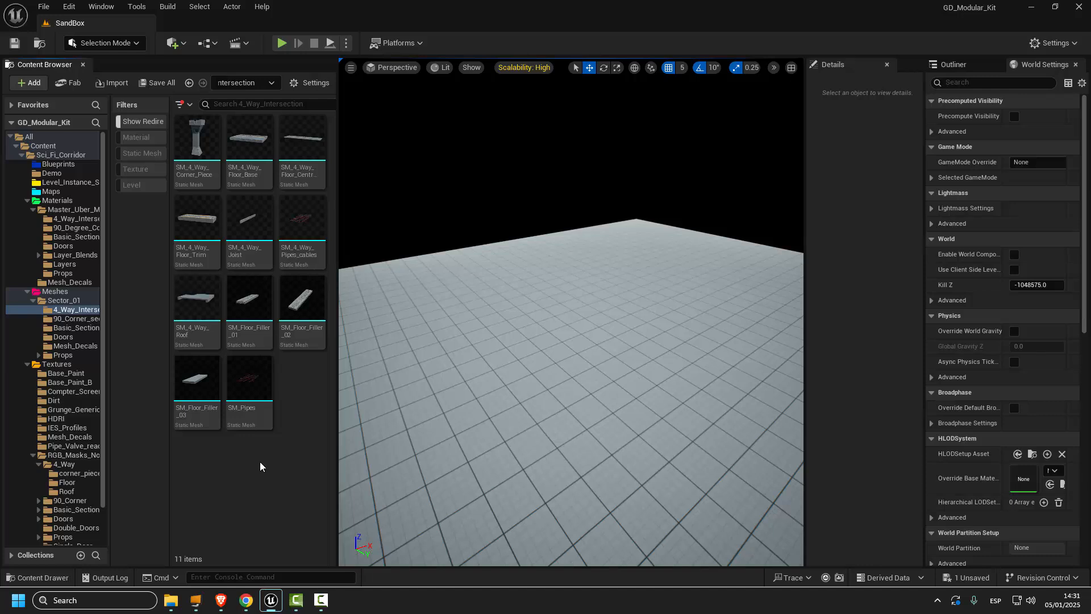
Look over the asset filter options and the Nanite options of the SM_4_Way_Floor_Base mesh.
{"action": "left_click", "coordinate": [186, 103]}
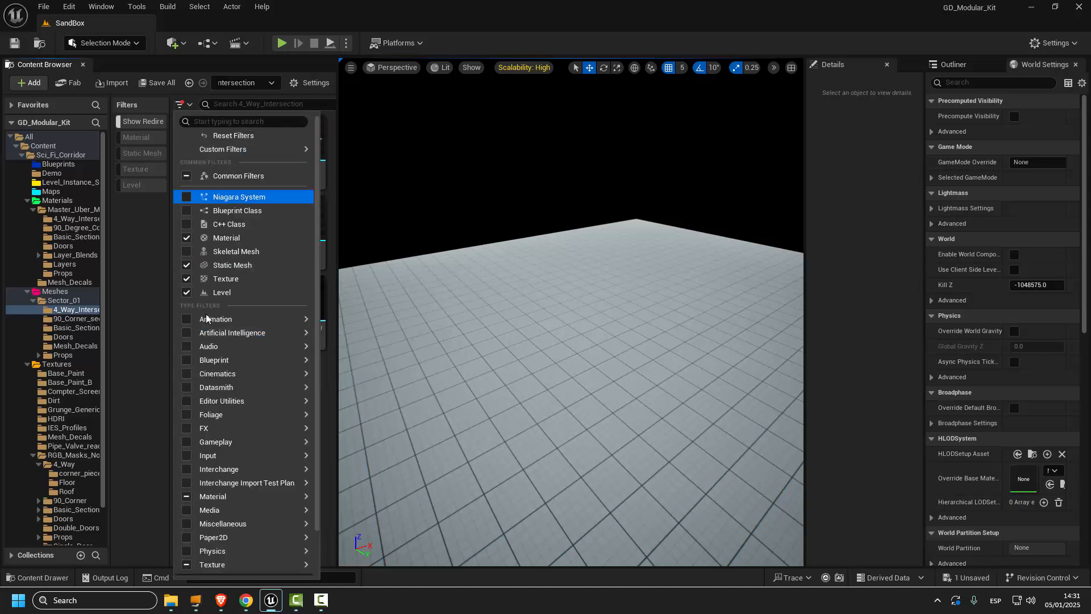
{"action": "left_click", "coordinate": [143, 205]}
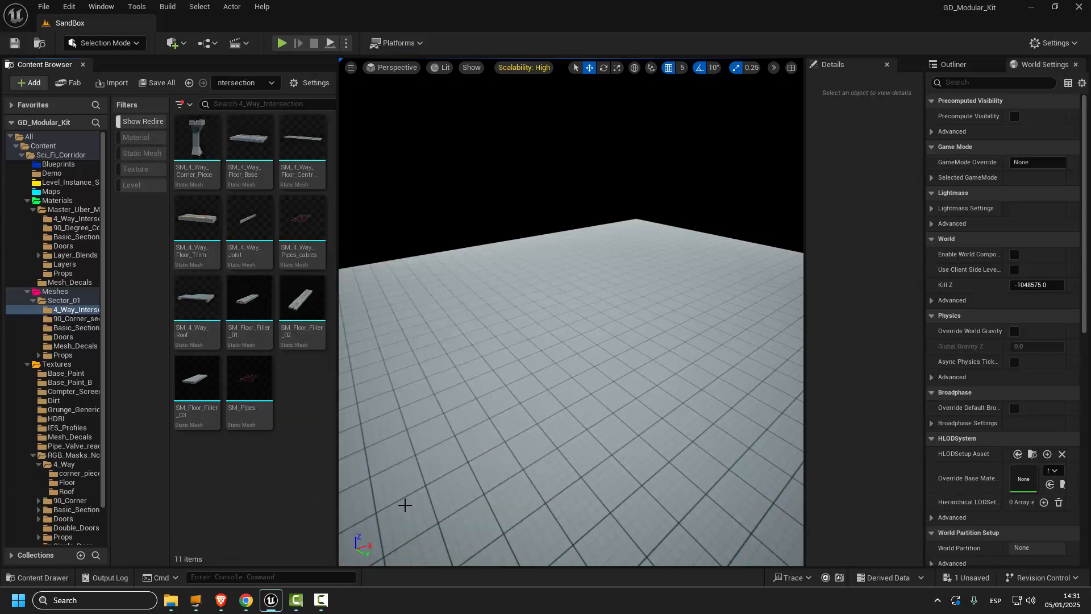
{"action": "mouse_move", "coordinate": [197, 131]}
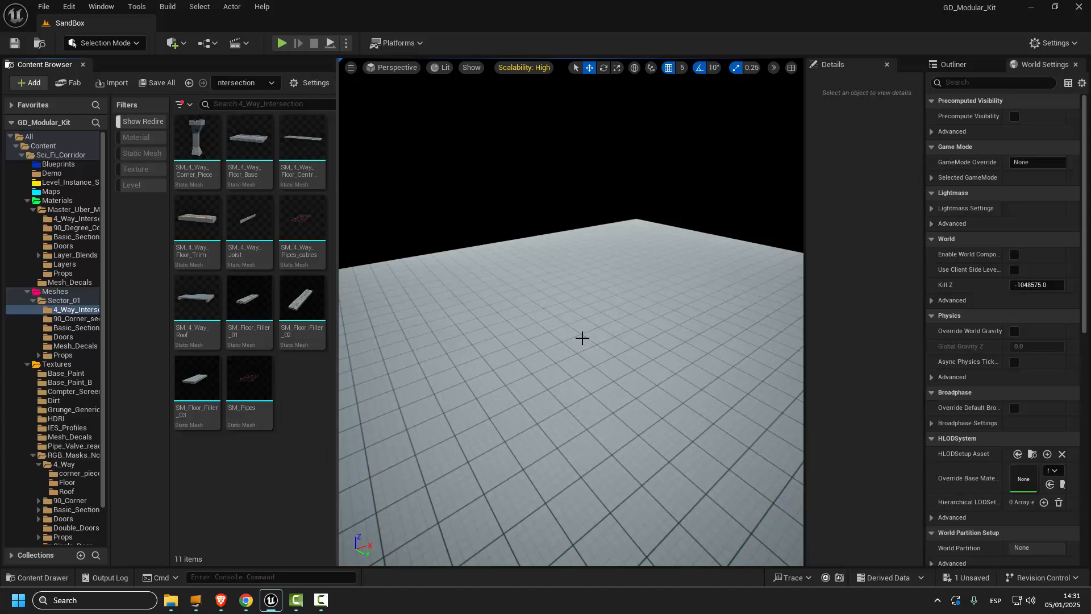
{"action": "left_click_drag", "start_coordinate": [555, 315], "coordinate": [555, 307]}
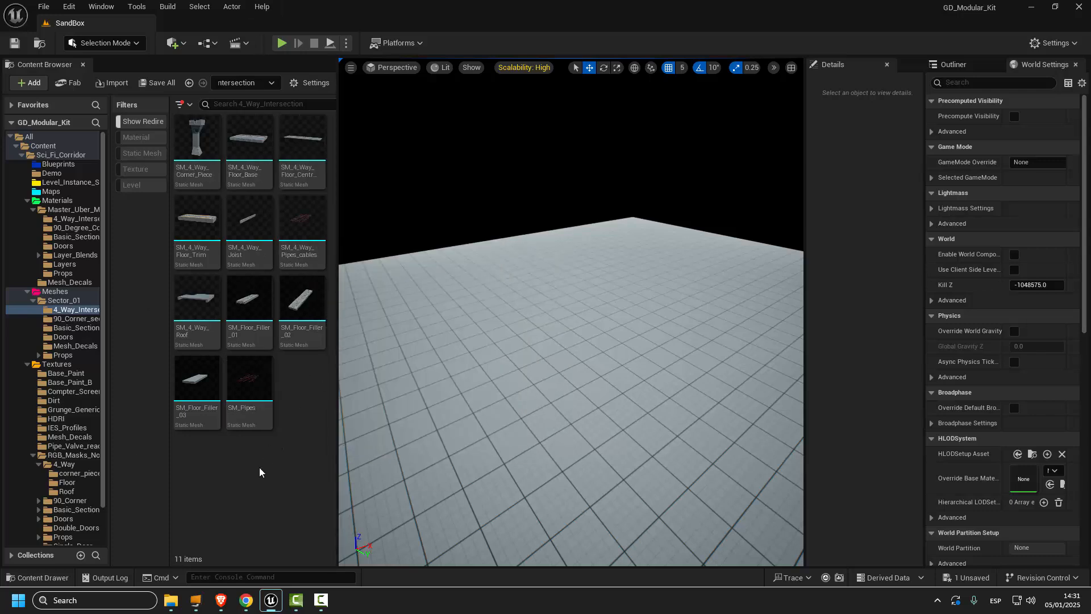
{"action": "right_click", "coordinate": [246, 136]}
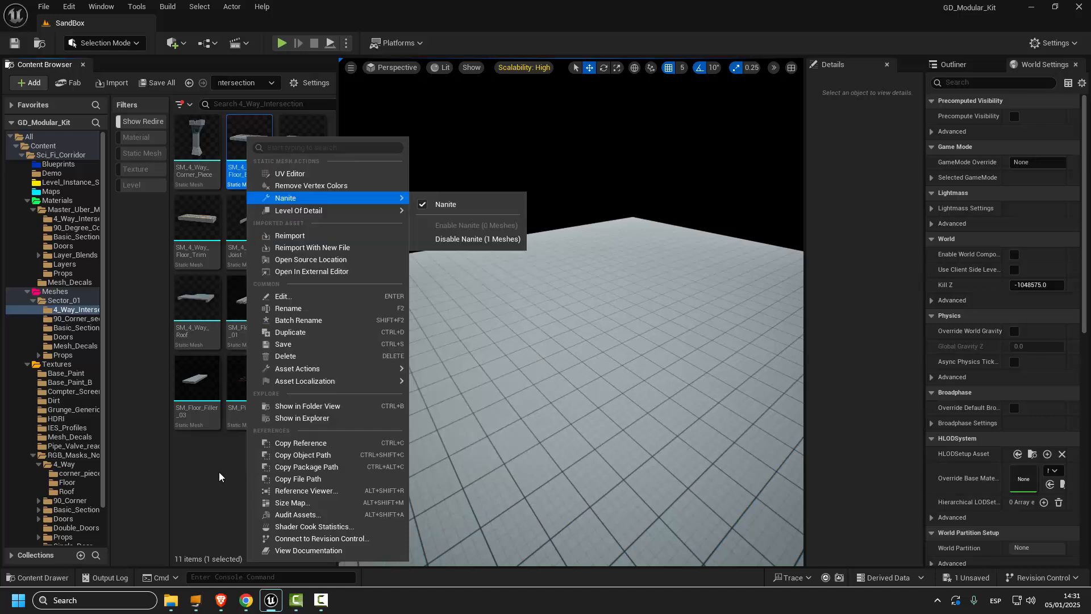
{"action": "left_click", "coordinate": [220, 472]}
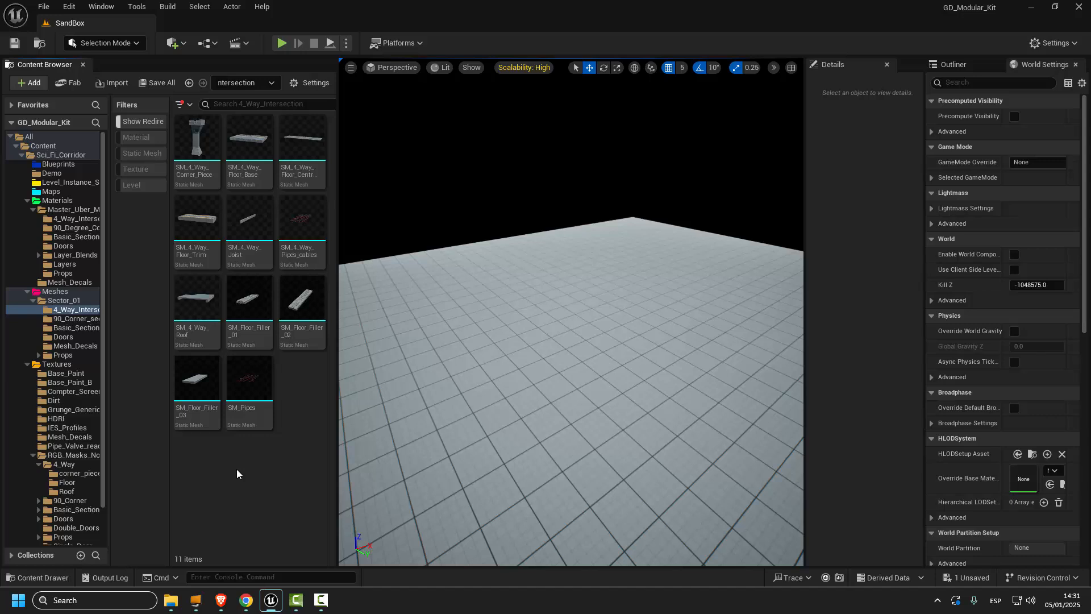
Open the Basic_Section static mesh folder under Meshes, Sector_01.
{"action": "left_click", "coordinate": [30, 137]}
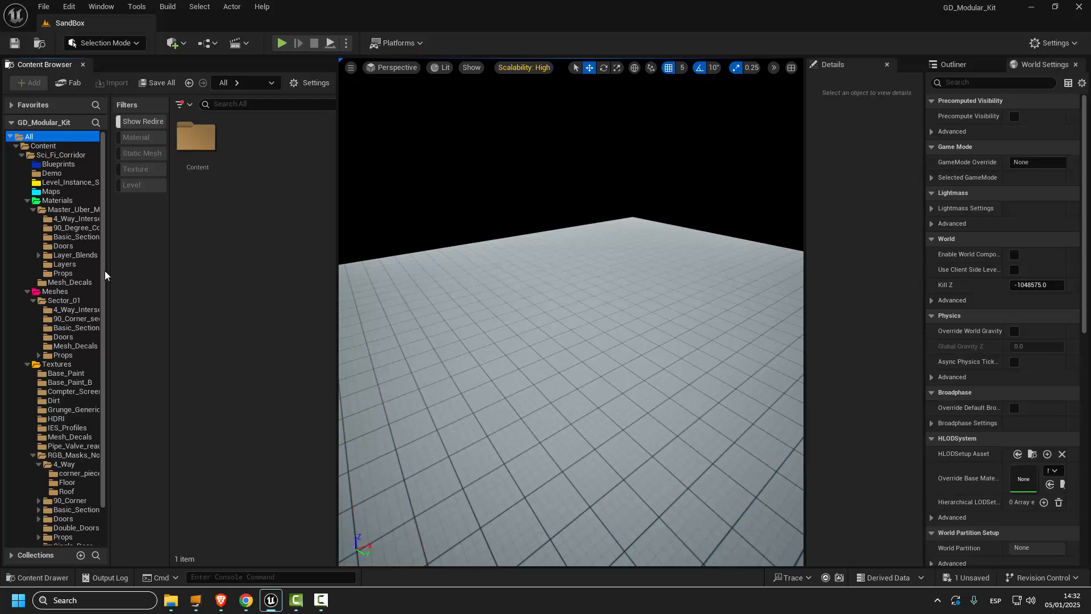
{"action": "left_click", "coordinate": [51, 291]}
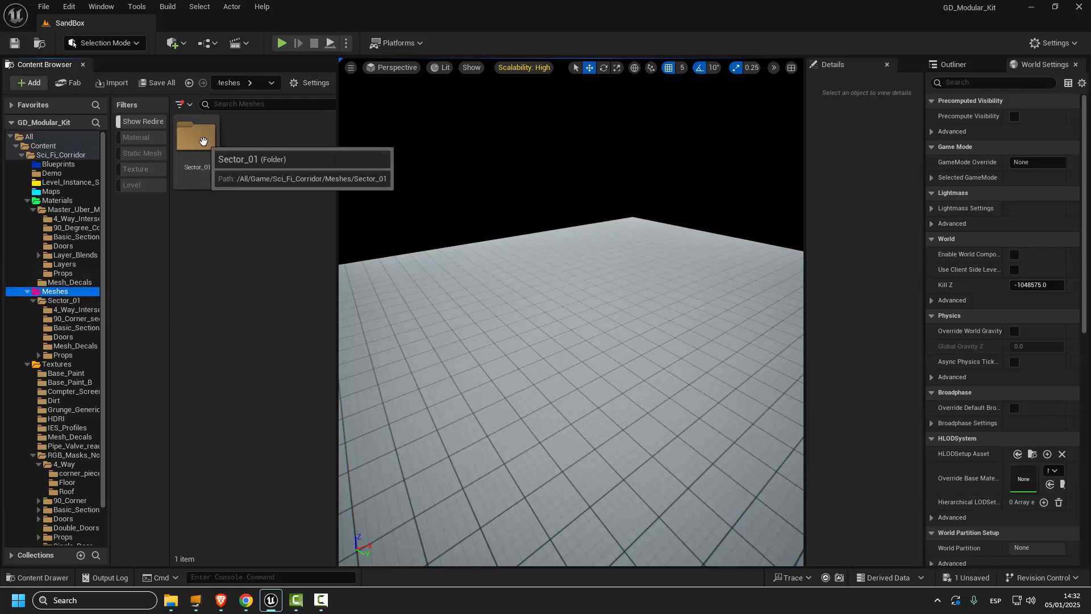
{"action": "double_click", "coordinate": [202, 141]}
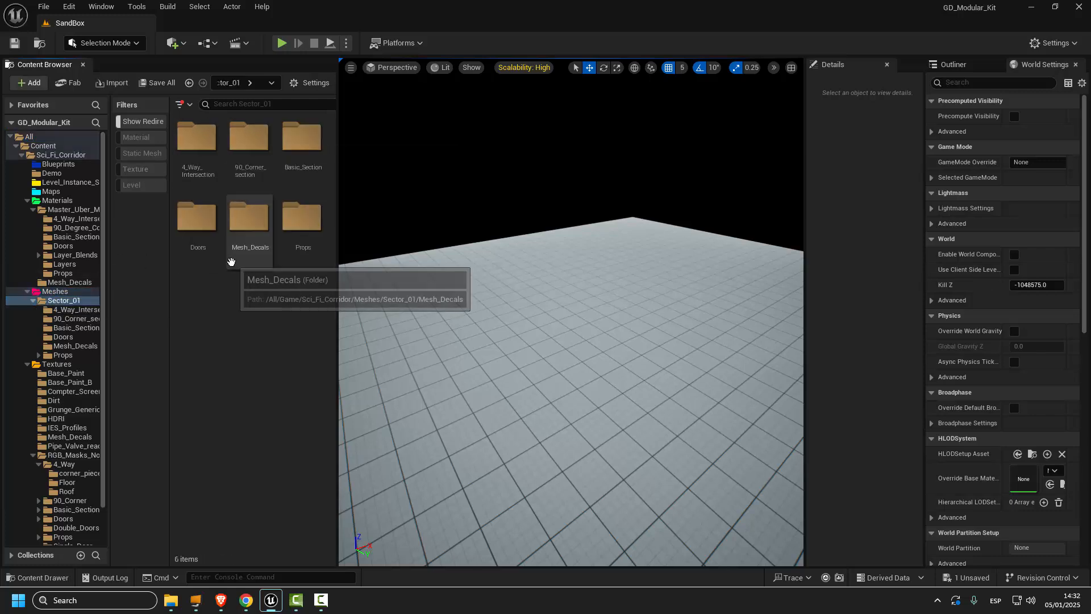
{"action": "double_click", "coordinate": [301, 138]}
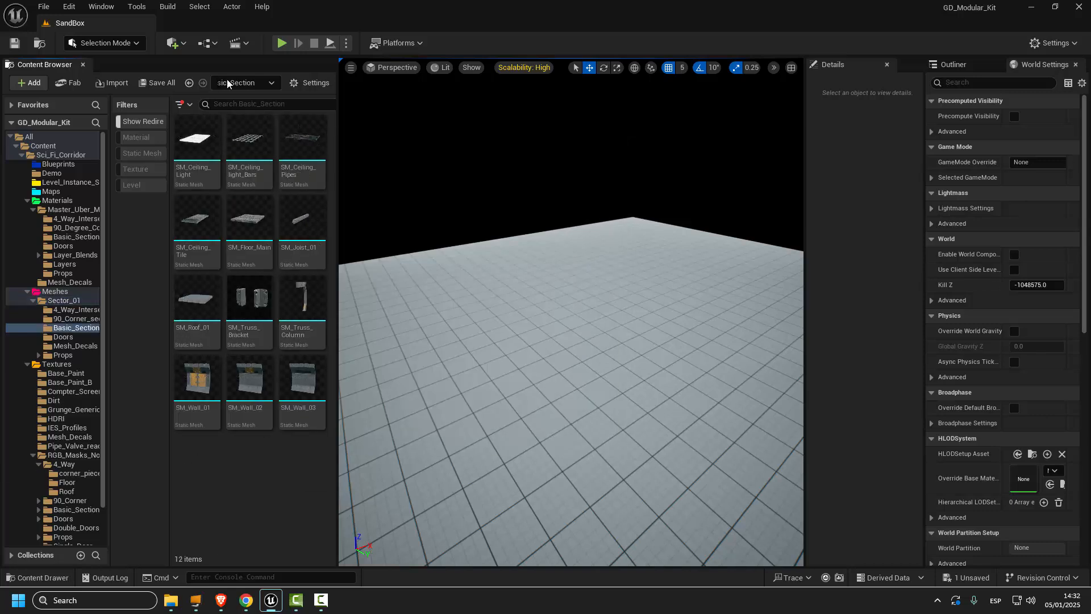
Place the SM_Floor_Main mesh in the level and reset its location to the world origin.
{"action": "mouse_move", "coordinate": [248, 220]}
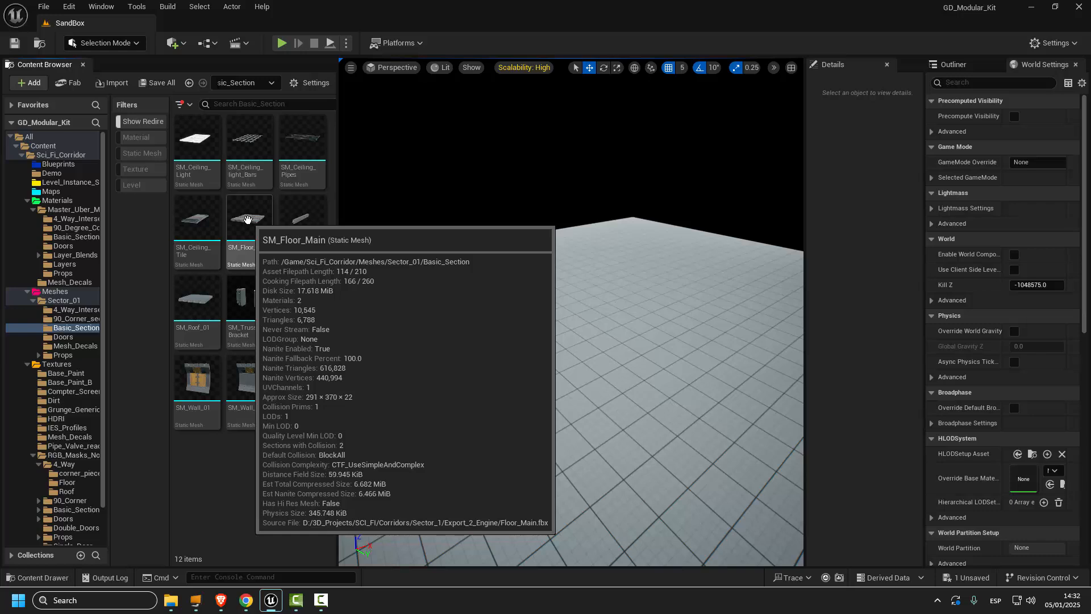
{"action": "left_click_drag", "start_coordinate": [247, 220], "coordinate": [551, 351]}
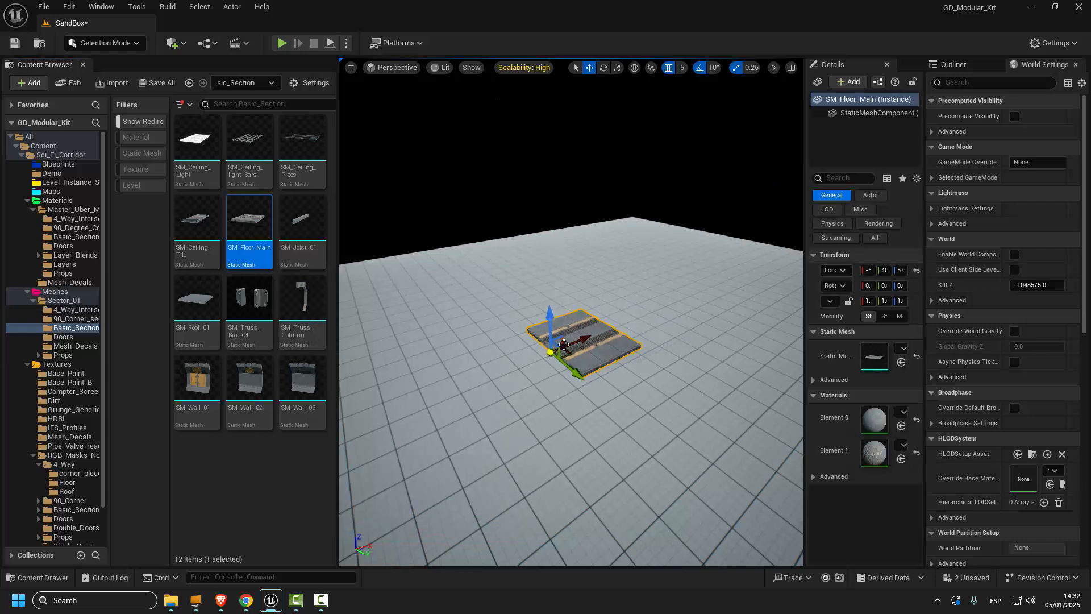
{"action": "left_click", "coordinate": [916, 271]}
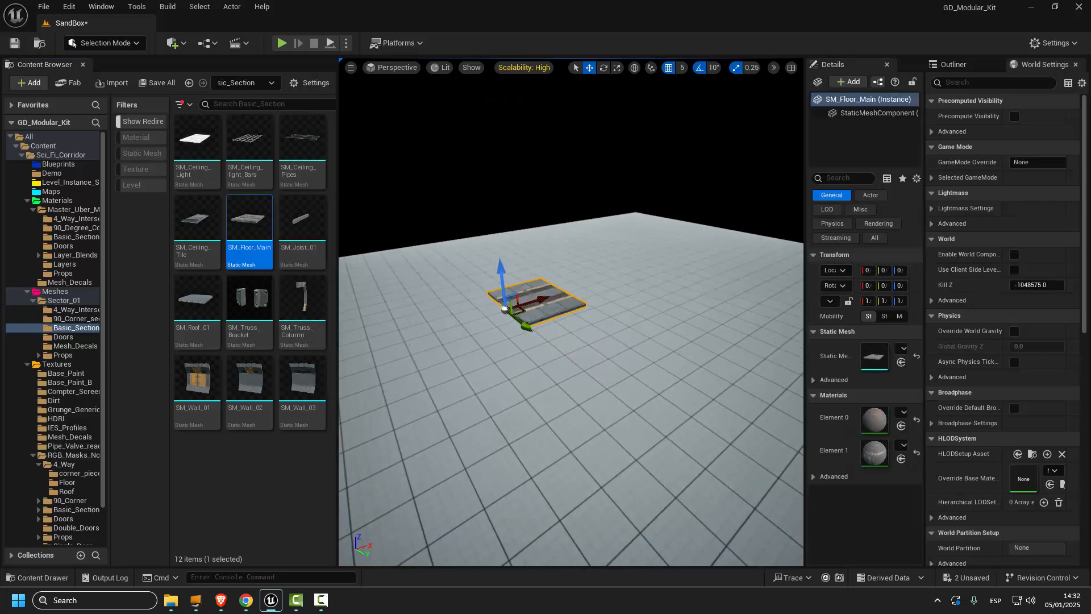
{"action": "scroll", "coordinate": [480, 329], "scroll_direction": "up", "scroll_amount": 3}
{"action": "middle_click_drag", "start_coordinate": [480, 330], "coordinate": [455, 290]}
{"action": "scroll", "coordinate": [521, 299], "scroll_direction": "up", "scroll_amount": 3}
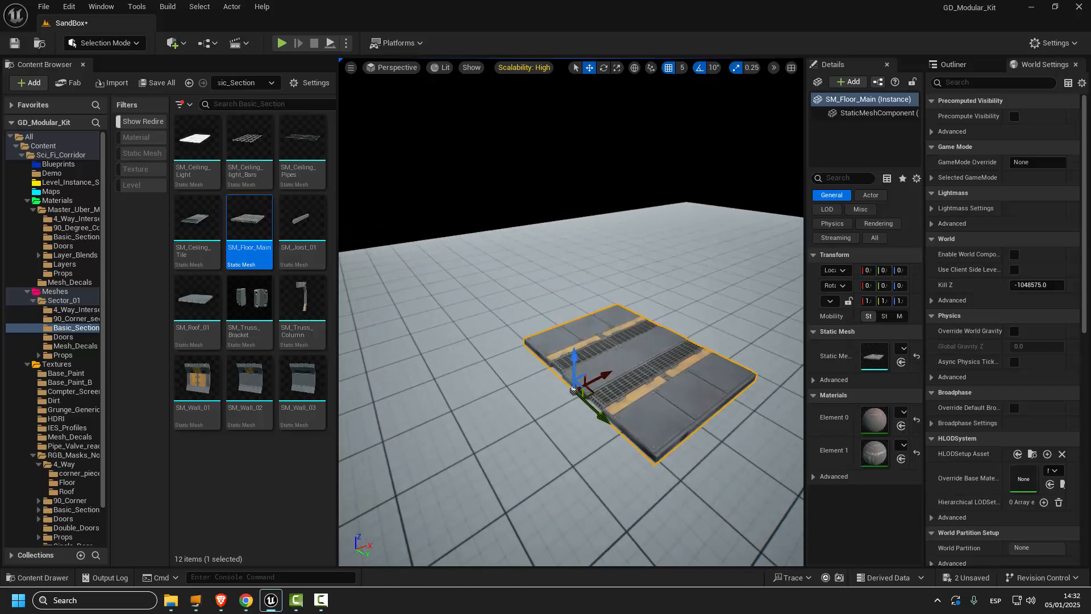
{"action": "right_click_drag", "start_coordinate": [571, 312], "coordinate": [514, 324]}
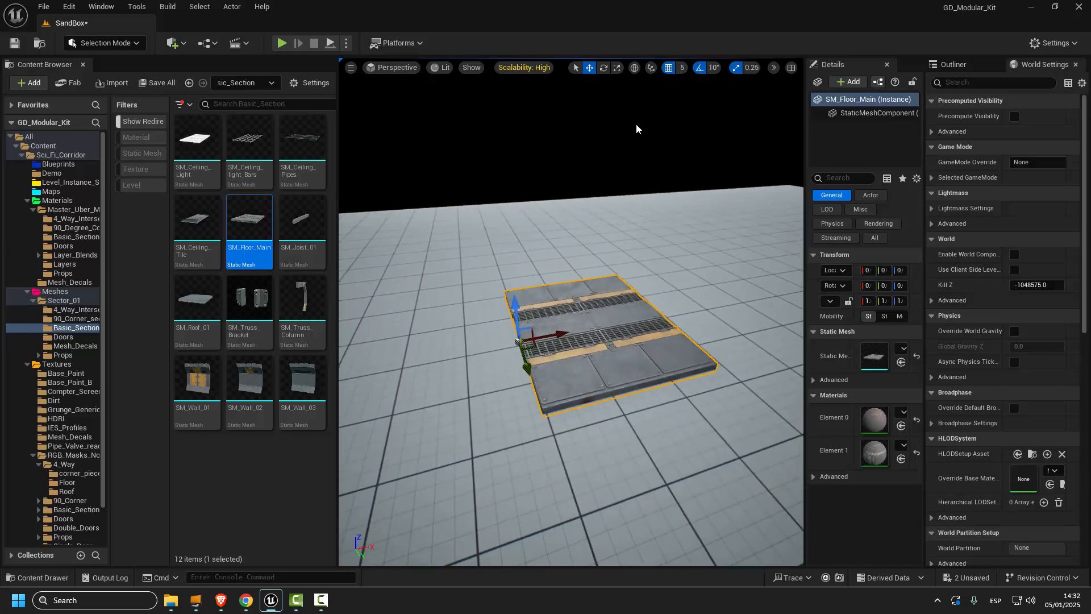
Duplicate the floor tile along the X axis, flush against the first tile, and inspect the seam between them.
{"action": "left_click_drag", "start_coordinate": [555, 336], "coordinate": [394, 368], "text": "alt"}
{"action": "left_click_drag", "start_coordinate": [538, 332], "coordinate": [444, 314], "text": "alt"}
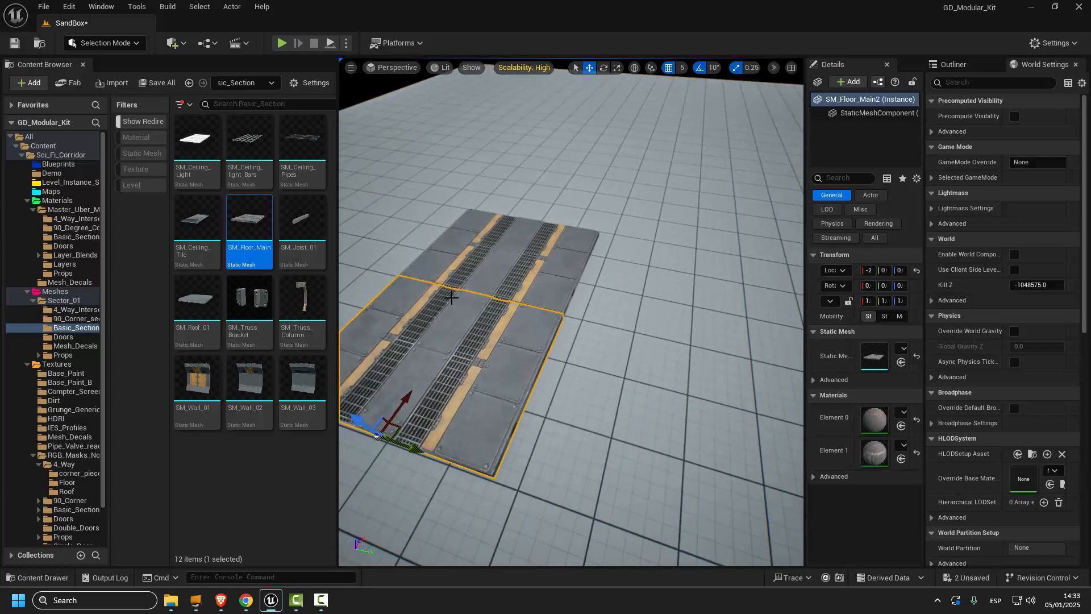
{"action": "scroll", "coordinate": [458, 297], "scroll_direction": "up", "scroll_amount": 3}
{"action": "right_click_drag", "start_coordinate": [414, 278], "coordinate": [307, 284]}
{"action": "right_click_drag", "start_coordinate": [571, 311], "coordinate": [565, 137]}
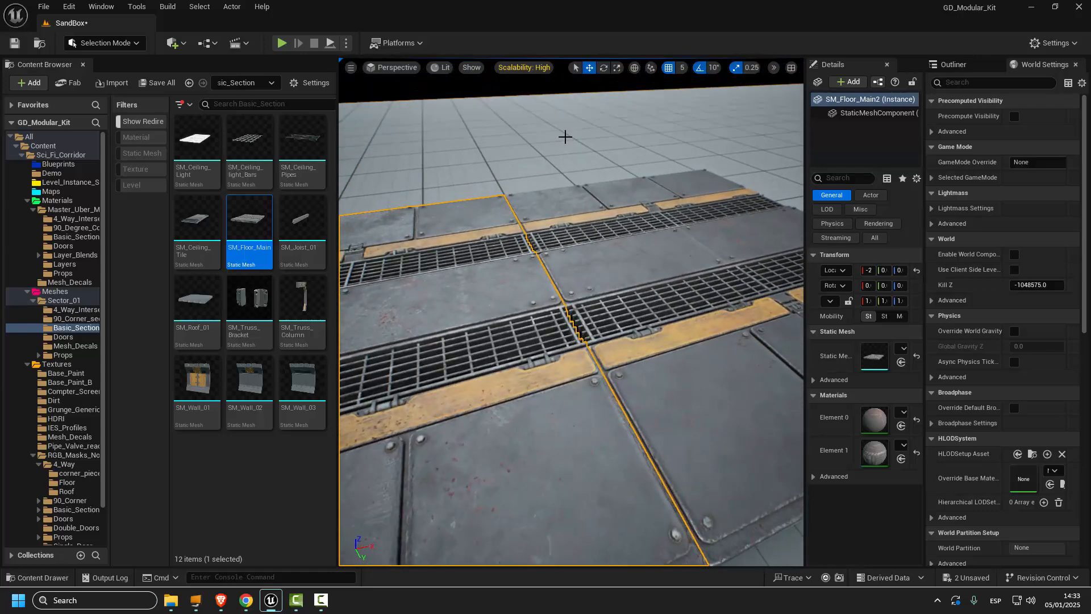
Set the scalability to Cinematic and examine the two joined floor tiles from several angles.
{"action": "left_click", "coordinate": [521, 67]}
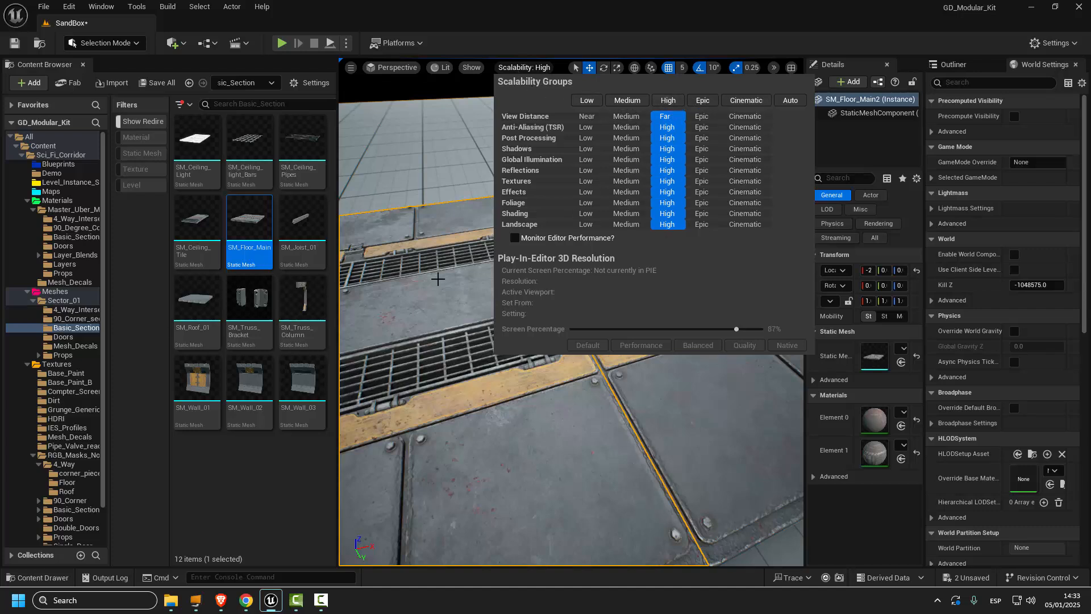
{"action": "left_click", "coordinate": [745, 102]}
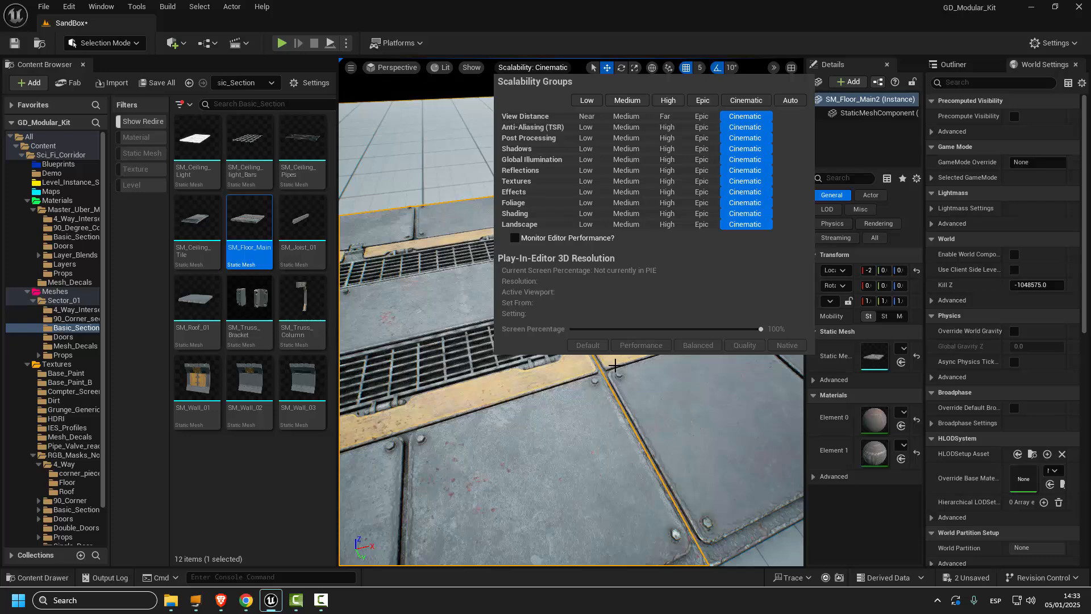
{"action": "right_click_drag", "start_coordinate": [581, 430], "coordinate": [588, 434]}
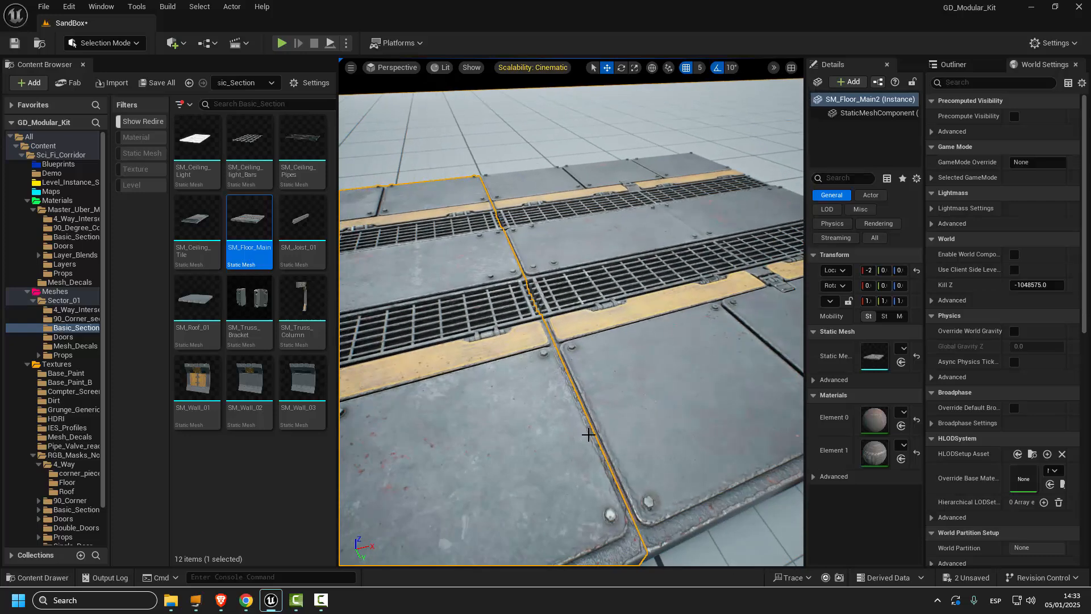
{"action": "scroll", "coordinate": [605, 419], "scroll_direction": "down", "scroll_amount": 6}
{"action": "left_click_drag", "start_coordinate": [474, 286], "coordinate": [574, 324], "text": "alt"}
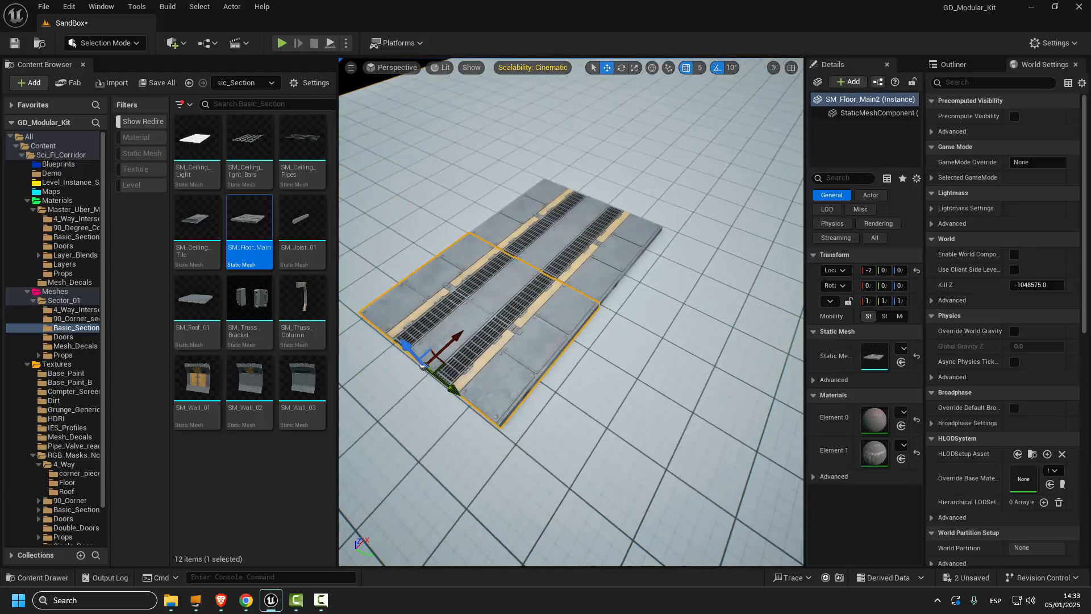
{"action": "scroll", "coordinate": [474, 286], "scroll_direction": "up", "scroll_amount": 4}
{"action": "left_click_drag", "start_coordinate": [474, 286], "coordinate": [394, 506], "text": "alt"}
{"action": "scroll", "coordinate": [563, 270], "scroll_direction": "down", "scroll_amount": 5}
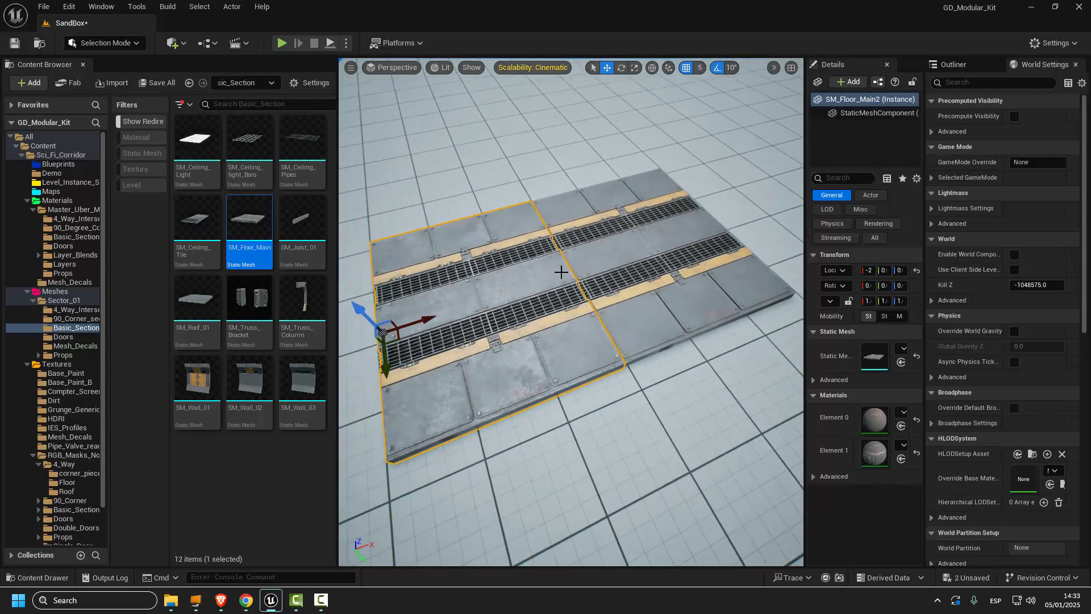
{"action": "left_click_drag", "start_coordinate": [562, 270], "coordinate": [561, 159], "text": "alt"}
Return the scalability to High.
{"action": "left_click", "coordinate": [537, 68]}
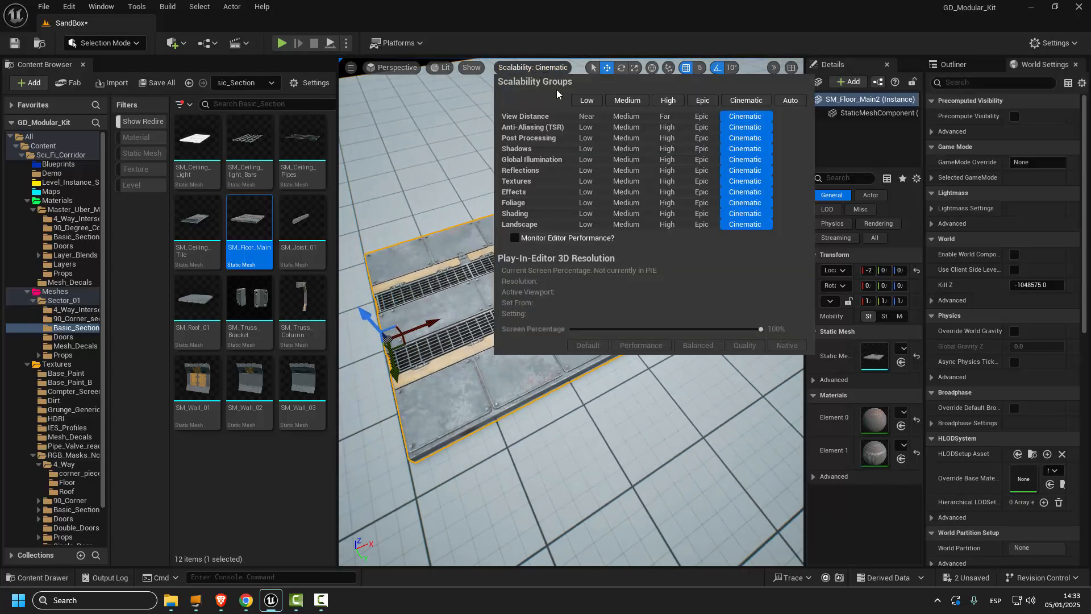
{"action": "left_click", "coordinate": [668, 101]}
{"action": "left_click", "coordinate": [646, 437]}
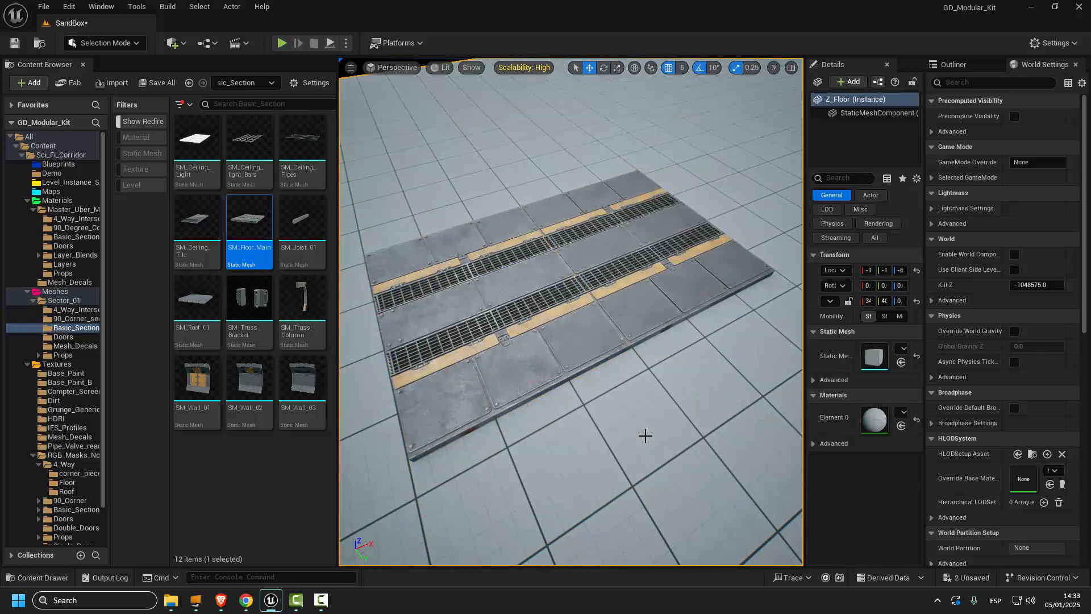
Add a third floor tile along the X axis, flush with the far end of the floor strip.
{"action": "right_click_drag", "start_coordinate": [590, 261], "coordinate": [584, 255]}
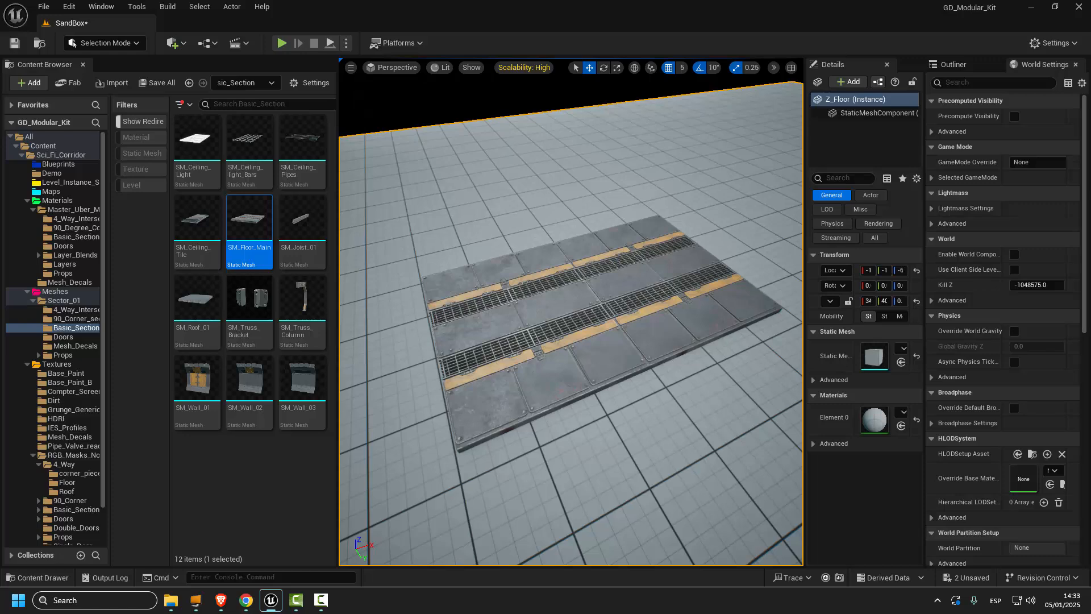
{"action": "right_click_drag", "start_coordinate": [649, 286], "coordinate": [624, 224]}
{"action": "left_click_drag", "start_coordinate": [249, 228], "coordinate": [723, 277]}
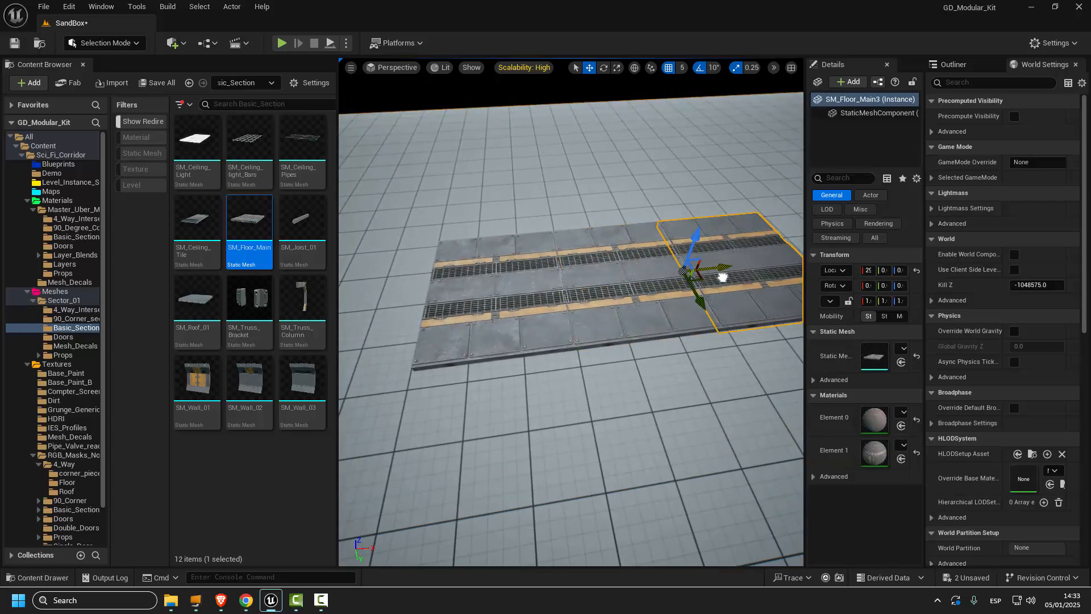
{"action": "right_click_drag", "start_coordinate": [722, 277], "coordinate": [691, 292]}
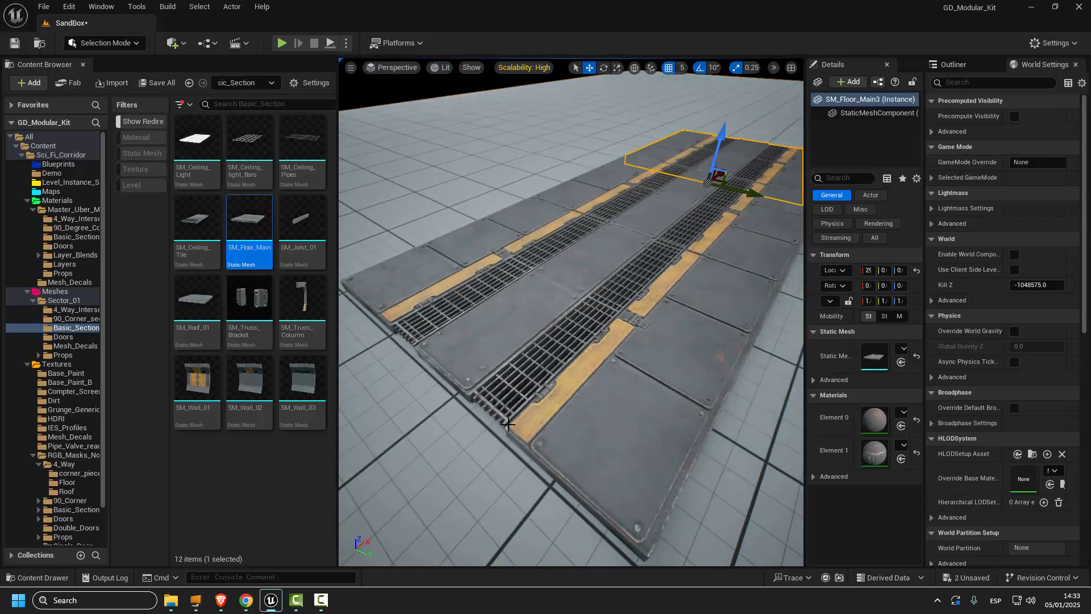
Place the SM_Truss_Column mesh in the level and reset its location to the world origin.
{"action": "right_click_drag", "start_coordinate": [508, 424], "coordinate": [543, 415]}
{"action": "left_click_drag", "start_coordinate": [302, 301], "coordinate": [489, 290]}
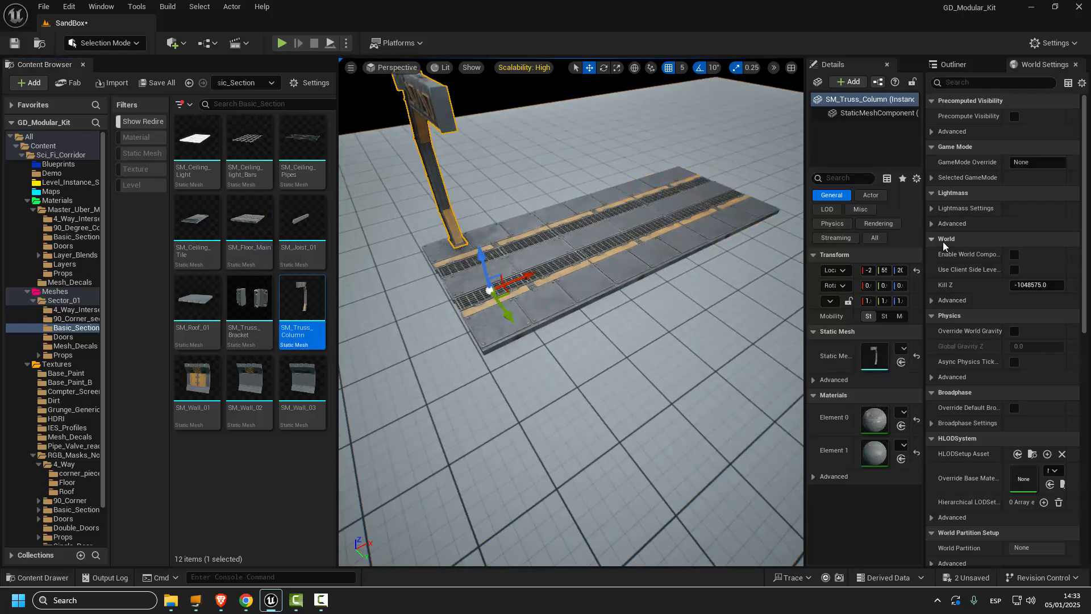
{"action": "left_click", "coordinate": [916, 274]}
{"action": "right_click_drag", "start_coordinate": [605, 383], "coordinate": [640, 244]}
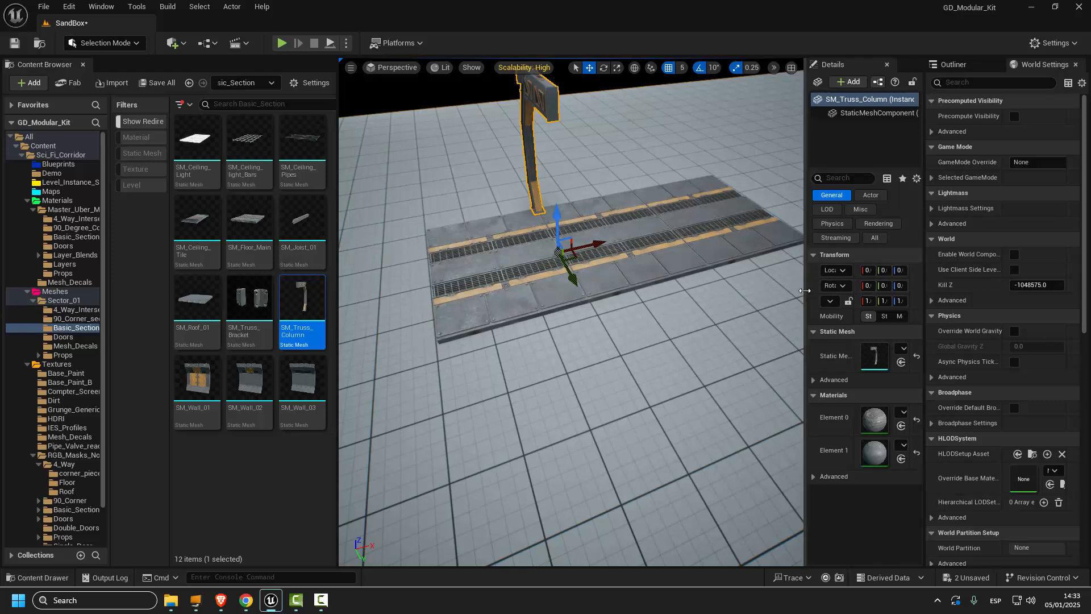
Widen the object details area so the column's transform values can be read.
{"action": "left_click_drag", "start_coordinate": [809, 293], "coordinate": [797, 293]}
{"action": "left_click_drag", "start_coordinate": [926, 281], "coordinate": [948, 281]}
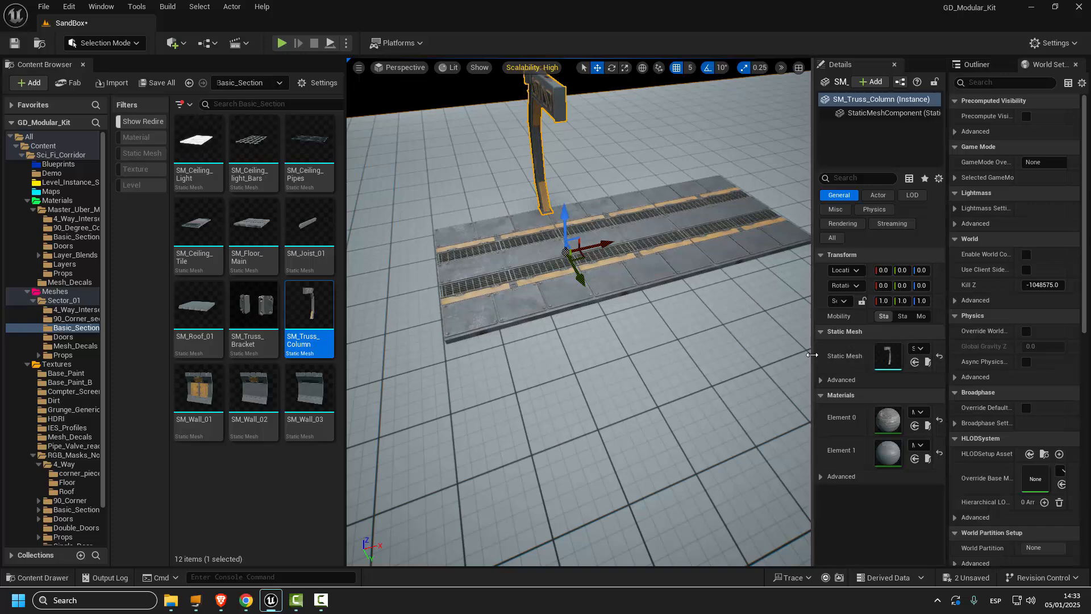
{"action": "left_click_drag", "start_coordinate": [811, 356], "coordinate": [803, 356]}
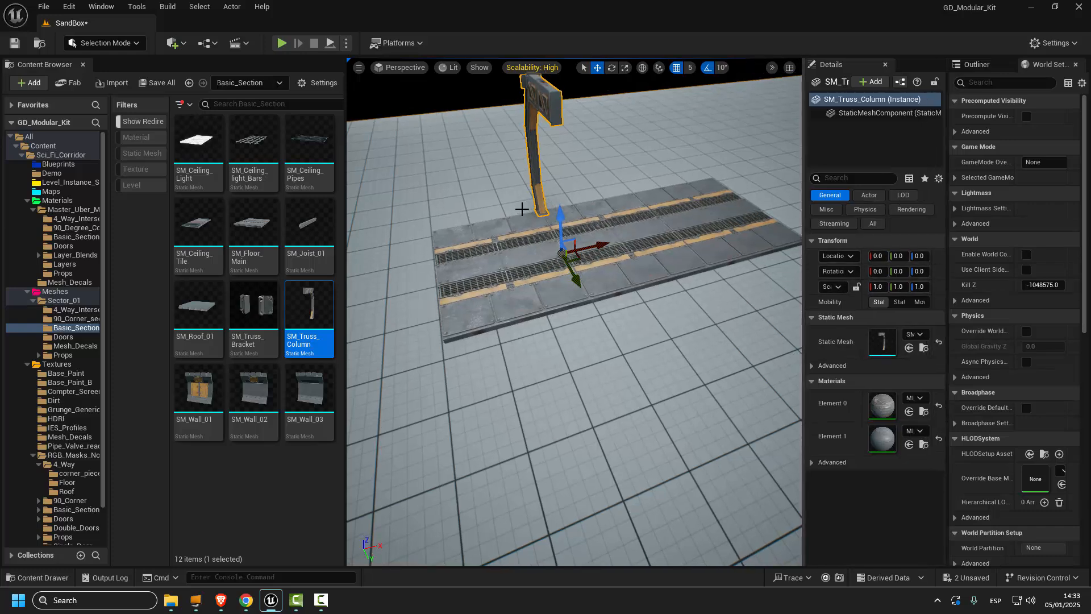
Duplicate the truss column and rotate the copy 180 degrees about the vertical axis to form an arch.
{"action": "left_click_drag", "start_coordinate": [580, 396], "coordinate": [574, 341], "text": "alt"}
{"action": "scroll", "coordinate": [506, 340], "scroll_direction": "up", "scroll_amount": 2}
{"action": "left_click_drag", "start_coordinate": [505, 340], "coordinate": [476, 276], "text": "alt"}
{"action": "key", "text": "e"}
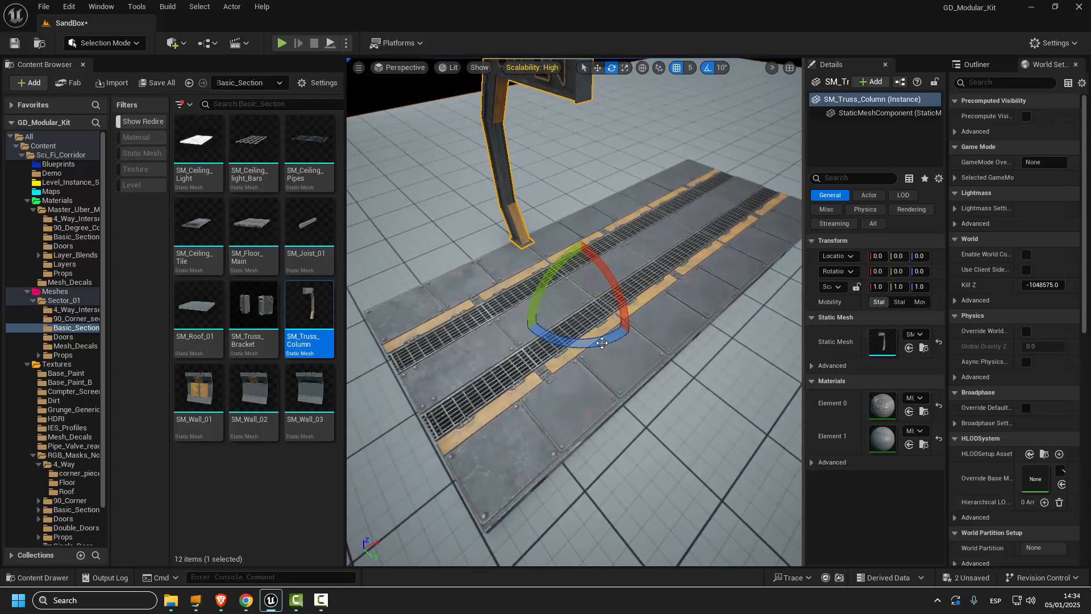
{"action": "left_click_drag", "start_coordinate": [602, 343], "coordinate": [523, 331], "text": "alt"}
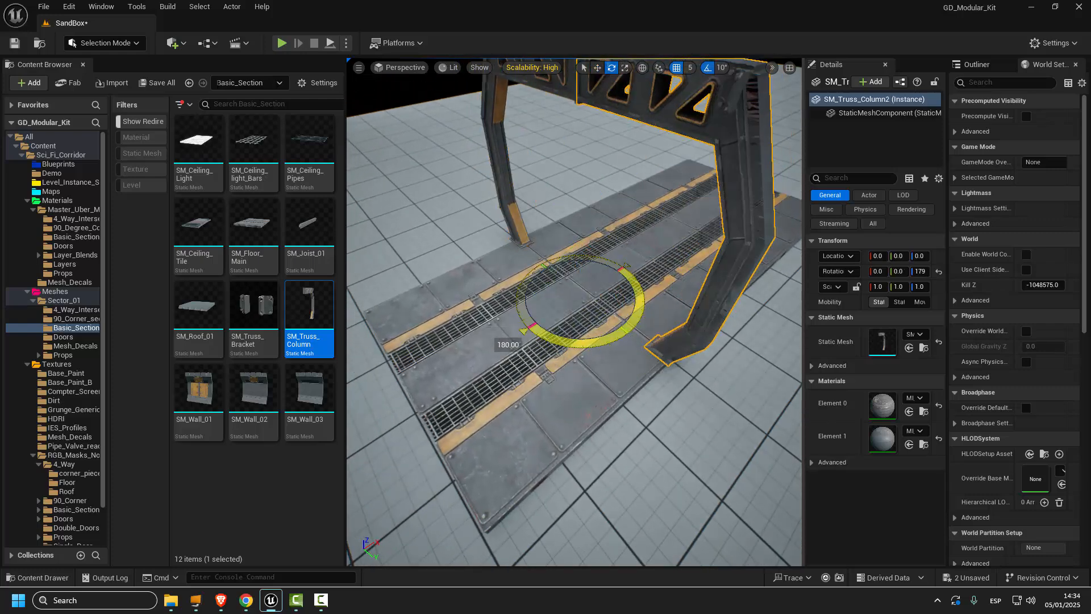
Duplicate the rotated truss column along the X axis to an X location of 290.
{"action": "left_click_drag", "start_coordinate": [614, 368], "coordinate": [500, 312], "text": "alt"}
{"action": "key", "text": "w"}
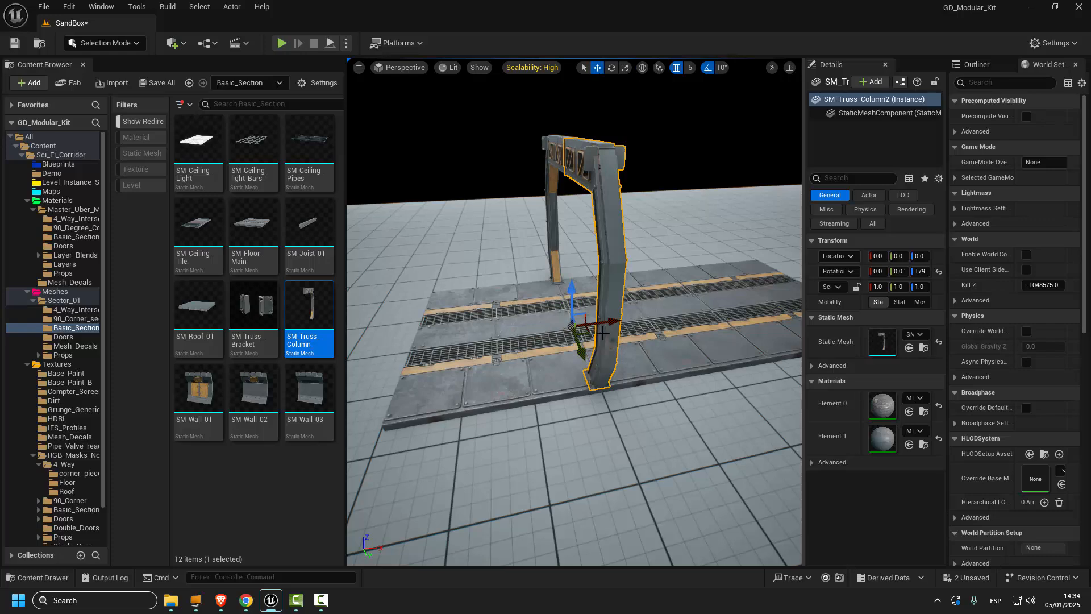
{"action": "left_click_drag", "start_coordinate": [574, 363], "coordinate": [736, 313], "text": "alt"}
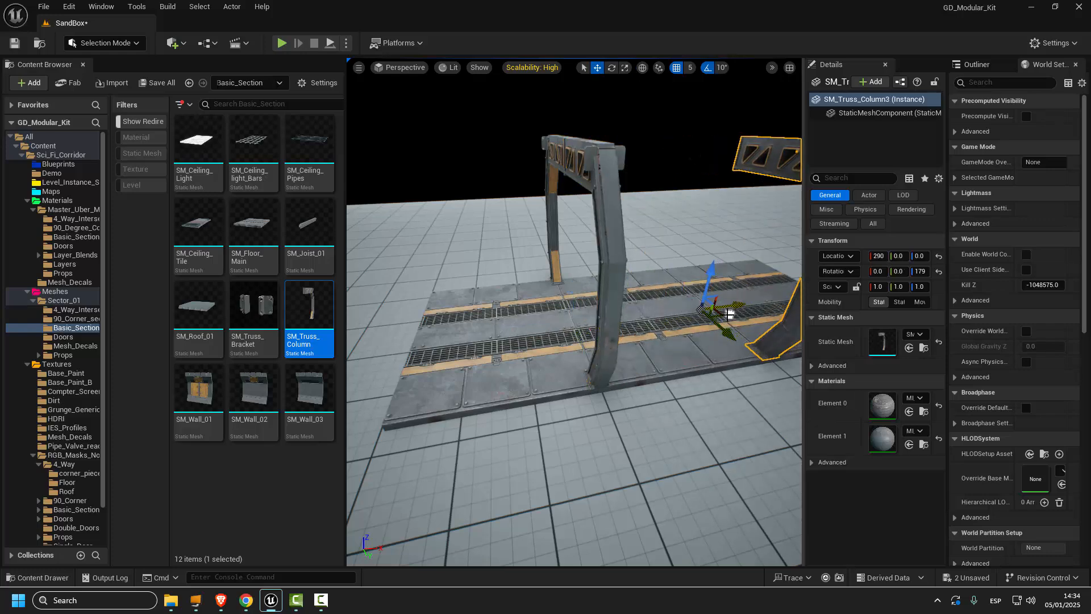
Undo the single-column copy and duplicate both truss columns together along the X axis to an X location of 290.
{"action": "key", "text": "ctrl+z"}
{"action": "left_click", "coordinate": [552, 223], "text": "ctrl"}
{"action": "left_click_drag", "start_coordinate": [552, 223], "coordinate": [780, 341], "text": "alt"}
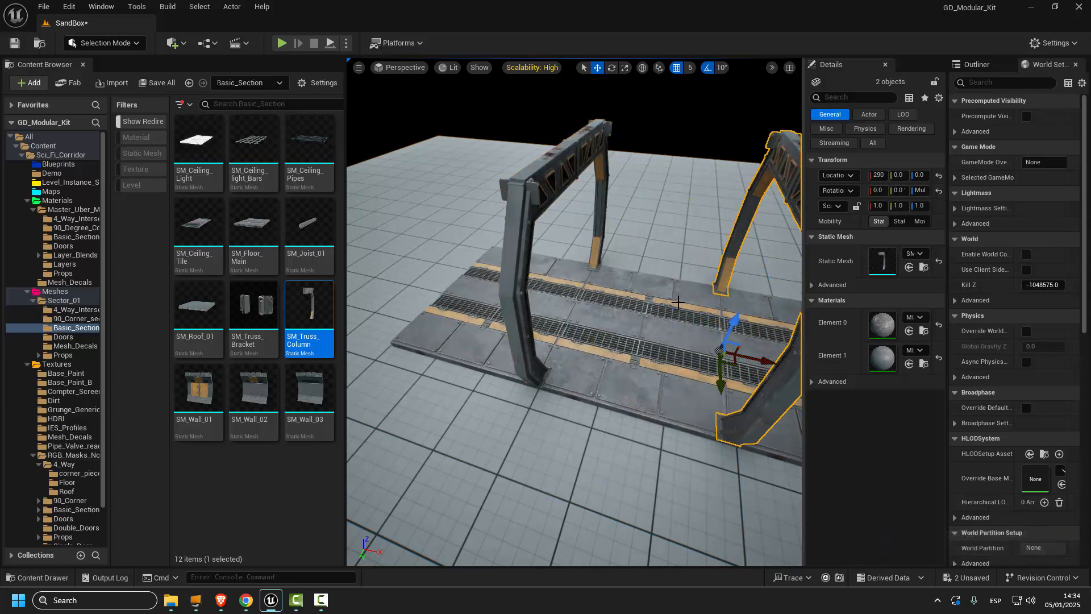
Place the SM_Wall_03 mesh in the level and reset its location to the world origin.
{"action": "right_click_drag", "start_coordinate": [780, 341], "coordinate": [574, 410]}
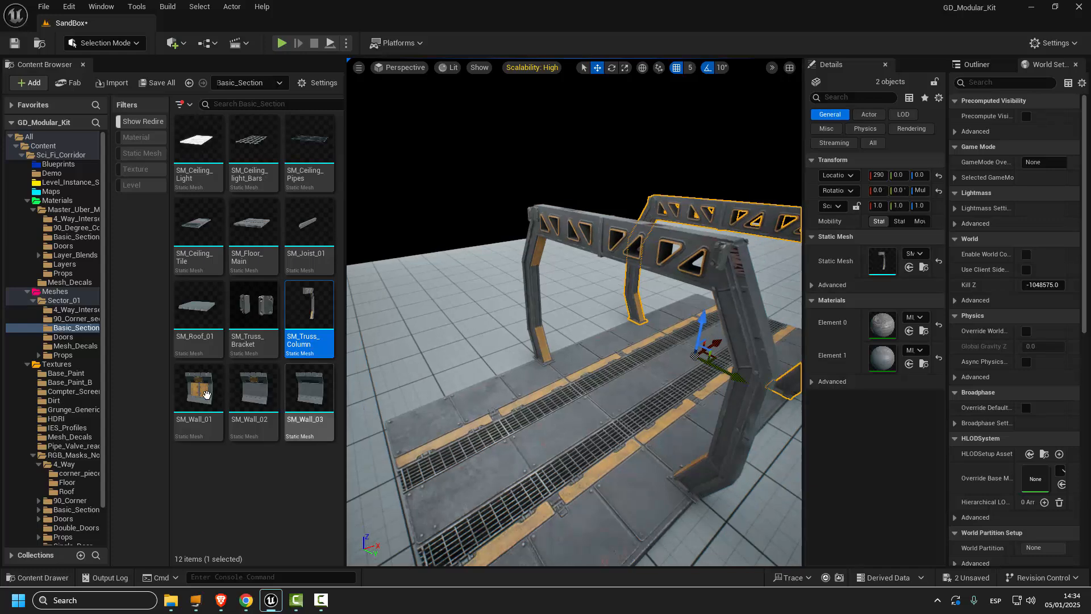
{"action": "left_click_drag", "start_coordinate": [309, 392], "coordinate": [539, 464]}
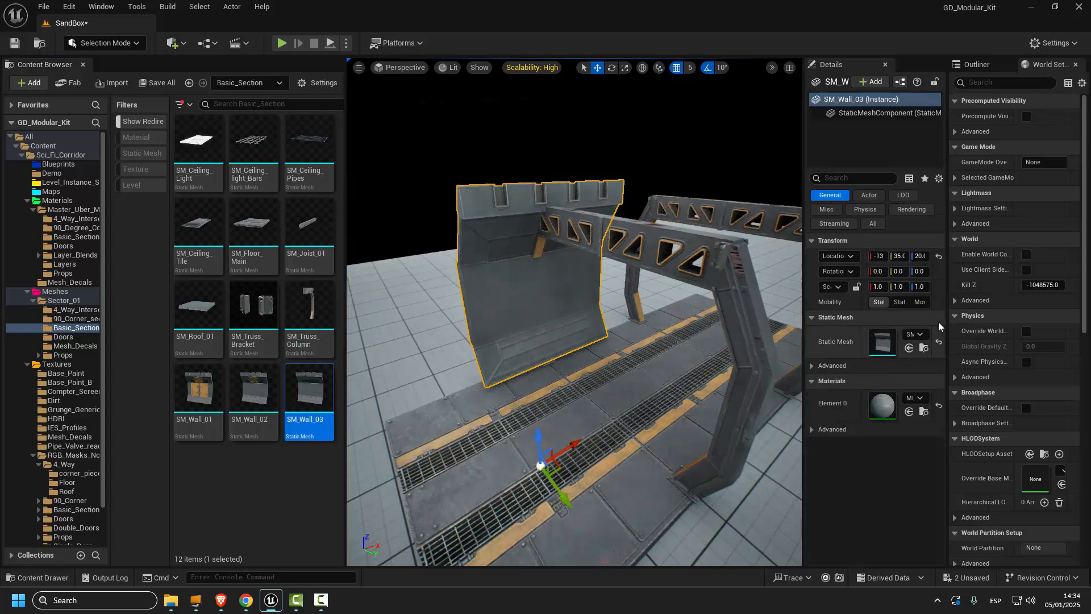
{"action": "left_click", "coordinate": [939, 257]}
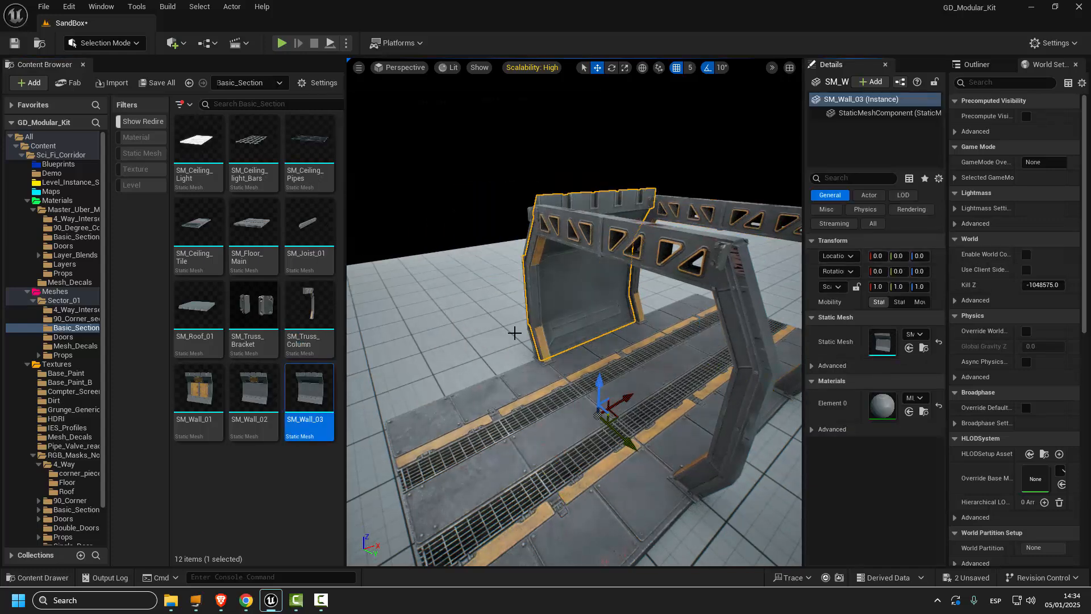
{"action": "right_click_drag", "start_coordinate": [528, 348], "coordinate": [529, 346]}
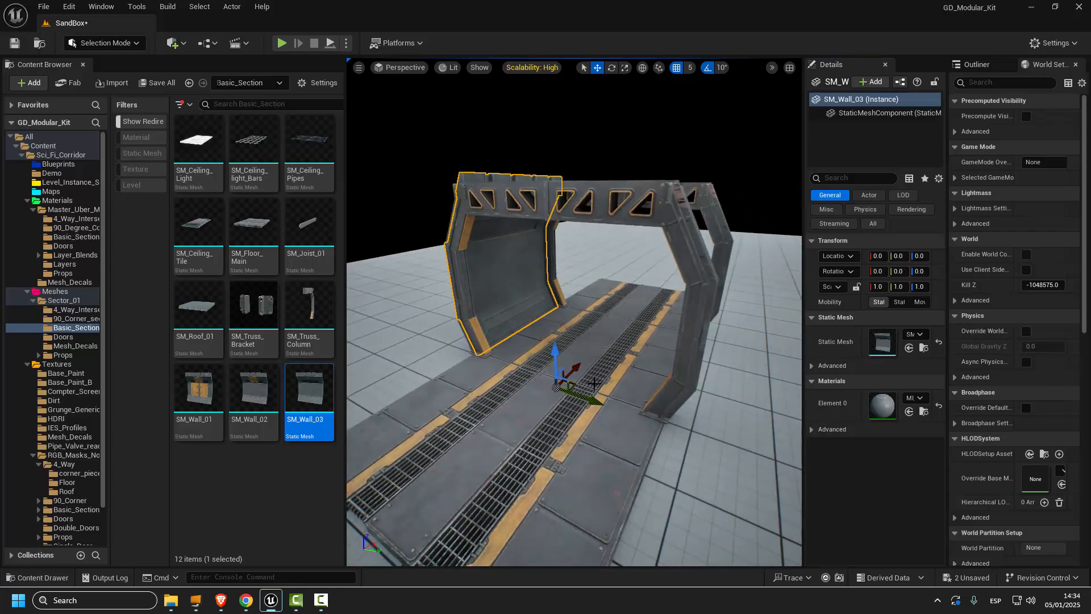
Duplicate the wall and rotate the copy 180 degrees about the vertical axis to close the opposite side of the corridor.
{"action": "right_click_drag", "start_coordinate": [593, 384], "coordinate": [594, 384]}
{"action": "left_click_drag", "start_coordinate": [593, 402], "coordinate": [495, 456], "text": "alt"}
{"action": "key", "text": "ctrl+z"}
{"action": "key", "text": "e"}
{"action": "right_click_drag", "start_coordinate": [503, 302], "coordinate": [503, 302]}
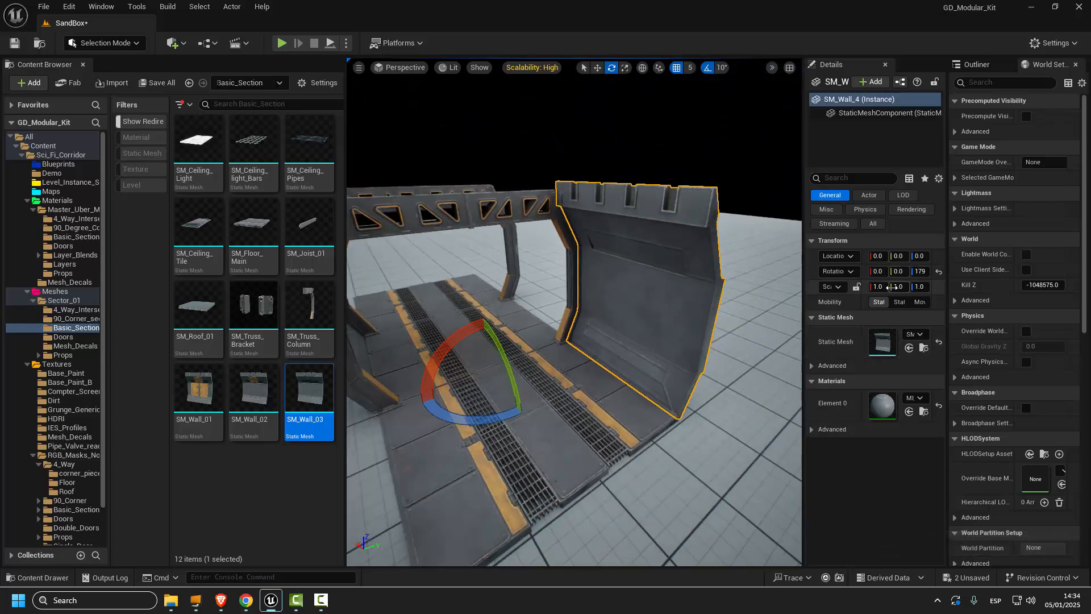
Mirror the duplicated wall along its length by setting its X scale to -1.
{"action": "key", "text": "r"}
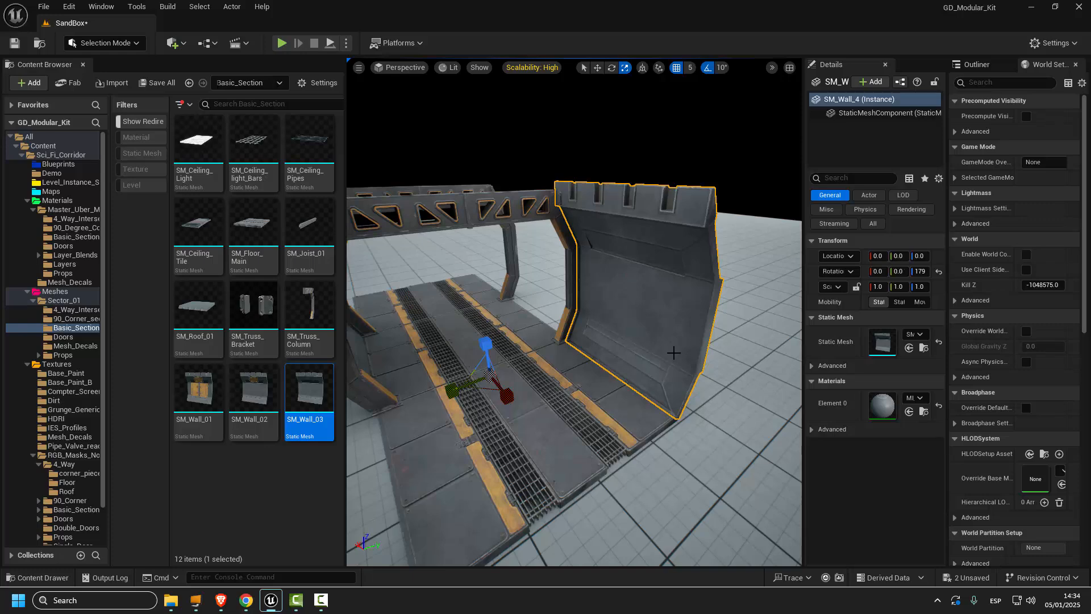
{"action": "key", "text": "w"}
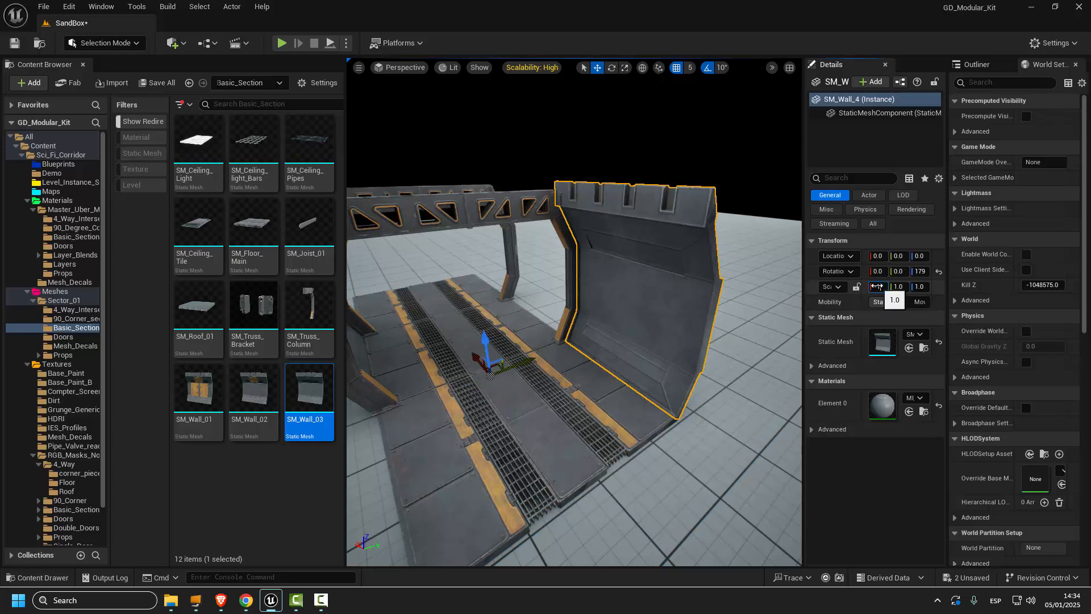
{"action": "left_click_drag", "start_coordinate": [877, 286], "coordinate": [877, 286]}
{"action": "right_click_drag", "start_coordinate": [568, 341], "coordinate": [546, 336]}
{"action": "left_click_drag", "start_coordinate": [554, 318], "coordinate": [518, 327]}
{"action": "key", "text": "ctrl+z"}
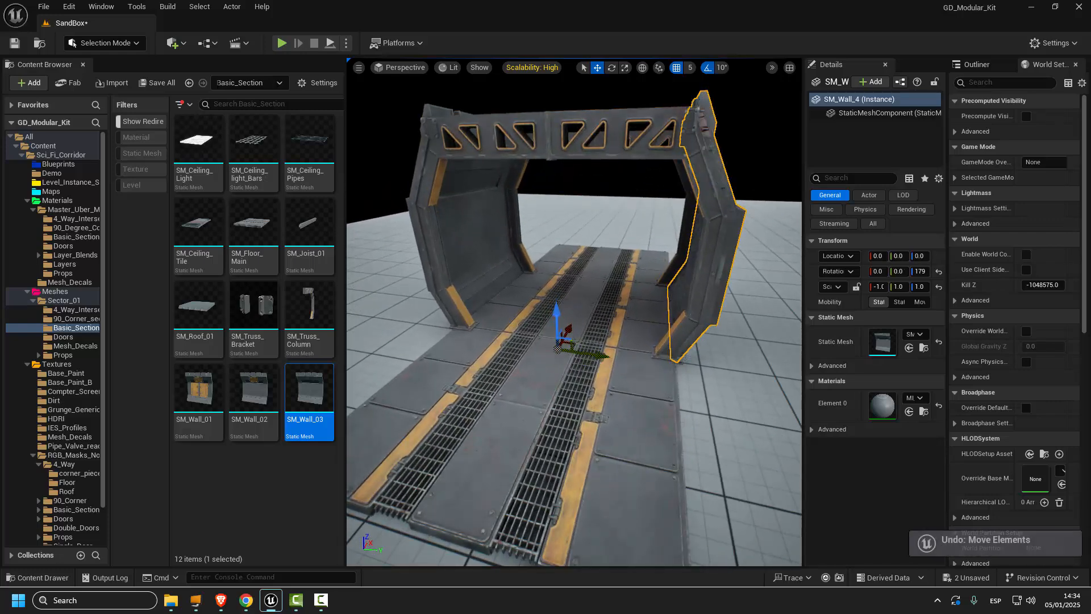
{"action": "right_click_drag", "start_coordinate": [557, 341], "coordinate": [562, 341]}
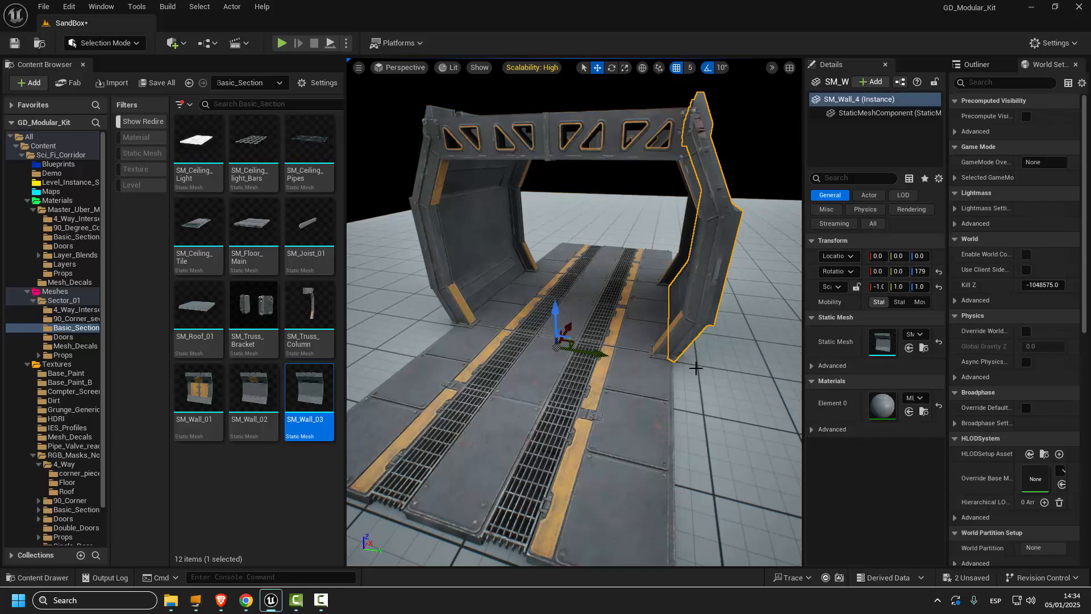
{"action": "right_click_drag", "start_coordinate": [724, 439], "coordinate": [724, 377]}
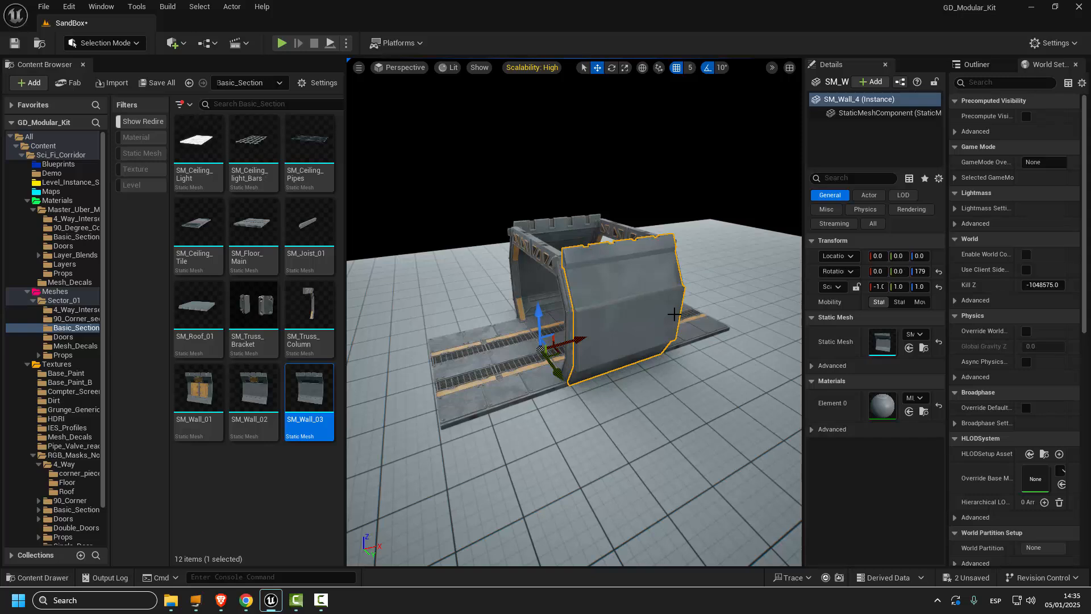
{"action": "right_click_drag", "start_coordinate": [574, 318], "coordinate": [535, 318]}
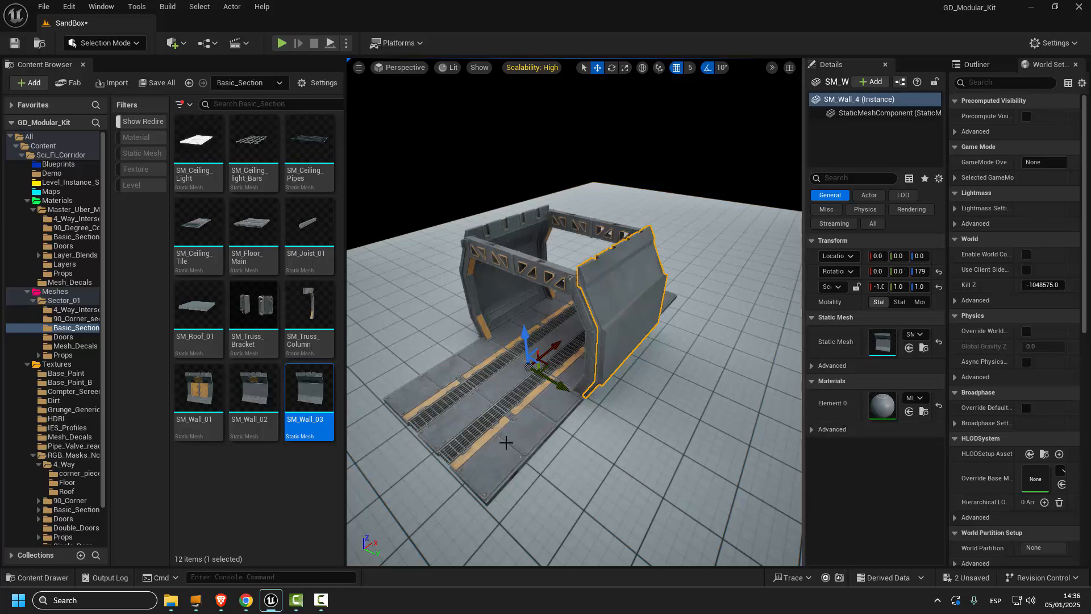
Remove all the corridor floor, truss and wall pieces from the level, leaving only the ground.
{"action": "scroll", "coordinate": [634, 411], "scroll_direction": "down", "scroll_amount": 4}
{"action": "right_click_drag", "start_coordinate": [683, 420], "coordinate": [654, 431]}
{"action": "key", "text": "ctrl+z"}
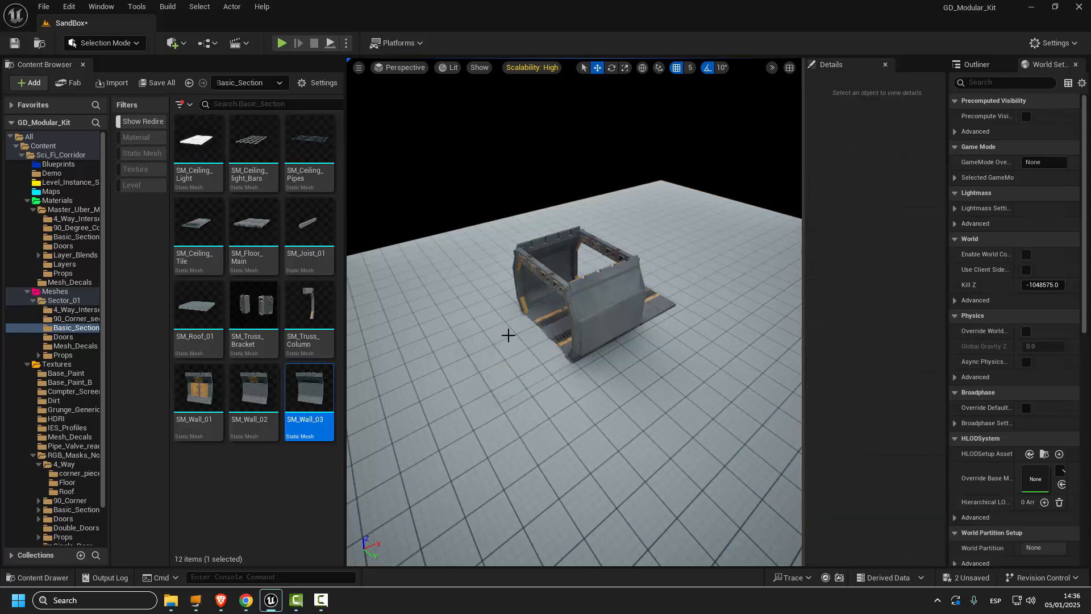
{"action": "key", "text": "ctrl+z"}
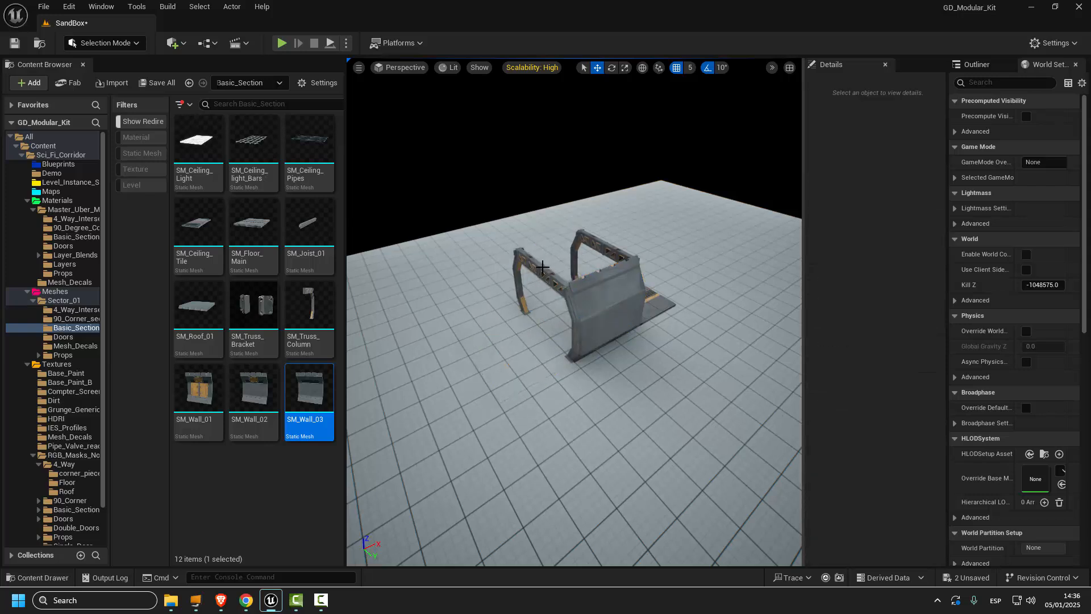
{"action": "key", "text": "ctrl+z"}
{"action": "key", "text": "ctrl+z"}
{"action": "key", "text": "ctrl+z"}
{"action": "key", "text": "ctrl+z"}
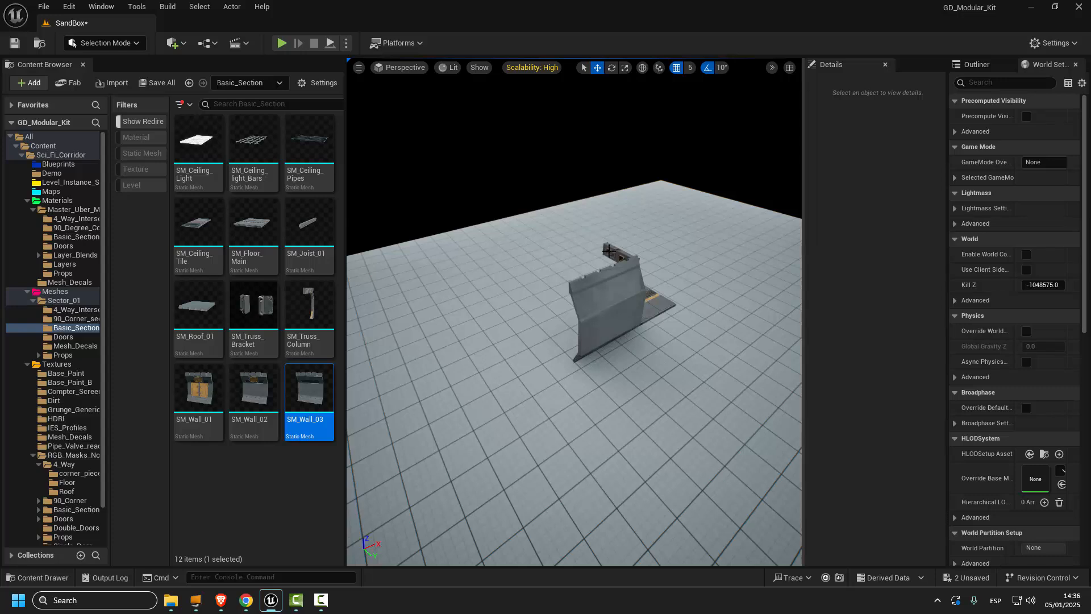
{"action": "key", "text": "ctrl+z"}
{"action": "key", "text": "ctrl+z"}
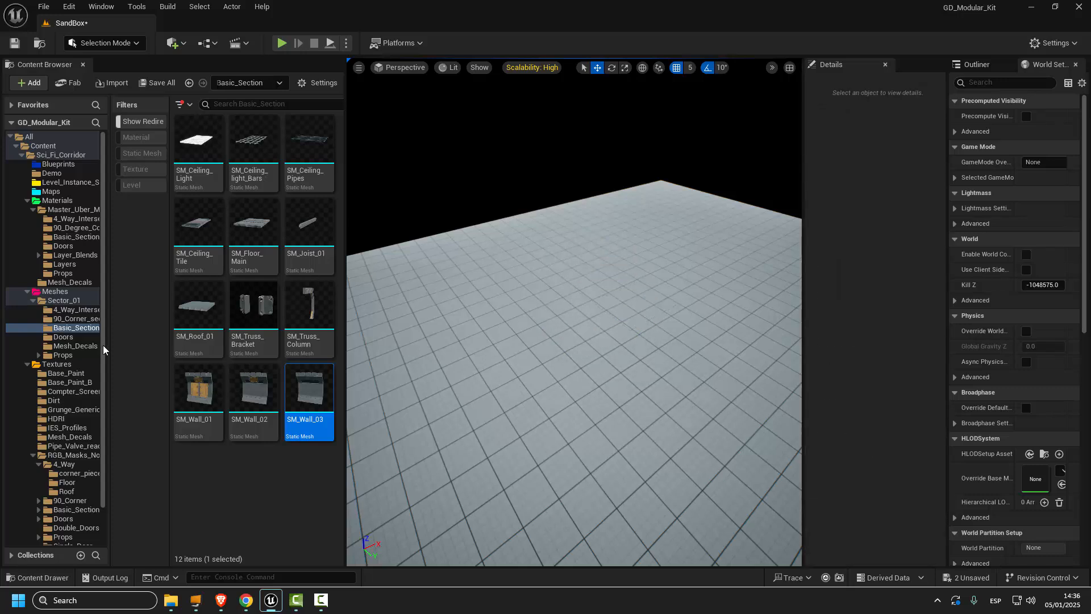
Place the SM_4_Way_Floor_Base mesh from the 4_Way_Intersection meshes folder in the level and reset its location to the world origin.
{"action": "left_click", "coordinate": [81, 311]}
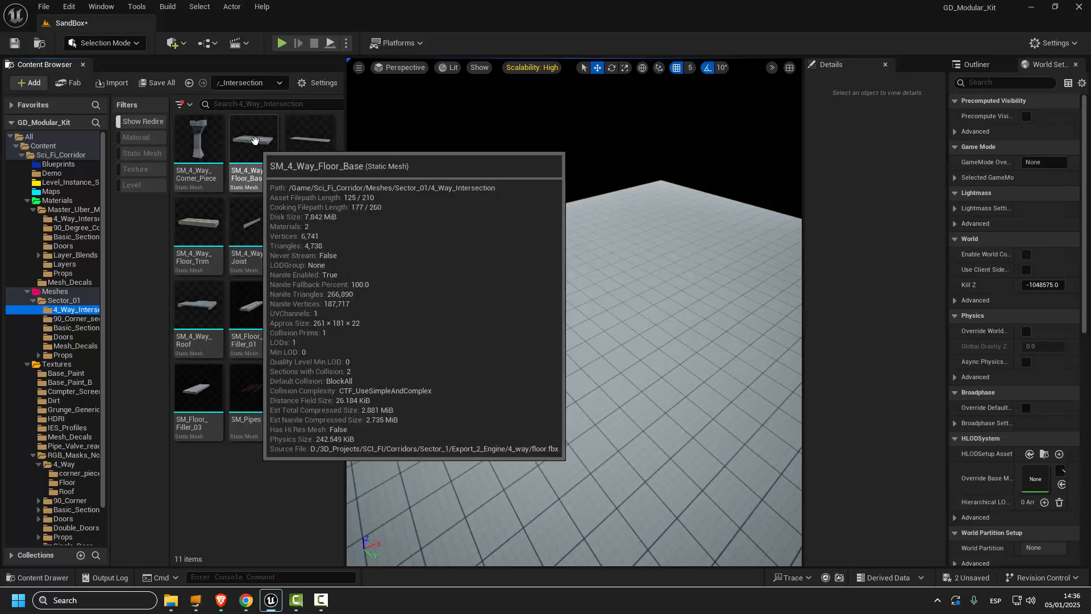
{"action": "left_click_drag", "start_coordinate": [253, 139], "coordinate": [568, 291]}
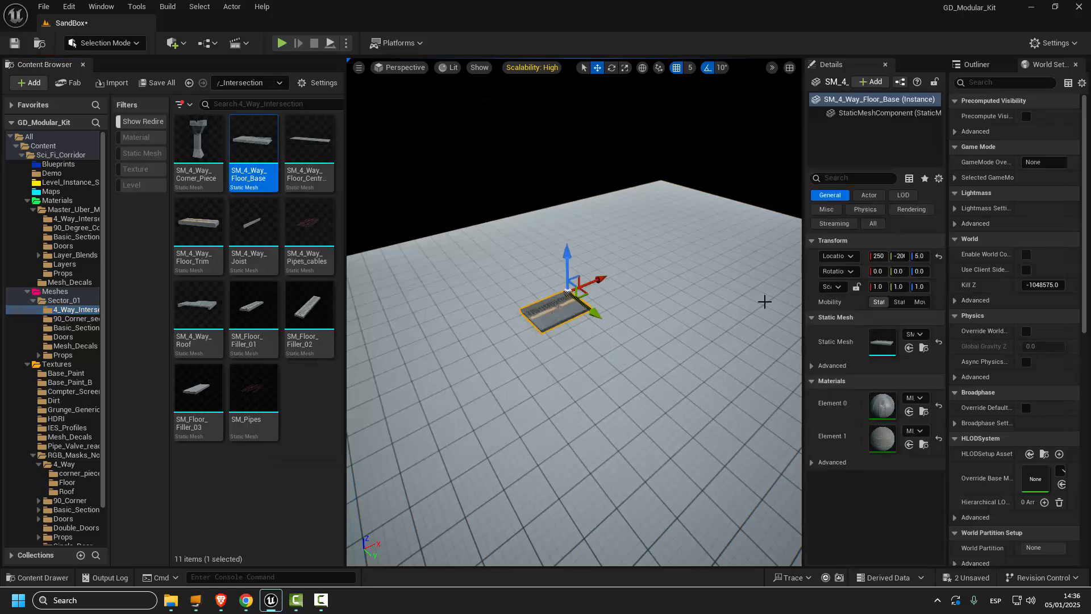
{"action": "left_click", "coordinate": [938, 257]}
{"action": "left_click_drag", "start_coordinate": [607, 388], "coordinate": [483, 388], "text": "alt"}
{"action": "right_click_drag", "start_coordinate": [646, 334], "coordinate": [591, 395]}
{"action": "left_click_drag", "start_coordinate": [591, 352], "coordinate": [583, 351], "text": "alt"}
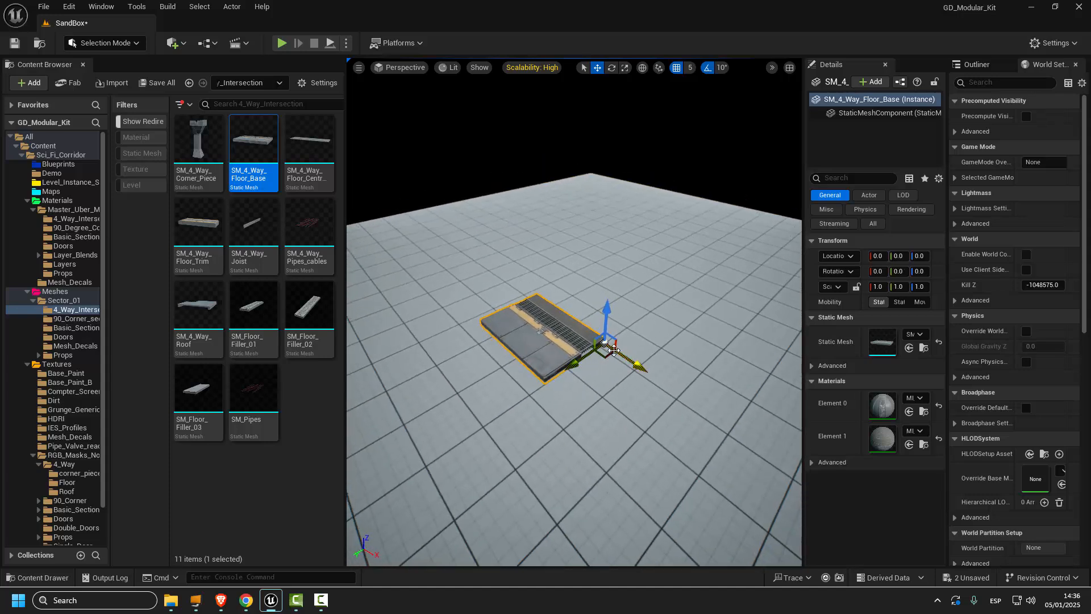
Duplicate the floor base, reset the copy's location to the origin and mirror it with an X scale of -1.
{"action": "scroll", "coordinate": [589, 410], "scroll_direction": "up", "scroll_amount": 2}
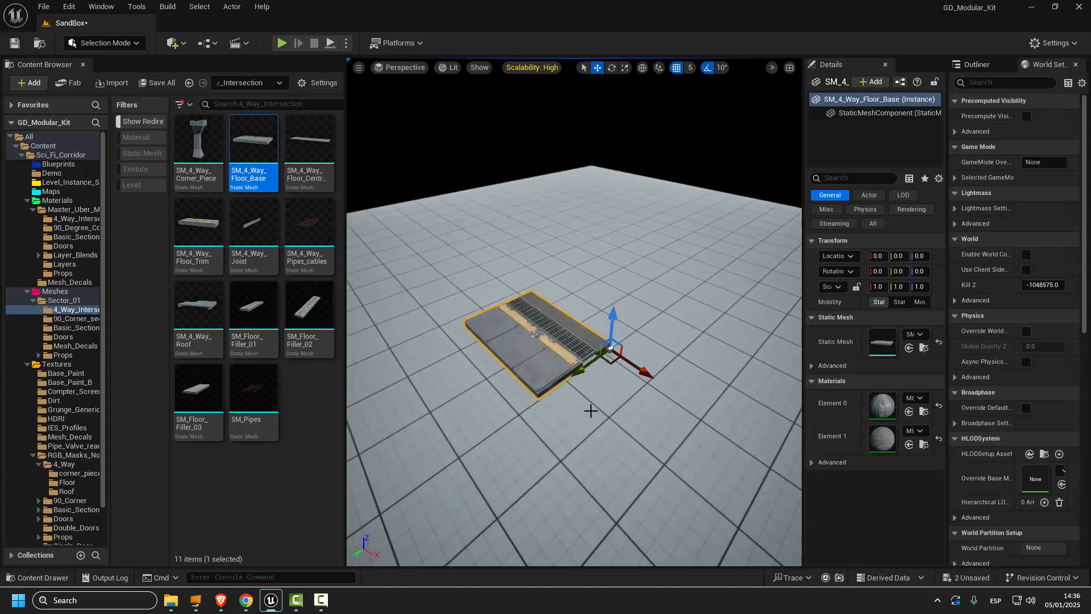
{"action": "right_click_drag", "start_coordinate": [589, 411], "coordinate": [589, 419]}
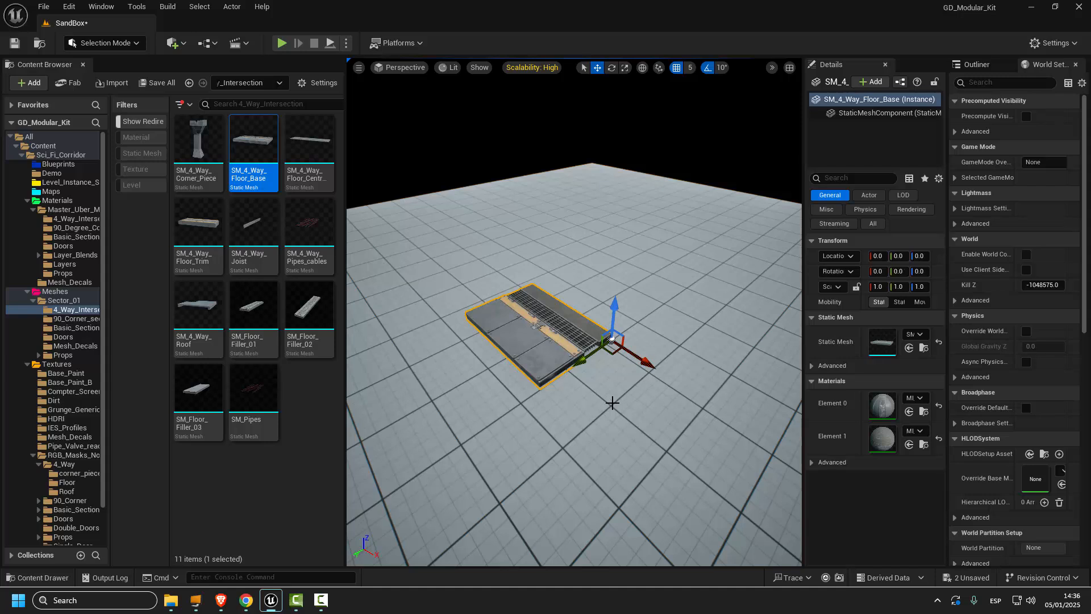
{"action": "key", "text": "ctrl+d"}
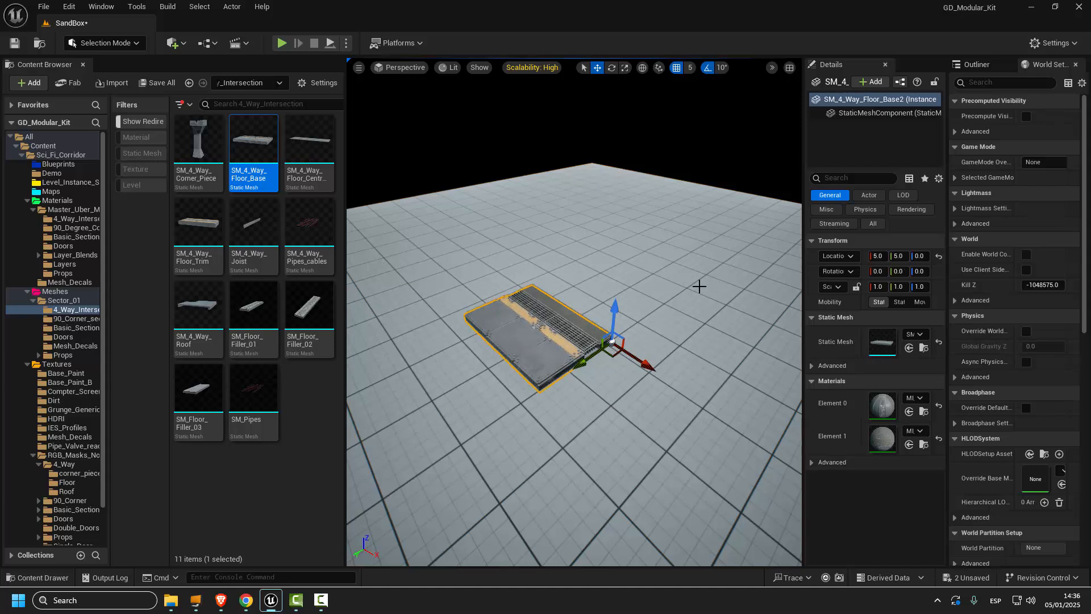
{"action": "left_click", "coordinate": [939, 256]}
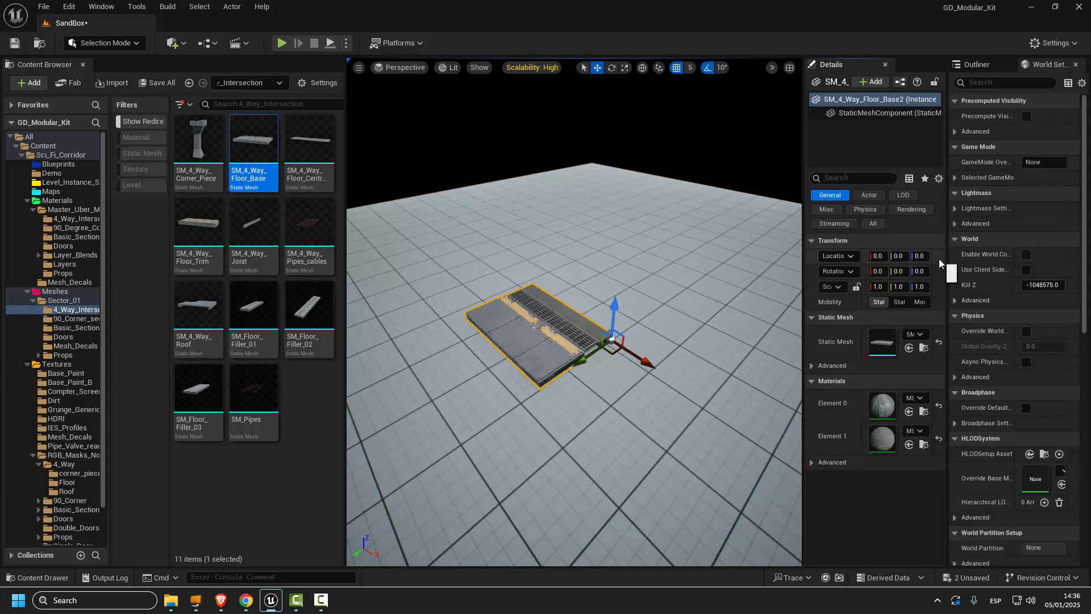
{"action": "left_click", "coordinate": [878, 286]}
{"action": "type", "text": "-1"}
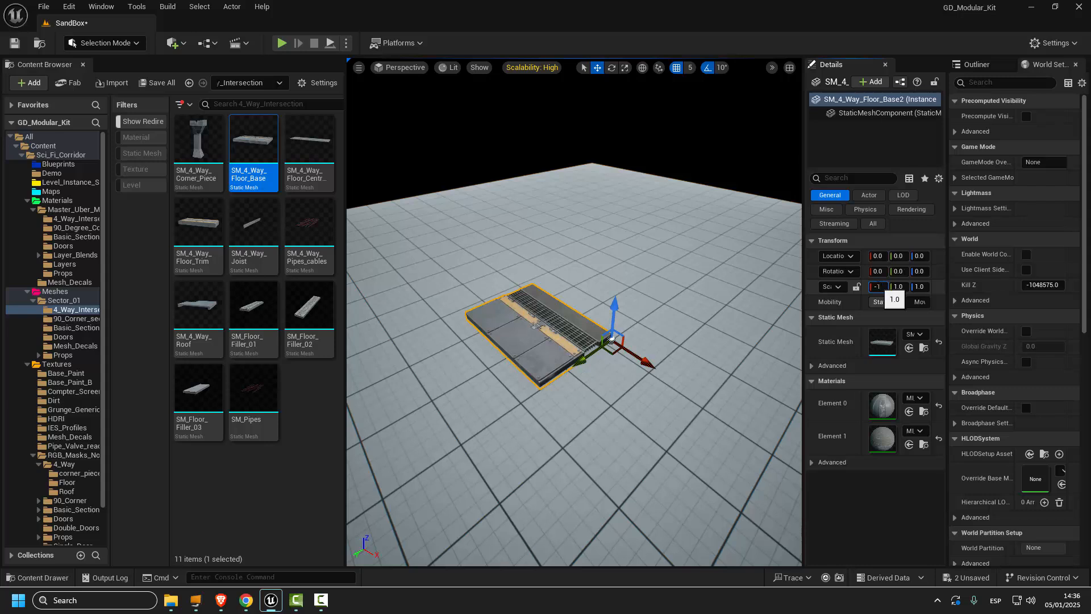
{"action": "key", "text": "Return"}
Duplicate both floor base pieces, reset the copies' location to the origin and mirror them with a Y scale of -1.
{"action": "left_click", "coordinate": [540, 332], "text": "ctrl"}
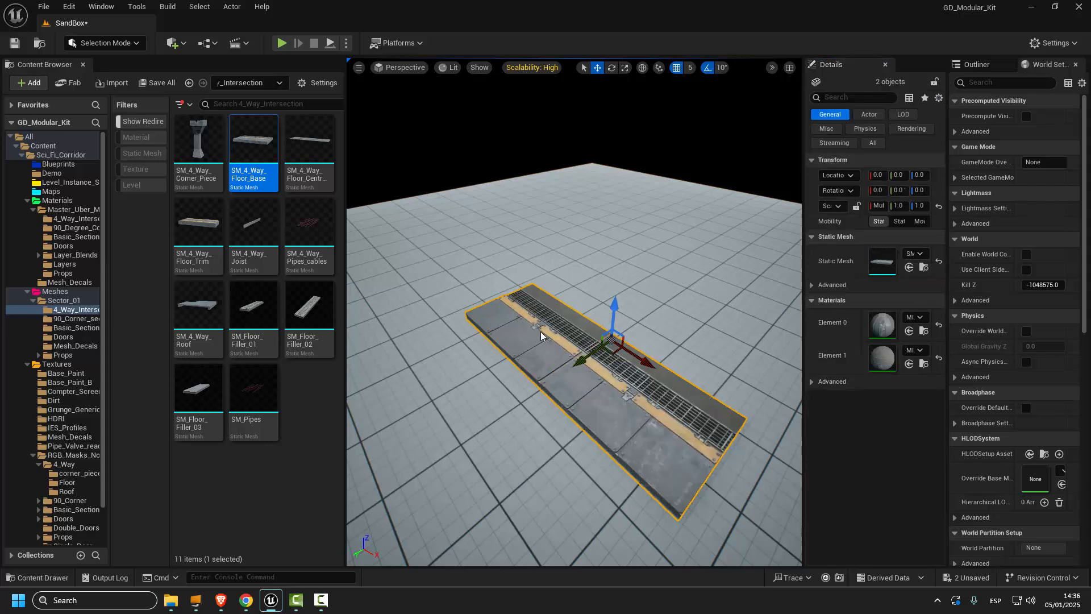
{"action": "key", "text": "ctrl+d"}
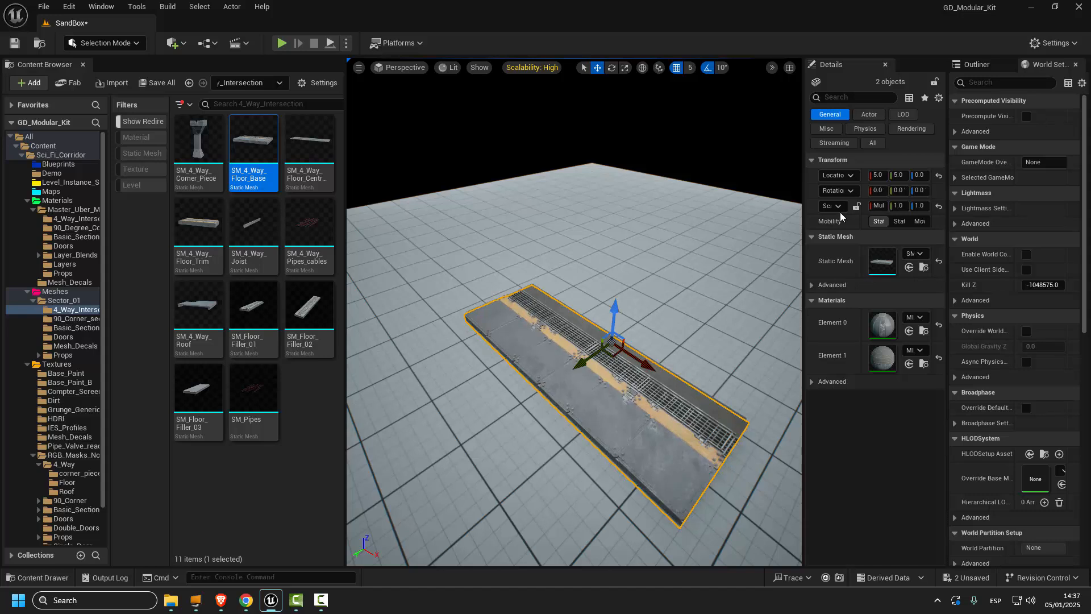
{"action": "left_click", "coordinate": [939, 176]}
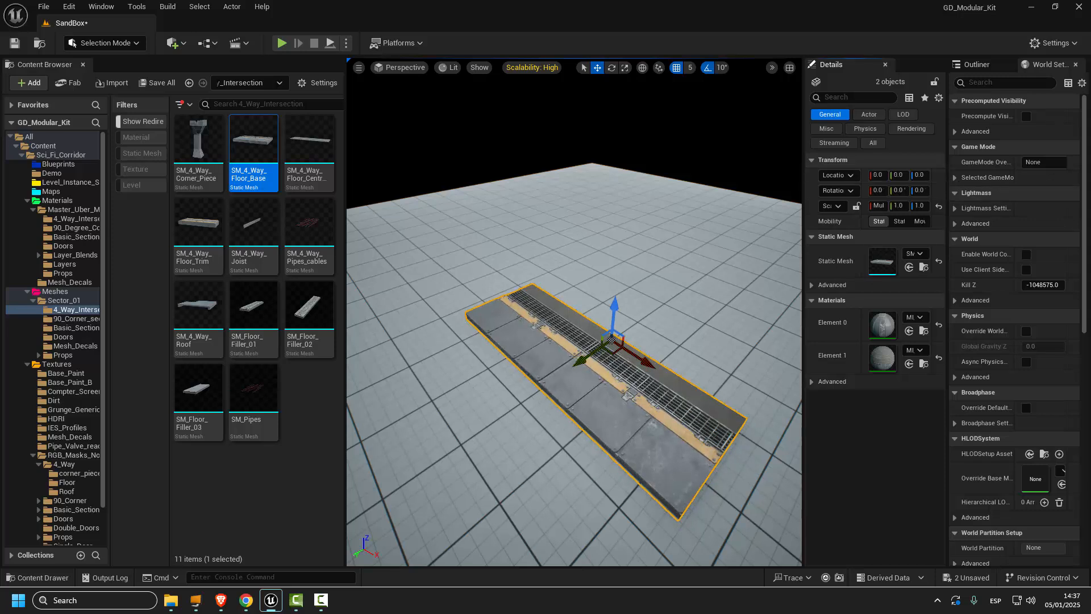
{"action": "mouse_move", "coordinate": [587, 446]}
{"action": "left_mouse_down", "text": "alt"}
{"action": "mouse_move", "coordinate": [571, 426]}
{"action": "mouse_move", "coordinate": [569, 449]}
{"action": "left_mouse_up", "text": "alt"}
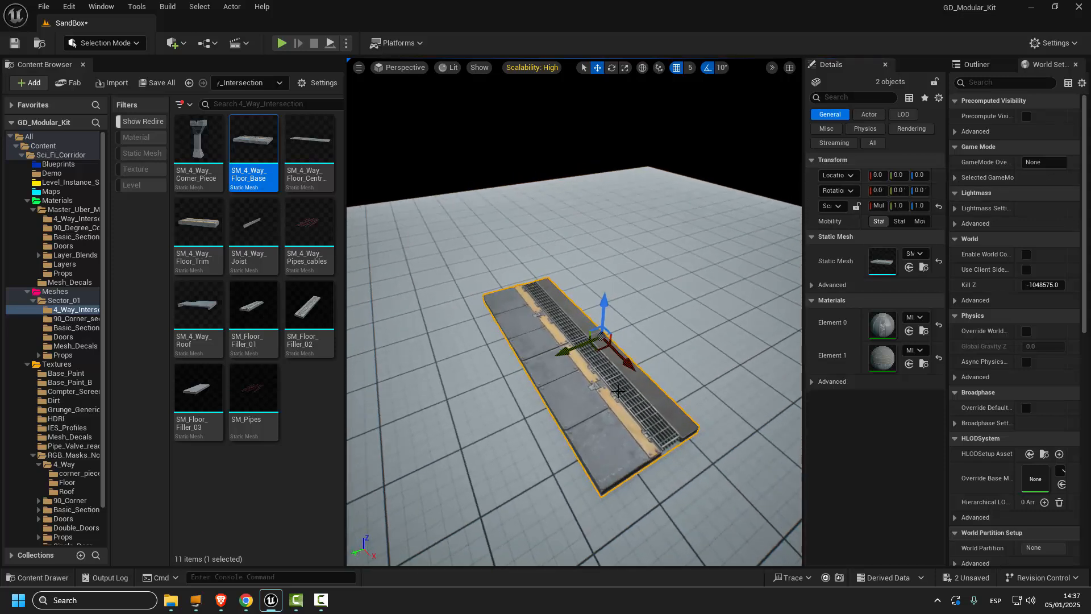
{"action": "left_click", "coordinate": [898, 205]}
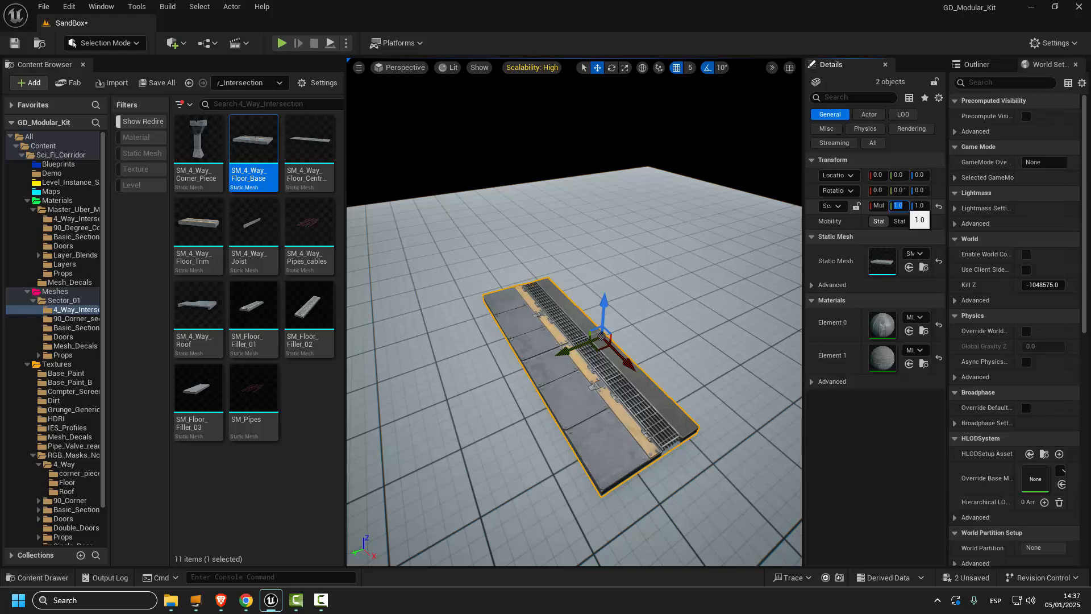
{"action": "key", "text": "Return"}
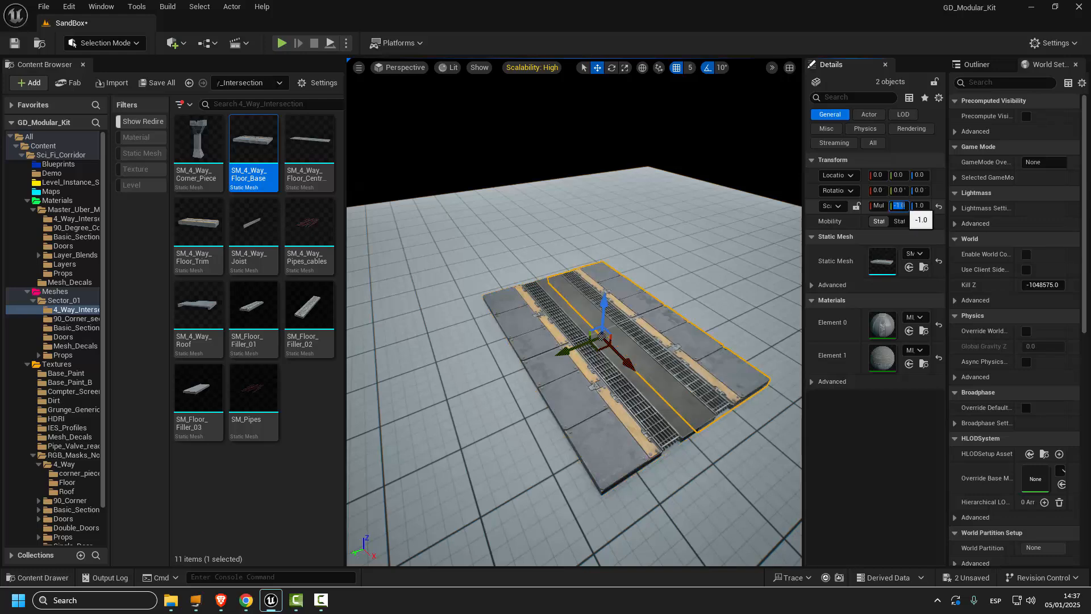
Place the SM_4_Way_Floor_Centre_Tile mesh in the level with its location reset to the world origin.
{"action": "left_click_drag", "start_coordinate": [584, 435], "coordinate": [631, 426], "text": "alt"}
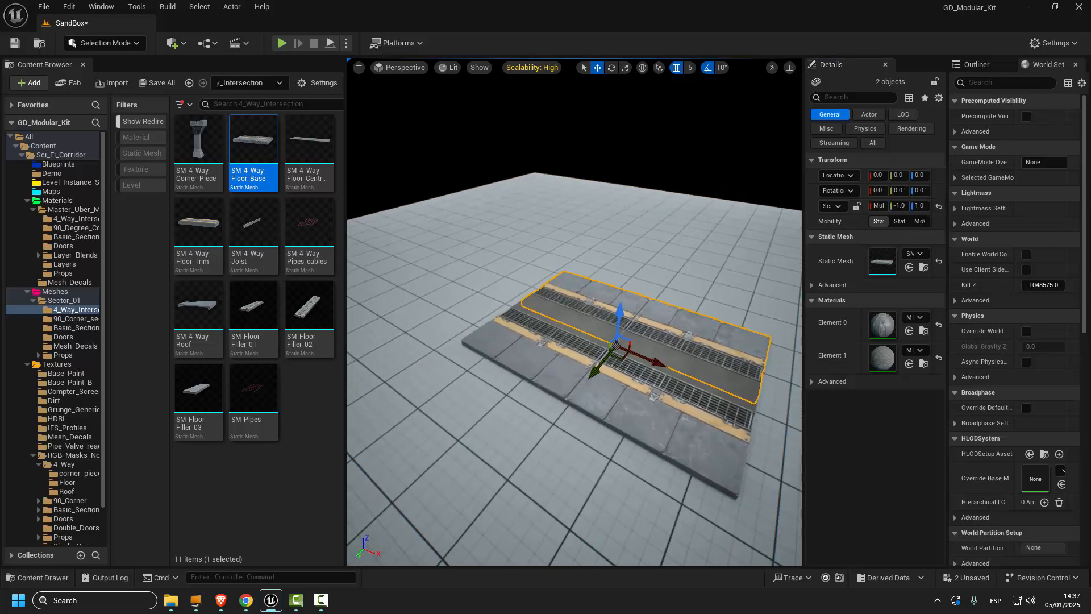
{"action": "left_click_drag", "start_coordinate": [311, 131], "coordinate": [613, 332]}
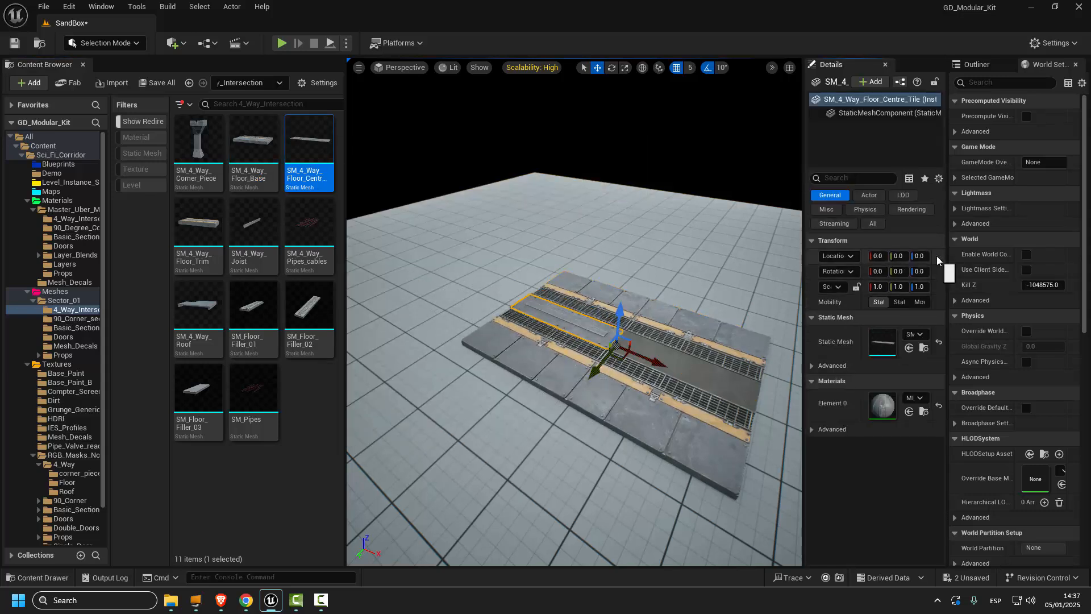
{"action": "key", "text": "ctrl+d"}
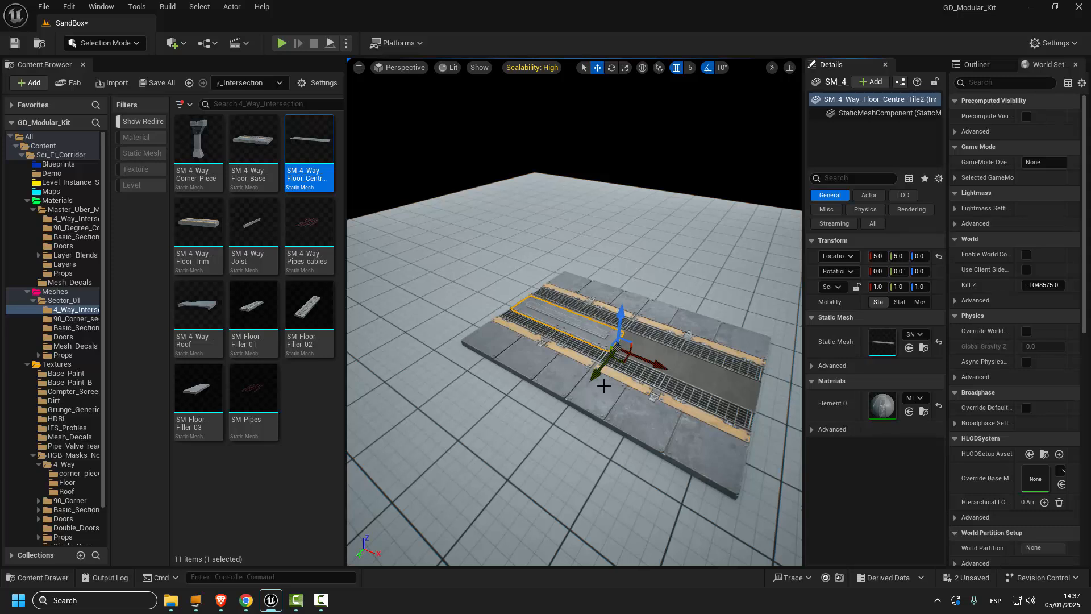
{"action": "key", "text": "ctrl+z"}
Duplicate the floor centre tile and rotate the copy 180 degrees about the vertical axis to fill the other half of the floor channel.
{"action": "key", "text": "e"}
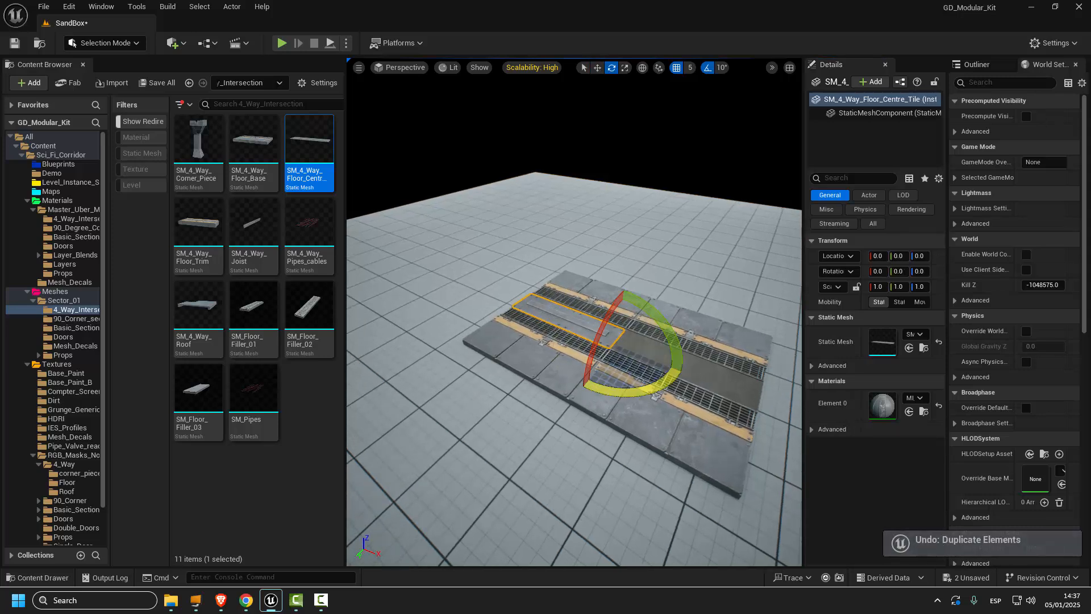
{"action": "key", "text": "w"}
{"action": "key", "text": "e"}
{"action": "left_click_drag", "start_coordinate": [652, 391], "coordinate": [557, 318], "text": "alt"}
{"action": "left_click_drag", "start_coordinate": [738, 445], "coordinate": [682, 455], "text": "alt"}
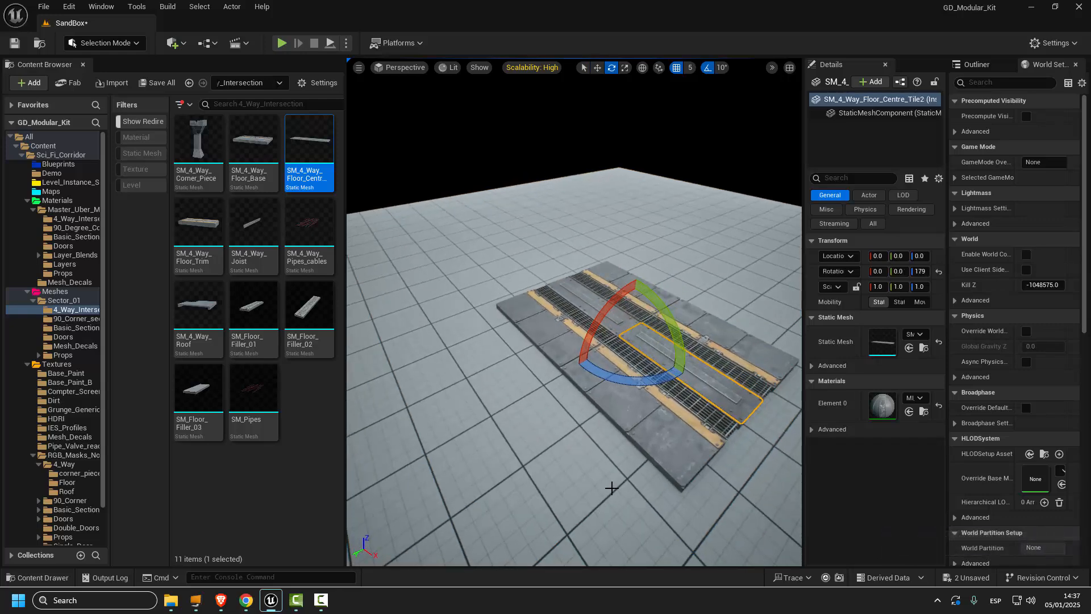
Place the SM_4_Way_Corner_Piece mesh in the level and reset its location to the world origin.
{"action": "middle_click_drag", "start_coordinate": [611, 488], "coordinate": [578, 502]}
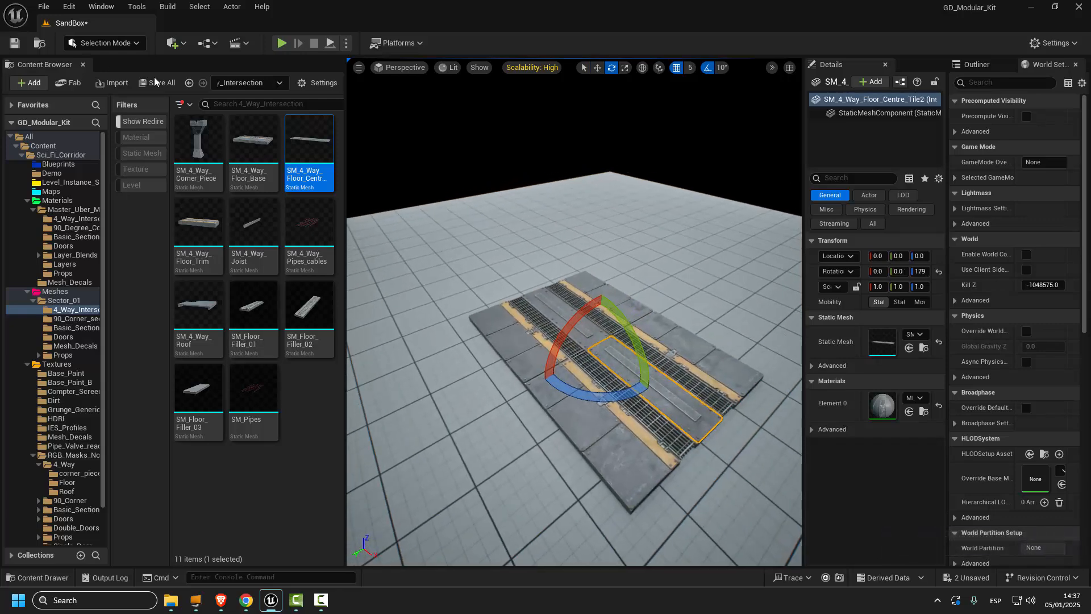
{"action": "left_click_drag", "start_coordinate": [199, 142], "coordinate": [551, 284]}
{"action": "left_click", "coordinate": [938, 255]}
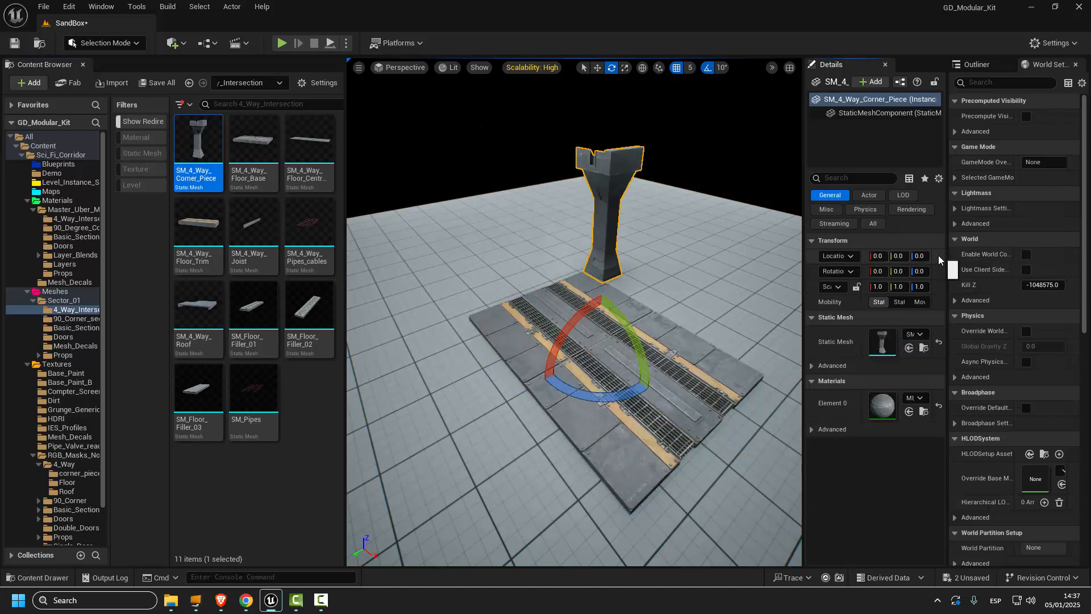
Duplicate the corner piece and rotate the copy to 270 degrees about the vertical axis so it stands on the adjacent corner.
{"action": "right_click_drag", "start_coordinate": [660, 269], "coordinate": [660, 263]}
{"action": "key", "text": "a"}
{"action": "middle_click_drag", "start_coordinate": [685, 398], "coordinate": [635, 365]}
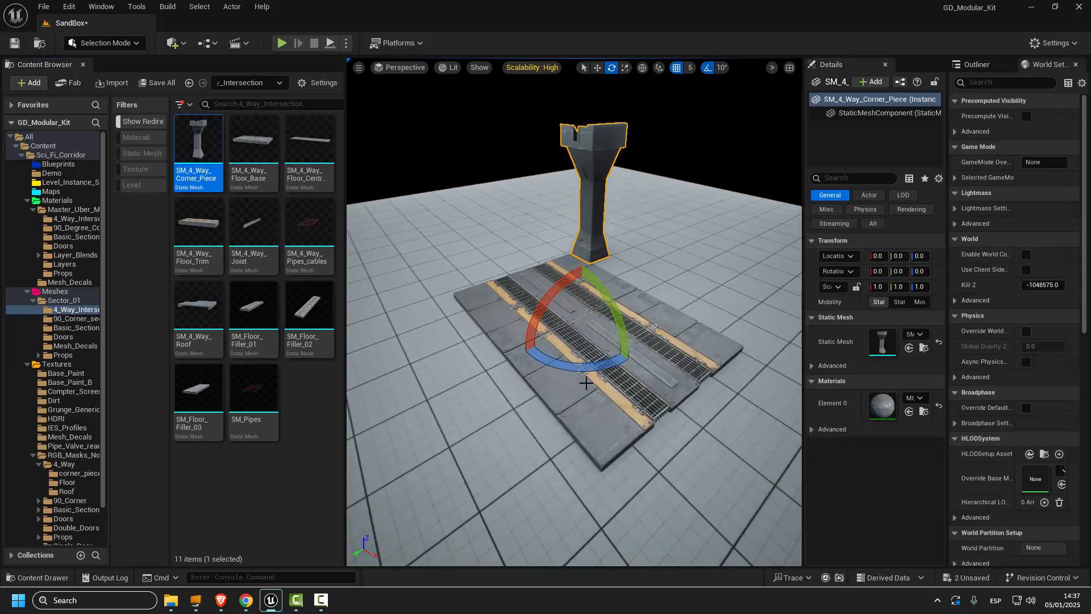
{"action": "left_click_drag", "start_coordinate": [597, 367], "coordinate": [639, 298], "text": "alt"}
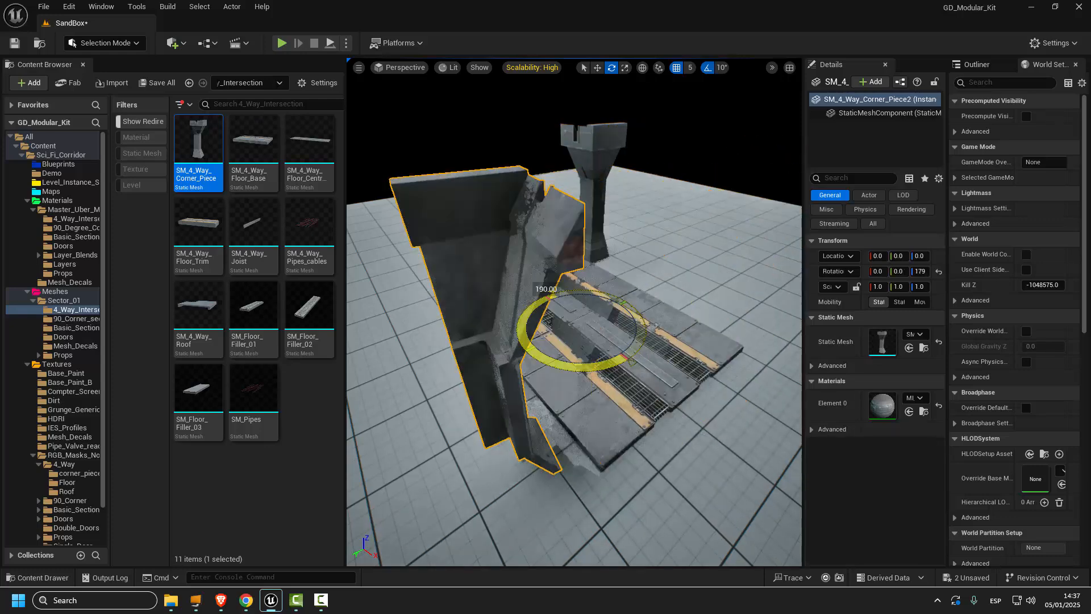
{"action": "left_click_drag", "start_coordinate": [632, 361], "coordinate": [636, 369], "text": "alt"}
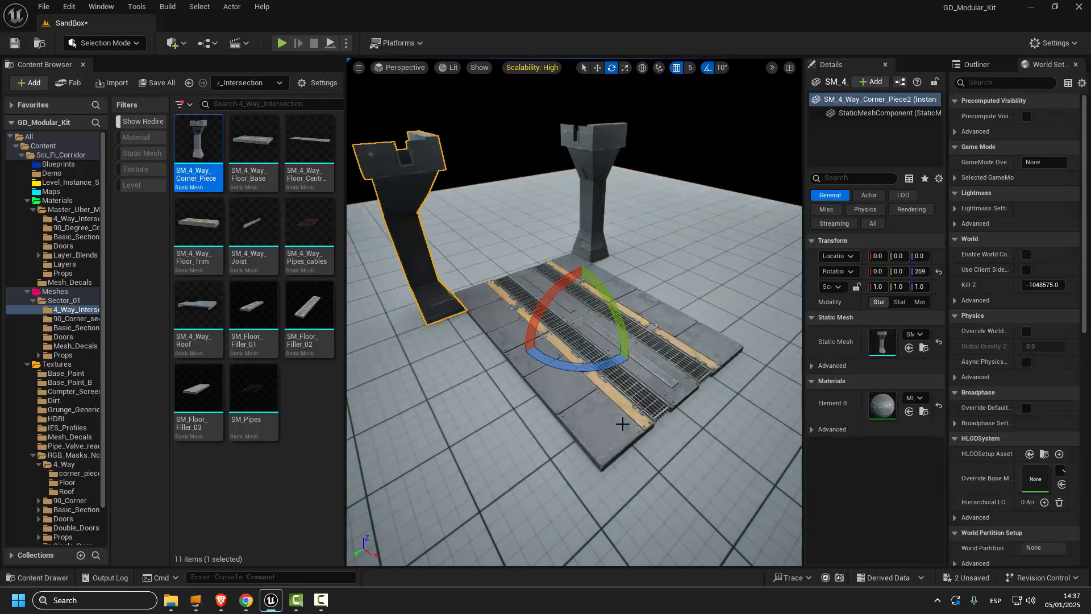
Duplicate both corner pieces together and rotate the copies about the vertical axis onto the two remaining corners.
{"action": "left_click_drag", "start_coordinate": [607, 425], "coordinate": [691, 392], "text": "alt"}
{"action": "left_click", "coordinate": [548, 209], "text": "ctrl"}
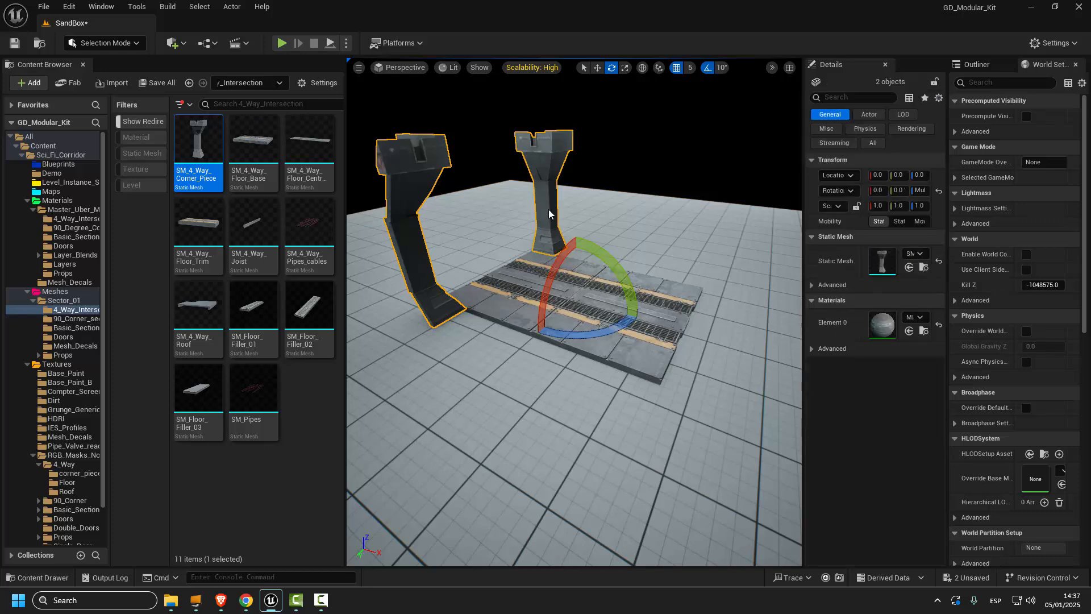
{"action": "left_click_drag", "start_coordinate": [574, 332], "coordinate": [515, 284], "text": "alt"}
Place the SM_4_Way_Floor_Trim mesh in the level and reset its location to the world origin.
{"action": "left_click_drag", "start_coordinate": [589, 384], "coordinate": [551, 381], "text": "alt"}
{"action": "scroll", "coordinate": [648, 365], "scroll_direction": "down", "scroll_amount": 5}
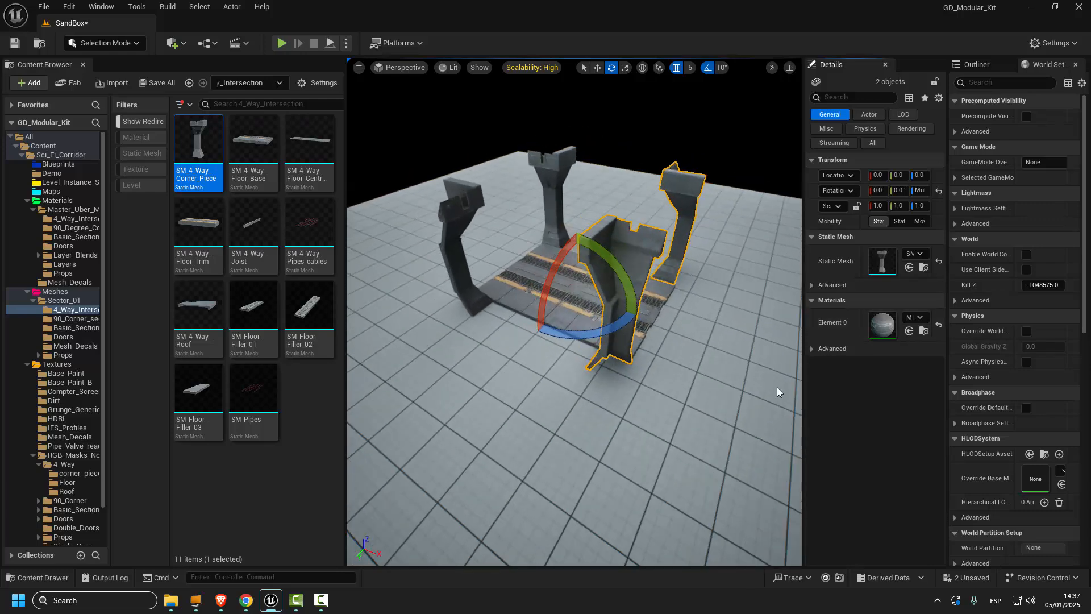
{"action": "left_click_drag", "start_coordinate": [771, 381], "coordinate": [773, 350], "text": "alt"}
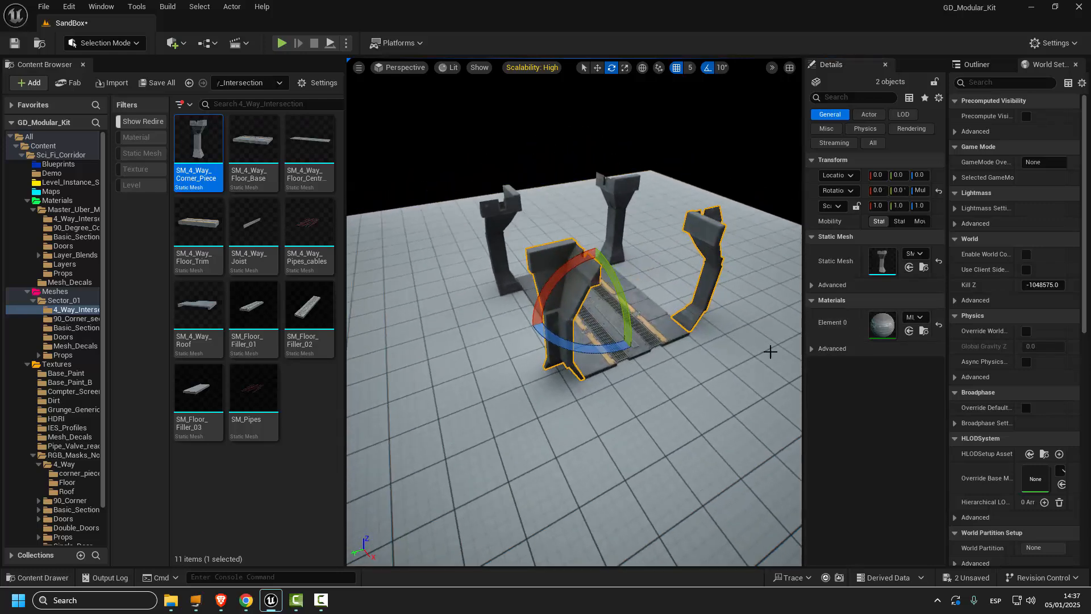
{"action": "left_click_drag", "start_coordinate": [391, 195], "coordinate": [449, 406], "text": "alt"}
{"action": "left_click_drag", "start_coordinate": [199, 222], "coordinate": [534, 408]}
{"action": "left_click", "coordinate": [939, 256]}
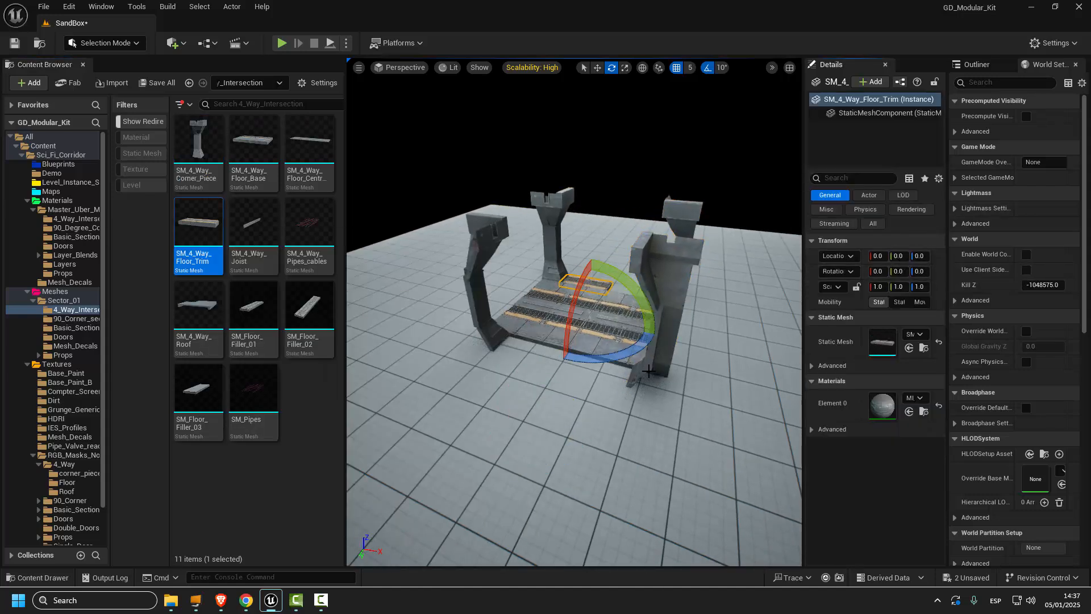
Duplicate the floor trim to the opposite side, rotated 180 degrees about the vertical axis, and mirror a second copy with an X scale of -1.
{"action": "mouse_move", "coordinate": [627, 349]}
{"action": "left_mouse_down", "text": "alt"}
{"action": "mouse_move", "coordinate": [643, 358]}
{"action": "mouse_move", "coordinate": [631, 364]}
{"action": "mouse_move", "coordinate": [659, 335]}
{"action": "mouse_move", "coordinate": [639, 343]}
{"action": "left_mouse_up", "text": "alt"}
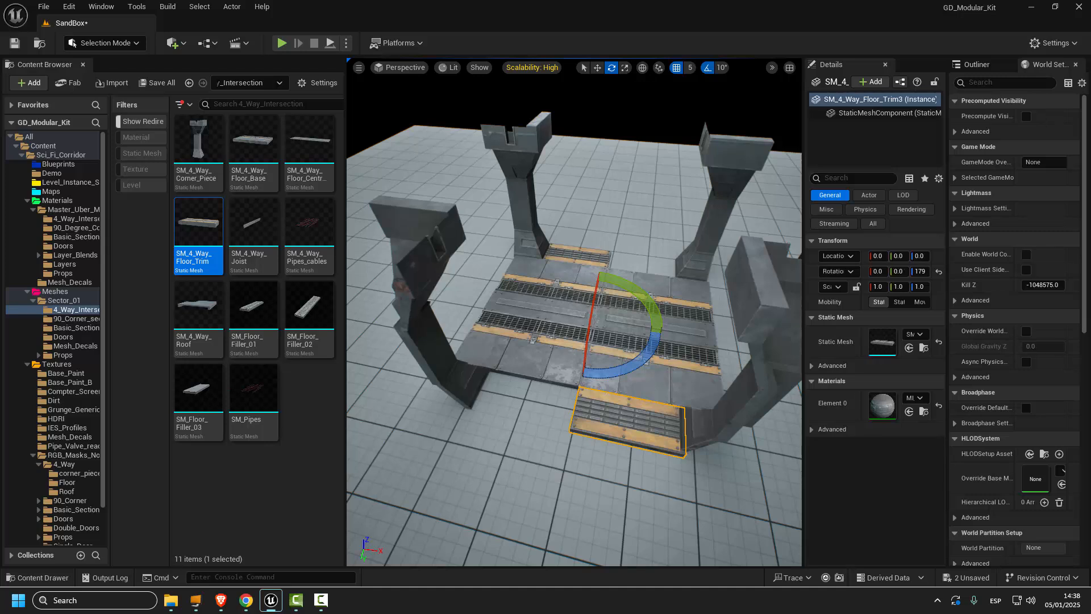
{"action": "key", "text": "w"}
{"action": "key", "text": "e"}
{"action": "key", "text": "w"}
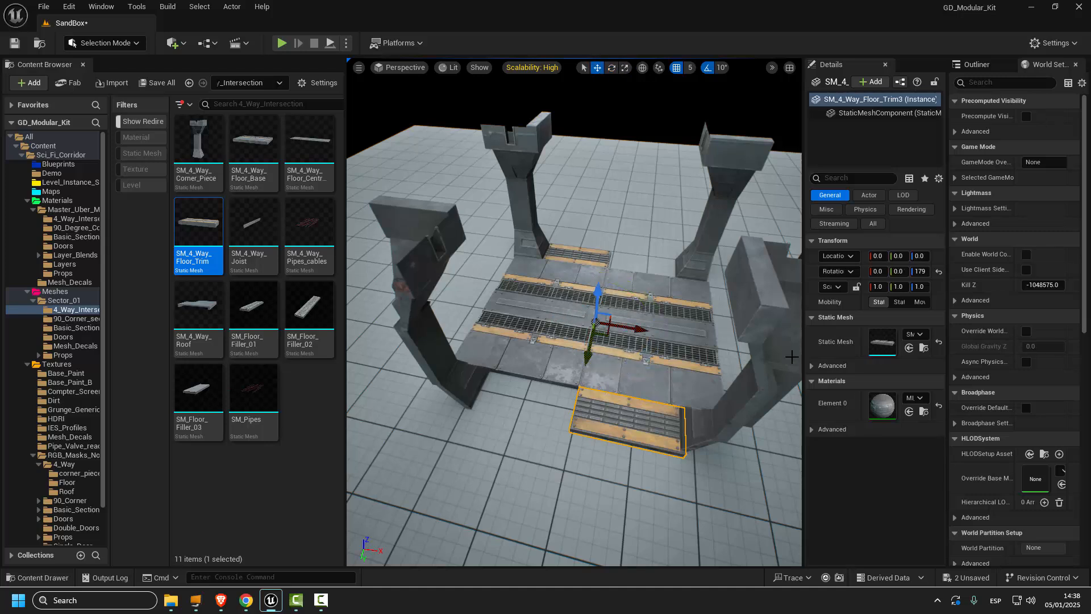
{"action": "left_click", "coordinate": [879, 287]}
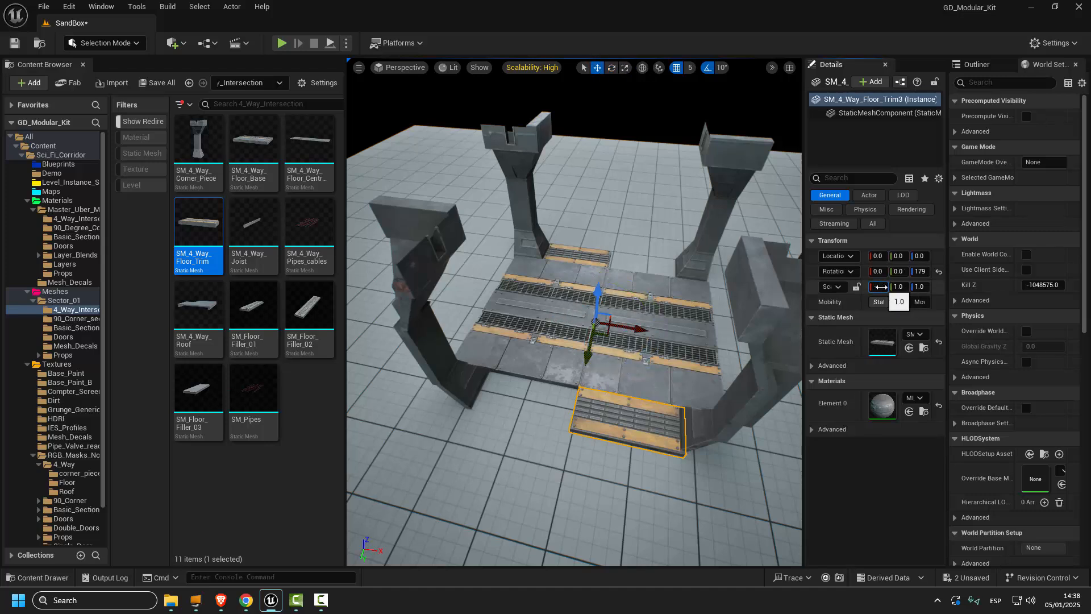
{"action": "type", "text": "-1"}
{"action": "key", "text": "Return"}
Duplicate the rotated, unmirrored floor trim piece.
{"action": "left_click", "coordinate": [604, 419]}
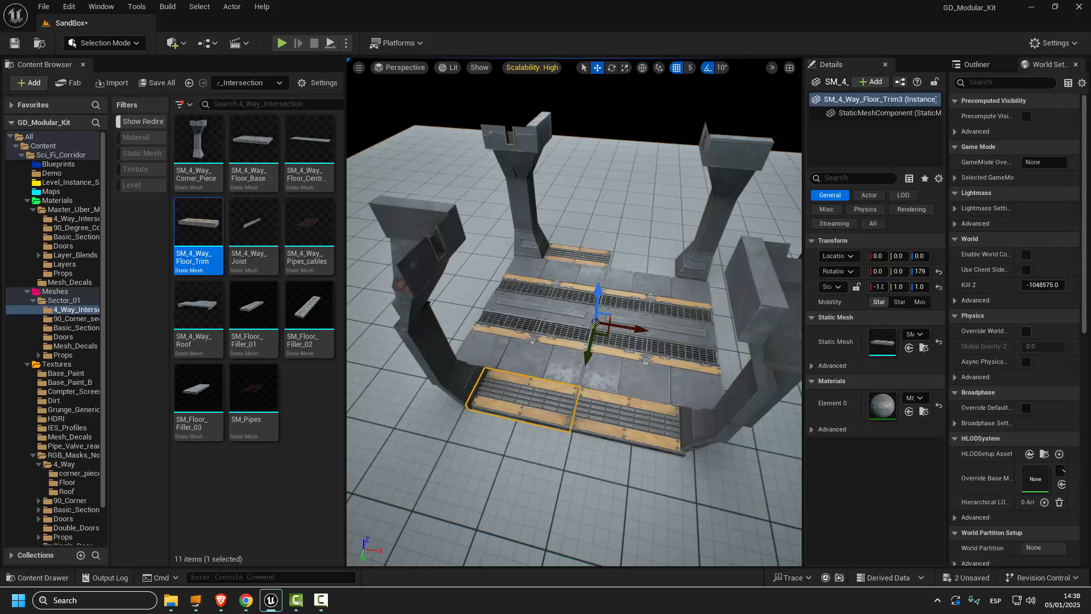
{"action": "key", "text": "e"}
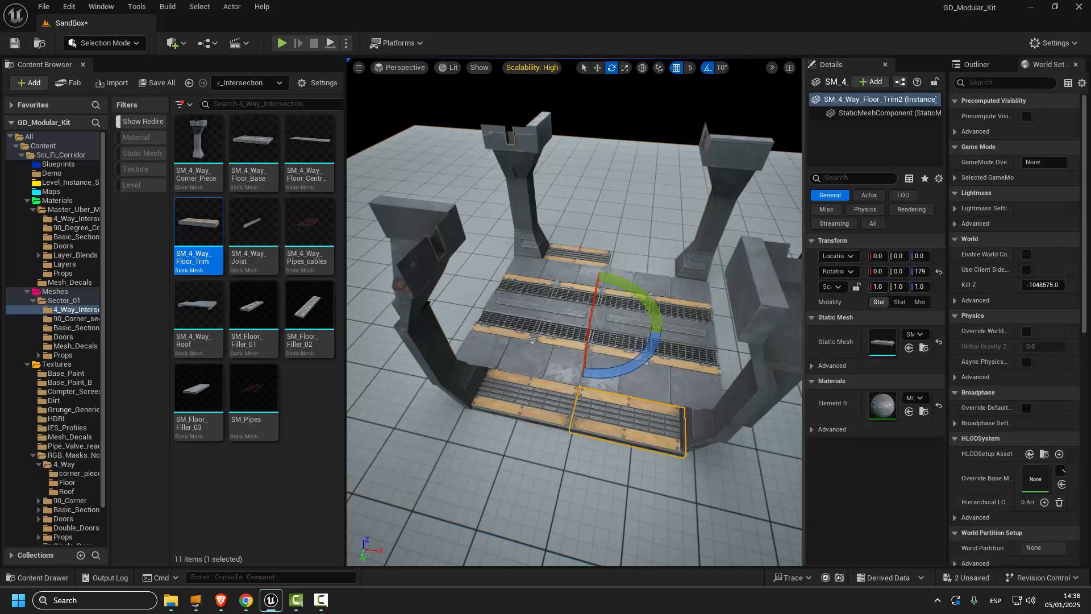
{"action": "key", "text": "ctrl+d"}
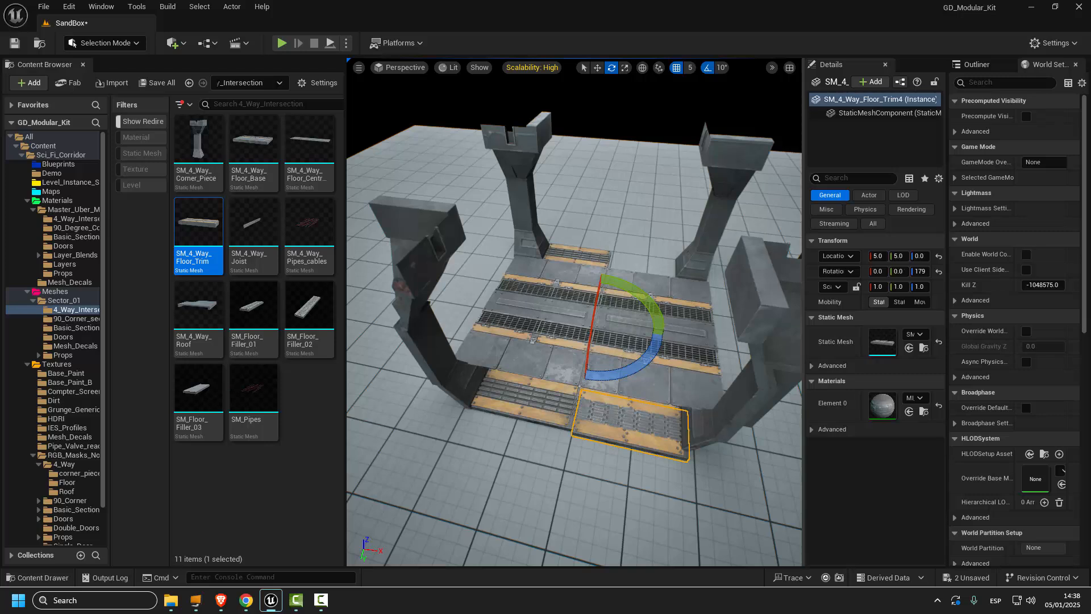
{"action": "left_click", "coordinate": [938, 257]}
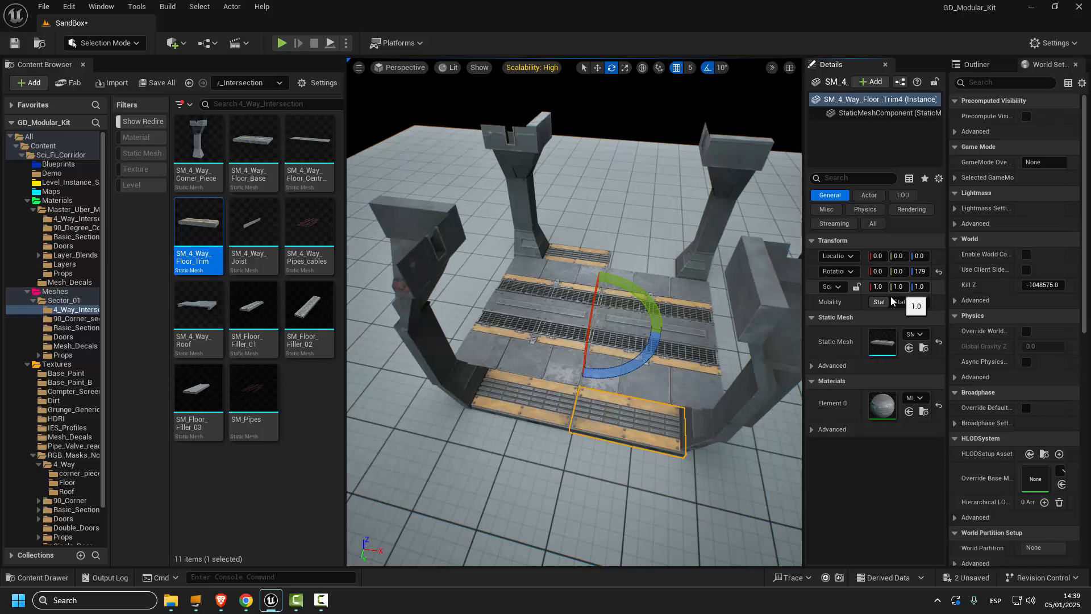
{"action": "key", "text": "w"}
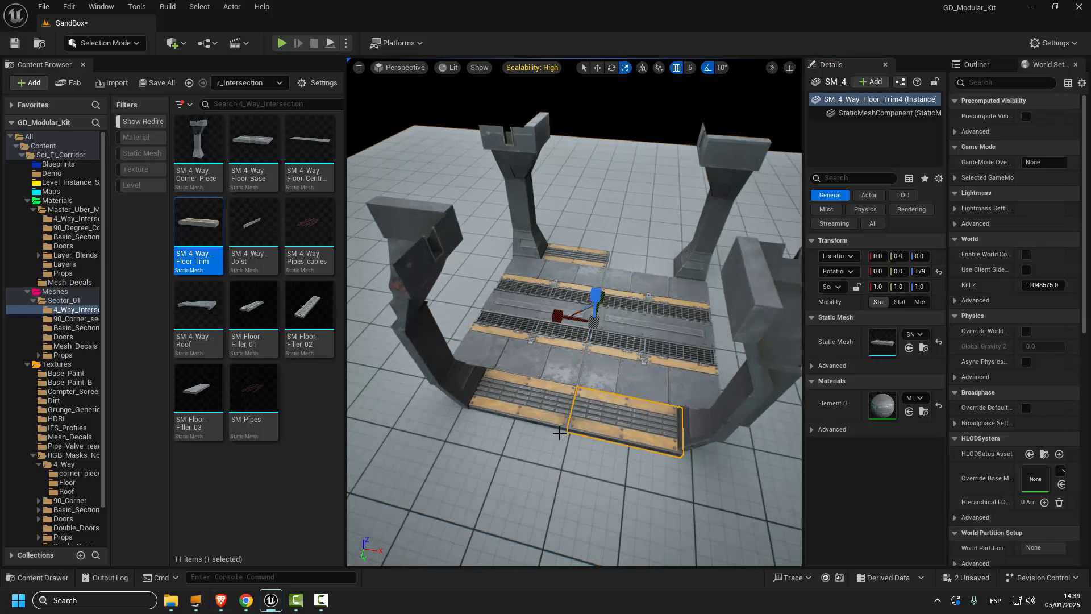
{"action": "key", "text": "e"}
{"action": "key", "text": "r"}
{"action": "key", "text": "w"}
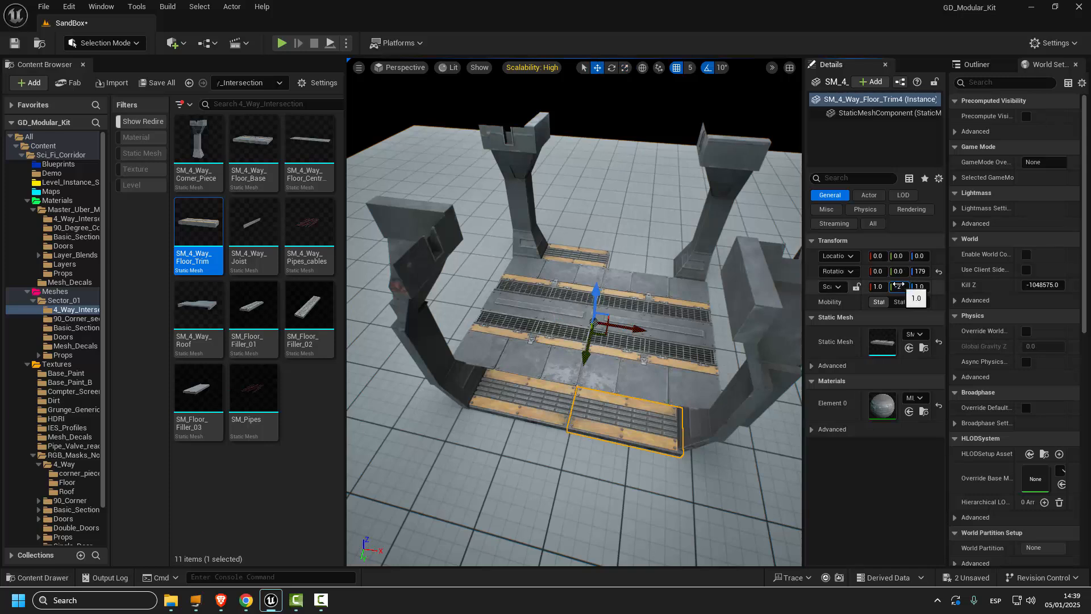
{"action": "left_click_drag", "start_coordinate": [898, 286], "coordinate": [884, 286]}
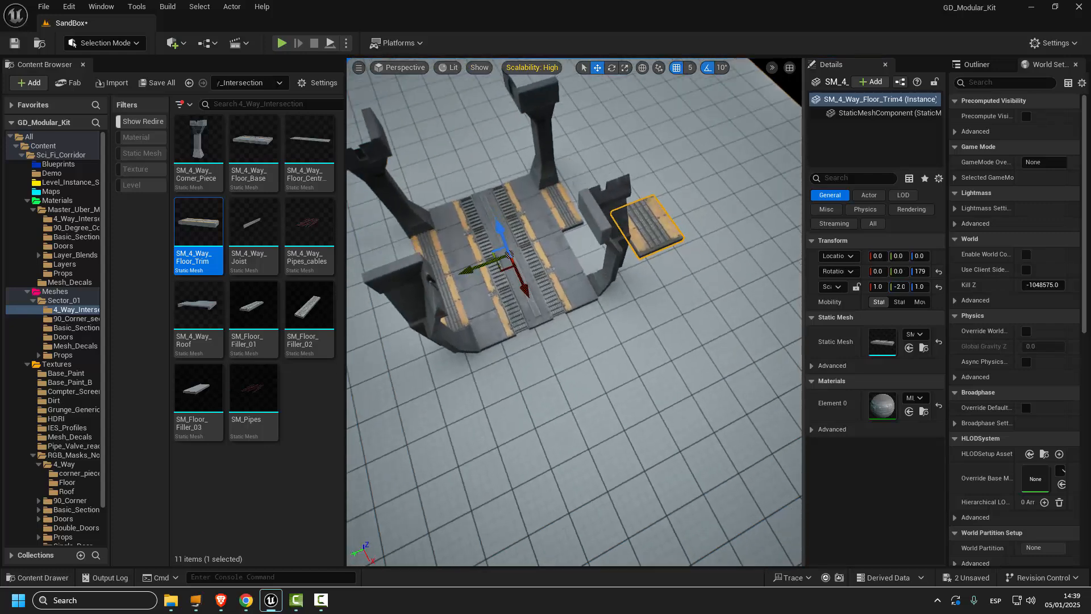
{"action": "right_click_drag", "start_coordinate": [574, 313], "coordinate": [566, 350]}
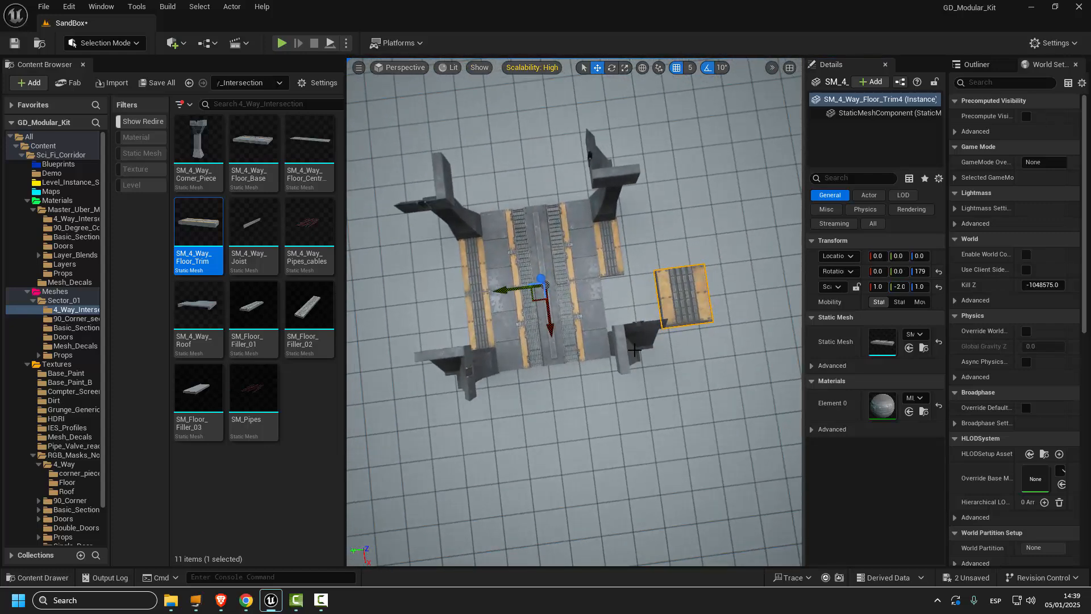
{"action": "key", "text": "ctrl+z"}
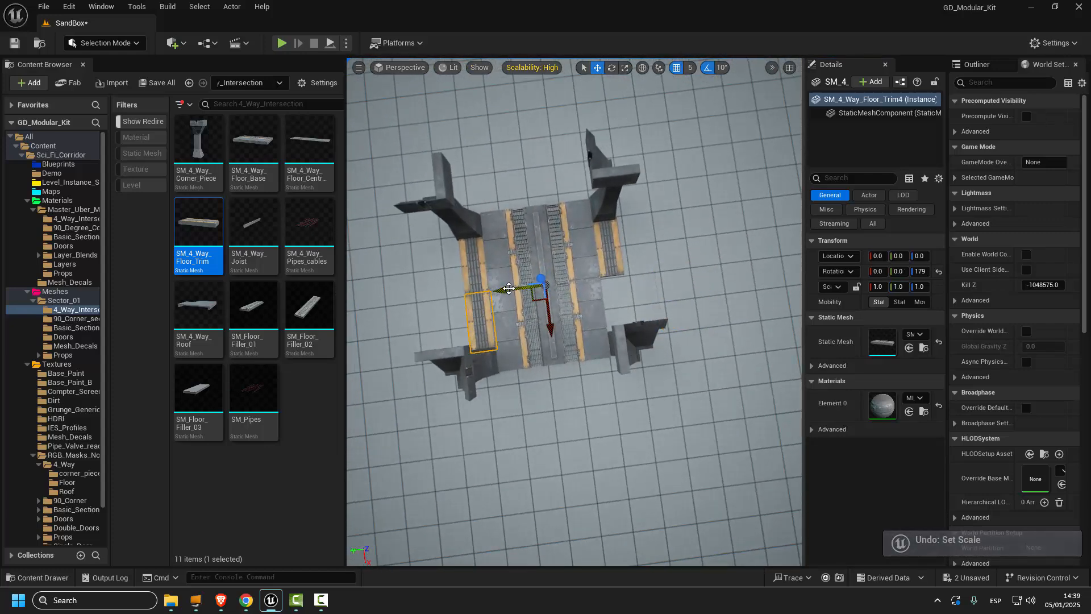
{"action": "left_click_drag", "start_coordinate": [487, 287], "coordinate": [459, 291]}
{"action": "key", "text": "ctrl+z"}
{"action": "key", "text": "ctrl+z"}
{"action": "key", "text": "ctrl+z"}
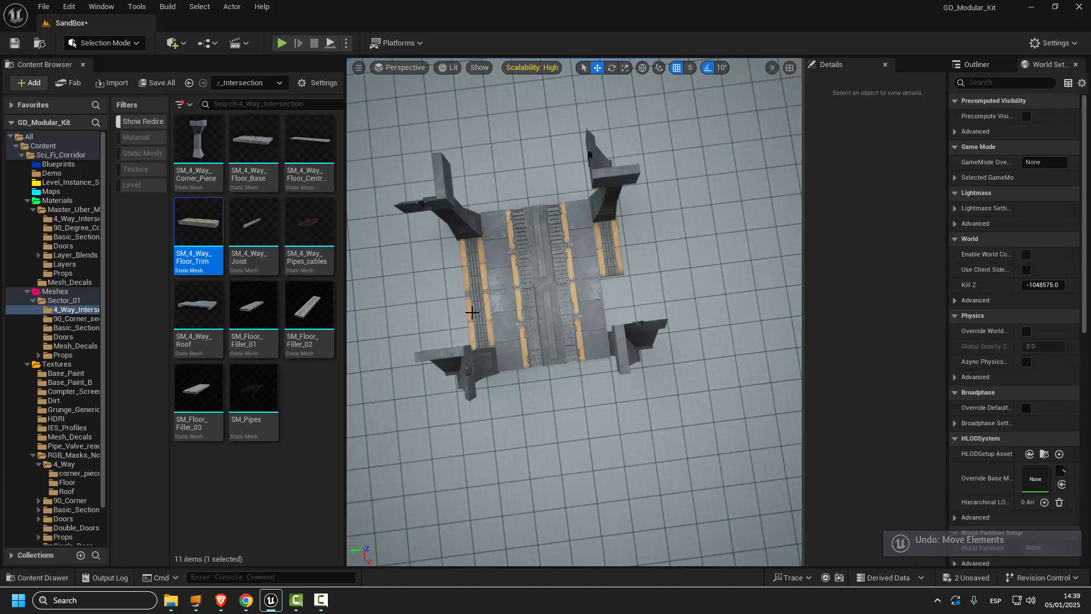
Set the duplicated floor trim's X location to 0 and its Y scale to -1 to mirror it onto the opposite edge.
{"action": "left_click", "coordinate": [484, 319]}
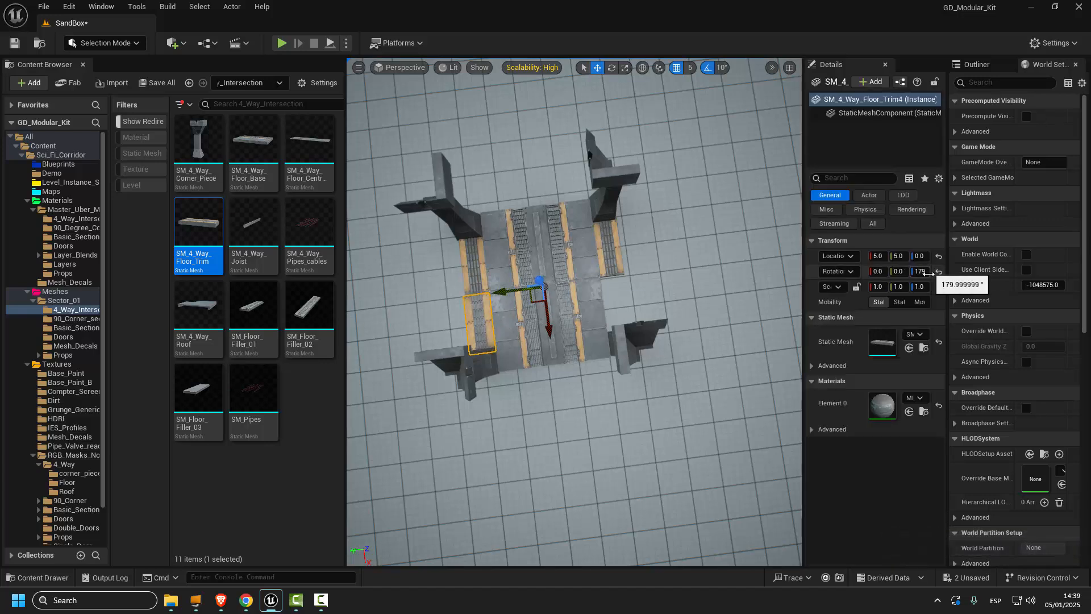
{"action": "left_click", "coordinate": [877, 255]}
{"action": "type", "text": "0"}
{"action": "key", "text": "Return"}
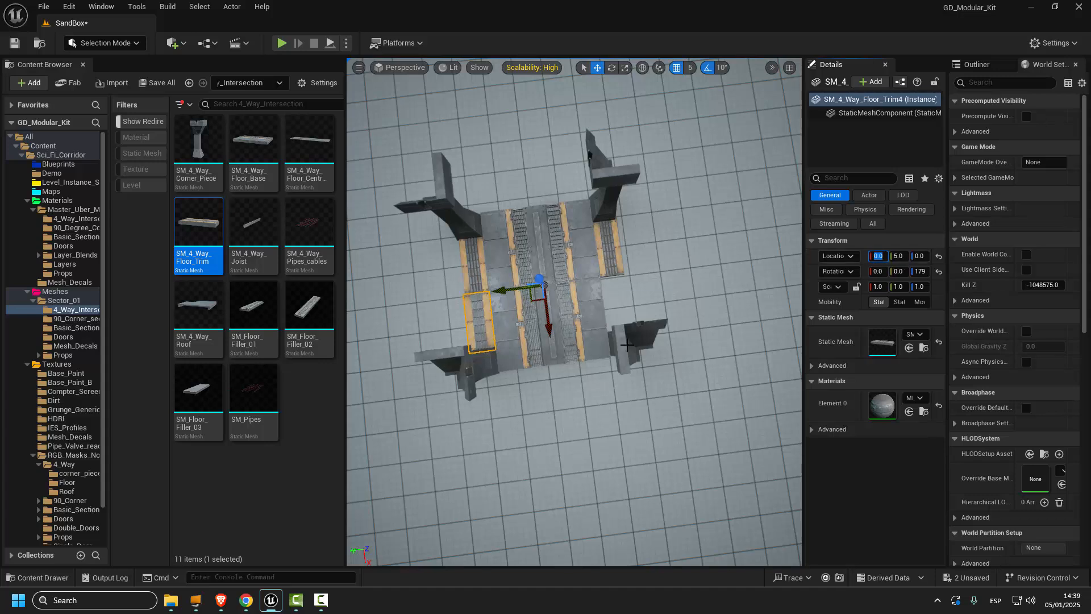
{"action": "left_click", "coordinate": [898, 286]}
{"action": "type", "text": "-1"}
{"action": "key", "text": "Return"}
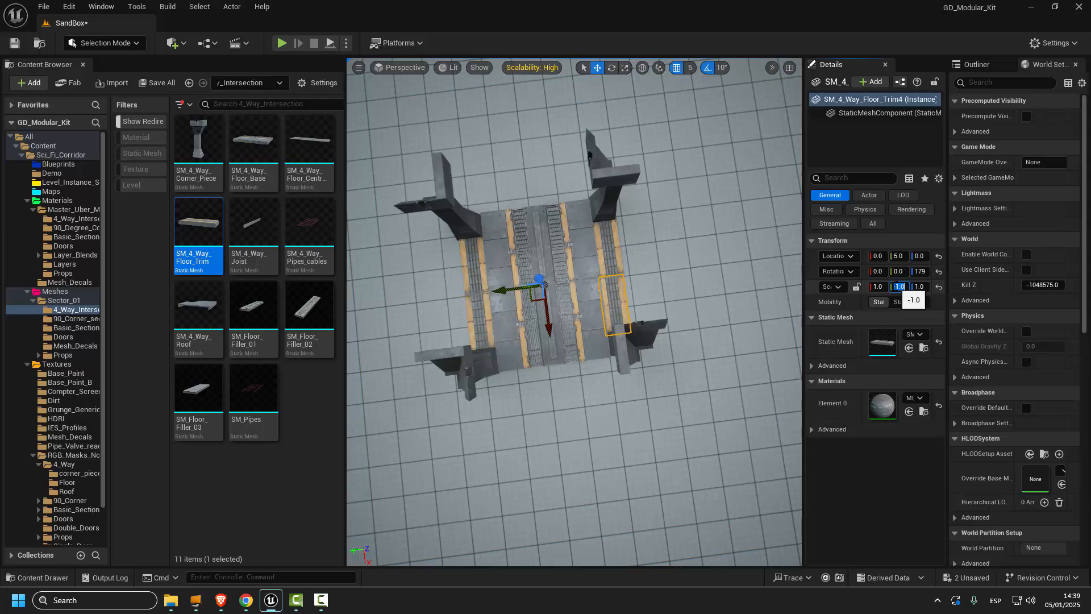
Inspect the fit of the floor, corner pieces and floor trims in the intersection from several angles.
{"action": "left_click_drag", "start_coordinate": [547, 398], "coordinate": [591, 327], "text": "alt"}
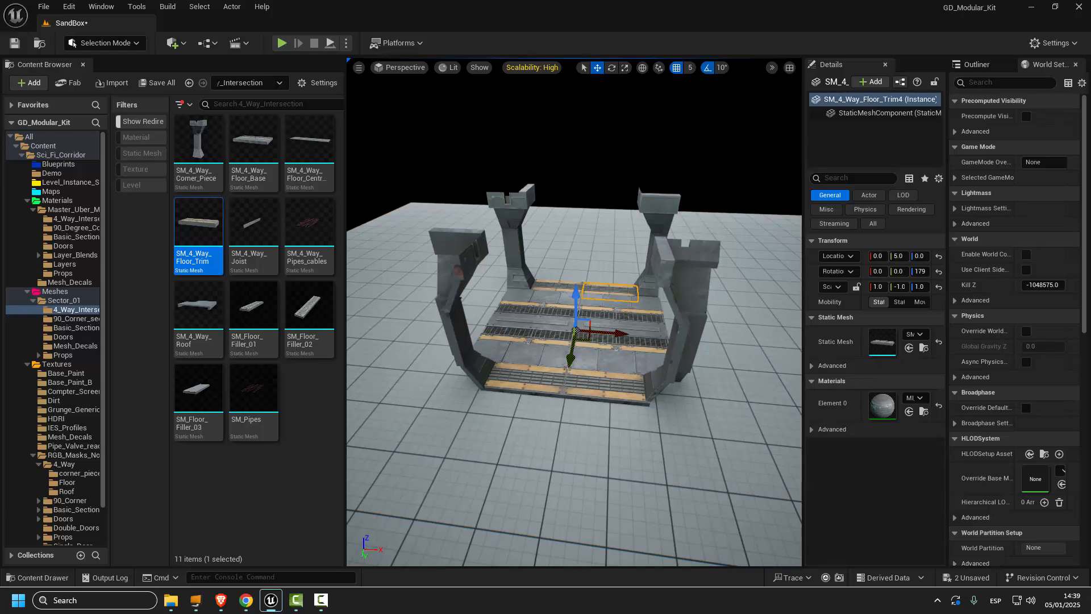
{"action": "left_click_drag", "start_coordinate": [599, 429], "coordinate": [517, 354], "text": "alt"}
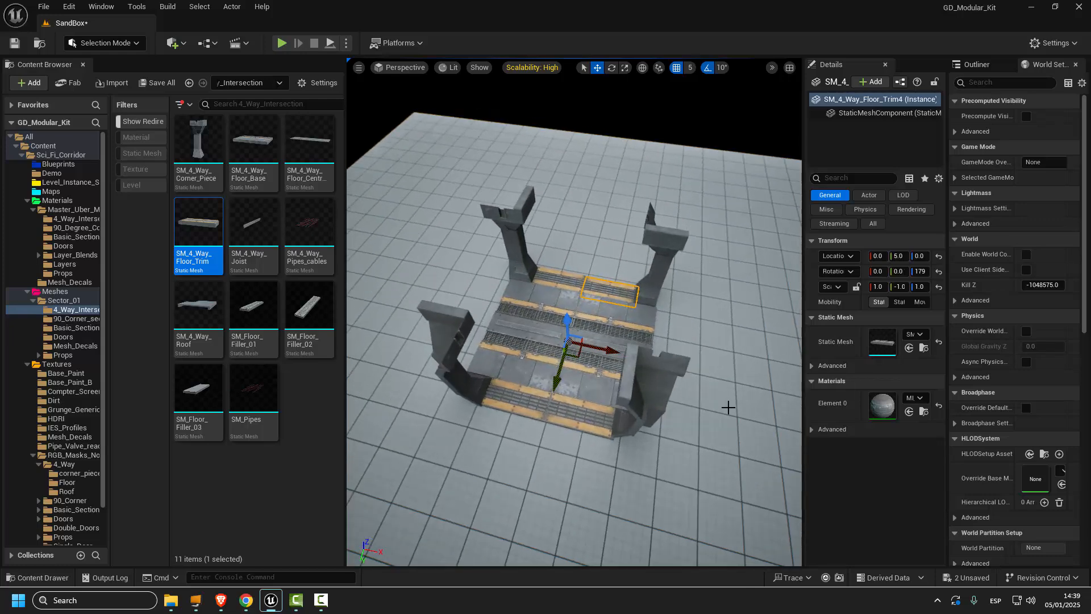
{"action": "left_click_drag", "start_coordinate": [710, 399], "coordinate": [396, 205], "text": "alt"}
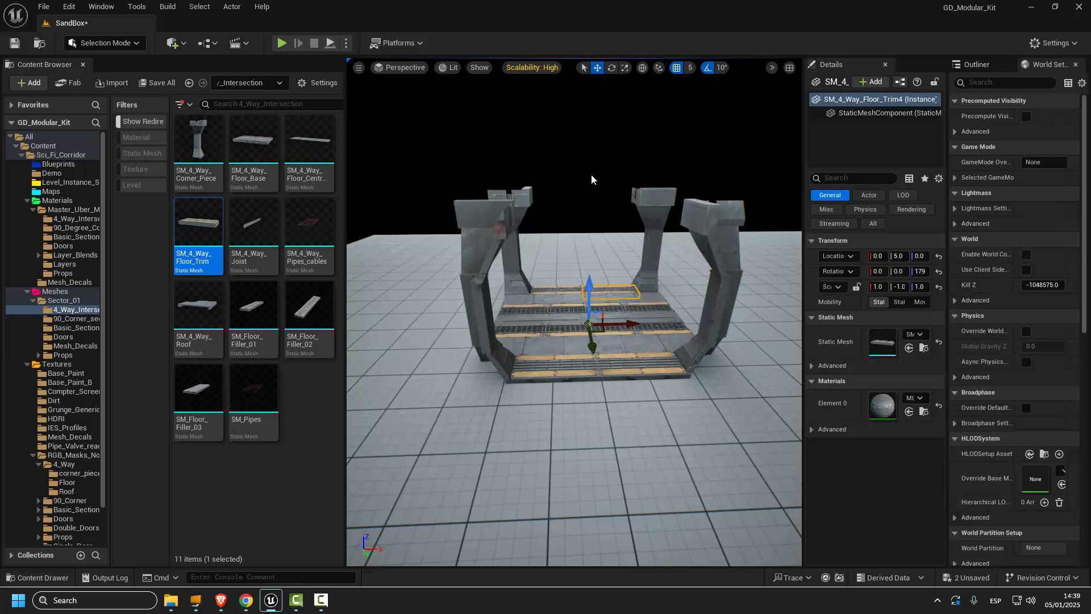
{"action": "left_click_drag", "start_coordinate": [591, 174], "coordinate": [531, 204], "text": "alt"}
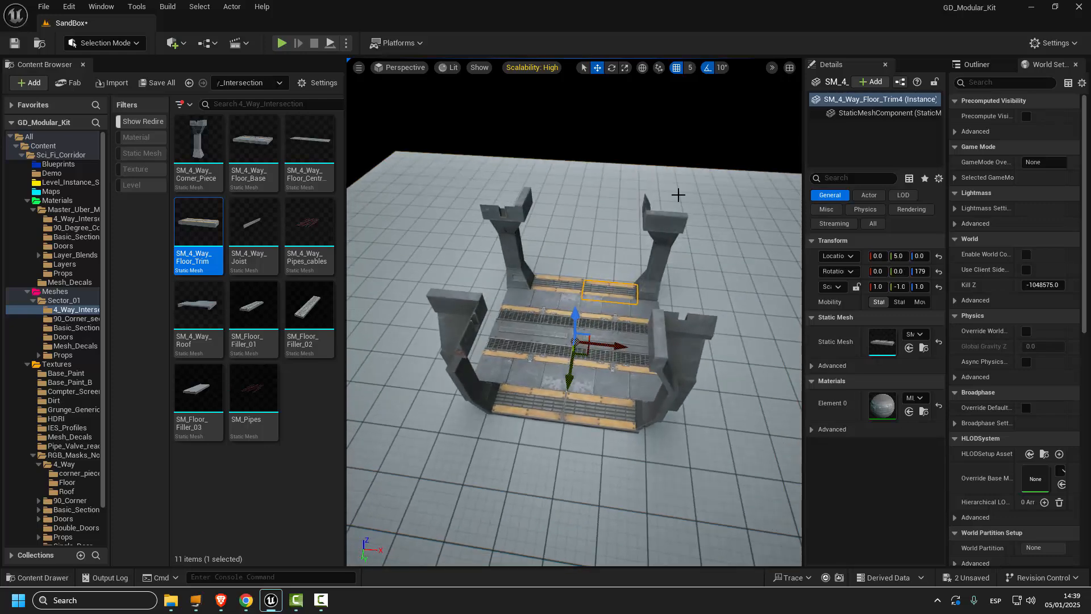
{"action": "left_click_drag", "start_coordinate": [648, 445], "coordinate": [544, 355], "text": "alt"}
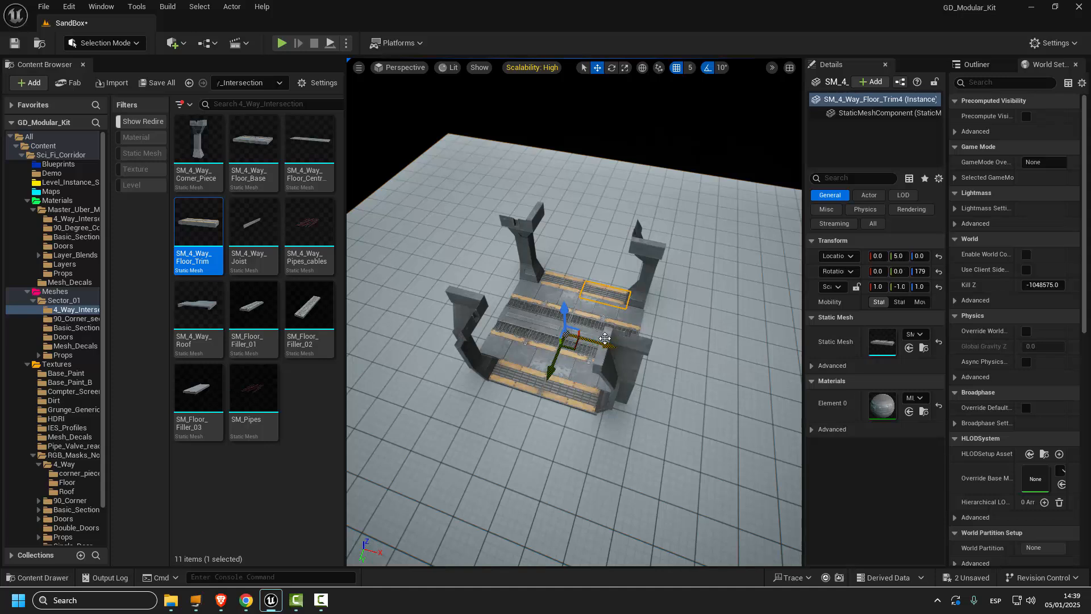
{"action": "right_click_drag", "start_coordinate": [642, 435], "coordinate": [398, 393]}
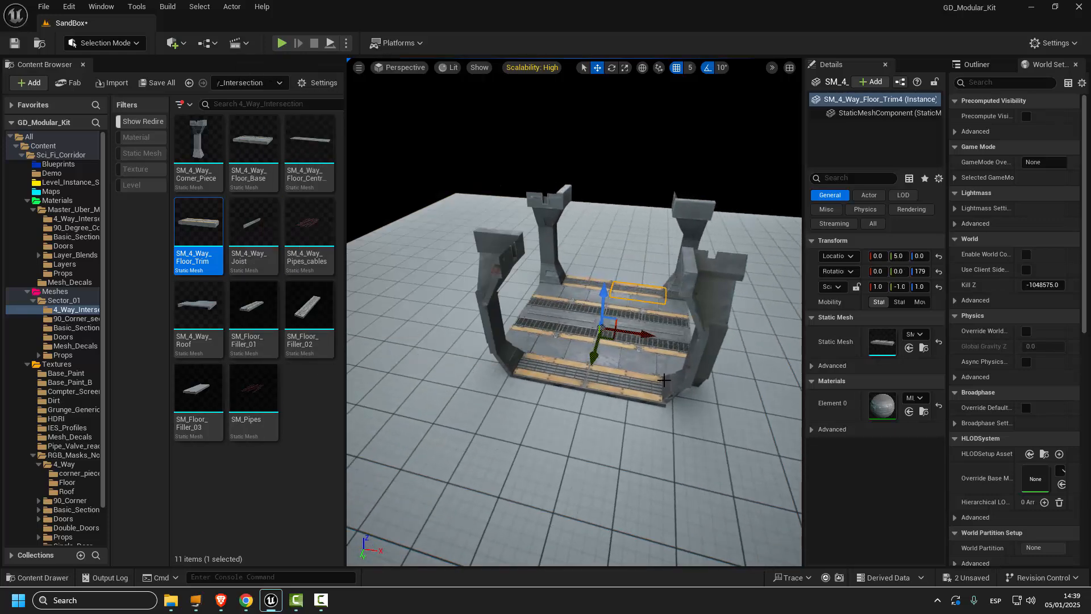
{"action": "right_click_drag", "start_coordinate": [664, 380], "coordinate": [625, 372]}
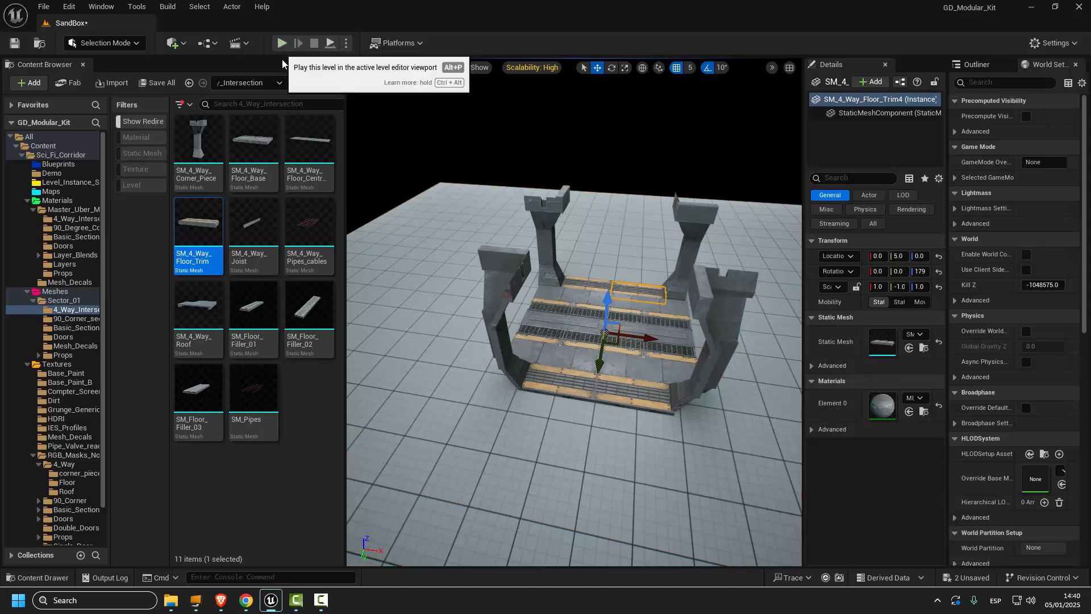
Place the SM_Floor_Main mesh from the Sector_01 Basic_Section meshes beside the intersection floor.
{"action": "left_click", "coordinate": [55, 292]}
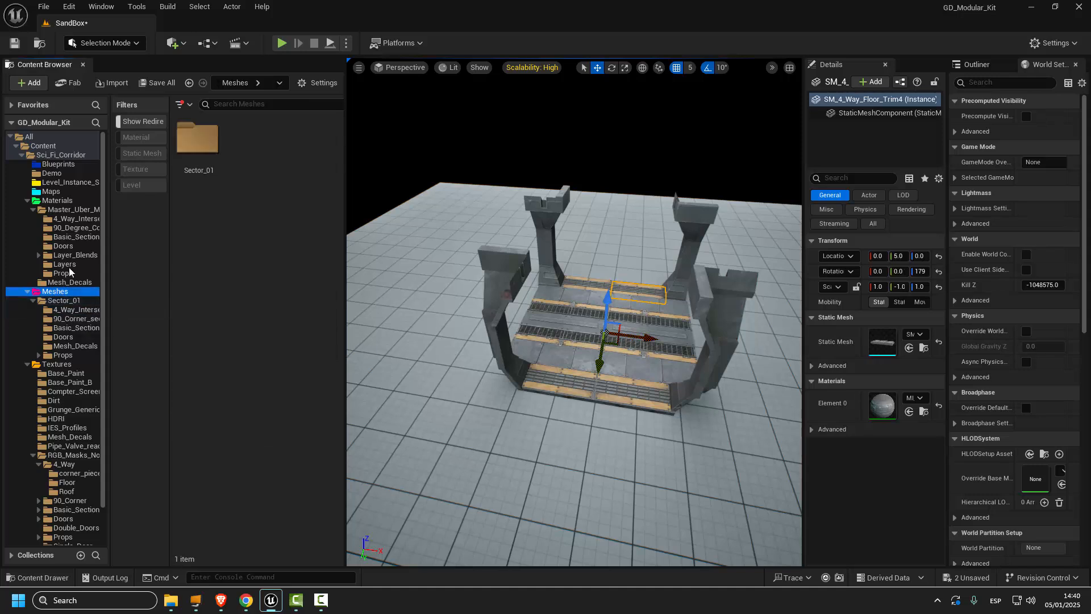
{"action": "double_click", "coordinate": [198, 139]}
{"action": "double_click", "coordinate": [313, 145]}
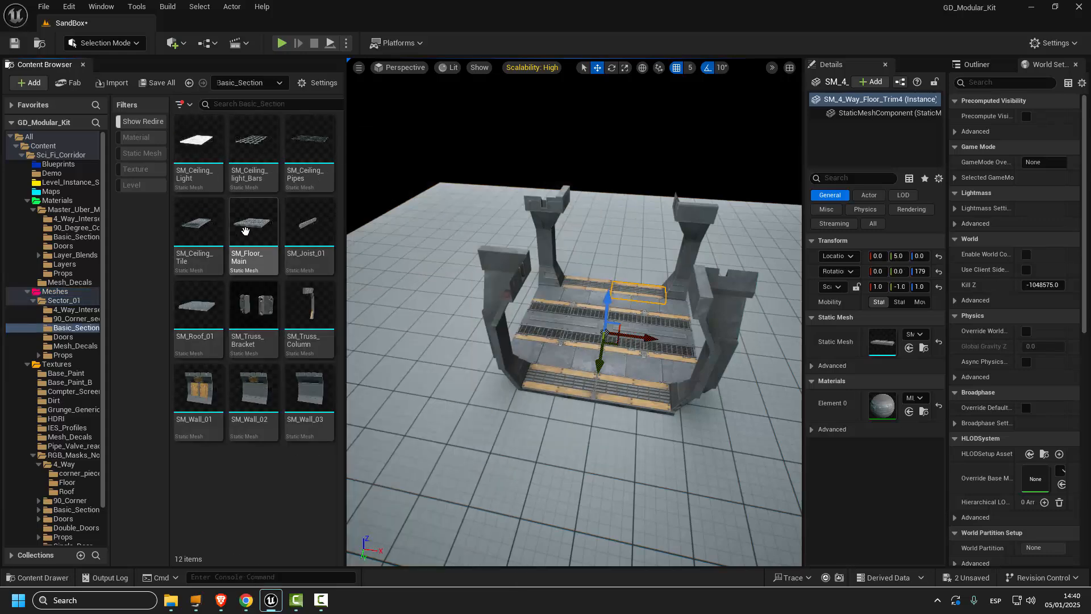
{"action": "left_click_drag", "start_coordinate": [278, 237], "coordinate": [398, 302]}
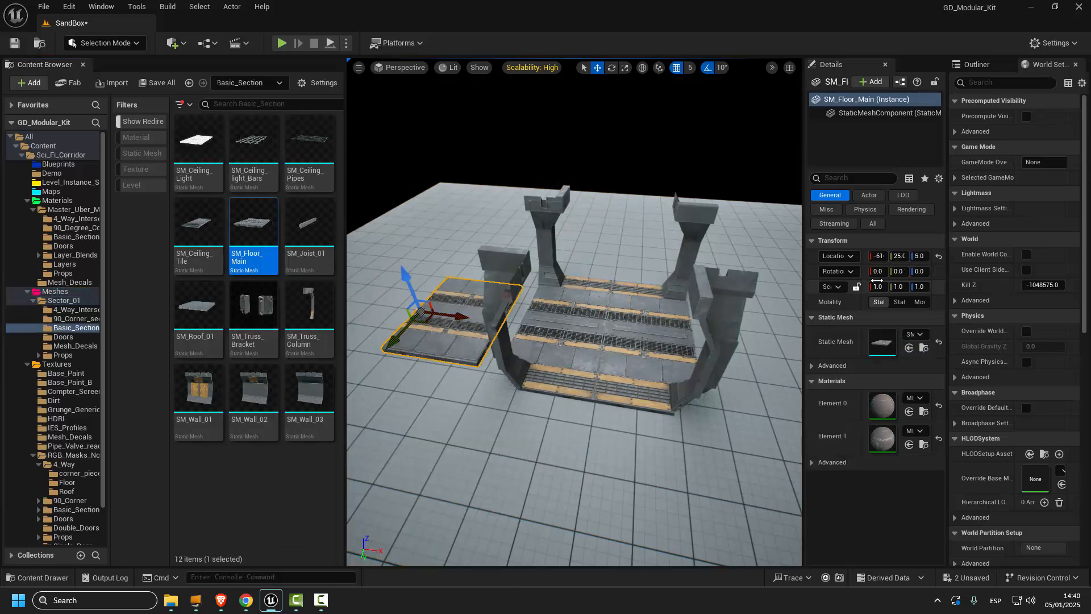
Reset the SM_Floor_Main piece's location and move it along X until it meets the end of the intersection floor, checking the seam.
{"action": "left_click", "coordinate": [939, 256]}
{"action": "left_click_drag", "start_coordinate": [650, 337], "coordinate": [415, 355]}
{"action": "key", "text": "f"}
{"action": "right_click_drag", "start_coordinate": [636, 376], "coordinate": [636, 455]}
{"action": "scroll", "coordinate": [636, 376], "scroll_direction": "up", "scroll_amount": 5}
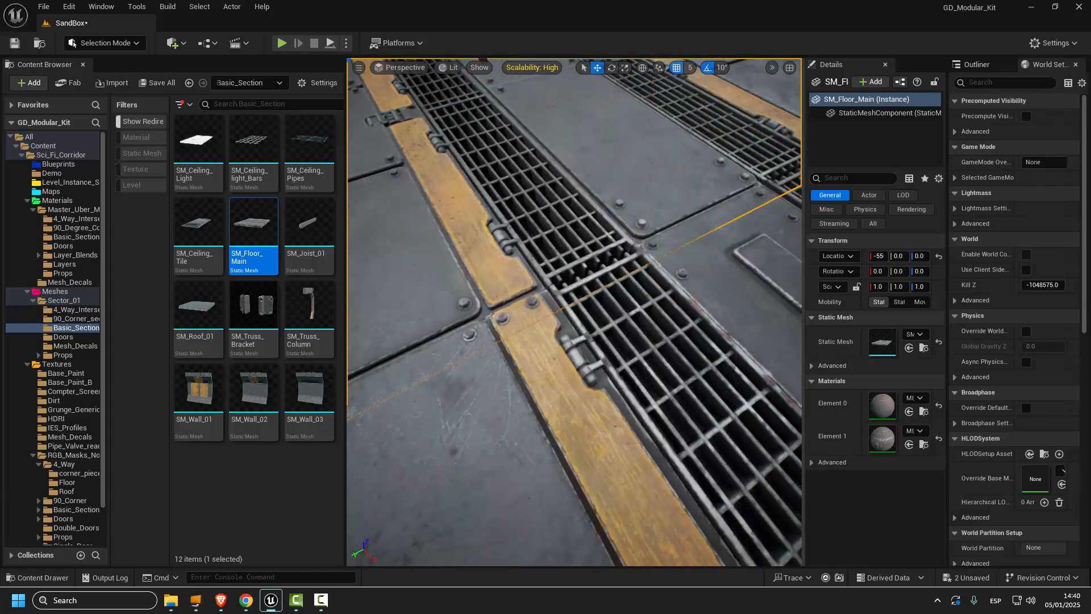
{"action": "scroll", "coordinate": [636, 375], "scroll_direction": "down", "scroll_amount": 5}
{"action": "left_click_drag", "start_coordinate": [633, 357], "coordinate": [603, 356], "text": "alt"}
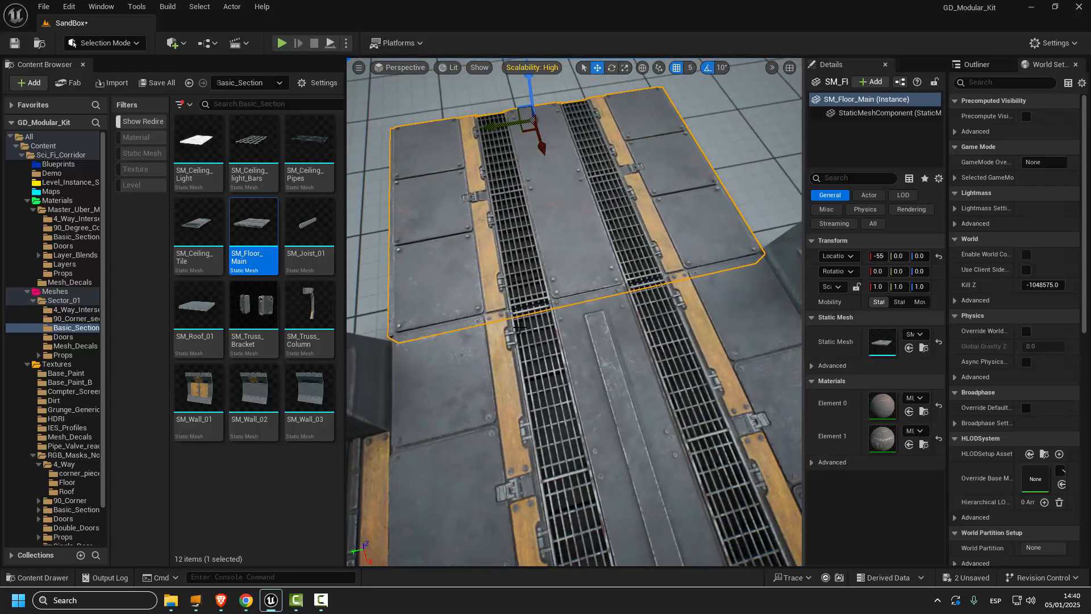
Duplicate the corridor floor piece and align the copy flush with its outer end, keeping Y at 0.
{"action": "key", "text": "s"}
{"action": "right_click_drag", "start_coordinate": [659, 403], "coordinate": [790, 380]}
{"action": "right_click_drag", "start_coordinate": [511, 370], "coordinate": [551, 370]}
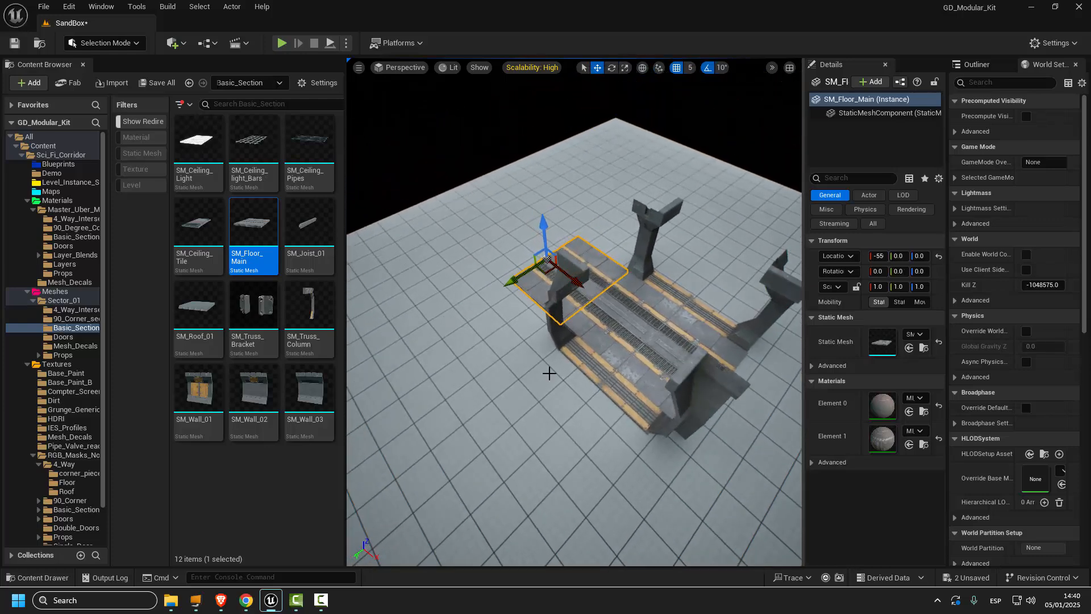
{"action": "left_click_drag", "start_coordinate": [550, 370], "coordinate": [631, 112], "text": "alt"}
{"action": "left_click_drag", "start_coordinate": [620, 165], "coordinate": [496, 248]}
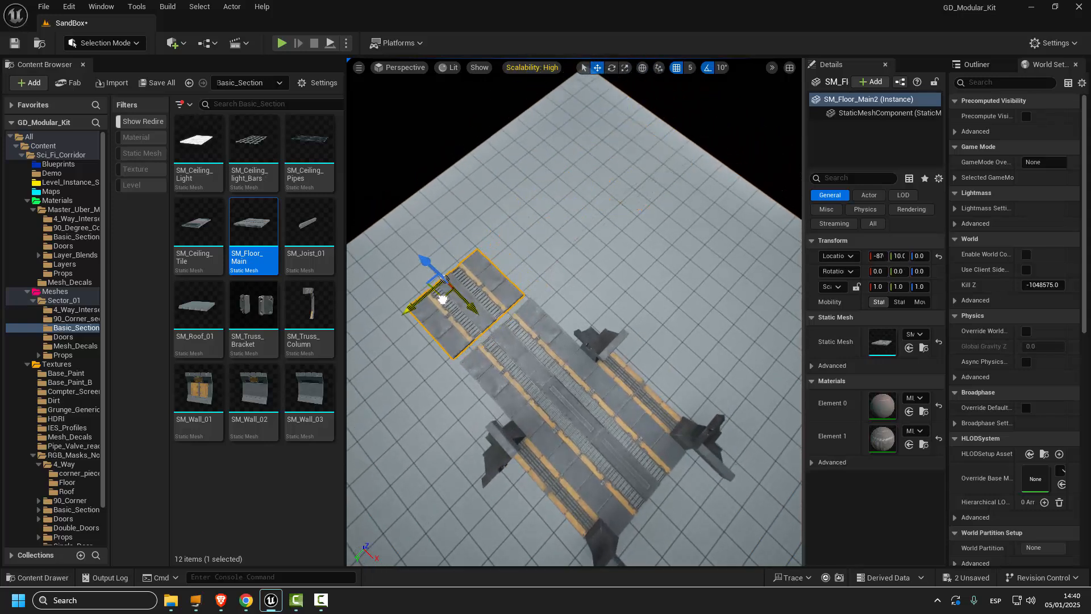
{"action": "left_click_drag", "start_coordinate": [464, 324], "coordinate": [390, 312], "text": "alt"}
{"action": "middle_click_drag", "start_coordinate": [468, 338], "coordinate": [527, 310]}
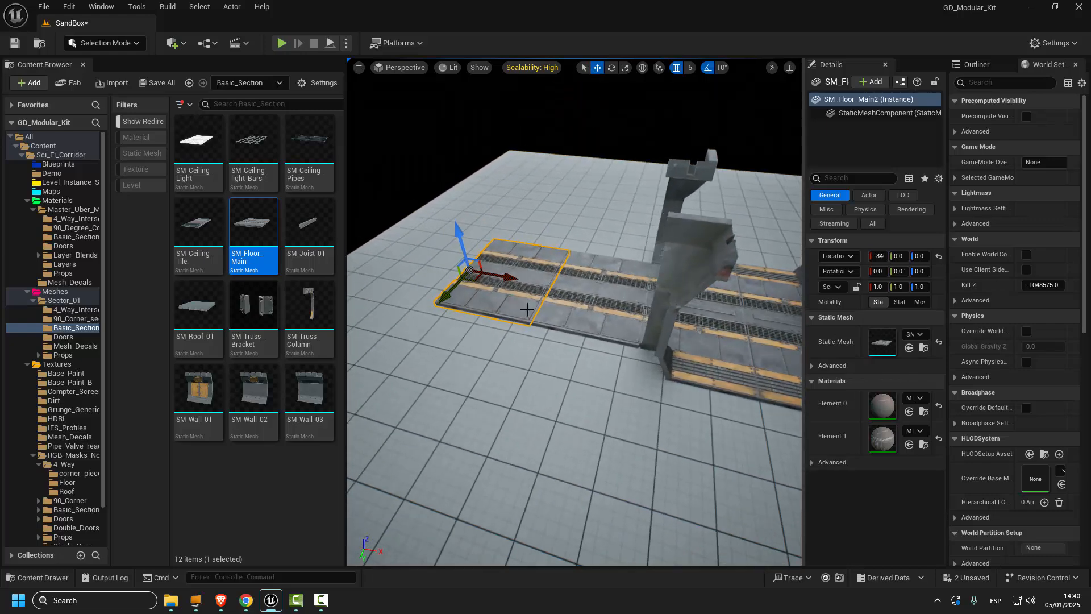
{"action": "scroll", "coordinate": [527, 309], "scroll_direction": "up", "scroll_amount": 10}
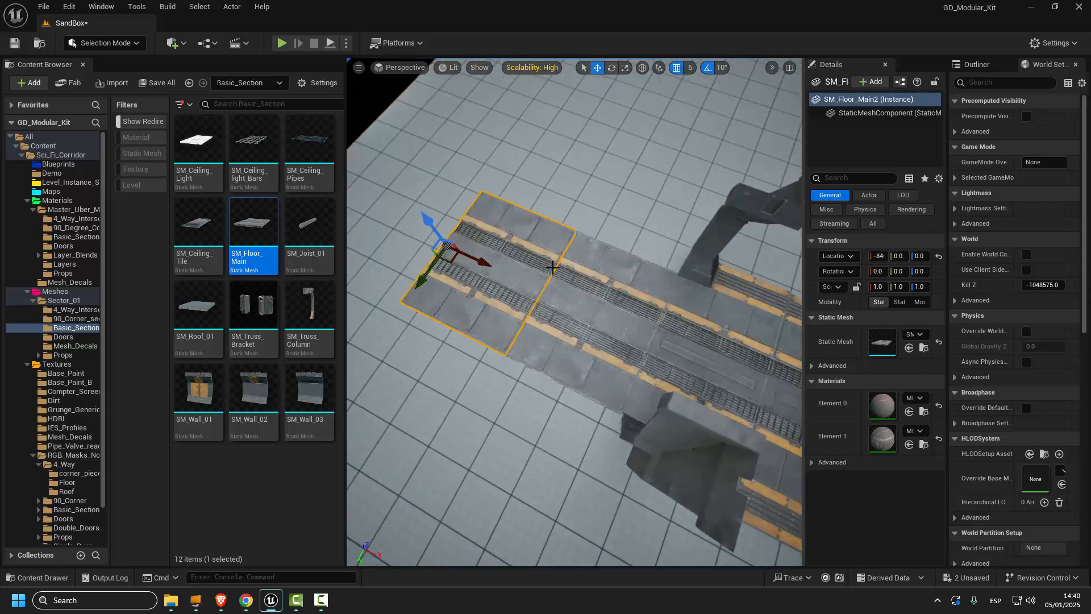
{"action": "scroll", "coordinate": [555, 270], "scroll_direction": "down", "scroll_amount": 10}
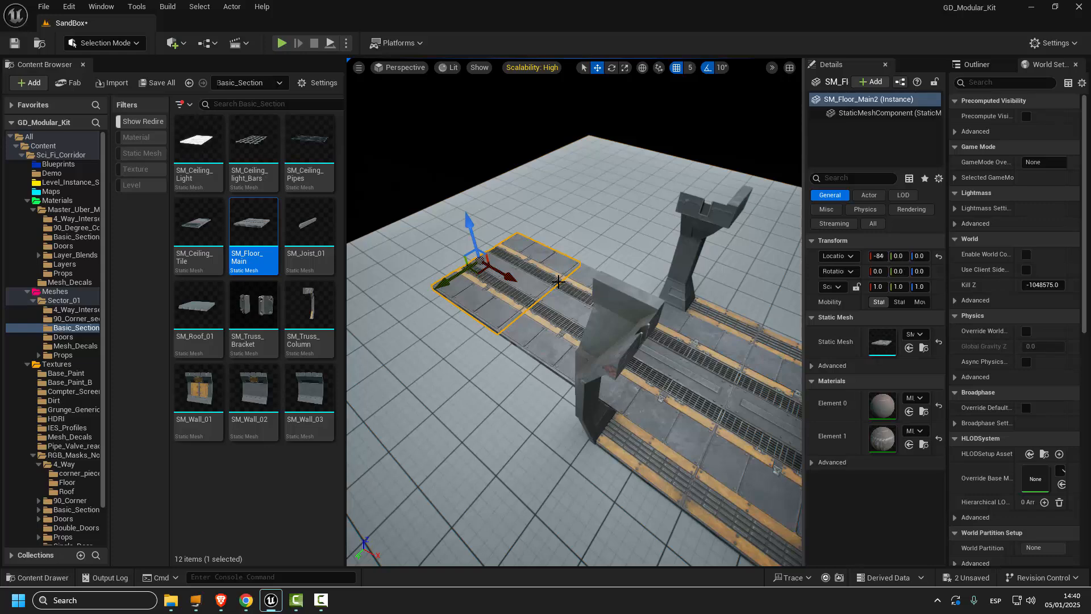
Select the six main floor pieces of the intersection and corridor and find the Create Level Instance command for them.
{"action": "scroll", "coordinate": [680, 338], "scroll_direction": "down", "scroll_amount": 3}
{"action": "mouse_move", "coordinate": [701, 344]}
{"action": "middle_mouse_down"}
{"action": "mouse_move", "coordinate": [728, 367]}
{"action": "mouse_move", "coordinate": [715, 346]}
{"action": "middle_mouse_up"}
{"action": "scroll", "coordinate": [686, 344], "scroll_direction": "down", "scroll_amount": 2}
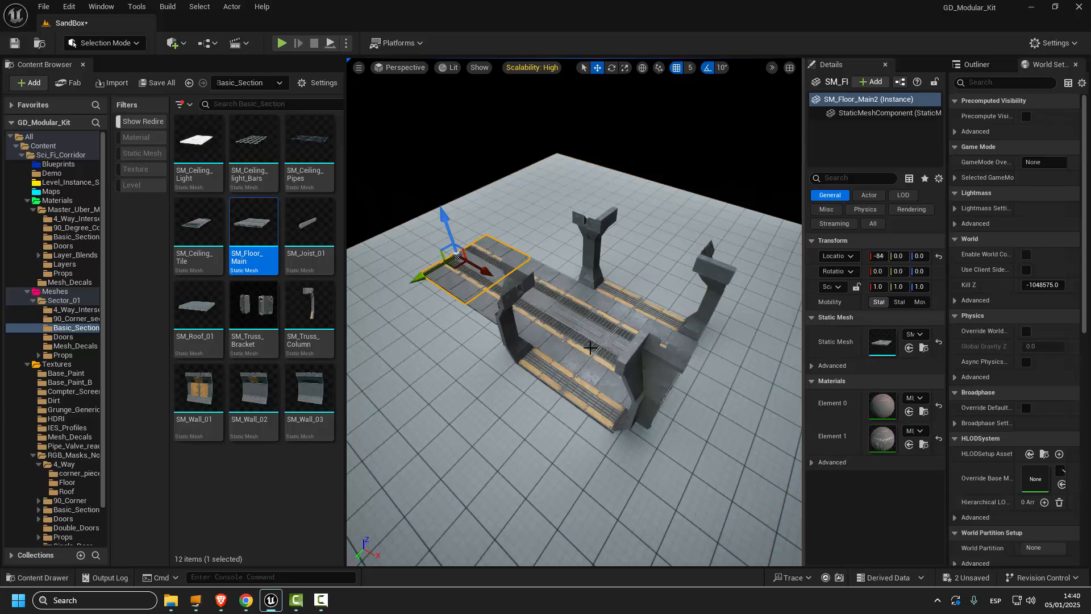
{"action": "left_click", "coordinate": [564, 360], "text": "shift"}
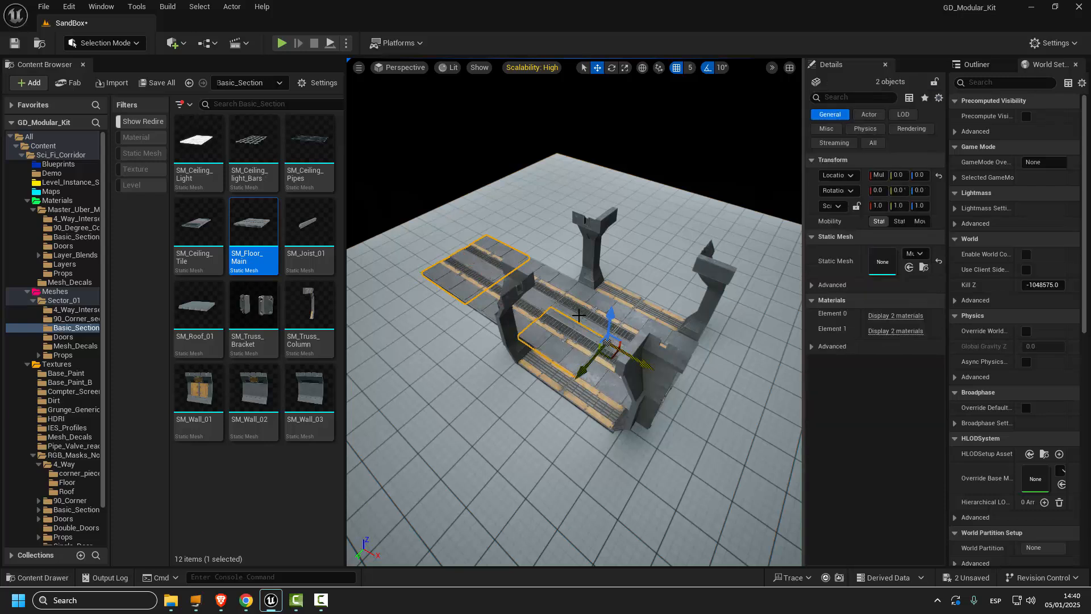
{"action": "left_click", "coordinate": [576, 314], "text": "shift"}
{"action": "left_click", "coordinate": [540, 289], "text": "shift"}
{"action": "left_click", "coordinate": [624, 309], "text": "shift"}
{"action": "left_click", "coordinate": [660, 340], "text": "shift"}
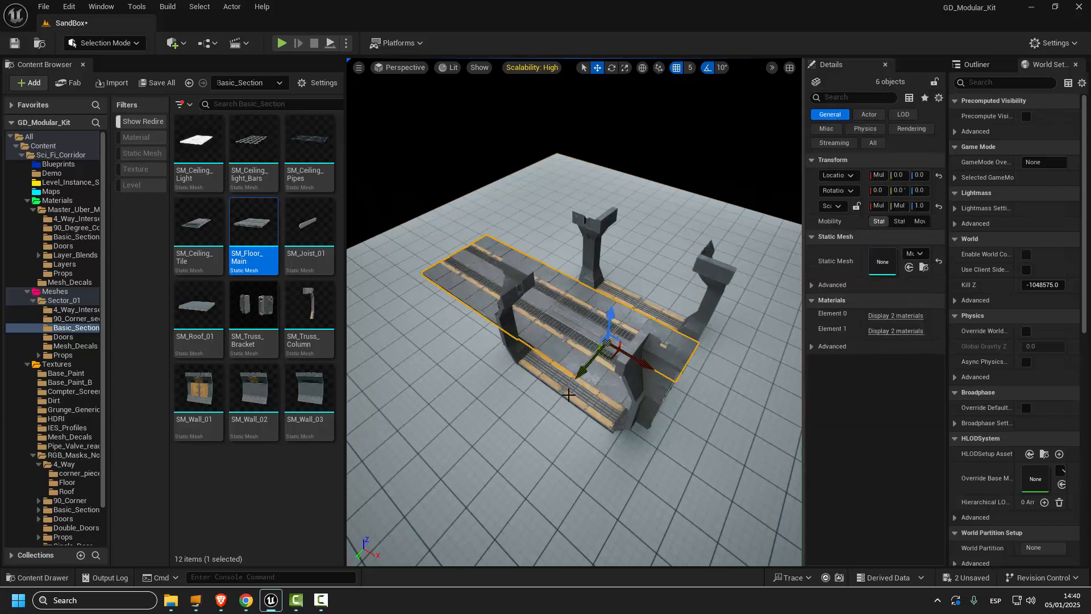
{"action": "left_click_drag", "start_coordinate": [567, 390], "coordinate": [527, 328], "text": "alt"}
{"action": "right_click", "coordinate": [588, 303]}
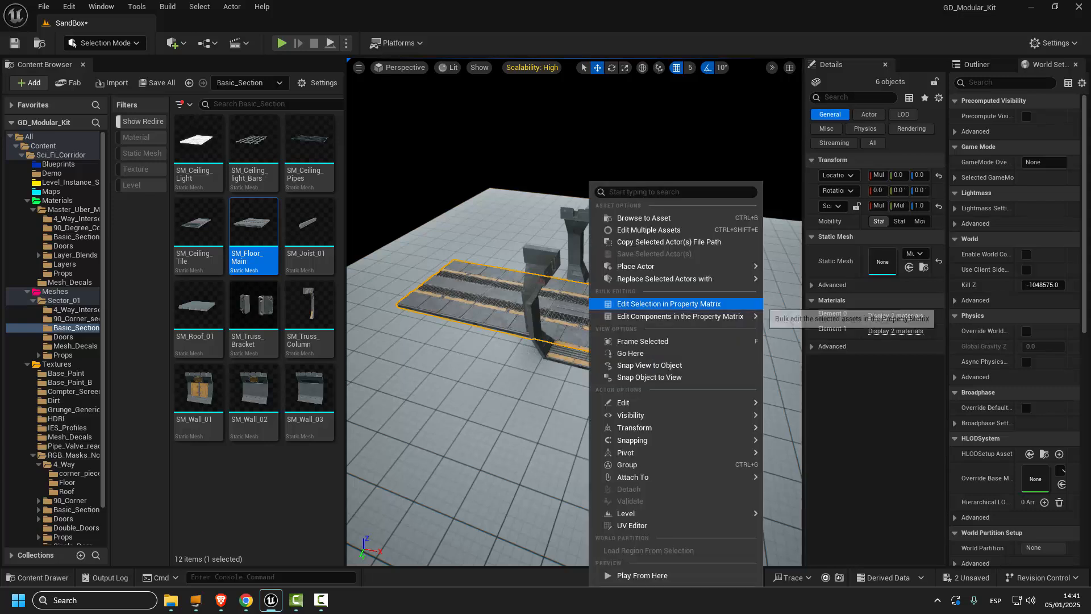
{"action": "mouse_move", "coordinate": [672, 513]}
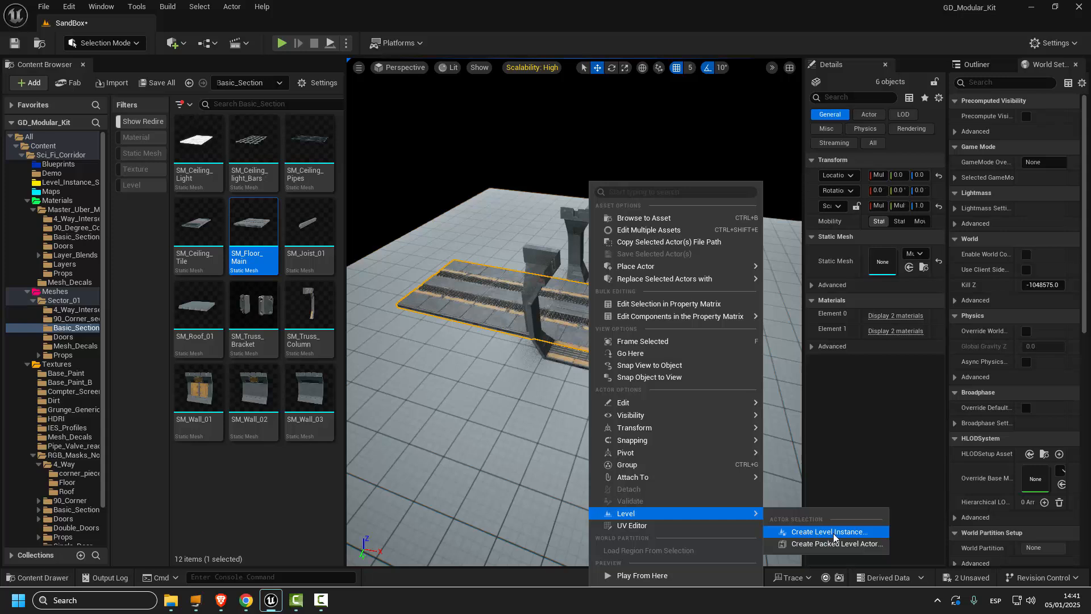
Examine the section prefabs in the Level_Builder_Prefab_Showcase level and browse the level assets in the level instance sections folder.
{"action": "right_click_drag", "start_coordinate": [496, 378], "coordinate": [490, 374]}
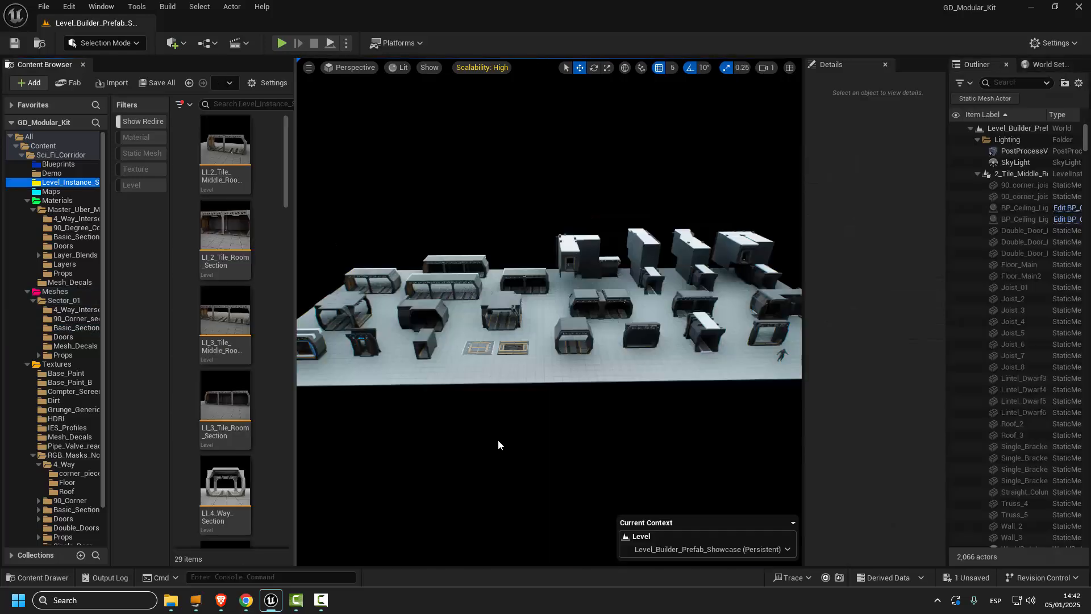
{"action": "right_click_drag", "start_coordinate": [498, 438], "coordinate": [498, 439]}
{"action": "key", "text": "w"}
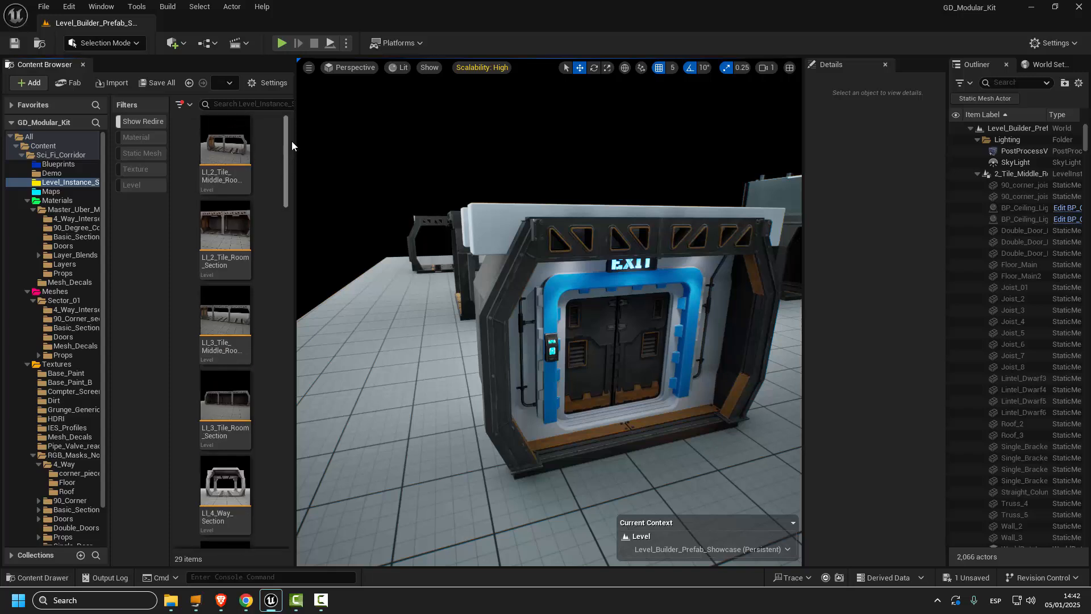
{"action": "mouse_move", "coordinate": [292, 141]}
{"action": "left_mouse_down"}
{"action": "mouse_move", "coordinate": [318, 527]}
{"action": "mouse_move", "coordinate": [312, 154]}
{"action": "mouse_move", "coordinate": [257, 471]}
{"action": "mouse_move", "coordinate": [263, 556]}
{"action": "mouse_move", "coordinate": [302, 157]}
{"action": "left_mouse_up"}
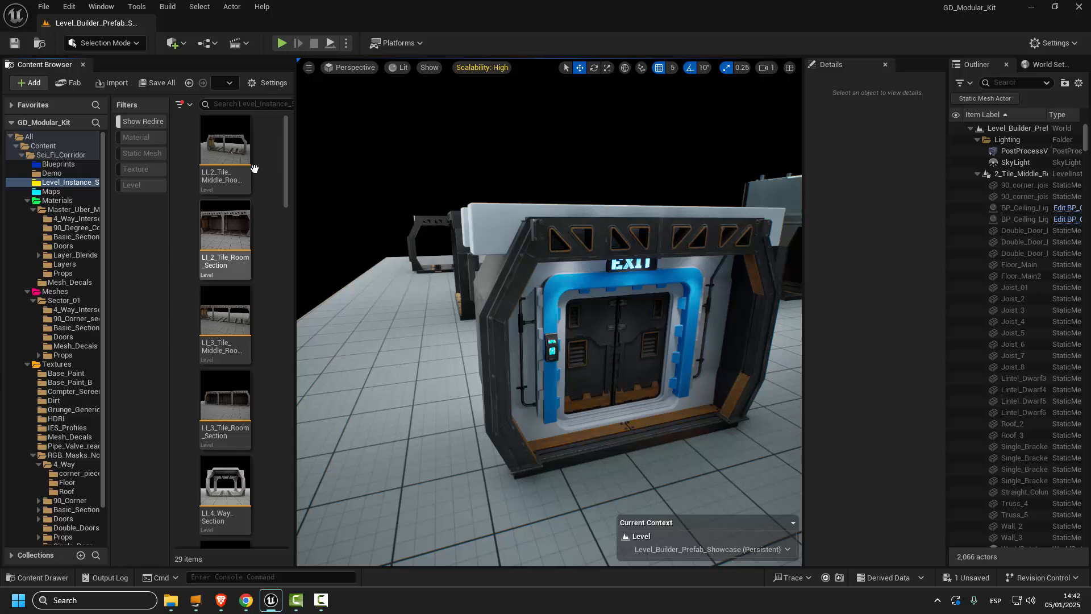
{"action": "scroll", "coordinate": [286, 179], "scroll_direction": "down", "scroll_amount": 1}
{"action": "scroll", "coordinate": [289, 165], "scroll_direction": "up", "scroll_amount": 1}
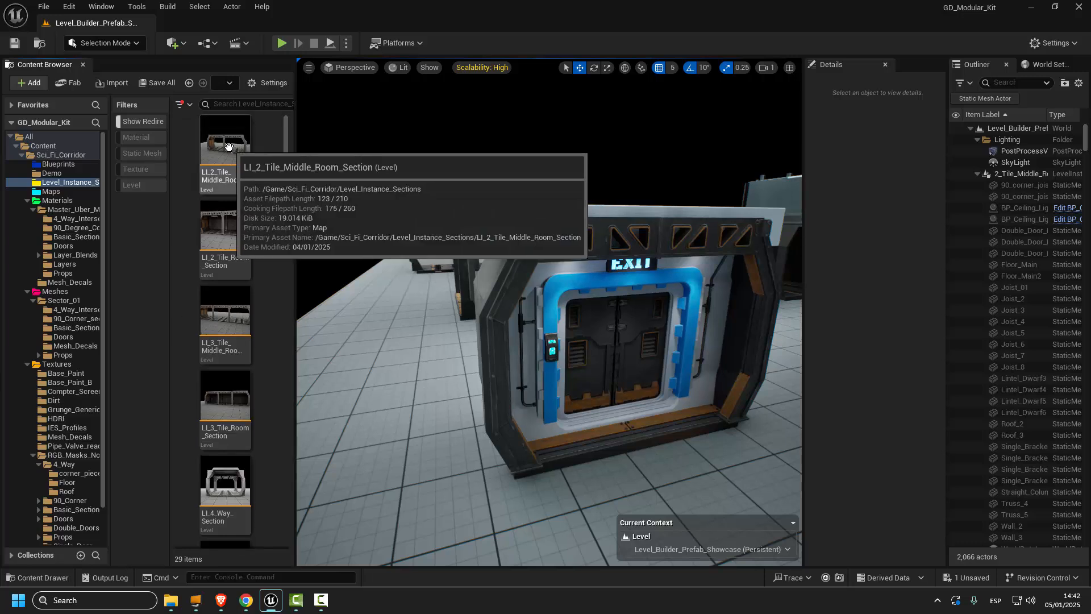
{"action": "scroll", "coordinate": [287, 180], "scroll_direction": "down", "scroll_amount": 3}
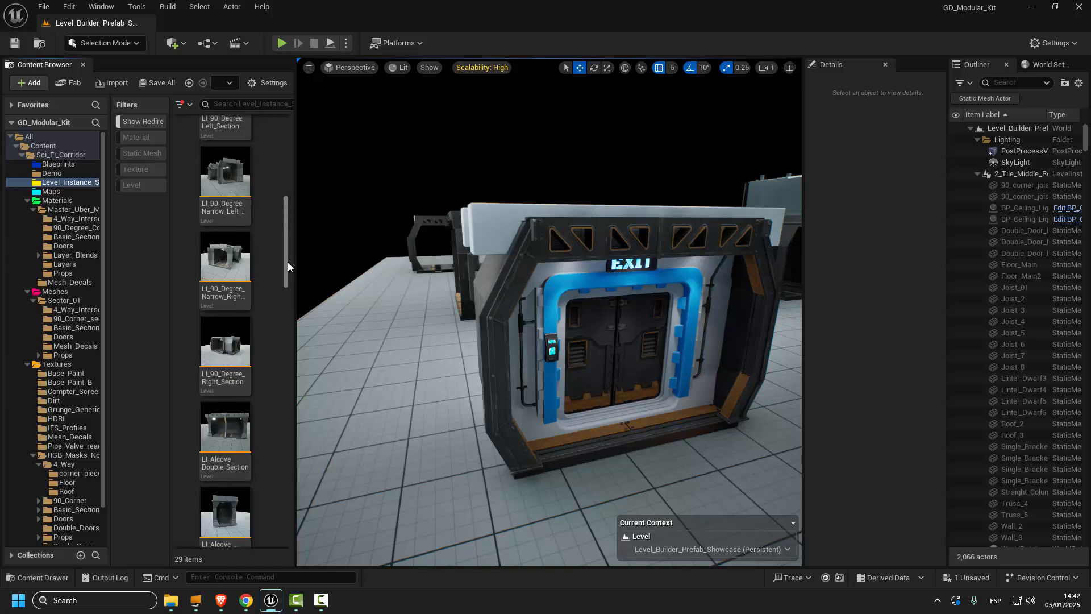
{"action": "scroll", "coordinate": [290, 176], "scroll_direction": "up", "scroll_amount": 3}
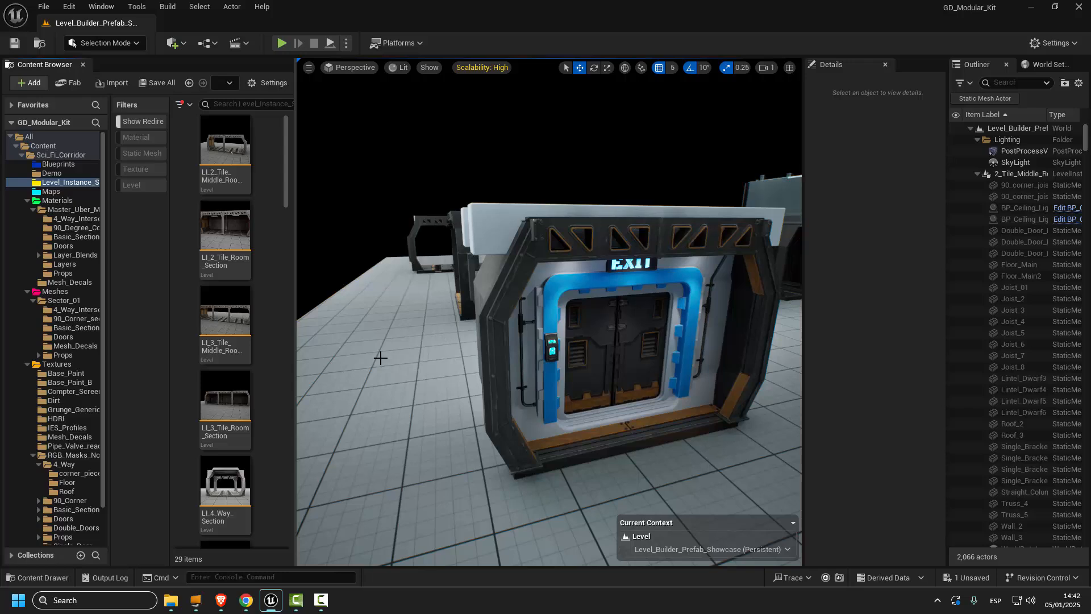
Place LI_2_Tile_Room_Section beside the exit door section and rotate it about Z so its open side faces the view.
{"action": "left_click", "coordinate": [225, 227]}
{"action": "left_click_drag", "start_coordinate": [225, 227], "coordinate": [367, 415]}
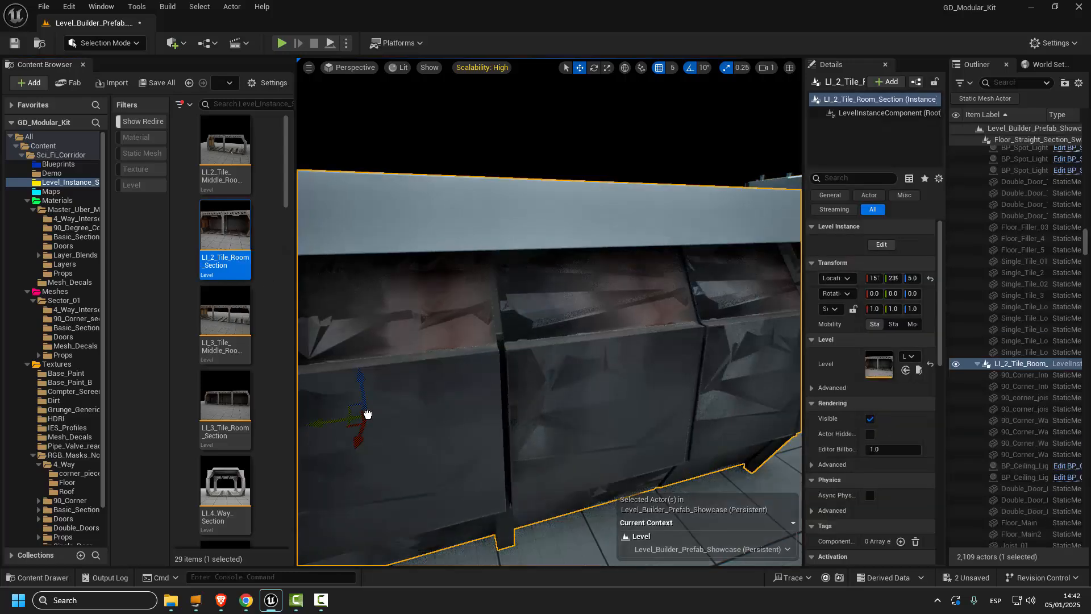
{"action": "scroll", "coordinate": [375, 414], "scroll_direction": "down", "scroll_amount": 4}
{"action": "key", "text": "e"}
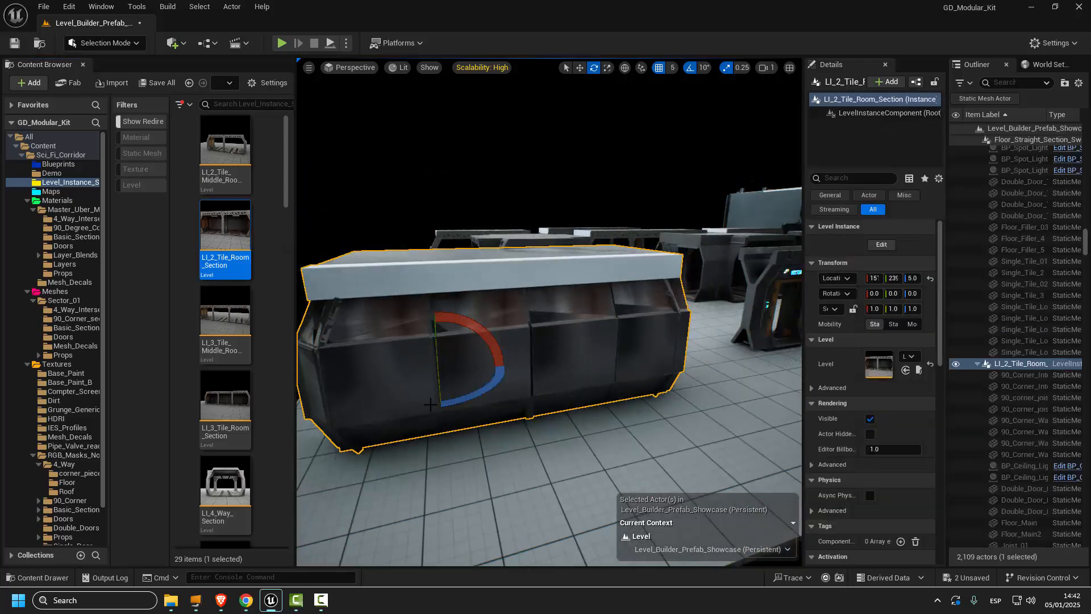
{"action": "mouse_move", "coordinate": [432, 404]}
{"action": "left_mouse_down"}
{"action": "mouse_move", "coordinate": [455, 402]}
{"action": "mouse_move", "coordinate": [442, 404]}
{"action": "left_mouse_up"}
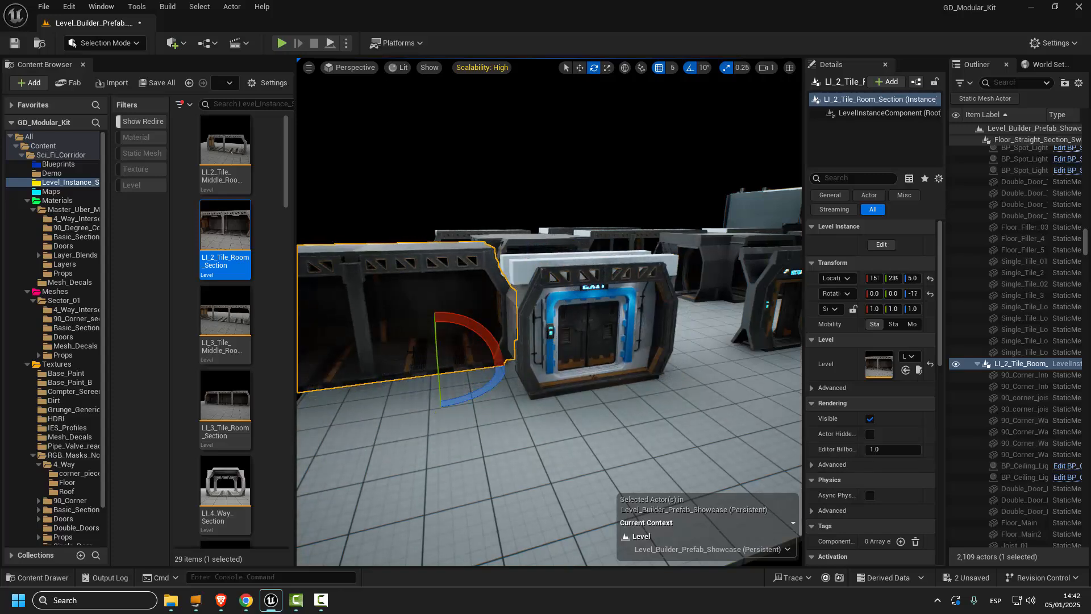
Open the placed two-tile room section for level instance editing and cancel the edit.
{"action": "right_click", "coordinate": [407, 317]}
{"action": "mouse_move", "coordinate": [408, 316]}
{"action": "mouse_move", "coordinate": [514, 524]}
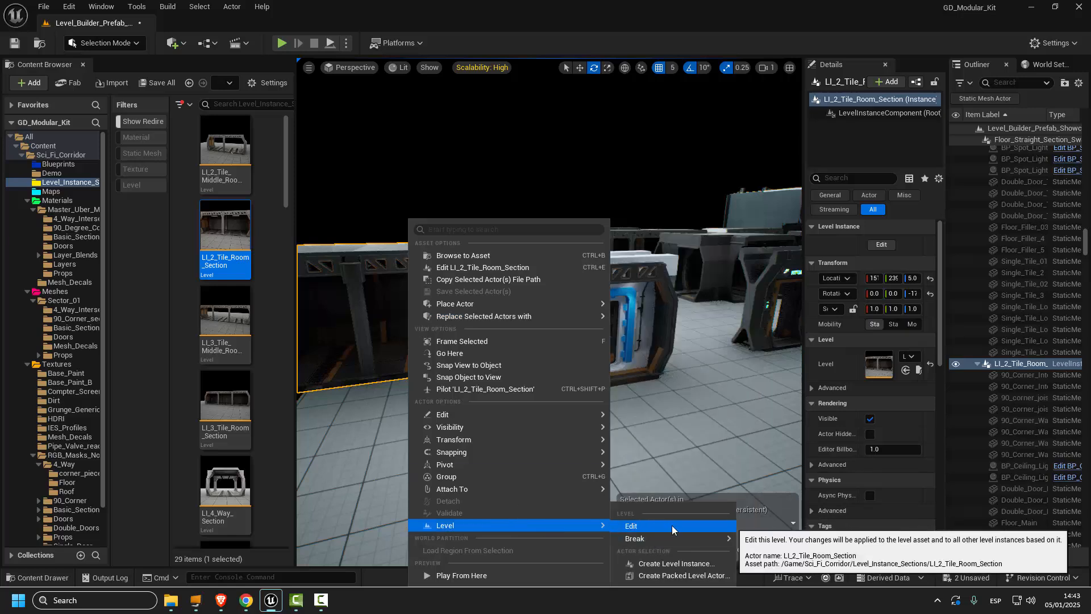
{"action": "left_click", "coordinate": [650, 524]}
{"action": "right_click_drag", "start_coordinate": [411, 413], "coordinate": [387, 480]}
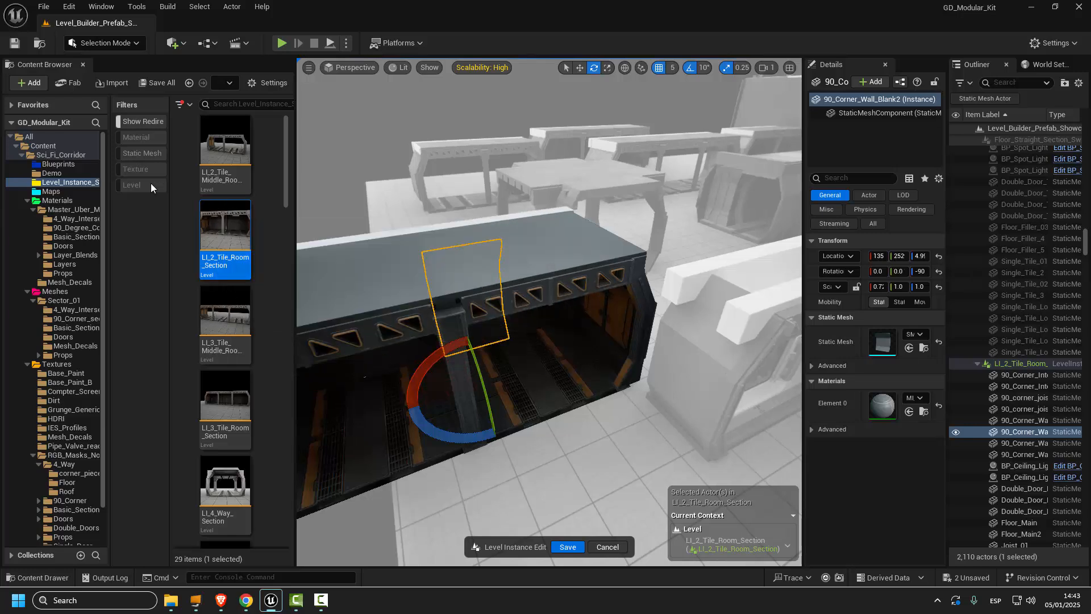
{"action": "left_click", "coordinate": [605, 547]}
{"action": "key", "text": "f"}
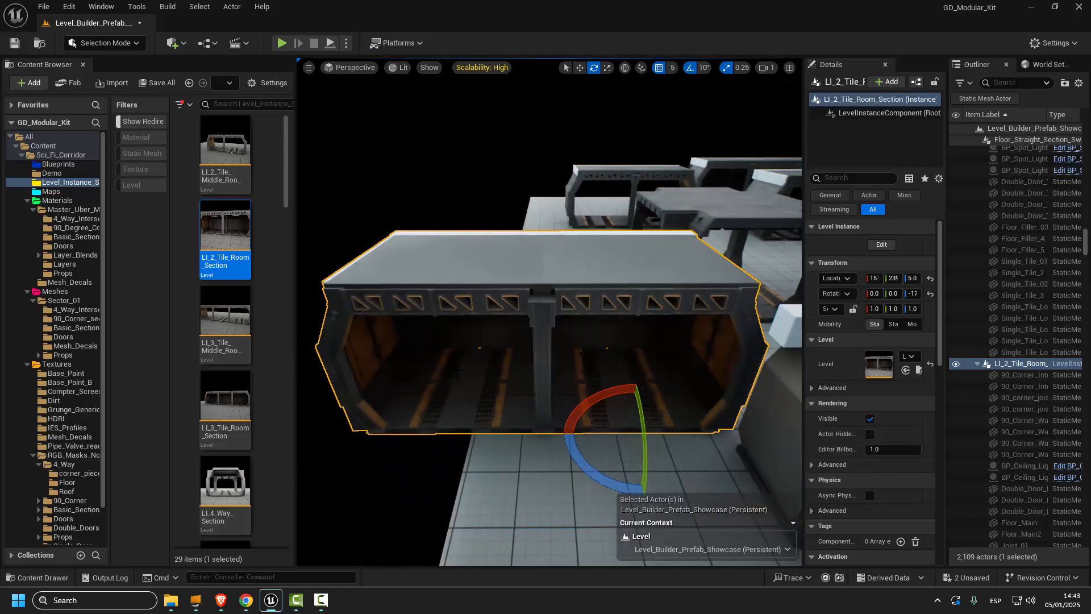
Look up the Edit and Break level options available for the placed room section.
{"action": "right_click", "coordinate": [500, 487]}
{"action": "mouse_move", "coordinate": [548, 333]}
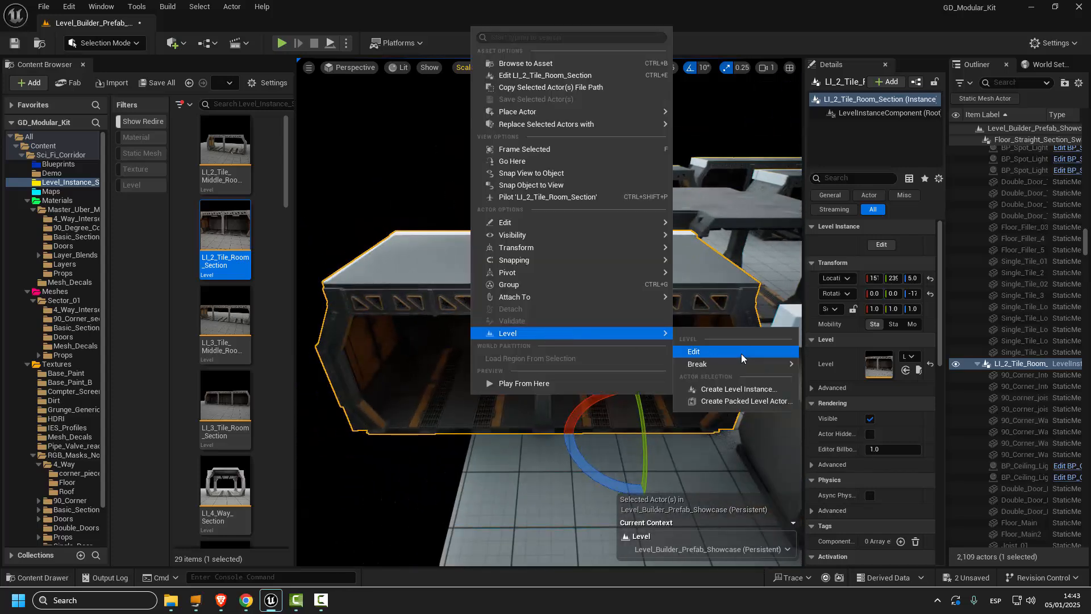
{"action": "mouse_move", "coordinate": [754, 364]}
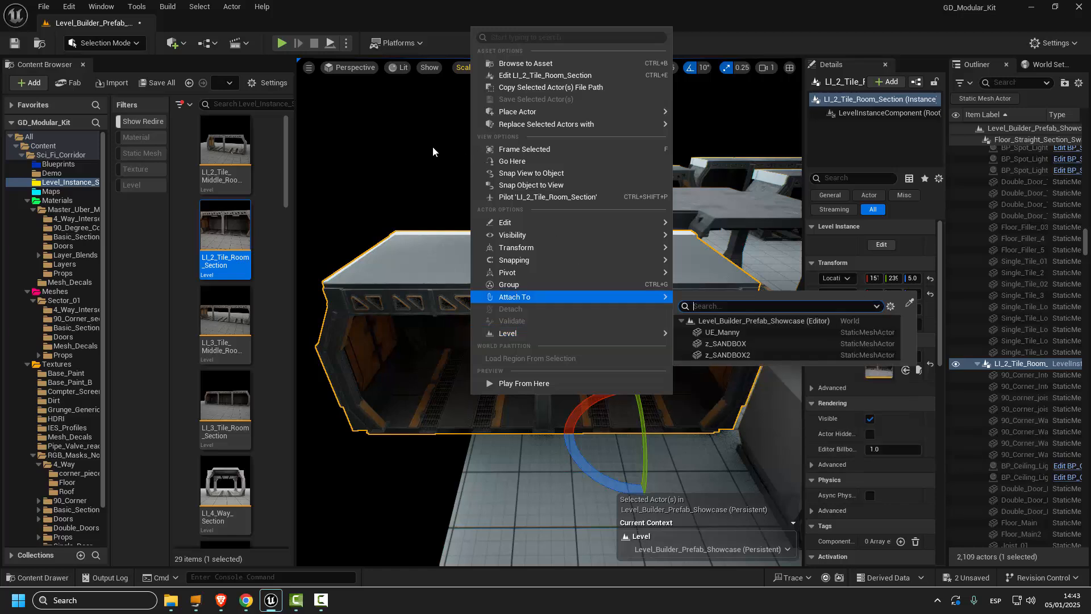
{"action": "left_click", "coordinate": [398, 159]}
Delete the LI_2_Tile_Room_Section instance placed beside the exit door section.
{"action": "right_click_drag", "start_coordinate": [484, 312], "coordinate": [304, 277]}
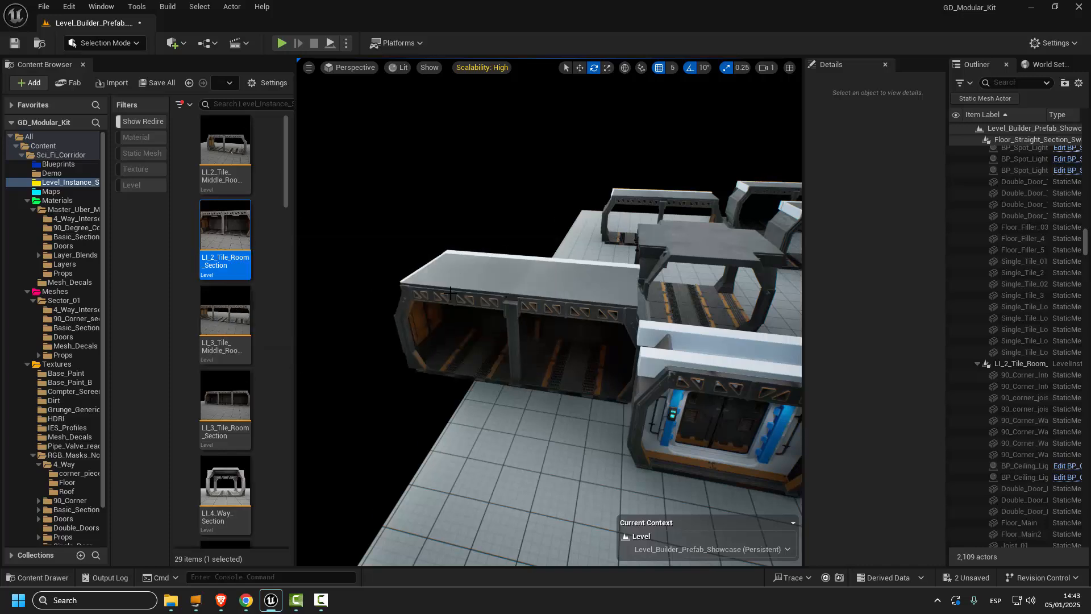
{"action": "left_click_drag", "start_coordinate": [475, 294], "coordinate": [492, 282]}
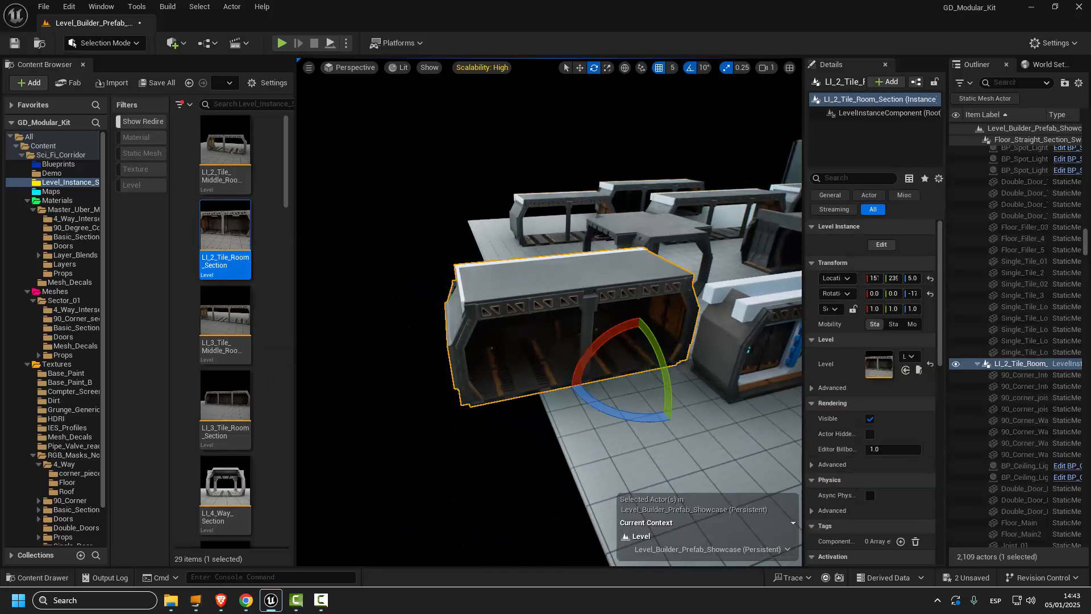
{"action": "key", "text": "Delete"}
Inspect the door, corridor and room section prefabs across the showcase level from several viewpoints.
{"action": "right_click_drag", "start_coordinate": [492, 282], "coordinate": [449, 275]}
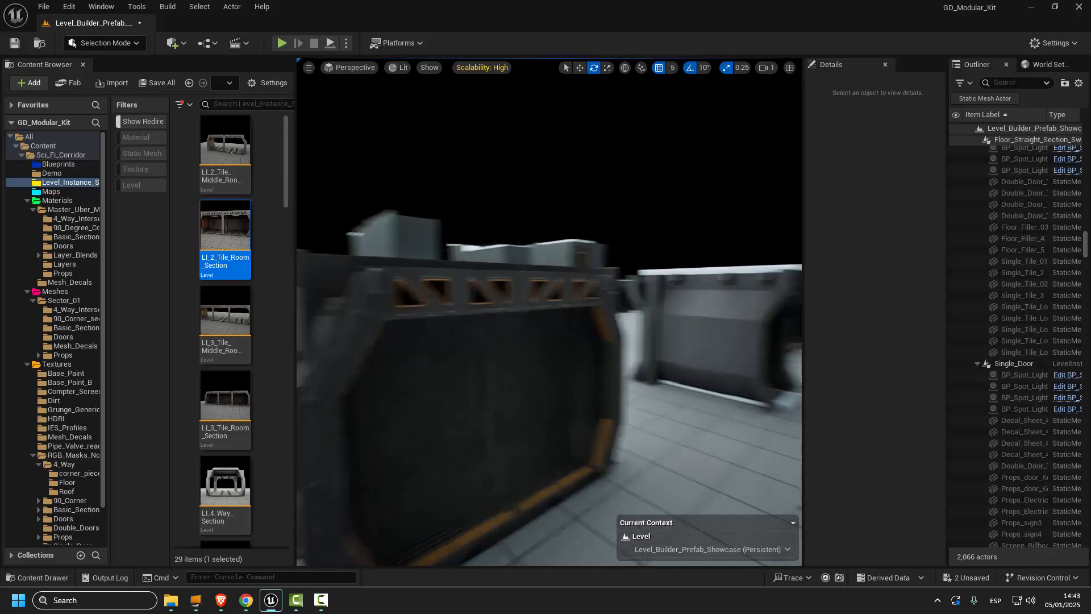
{"action": "right_click_drag", "start_coordinate": [448, 275], "coordinate": [451, 275]}
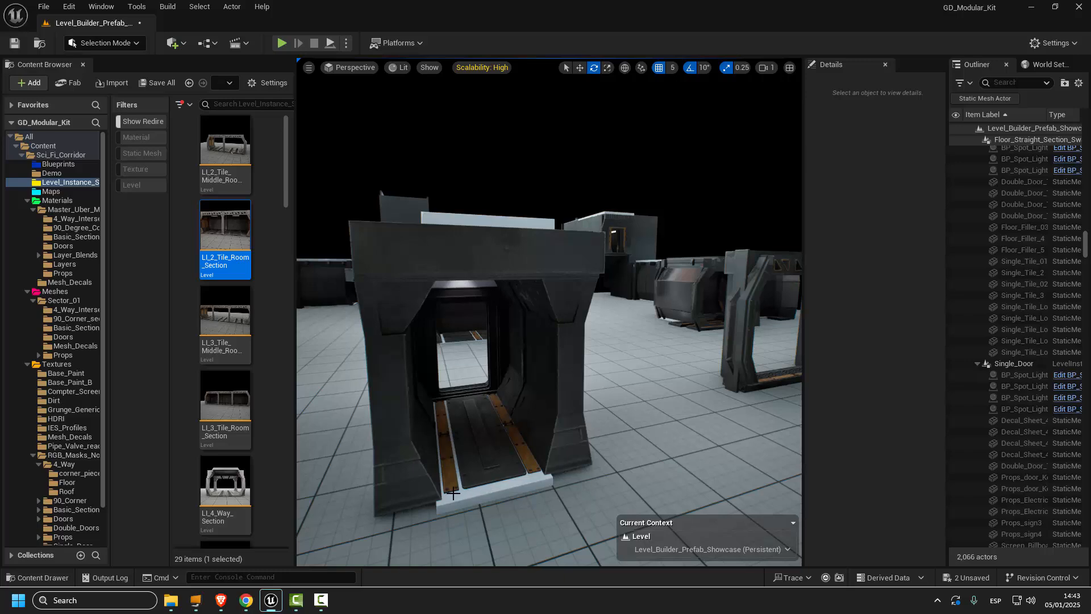
{"action": "right_click_drag", "start_coordinate": [469, 484], "coordinate": [388, 467]}
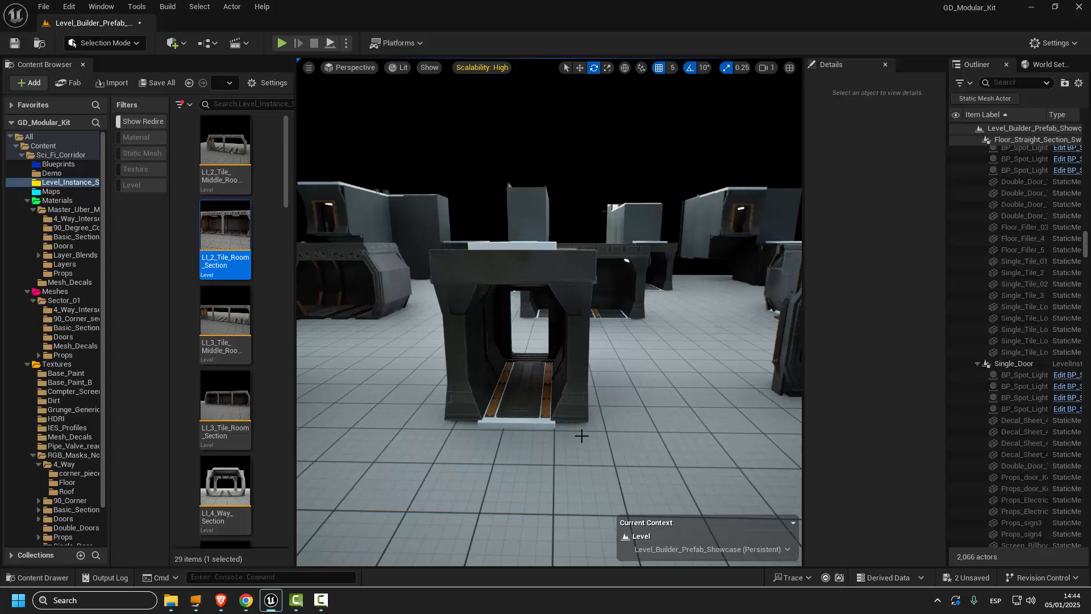
{"action": "right_click_drag", "start_coordinate": [601, 439], "coordinate": [738, 441]}
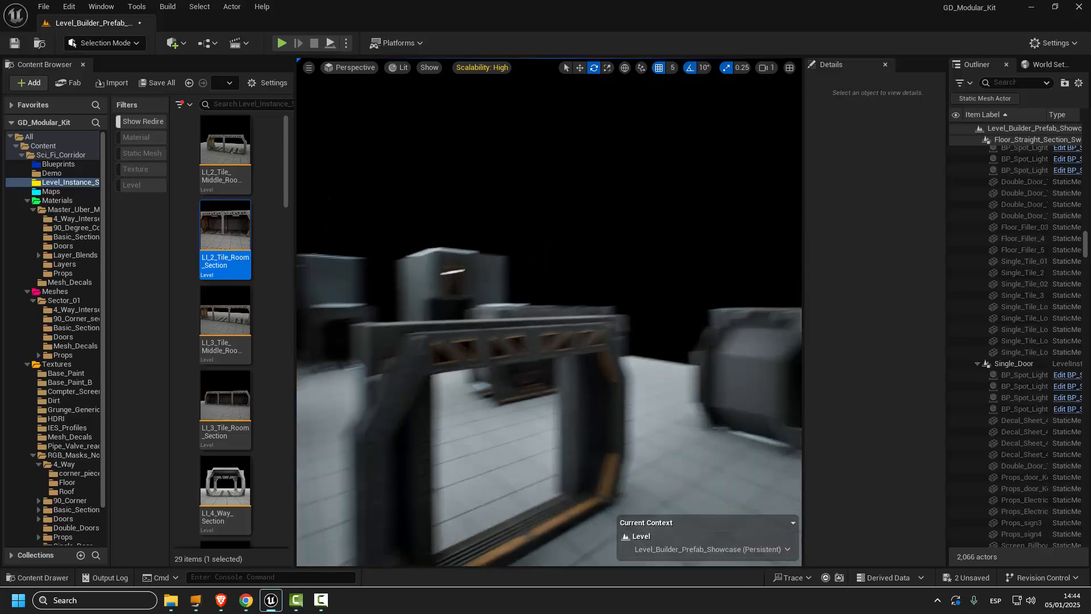
{"action": "right_click_drag", "start_coordinate": [549, 311], "coordinate": [495, 312]}
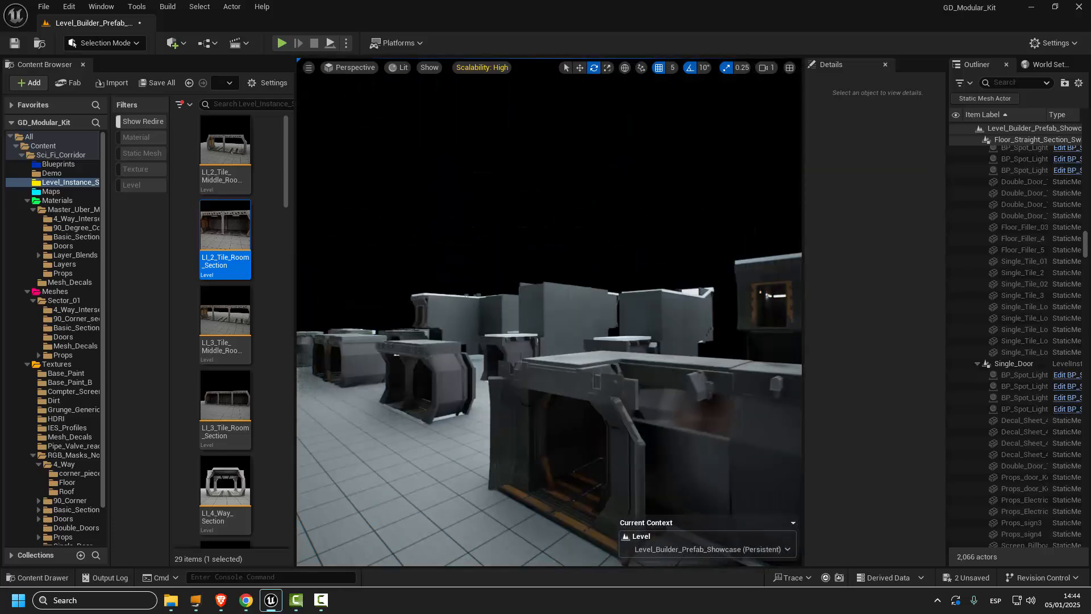
{"action": "right_click_drag", "start_coordinate": [549, 312], "coordinate": [449, 312]}
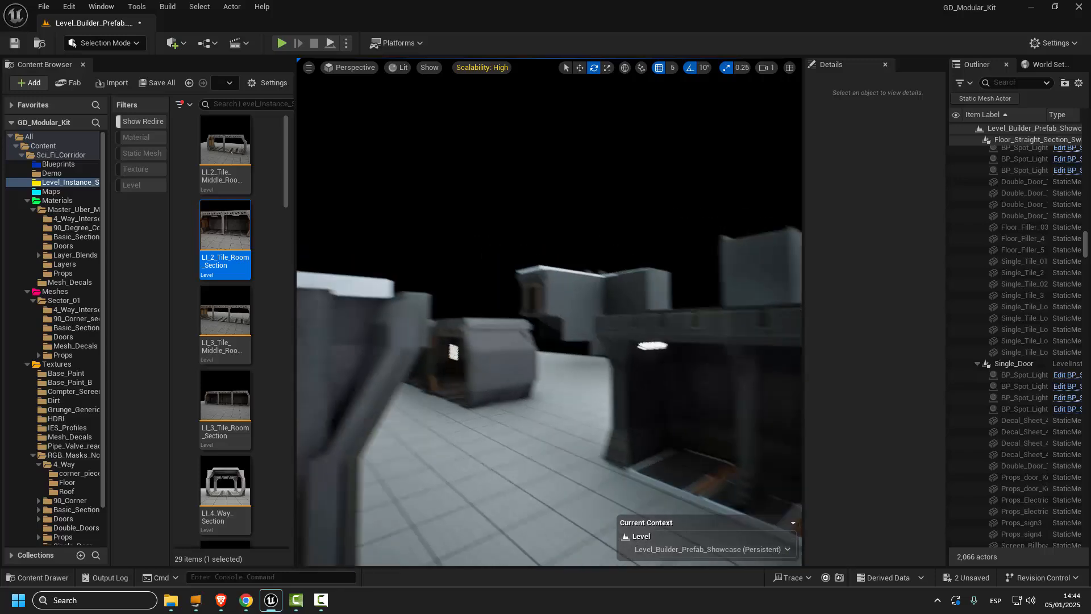
{"action": "right_click_drag", "start_coordinate": [549, 311], "coordinate": [660, 312]}
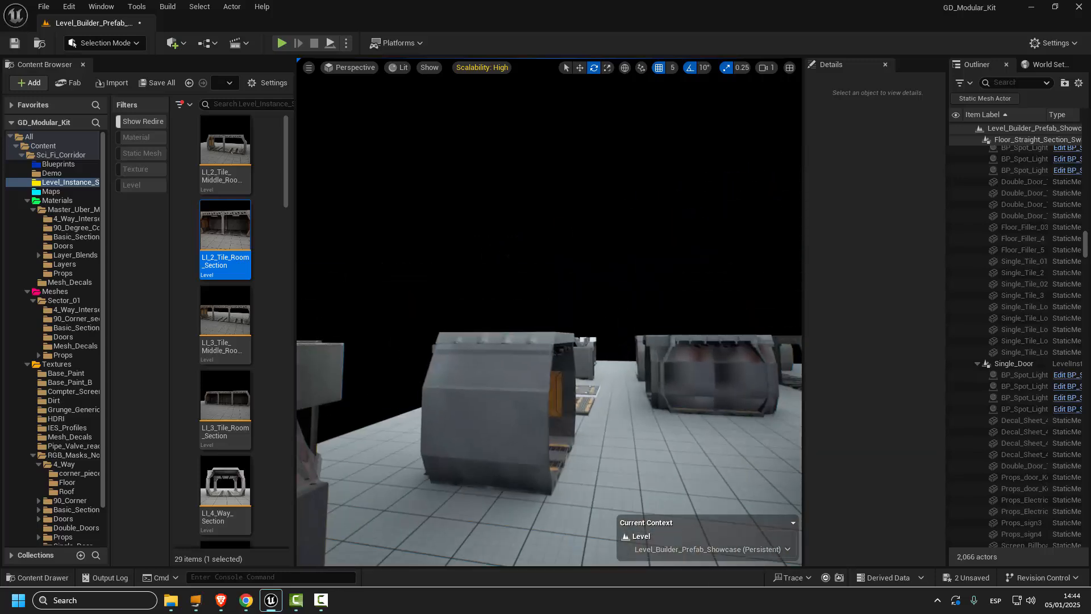
Review the remaining prefab sections along the showcase floor, checking their exterior shells and open interiors.
{"action": "right_click_drag", "start_coordinate": [549, 311], "coordinate": [711, 273]}
{"action": "right_click_drag", "start_coordinate": [549, 312], "coordinate": [455, 301]}
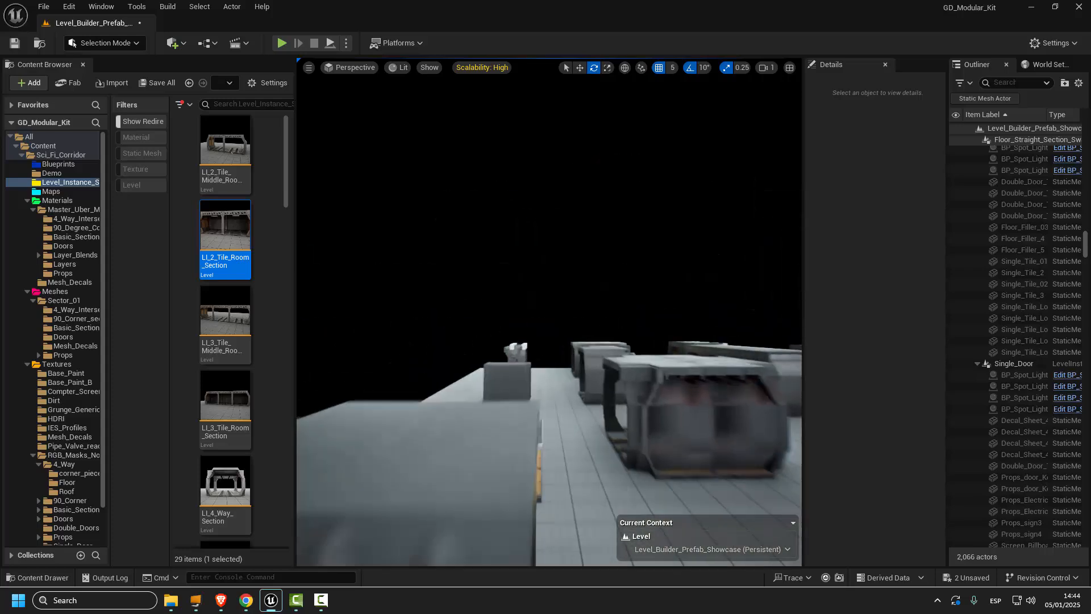
{"action": "right_click_drag", "start_coordinate": [549, 311], "coordinate": [512, 290]}
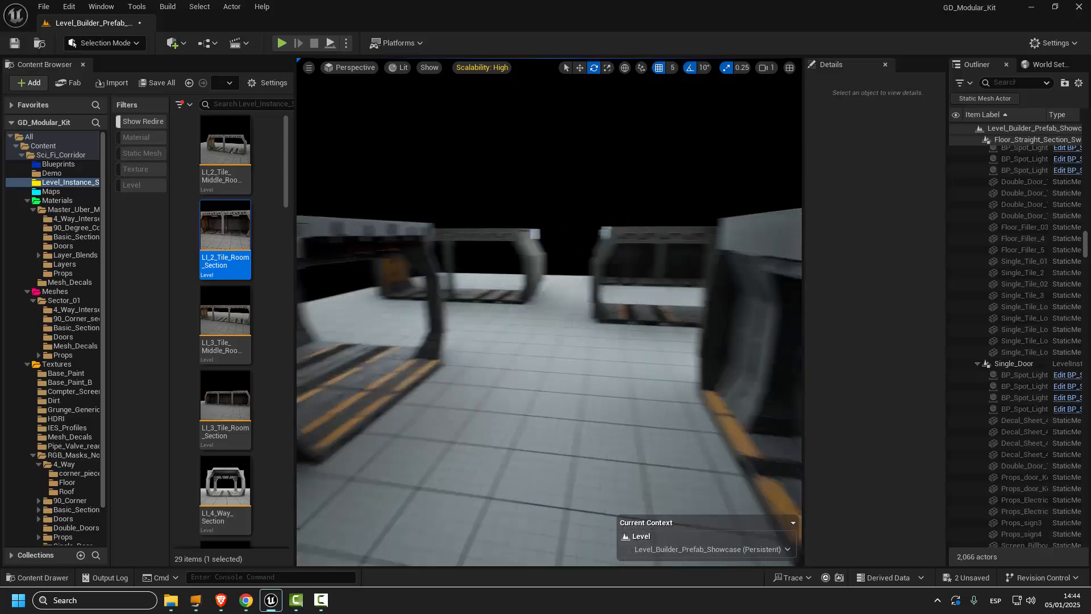
{"action": "right_click_drag", "start_coordinate": [549, 311], "coordinate": [636, 289]}
{"action": "right_click_drag", "start_coordinate": [549, 311], "coordinate": [443, 296]}
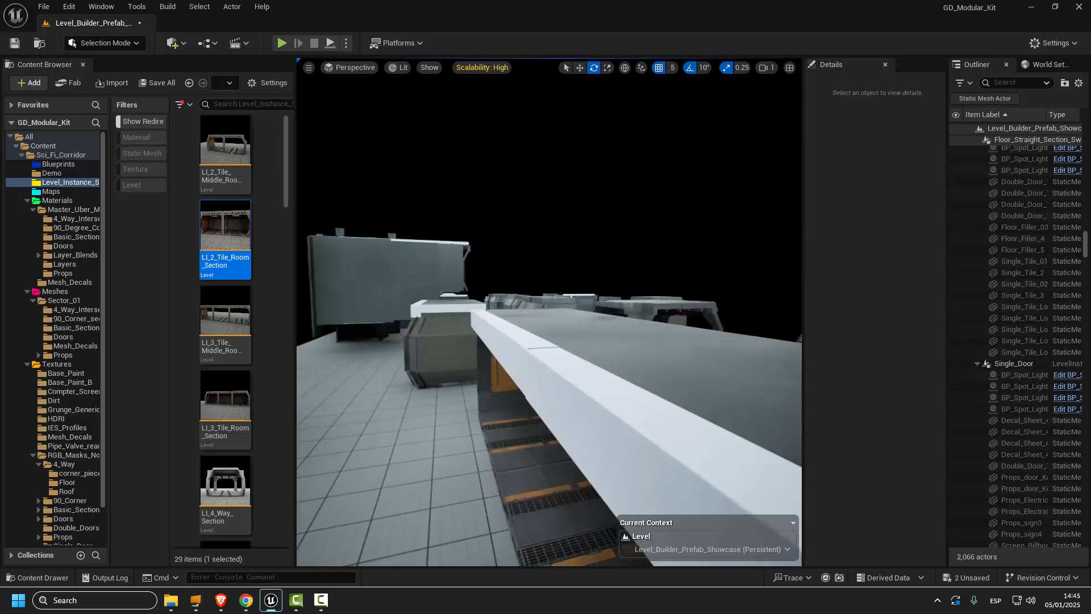
{"action": "mouse_move", "coordinate": [549, 311]}
{"action": "right_mouse_down"}
{"action": "mouse_move", "coordinate": [489, 312]}
{"action": "mouse_move", "coordinate": [602, 310]}
{"action": "mouse_move", "coordinate": [432, 306]}
{"action": "mouse_move", "coordinate": [636, 313]}
{"action": "mouse_move", "coordinate": [511, 296]}
{"action": "mouse_move", "coordinate": [522, 273]}
{"action": "mouse_move", "coordinate": [534, 307]}
{"action": "mouse_move", "coordinate": [631, 284]}
{"action": "mouse_move", "coordinate": [602, 307]}
{"action": "mouse_move", "coordinate": [637, 301]}
{"action": "mouse_move", "coordinate": [477, 313]}
{"action": "mouse_move", "coordinate": [535, 324]}
{"action": "mouse_move", "coordinate": [591, 301]}
{"action": "mouse_move", "coordinate": [625, 304]}
{"action": "mouse_move", "coordinate": [534, 307]}
{"action": "mouse_move", "coordinate": [538, 327]}
{"action": "mouse_move", "coordinate": [546, 309]}
{"action": "right_mouse_up"}
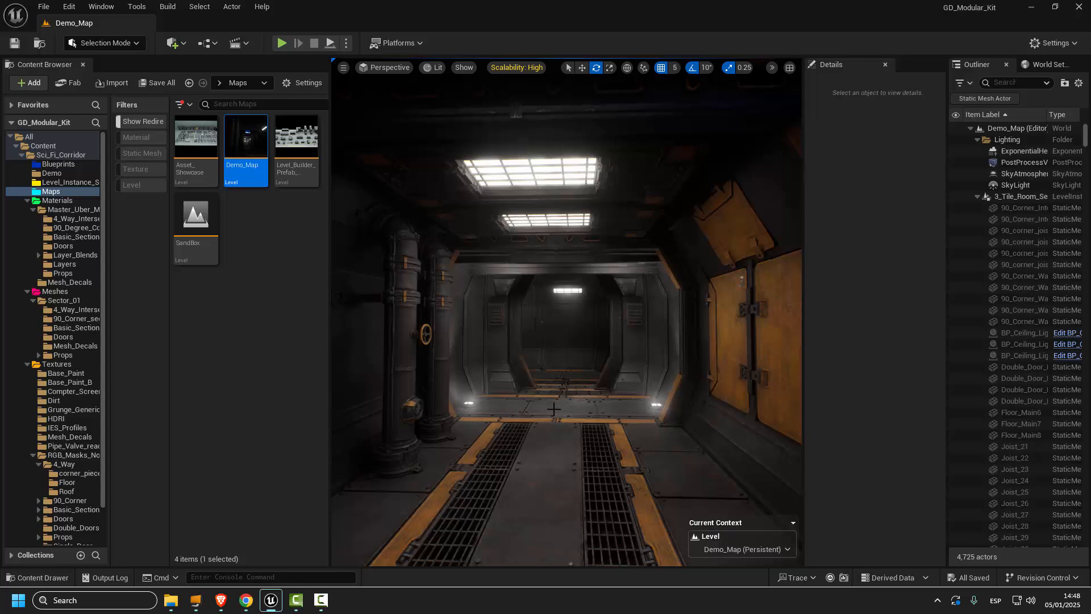
Examine the exterior layout of the assembled Demo_Map from overhead and from the sides.
{"action": "right_click_drag", "start_coordinate": [553, 409], "coordinate": [566, 375]}
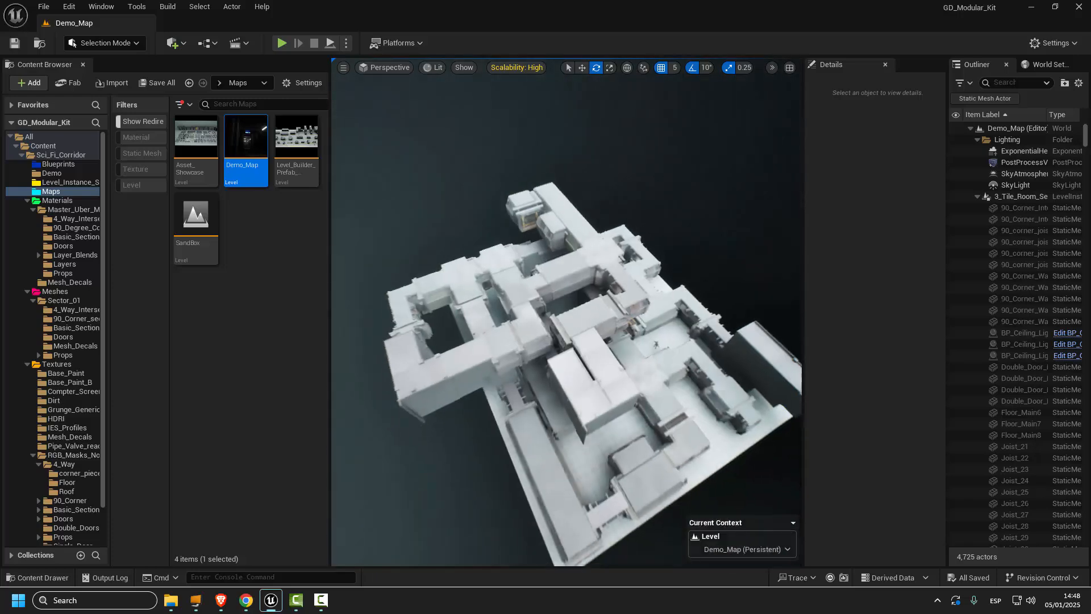
{"action": "right_click_drag", "start_coordinate": [566, 312], "coordinate": [562, 387]}
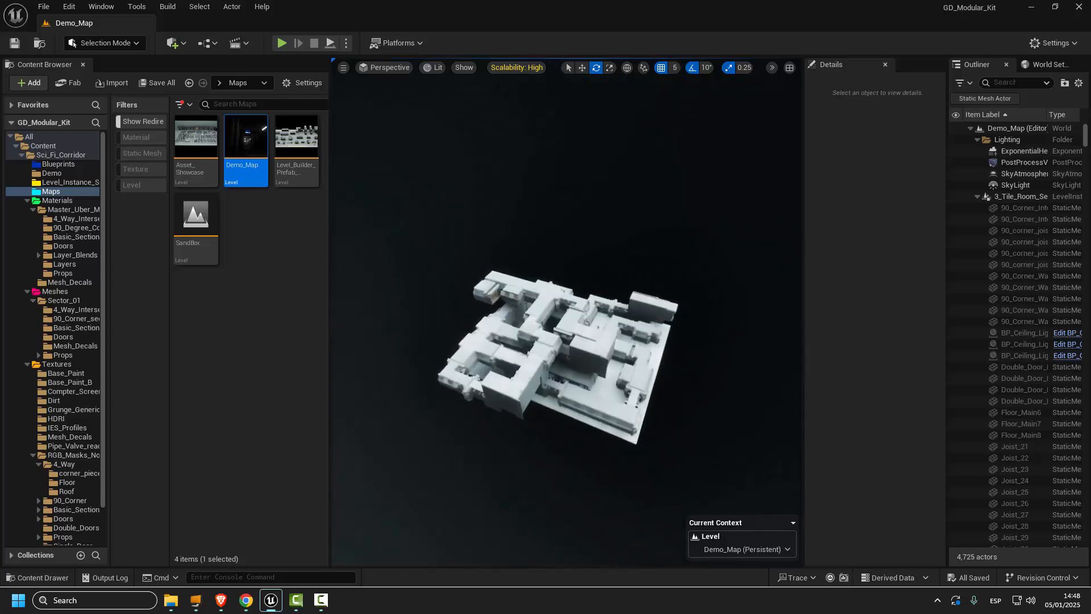
{"action": "key", "text": "w"}
{"action": "right_click_drag", "start_coordinate": [566, 312], "coordinate": [537, 342]}
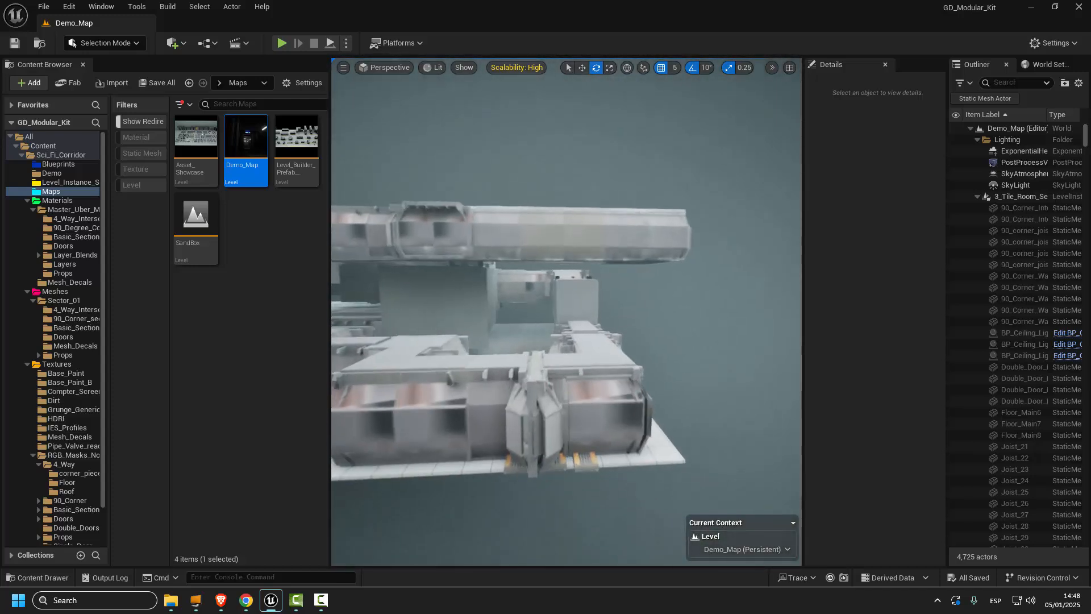
{"action": "right_click_drag", "start_coordinate": [537, 342], "coordinate": [540, 341]}
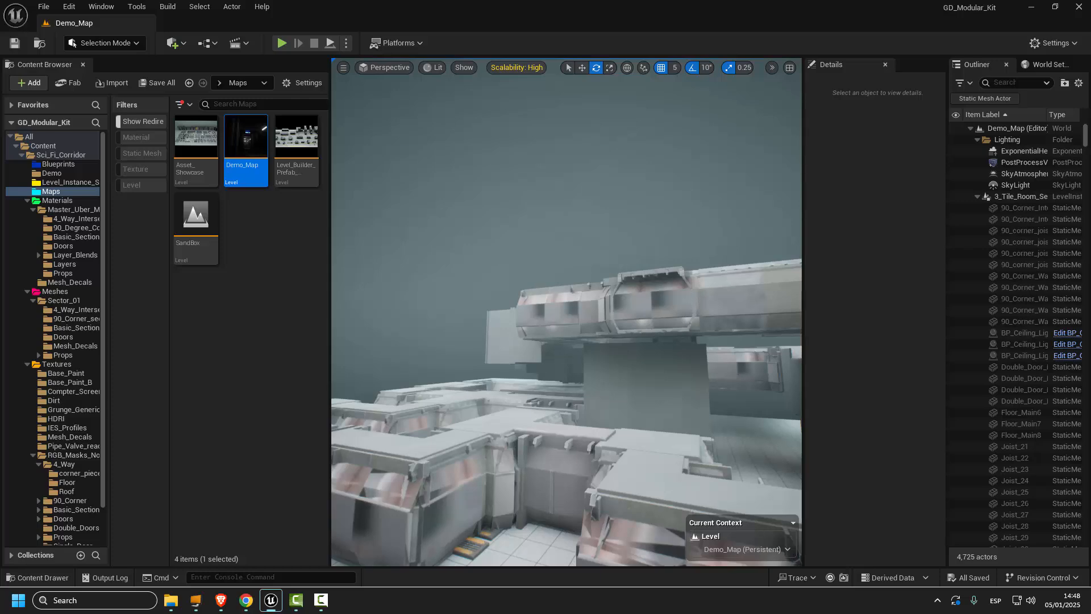
{"action": "right_click_drag", "start_coordinate": [540, 341], "coordinate": [541, 338]}
Inspect the Demo_Map interior, checking the corner column pieces, wall panels, floor joints and long corridor.
{"action": "right_click_drag", "start_coordinate": [706, 400], "coordinate": [706, 400]}
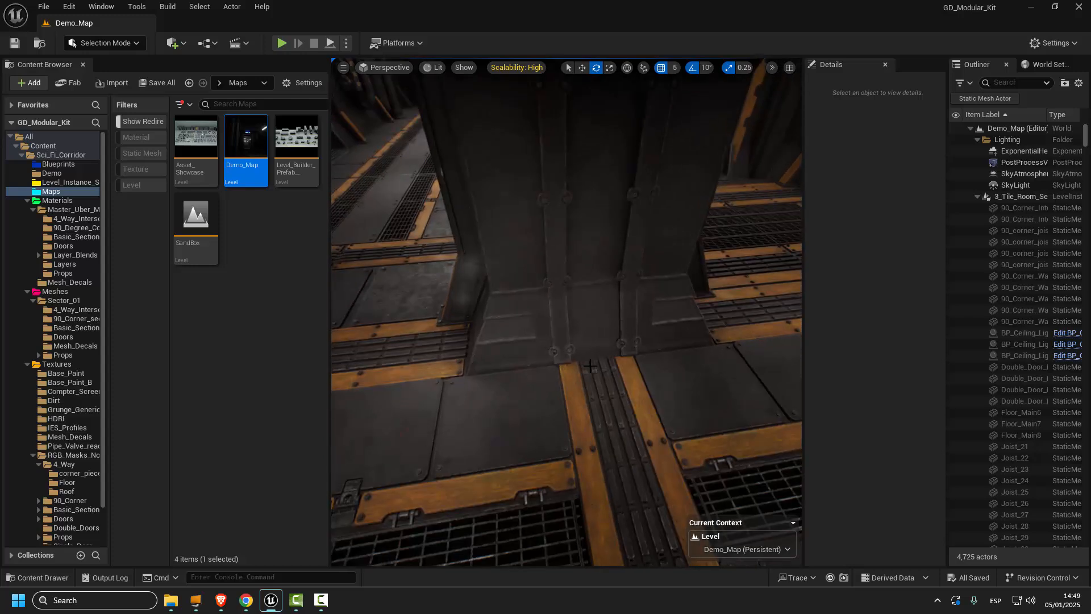
{"action": "right_click_drag", "start_coordinate": [675, 393], "coordinate": [676, 393]}
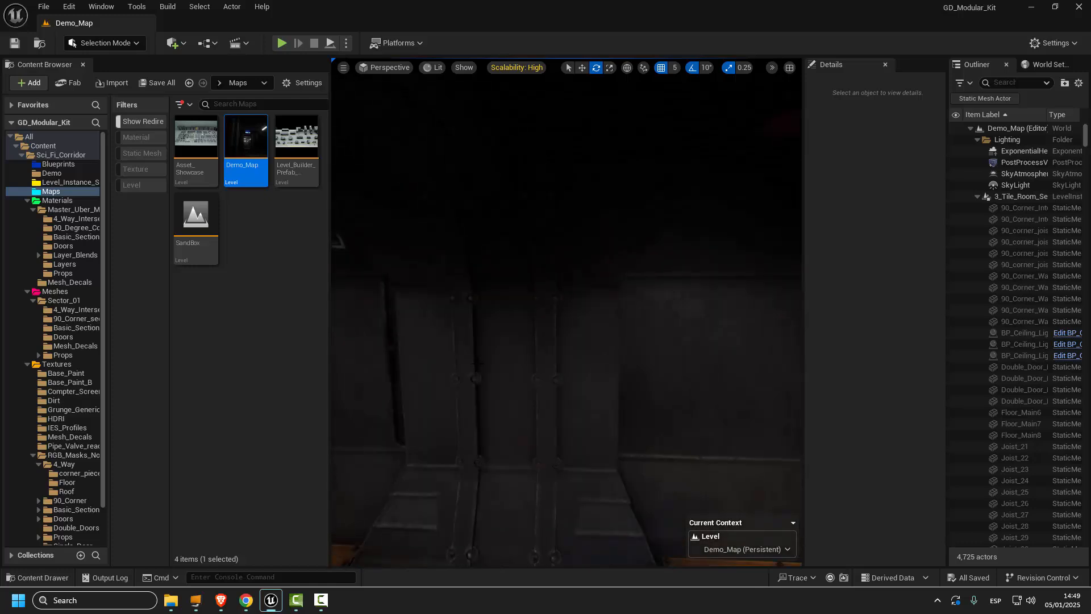
{"action": "right_click_drag", "start_coordinate": [549, 355], "coordinate": [548, 355]}
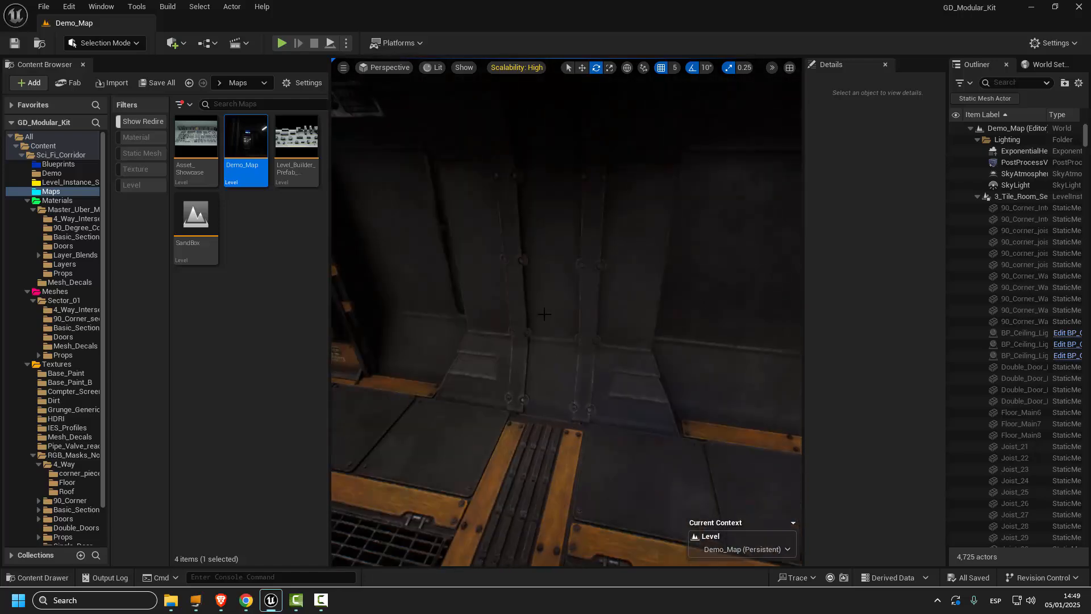
{"action": "right_click_drag", "start_coordinate": [550, 456], "coordinate": [550, 456]}
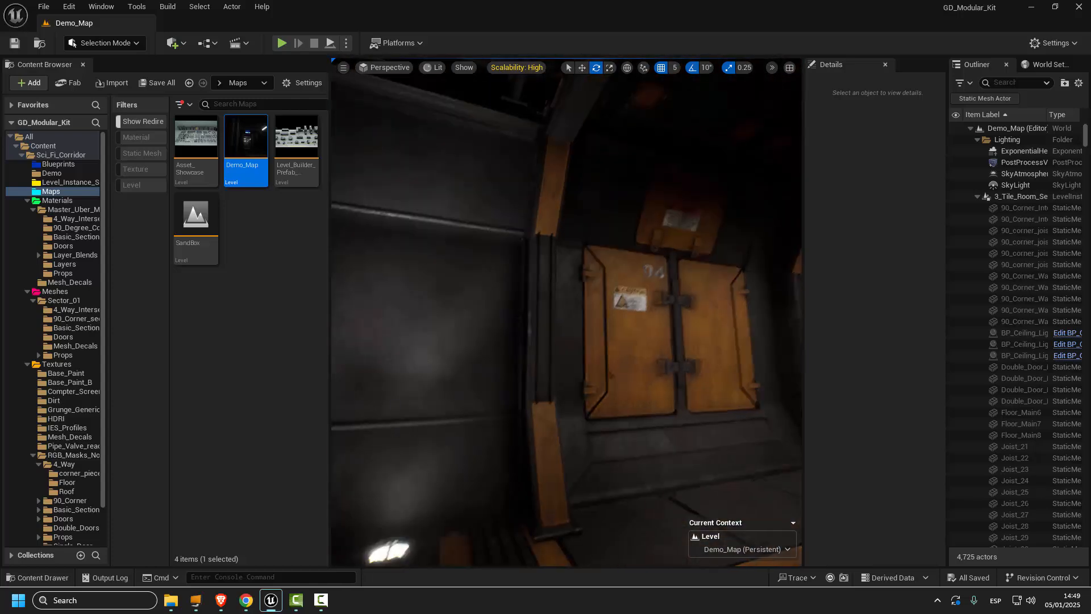
{"action": "right_click_drag", "start_coordinate": [491, 502], "coordinate": [491, 501]}
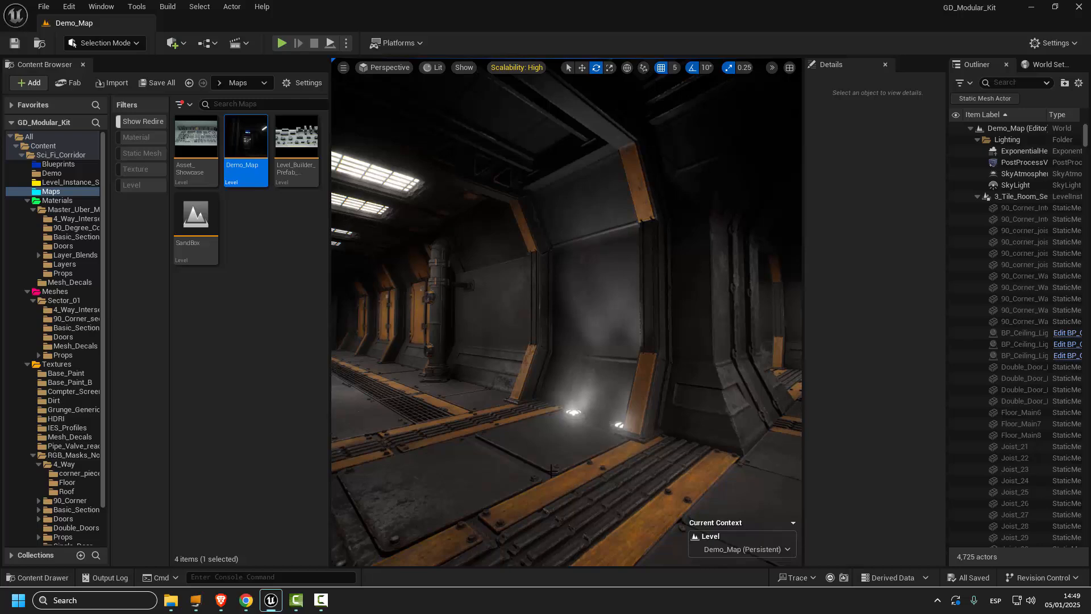
{"action": "right_click_drag", "start_coordinate": [541, 410], "coordinate": [464, 356]}
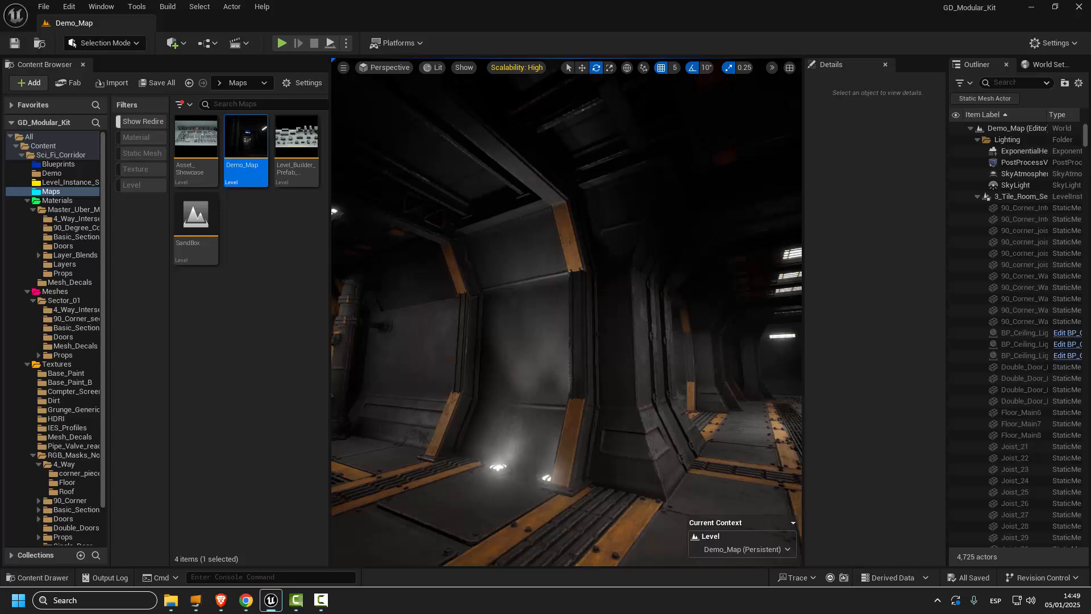
{"action": "right_click_drag", "start_coordinate": [512, 343], "coordinate": [540, 340]}
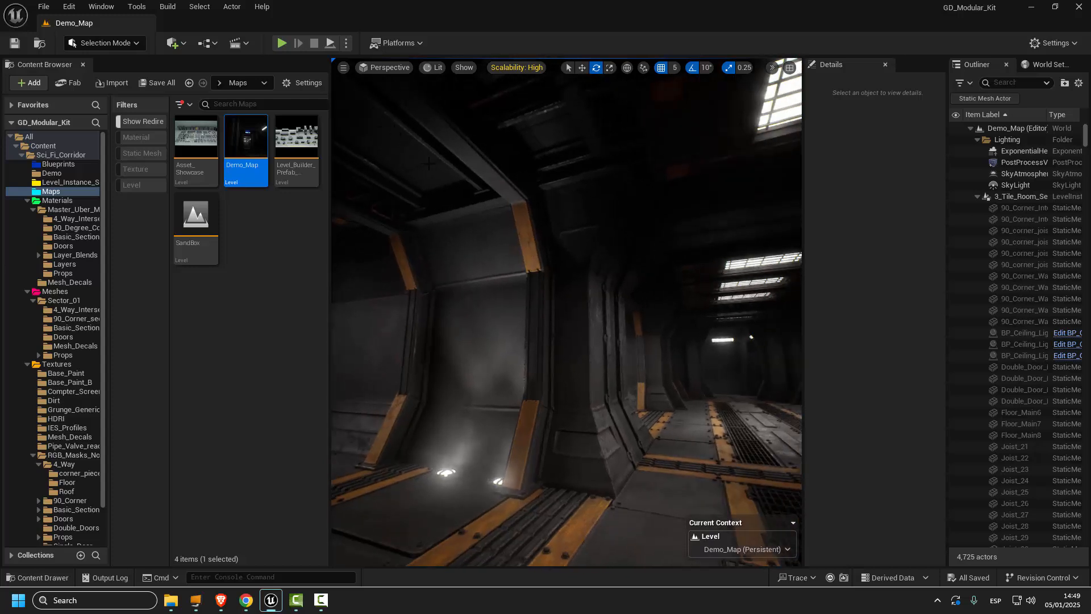
{"action": "right_click_drag", "start_coordinate": [429, 163], "coordinate": [506, 279]}
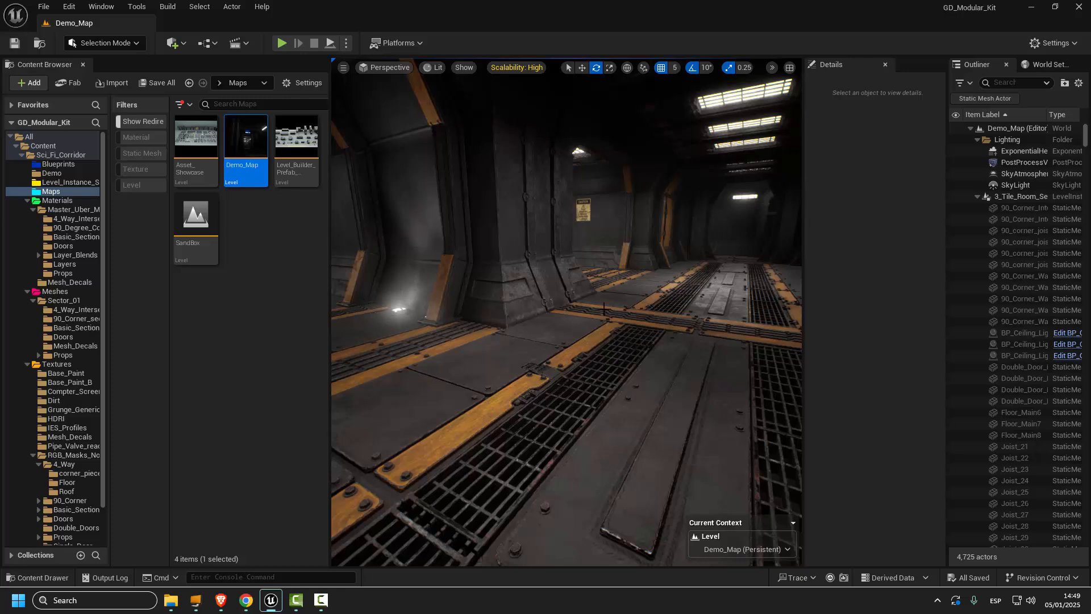
{"action": "right_click_drag", "start_coordinate": [597, 305], "coordinate": [544, 316]}
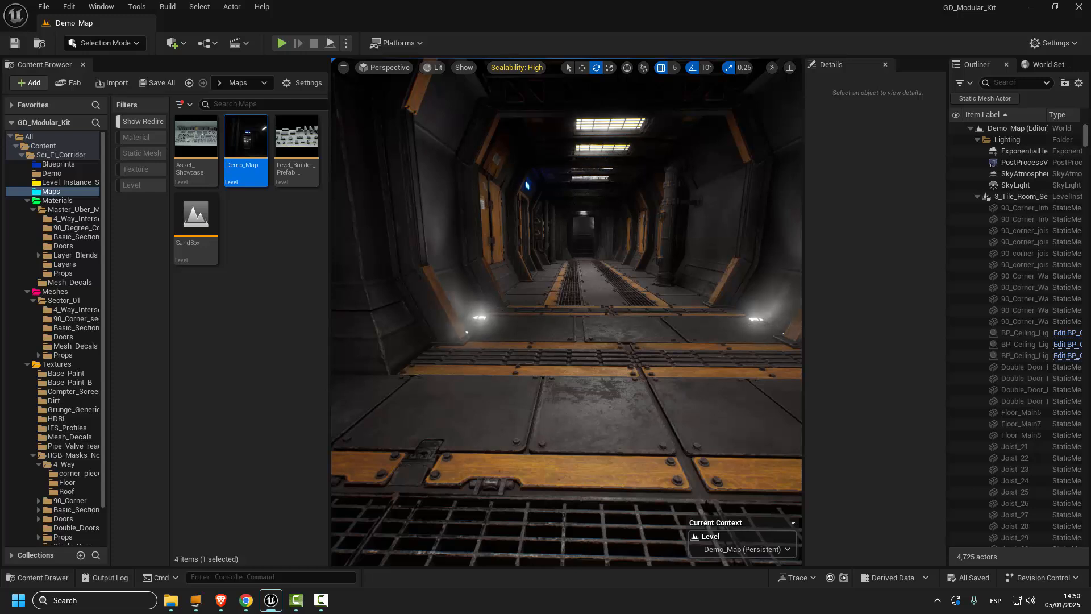
{"action": "right_click_drag", "start_coordinate": [432, 323], "coordinate": [413, 324]}
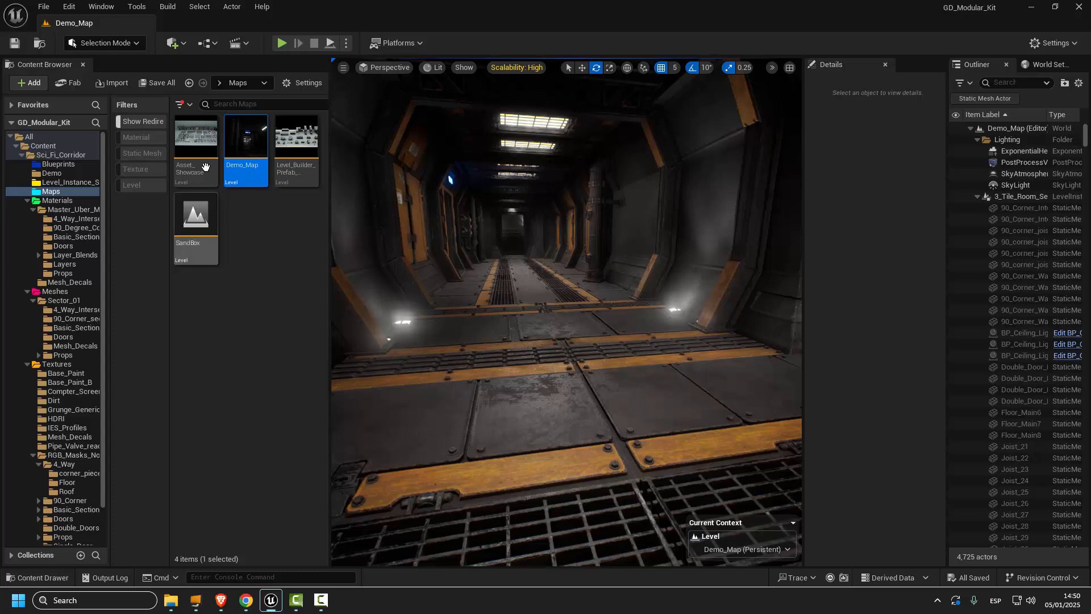
Browse the corner static meshes in the Meshes/Sector_01/90_Corner_section folder.
{"action": "left_click", "coordinate": [56, 292]}
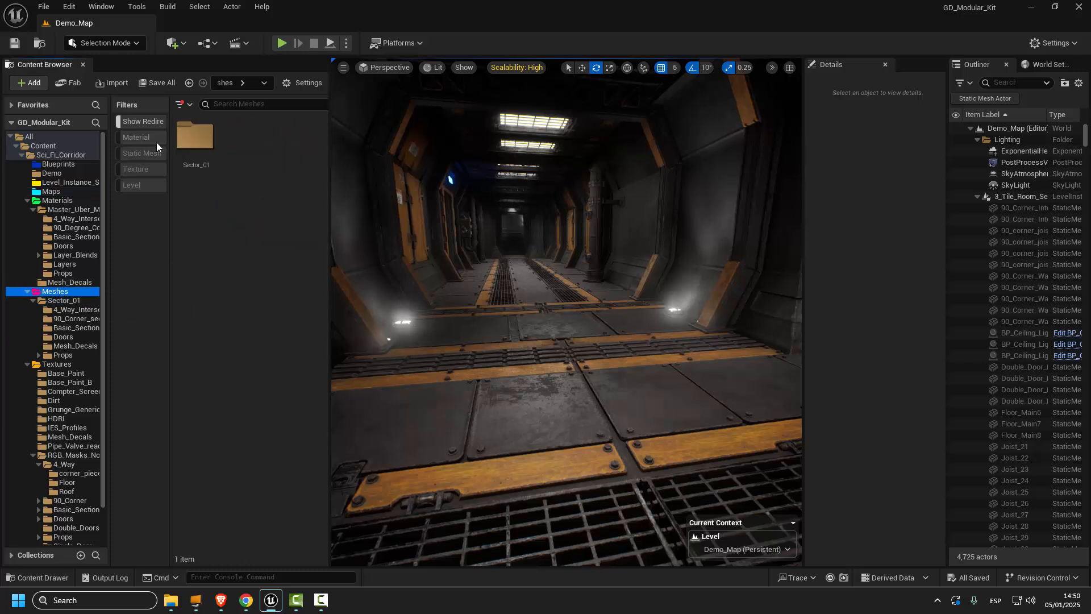
{"action": "double_click", "coordinate": [195, 140]}
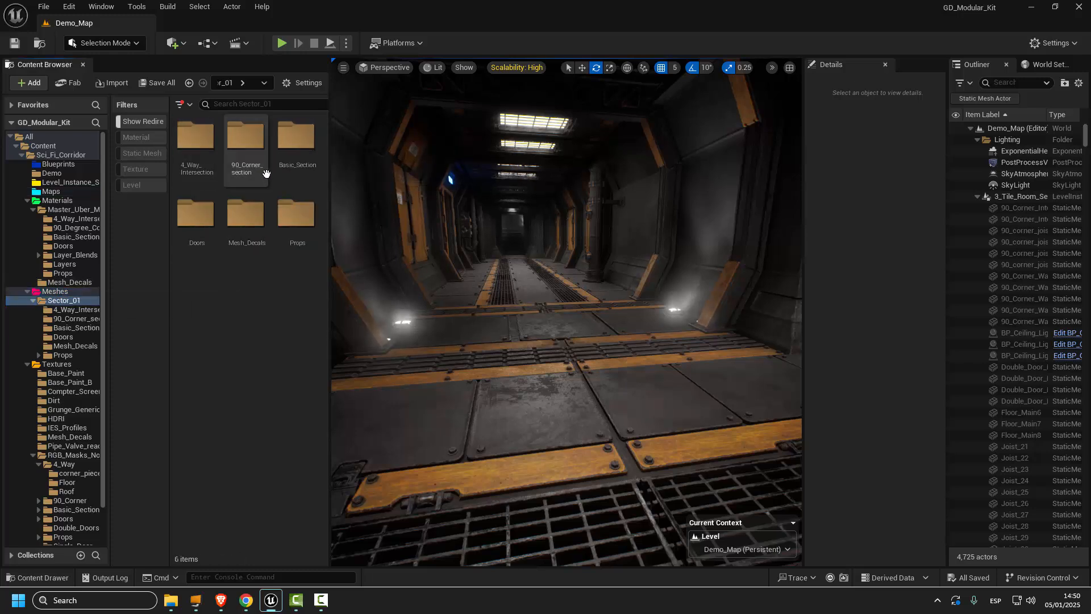
{"action": "double_click", "coordinate": [245, 138]}
{"action": "scroll", "coordinate": [307, 255], "scroll_direction": "down", "scroll_amount": 3}
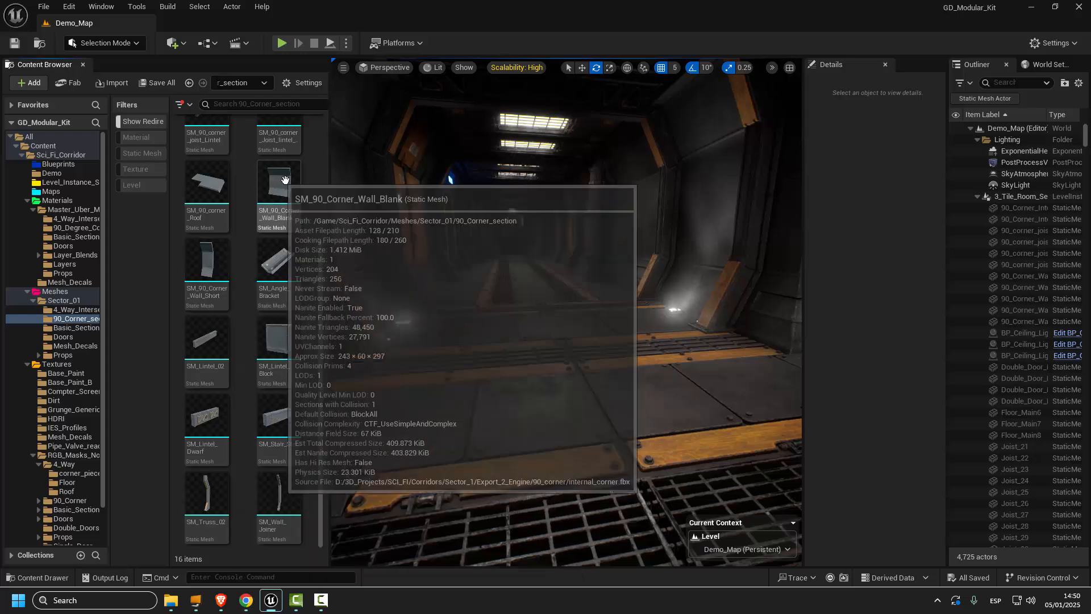
{"action": "scroll", "coordinate": [320, 399], "scroll_direction": "up", "scroll_amount": 1}
{"action": "scroll", "coordinate": [326, 375], "scroll_direction": "up", "scroll_amount": 3}
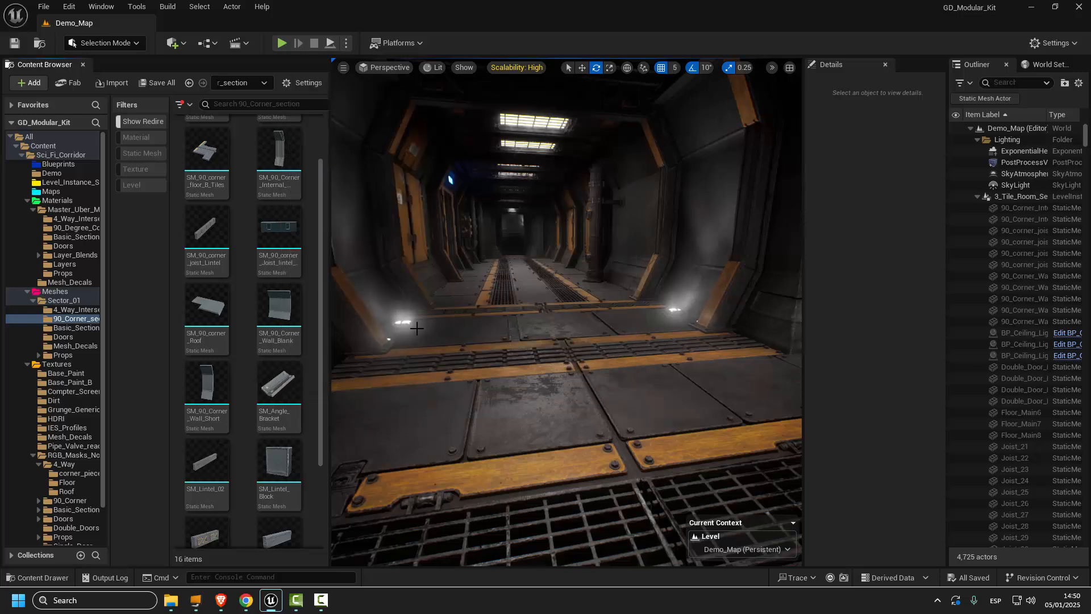
{"action": "scroll", "coordinate": [321, 323], "scroll_direction": "up", "scroll_amount": 2}
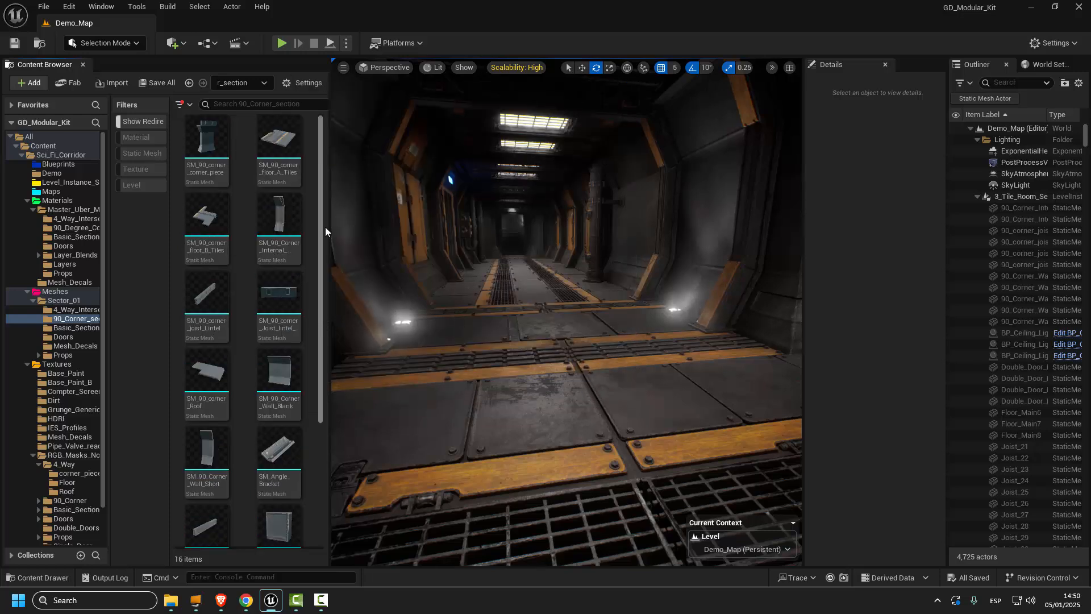
{"action": "scroll", "coordinate": [319, 273], "scroll_direction": "down", "scroll_amount": 1}
{"action": "scroll", "coordinate": [324, 285], "scroll_direction": "up", "scroll_amount": 1}
Open the SandBox level from the Maps folder.
{"action": "mouse_move", "coordinate": [544, 271]}
{"action": "right_mouse_down"}
{"action": "mouse_move", "coordinate": [533, 301]}
{"action": "mouse_move", "coordinate": [563, 281]}
{"action": "right_mouse_up"}
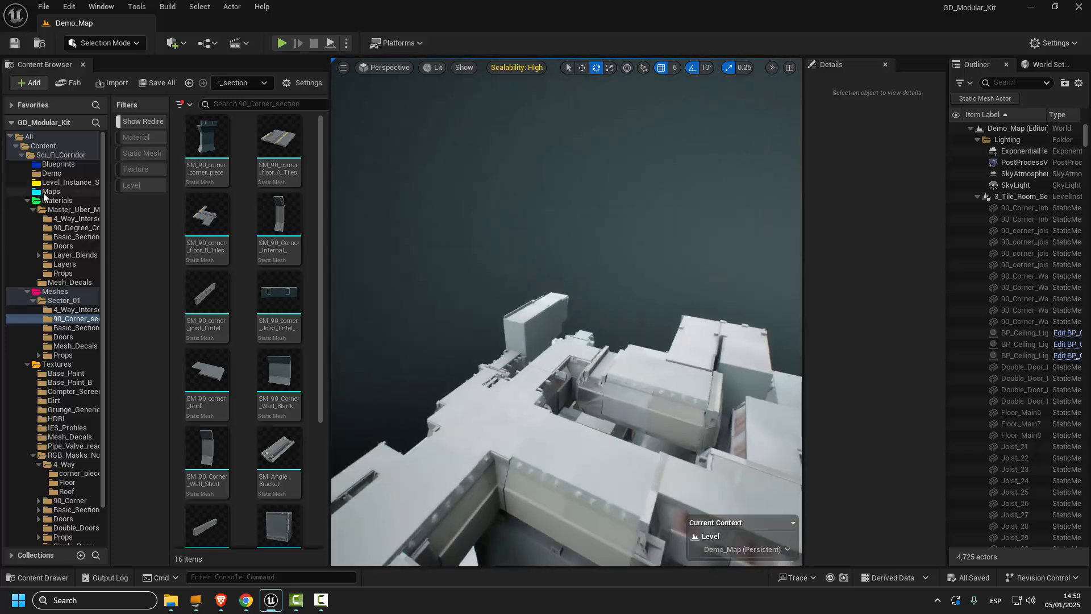
{"action": "left_click", "coordinate": [48, 192]}
{"action": "double_click", "coordinate": [192, 213]}
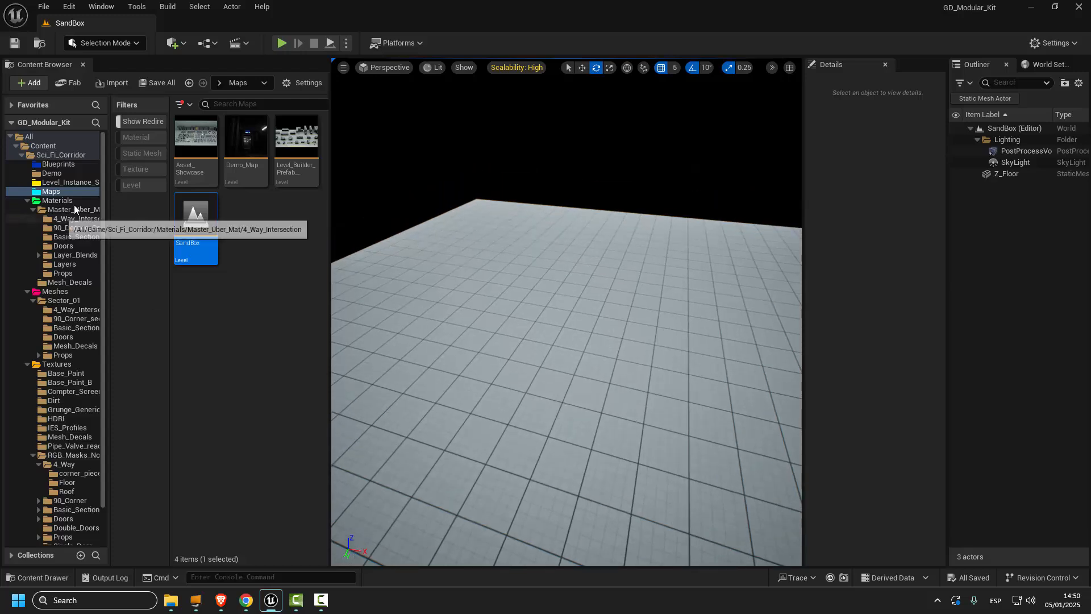
Place the LI_4_Way_Section level instance in SandBox and reset its location to the world origin.
{"action": "left_click", "coordinate": [73, 181]}
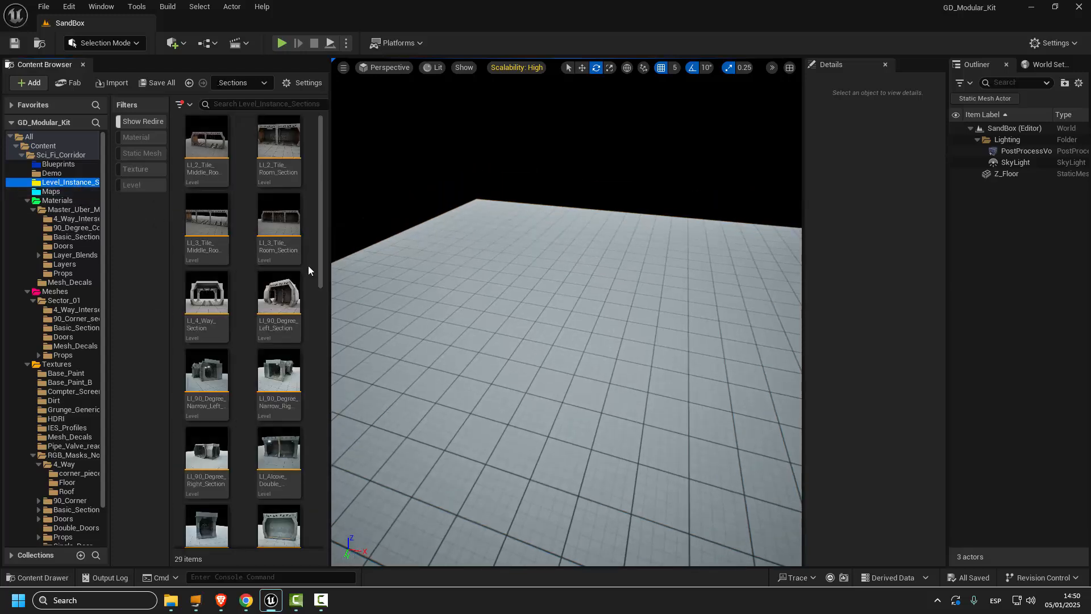
{"action": "left_click_drag", "start_coordinate": [207, 293], "coordinate": [525, 383]}
{"action": "left_click", "coordinate": [931, 278]}
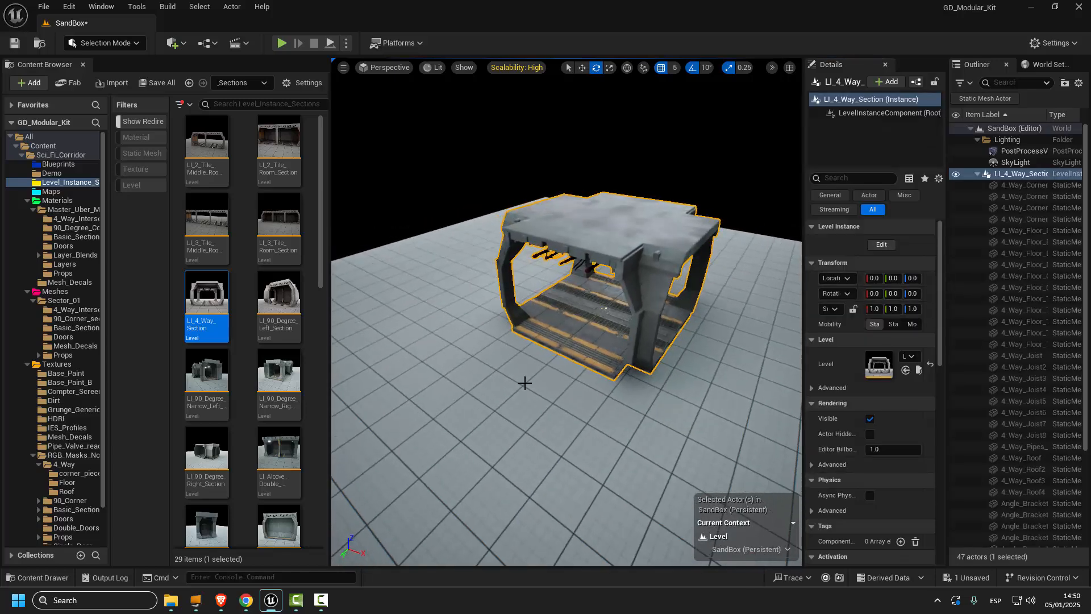
Add the LI_Straight_Section level instance to SandBox and reset its location to the world origin.
{"action": "left_click_drag", "start_coordinate": [319, 265], "coordinate": [318, 510]}
{"action": "left_click_drag", "start_coordinate": [206, 382], "coordinate": [647, 321]}
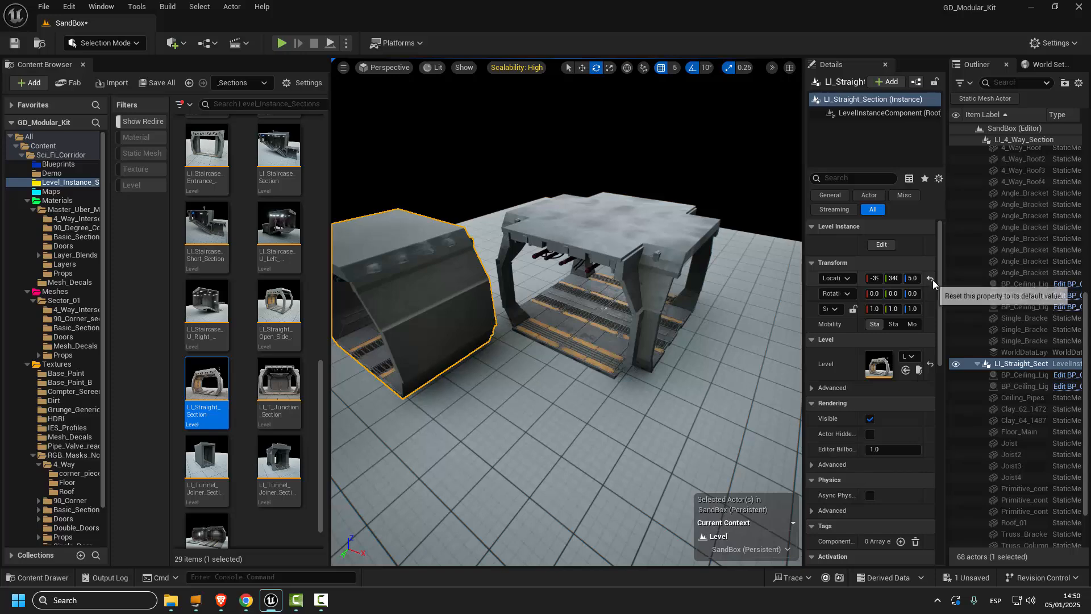
{"action": "left_click", "coordinate": [932, 279]}
{"action": "middle_click_drag", "start_coordinate": [565, 369], "coordinate": [573, 372]}
{"action": "key", "text": "w"}
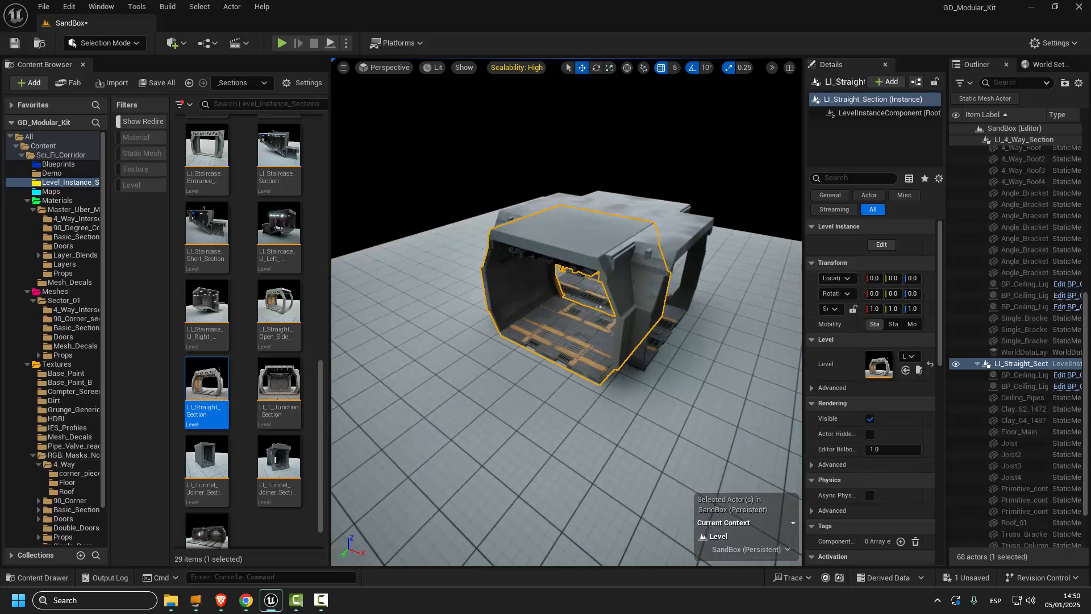
Select the straight section overlapping the 4-way section and activate the Move tool for it.
{"action": "left_click_drag", "start_coordinate": [574, 394], "coordinate": [541, 388], "text": "alt"}
{"action": "key", "text": "r"}
{"action": "left_click", "coordinate": [553, 350]}
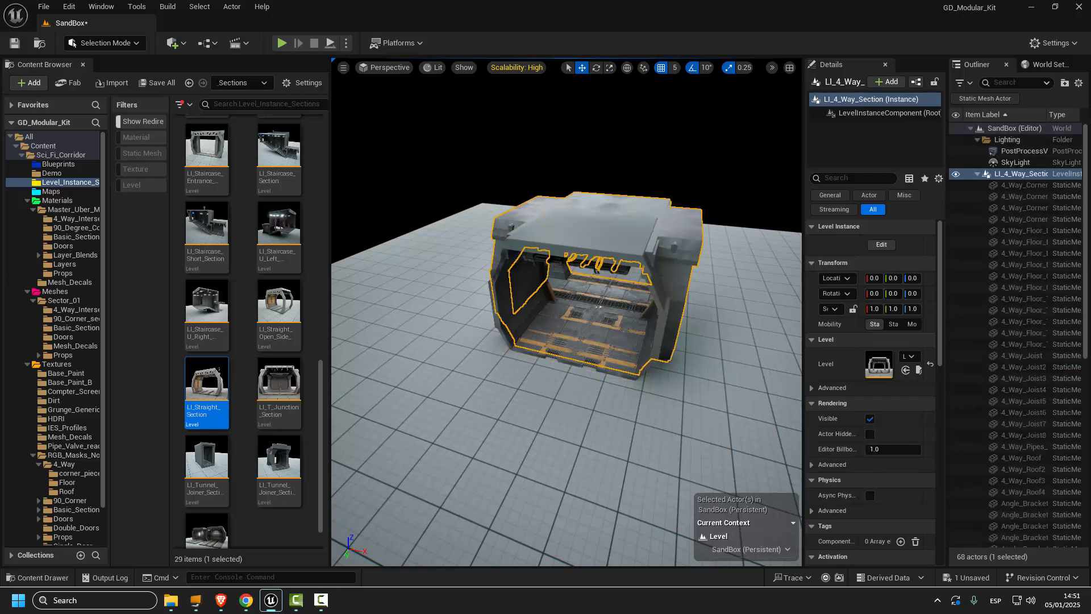
{"action": "left_click", "coordinate": [506, 348]}
{"action": "scroll", "coordinate": [506, 349], "scroll_direction": "up", "scroll_amount": 4}
{"action": "key", "text": "e"}
{"action": "left_click_drag", "start_coordinate": [536, 391], "coordinate": [451, 277], "text": "alt"}
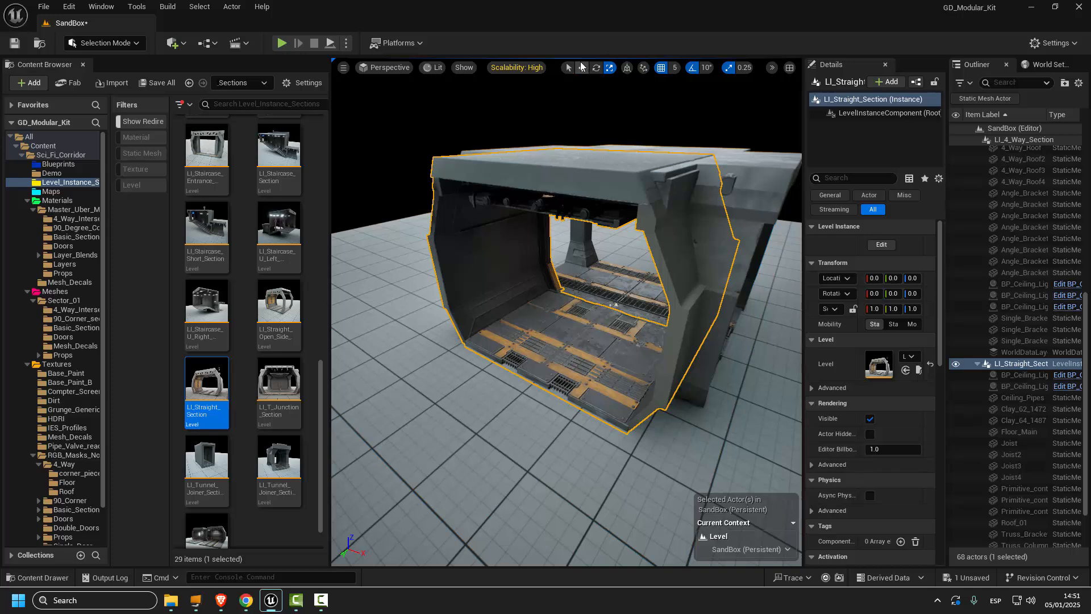
{"action": "left_click", "coordinate": [581, 67]}
{"action": "left_click_drag", "start_coordinate": [545, 363], "coordinate": [571, 362], "text": "alt"}
{"action": "left_click_drag", "start_coordinate": [615, 328], "coordinate": [610, 328], "text": "alt"}
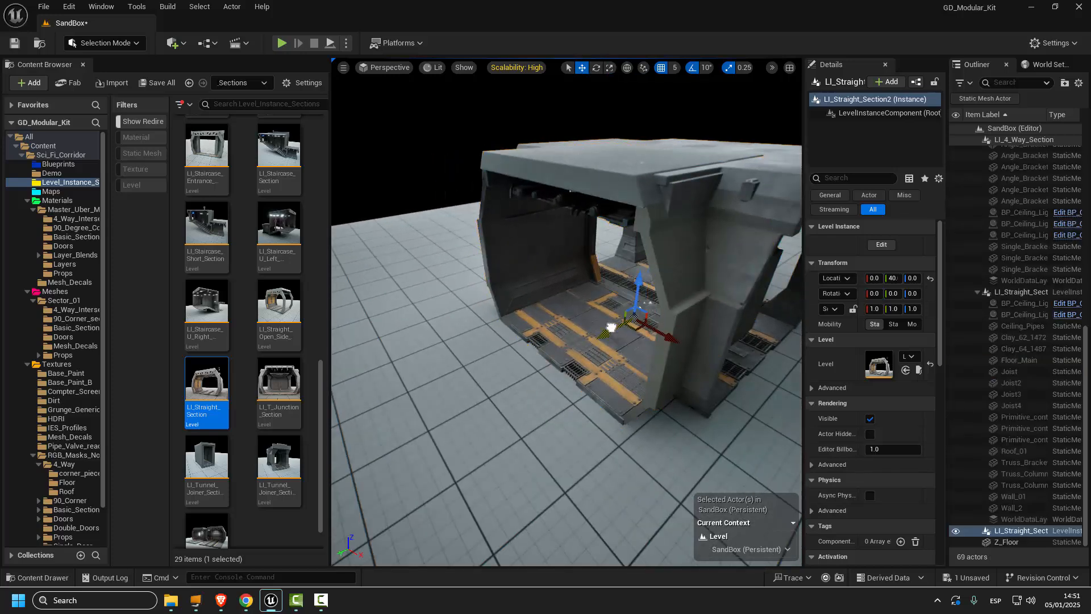
{"action": "key", "text": "ctrl+z"}
{"action": "key", "text": "ctrl+z"}
{"action": "key", "text": "ctrl+z"}
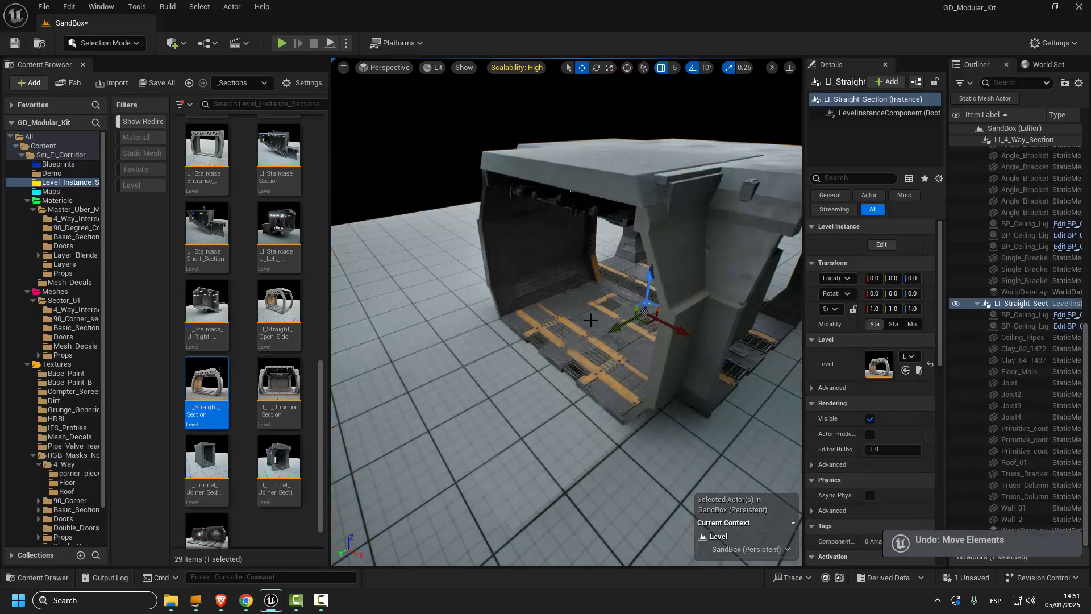
Move the straight section along the Y axis to about 260, against the 4-way section's opening.
{"action": "left_click_drag", "start_coordinate": [483, 366], "coordinate": [649, 313], "text": "alt"}
{"action": "mouse_move", "coordinate": [649, 312]}
{"action": "middle_mouse_down"}
{"action": "mouse_move", "coordinate": [625, 307]}
{"action": "mouse_move", "coordinate": [654, 295]}
{"action": "middle_mouse_up"}
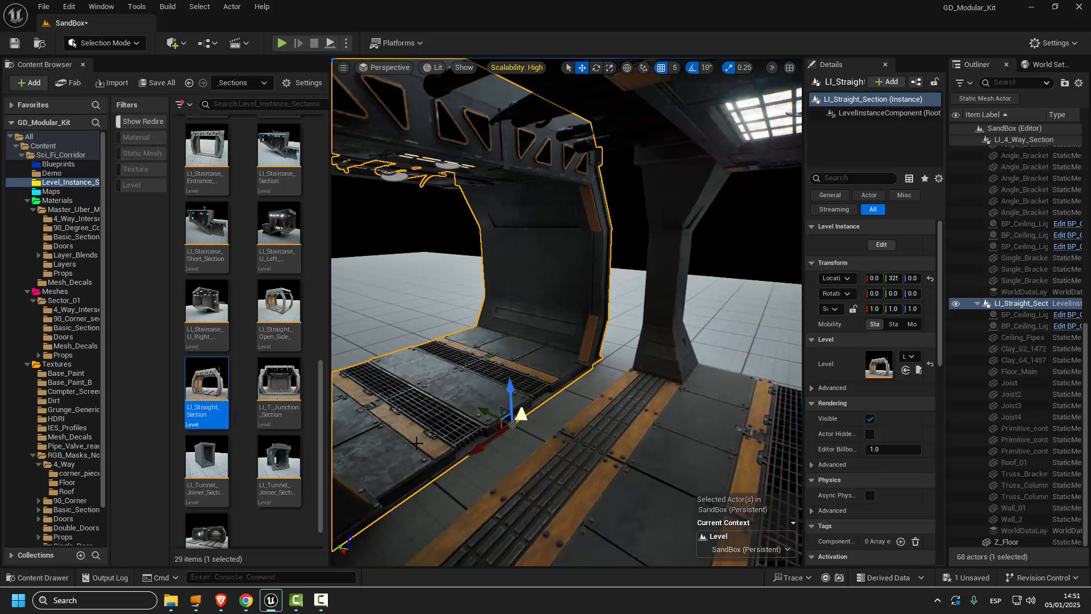
{"action": "left_click_drag", "start_coordinate": [480, 409], "coordinate": [410, 384]}
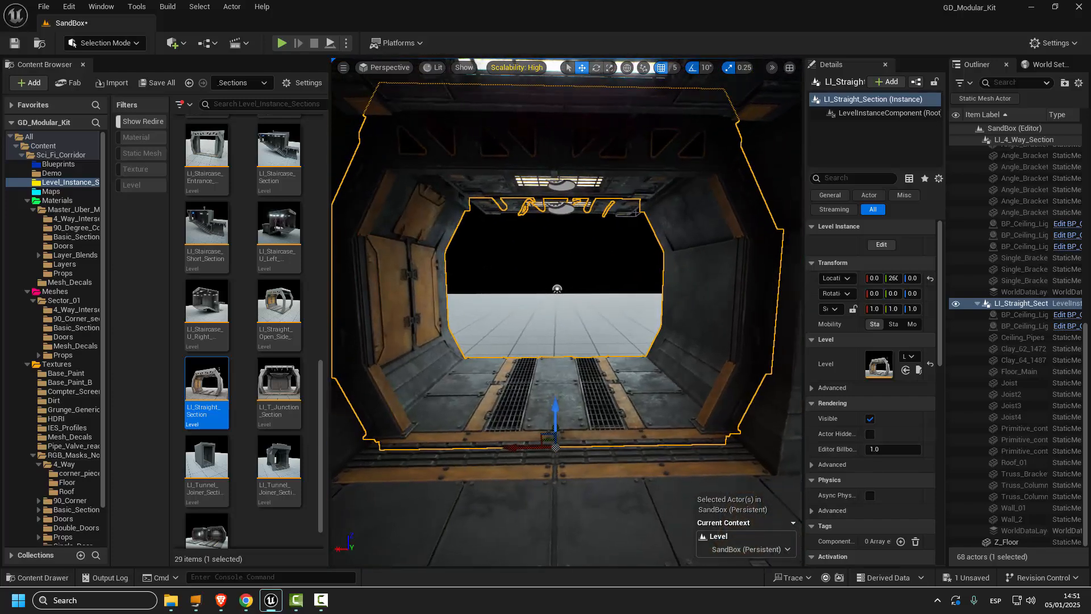
Examine the joint between the straight section and the 4-way section from inside the corridor.
{"action": "scroll", "coordinate": [549, 404], "scroll_direction": "up", "scroll_amount": 3}
{"action": "middle_click_drag", "start_coordinate": [549, 405], "coordinate": [549, 443]}
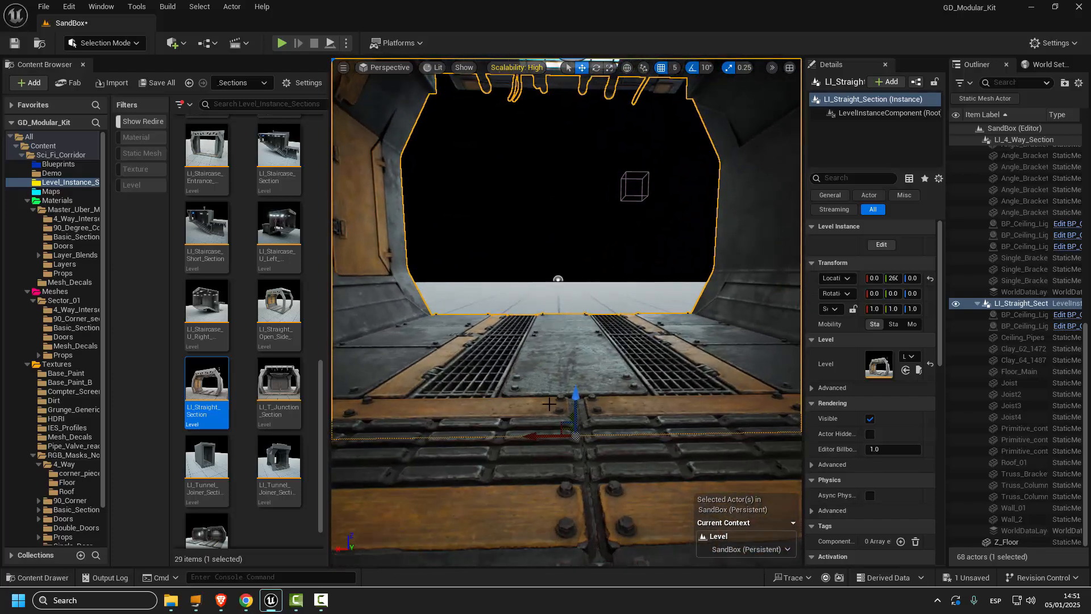
{"action": "scroll", "coordinate": [550, 434], "scroll_direction": "down", "scroll_amount": 3}
{"action": "left_click_drag", "start_coordinate": [550, 434], "coordinate": [489, 458], "text": "alt"}
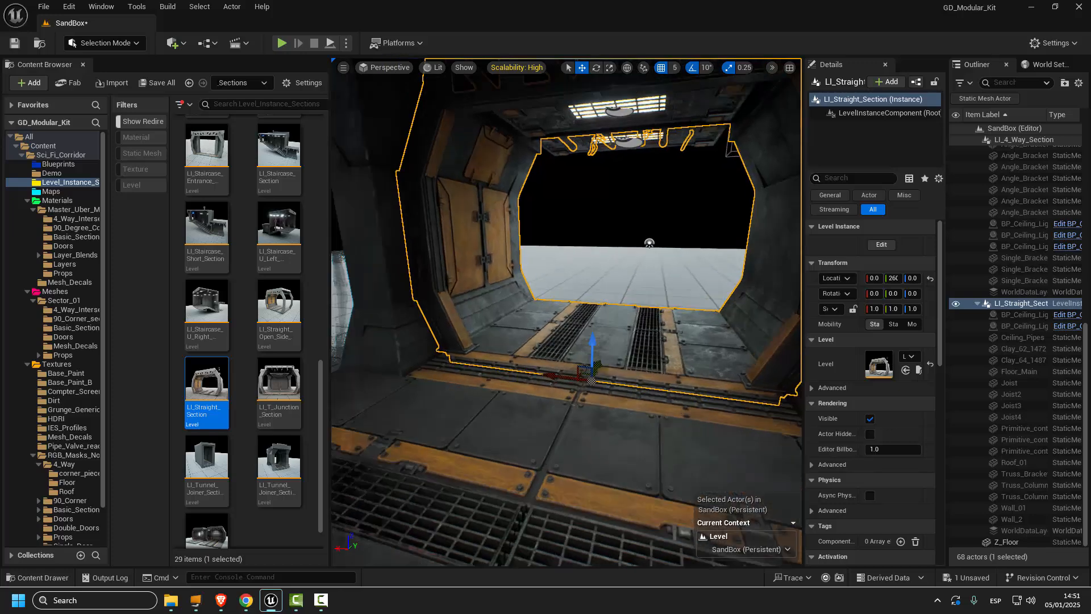
{"action": "middle_click_drag", "start_coordinate": [489, 458], "coordinate": [443, 421]}
{"action": "scroll", "coordinate": [566, 312], "scroll_direction": "up", "scroll_amount": 4}
{"action": "scroll", "coordinate": [566, 312], "scroll_direction": "down", "scroll_amount": 2}
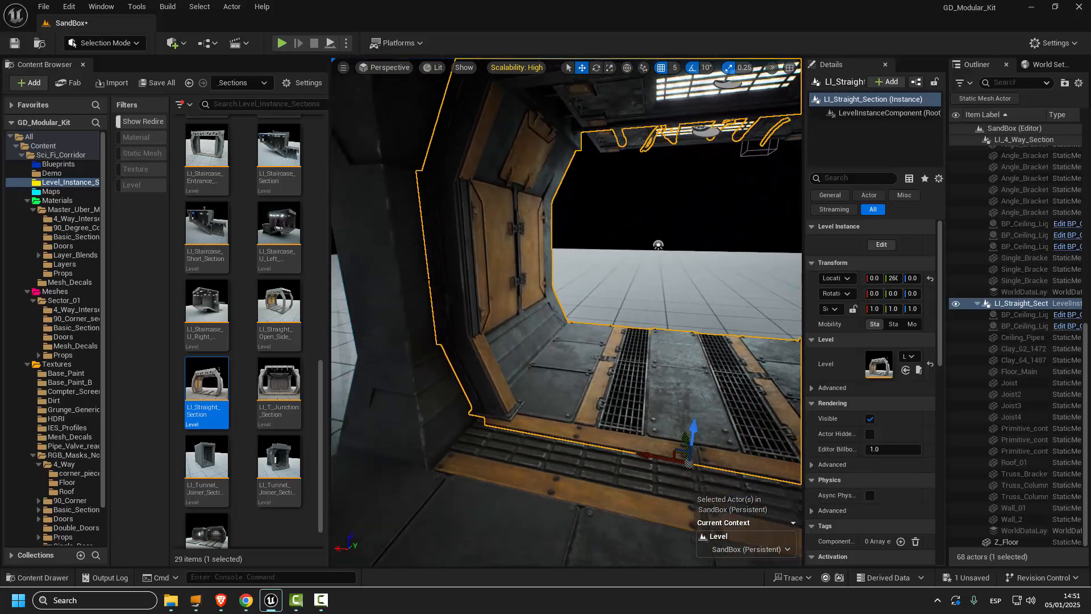
{"action": "left_click", "coordinate": [630, 211]}
{"action": "scroll", "coordinate": [629, 211], "scroll_direction": "up", "scroll_amount": 1}
{"action": "scroll", "coordinate": [630, 210], "scroll_direction": "down", "scroll_amount": 1}
{"action": "scroll", "coordinate": [630, 210], "scroll_direction": "up", "scroll_amount": 1}
{"action": "left_click", "coordinate": [651, 135]}
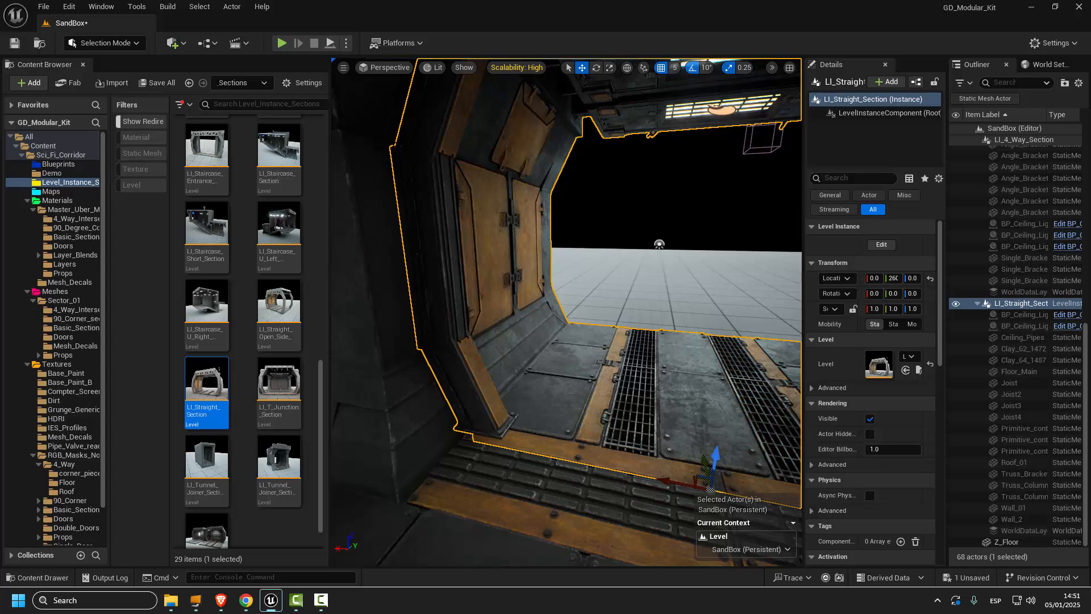
Clear the selection and inspect the floor and wall trim where the straight section meets the 4-way section.
{"action": "key", "text": "Escape"}
{"action": "scroll", "coordinate": [430, 279], "scroll_direction": "up", "scroll_amount": 2}
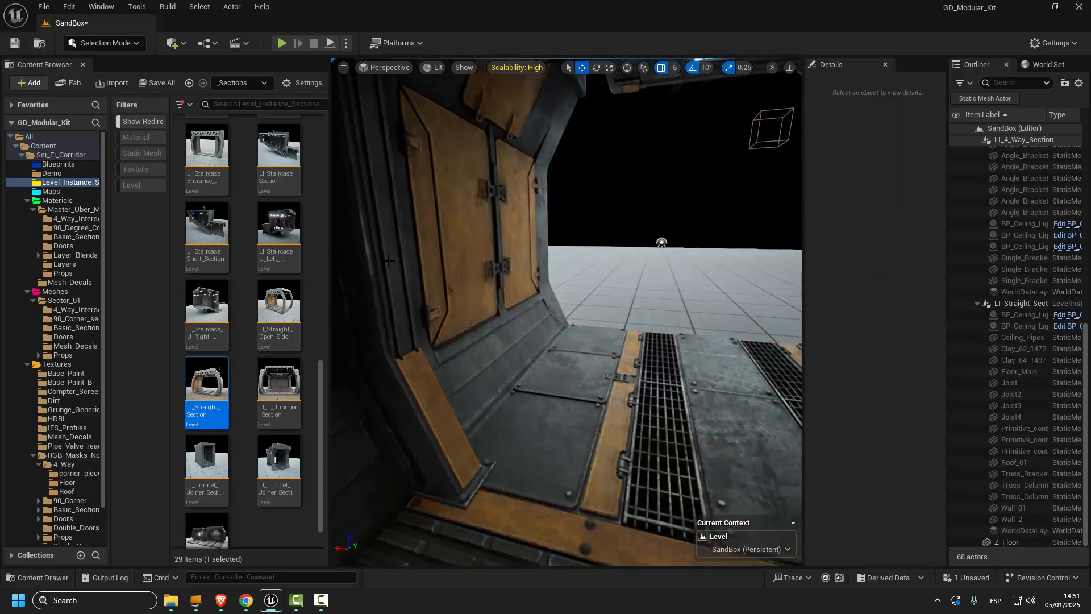
{"action": "middle_click_drag", "start_coordinate": [478, 261], "coordinate": [430, 279]}
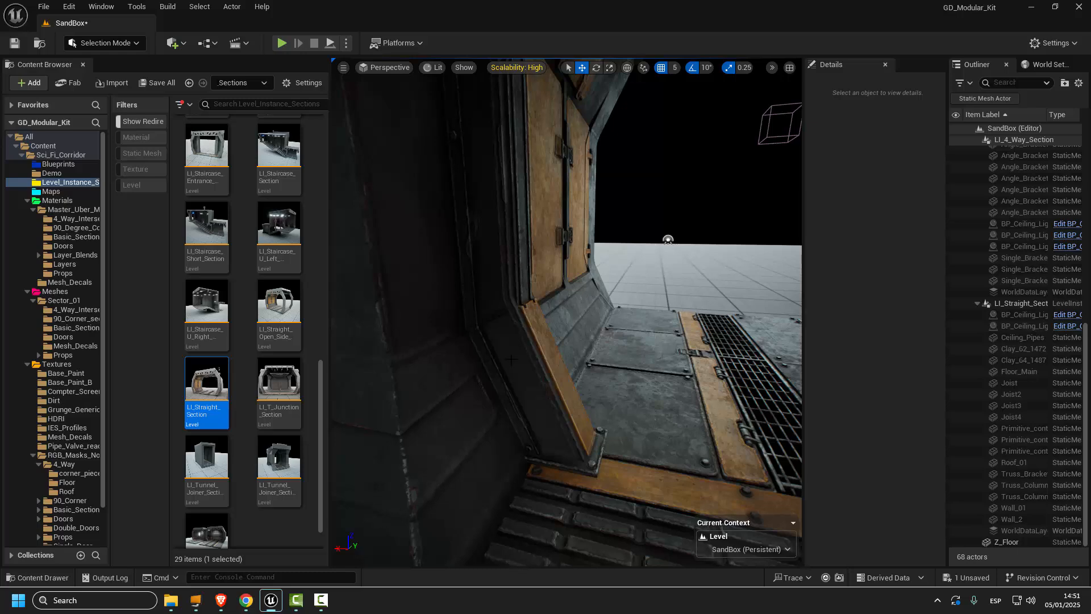
{"action": "middle_click_drag", "start_coordinate": [511, 359], "coordinate": [596, 398]}
{"action": "right_click_drag", "start_coordinate": [512, 359], "coordinate": [560, 348]}
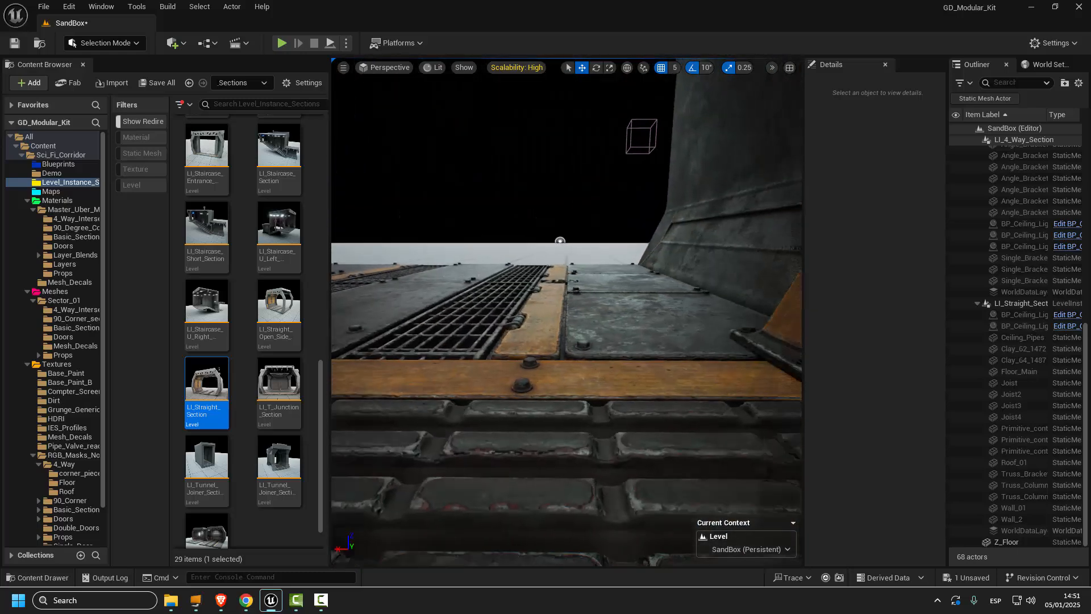
{"action": "middle_click_drag", "start_coordinate": [560, 348], "coordinate": [546, 307]}
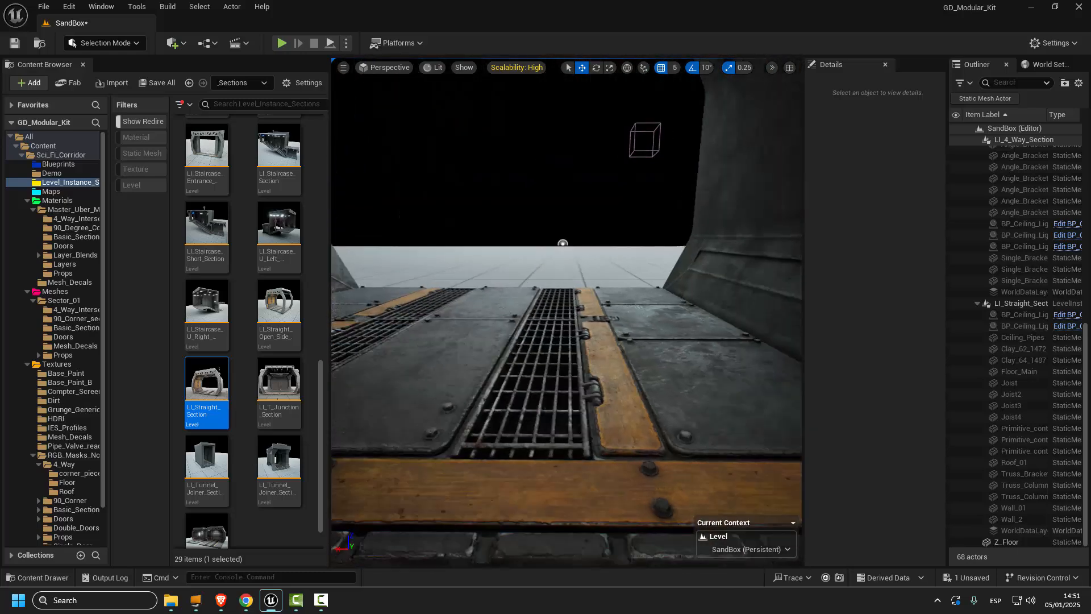
{"action": "middle_click_drag", "start_coordinate": [611, 361], "coordinate": [554, 380]}
{"action": "scroll", "coordinate": [611, 360], "scroll_direction": "down", "scroll_amount": 3}
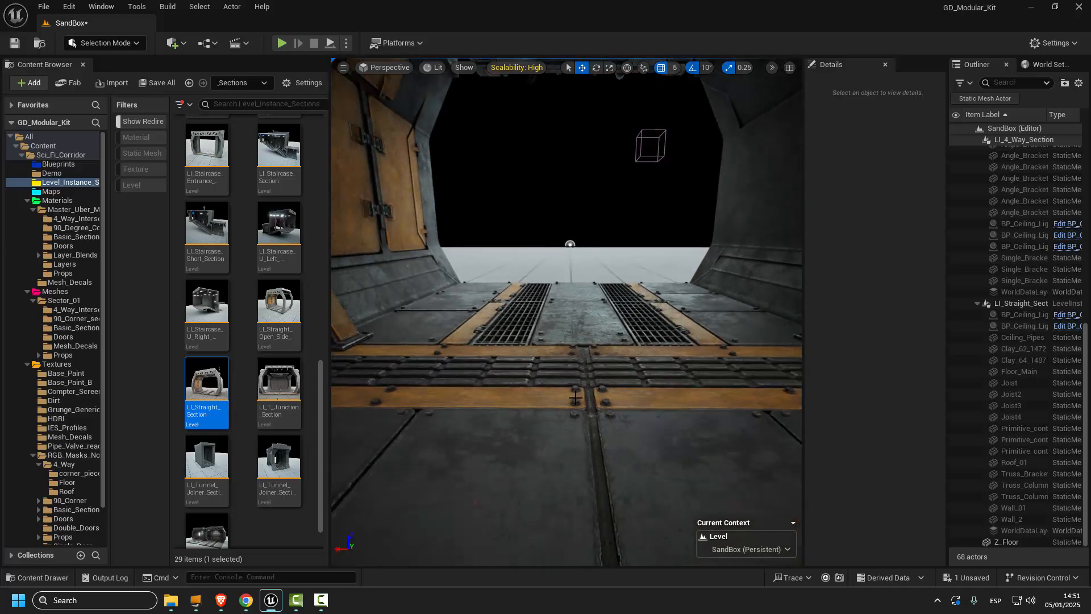
{"action": "scroll", "coordinate": [575, 398], "scroll_direction": "down", "scroll_amount": 3}
{"action": "left_click_drag", "start_coordinate": [538, 258], "coordinate": [755, 278], "text": "alt"}
Duplicate the straight section repeatedly along the Y axis to extend the corridor away from the 4-way section.
{"action": "left_click", "coordinate": [540, 412]}
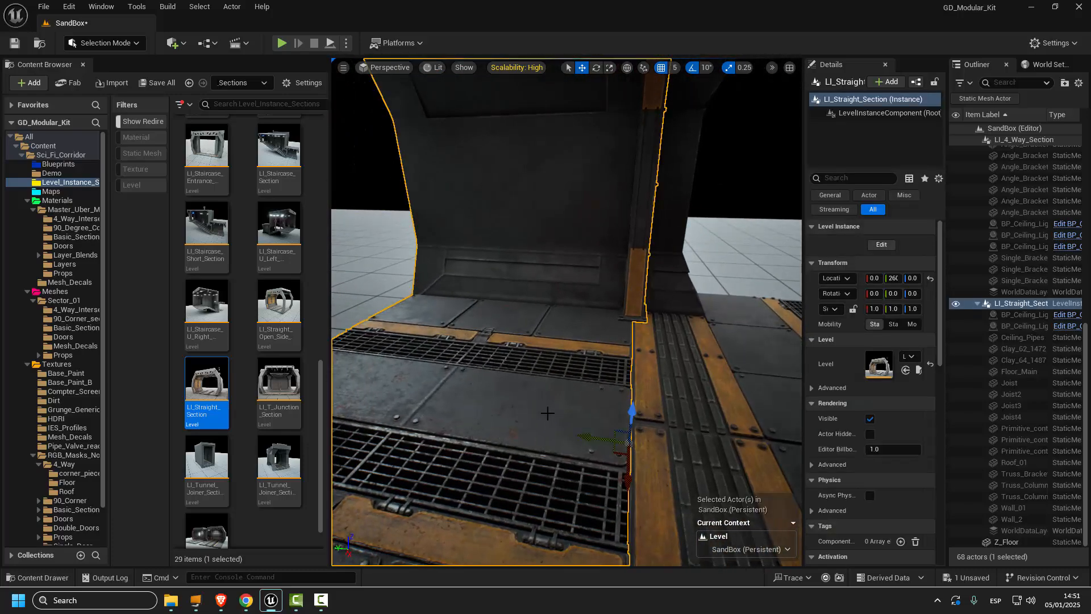
{"action": "left_click_drag", "start_coordinate": [593, 436], "coordinate": [458, 440], "text": "alt"}
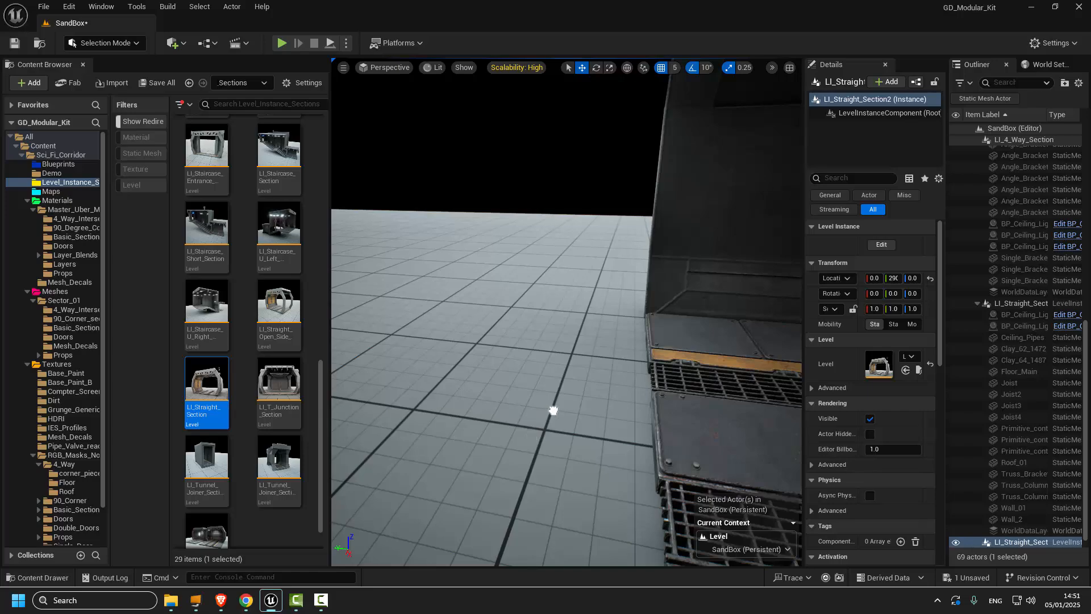
{"action": "right_click_drag", "start_coordinate": [552, 411], "coordinate": [591, 419]}
{"action": "left_click", "coordinate": [557, 327]}
{"action": "right_click_drag", "start_coordinate": [558, 327], "coordinate": [691, 412]}
{"action": "left_click", "coordinate": [587, 432]}
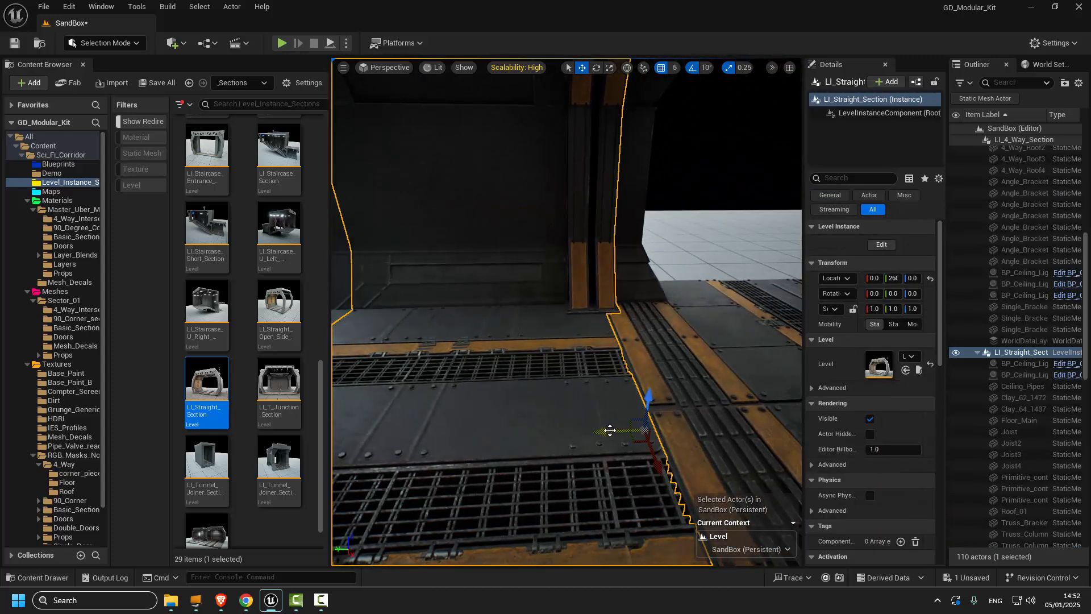
{"action": "left_click_drag", "start_coordinate": [610, 430], "coordinate": [693, 418], "text": "alt+shift"}
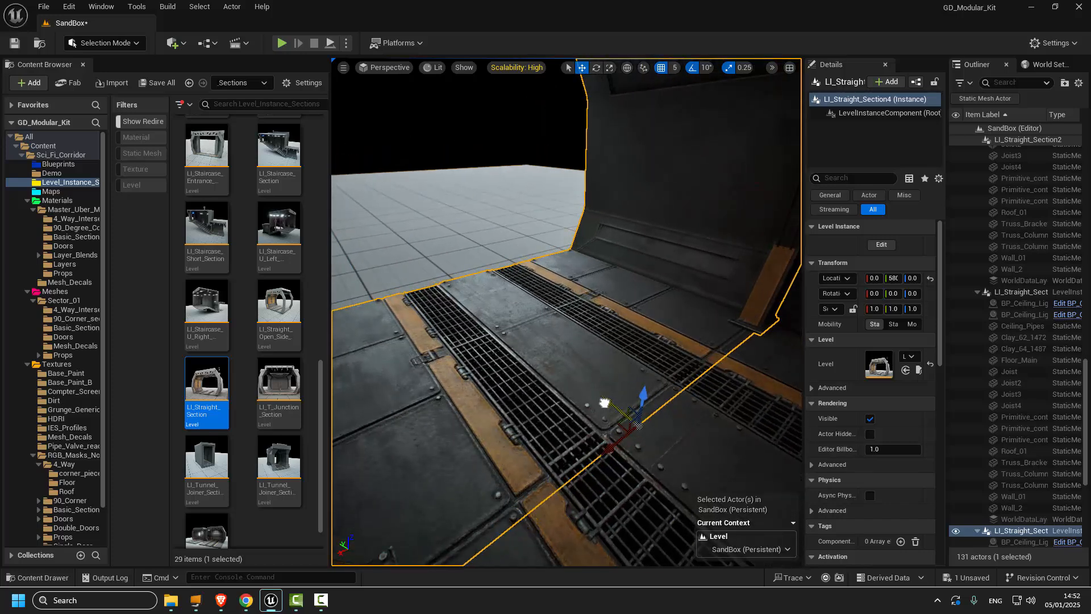
Duplicate the straight section to the opposite side of the 4-way section and rotate the copy about 180 degrees around Z.
{"action": "left_click_drag", "start_coordinate": [604, 402], "coordinate": [475, 322], "text": "alt"}
{"action": "left_click_drag", "start_coordinate": [524, 391], "coordinate": [397, 336], "text": "alt"}
{"action": "scroll", "coordinate": [640, 235], "scroll_direction": "up", "scroll_amount": 5}
{"action": "right_click_drag", "start_coordinate": [639, 235], "coordinate": [576, 360]}
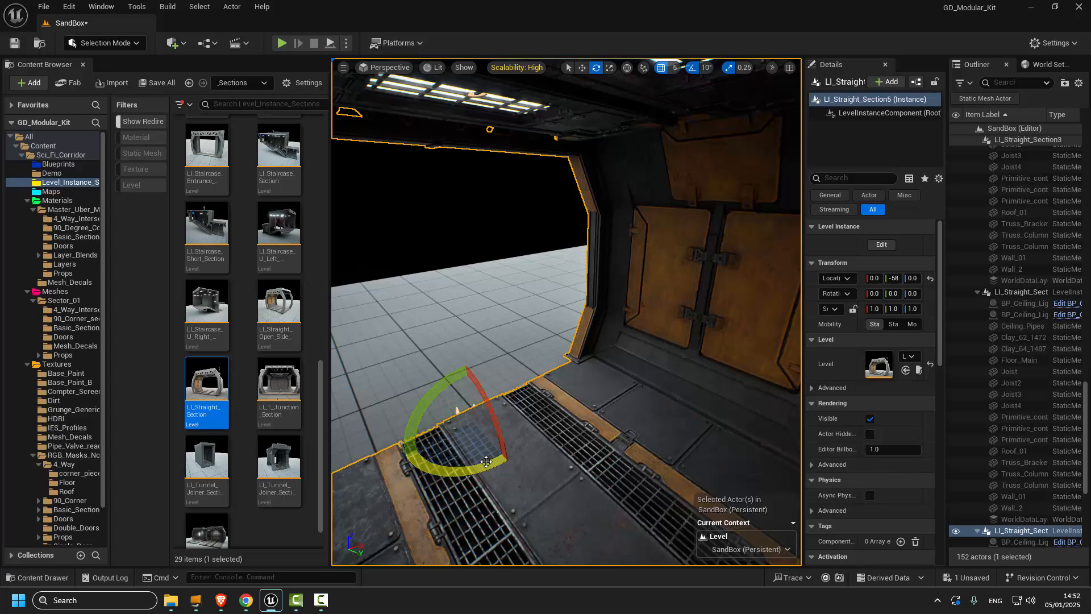
{"action": "left_click_drag", "start_coordinate": [486, 462], "coordinate": [557, 427]}
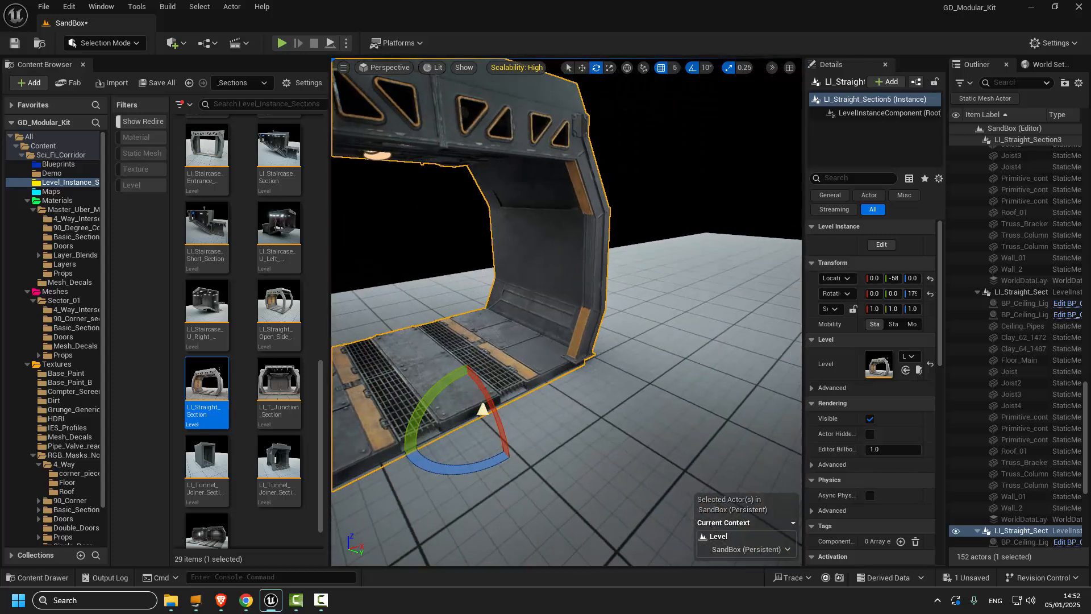
{"action": "right_click_drag", "start_coordinate": [557, 426], "coordinate": [642, 438]}
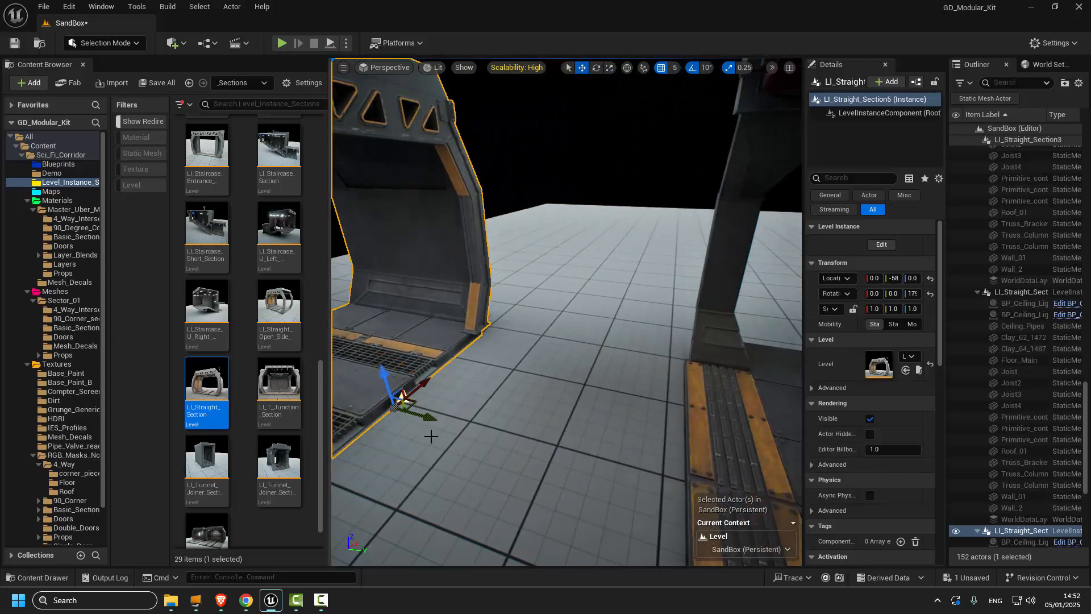
Move the rotated straight section along the Y axis against the 4-way section's opposite opening.
{"action": "left_click_drag", "start_coordinate": [425, 413], "coordinate": [664, 482]}
{"action": "right_click_drag", "start_coordinate": [664, 482], "coordinate": [579, 482]}
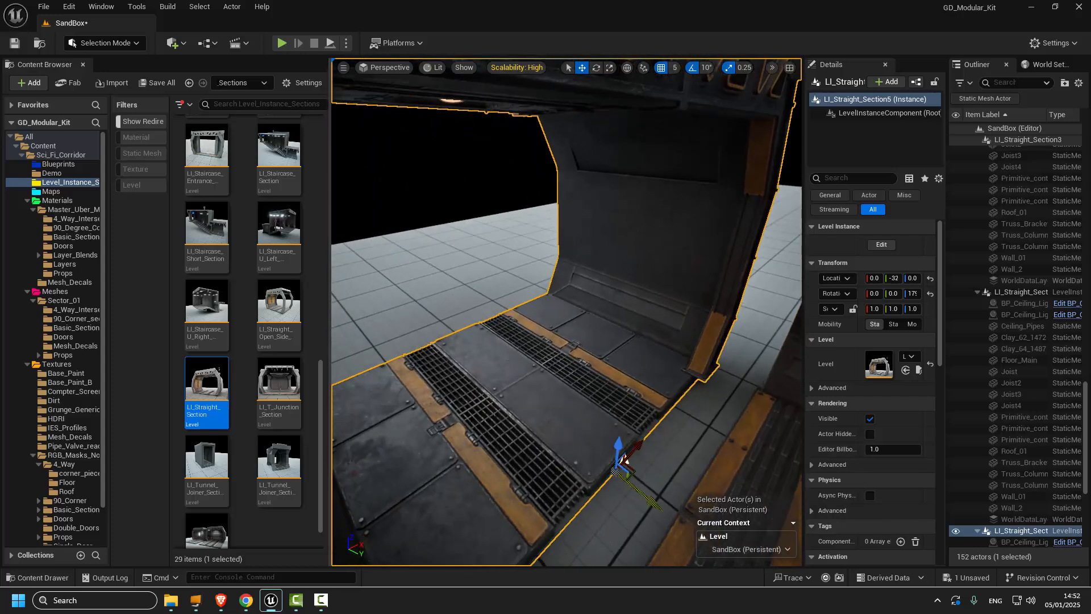
{"action": "left_click_drag", "start_coordinate": [624, 459], "coordinate": [693, 506]}
{"action": "right_click_drag", "start_coordinate": [682, 494], "coordinate": [703, 366]}
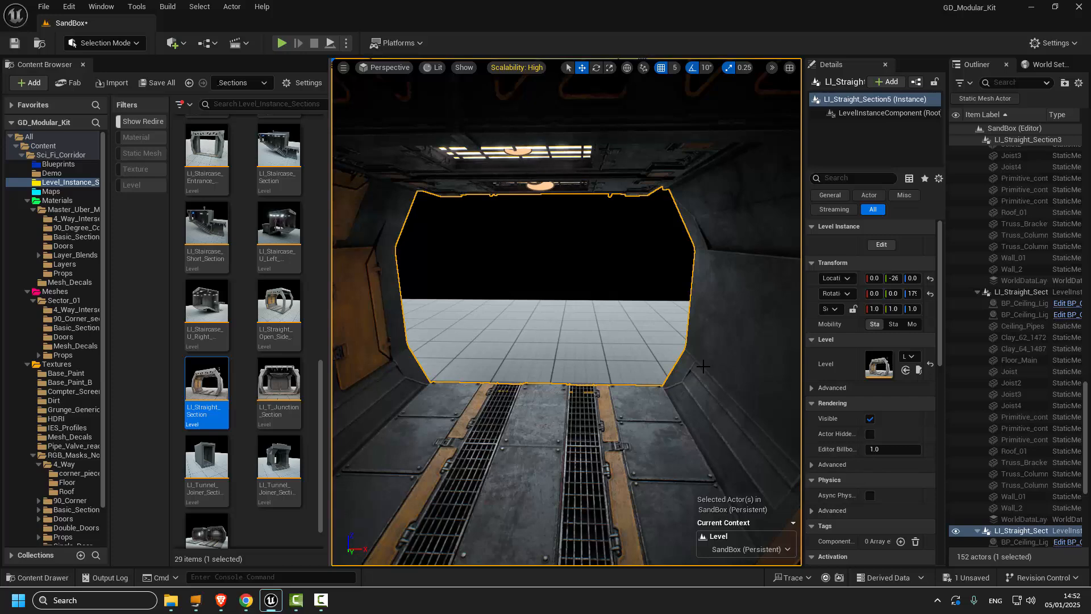
{"action": "scroll", "coordinate": [558, 338], "scroll_direction": "up", "scroll_amount": 5}
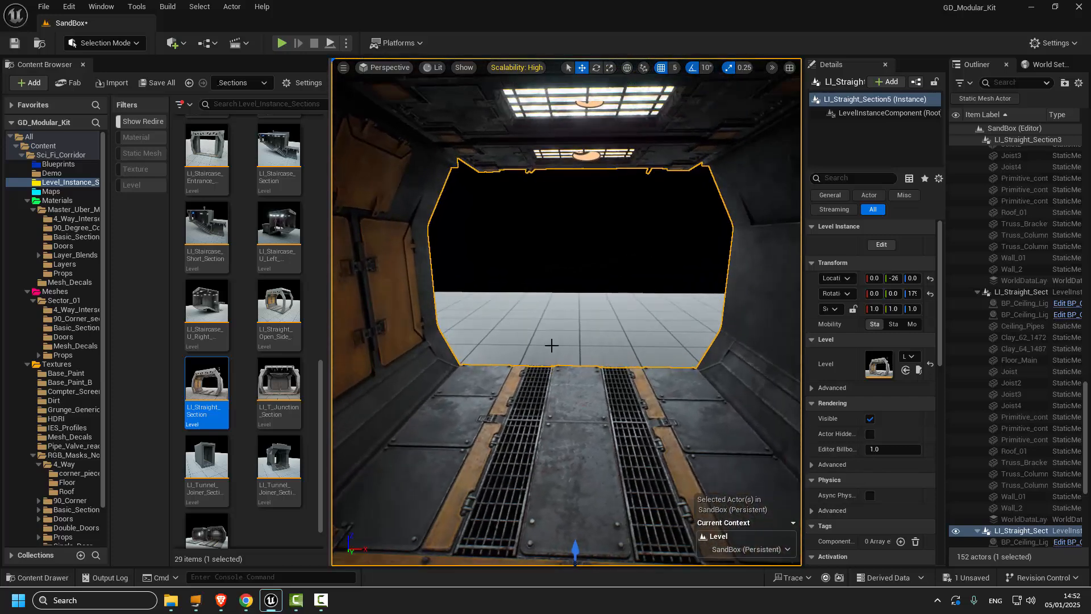
Add the LI_Straight_Open_Side_Section level instance, set its X and Z locations to 0, and align it along Y with the corridor's end.
{"action": "mouse_move", "coordinate": [505, 410]}
{"action": "right_mouse_down"}
{"action": "mouse_move", "coordinate": [489, 405]}
{"action": "mouse_move", "coordinate": [505, 410]}
{"action": "right_mouse_up"}
{"action": "left_click_drag", "start_coordinate": [279, 307], "coordinate": [498, 341]}
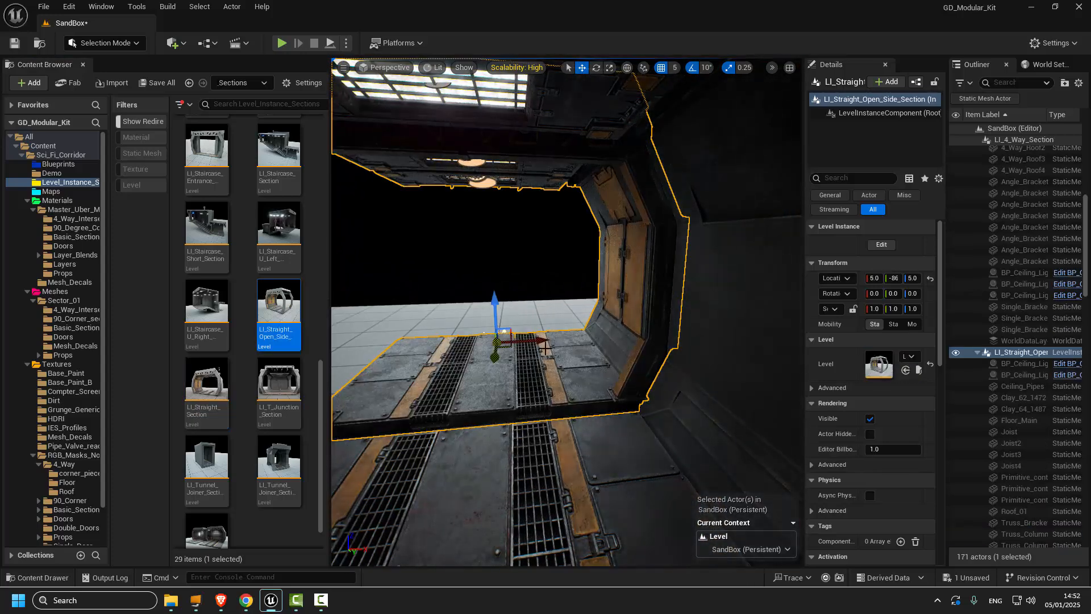
{"action": "left_click", "coordinate": [911, 278]}
{"action": "type", "text": "0"}
{"action": "key", "text": "Return"}
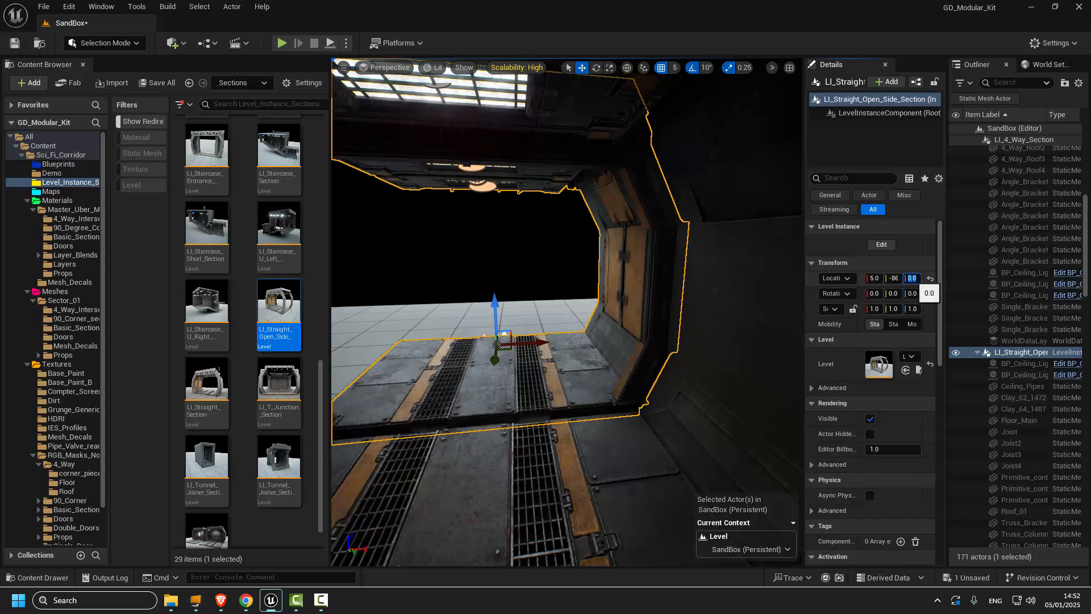
{"action": "left_click_drag", "start_coordinate": [495, 365], "coordinate": [535, 348]}
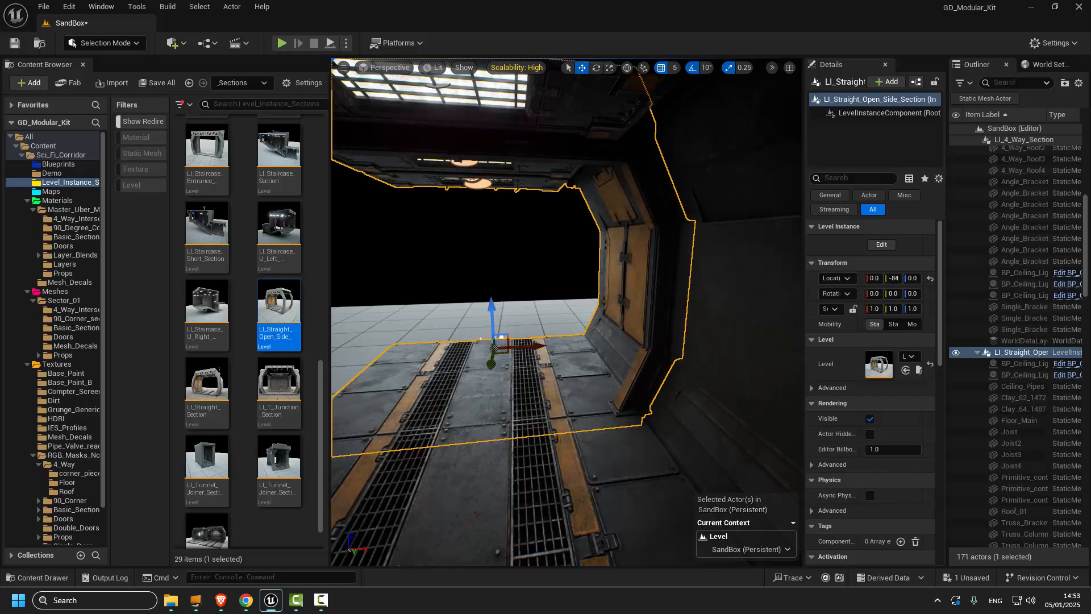
Review the assembled corridor layout from above and from several outside angles.
{"action": "left_click_drag", "start_coordinate": [530, 405], "coordinate": [574, 455]}
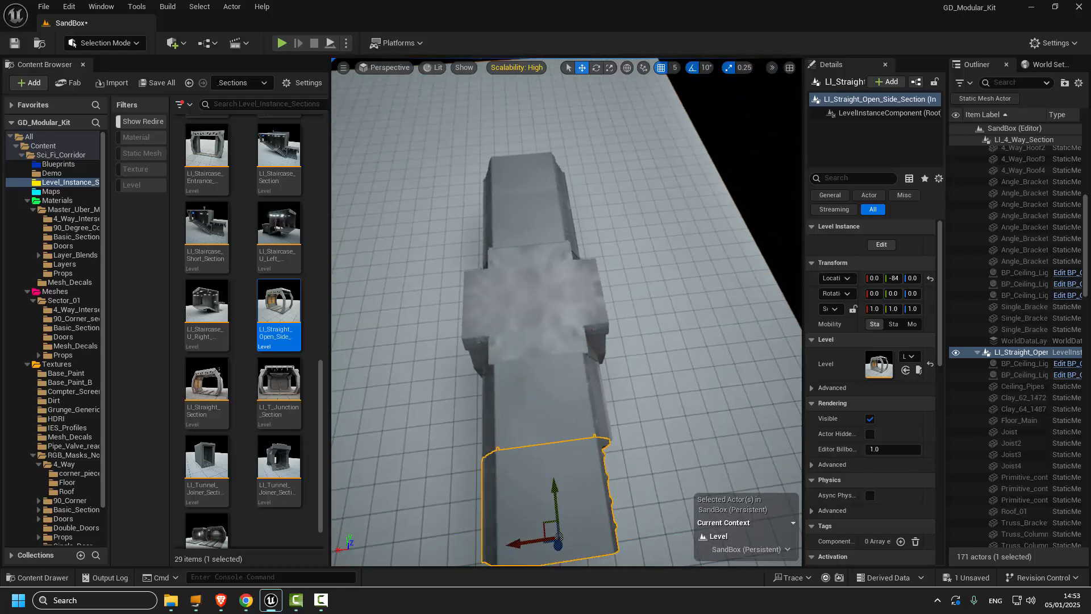
{"action": "left_click_drag", "start_coordinate": [526, 426], "coordinate": [526, 472]}
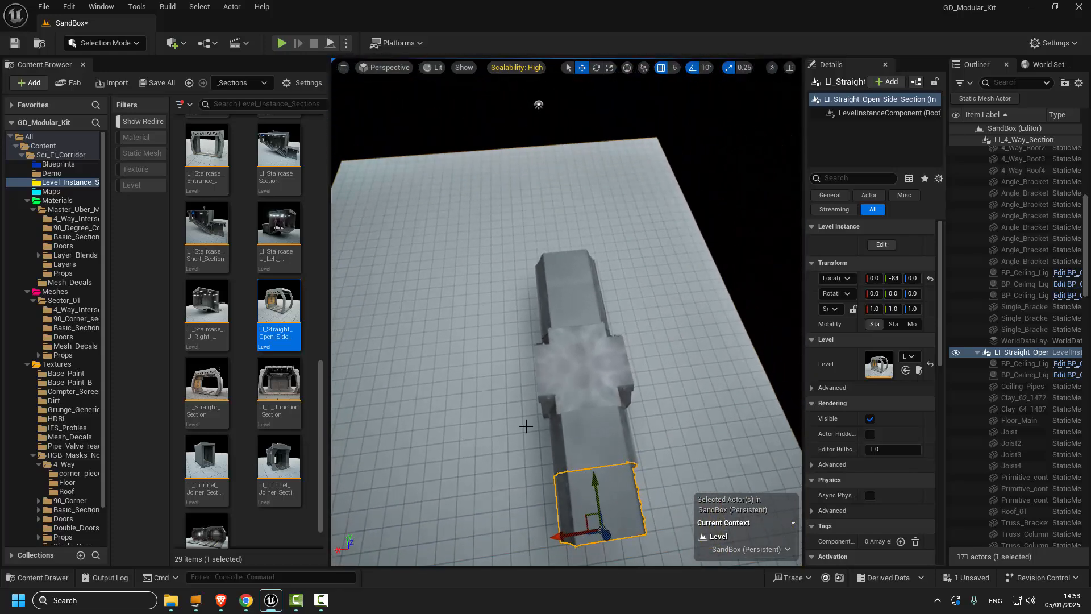
{"action": "left_click_drag", "start_coordinate": [676, 374], "coordinate": [730, 481]}
{"action": "left_click_drag", "start_coordinate": [536, 322], "coordinate": [688, 437]}
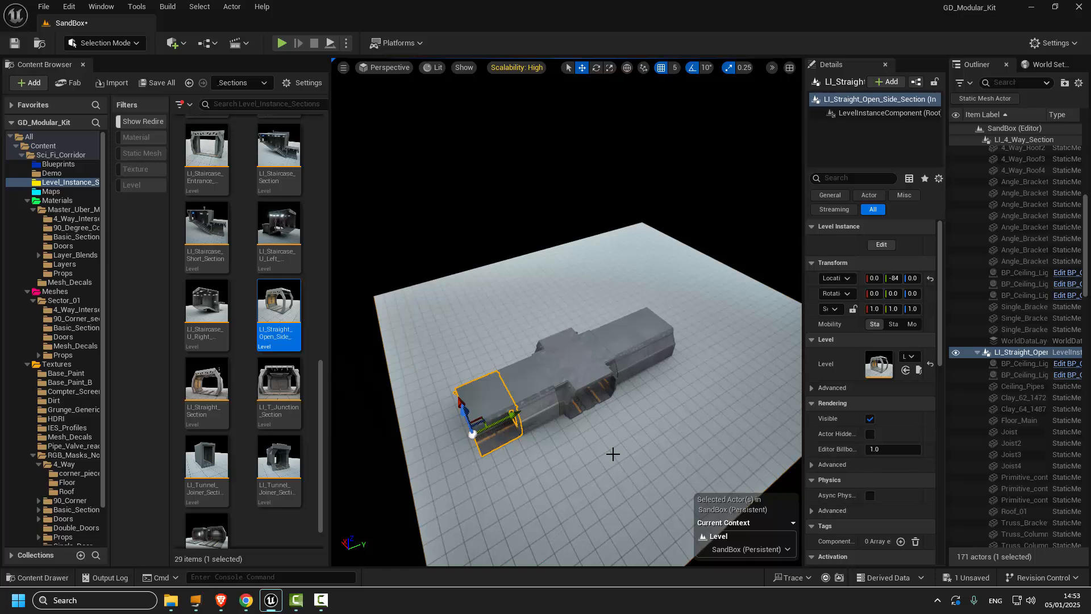
{"action": "left_click_drag", "start_coordinate": [636, 393], "coordinate": [637, 362], "text": "alt"}
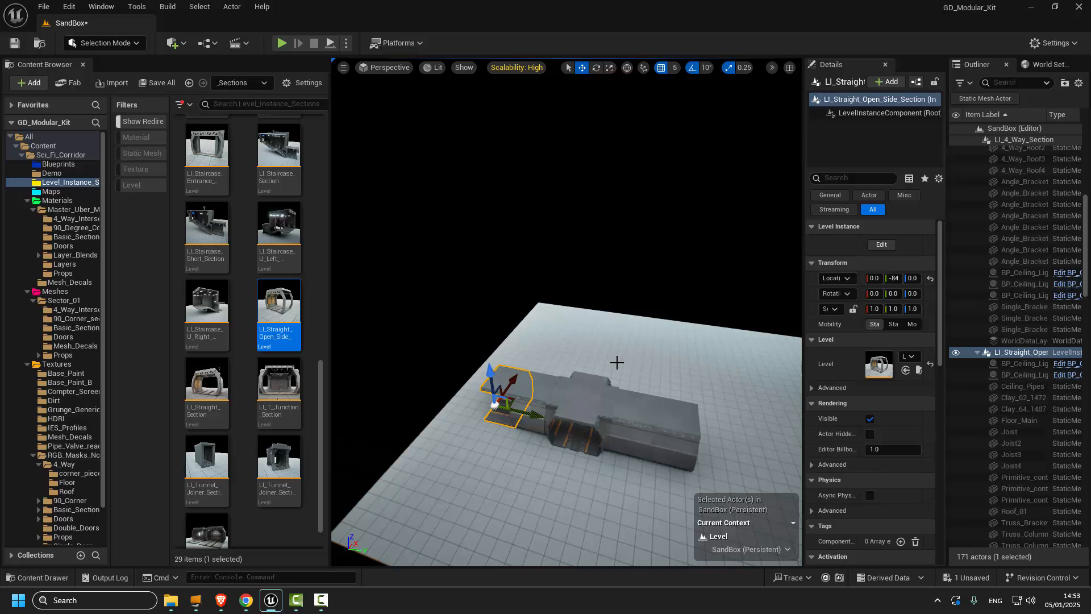
{"action": "left_click_drag", "start_coordinate": [617, 362], "coordinate": [402, 333], "text": "alt"}
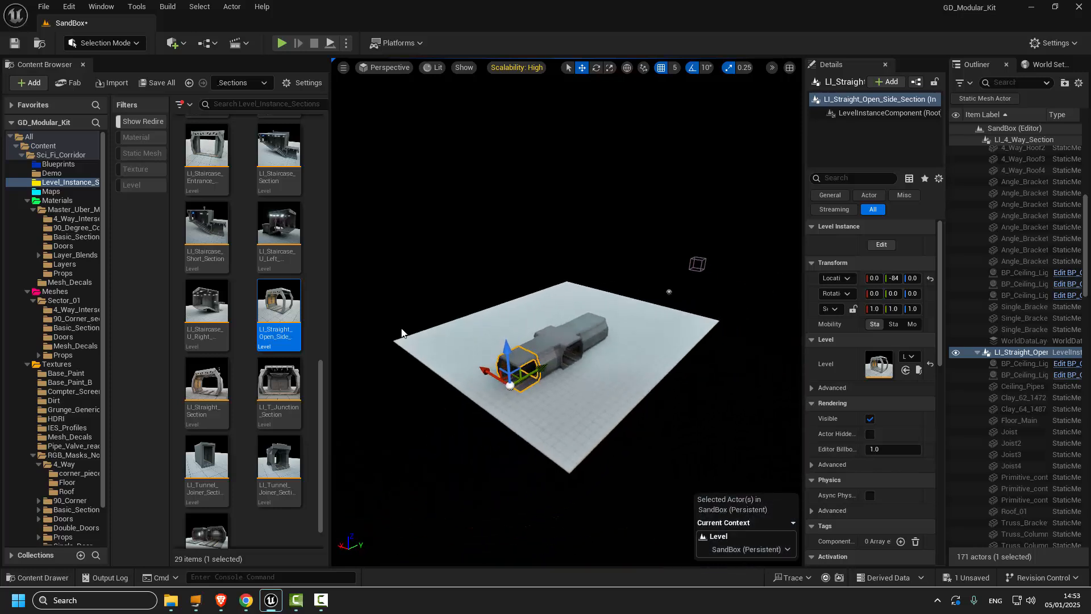
{"action": "right_click_drag", "start_coordinate": [402, 332], "coordinate": [409, 324], "text": "alt"}
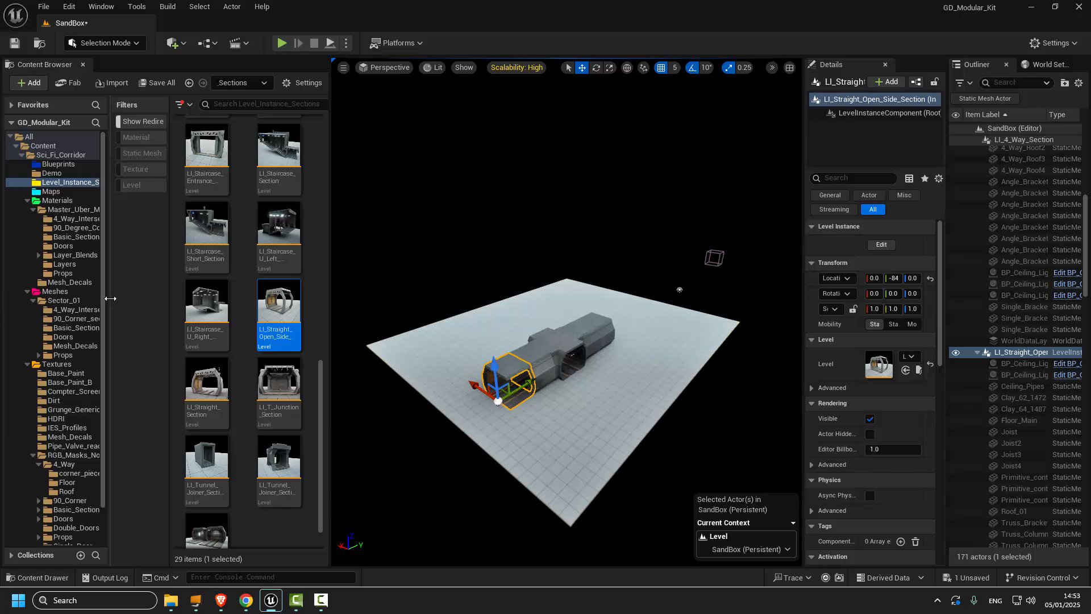
Widen the content folder tree and place the LI_Staircase_Entrance_Joiner level instance on the floor beside the open side section.
{"action": "left_click_drag", "start_coordinate": [109, 299], "coordinate": [146, 298]}
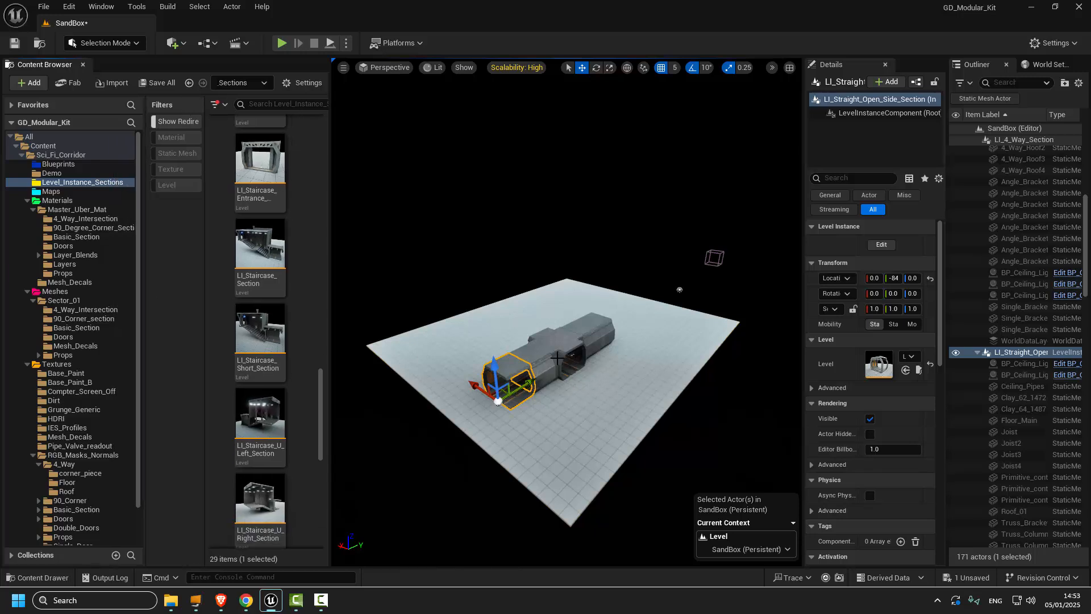
{"action": "scroll", "coordinate": [556, 357], "scroll_direction": "up", "scroll_amount": 12}
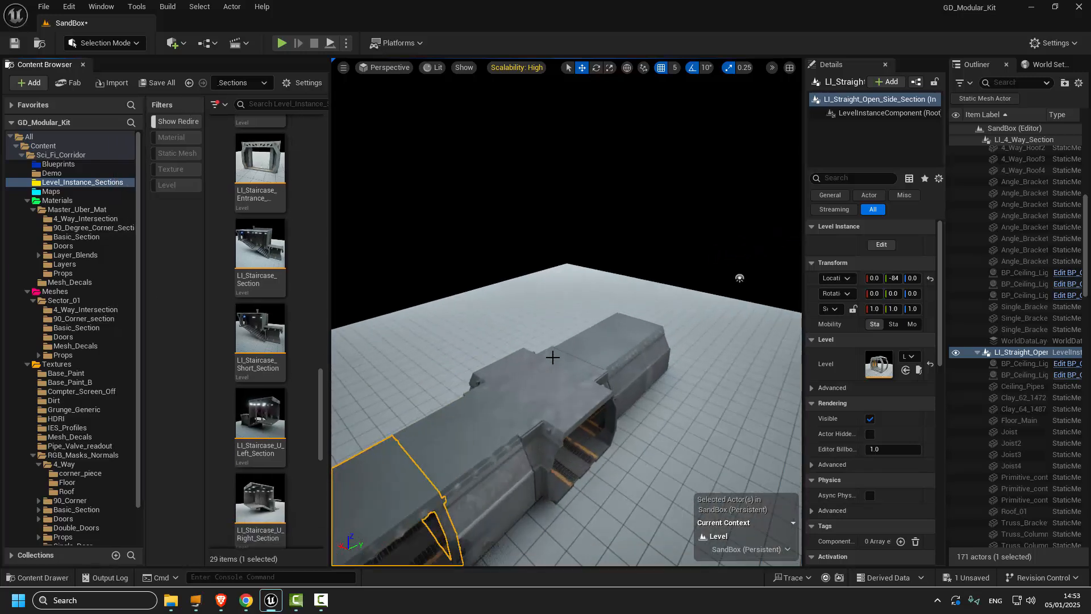
{"action": "scroll", "coordinate": [558, 358], "scroll_direction": "down", "scroll_amount": 5}
{"action": "right_click_drag", "start_coordinate": [558, 358], "coordinate": [560, 341]}
{"action": "middle_click_drag", "start_coordinate": [511, 313], "coordinate": [500, 352]}
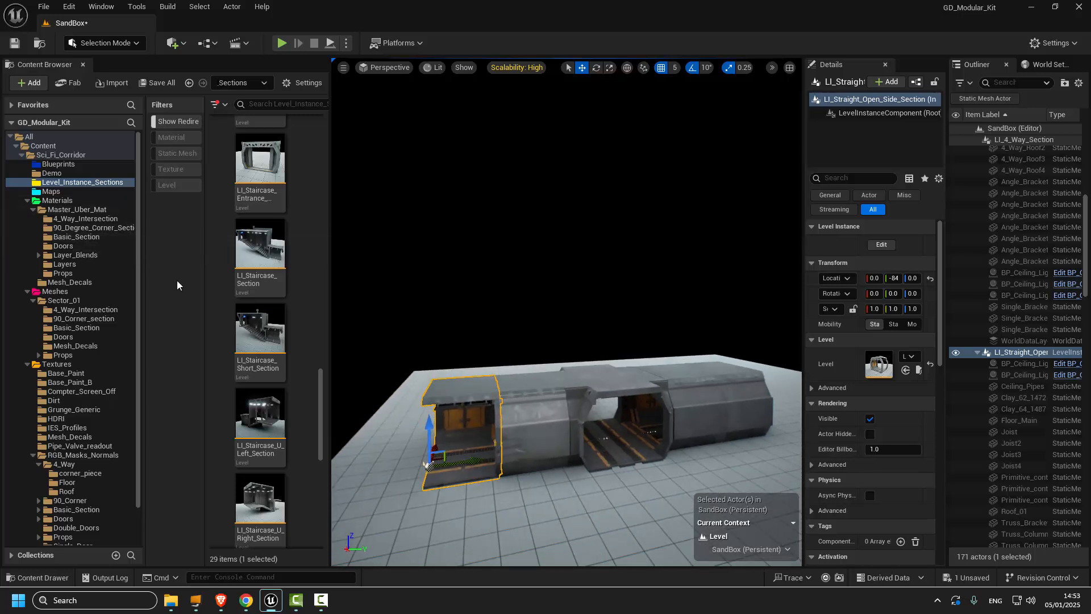
{"action": "left_click_drag", "start_coordinate": [322, 418], "coordinate": [316, 394]}
{"action": "left_click", "coordinate": [277, 311]}
{"action": "left_click_drag", "start_coordinate": [277, 312], "coordinate": [579, 500]}
{"action": "scroll", "coordinate": [578, 500], "scroll_direction": "up", "scroll_amount": 3}
{"action": "scroll", "coordinate": [579, 500], "scroll_direction": "up", "scroll_amount": 5}
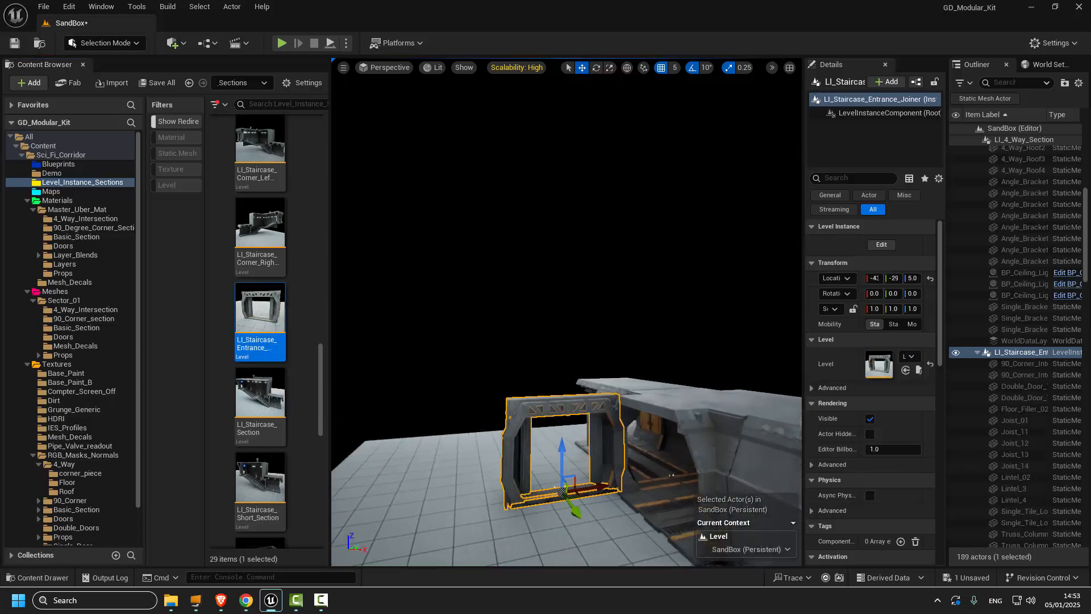
{"action": "right_click_drag", "start_coordinate": [456, 407], "coordinate": [467, 419]}
Set the viewport scalability to Cinematic and view the staircase entrance joiner up close.
{"action": "left_click", "coordinate": [512, 66]}
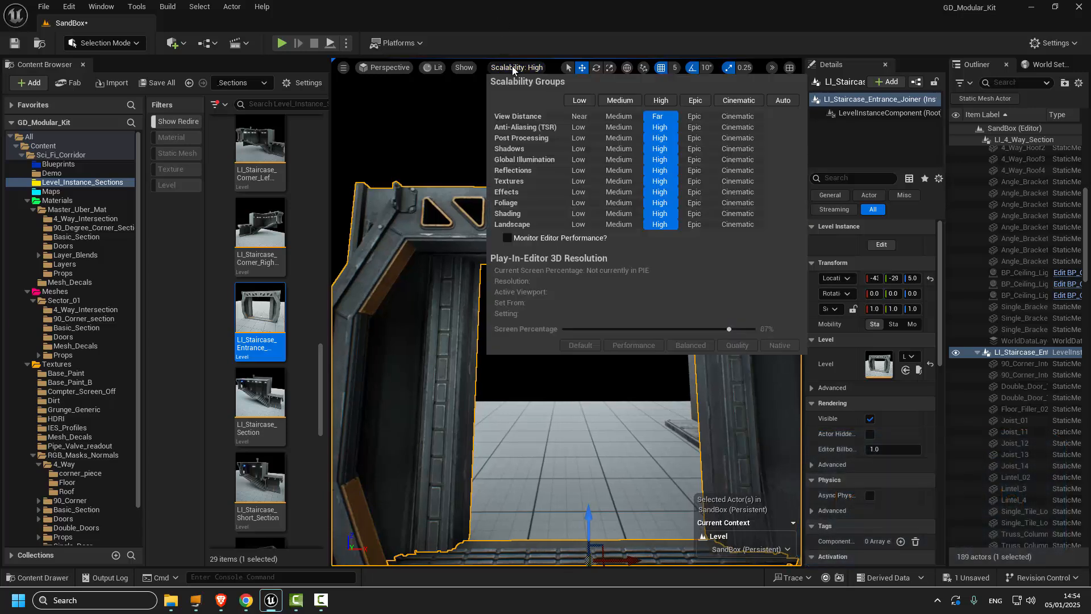
{"action": "left_click", "coordinate": [735, 100]}
{"action": "right_click_drag", "start_coordinate": [532, 447], "coordinate": [532, 447]}
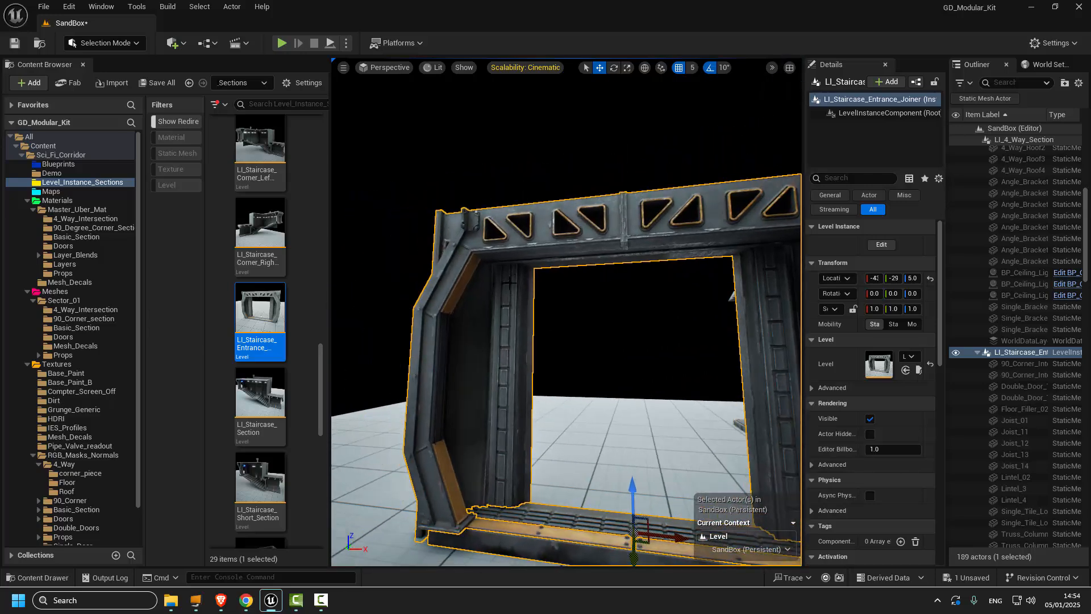
{"action": "right_click_drag", "start_coordinate": [514, 368], "coordinate": [514, 368]}
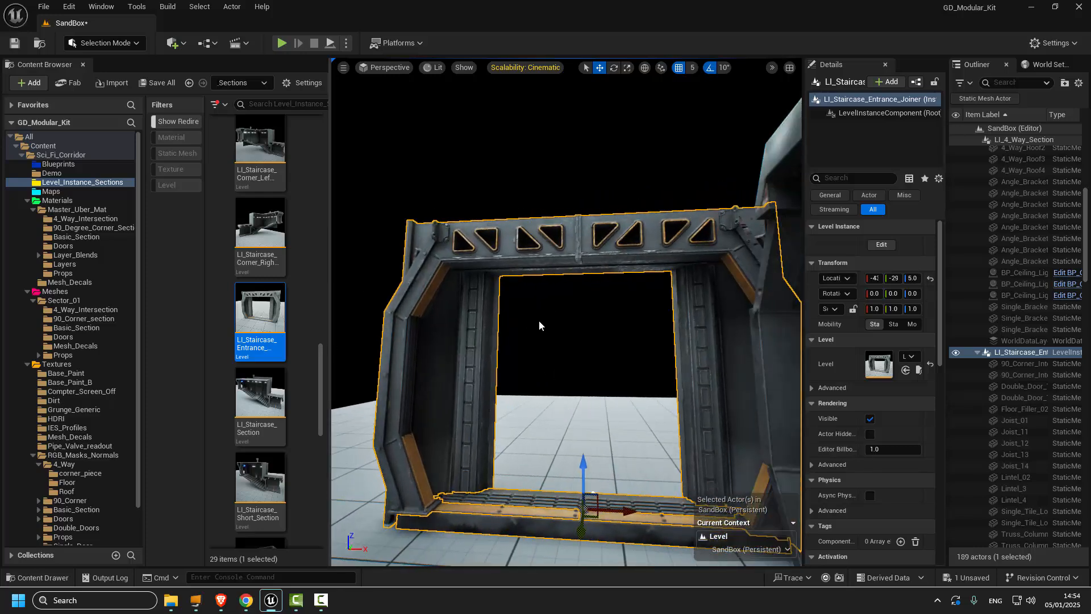
Examine the staircase entrance joiner and its fit beside the corridor from several angles and distances.
{"action": "right_click_drag", "start_coordinate": [652, 374], "coordinate": [690, 332]}
{"action": "scroll", "coordinate": [645, 471], "scroll_direction": "down", "scroll_amount": 3}
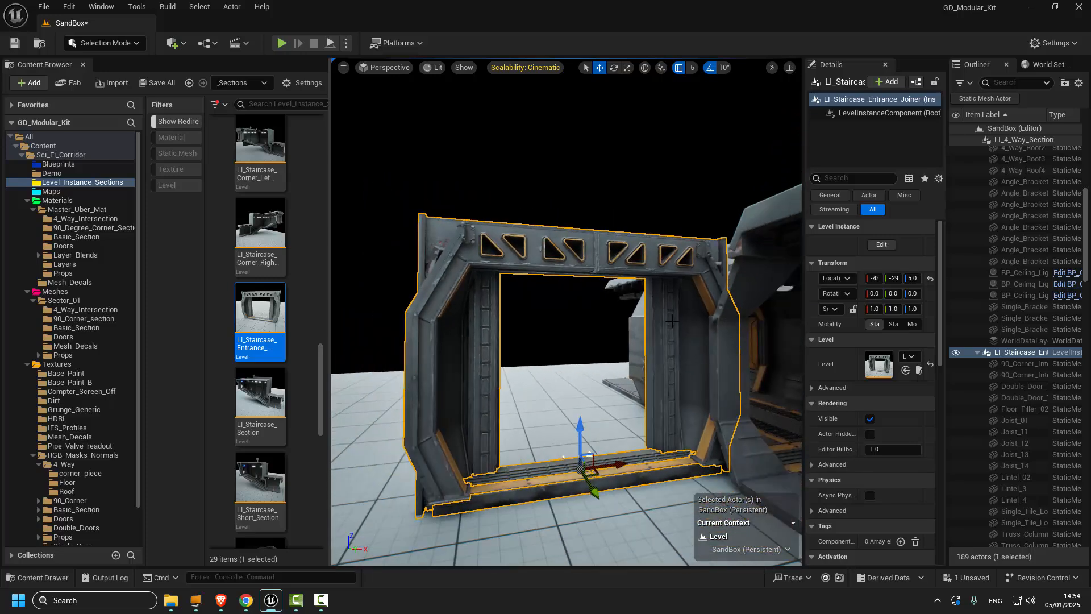
{"action": "mouse_move", "coordinate": [670, 381]}
{"action": "right_mouse_down"}
{"action": "mouse_move", "coordinate": [768, 380]}
{"action": "mouse_move", "coordinate": [687, 375]}
{"action": "right_mouse_up"}
{"action": "scroll", "coordinate": [632, 353], "scroll_direction": "up", "scroll_amount": 3}
{"action": "scroll", "coordinate": [664, 415], "scroll_direction": "down", "scroll_amount": 2}
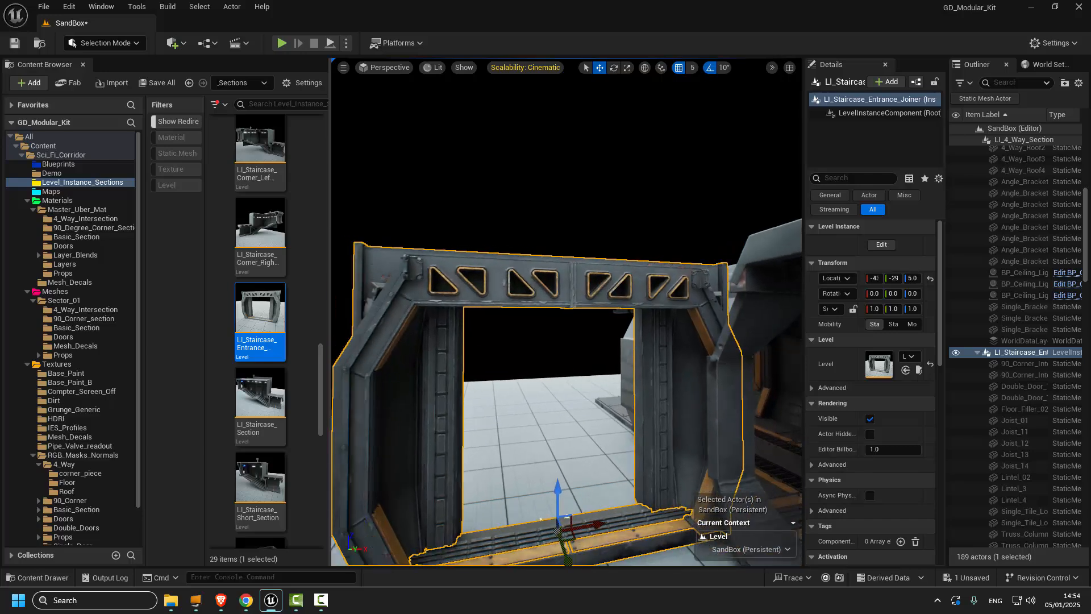
{"action": "mouse_move", "coordinate": [664, 414]}
{"action": "left_mouse_down", "text": "alt"}
{"action": "mouse_move", "coordinate": [767, 414]}
{"action": "mouse_move", "coordinate": [671, 414]}
{"action": "left_mouse_up", "text": "alt"}
{"action": "left_click_drag", "start_coordinate": [520, 370], "coordinate": [646, 400], "text": "alt"}
{"action": "left_click_drag", "start_coordinate": [562, 395], "coordinate": [489, 389], "text": "alt"}
Place the LI_U_Turn_Section level instance on the floor and move it along X to the other side of the corridor.
{"action": "left_click_drag", "start_coordinate": [322, 384], "coordinate": [464, 409]}
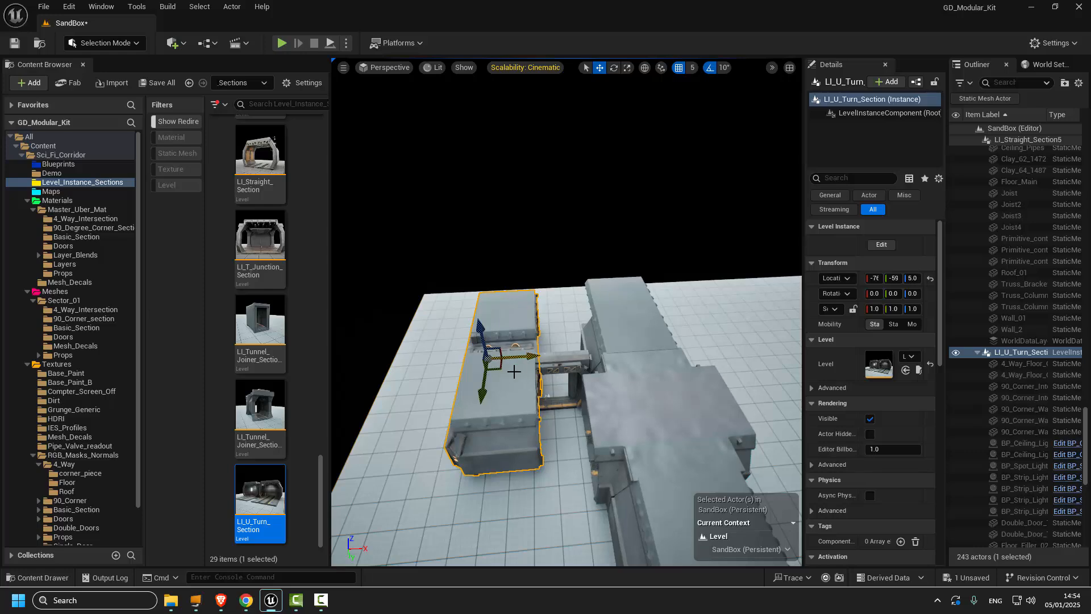
{"action": "left_click_drag", "start_coordinate": [514, 356], "coordinate": [730, 334]}
{"action": "key", "text": "f"}
Inspect the U-turn section's interior, including its lights, floor grating and wall trusses.
{"action": "left_click_drag", "start_coordinate": [614, 378], "coordinate": [585, 310], "text": "alt"}
{"action": "right_click_drag", "start_coordinate": [585, 309], "coordinate": [545, 327]}
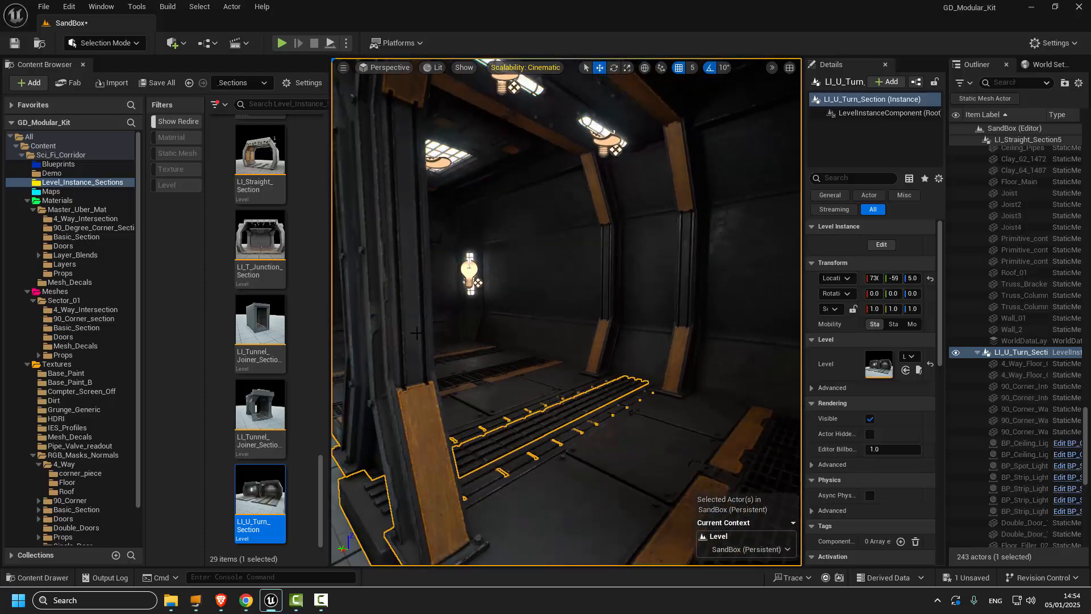
{"action": "right_click_drag", "start_coordinate": [416, 333], "coordinate": [401, 342]}
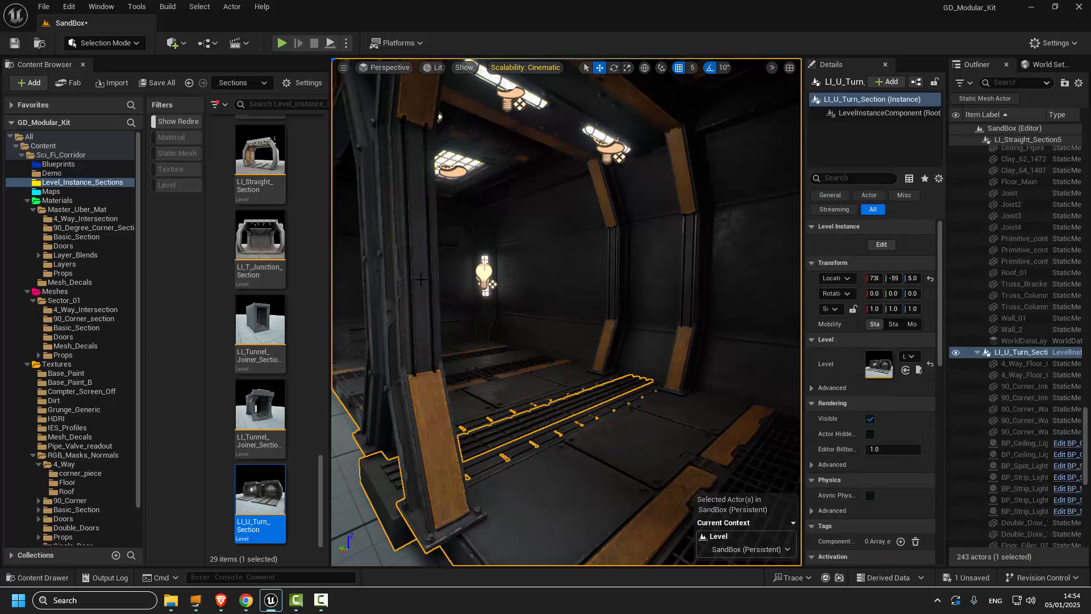
{"action": "key", "text": "f"}
{"action": "key", "text": "w"}
{"action": "right_click_drag", "start_coordinate": [538, 347], "coordinate": [586, 336]}
{"action": "key", "text": "w"}
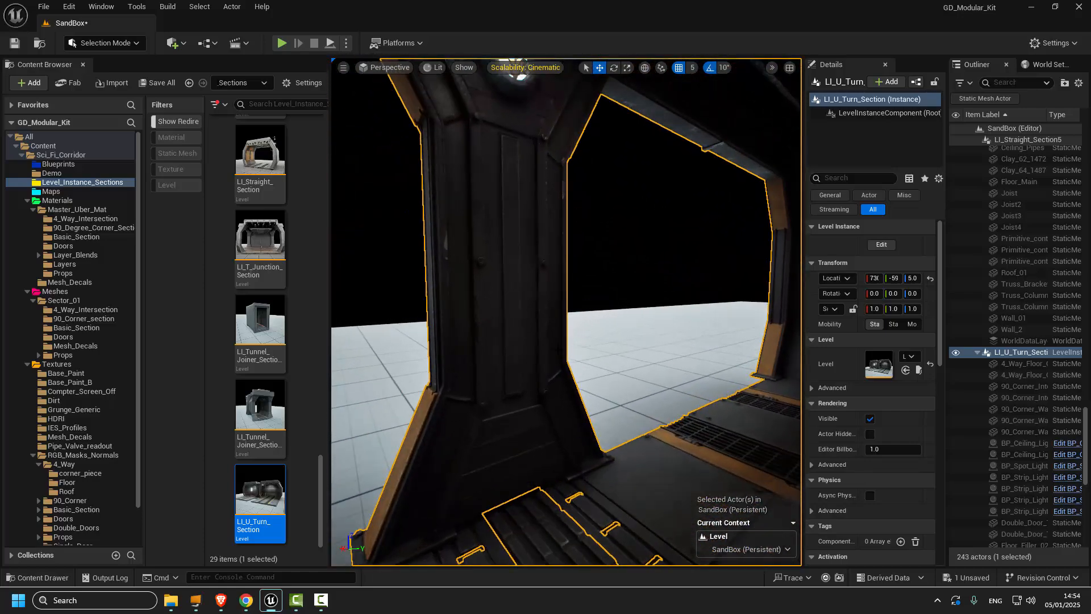
Clear the selection and examine the U-turn section's central corner column up close.
{"action": "left_click", "coordinate": [620, 332]}
{"action": "mouse_move", "coordinate": [488, 341]}
{"action": "right_mouse_down"}
{"action": "mouse_move", "coordinate": [500, 341]}
{"action": "mouse_move", "coordinate": [488, 341]}
{"action": "right_mouse_up"}
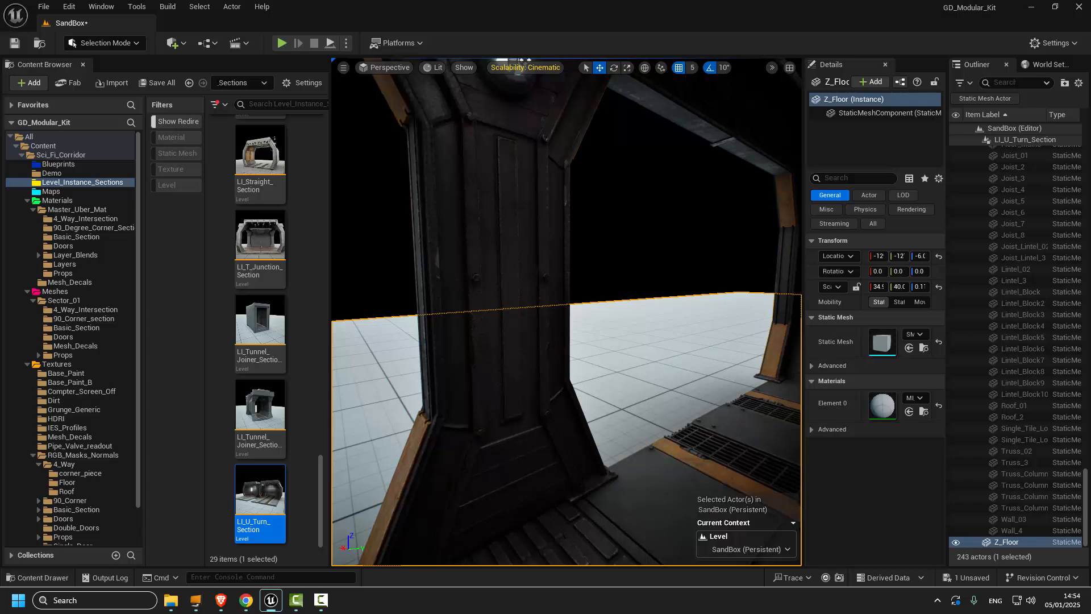
{"action": "left_click", "coordinate": [609, 261]}
{"action": "right_click_drag", "start_coordinate": [609, 261], "coordinate": [535, 321]}
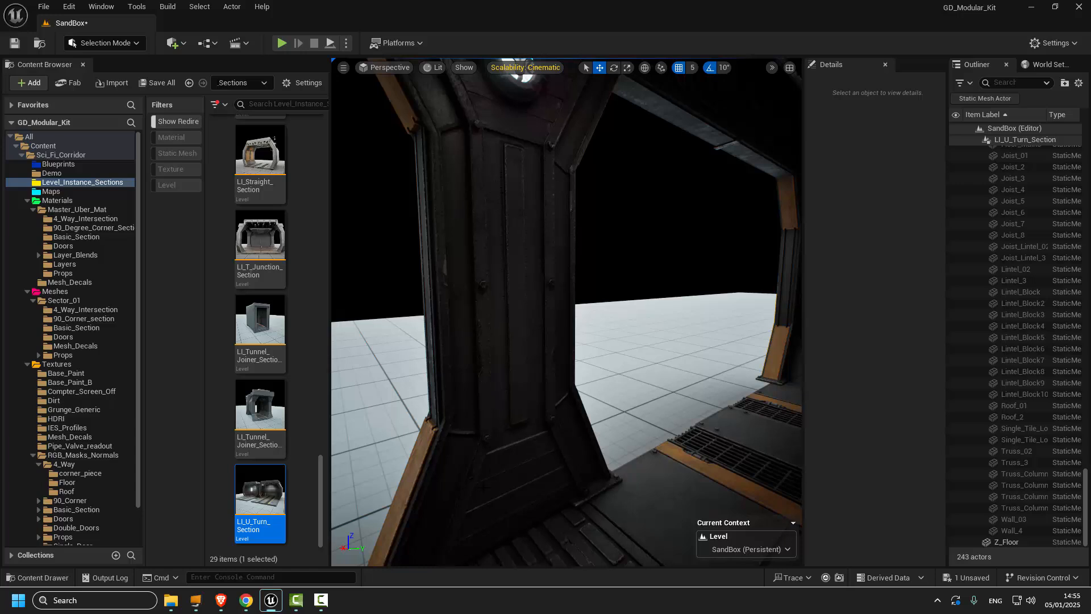
{"action": "right_click_drag", "start_coordinate": [592, 409], "coordinate": [566, 369]}
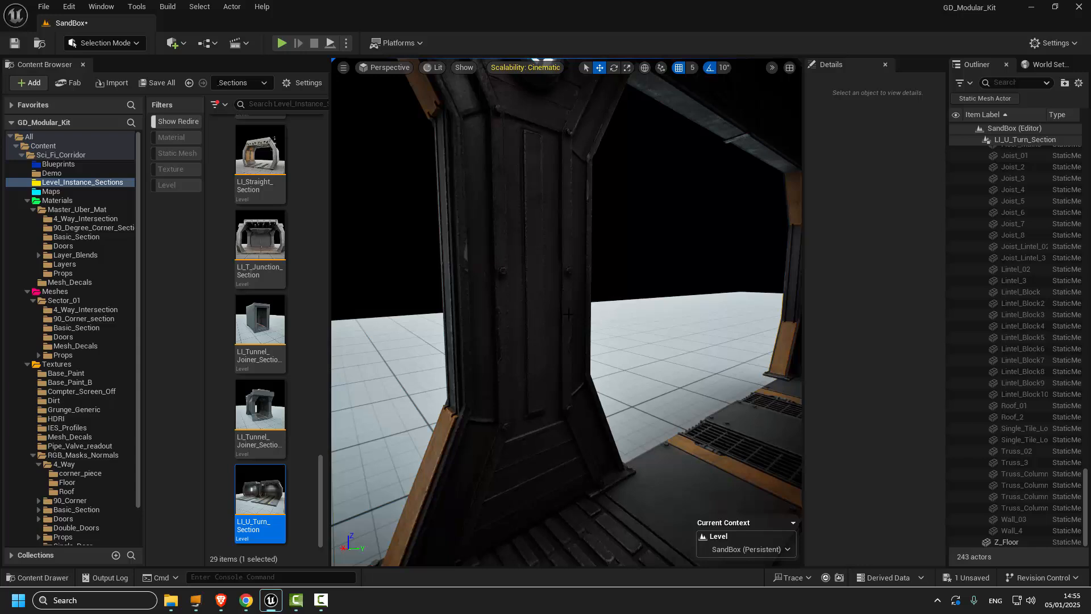
{"action": "right_click_drag", "start_coordinate": [620, 339], "coordinate": [591, 332]}
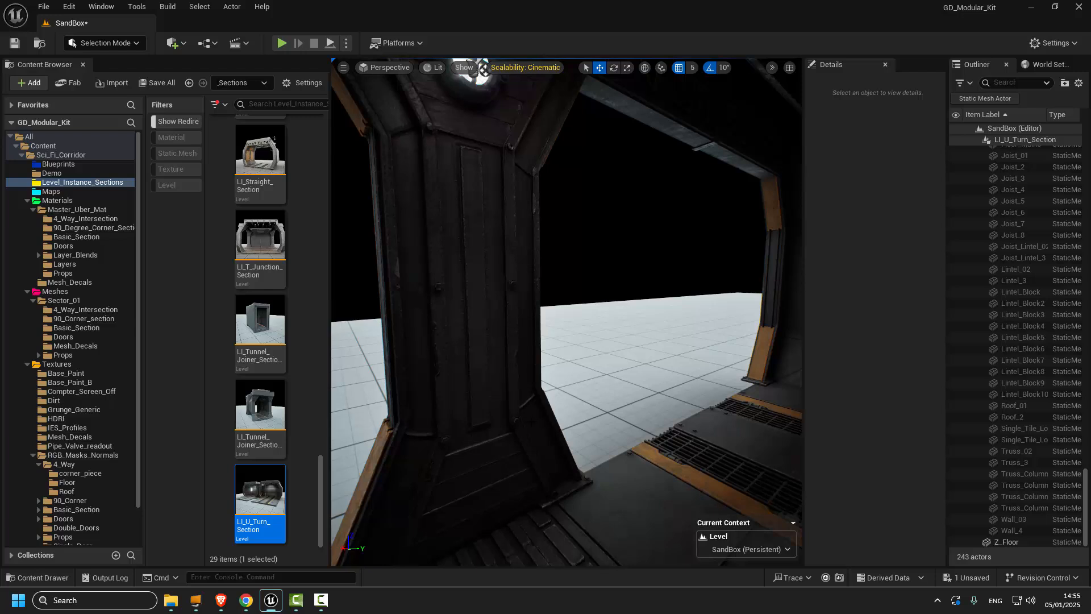
{"action": "right_click_drag", "start_coordinate": [591, 333], "coordinate": [579, 332]}
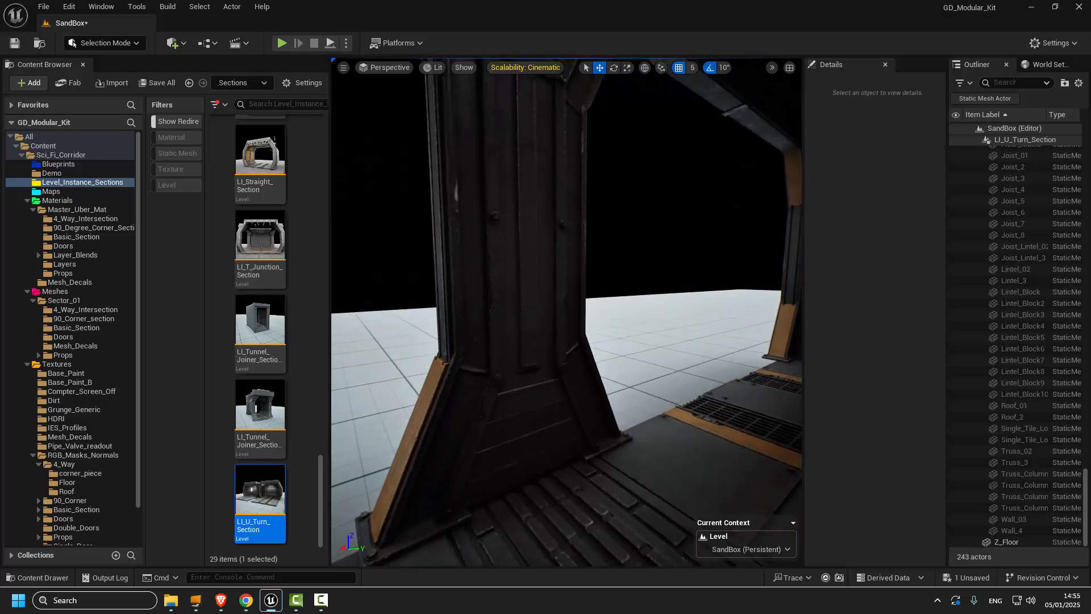
Place the SM_Lintel_Block mesh from the 90_Corner_section folder on the floor outside the U-turn section.
{"action": "left_click", "coordinate": [84, 318]}
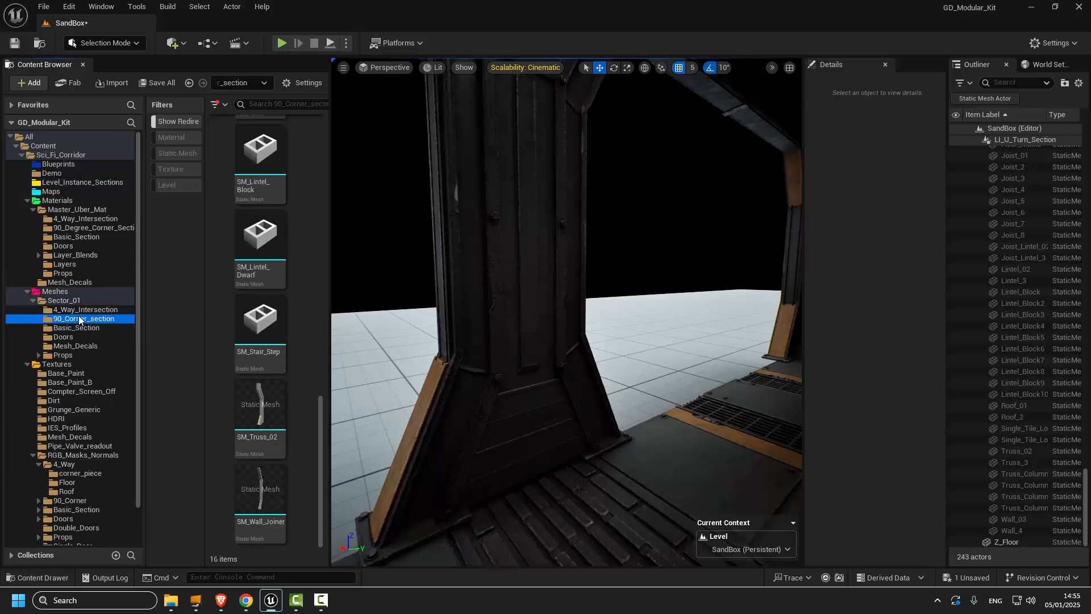
{"action": "scroll", "coordinate": [267, 409], "scroll_direction": "up", "scroll_amount": 5}
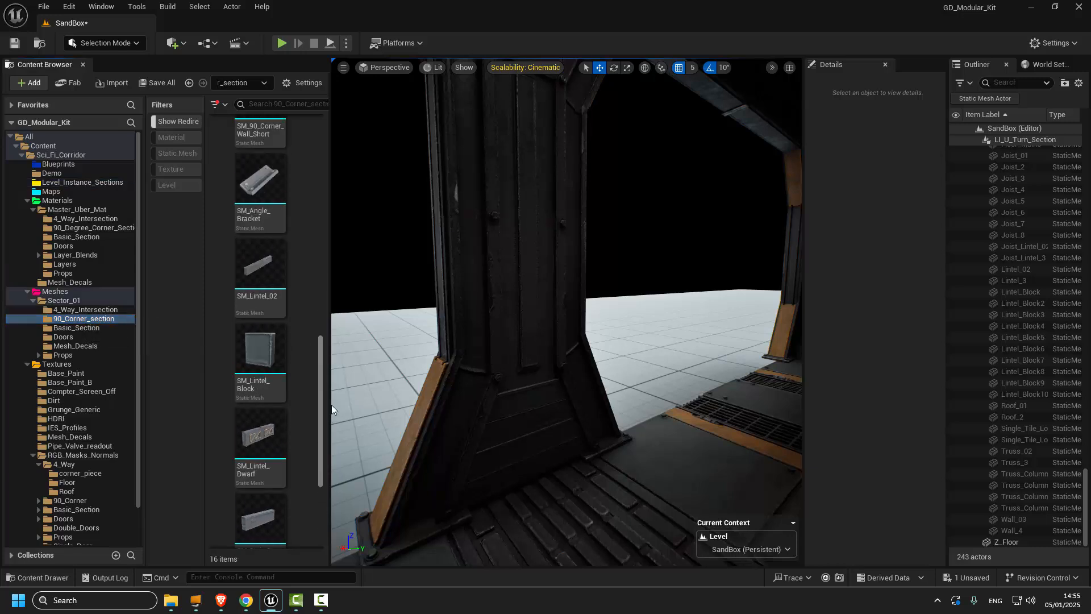
{"action": "left_click_drag", "start_coordinate": [259, 355], "coordinate": [658, 364]}
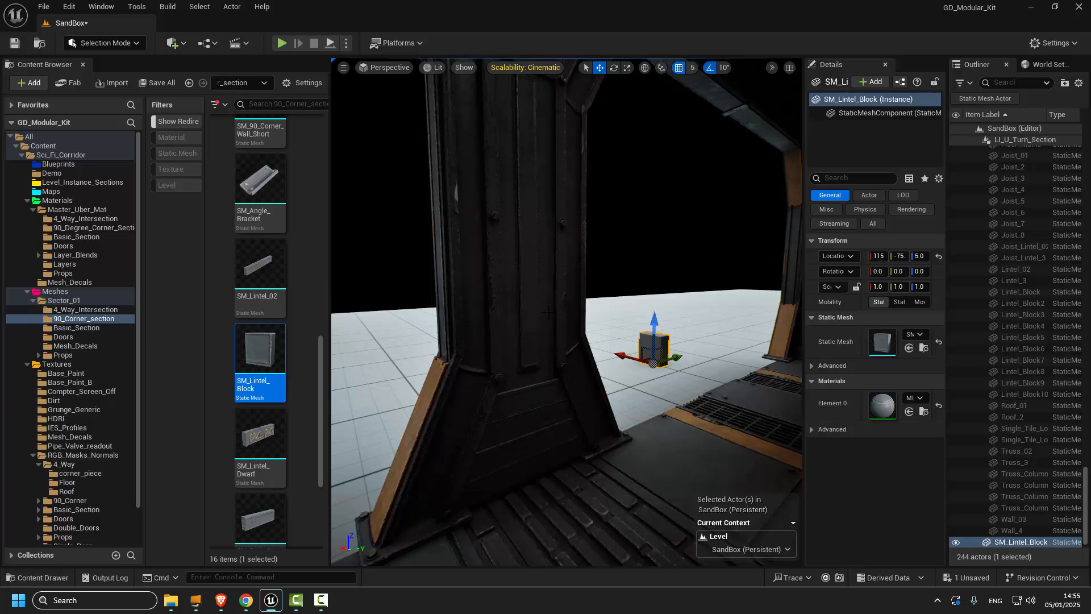
{"action": "right_click_drag", "start_coordinate": [547, 313], "coordinate": [548, 225]}
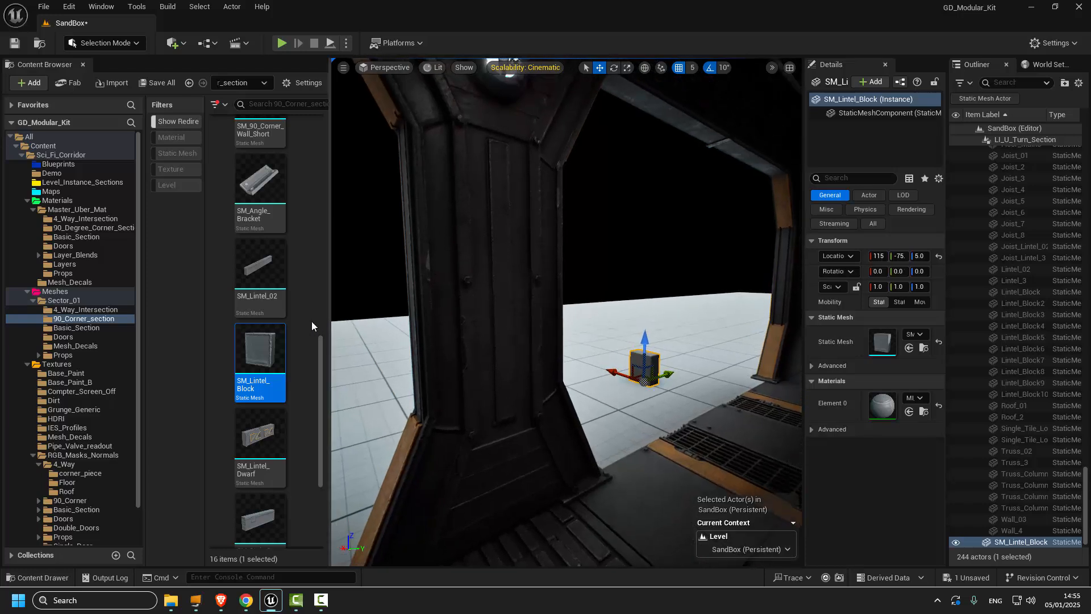
Place the SM_4_Way_Floor_Centre_Tile mesh from the 4_Way_Intersection folder beside the corner column.
{"action": "left_click", "coordinate": [86, 309]}
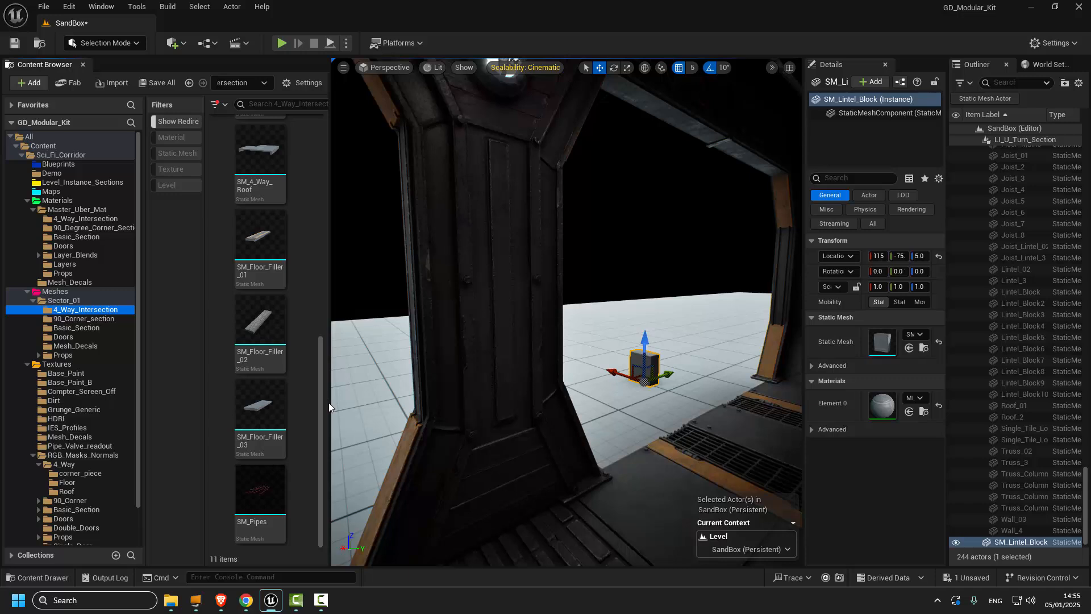
{"action": "left_click_drag", "start_coordinate": [321, 408], "coordinate": [319, 153]}
{"action": "left_click_drag", "start_coordinate": [260, 313], "coordinate": [585, 398]}
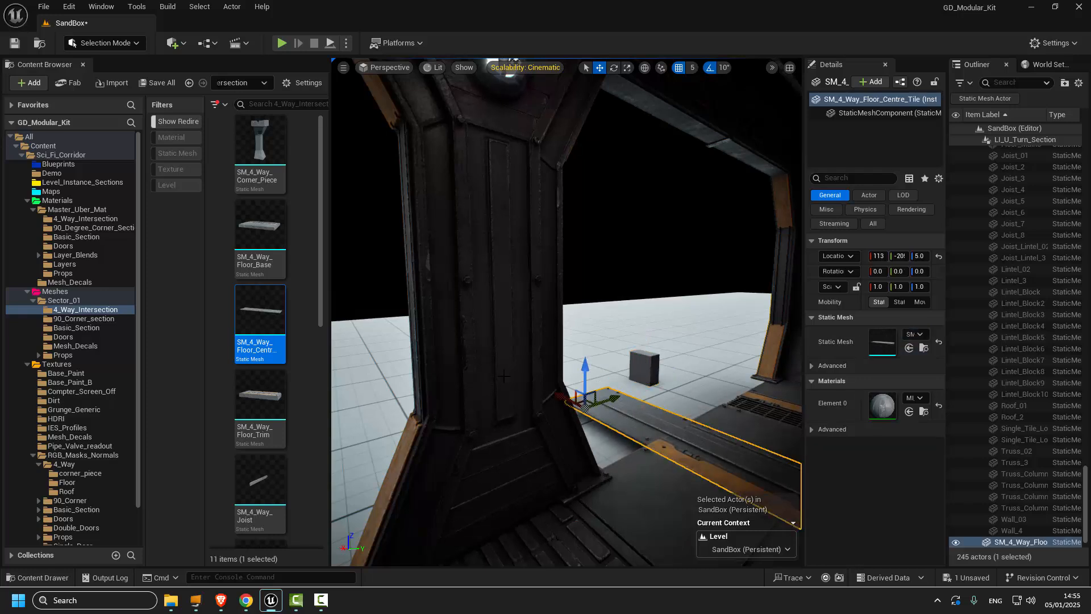
Select the lintel block and review the placed pieces and corridor layout from outside and above.
{"action": "left_click", "coordinate": [644, 358]}
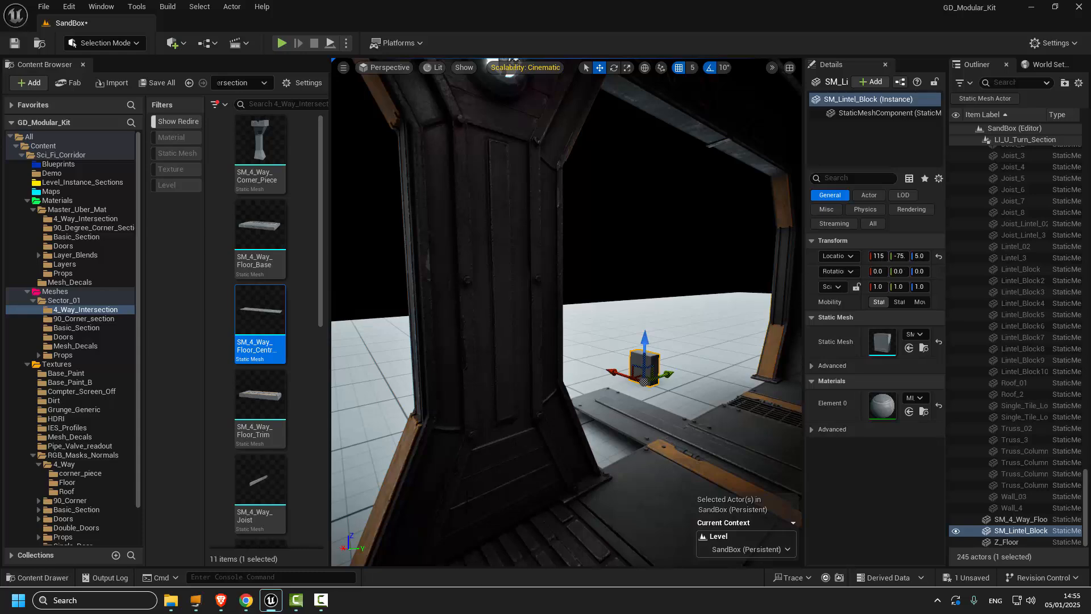
{"action": "right_click_drag", "start_coordinate": [525, 247], "coordinate": [682, 387]}
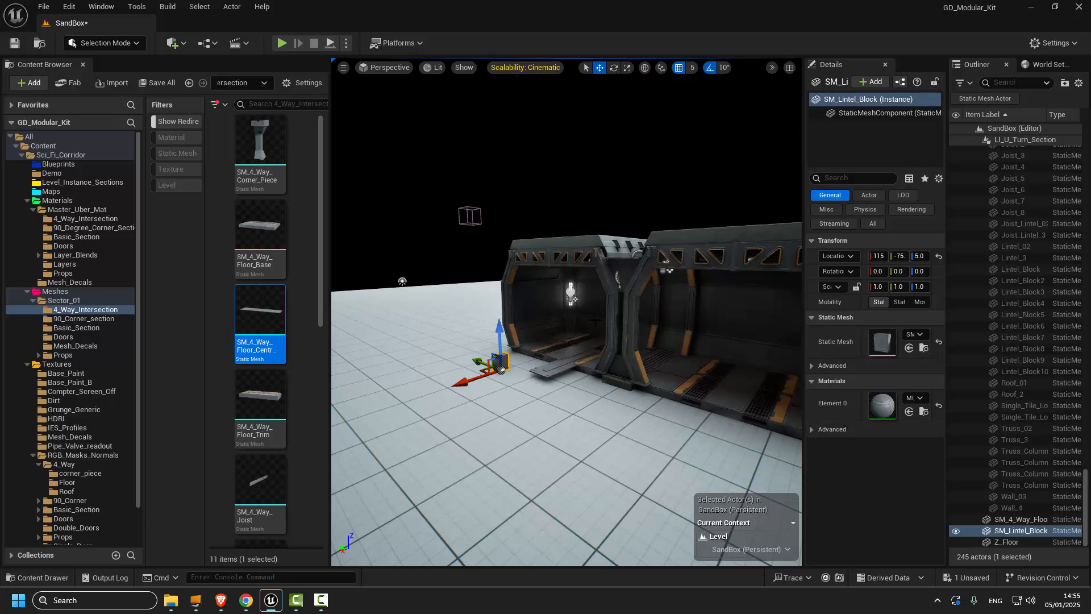
{"action": "right_click_drag", "start_coordinate": [566, 408], "coordinate": [548, 483]}
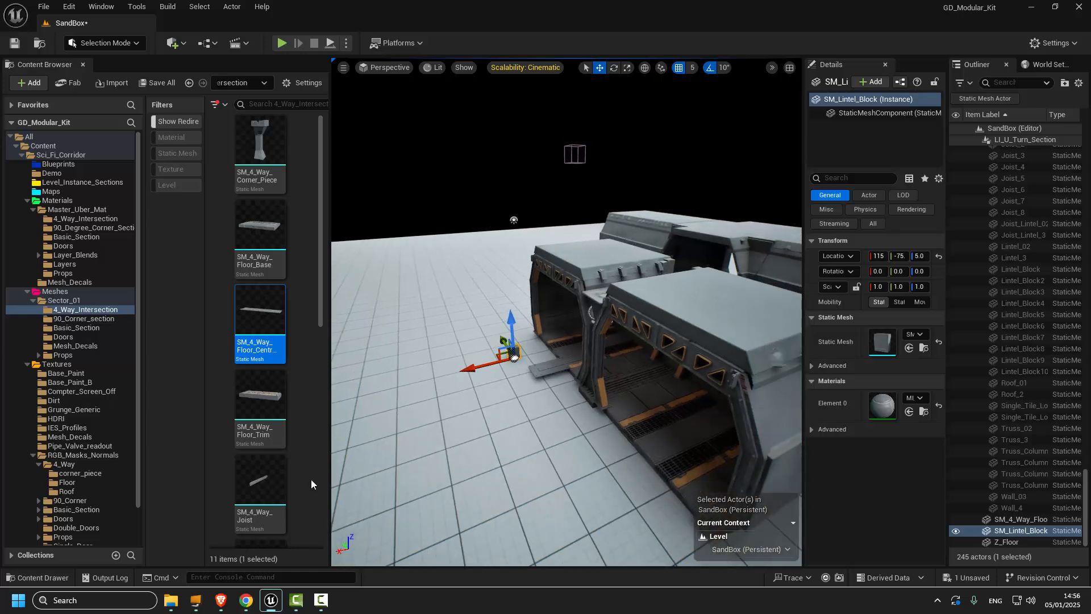
{"action": "right_click_drag", "start_coordinate": [540, 399], "coordinate": [541, 400]}
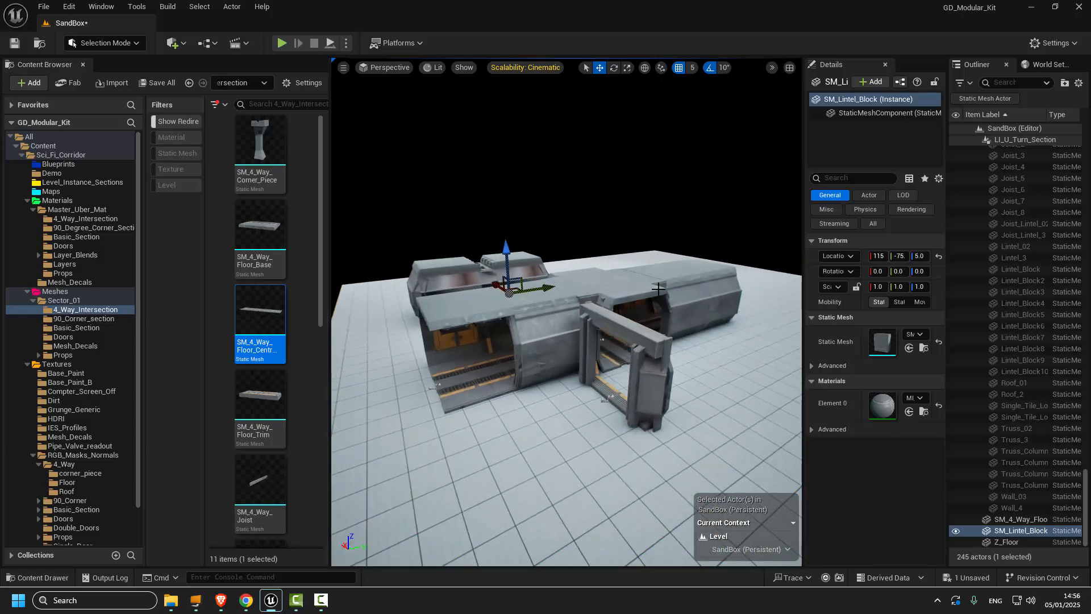